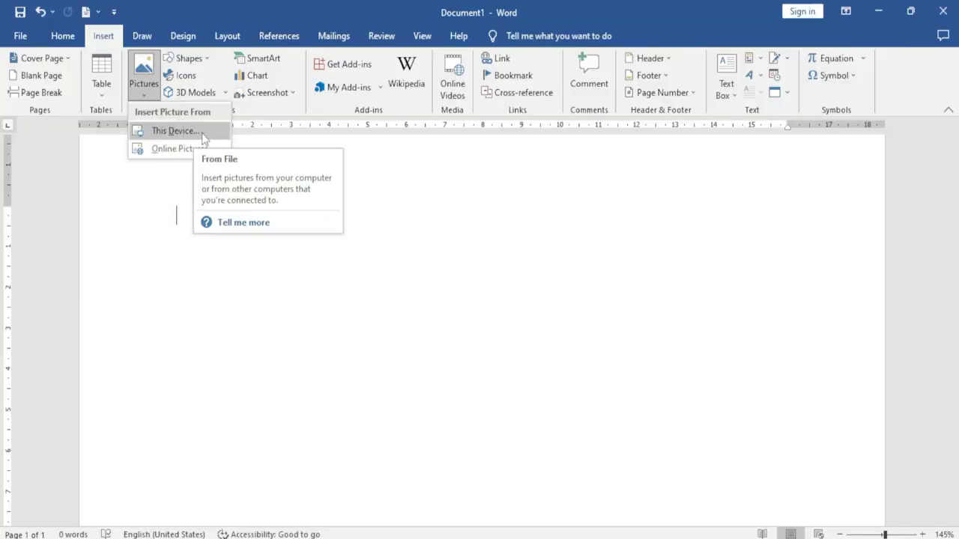
Insert the photo IMG_0288 from YouTube (D:) > Institute Videos from this device.
left_click(205, 133)
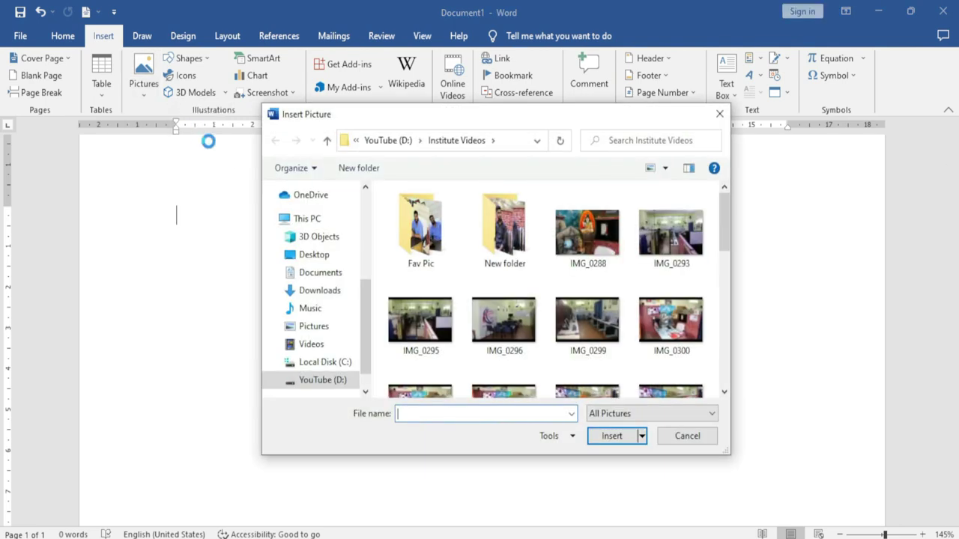
left_click_drag(425, 121, 313, 114)
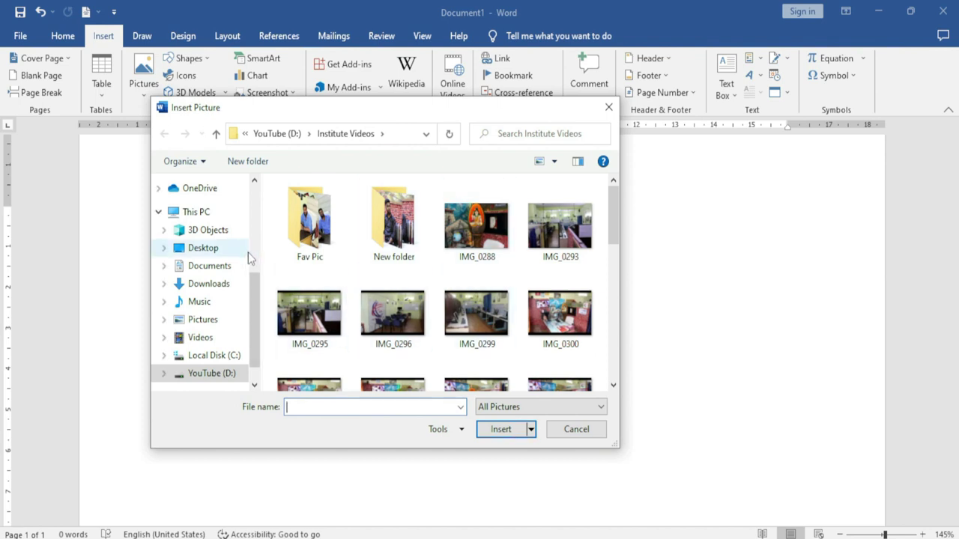
scroll(248, 247, "up", 2)
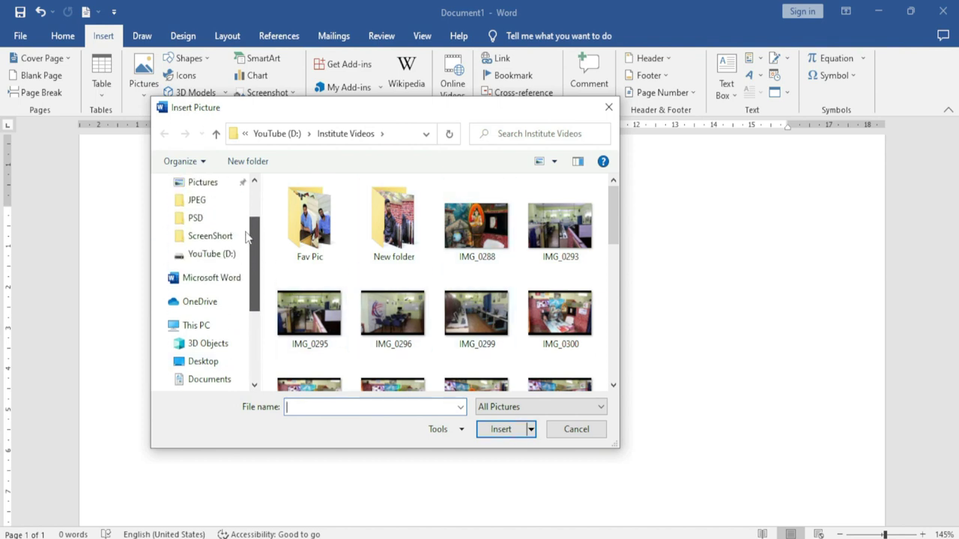
scroll(247, 237, "down", 3)
left_click(472, 240)
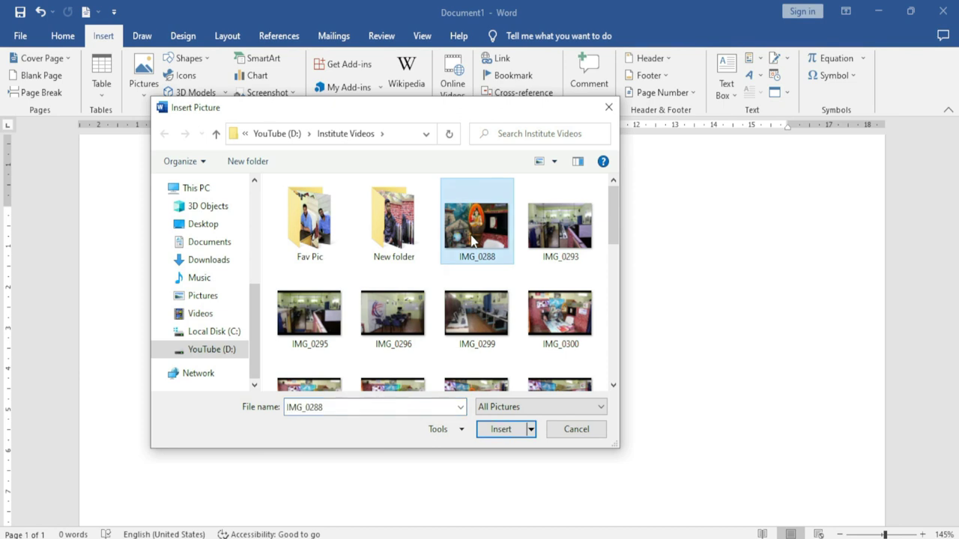
left_click(501, 431)
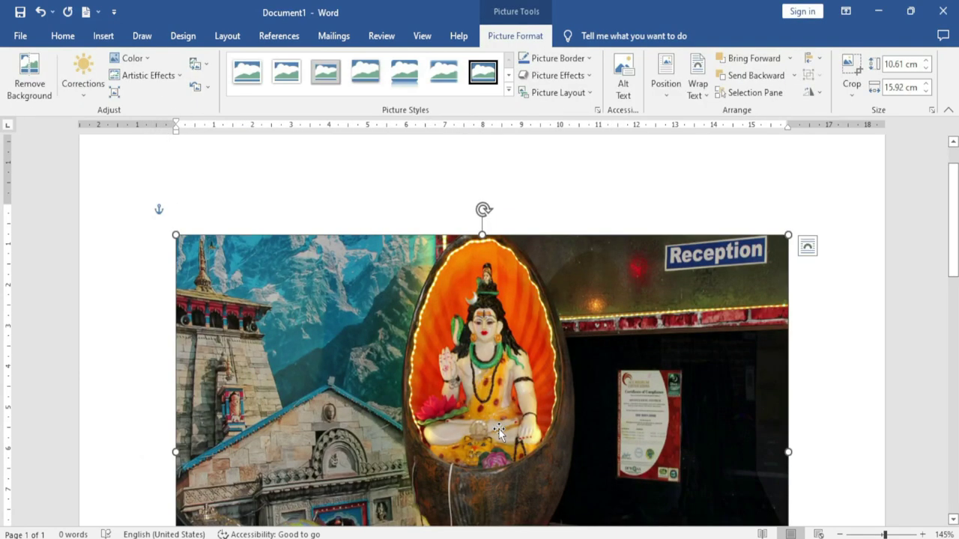
scroll(374, 354, "down", 3)
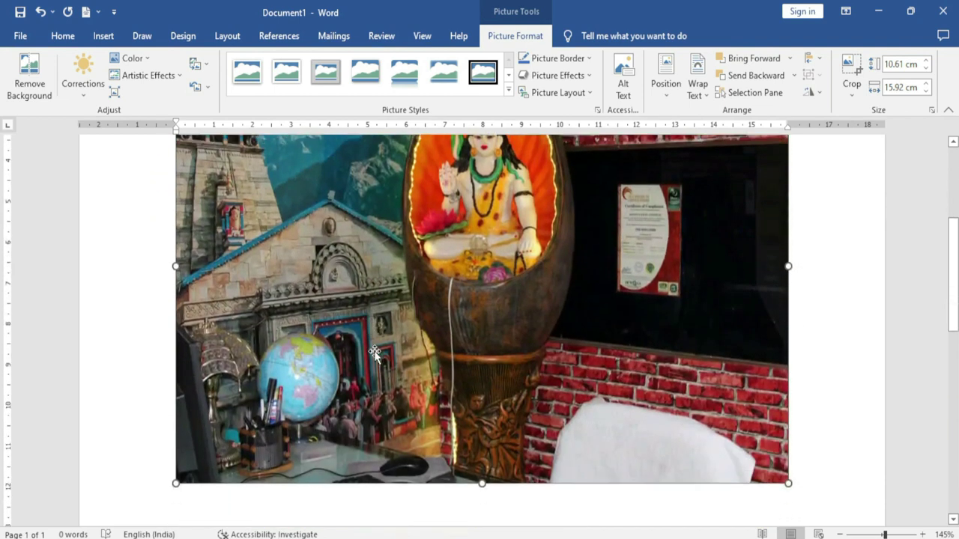
scroll(375, 353, "up", 1)
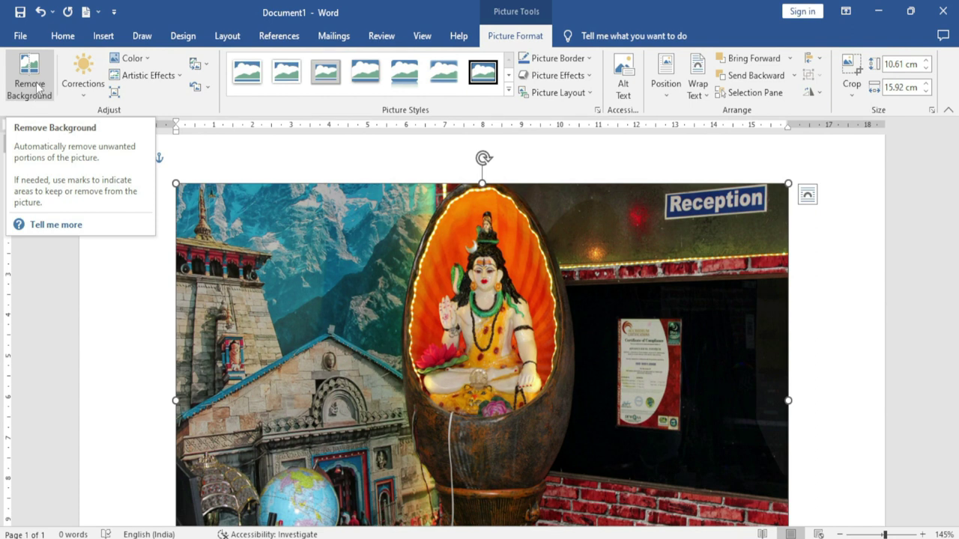
Remove the photo's background and keep the temple-and-statue cutout.
left_click(38, 88)
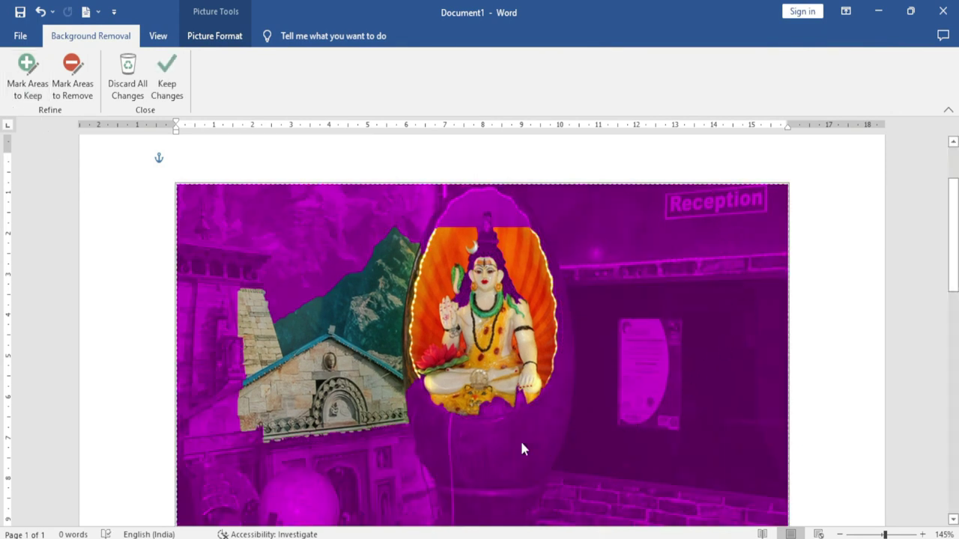
left_click(177, 92)
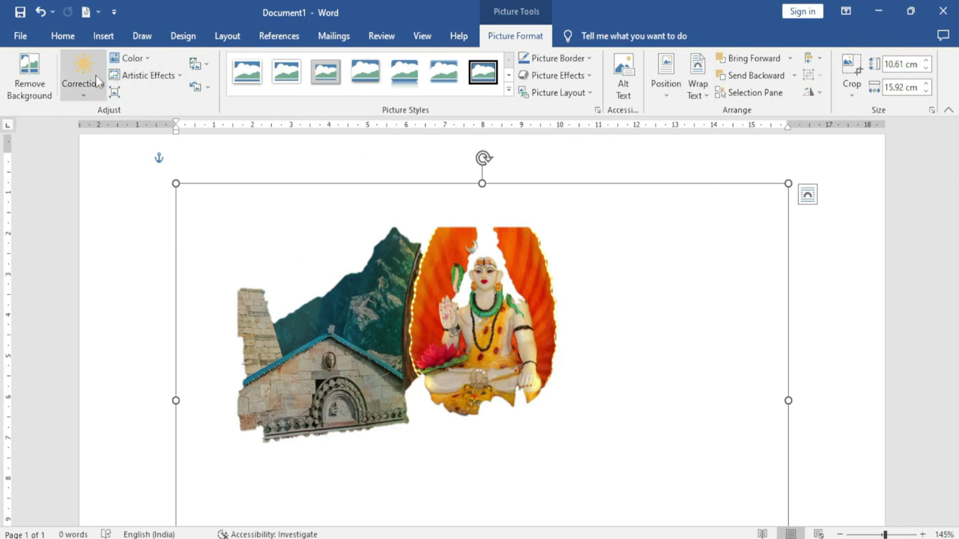
Undo the background removal, then try the Brightness +20% Contrast -40% correction and undo it.
key("ctrl+z")
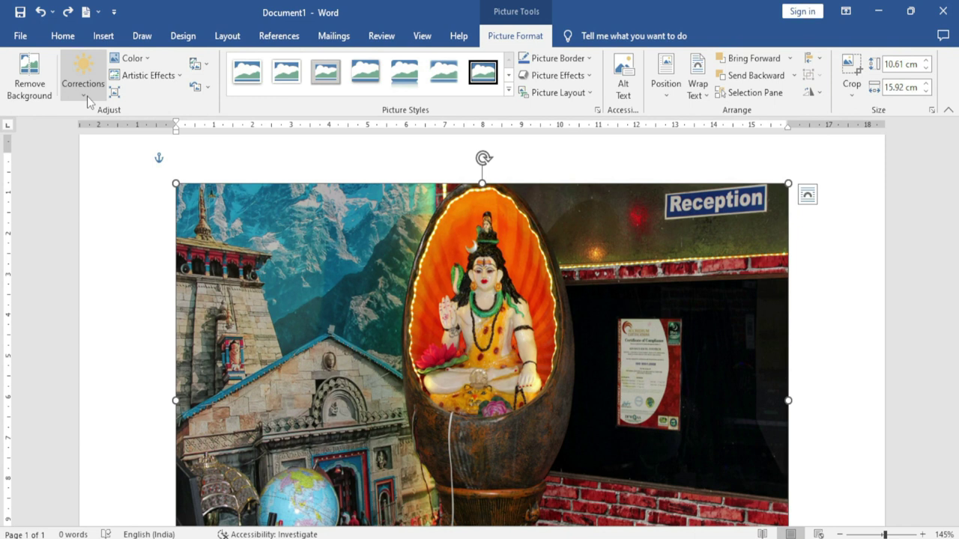
left_click(92, 91)
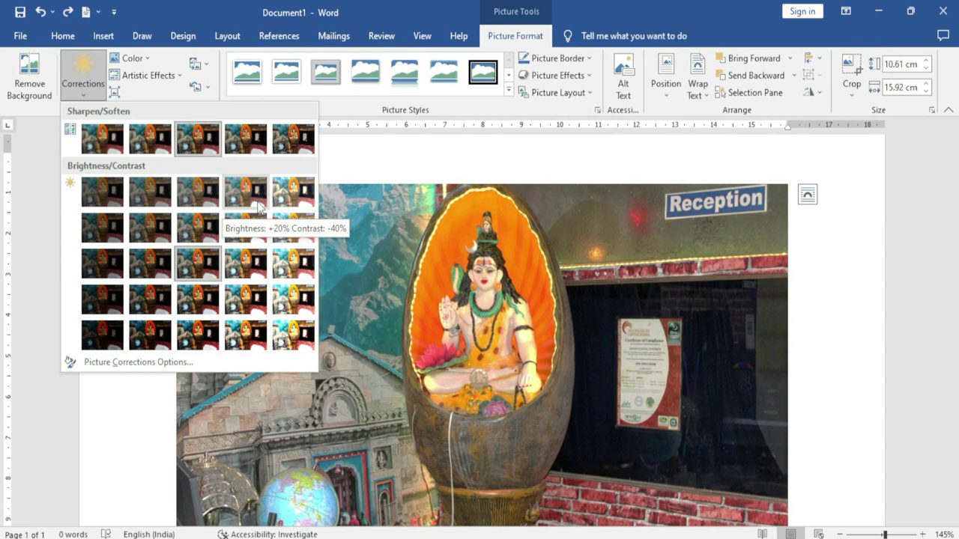
left_click(249, 198)
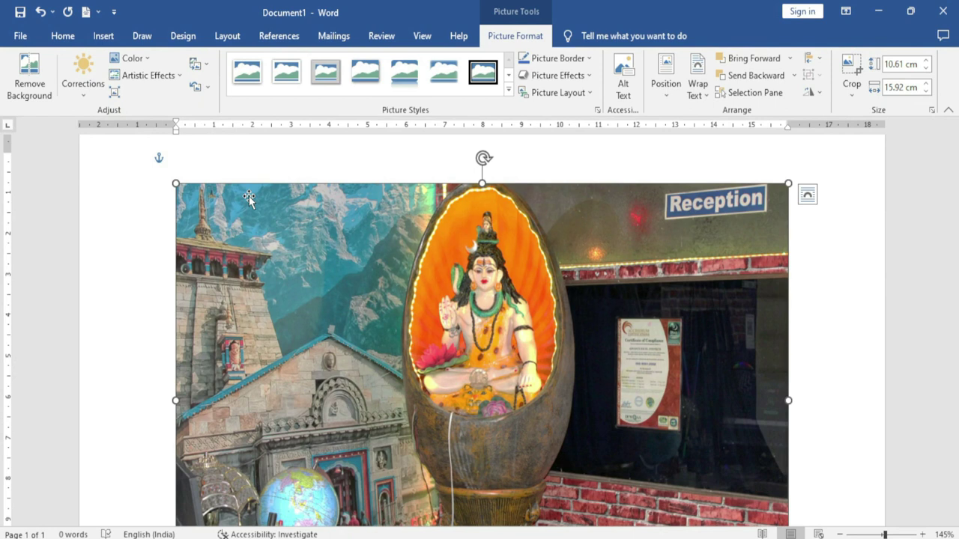
key("ctrl+z")
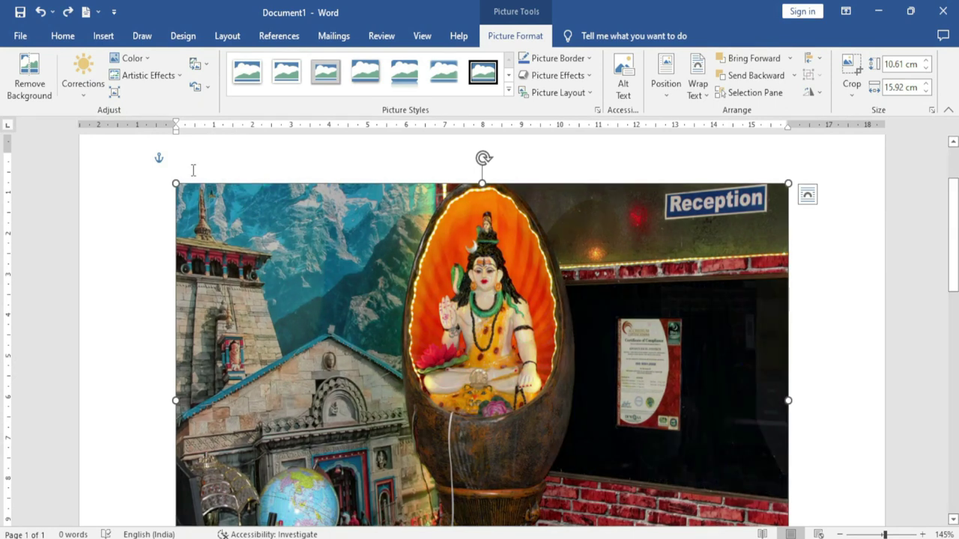
left_click(135, 58)
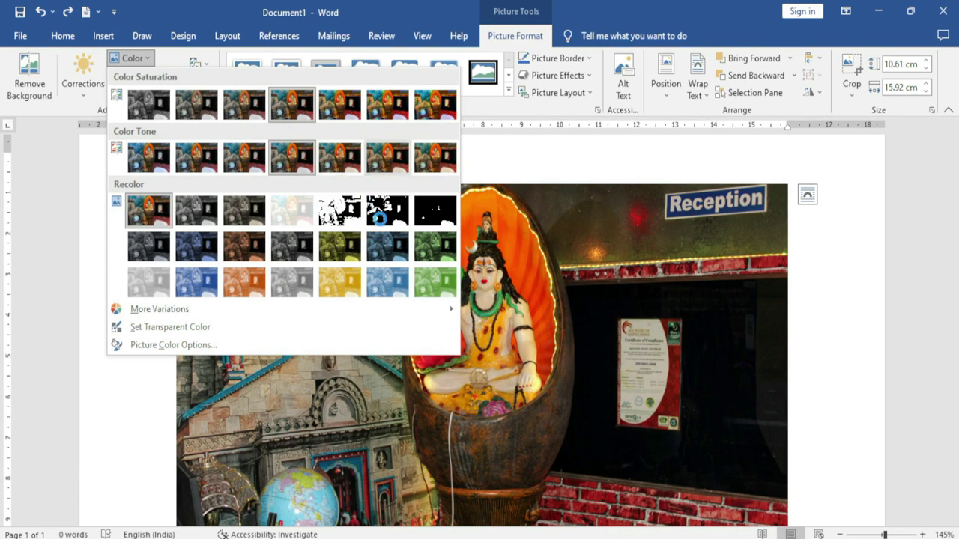
left_click(382, 281)
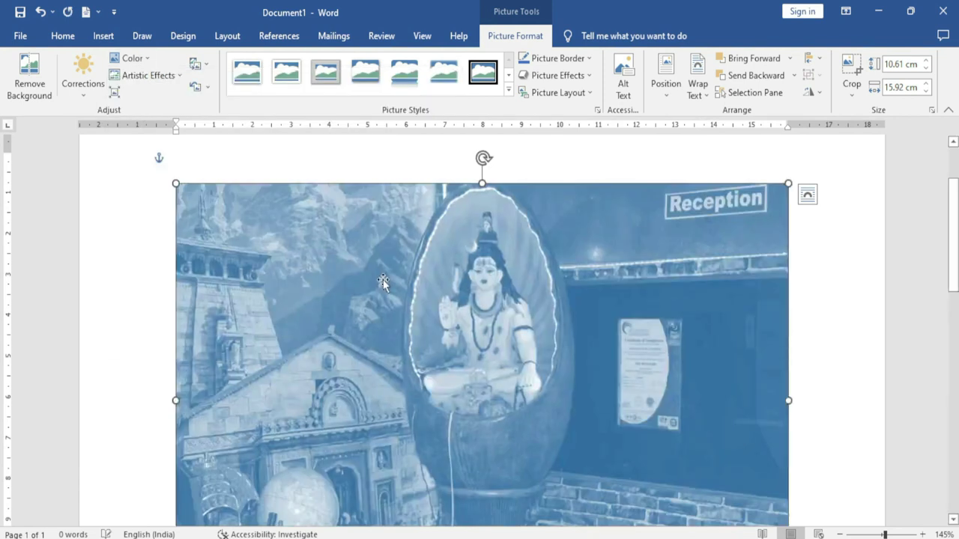
left_click(132, 59)
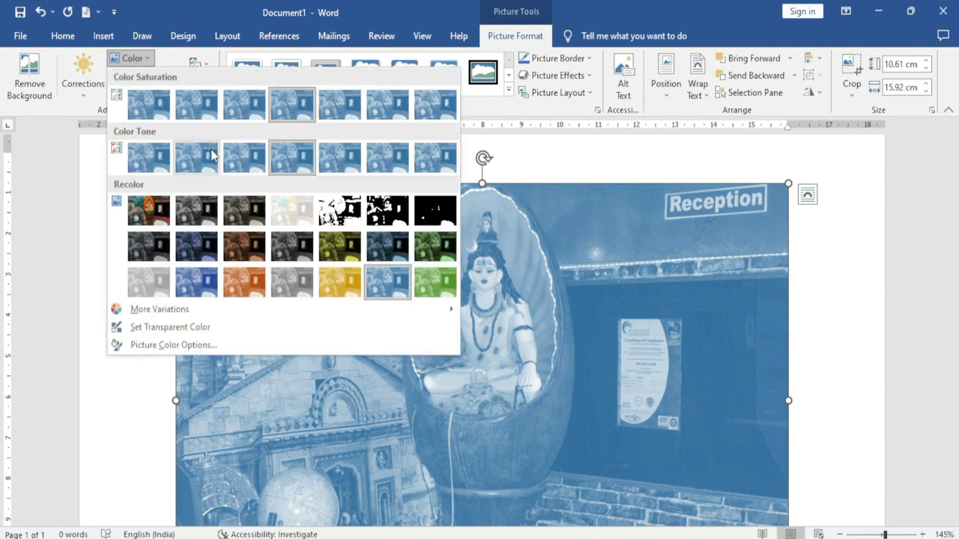
left_click(244, 278)
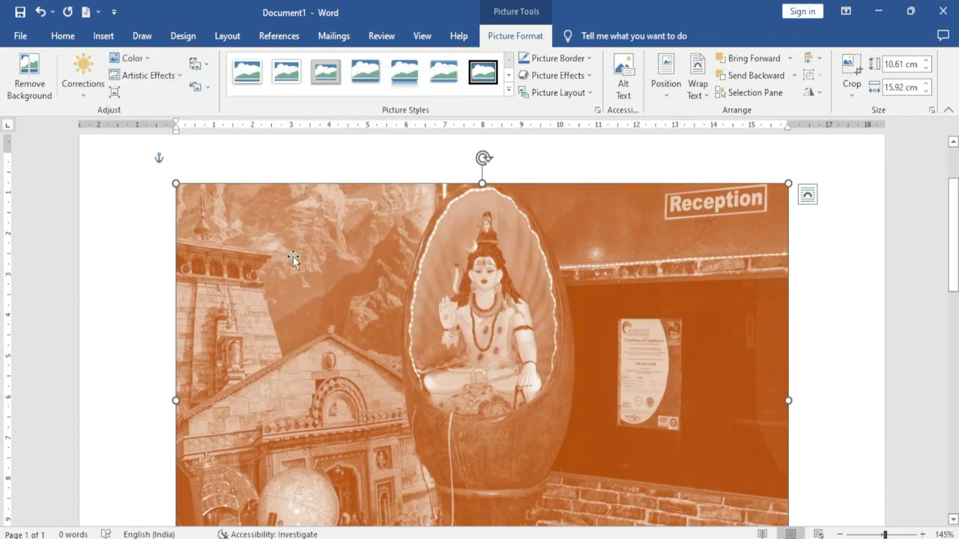
key("ctrl+z")
key("ctrl+z")
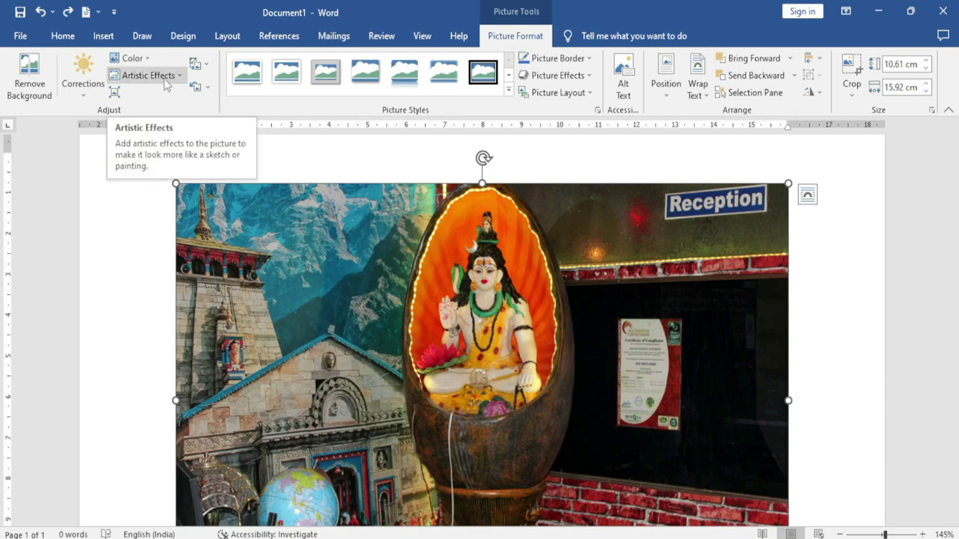
left_click(166, 84)
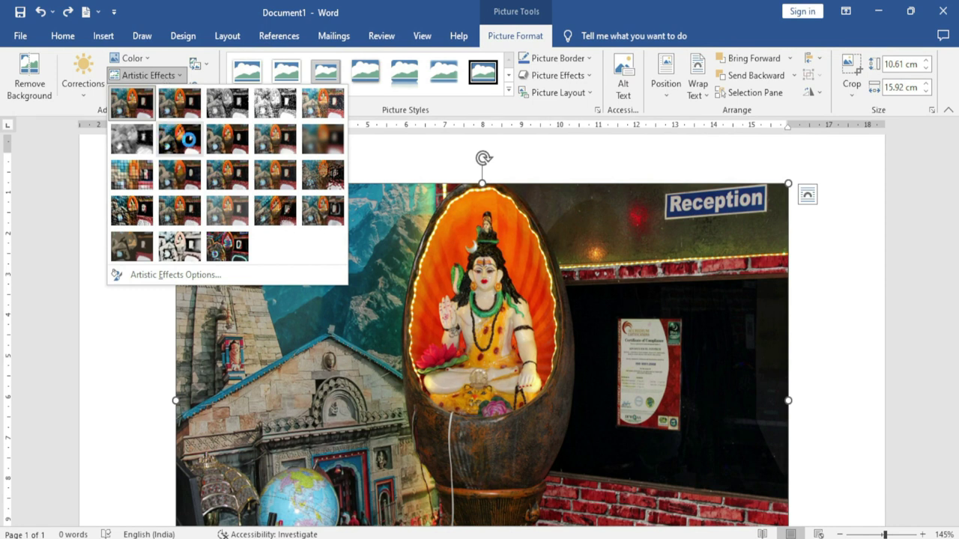
left_click(231, 253)
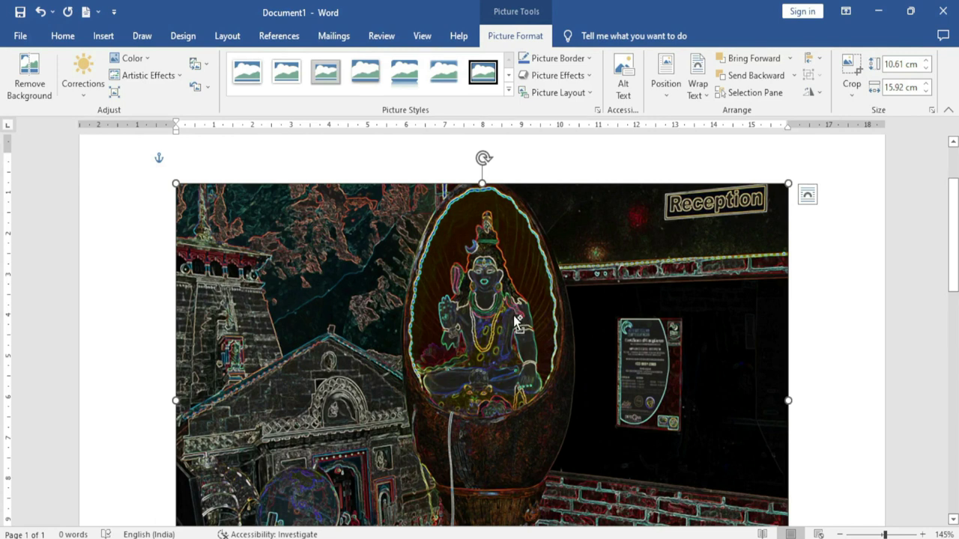
key("ctrl+z")
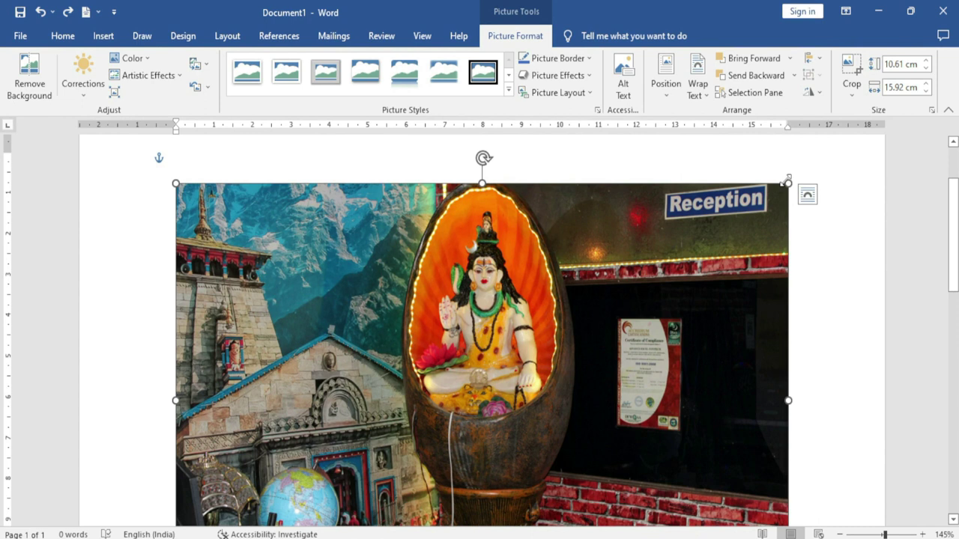
Compress the picture at E-mail (96 ppi) resolution.
left_click_drag(785, 182, 548, 345)
scroll(386, 426, "down", 3)
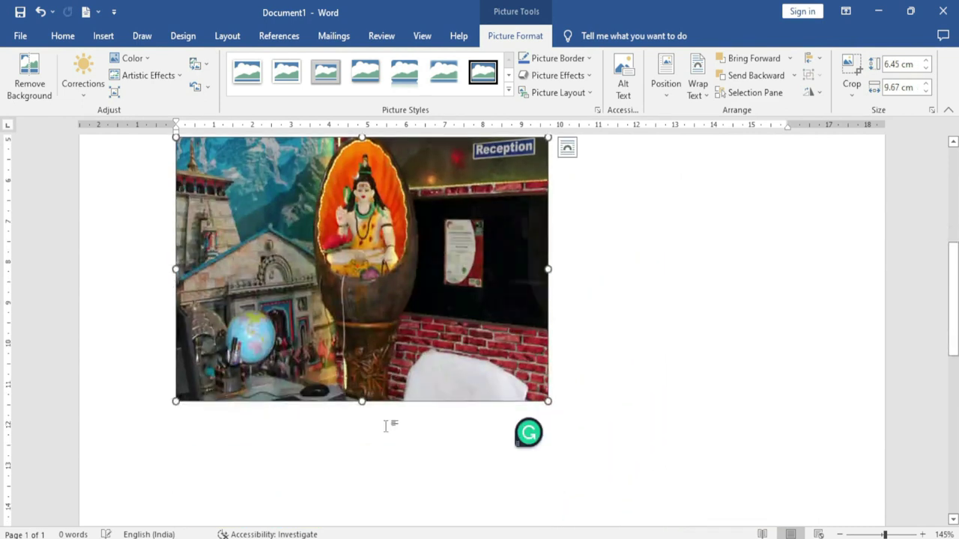
scroll(410, 390, "up", 3)
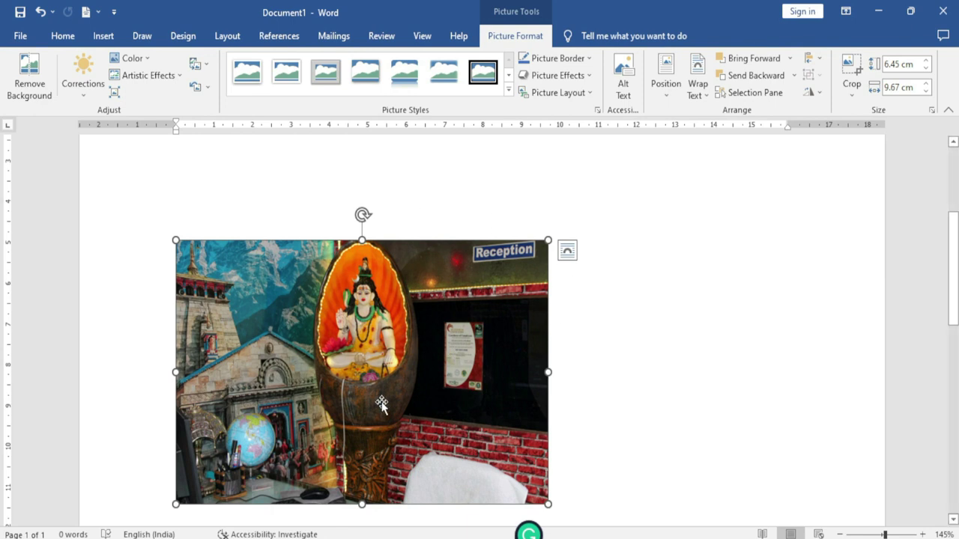
left_click(114, 96)
left_click_drag(399, 180, 478, 166)
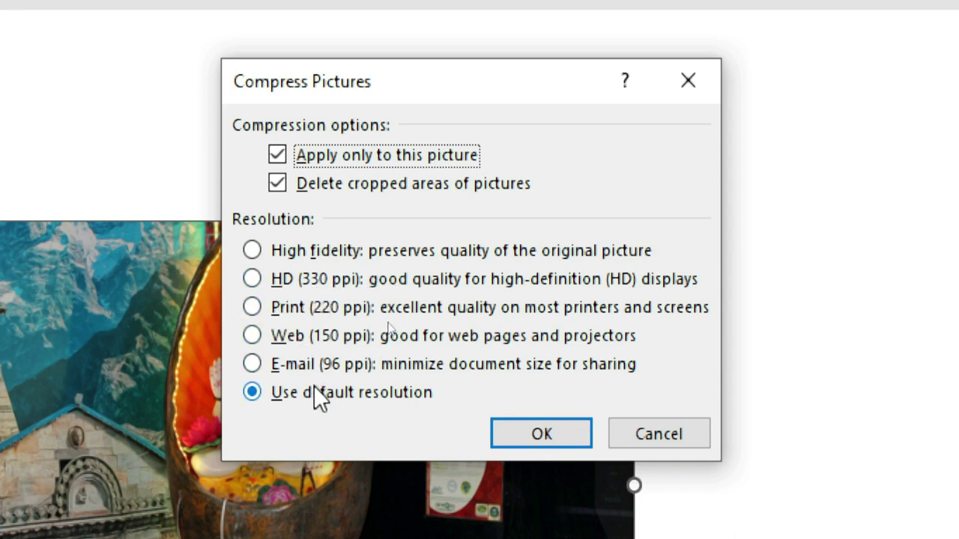
left_click(256, 365)
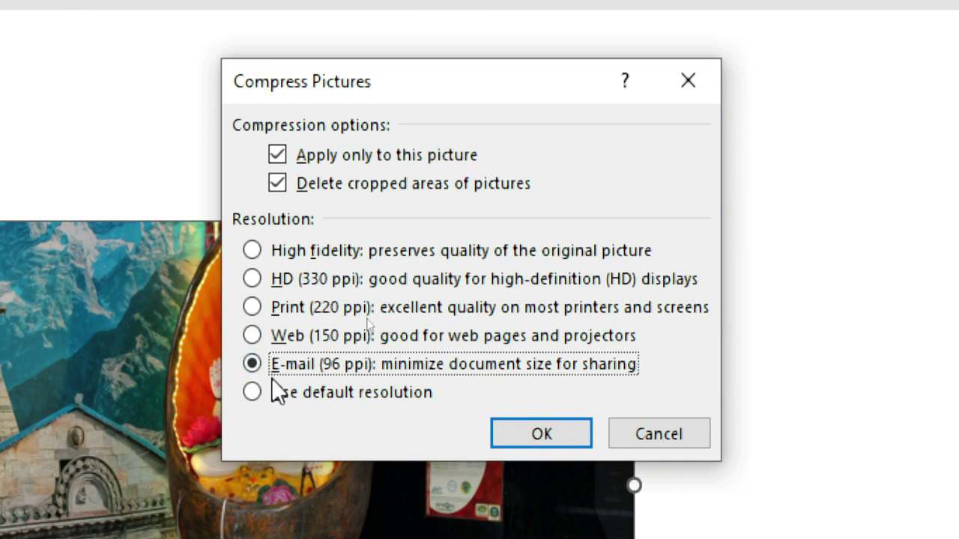
left_click(545, 436)
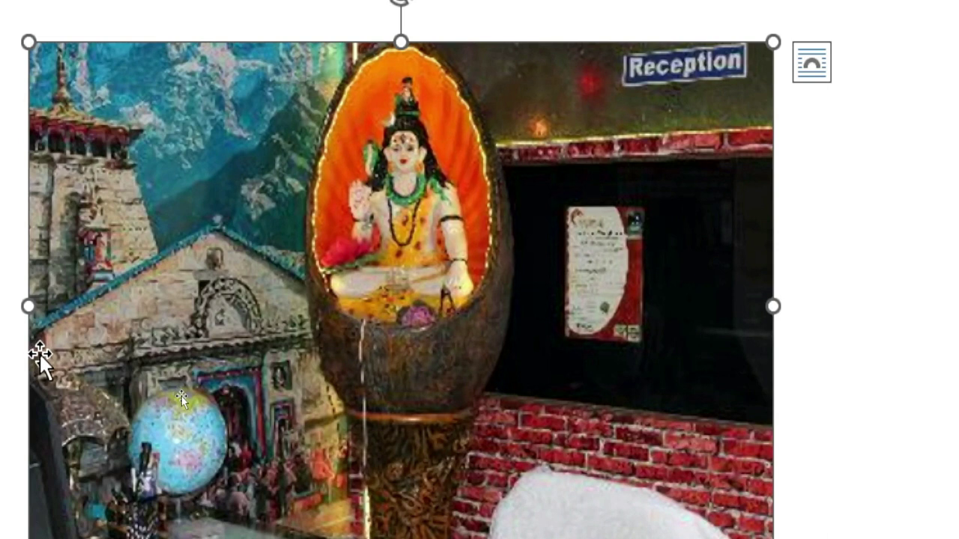
Reposition items on the page and select the temple-and-statue photo.
left_click_drag(38, 355, 40, 356)
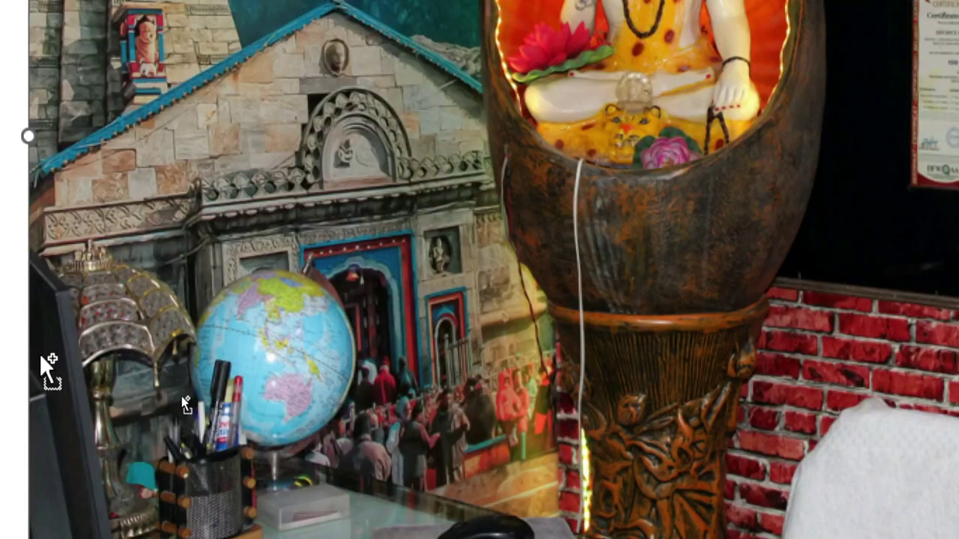
left_click_drag(40, 356, 384, 289)
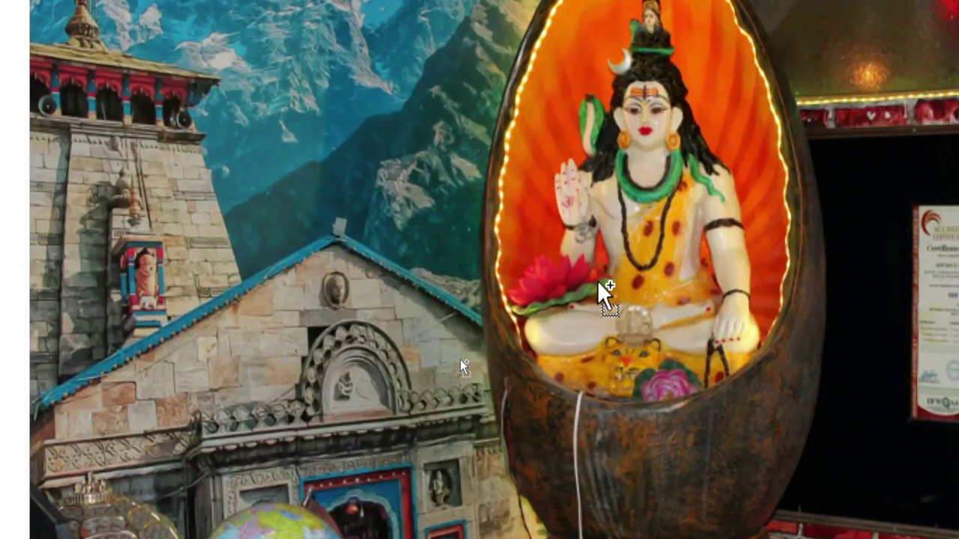
left_click_drag(607, 296, 607, 436)
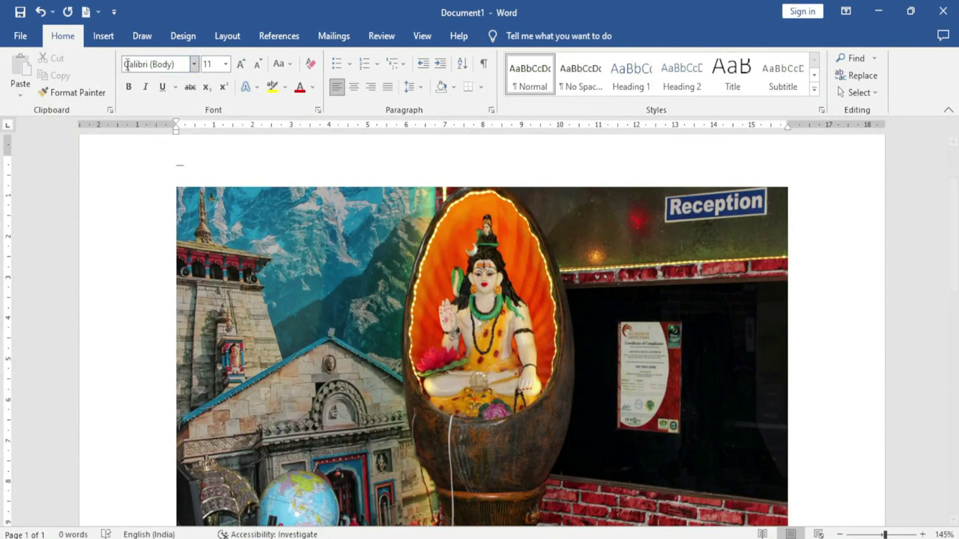
left_click(421, 305)
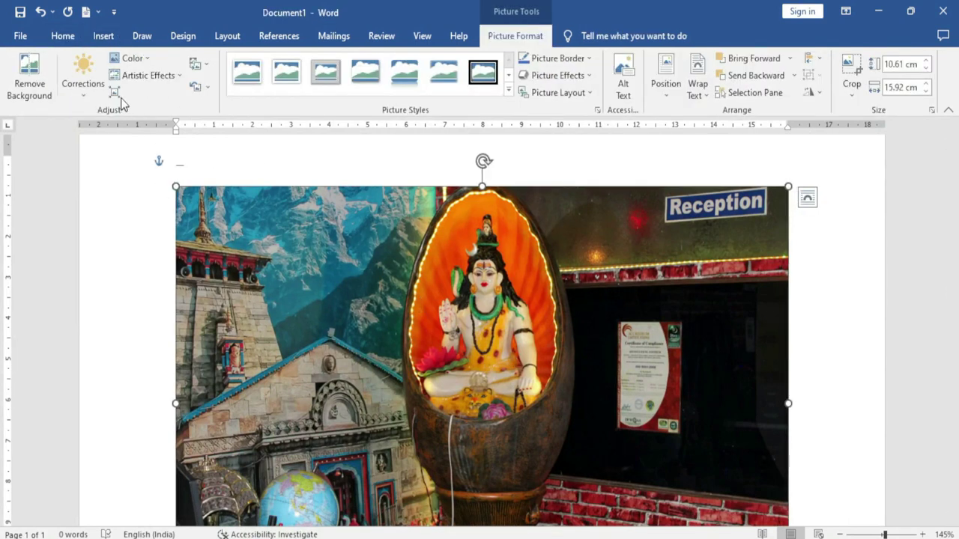
left_click(115, 92)
left_click_drag(433, 187, 325, 182)
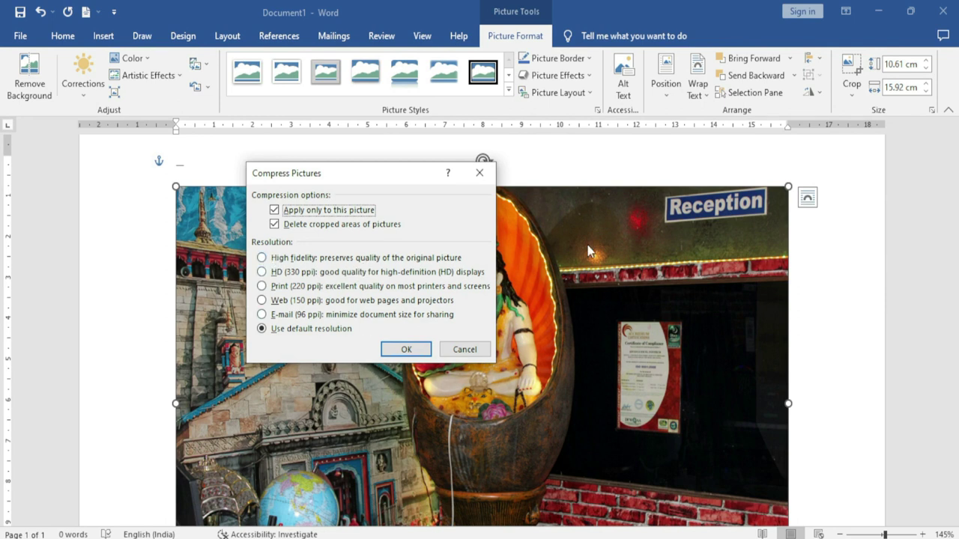
left_click(464, 349)
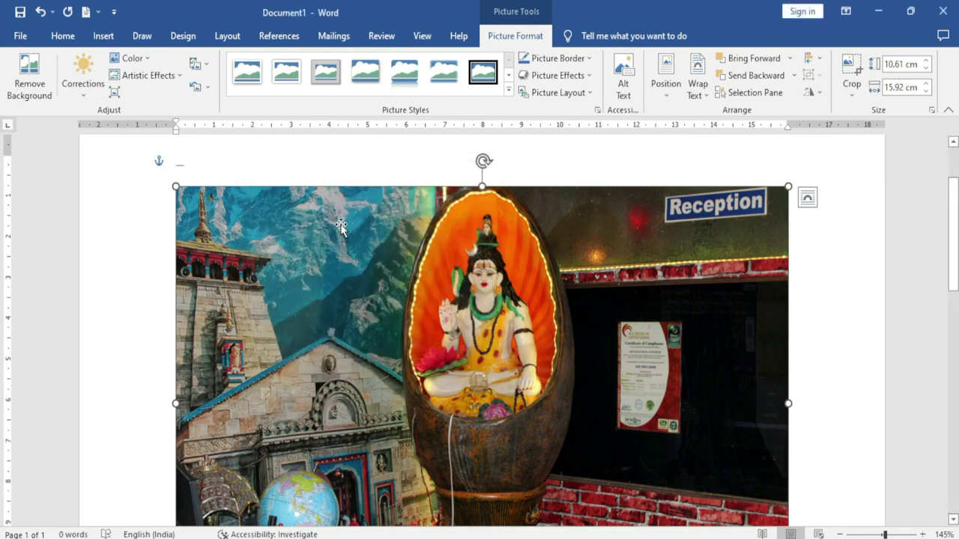
Try replacing the picture from This Device and cancel, then choose From Online Sources.
left_click(209, 64)
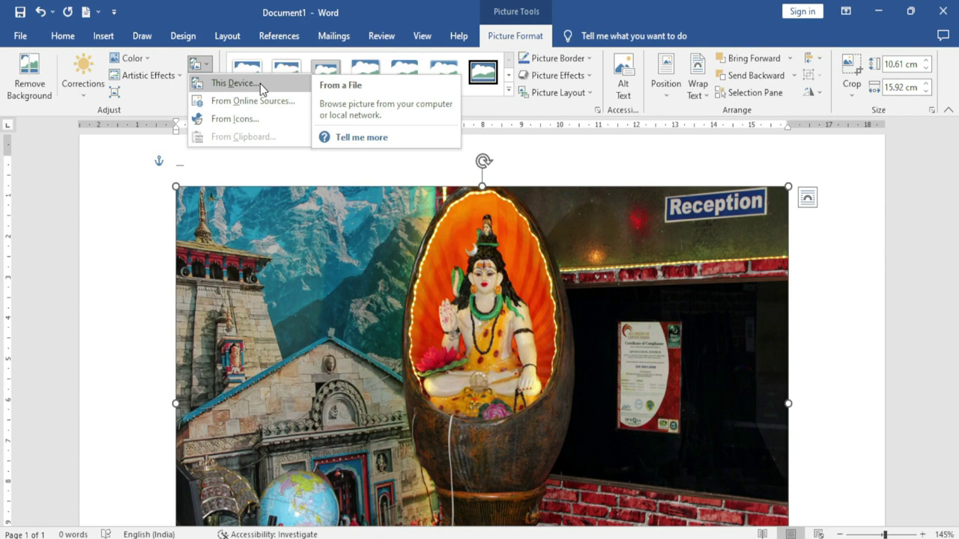
left_click(260, 83)
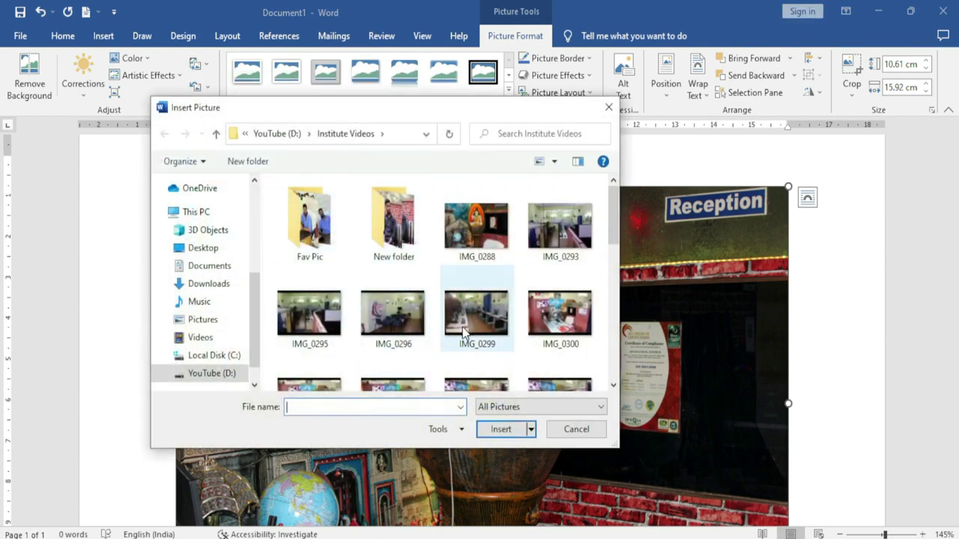
left_click(575, 431)
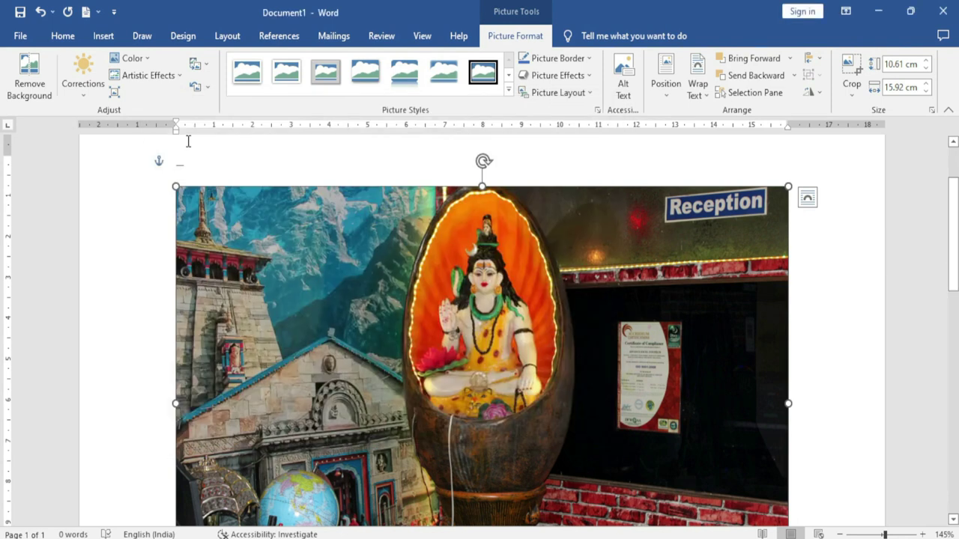
left_click(196, 64)
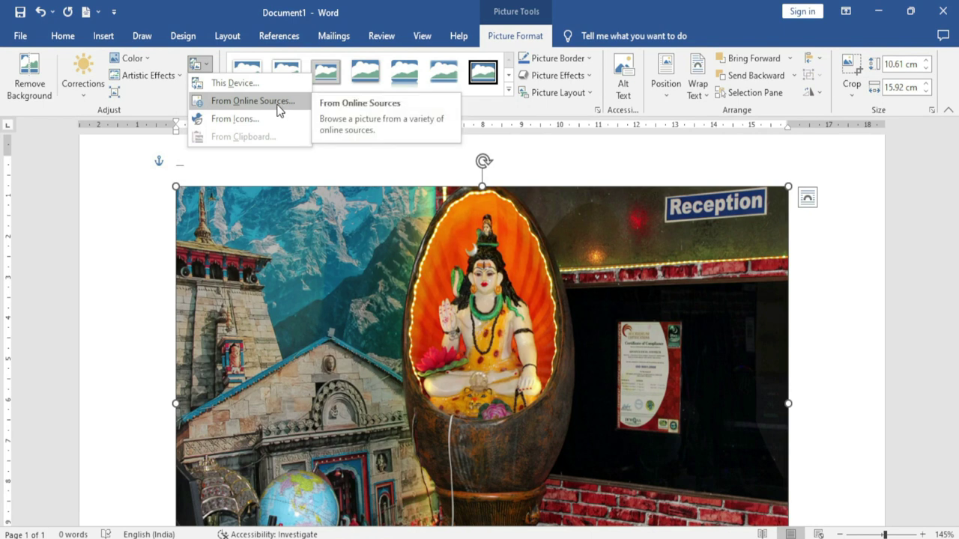
left_click(254, 100)
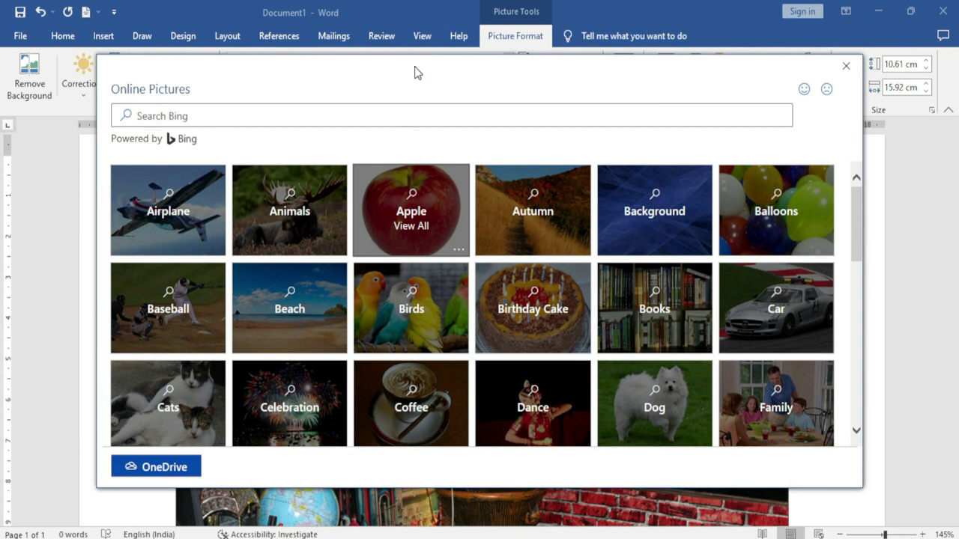
Replace the photo with the turquoise, green-headed bird image from the Birds category.
left_click_drag(336, 80, 320, 97)
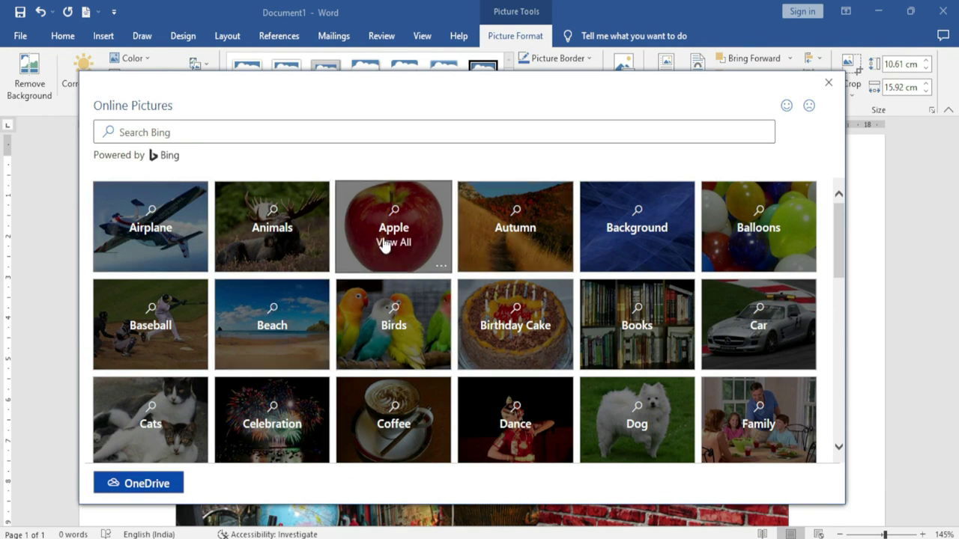
left_click(404, 339)
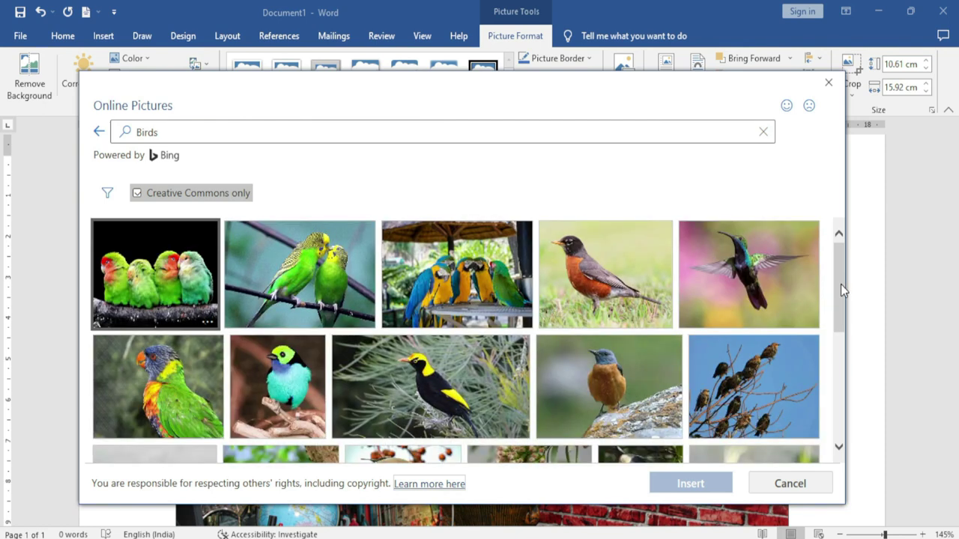
mouse_move(841, 290)
left_mouse_down()
mouse_move(830, 420)
mouse_move(822, 313)
left_mouse_up()
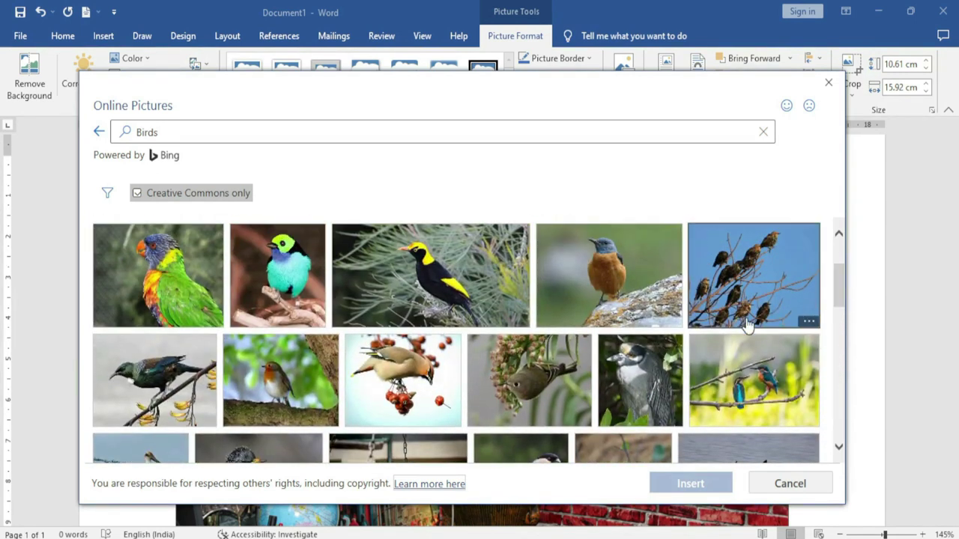
left_click(279, 281)
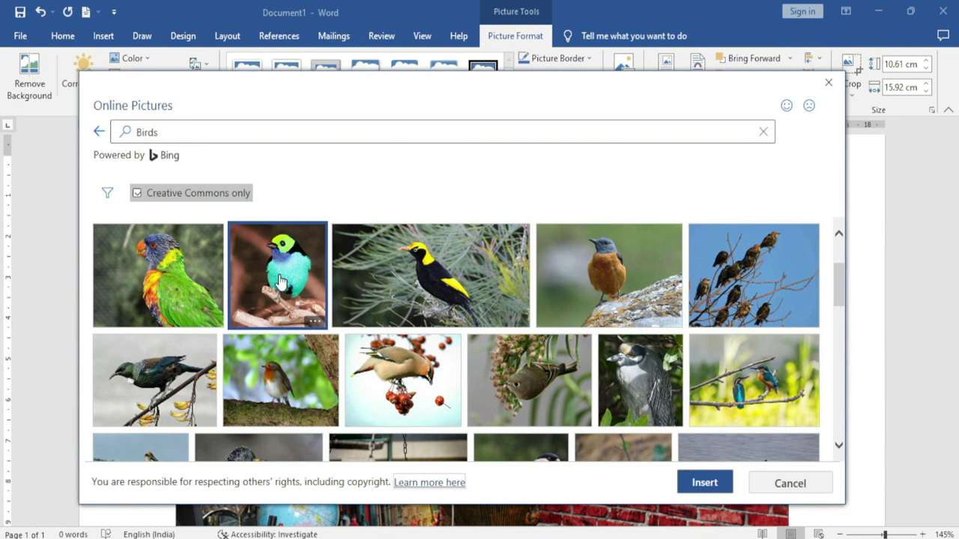
left_click(689, 483)
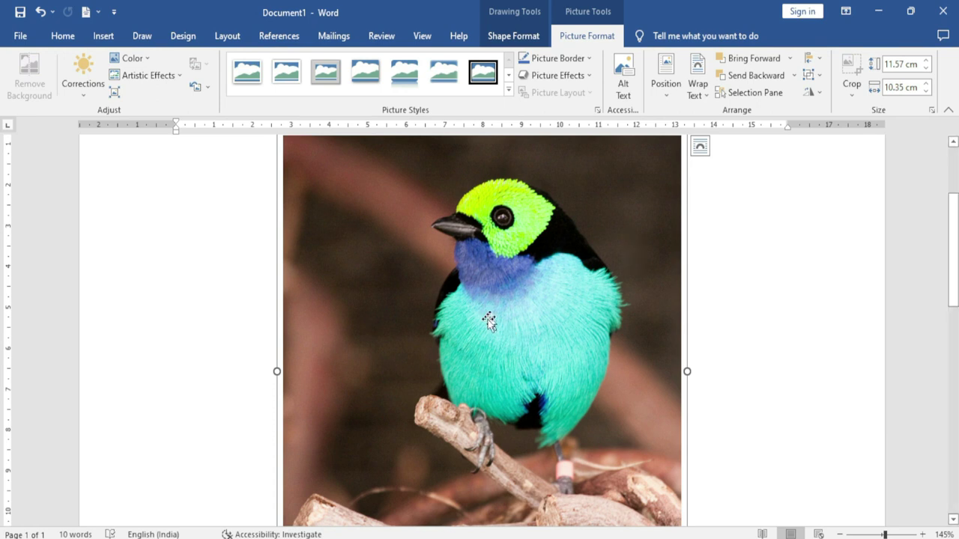
Resize the bird picture by its corner, then undo back to the 8.55 × 6.69 cm captioned version.
scroll(488, 318, "up", 1)
left_click_drag(682, 184, 552, 297)
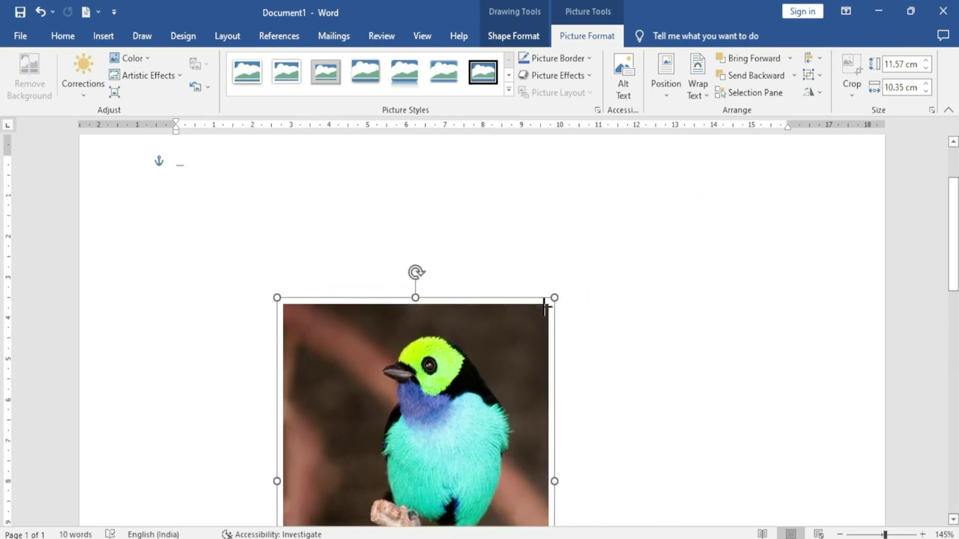
scroll(487, 349, "down", 3)
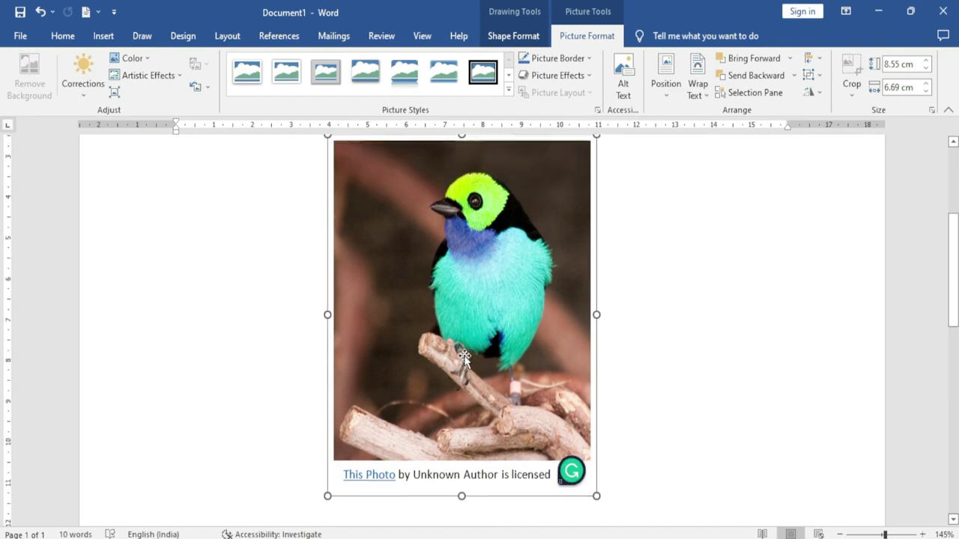
key("ctrl+z")
left_click(207, 86)
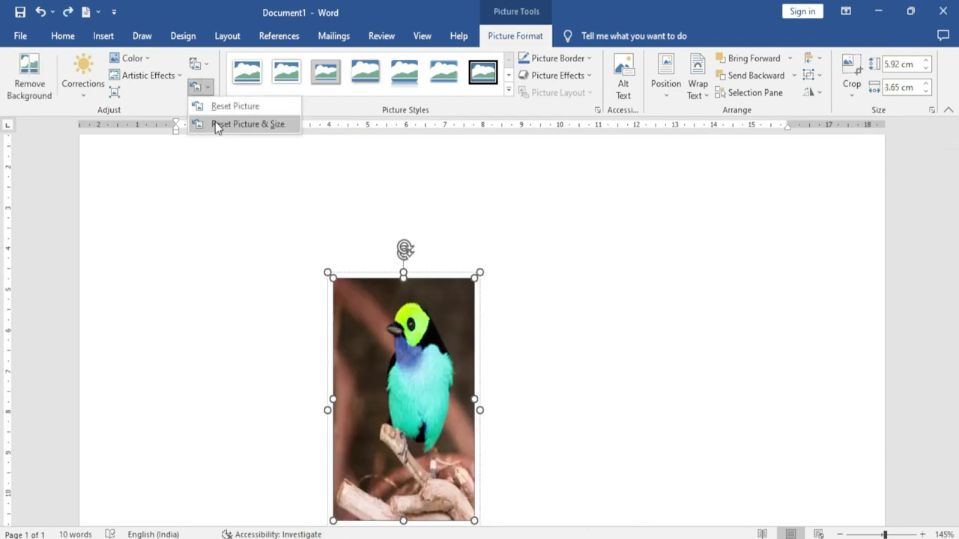
left_click(158, 342)
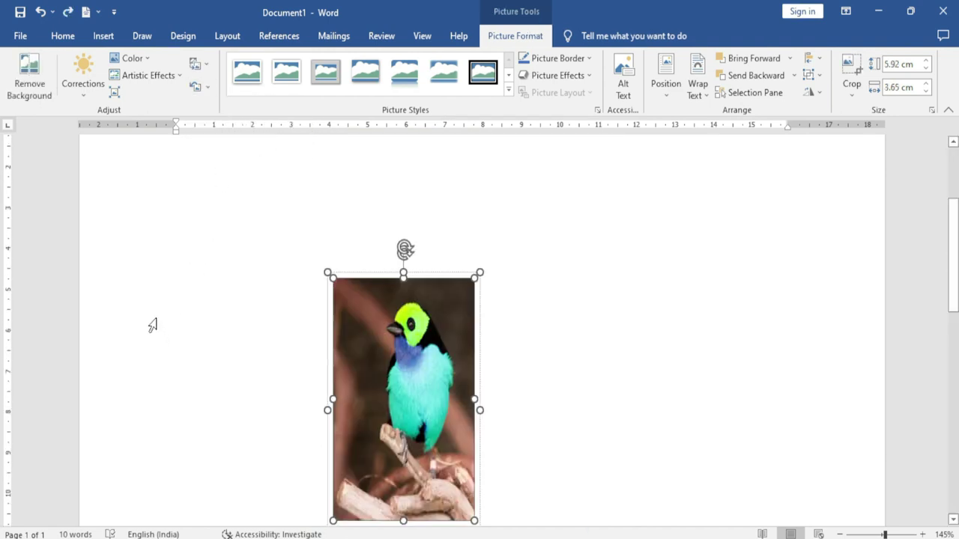
key("ctrl+z")
key("ctrl+z")
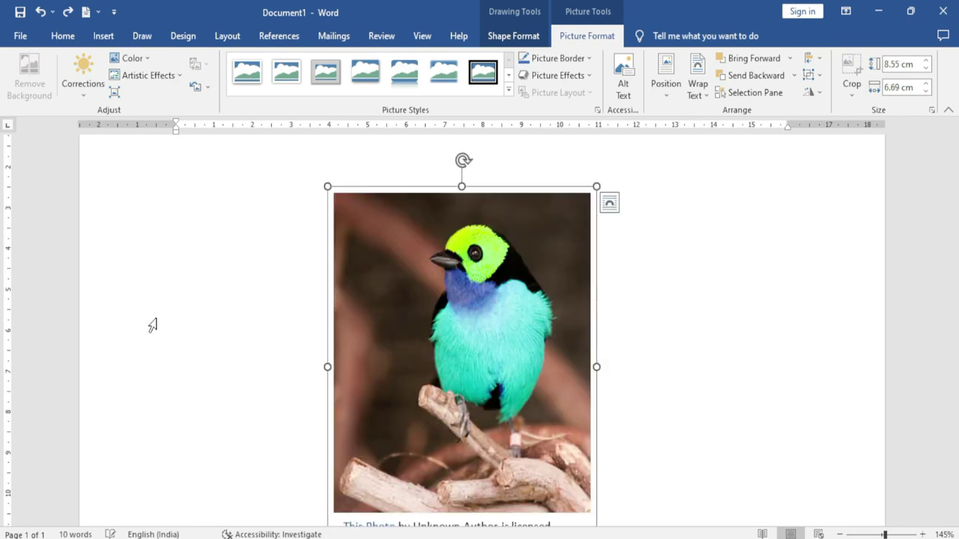
key("ctrl+z")
key("ctrl+z")
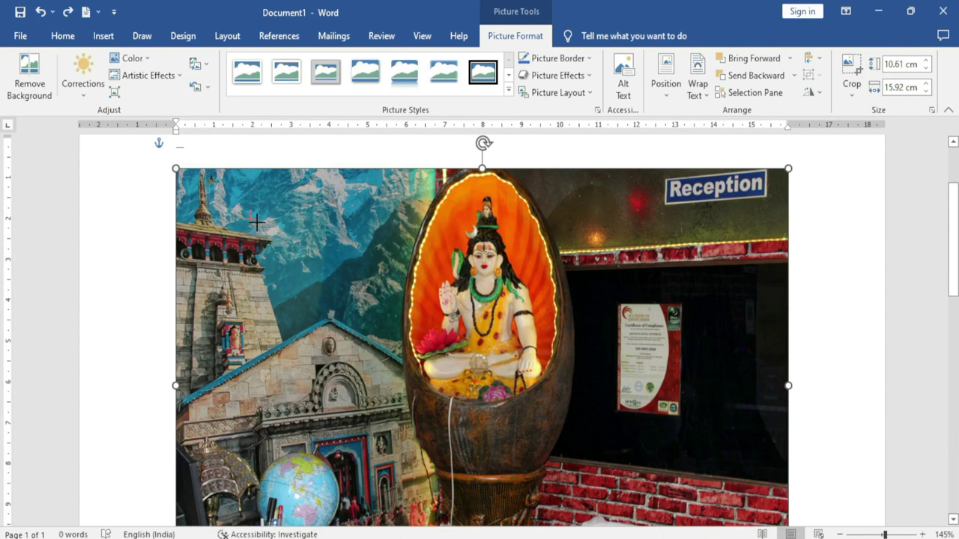
Undo back to the temple photo at 5.79 × 8.68 cm.
key("ctrl+z")
key("ctrl+z")
key("ctrl+z")
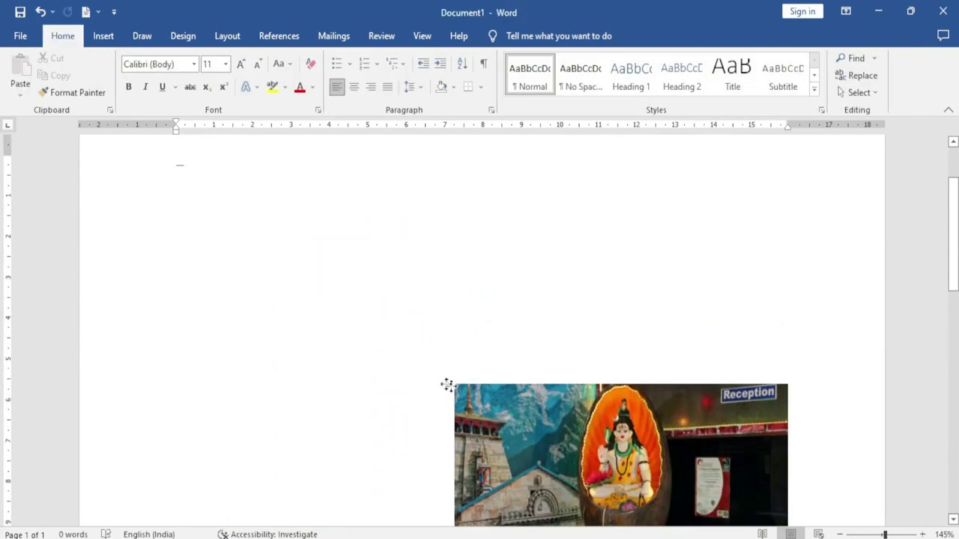
key("ctrl+z")
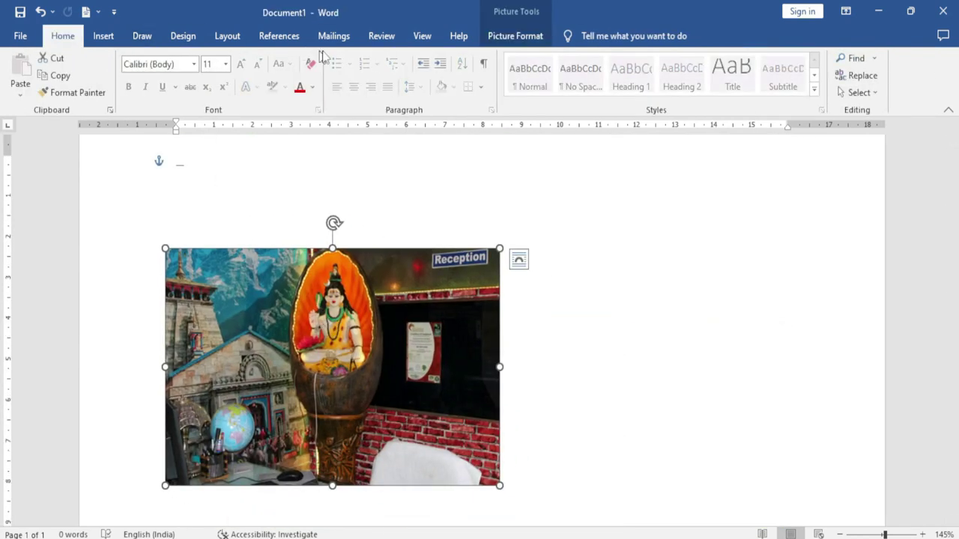
left_click(515, 36)
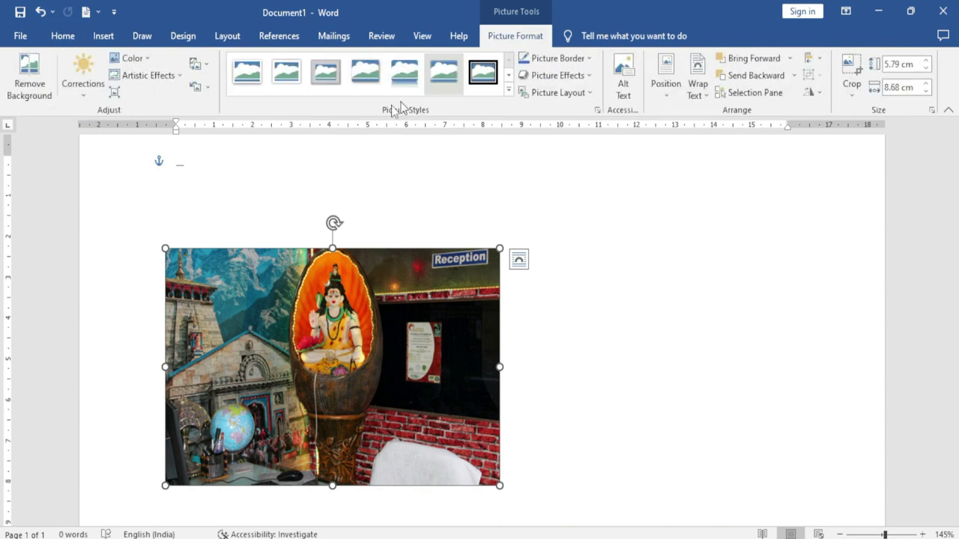
left_click(207, 86)
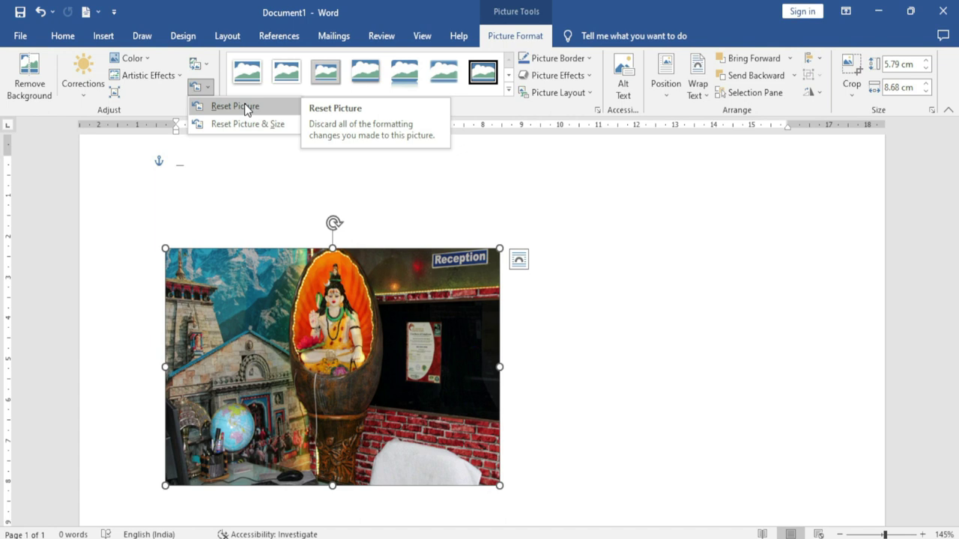
Apply a +40% brightness correction, then clear it with Reset Picture.
left_click(83, 75)
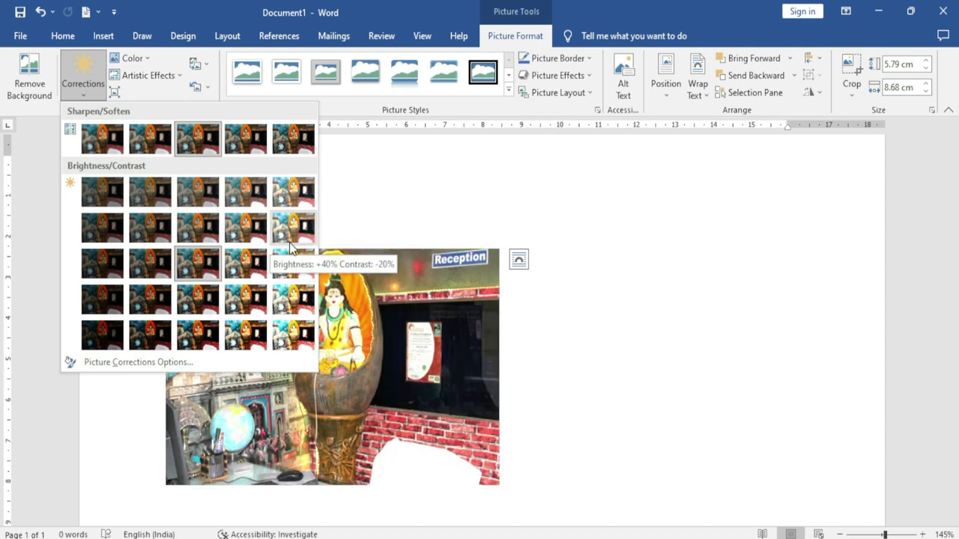
left_click(290, 249)
left_click(210, 92)
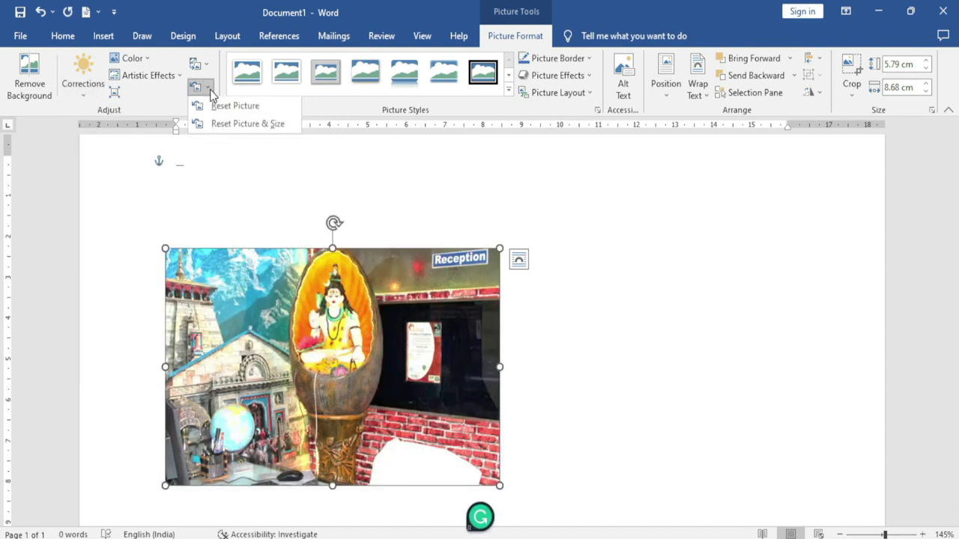
left_click(225, 107)
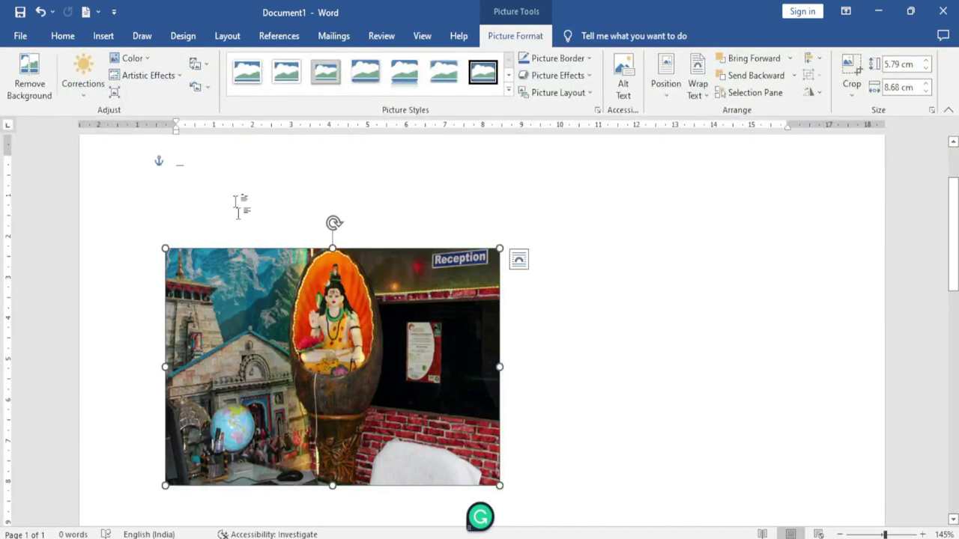
left_click(202, 87)
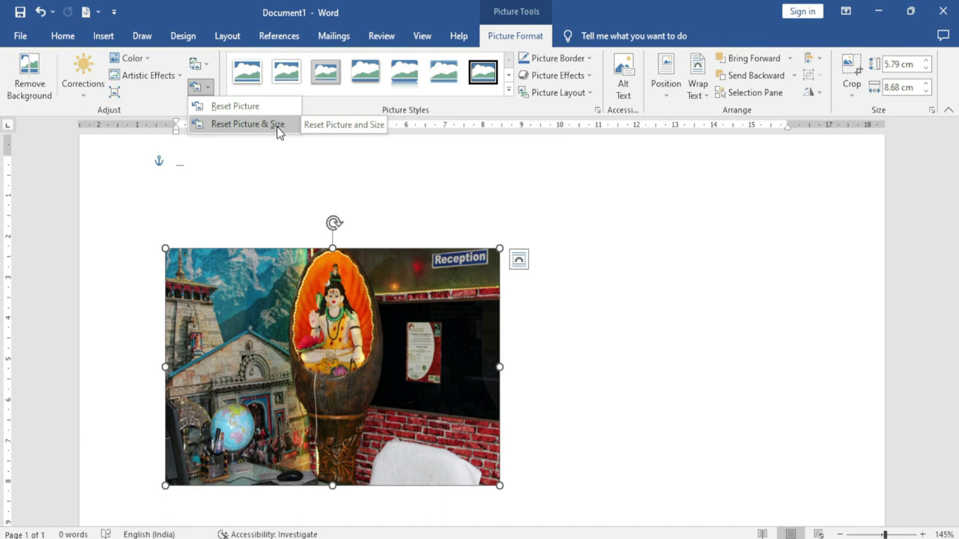
left_click(279, 132)
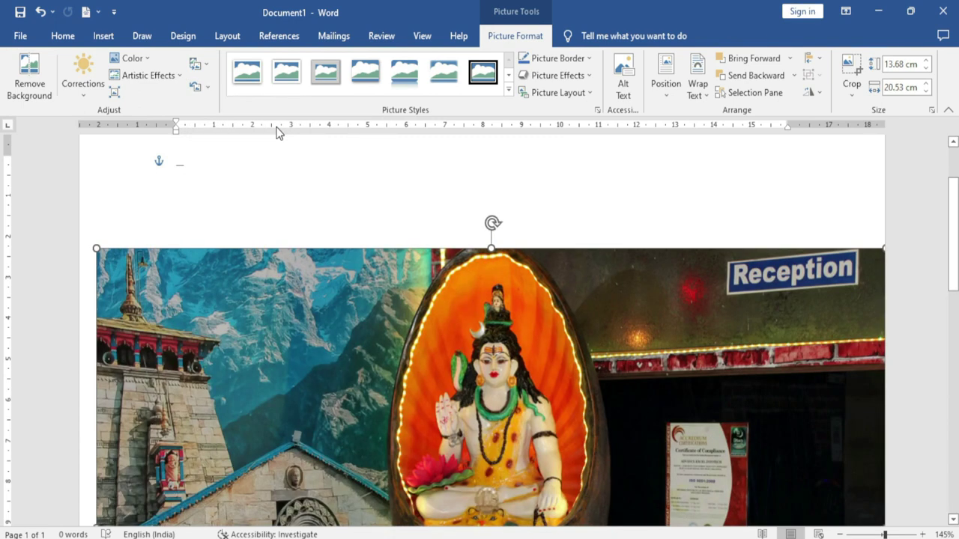
left_click_drag(340, 349, 340, 306)
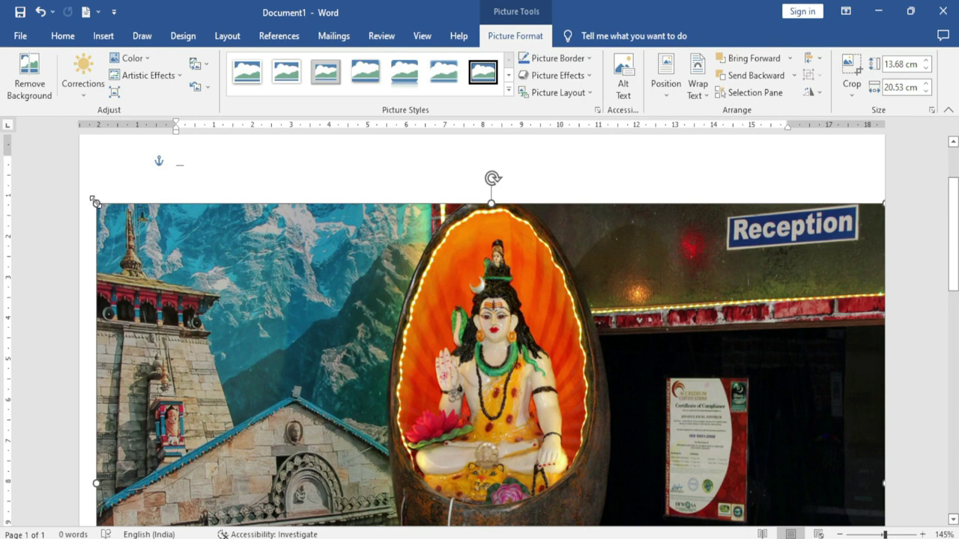
left_click_drag(94, 201, 733, 321)
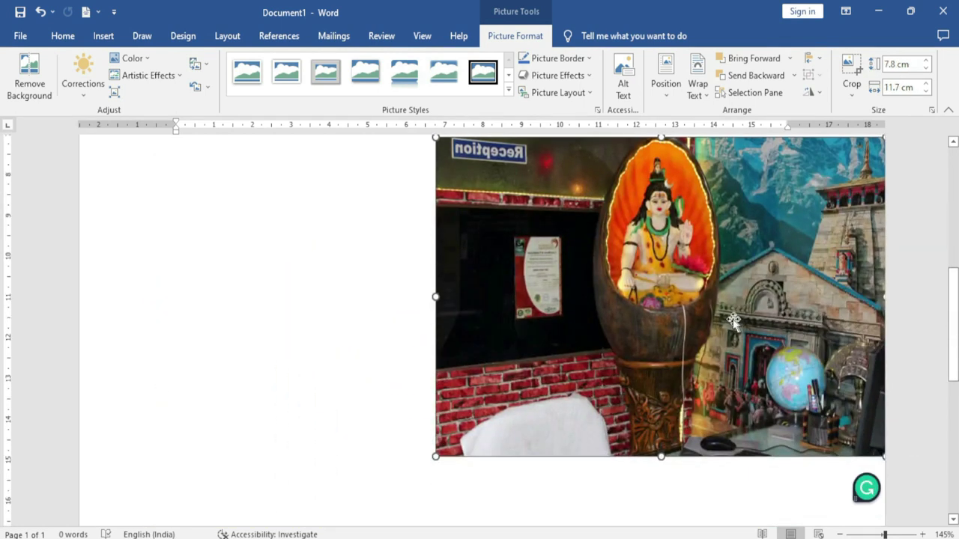
key("ctrl+z")
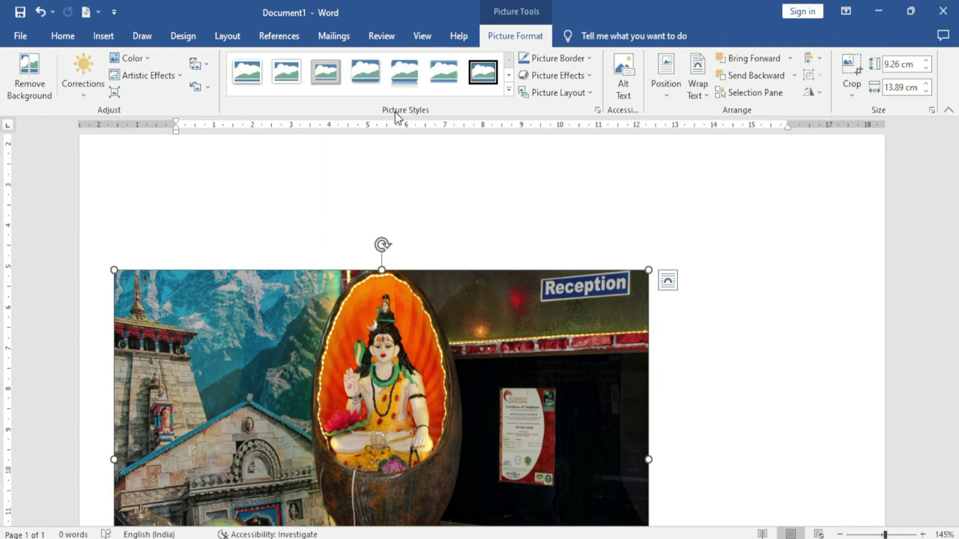
Try Soft Edge Oval with a red border, then apply the Reflected Bevel, Black picture style.
left_click(508, 93)
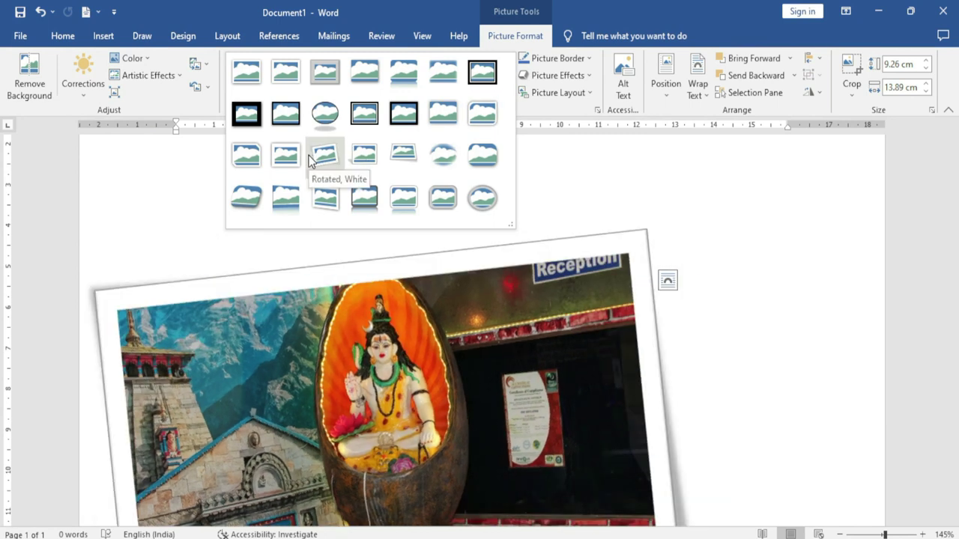
left_click(432, 157)
scroll(448, 284, "down", 3)
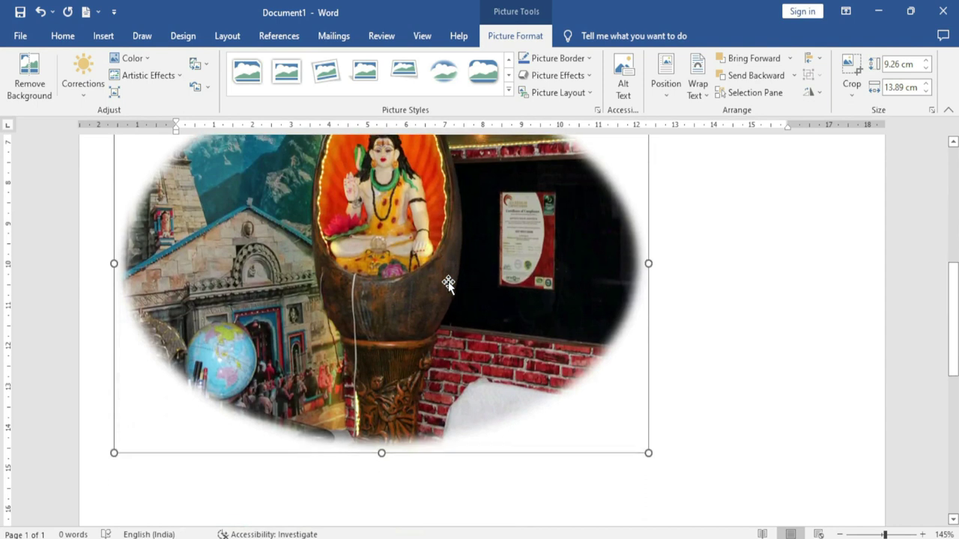
scroll(448, 284, "up", 4)
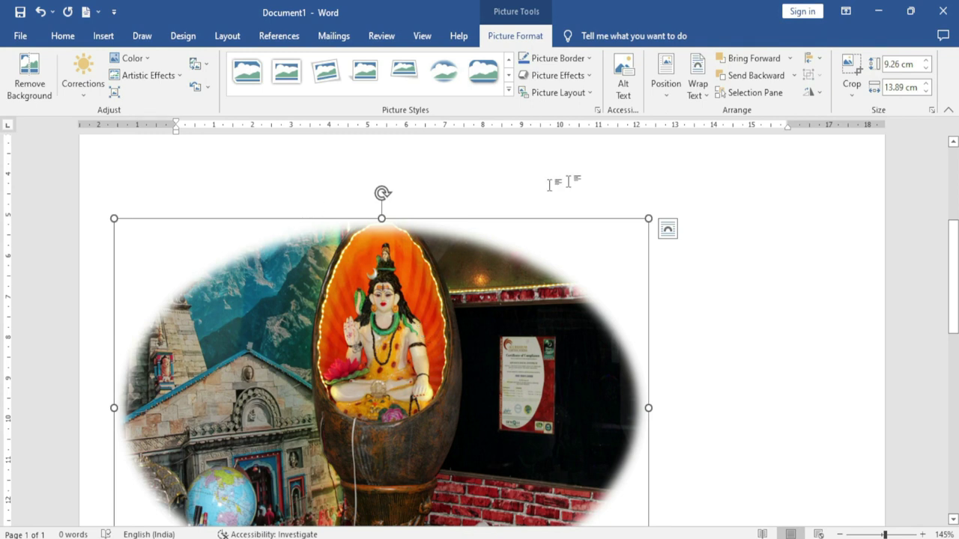
left_click(590, 60)
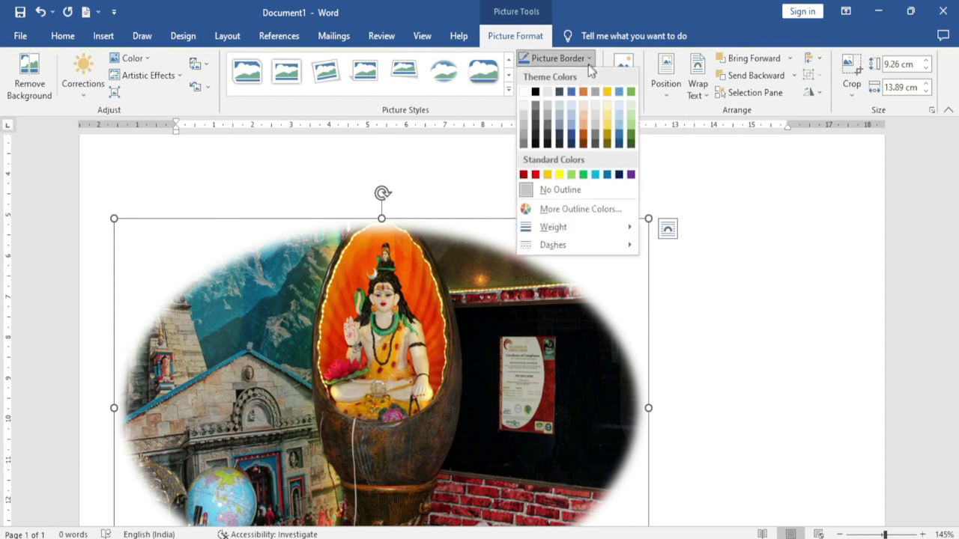
left_click(534, 175)
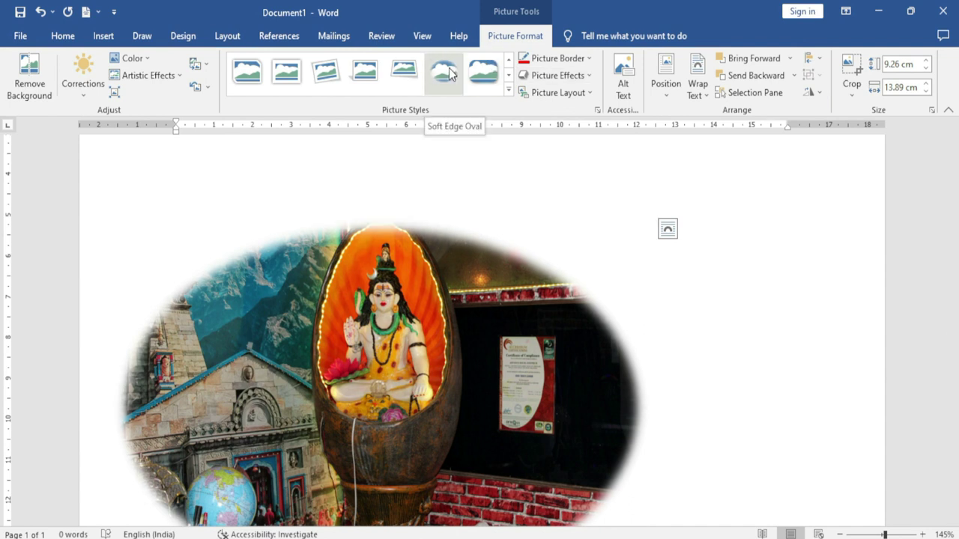
left_click(507, 91)
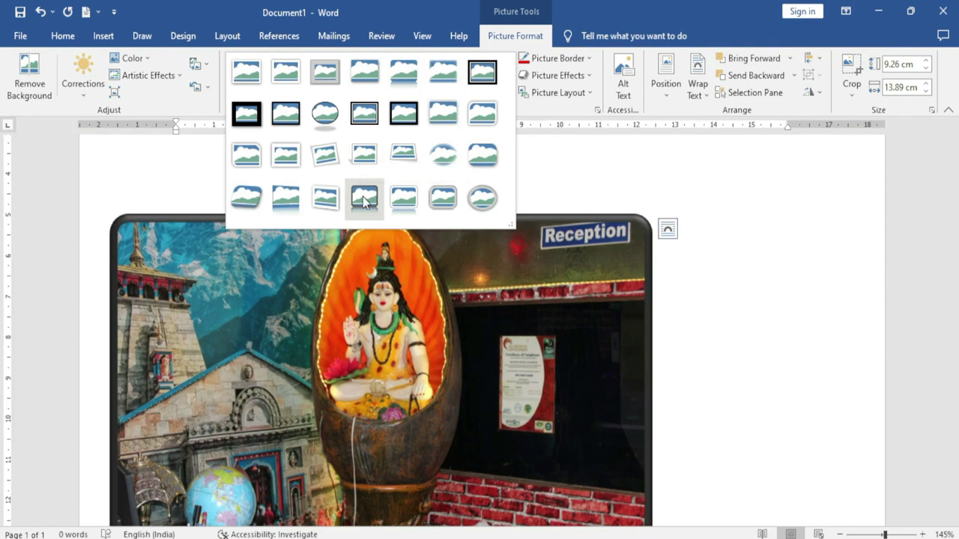
left_click(352, 195)
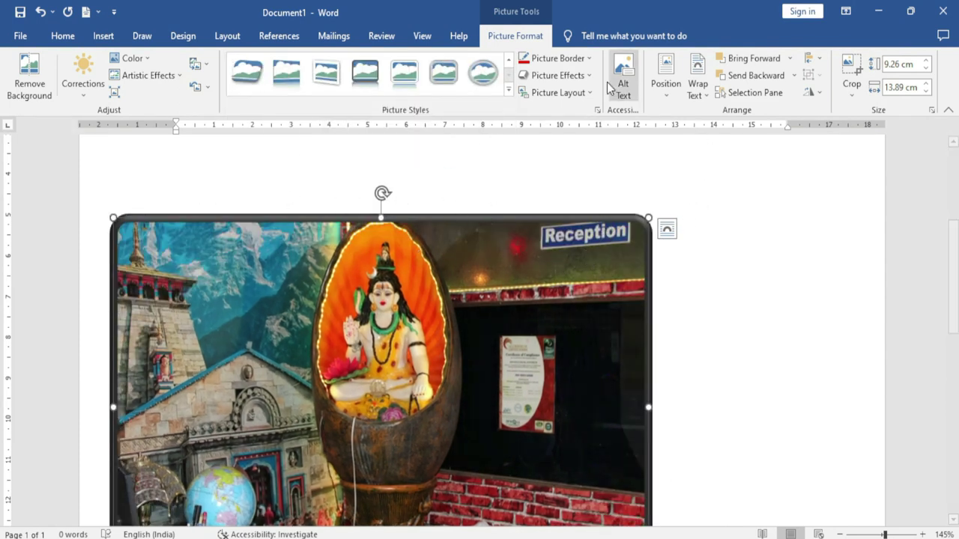
Make the photo's outline yellow, trying custom colours in More Outline Colors without keeping them.
left_click(590, 59)
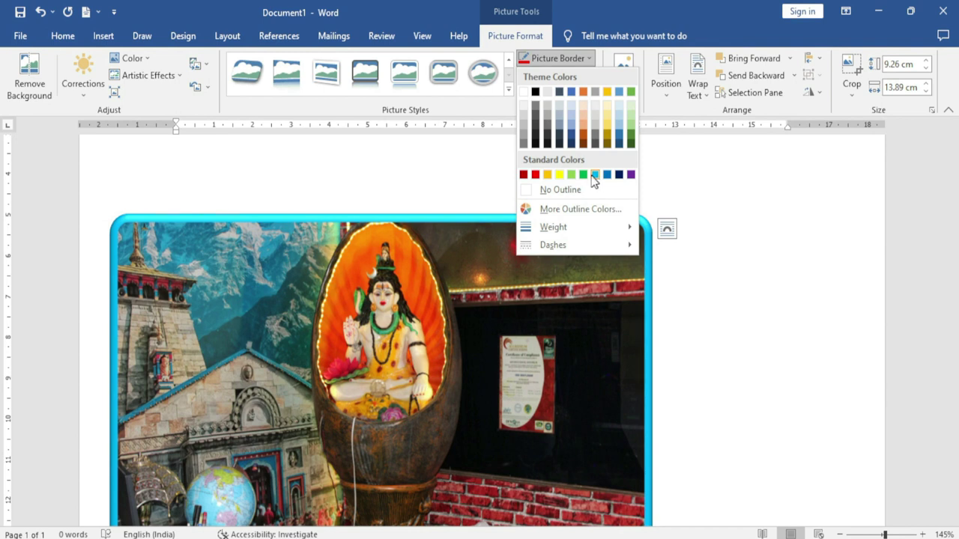
left_click(559, 175)
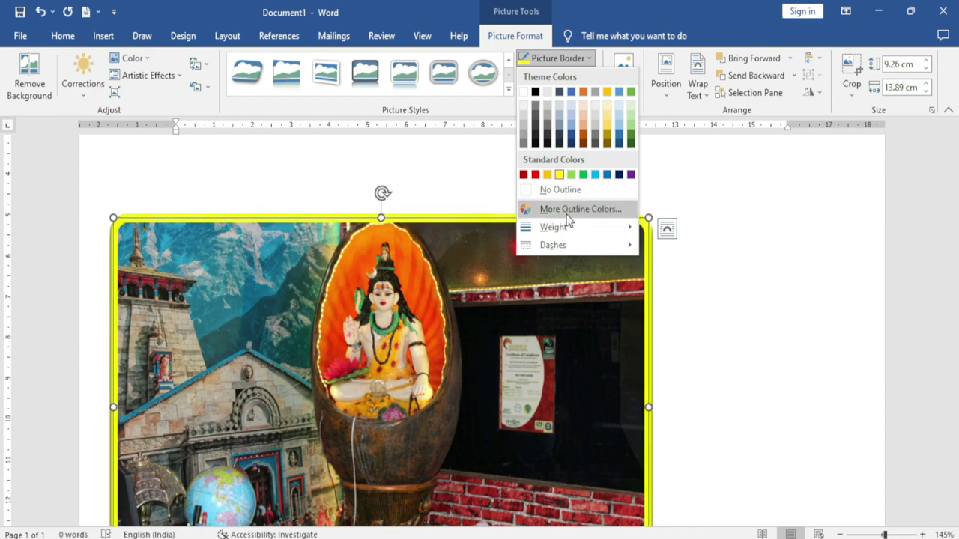
left_click(610, 209)
left_click(448, 222)
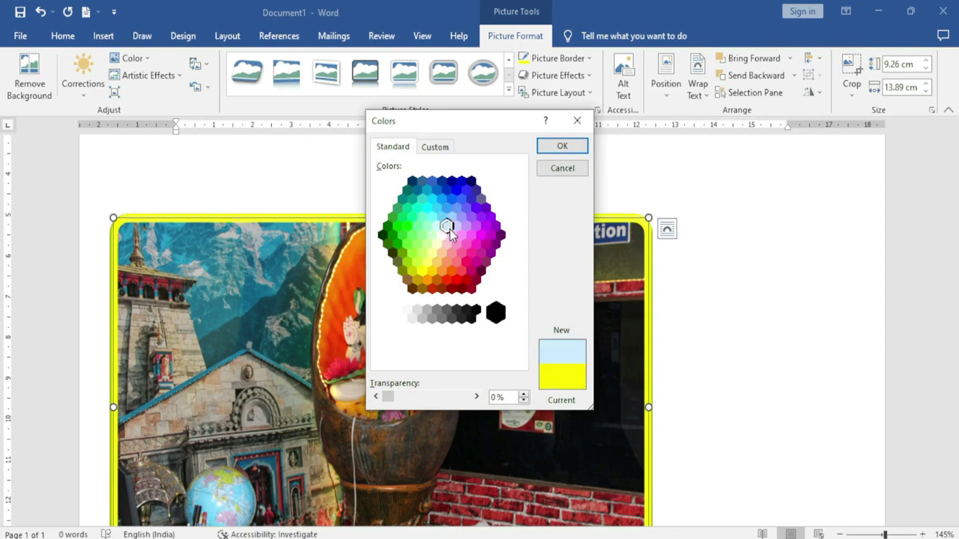
left_click(417, 226)
left_click(444, 149)
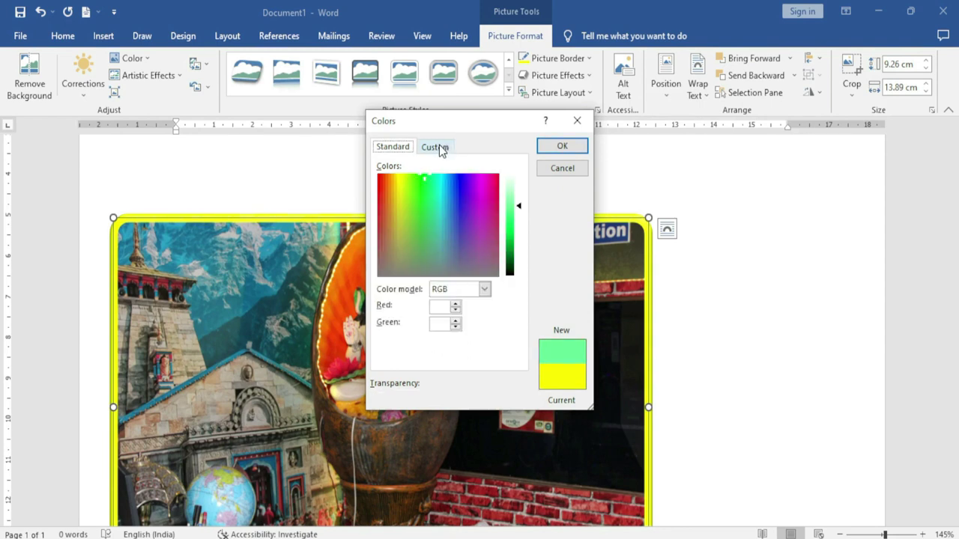
left_click(481, 187)
left_click_drag(481, 195, 440, 217)
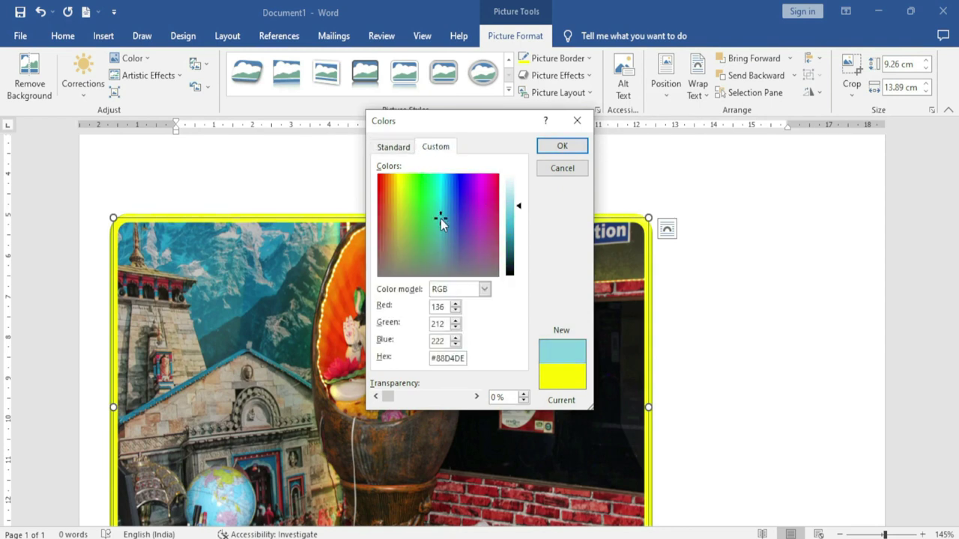
left_click(571, 170)
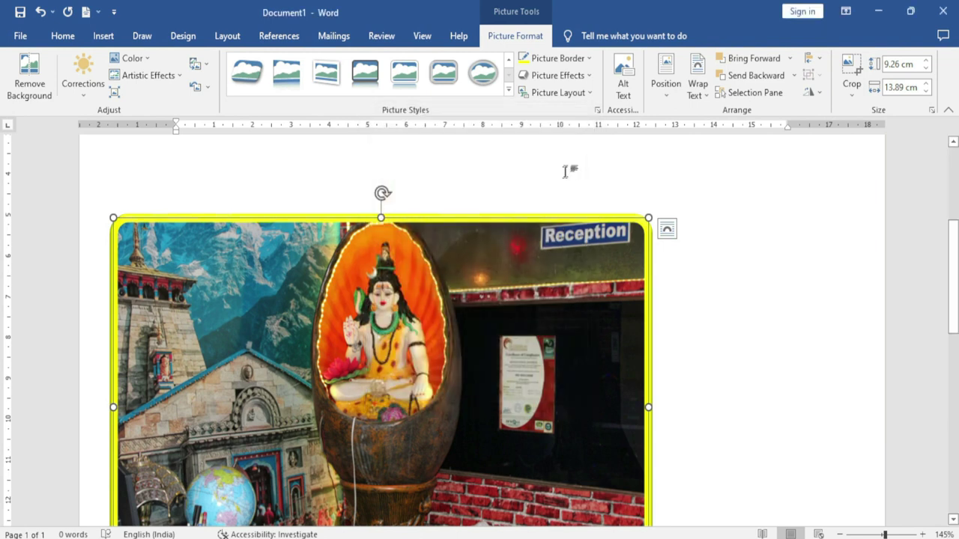
Apply a dash pattern to the yellow picture border.
left_click(592, 59)
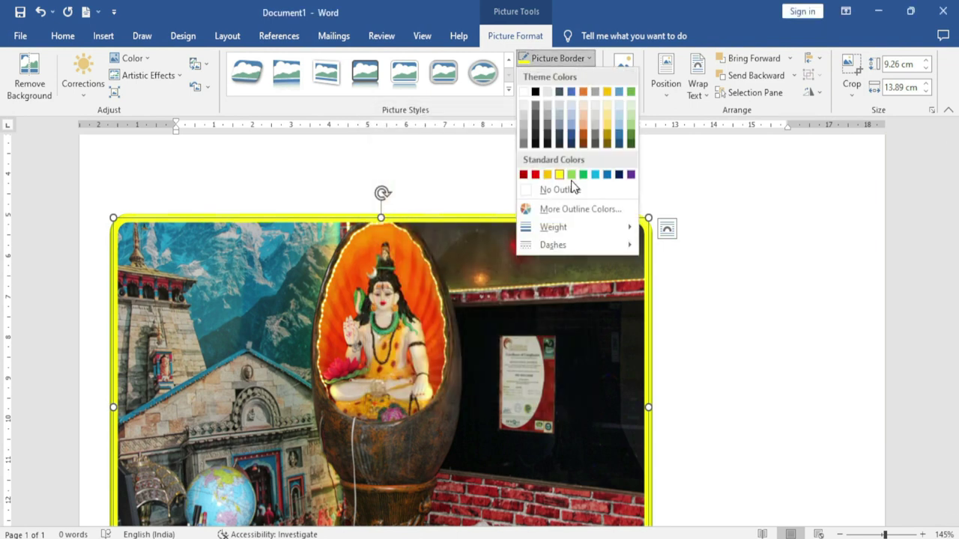
mouse_move(557, 227)
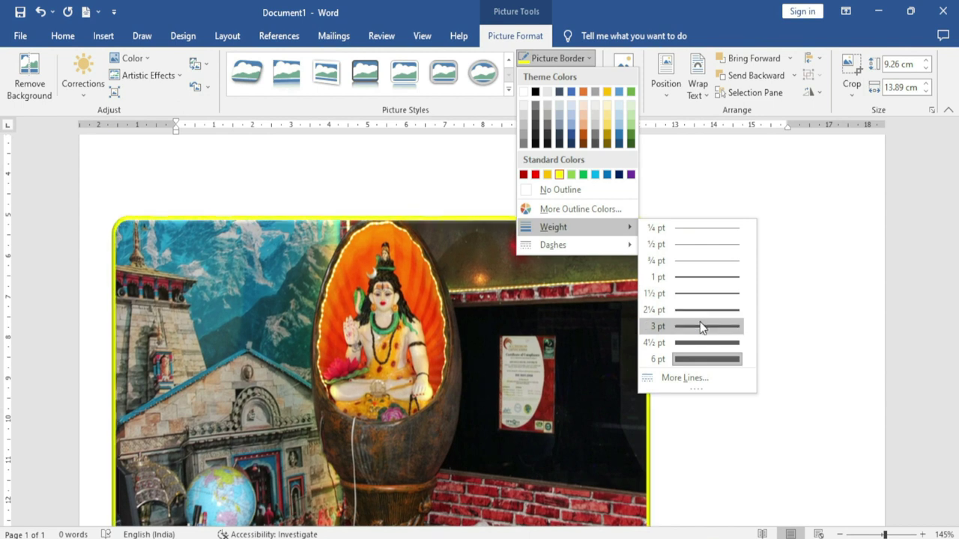
mouse_move(599, 247)
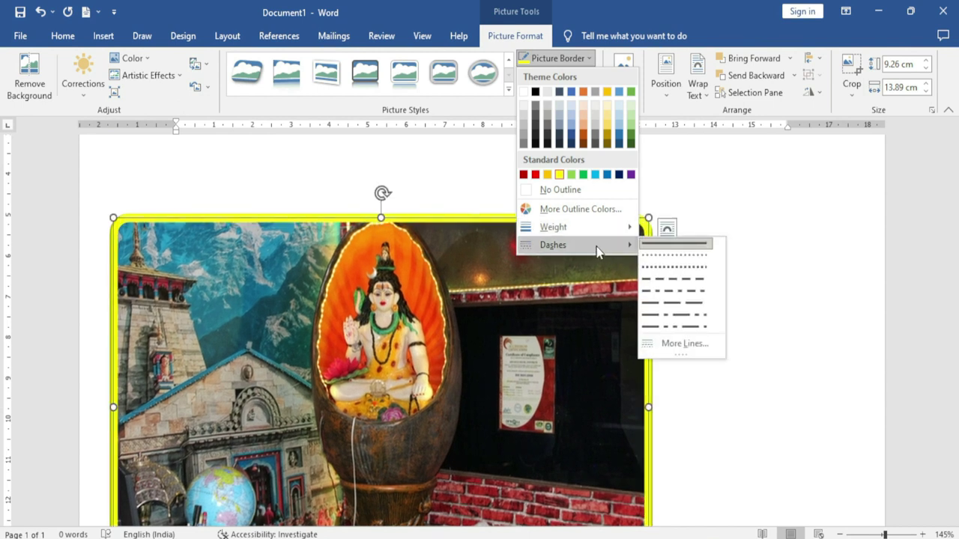
left_click(672, 298)
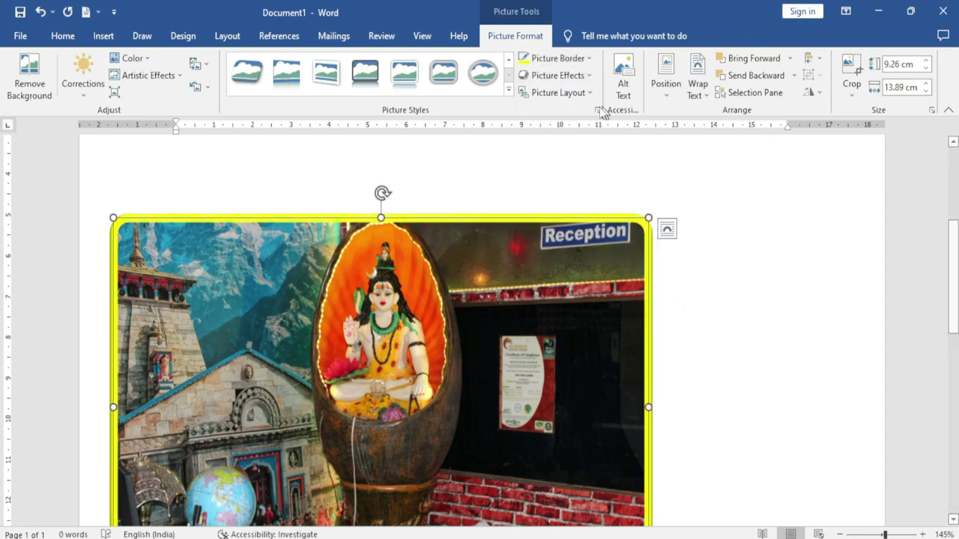
Apply the Perspective: Left 3-D rotation effect to the yellow-bordered photo.
left_click(588, 64)
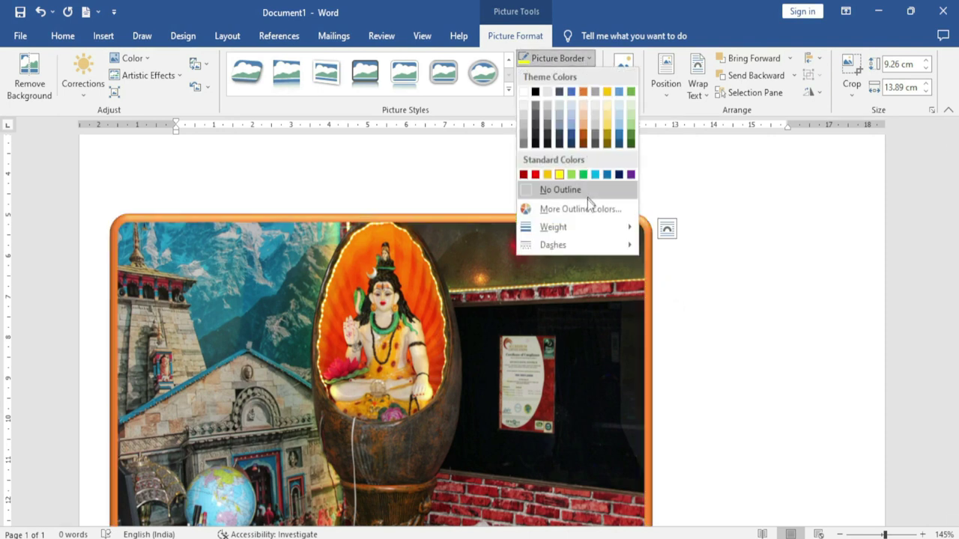
left_click(719, 272)
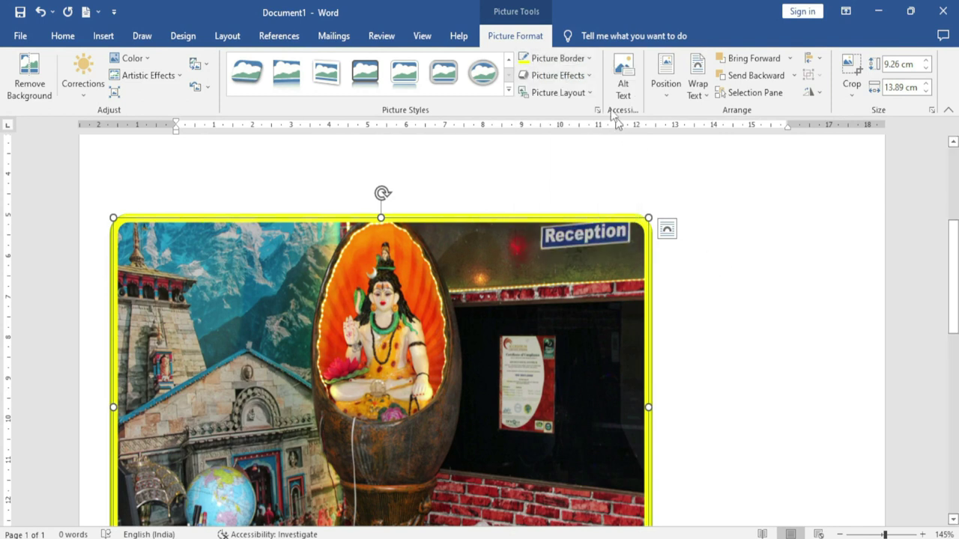
left_click(589, 78)
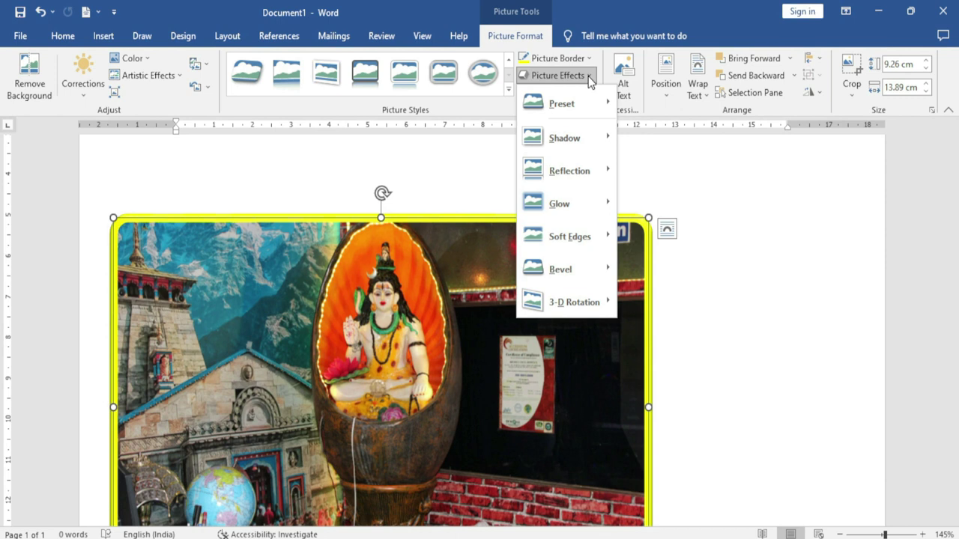
mouse_move(587, 105)
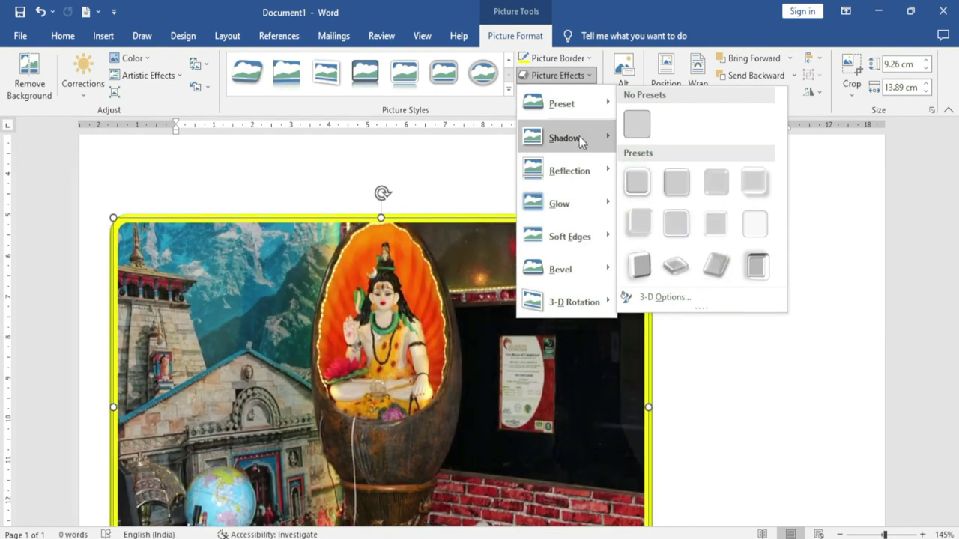
mouse_move(576, 134)
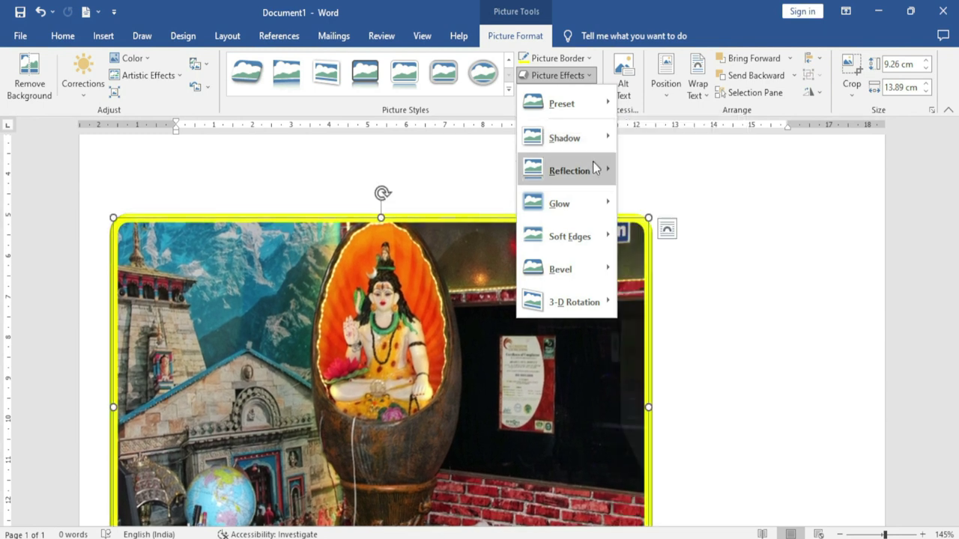
mouse_move(592, 165)
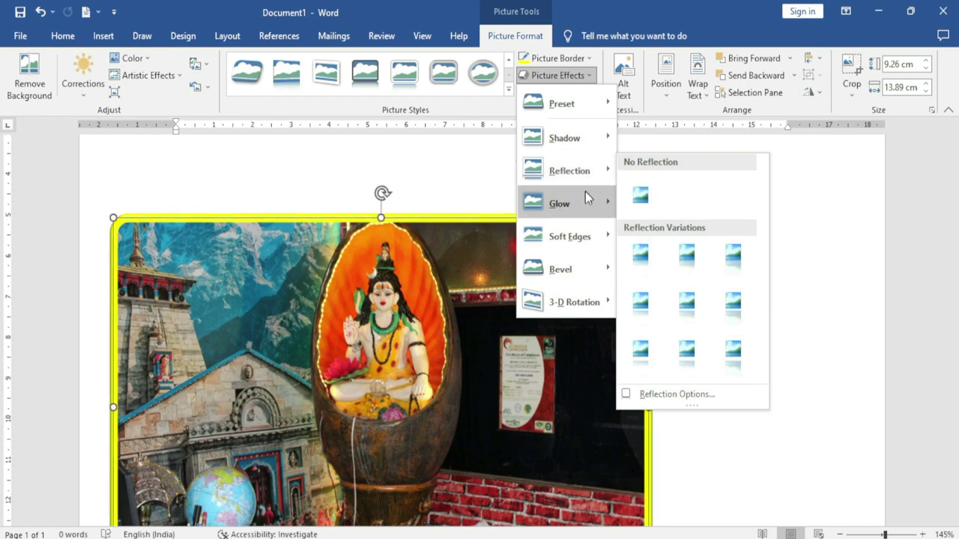
mouse_move(589, 201)
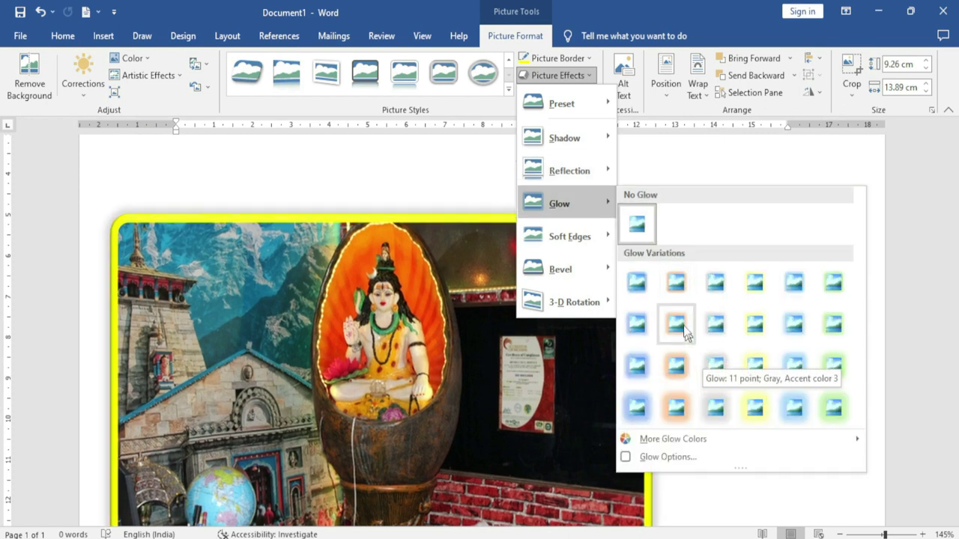
mouse_move(603, 238)
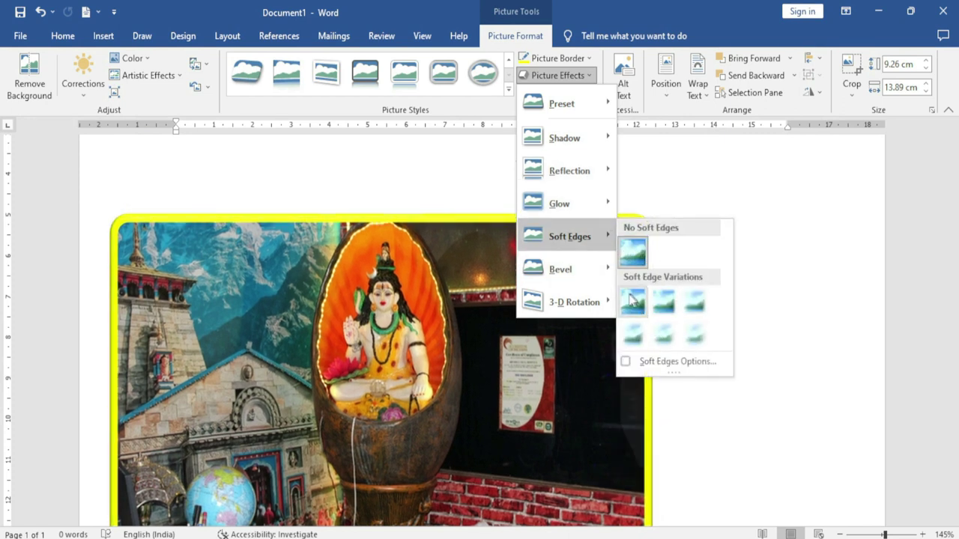
mouse_move(586, 271)
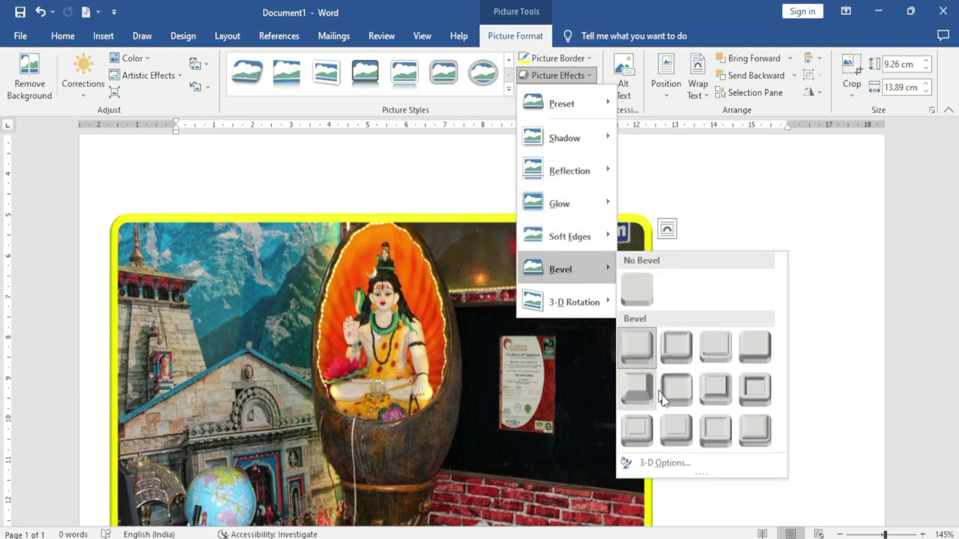
mouse_move(600, 313)
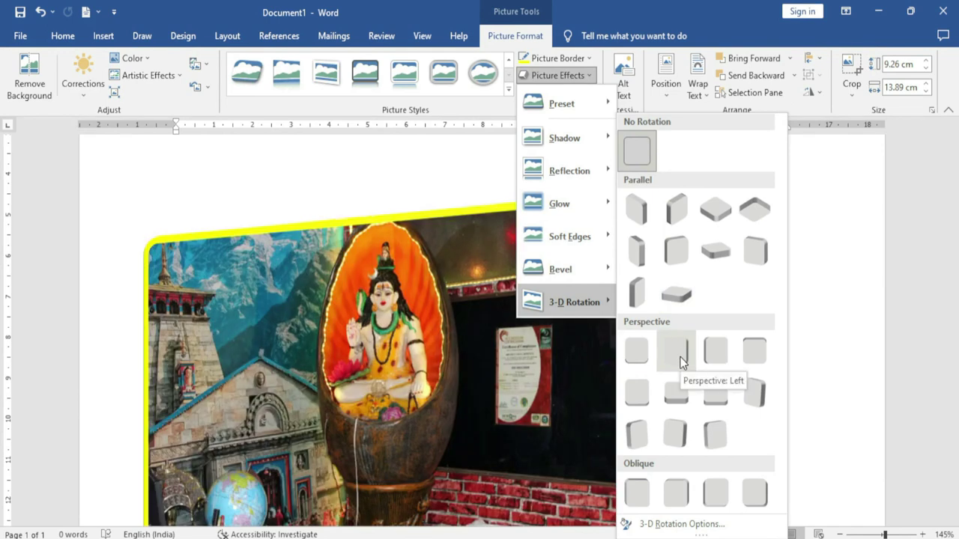
left_click(677, 355)
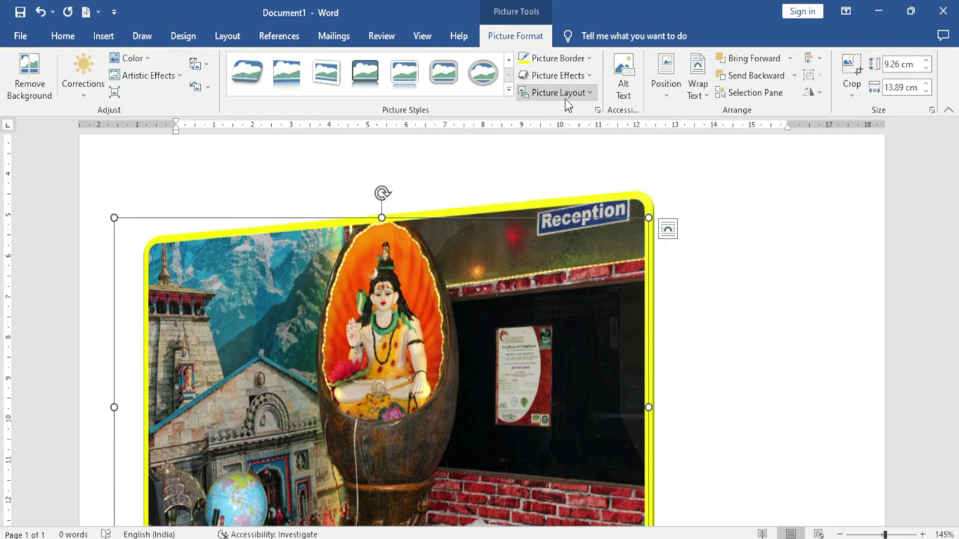
Convert the photo to a Circular Picture Callout layout and type the caption 'erty'.
left_click(588, 93)
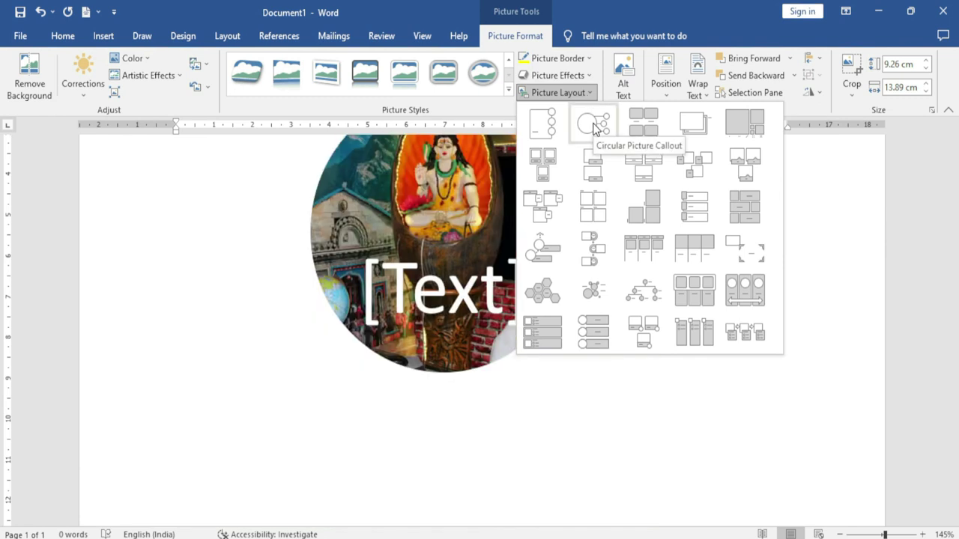
left_click(595, 128)
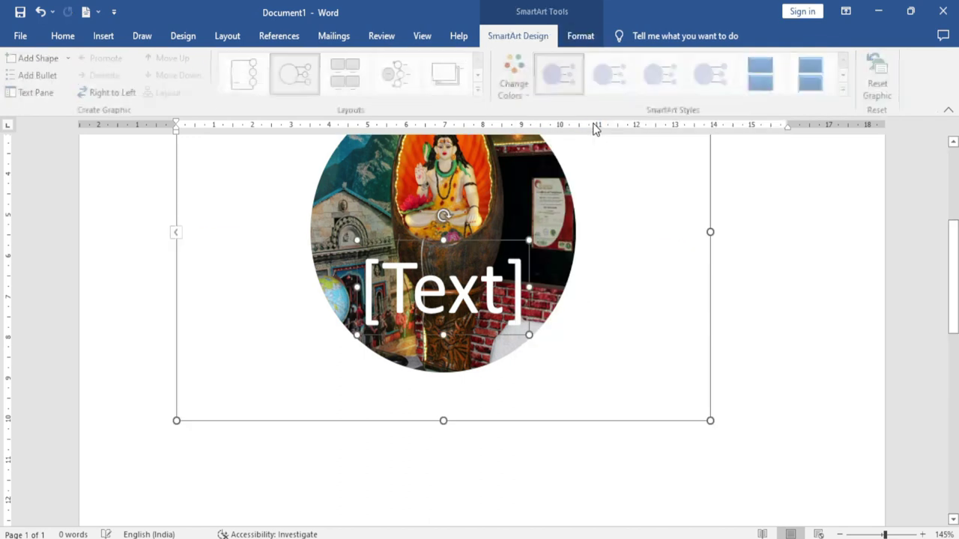
left_click(441, 294)
type("erty")
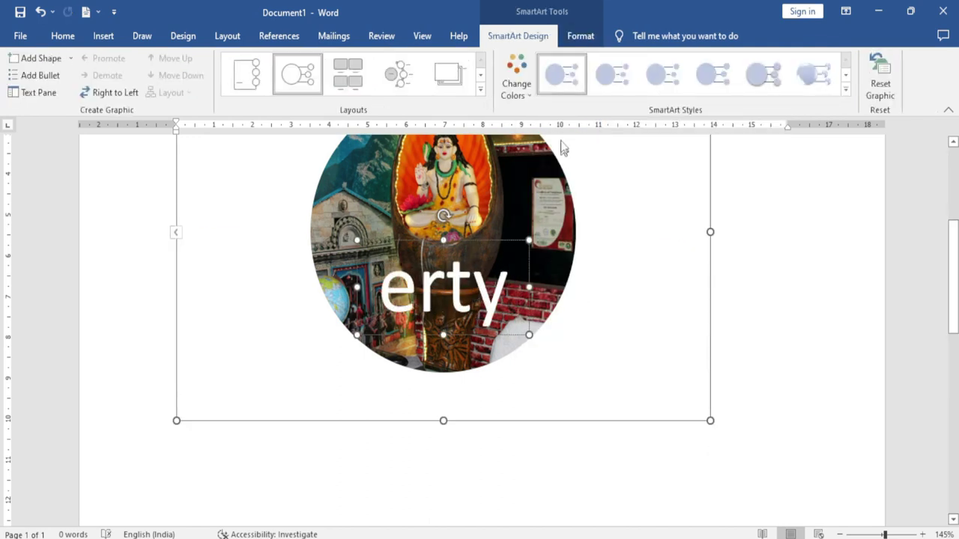
left_click(520, 91)
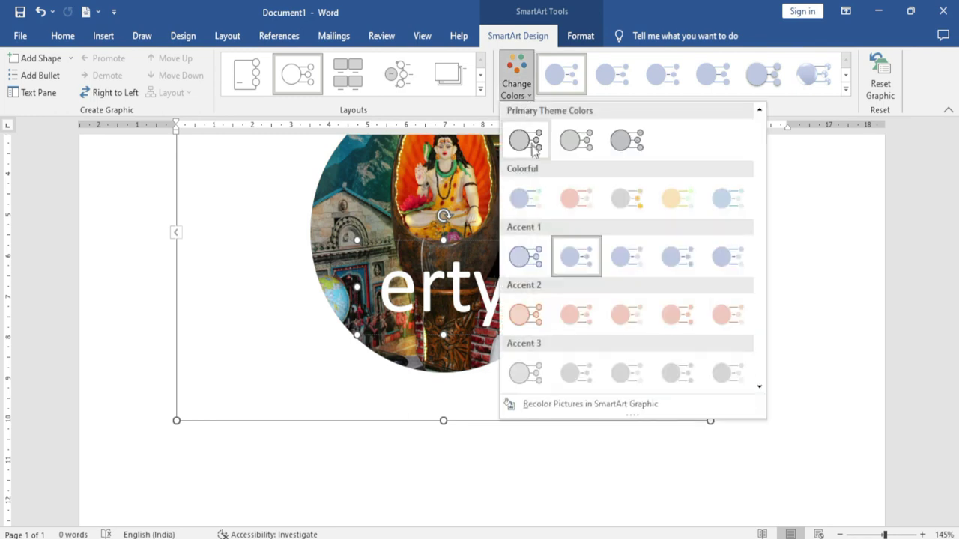
Apply a Colorful accent colour scheme to the graphic and expand the styles and layouts galleries.
left_click(622, 199)
left_click(845, 90)
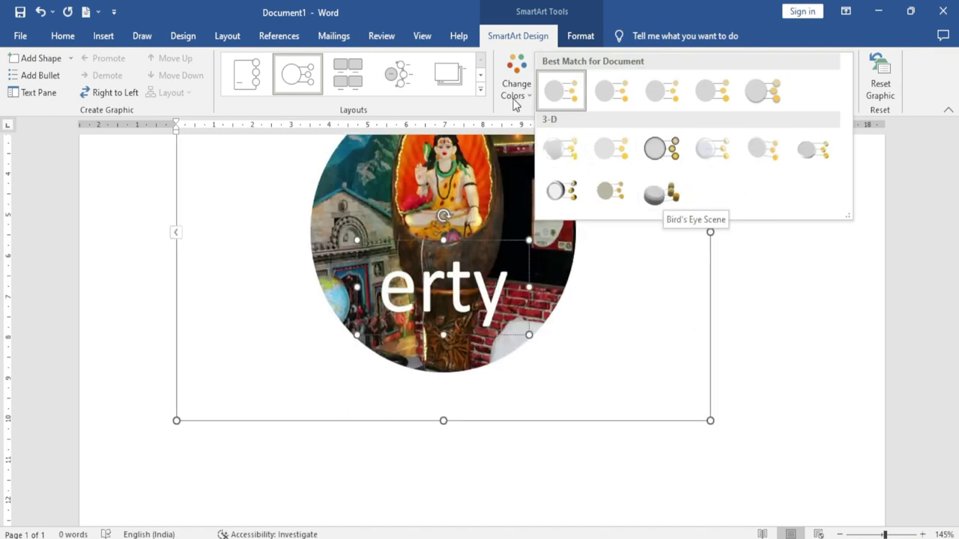
left_click(480, 88)
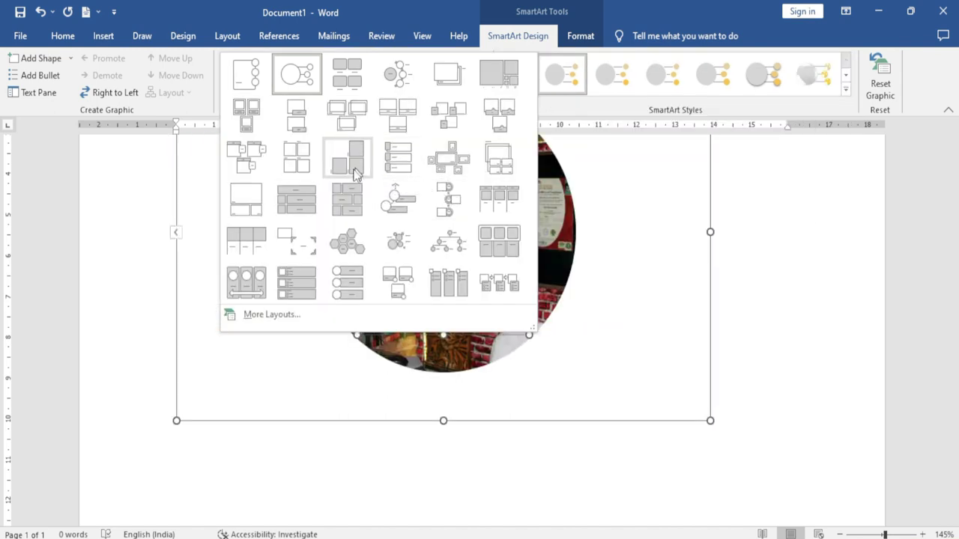
Switch to the Ascending Picture Accent Process layout, add a second shape, and edit the 'erty' text.
left_click(397, 204)
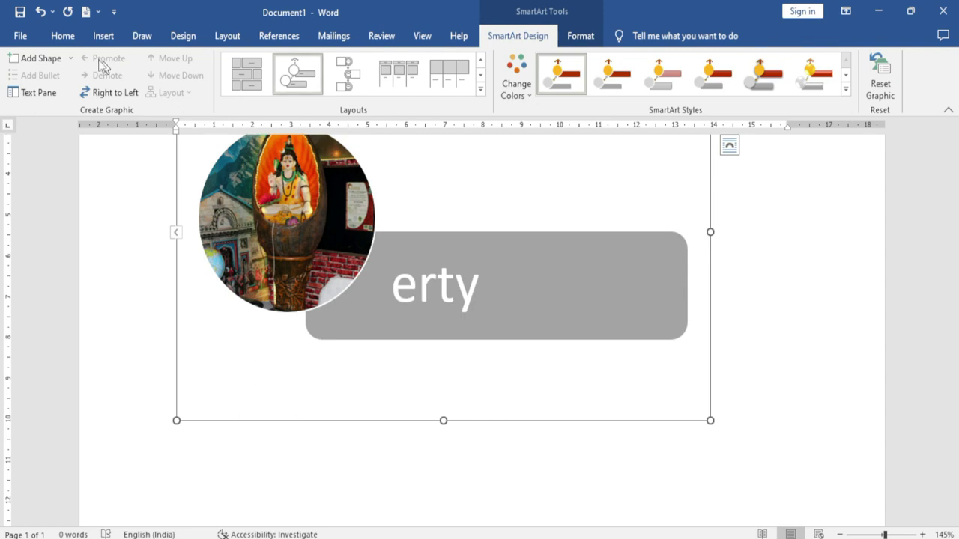
left_click(41, 58)
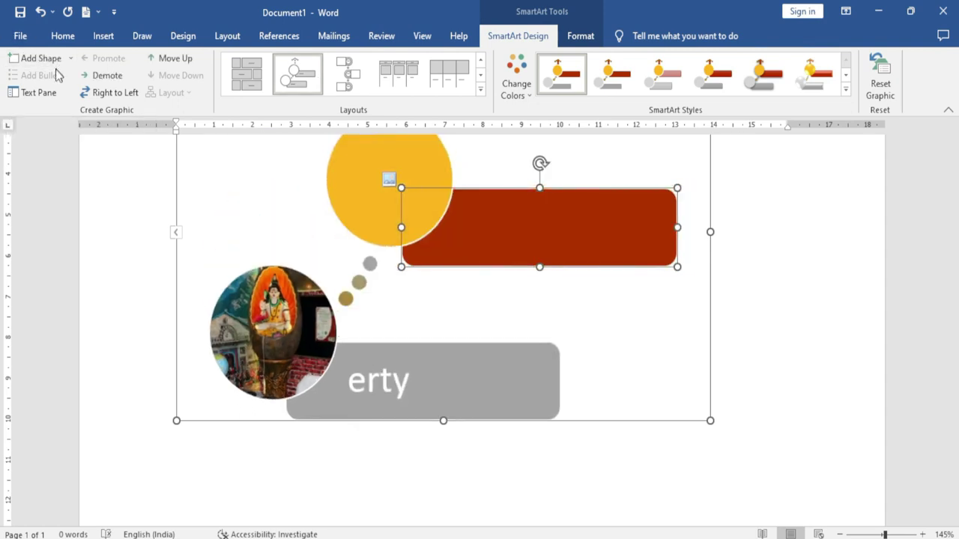
left_click(377, 383)
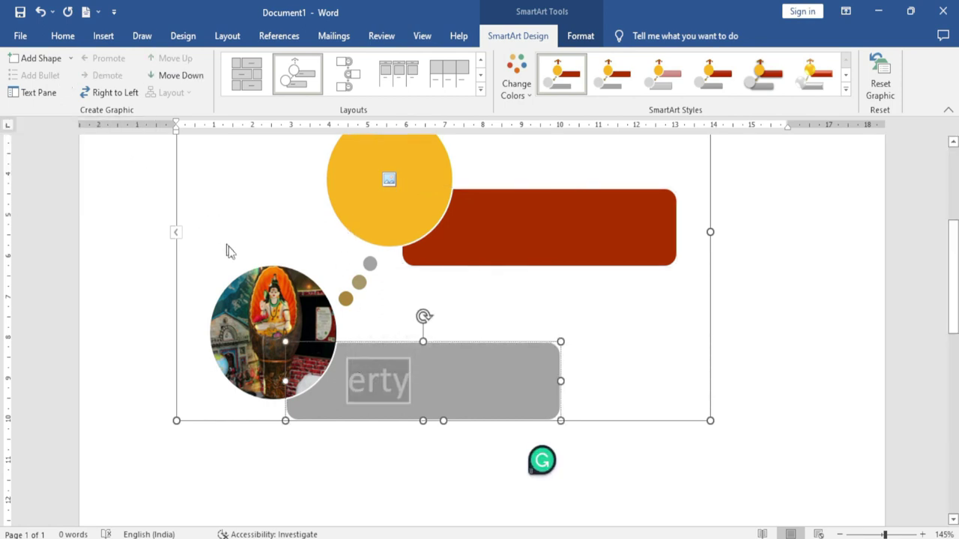
left_click(357, 382)
left_click(349, 381)
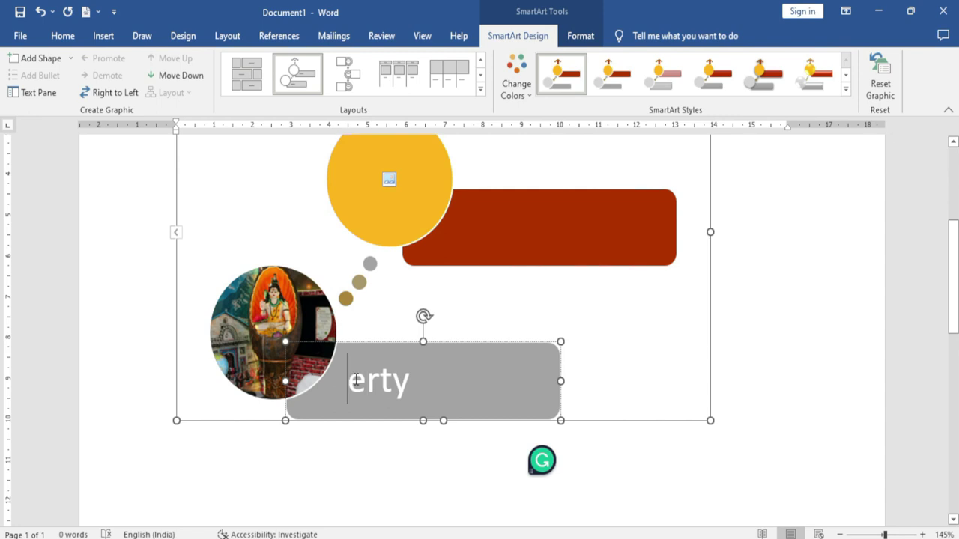
In the Text Pane, enter 'nvbnvbnv' as the second shape's text.
left_click(53, 94)
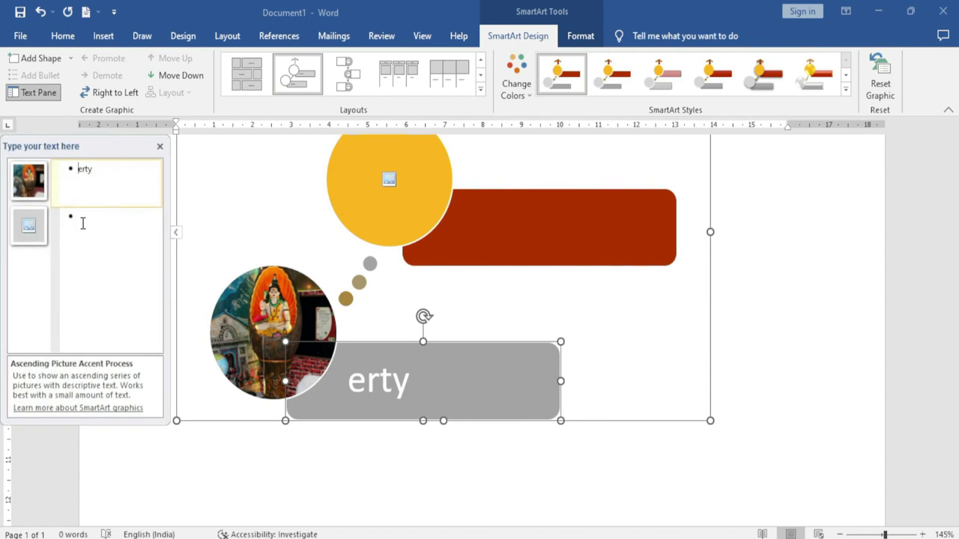
left_click(82, 223)
type("nvbnvbnv")
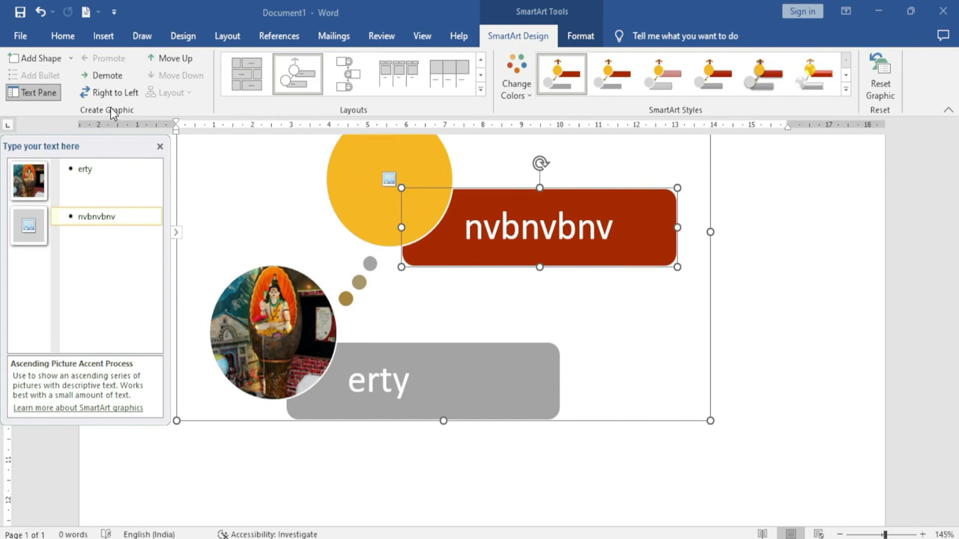
Try Demote/Promote, Right to Left, and Move Up/Move Down on 'nvbnvbnv', restoring the original order.
left_click(108, 76)
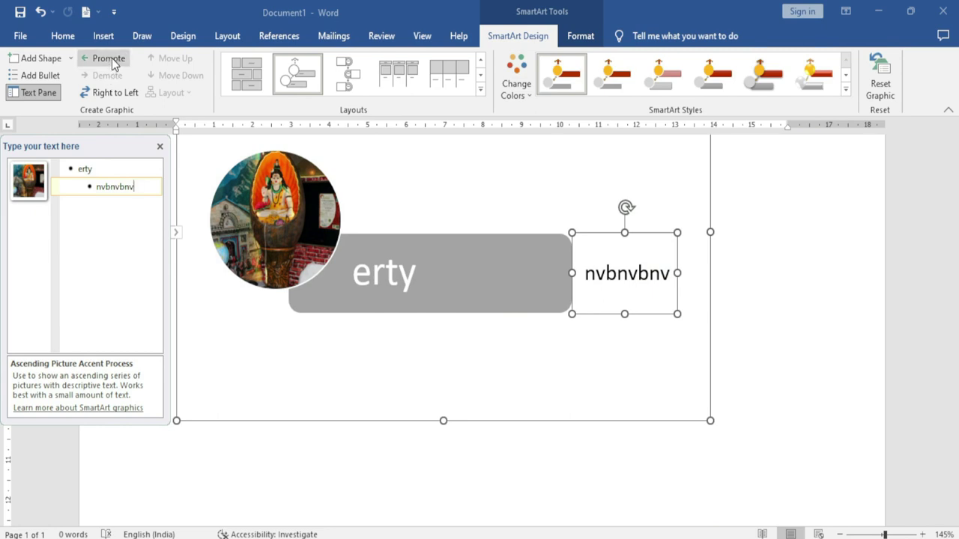
left_click(113, 61)
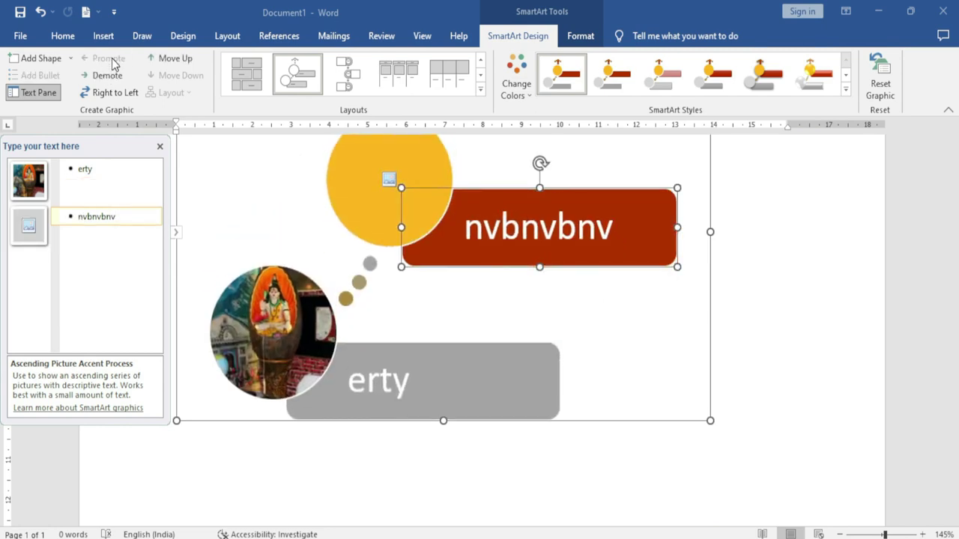
left_click(130, 94)
left_click(131, 96)
left_click(175, 60)
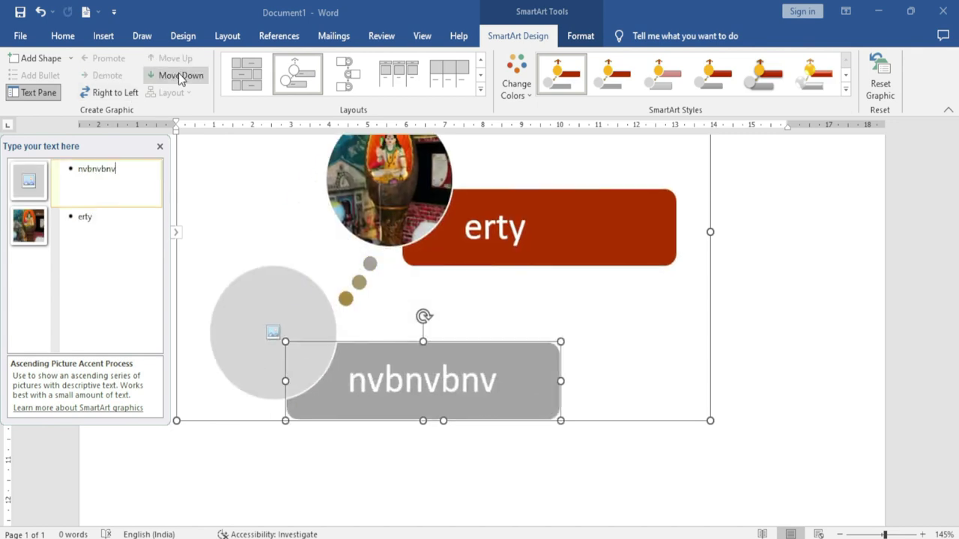
left_click(179, 76)
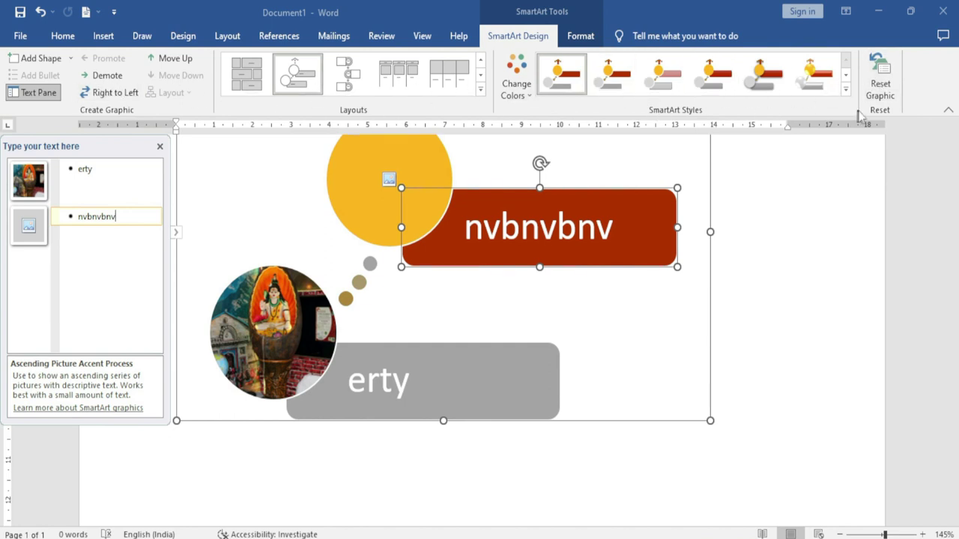
Reset the graphic, then undo back to the original rounded, dark-bordered photo.
left_click(885, 88)
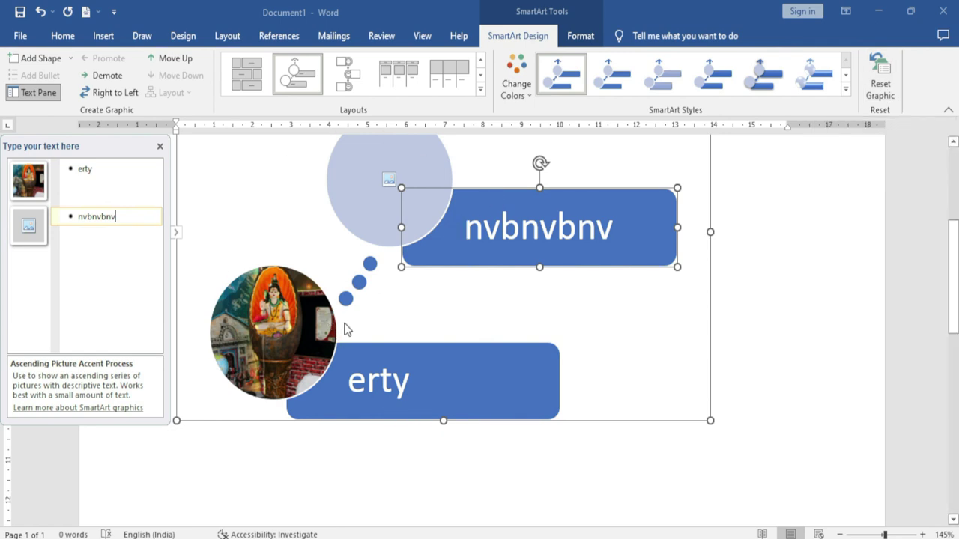
left_click(581, 38)
key("ctrl+z")
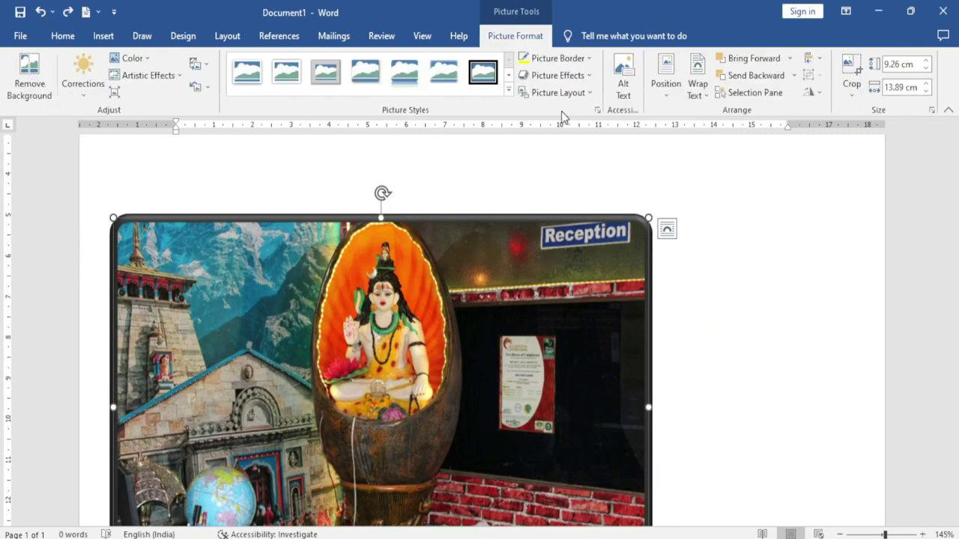
Give the photo the alt text 'Excel Infotech Computer Institute Reception'.
left_click(628, 96)
type("Excel Infotec")
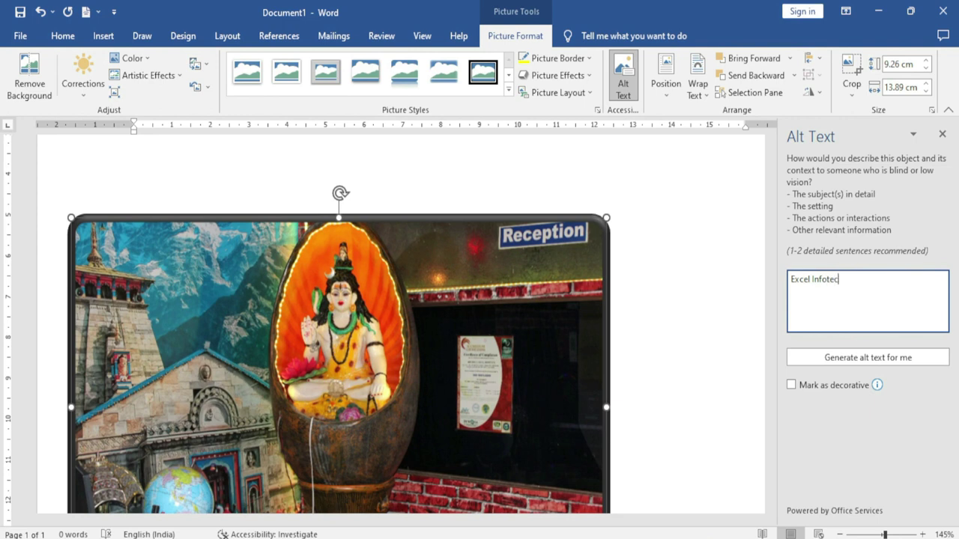
type("h Computer Institute Reception")
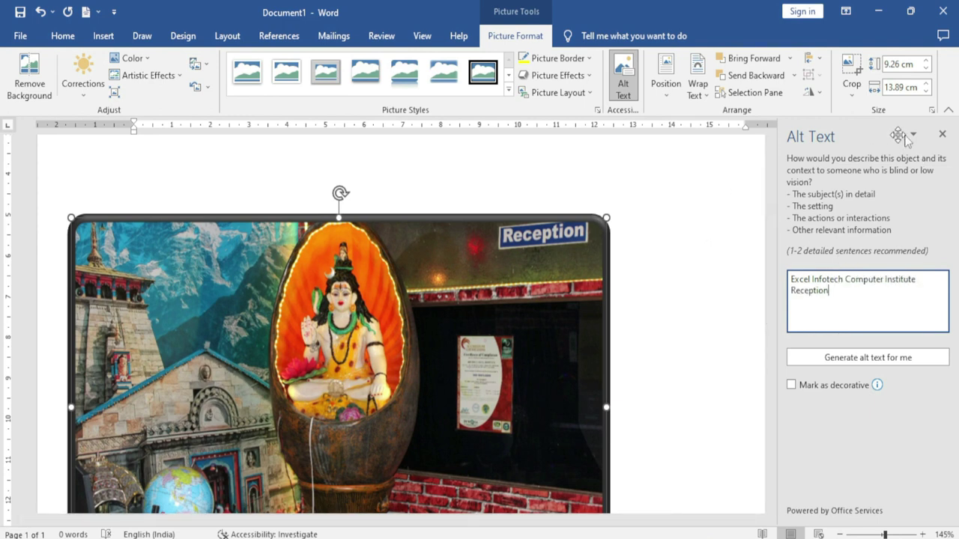
left_click(942, 134)
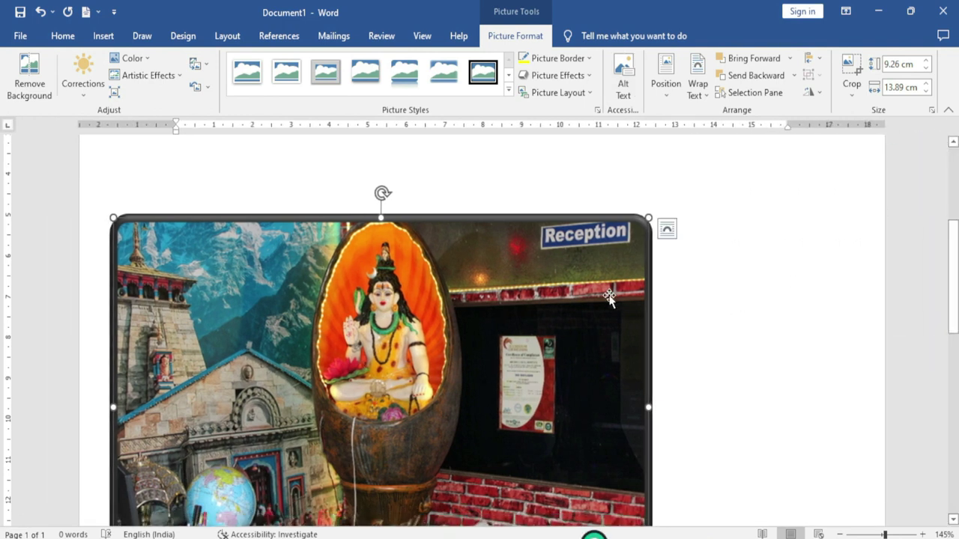
left_click(628, 74)
type("Excel Infotech Computer Institute Reception")
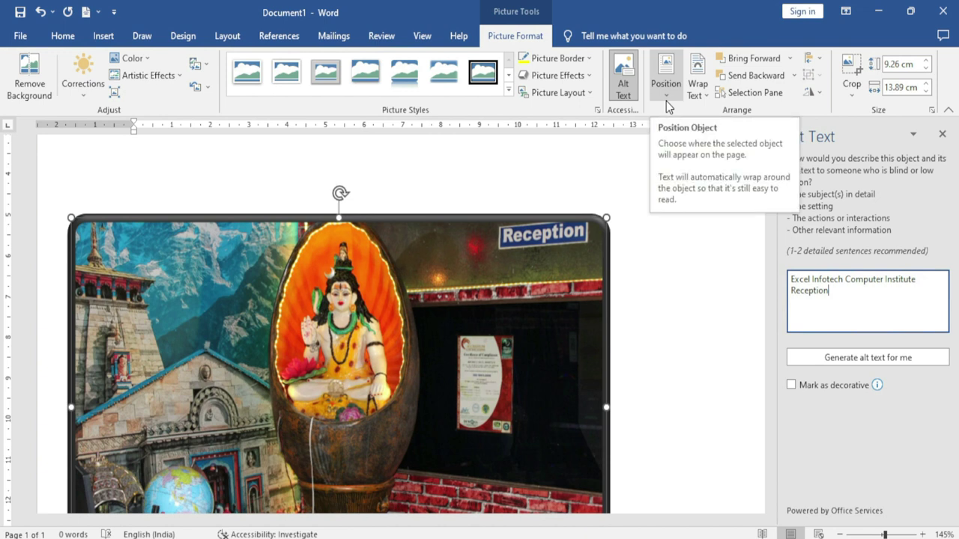
left_click(942, 134)
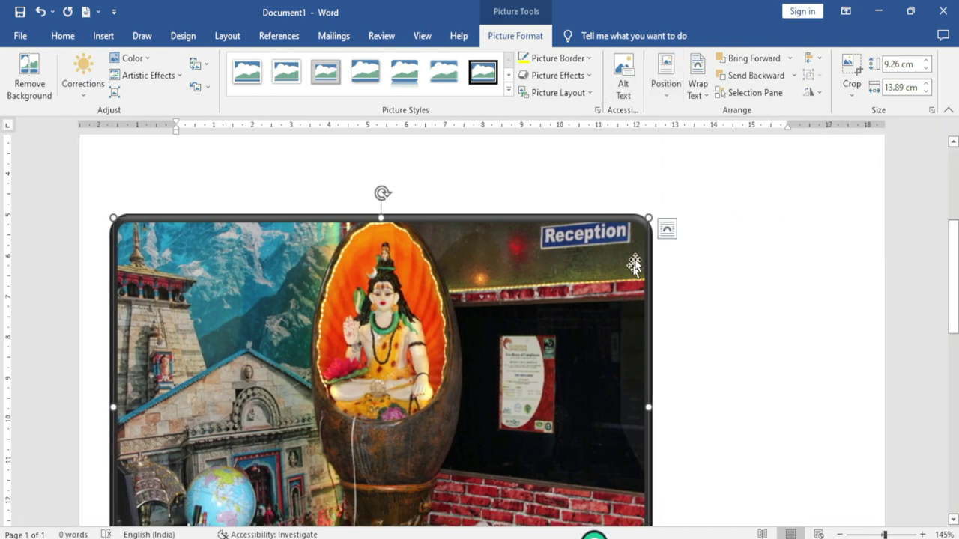
Shrink the photo to 5.38 × 8.07 cm and insert =rand() sample text at the document start.
left_click_drag(648, 217, 307, 387)
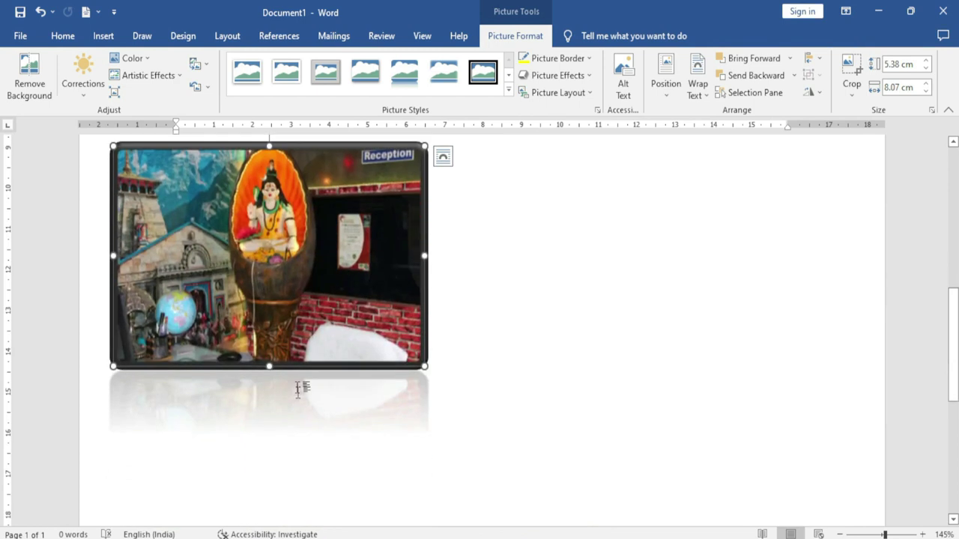
key("ctrl+Home")
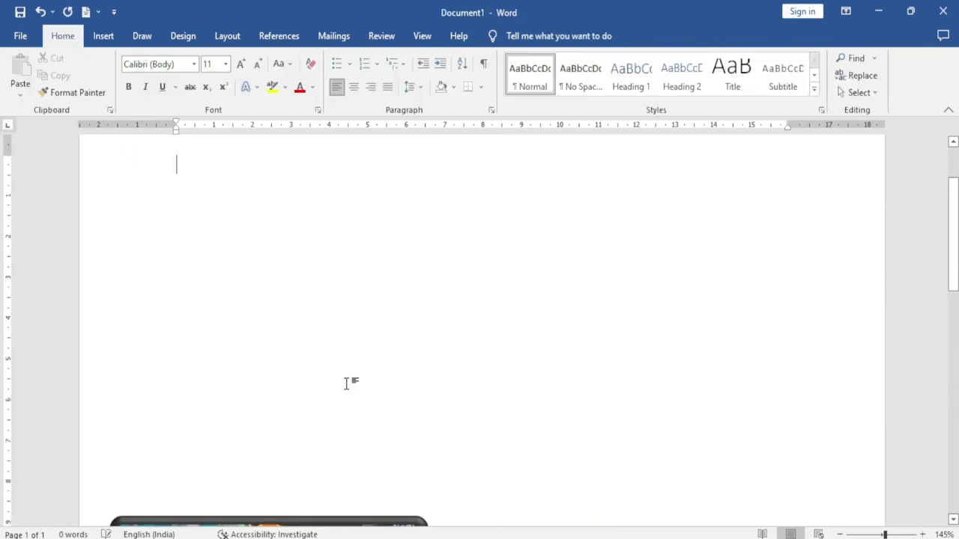
type("=ran")
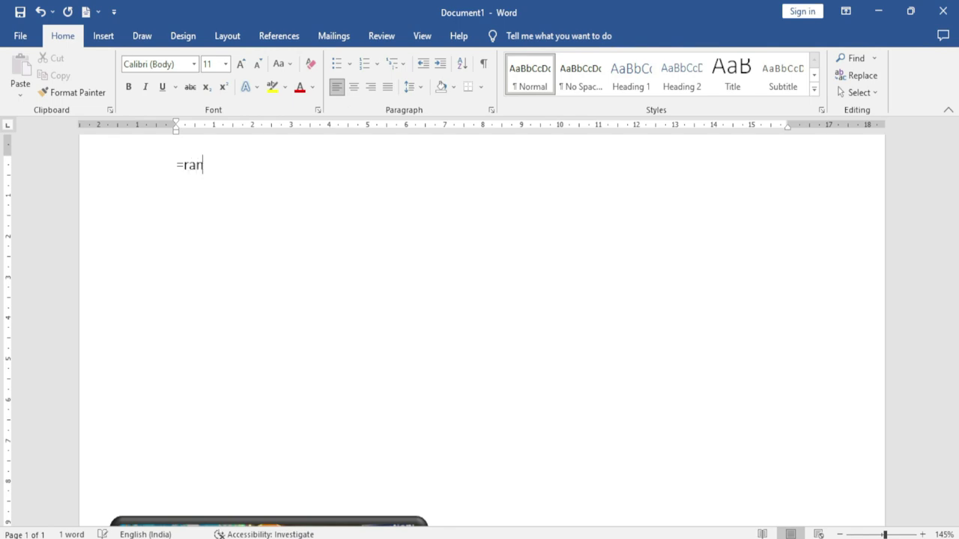
key("Return")
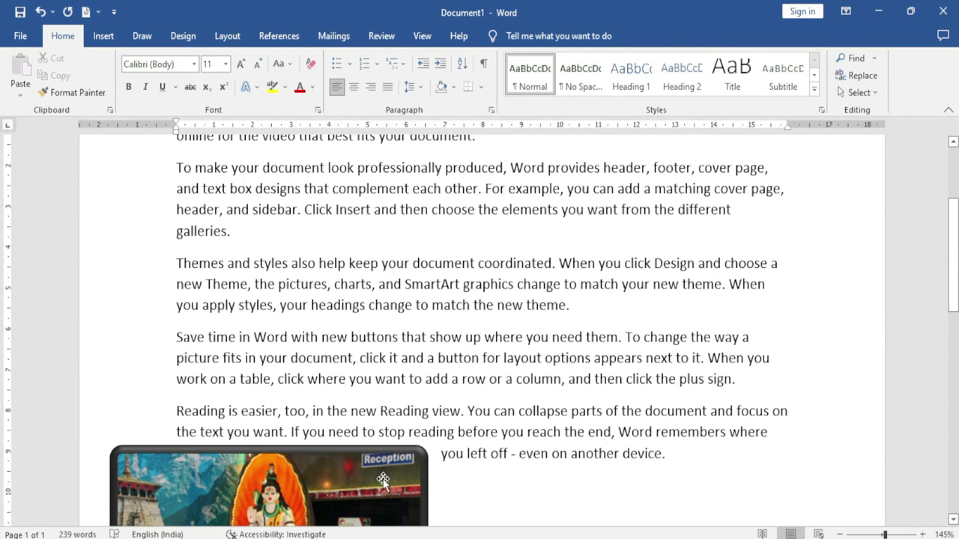
Drag the photo up beside the opening paragraph and bring up the Position gallery.
left_click_drag(384, 480, 498, 206)
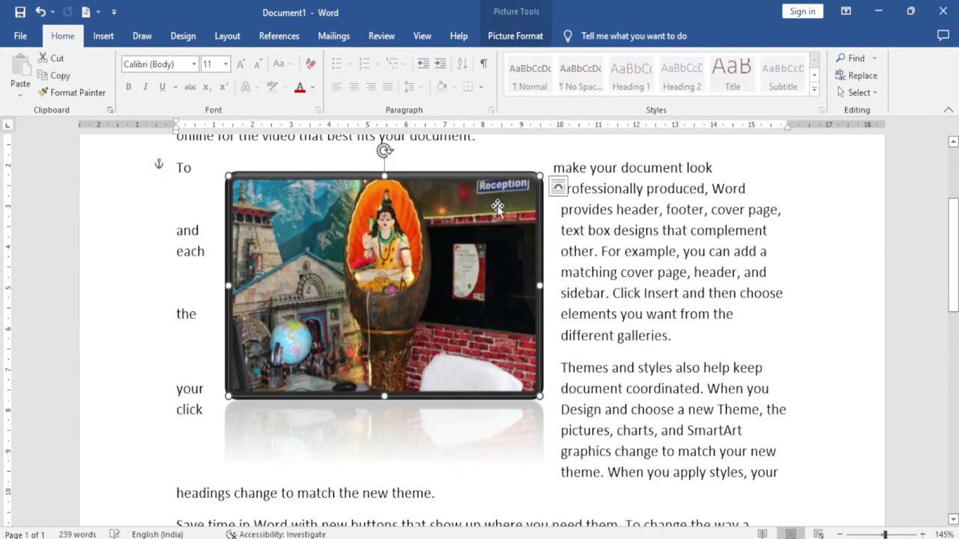
scroll(449, 314, "up", 5)
mouse_move(435, 380)
left_mouse_down()
mouse_move(435, 328)
mouse_move(455, 317)
left_mouse_up()
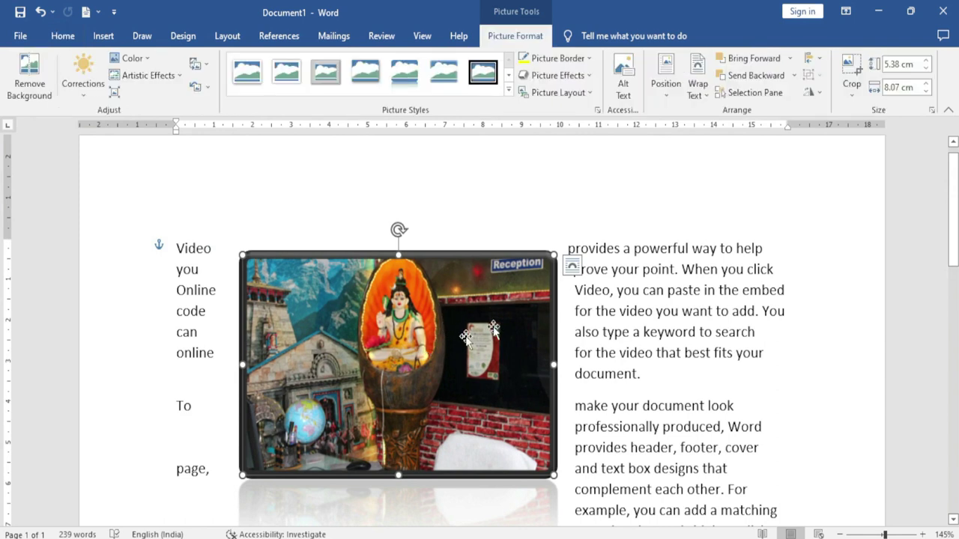
left_click(665, 88)
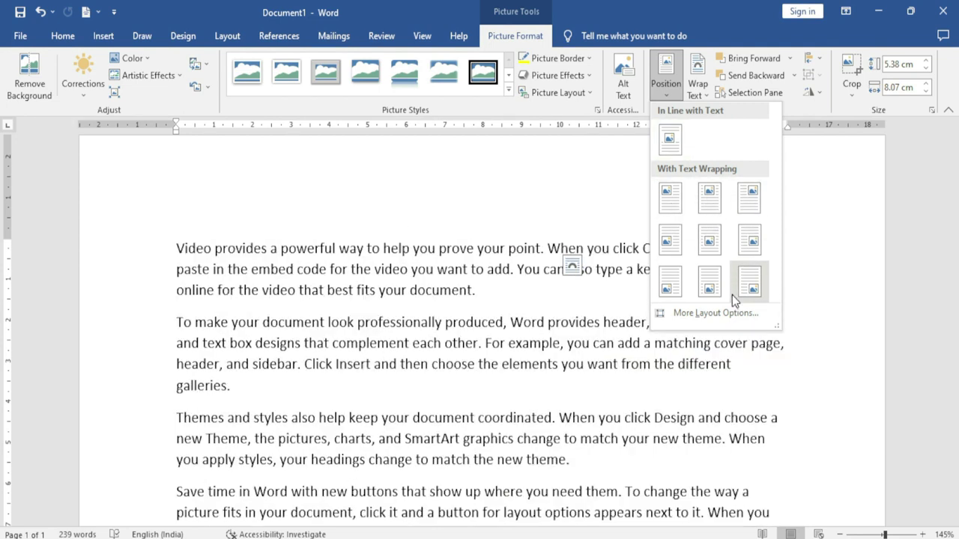
Try the Middle Center and Top Left position presets for the photo.
left_click(708, 249)
scroll(514, 365, "down", 6)
scroll(513, 366, "up", 5)
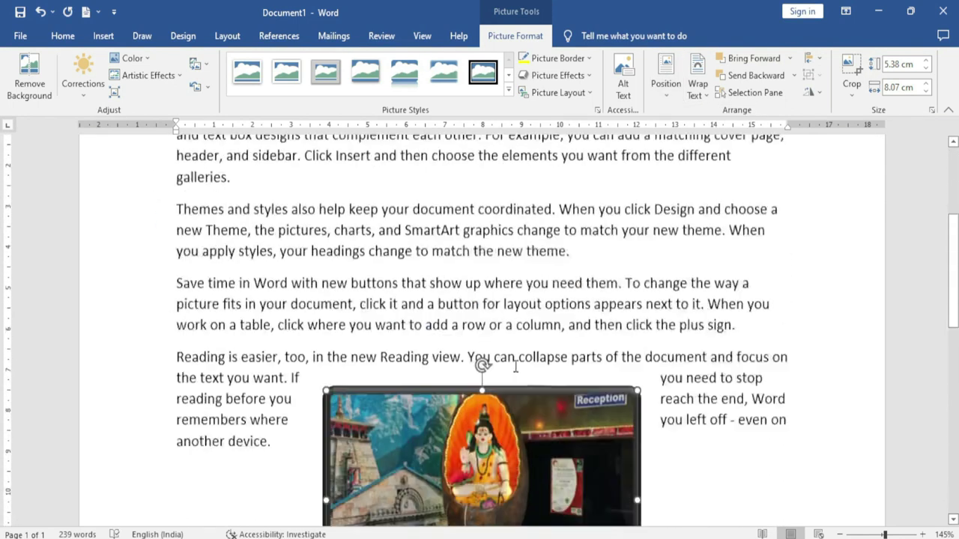
left_click(666, 99)
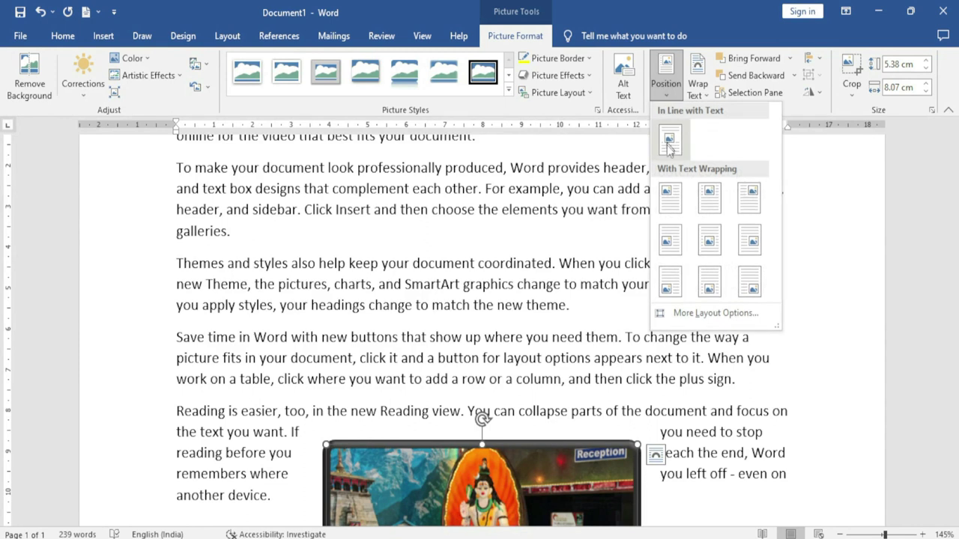
left_click(669, 193)
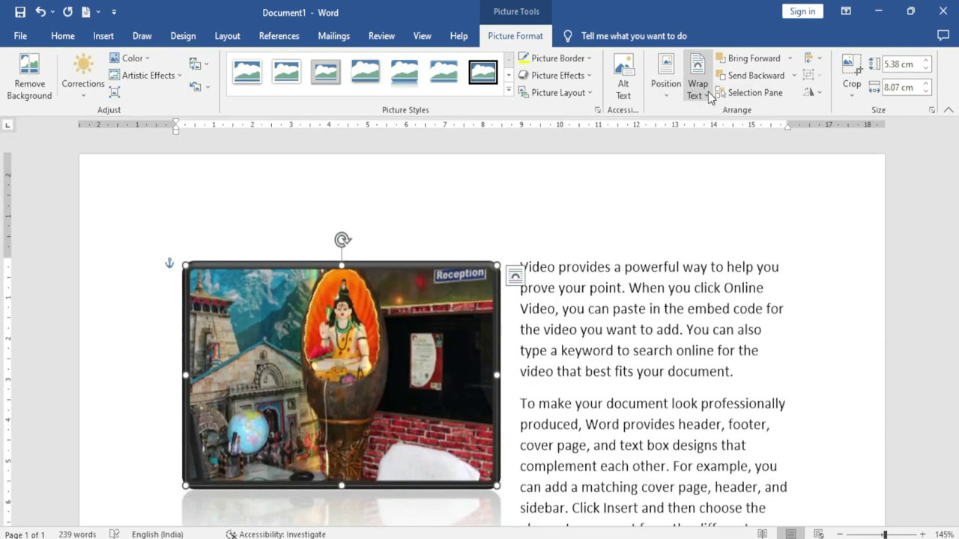
Set the photo's wrapping to In Line with Text and reselect the picture.
left_click(705, 103)
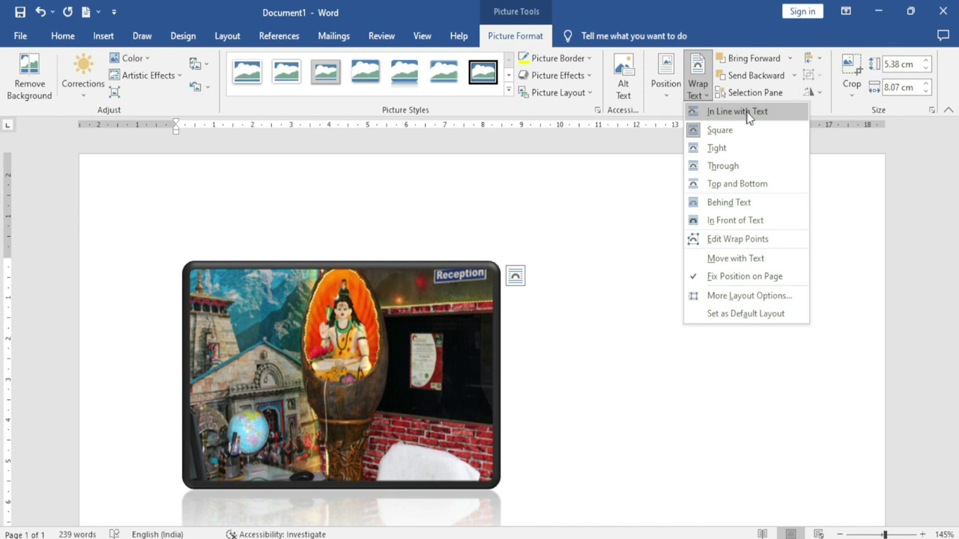
left_click(741, 112)
scroll(556, 278, "down", 3)
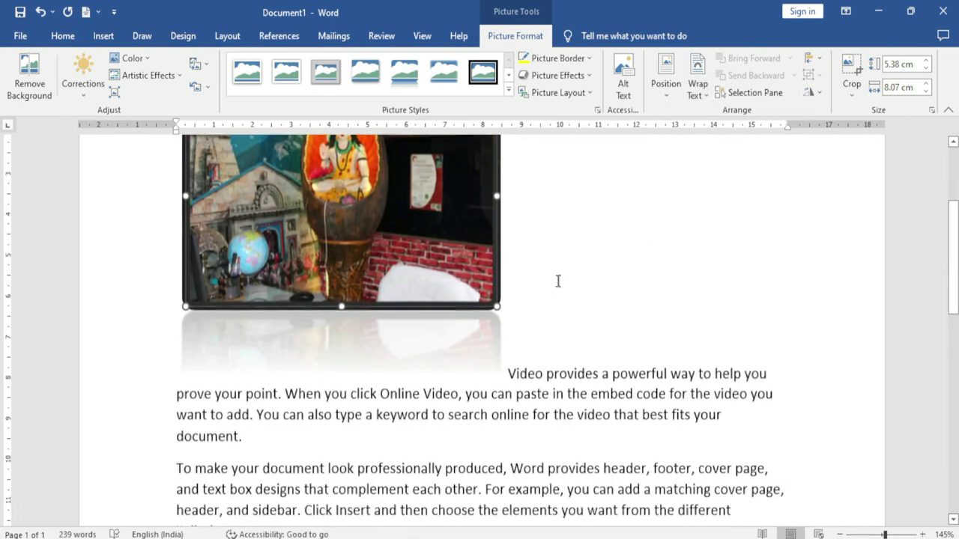
scroll(505, 332, "up", 1)
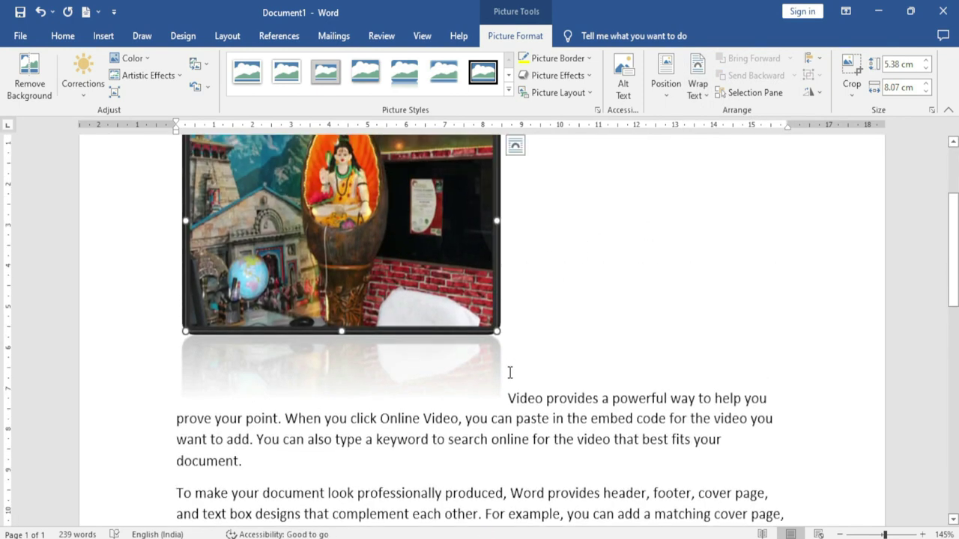
left_click_drag(509, 372, 779, 344)
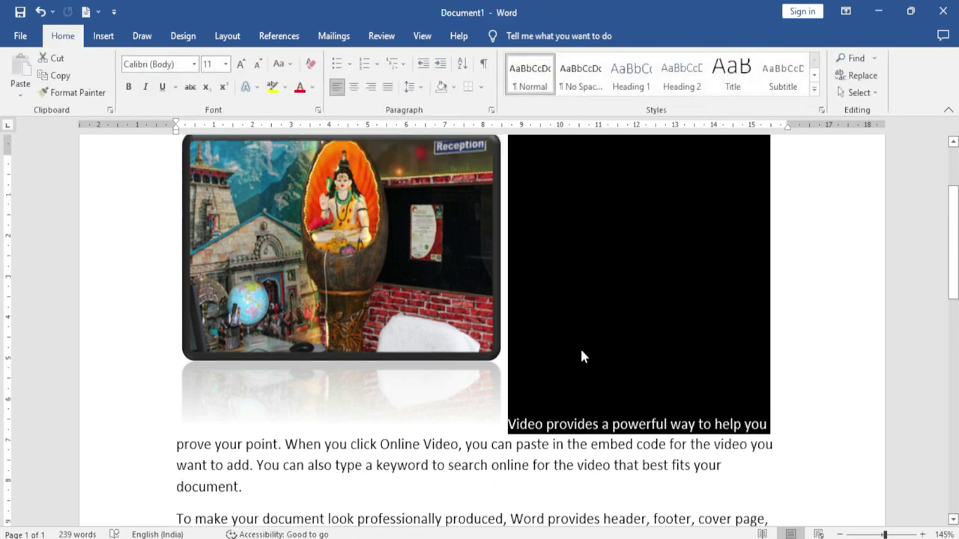
scroll(584, 356, "up", 1)
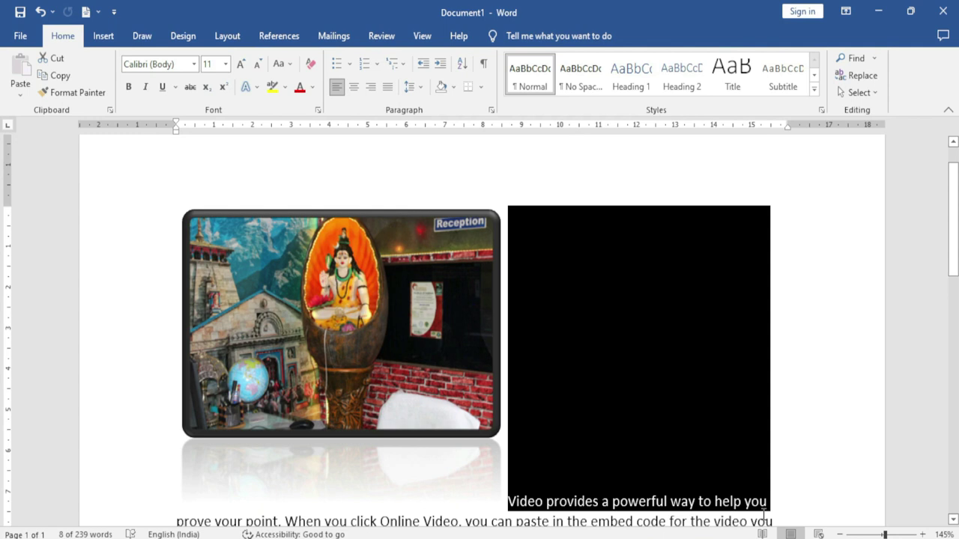
double_click(459, 238)
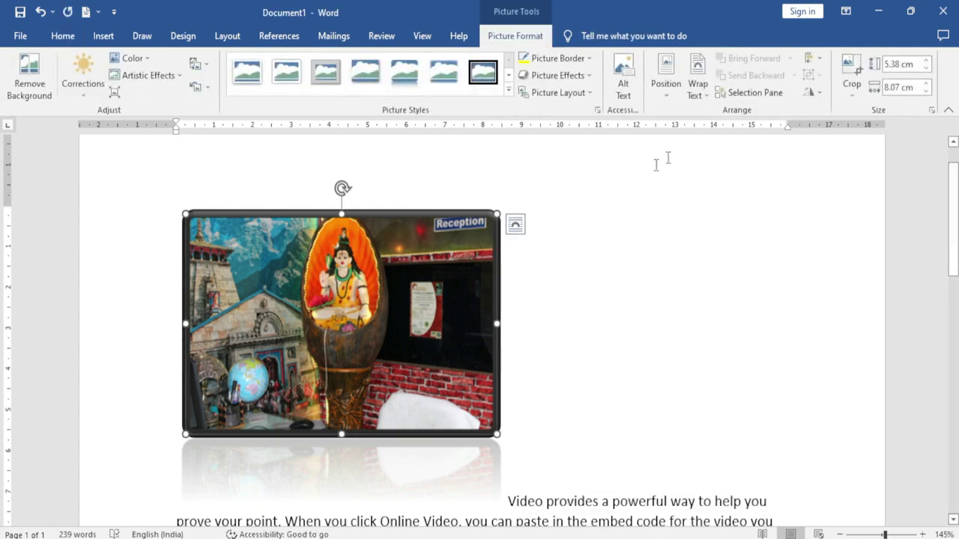
Try Square then Tight text wrapping on the photo, moving it right into the paragraph.
left_click(696, 92)
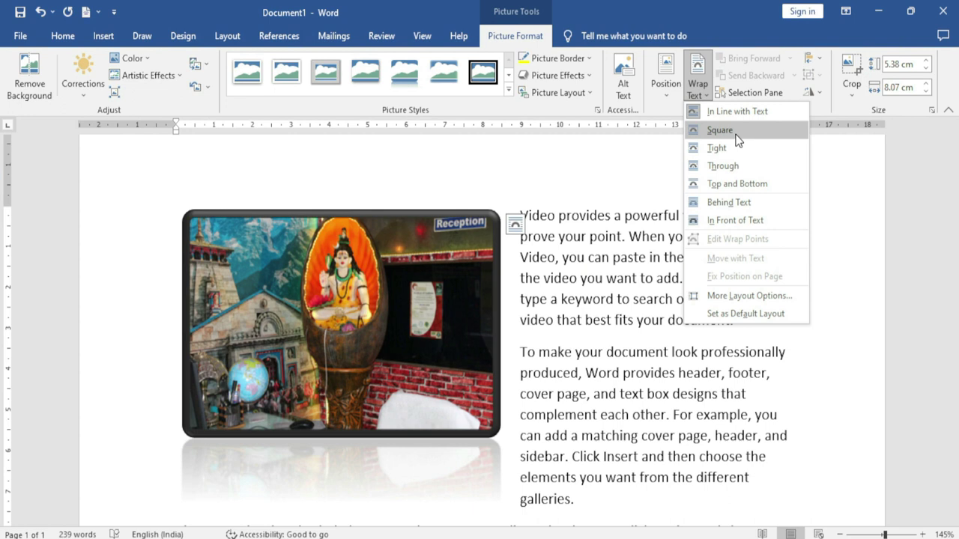
left_click(737, 135)
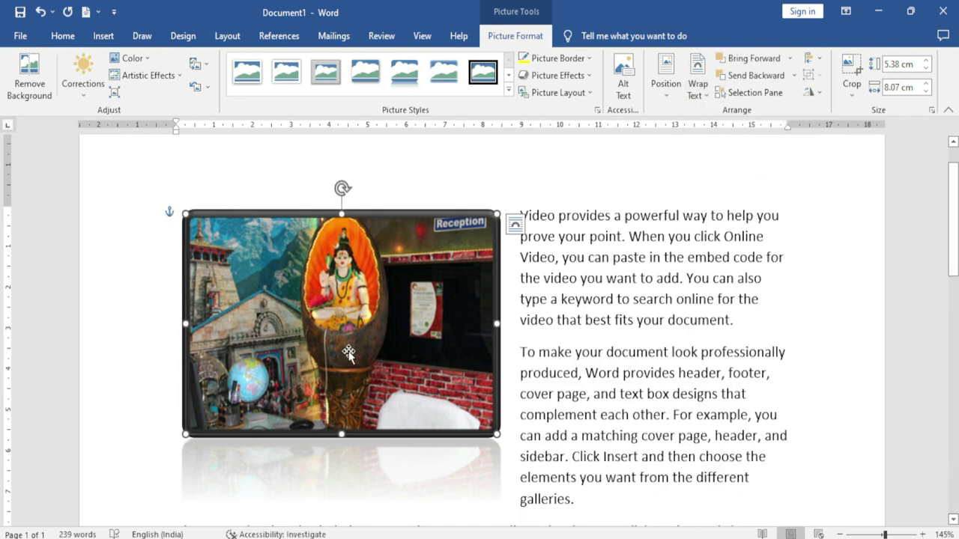
left_click_drag(379, 317, 485, 309)
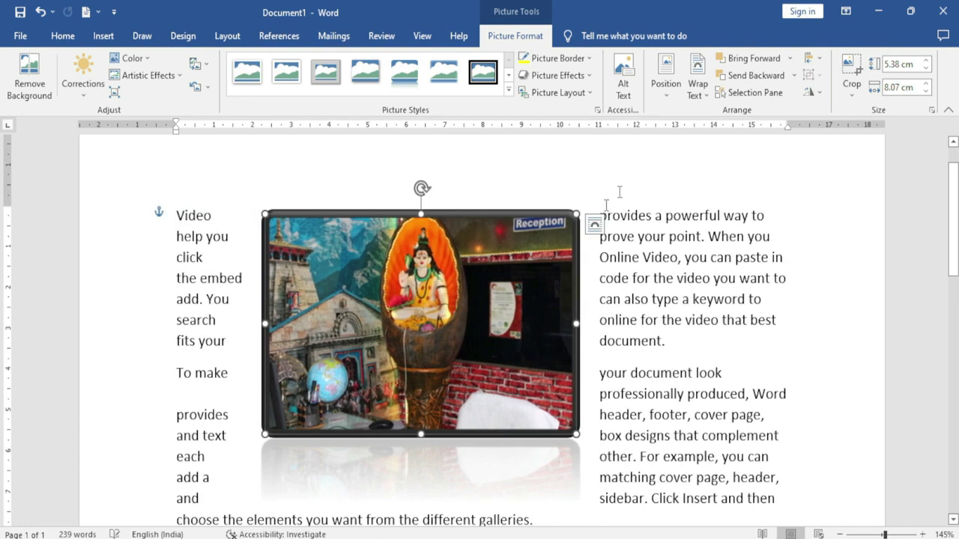
left_click(697, 89)
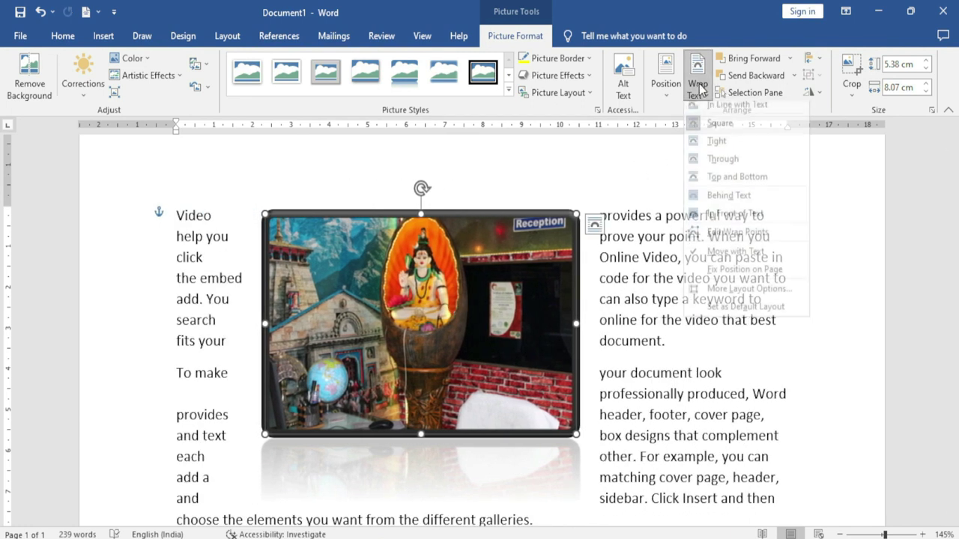
left_click(731, 149)
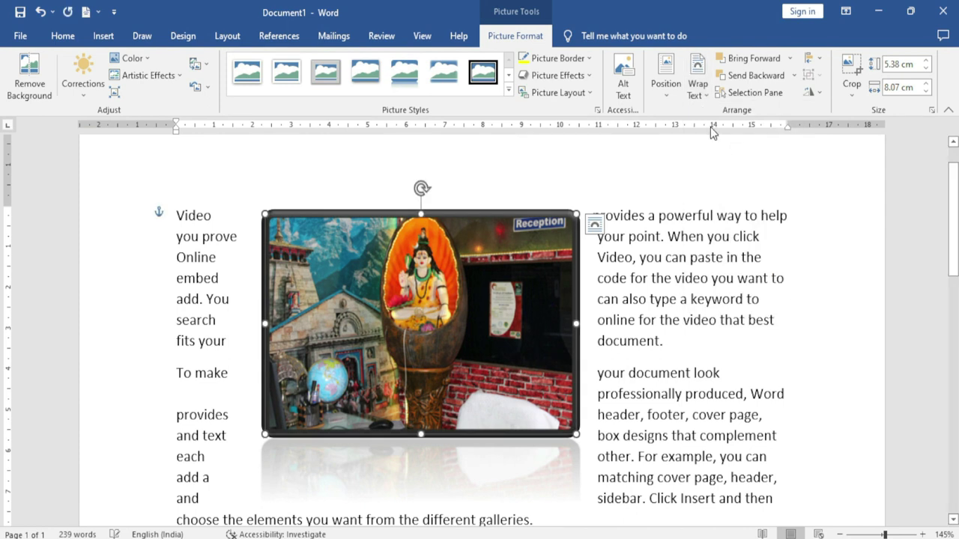
mouse_move(447, 300)
left_mouse_down()
mouse_move(507, 304)
mouse_move(479, 327)
left_mouse_up()
Switch to Through wrapping, shrink the photo, and pull its bottom-right wrap point outward.
scroll(491, 292, "down", 3)
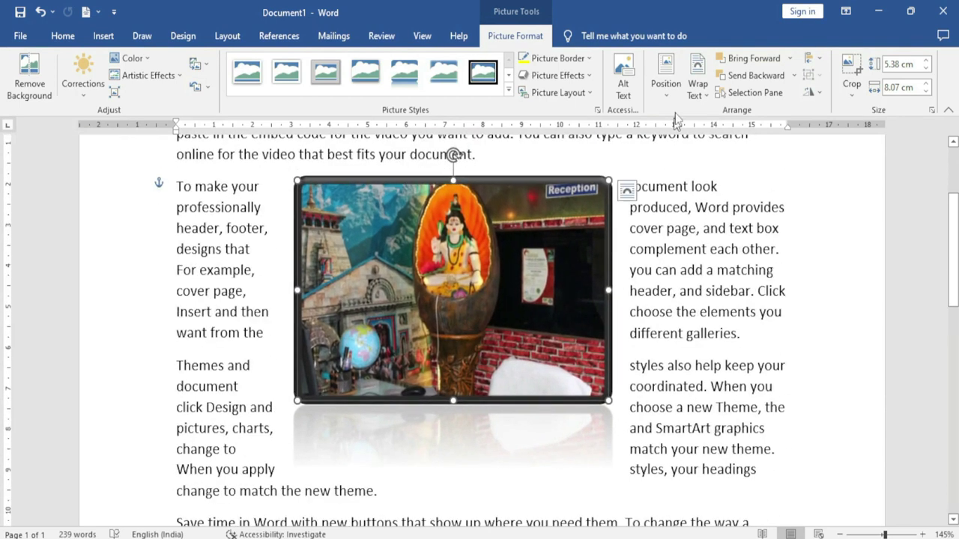
left_click(697, 84)
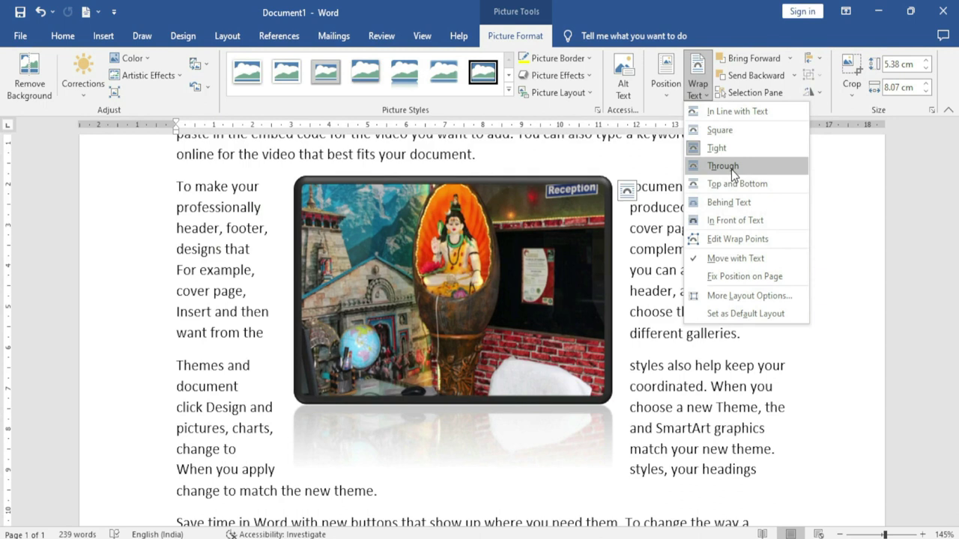
left_click(731, 169)
left_click_drag(567, 367, 450, 308)
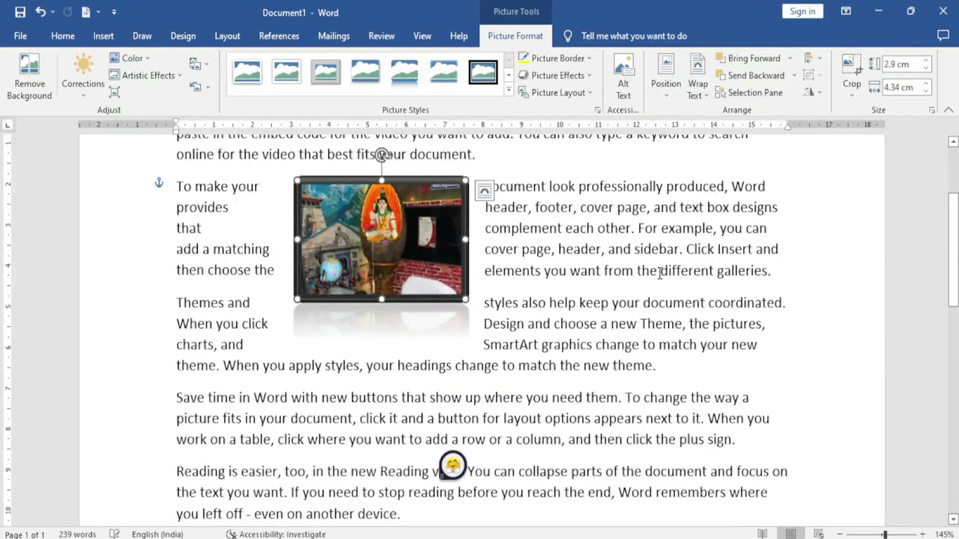
left_click(698, 84)
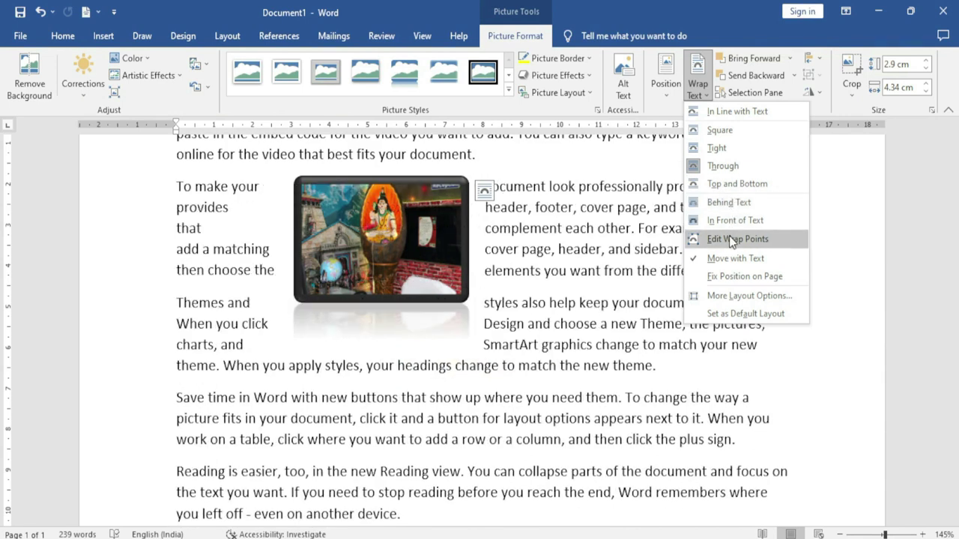
left_click(733, 238)
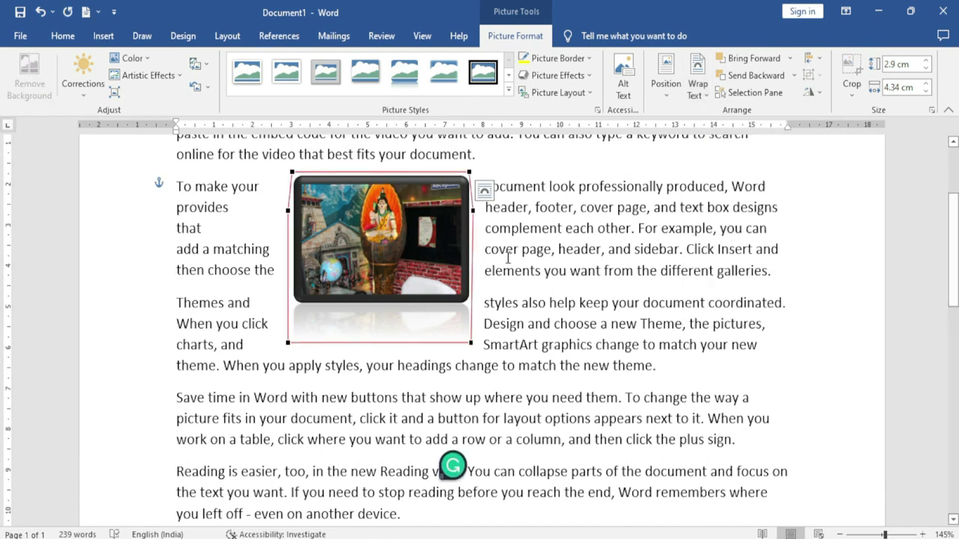
mouse_move(471, 342)
left_mouse_down()
mouse_move(559, 351)
mouse_move(431, 285)
left_mouse_up()
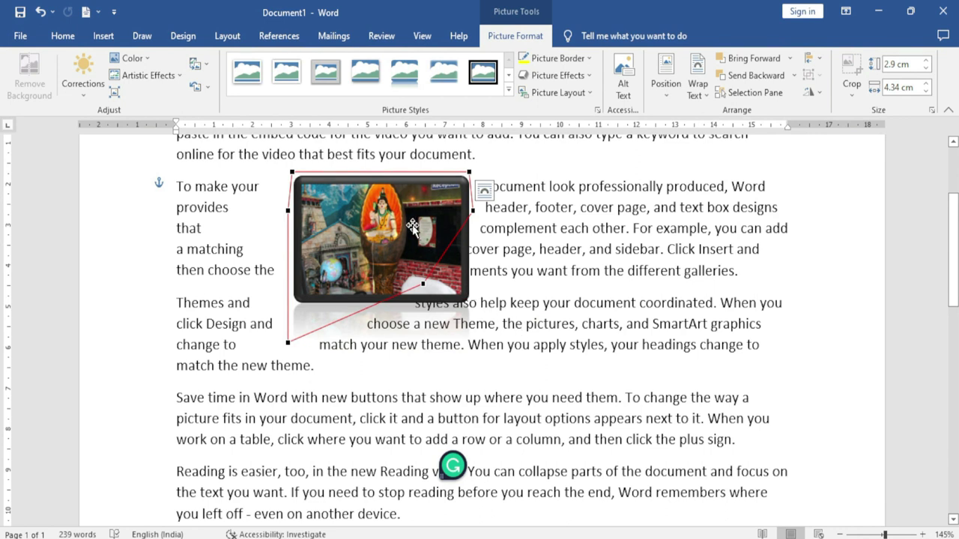
Set the photo to Move with Text and shift it right and down within the text.
left_click(697, 82)
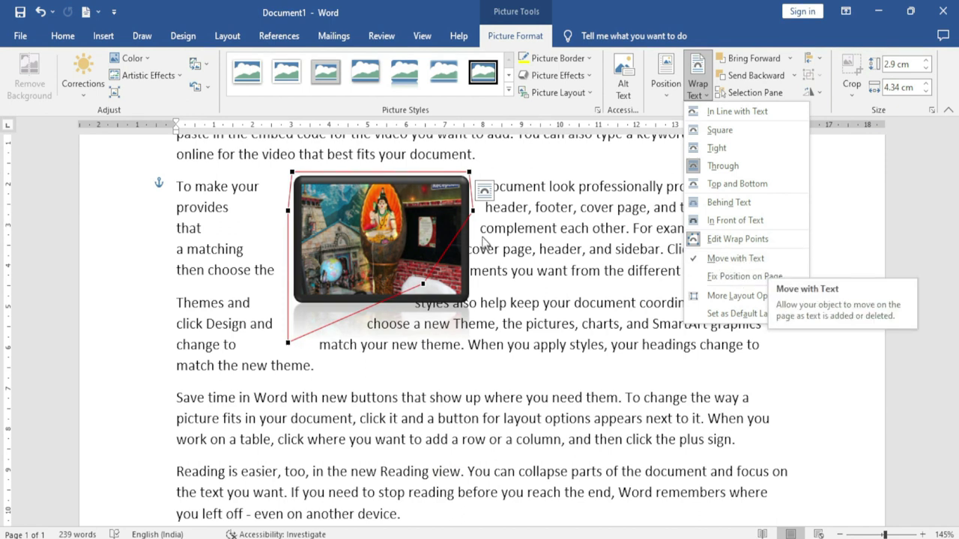
left_click(734, 257)
mouse_move(429, 236)
left_mouse_down()
mouse_move(507, 260)
mouse_move(455, 267)
left_mouse_up()
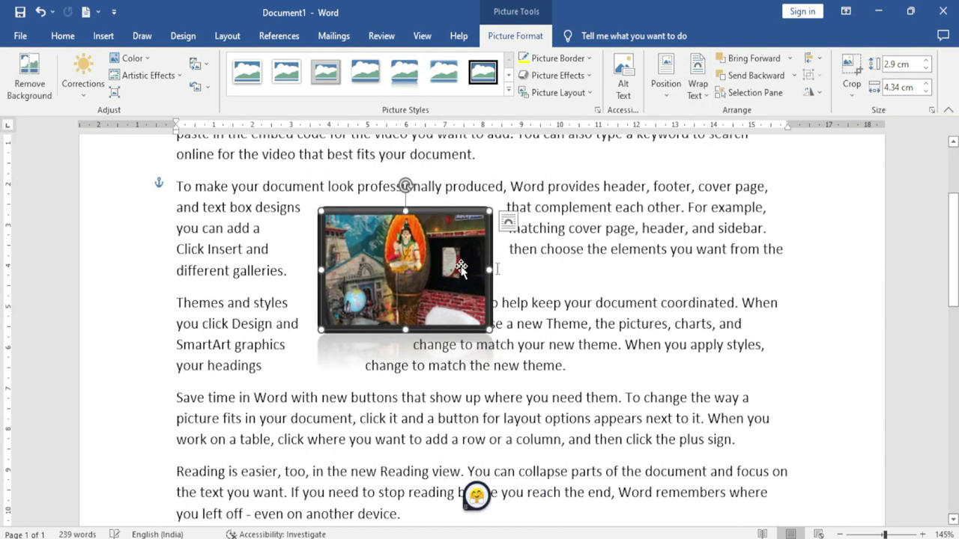
left_click(700, 93)
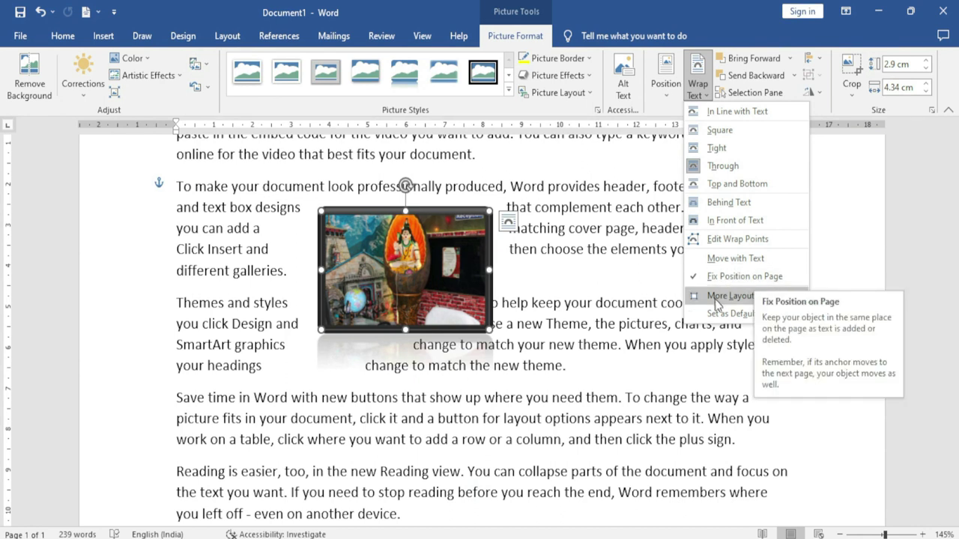
Choose Tight wrapping for the framed picture in the Layout dialog and confirm with OK.
left_click(749, 296)
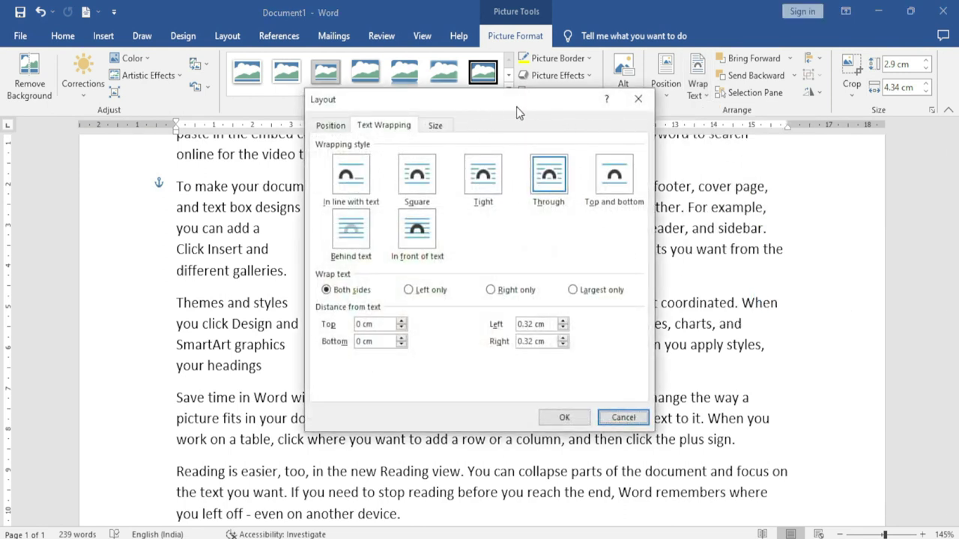
left_click_drag(517, 111, 625, 113)
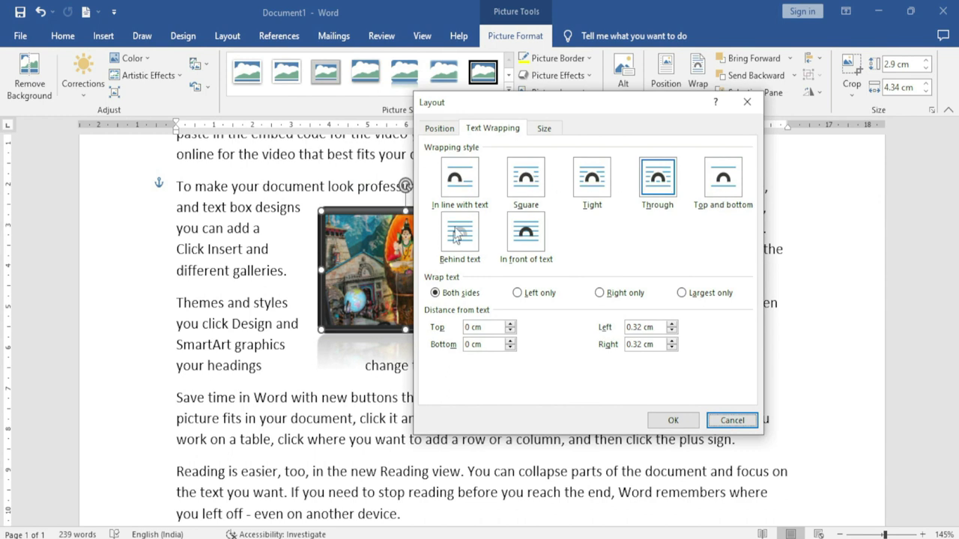
left_click(595, 178)
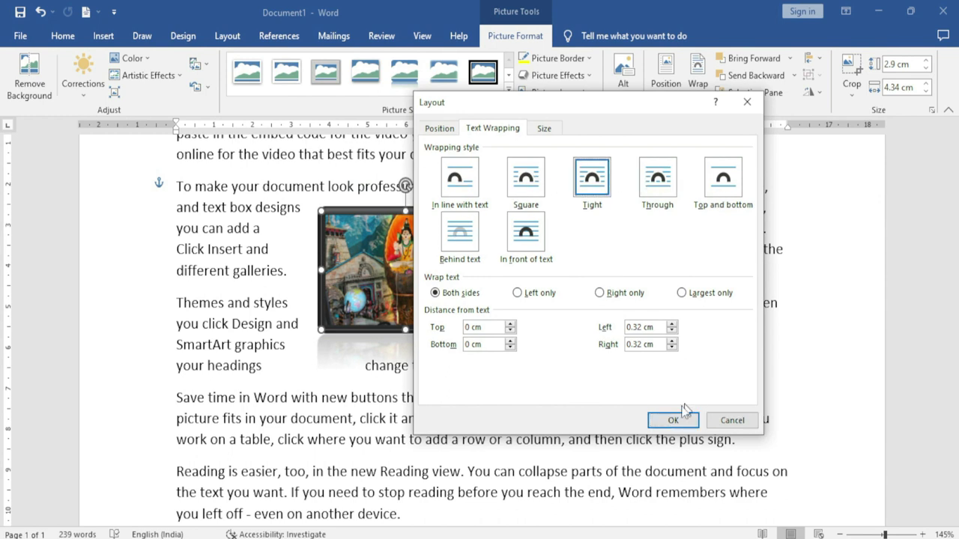
left_click(674, 419)
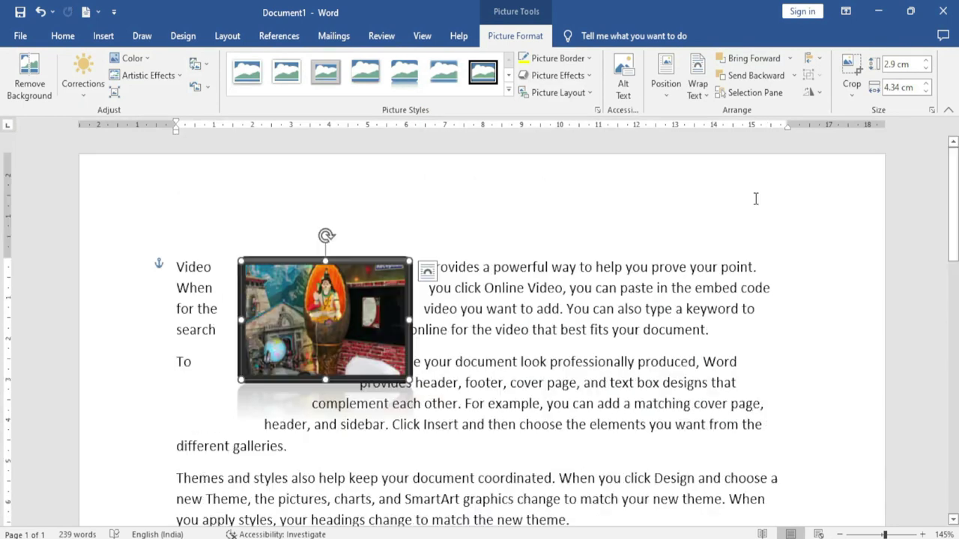
left_click(697, 84)
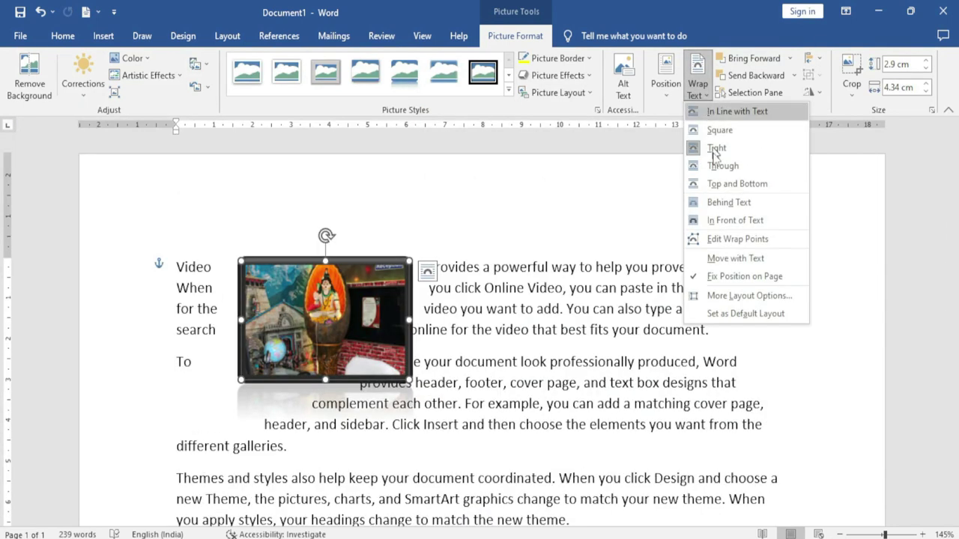
left_click(795, 131)
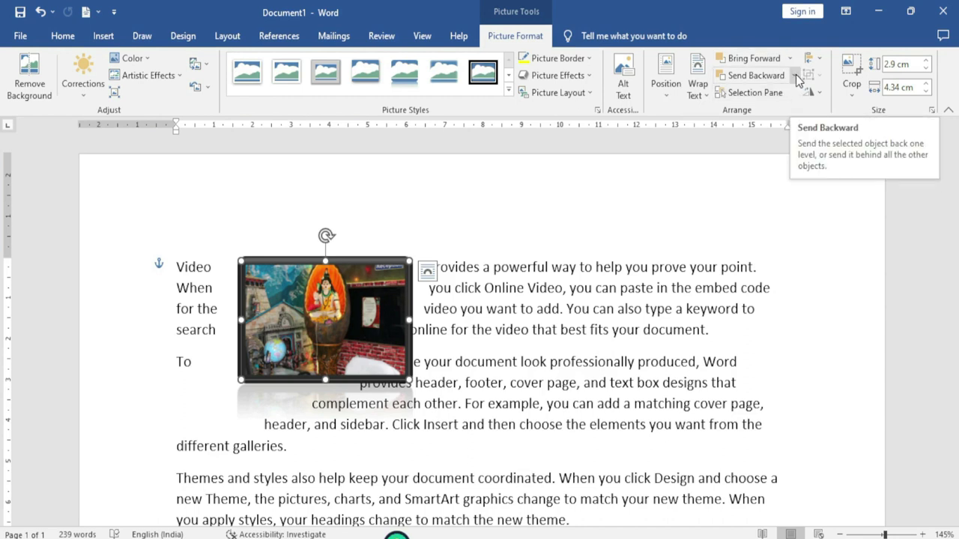
Insert the photo IMG_0300 from this computer.
left_click(104, 38)
left_click(145, 95)
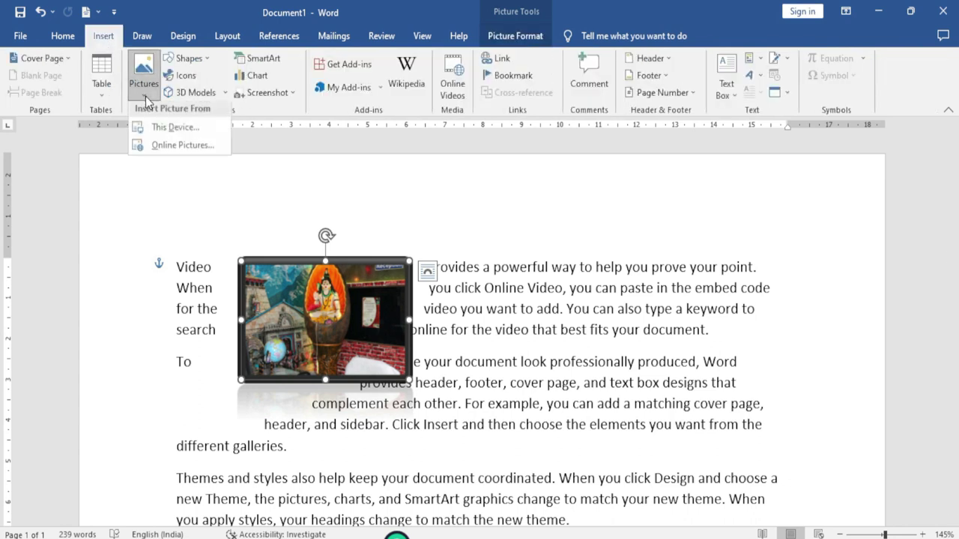
left_click(170, 127)
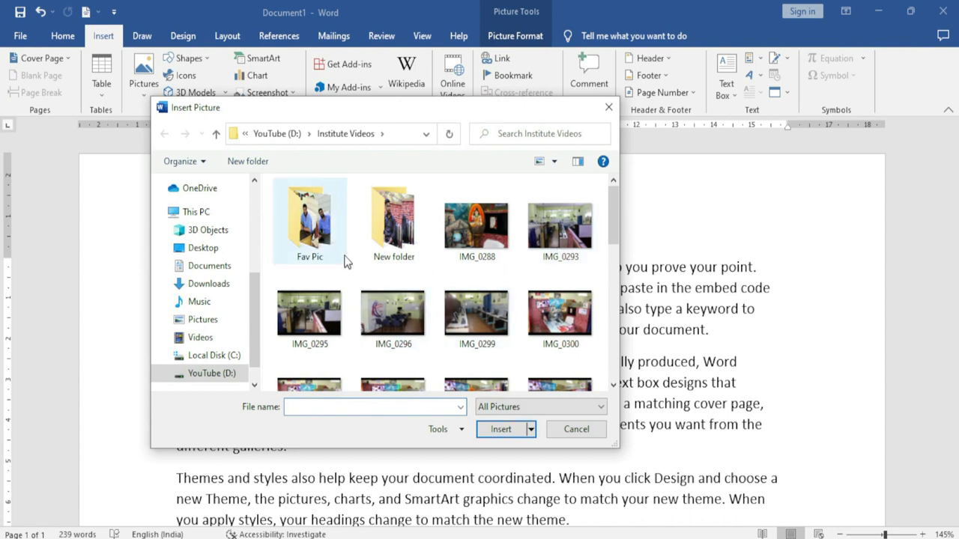
left_click(531, 328)
left_click(500, 429)
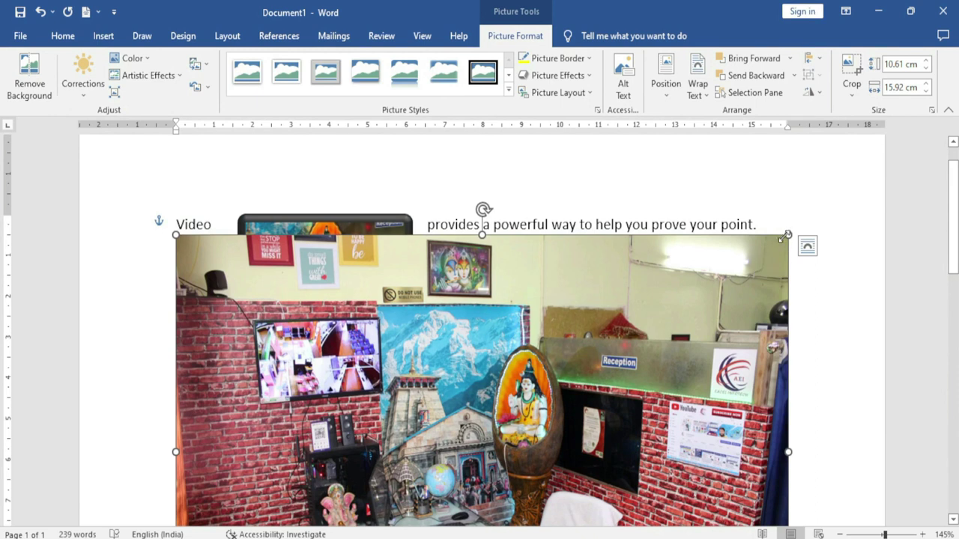
Shrink IMG_0300 to about half width and move it up and right into the text.
left_click_drag(788, 277, 745, 266)
left_click_drag(643, 279, 534, 385)
scroll(447, 377, "down", 4)
left_click(514, 428)
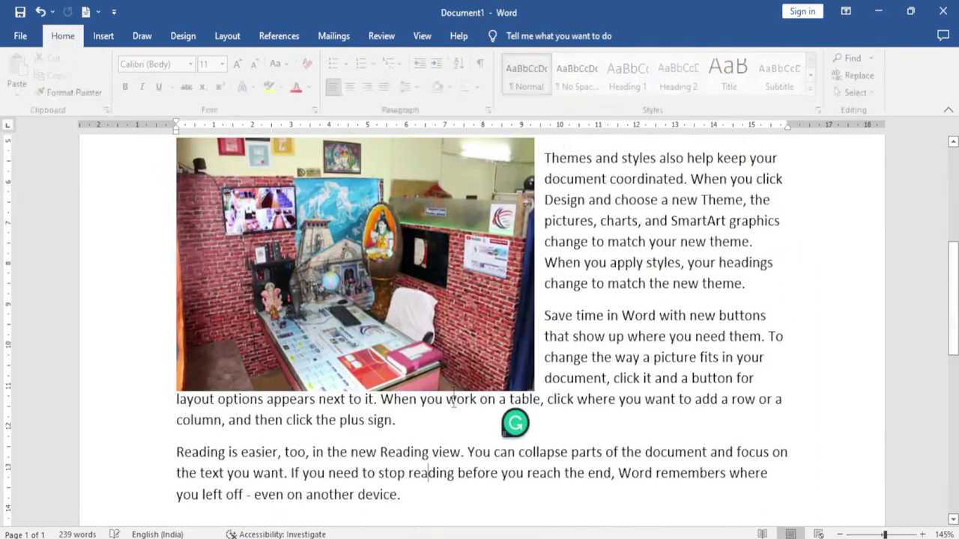
scroll(447, 377, "up", 2)
left_click_drag(447, 377, 502, 305)
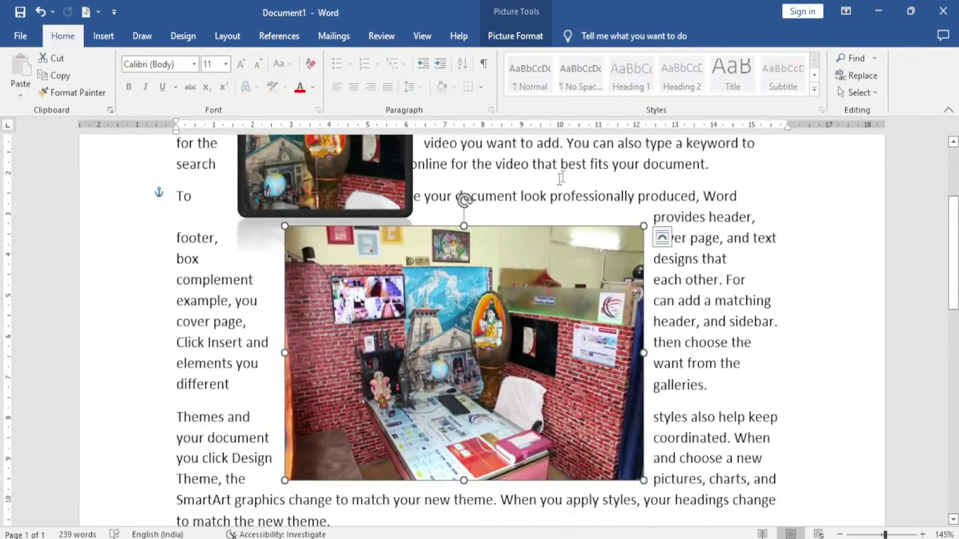
Set IMG_0300 to In Front of Text wrapping and drag it up over the framed picture.
left_click(515, 36)
left_click(697, 75)
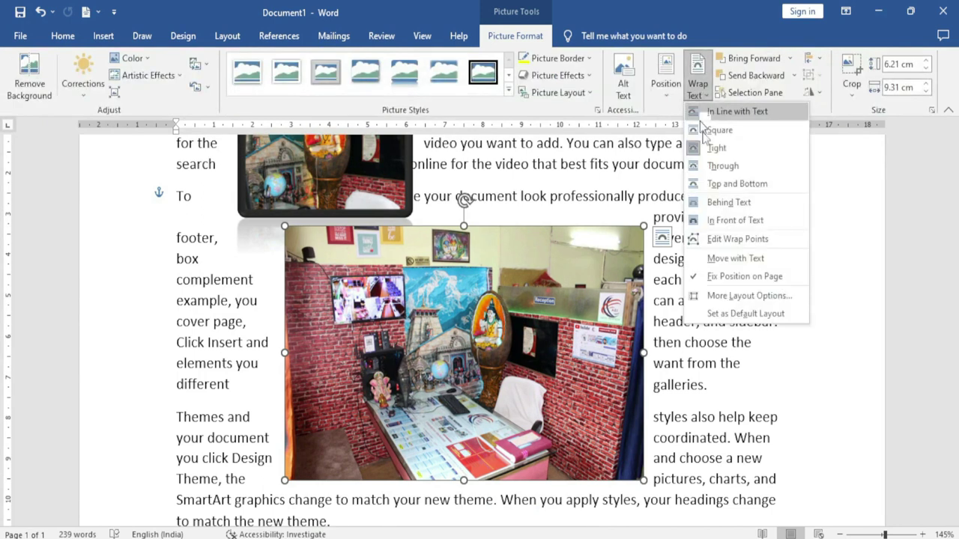
left_click(723, 220)
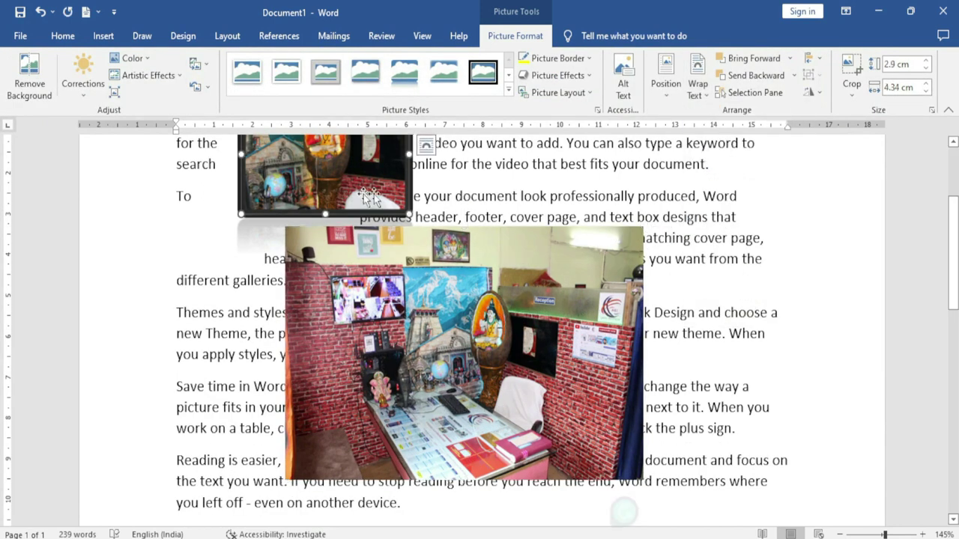
left_click(696, 81)
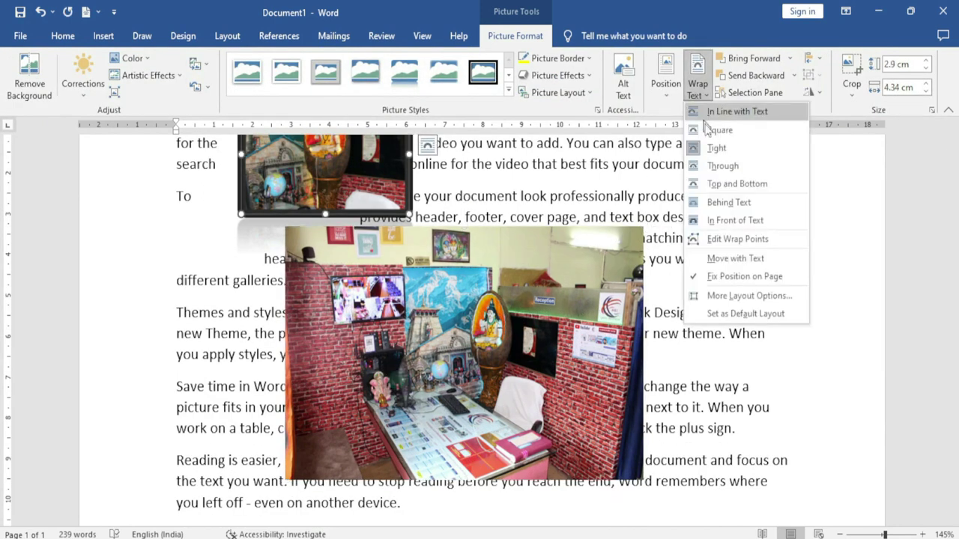
left_click(721, 220)
scroll(462, 415, "up", 3)
left_click_drag(462, 416, 467, 266)
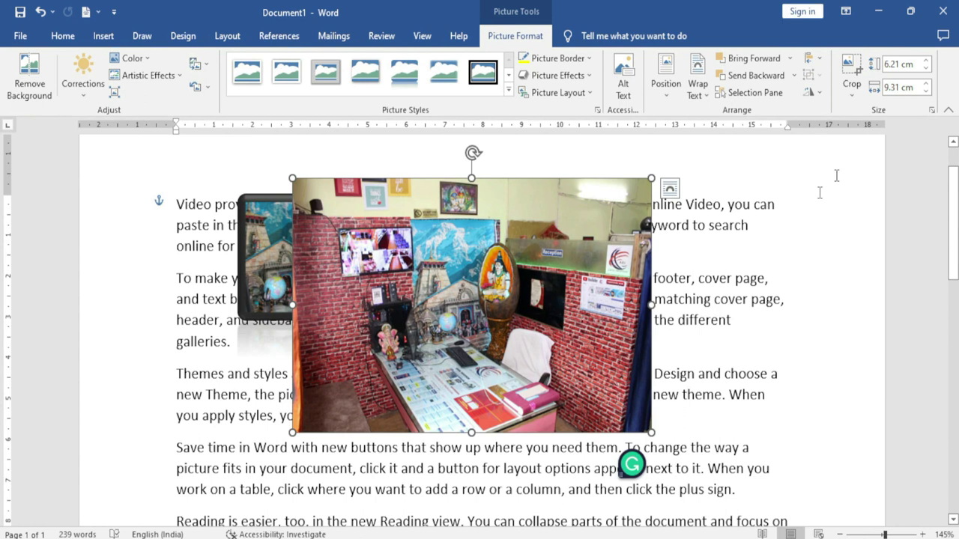
left_click(744, 78)
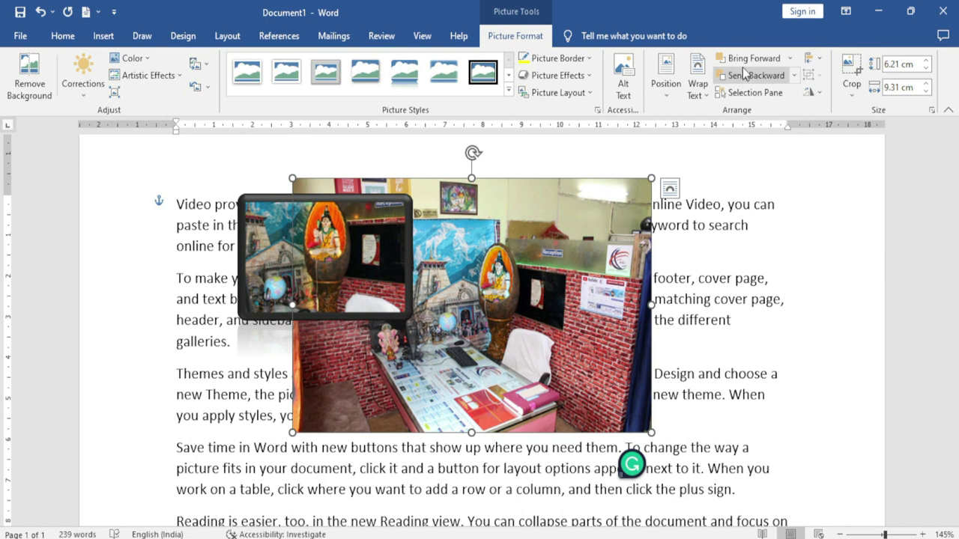
left_click(761, 60)
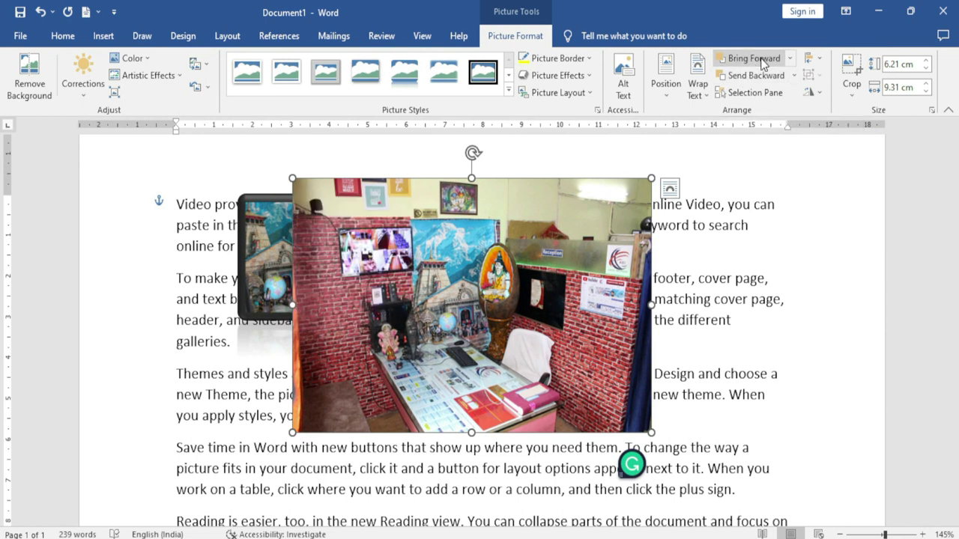
left_click(789, 58)
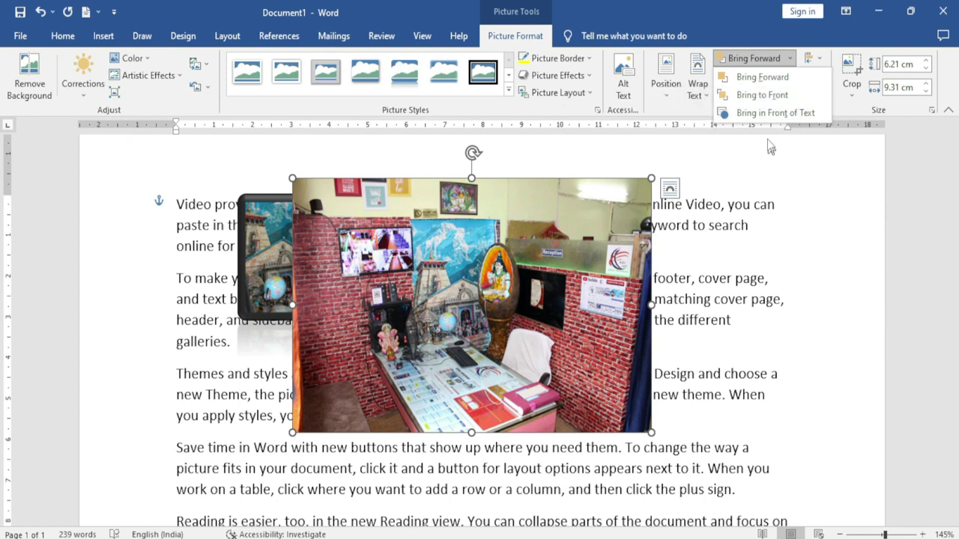
left_click(727, 287)
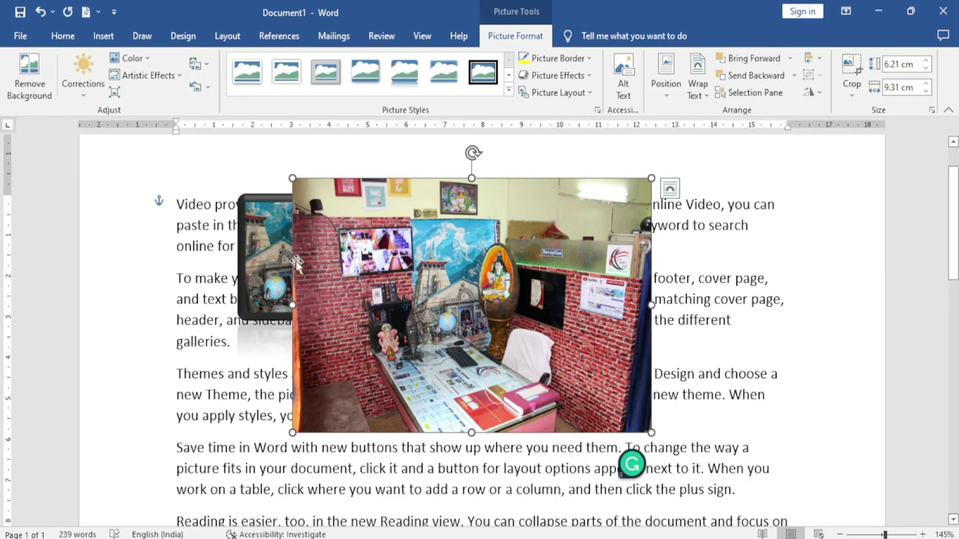
left_click(264, 251)
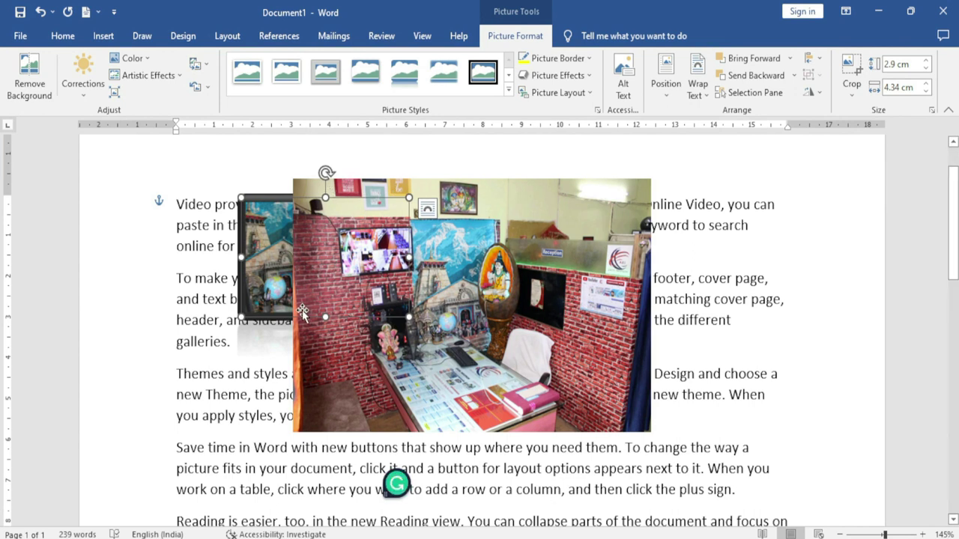
Insert the photo IMG_0303 from this computer.
left_click(104, 38)
left_click(143, 75)
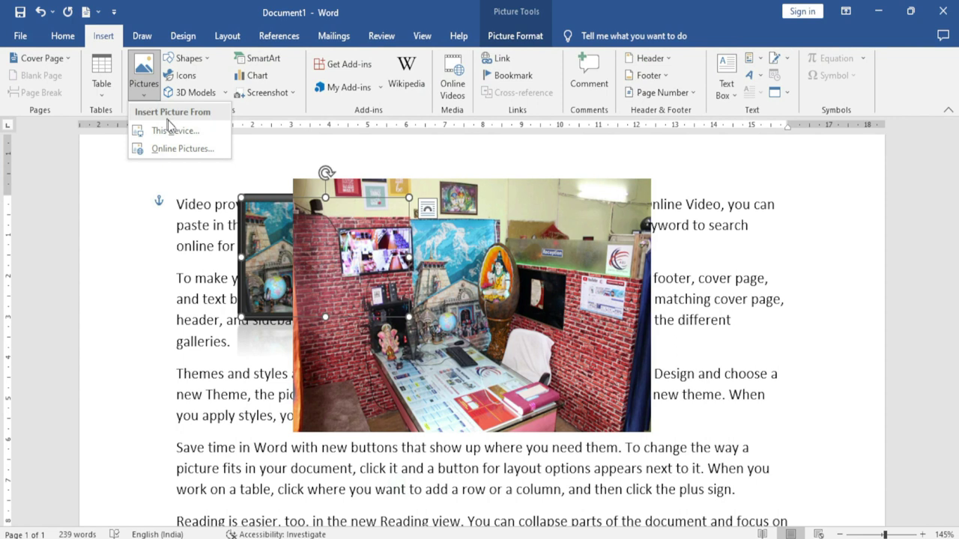
left_click(173, 130)
left_click(468, 315)
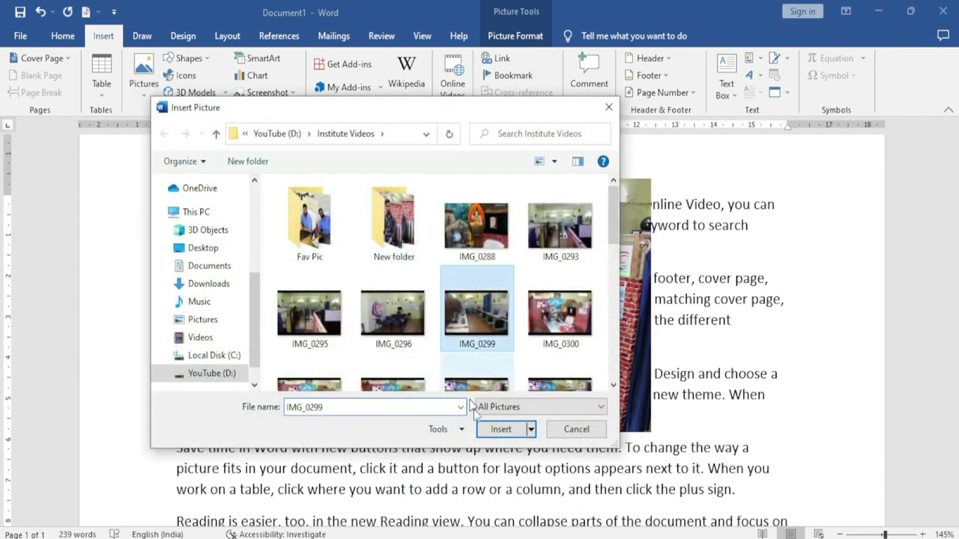
scroll(610, 255, "down", 1)
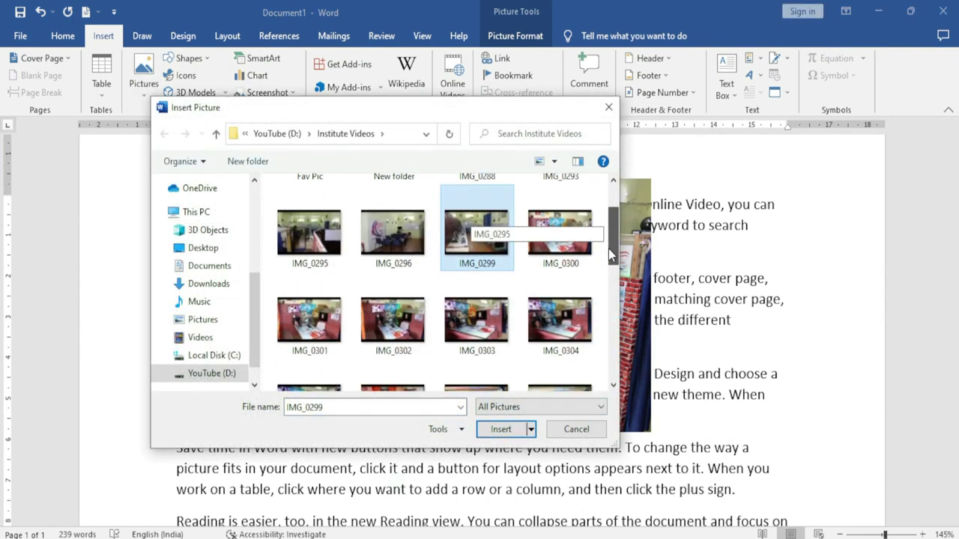
left_click(497, 300)
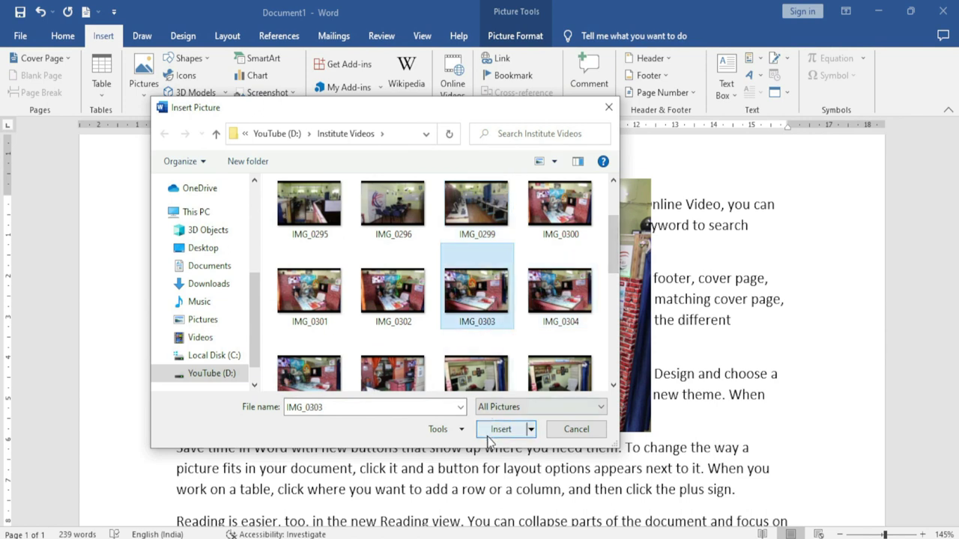
left_click(491, 431)
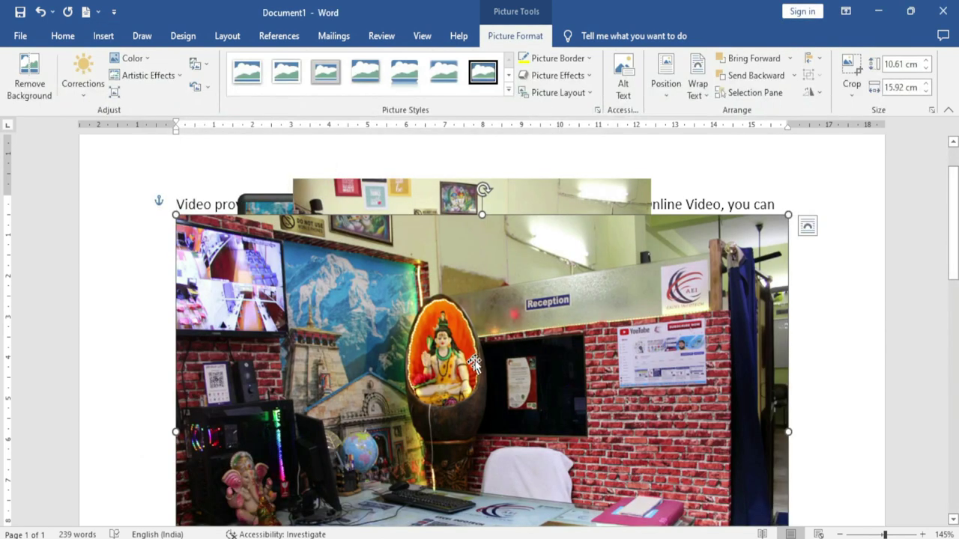
Move IMG_0303 lower on the page and float it in front of the text.
left_click_drag(473, 365, 327, 274)
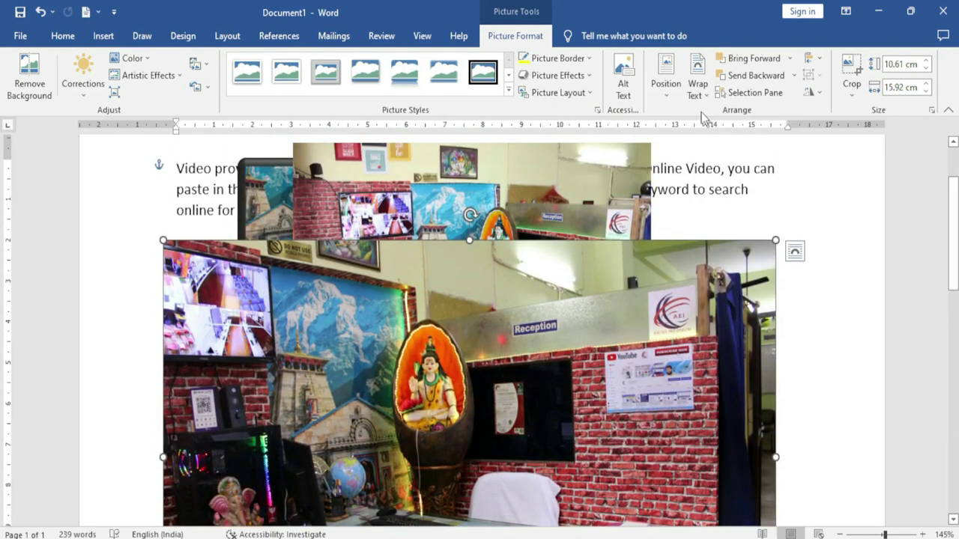
left_click(698, 89)
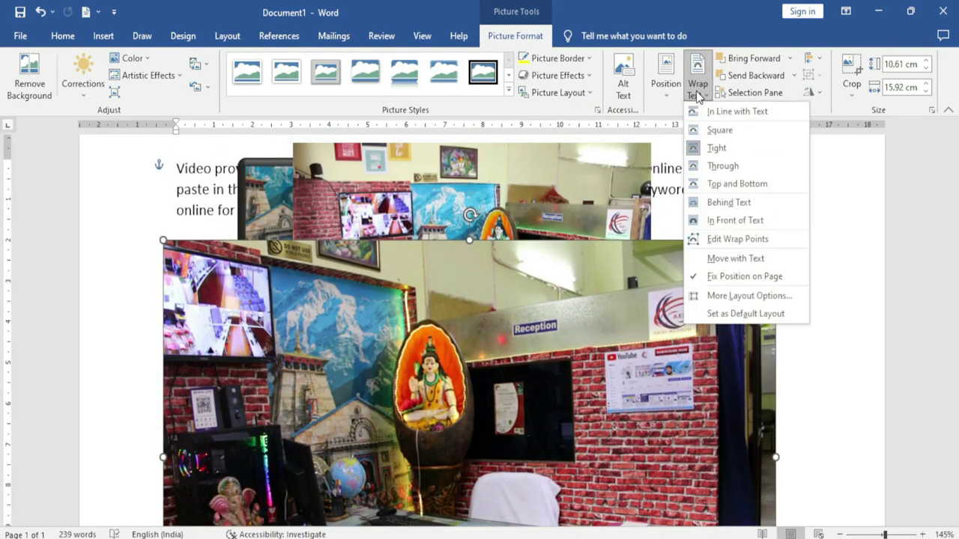
left_click(735, 221)
left_click(275, 206)
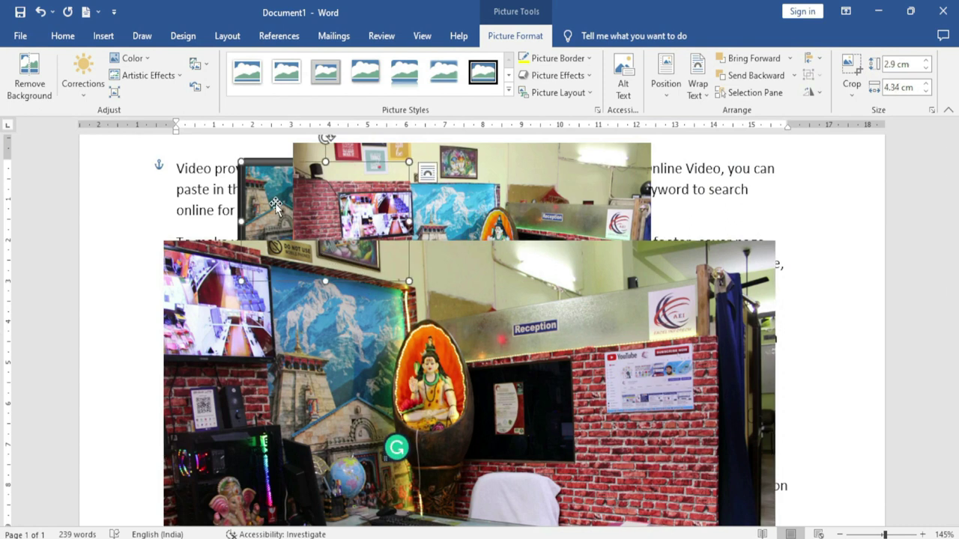
left_click(790, 59)
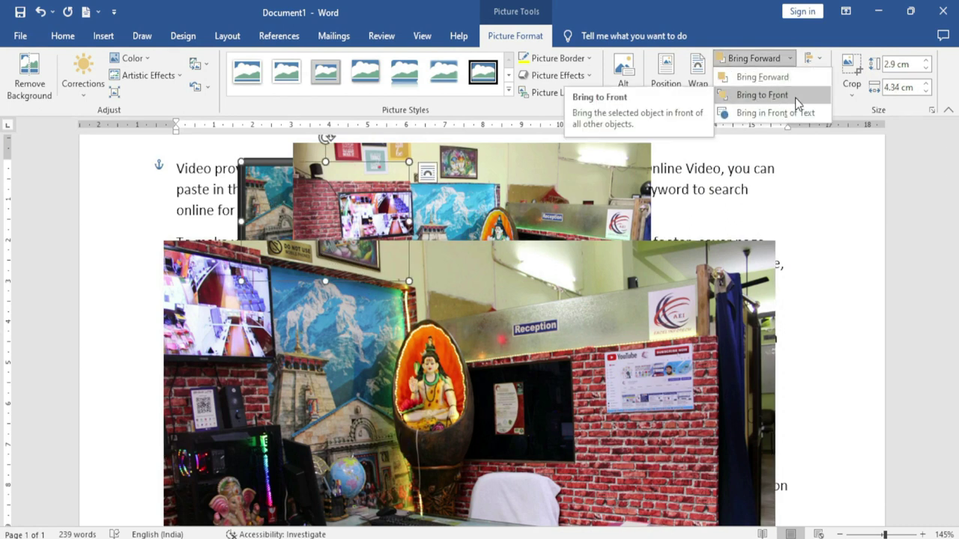
Bring the framed picture to the front, move it onto the large photo, and enlarge it to about 6 × 9 cm.
left_click(773, 93)
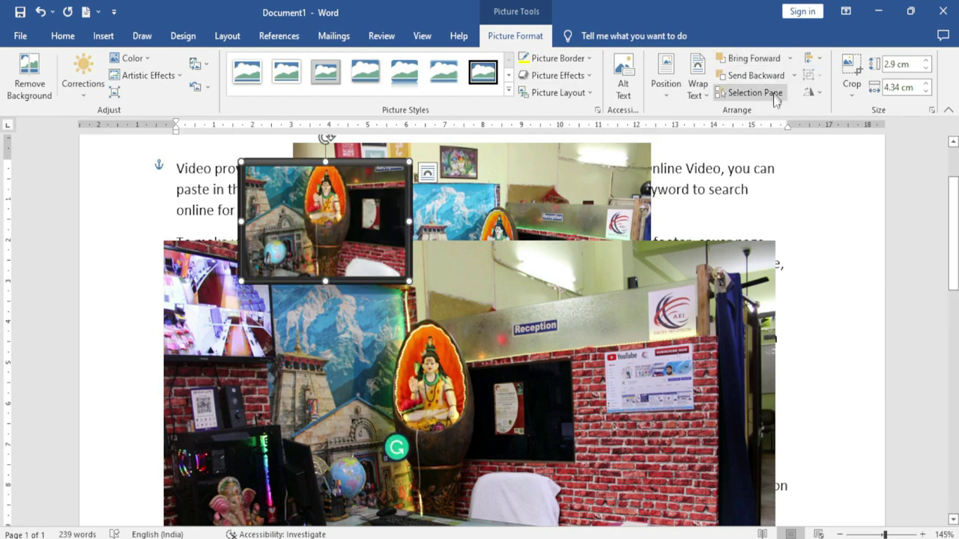
mouse_move(346, 204)
left_mouse_down()
mouse_move(397, 267)
mouse_move(460, 317)
left_mouse_up()
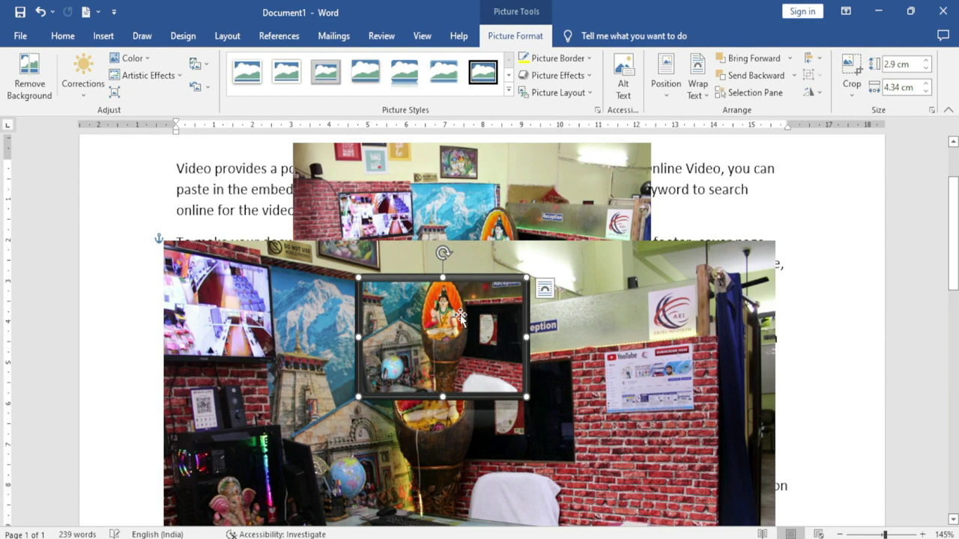
mouse_move(527, 397)
left_mouse_down()
mouse_move(618, 419)
mouse_move(548, 349)
mouse_move(446, 283)
left_mouse_up()
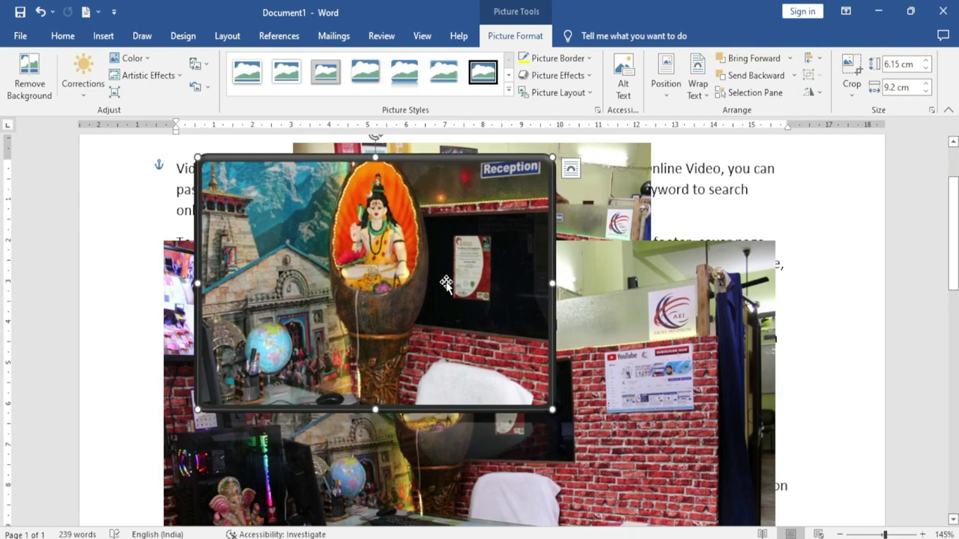
Bring the shrine photo forward, then send it to the back and shift it left.
left_click(790, 58)
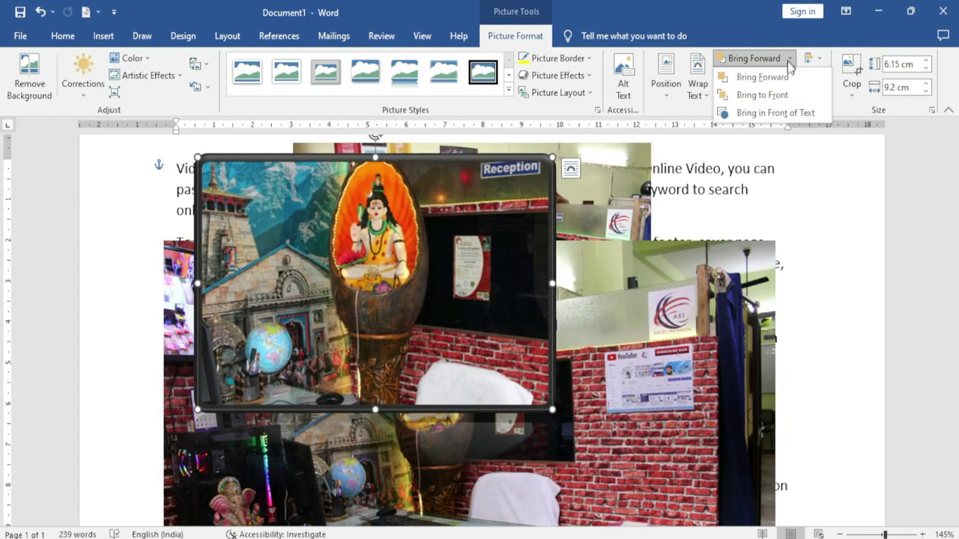
left_click(762, 95)
mouse_move(463, 311)
left_mouse_down()
mouse_move(492, 334)
mouse_move(441, 290)
left_mouse_up()
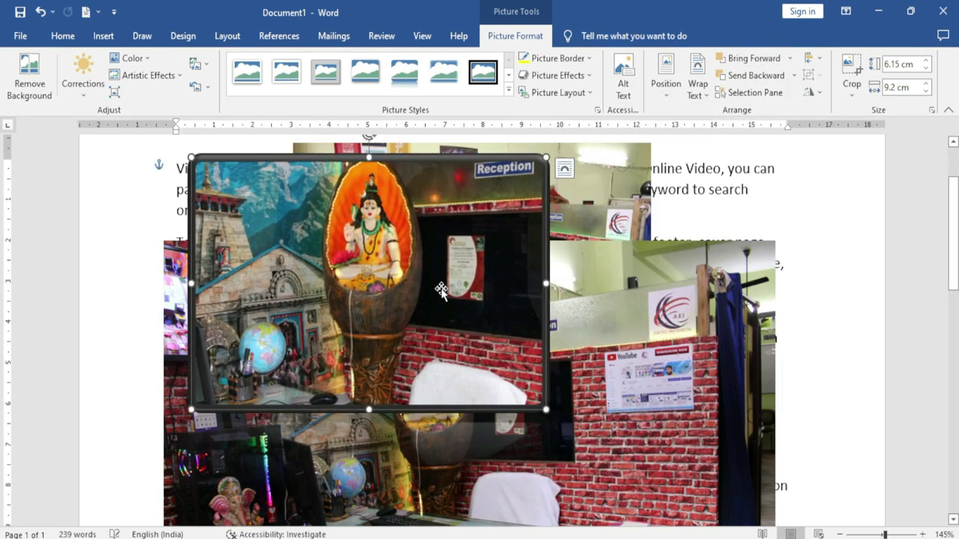
left_click(794, 75)
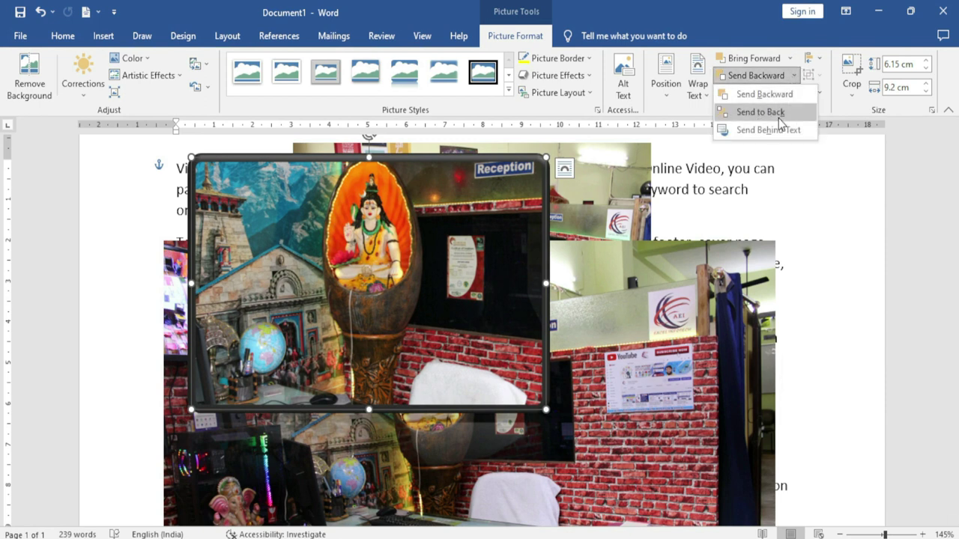
left_click(779, 123)
mouse_move(245, 207)
left_mouse_down()
mouse_move(166, 214)
mouse_move(145, 191)
left_mouse_up()
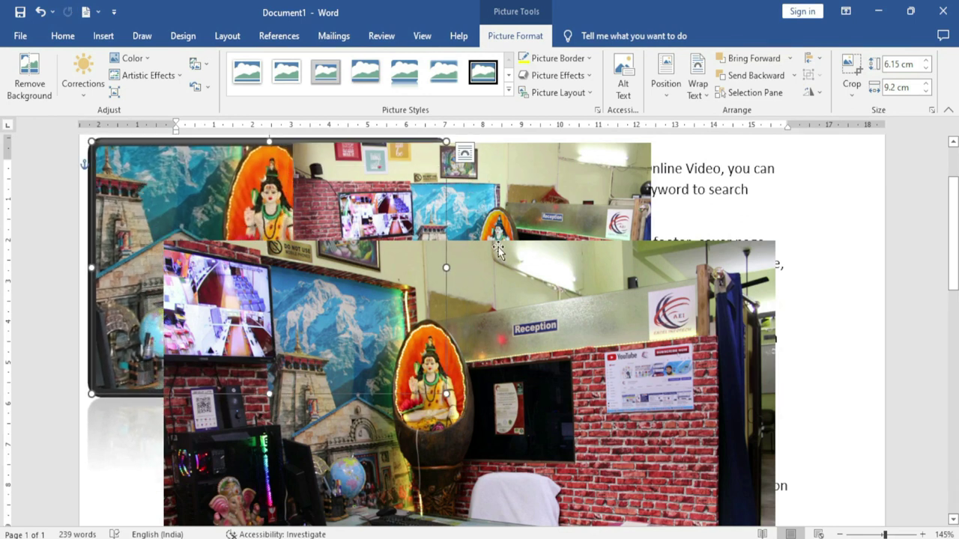
Send the photo behind the body text and move it toward the page centre.
left_click(793, 76)
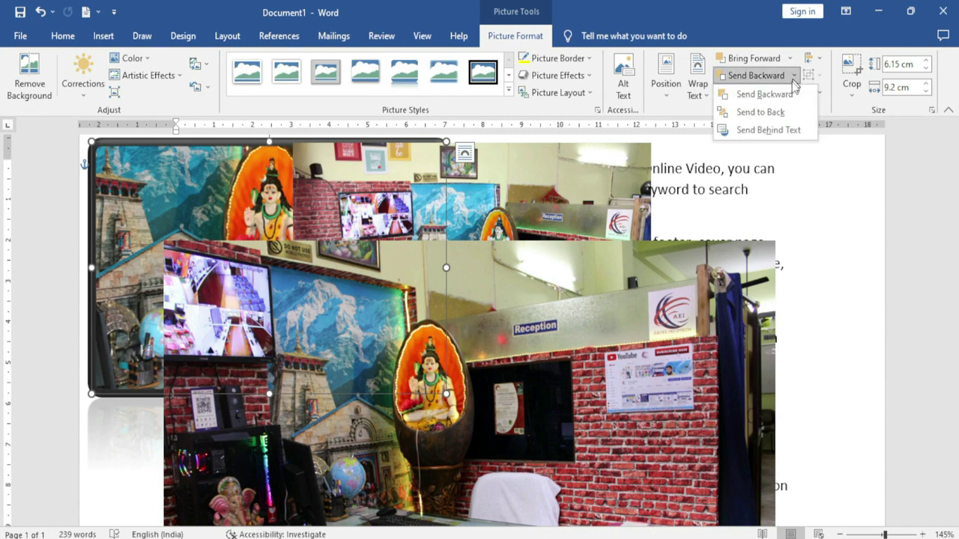
left_click(793, 131)
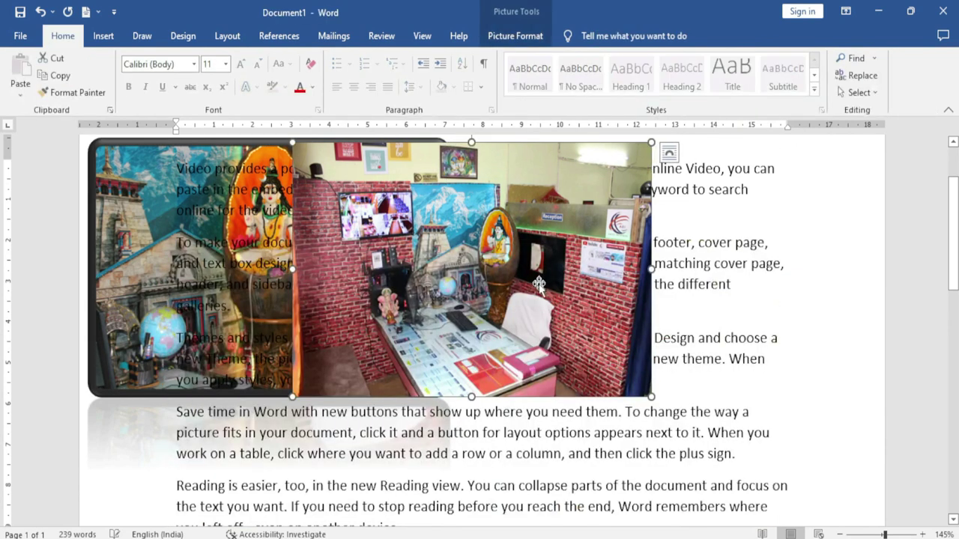
left_click(139, 208)
left_click_drag(139, 208, 315, 232)
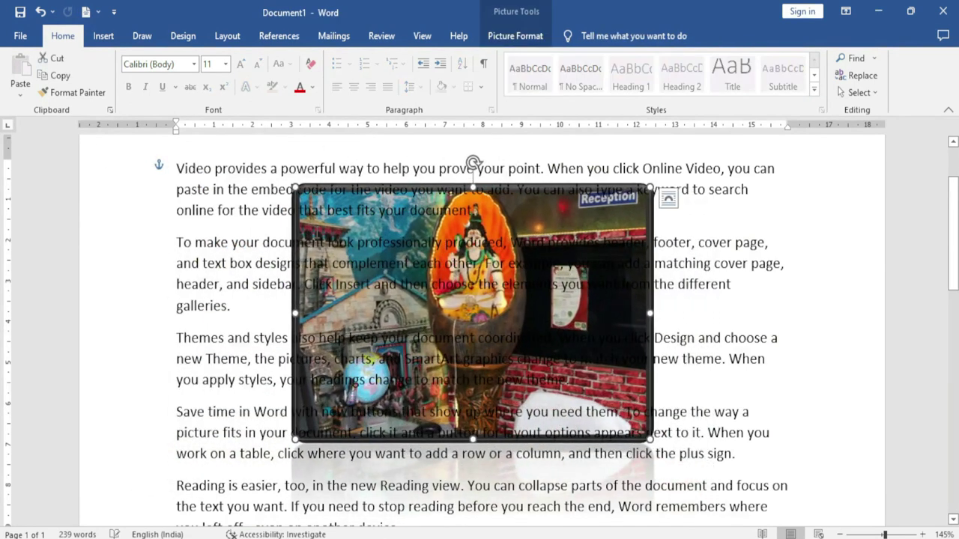
left_click(527, 277)
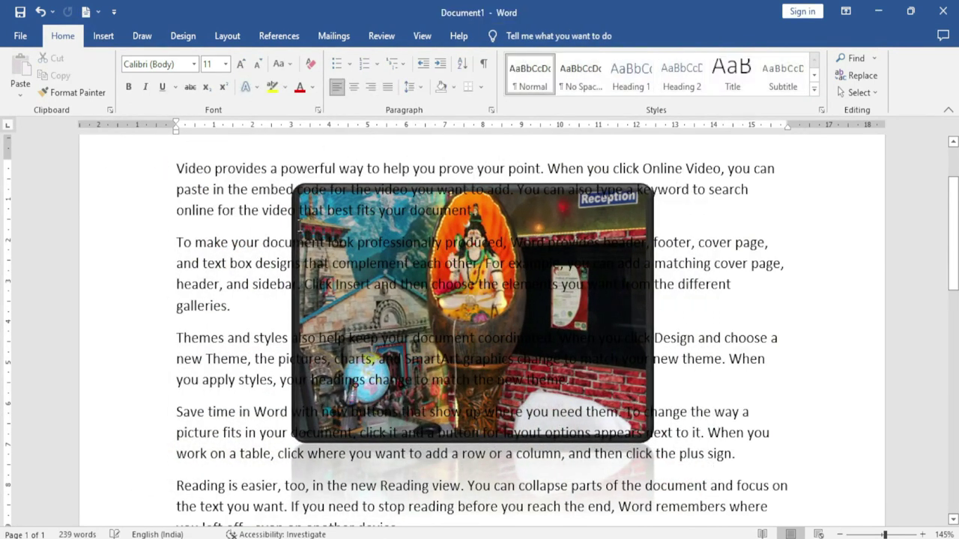
double_click(313, 211)
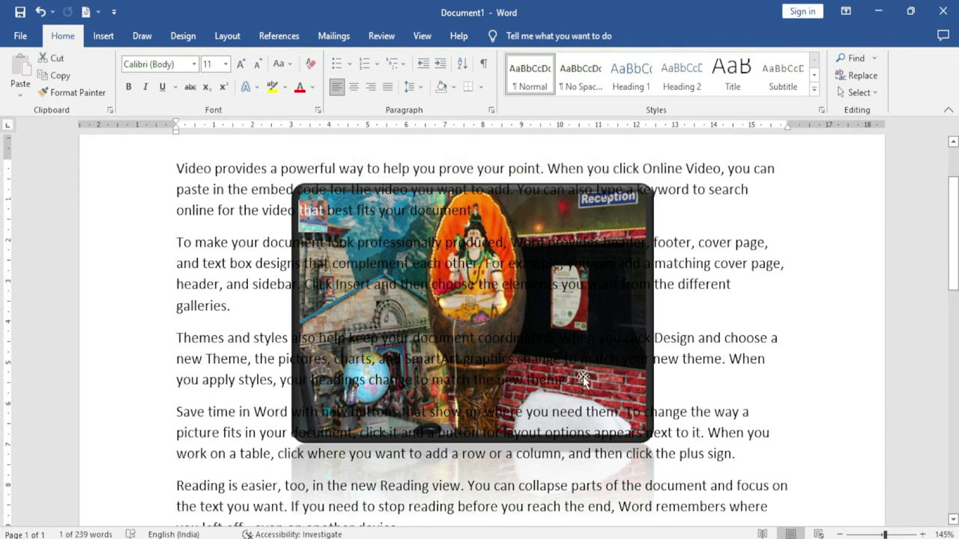
left_click(651, 385)
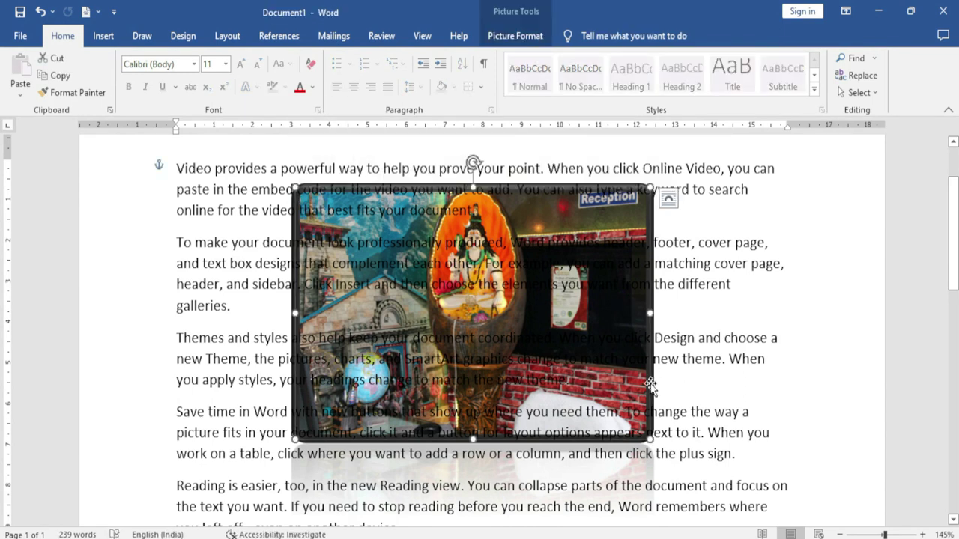
Bring the photo in front of the text and nudge it slightly left and down.
left_click(492, 36)
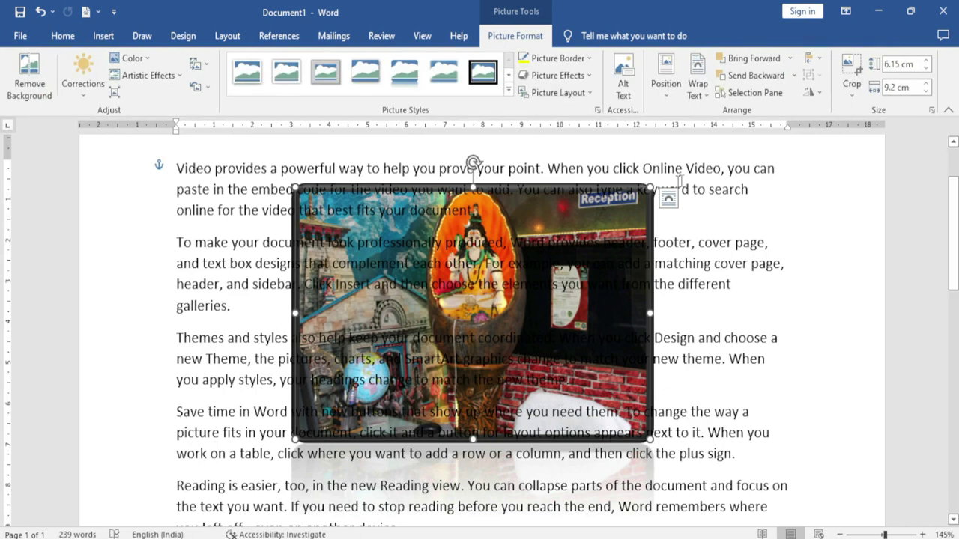
left_click(789, 58)
left_click(807, 114)
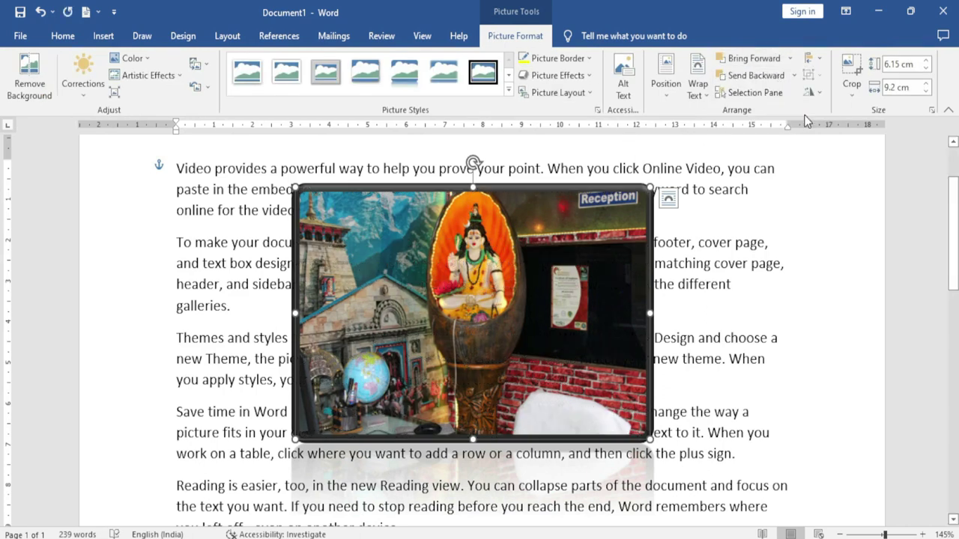
left_click_drag(524, 289, 497, 317)
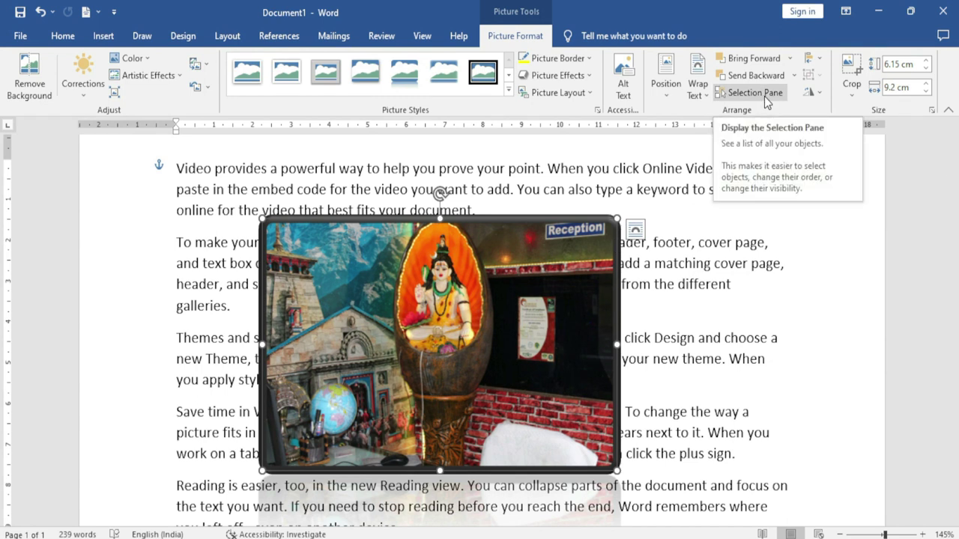
left_click(764, 94)
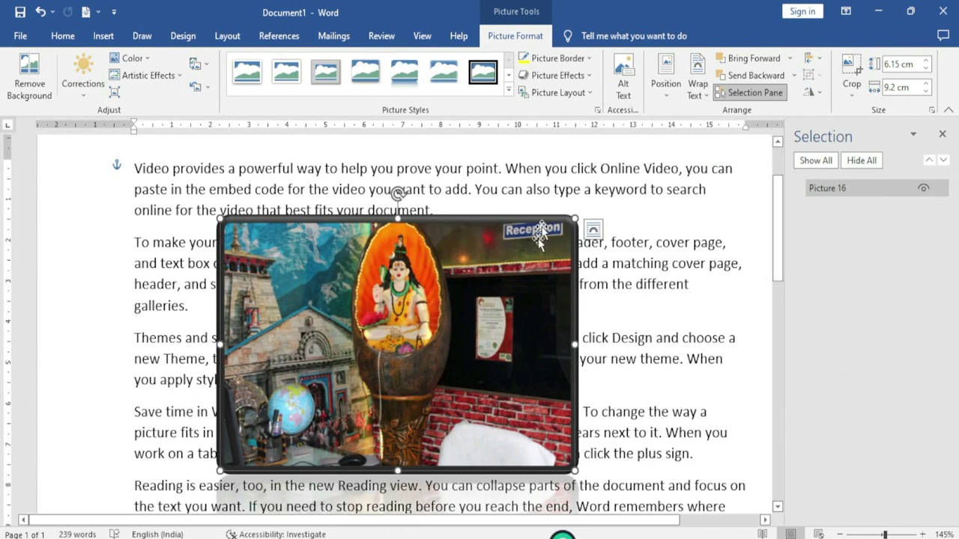
left_click(862, 161)
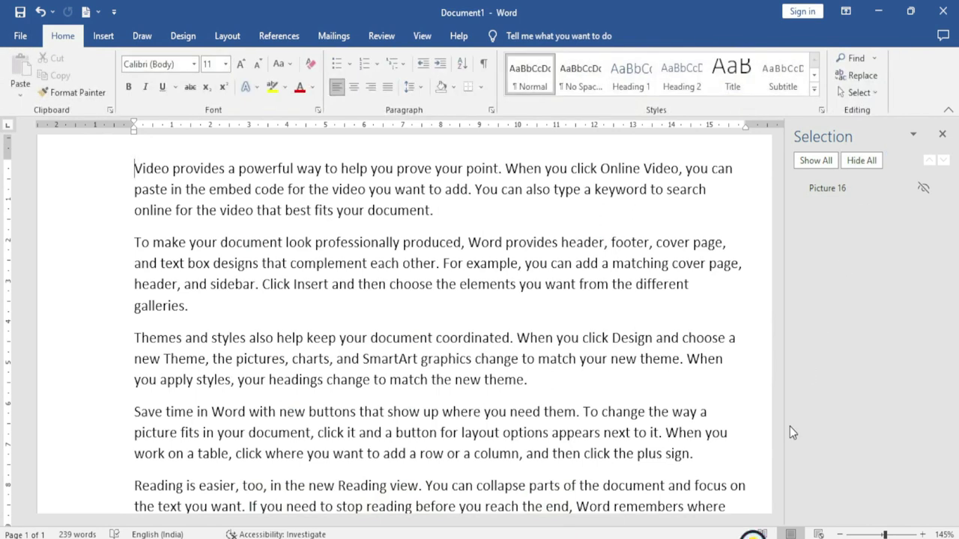
left_click(827, 162)
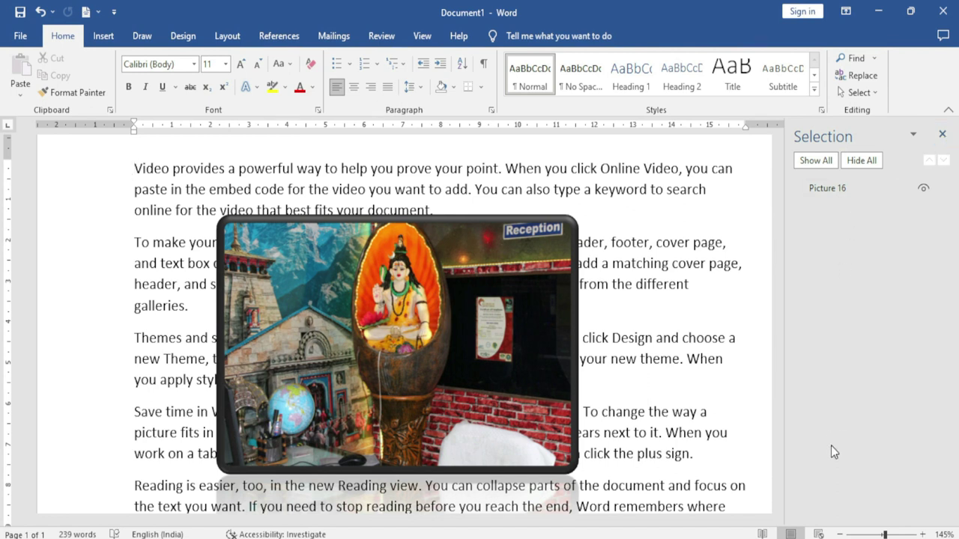
left_click(923, 189)
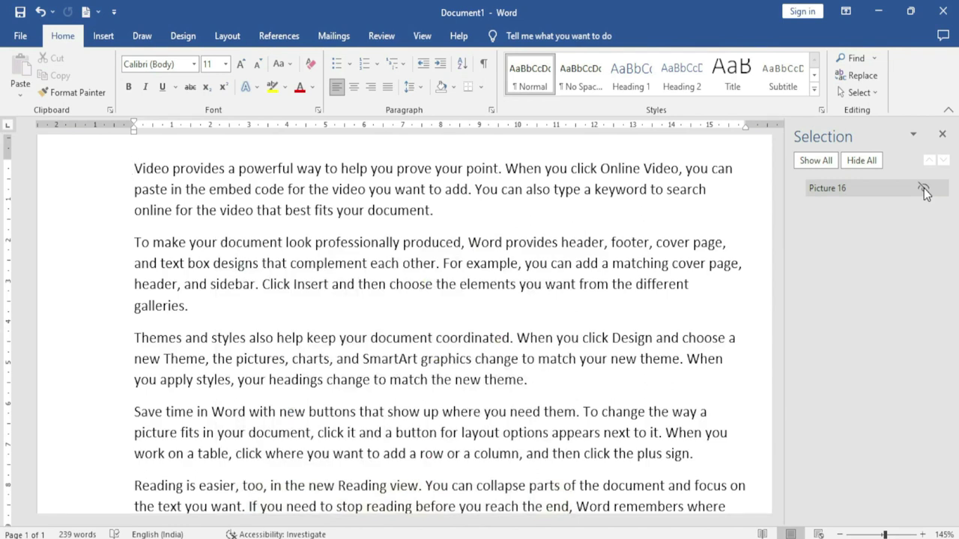
left_click(924, 188)
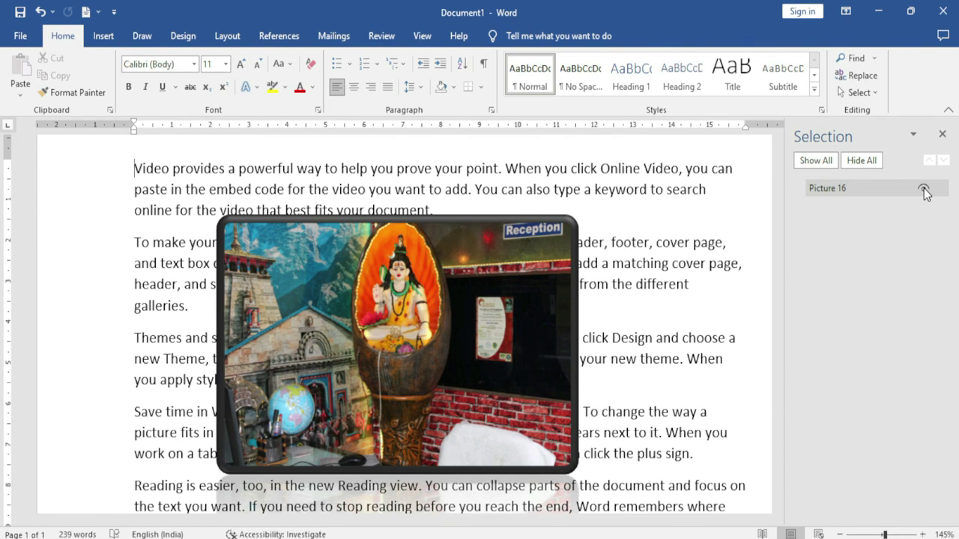
left_click(942, 134)
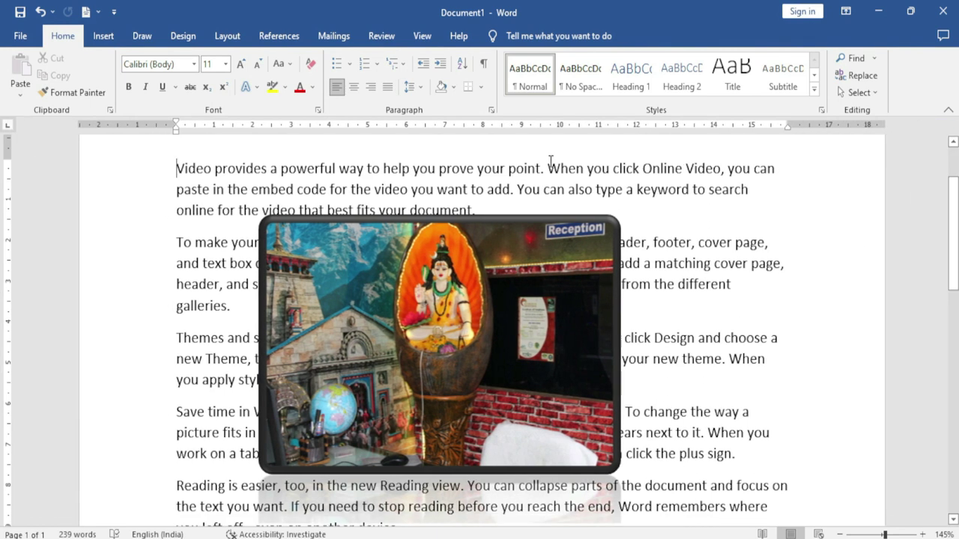
left_click(391, 261)
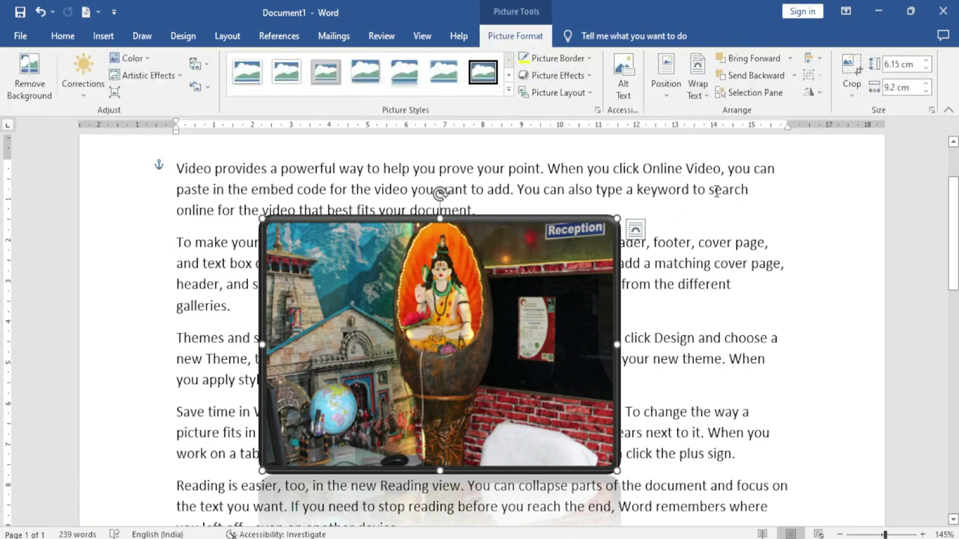
Try aligning the photo left, centre, right (undone) and top.
left_click(824, 63)
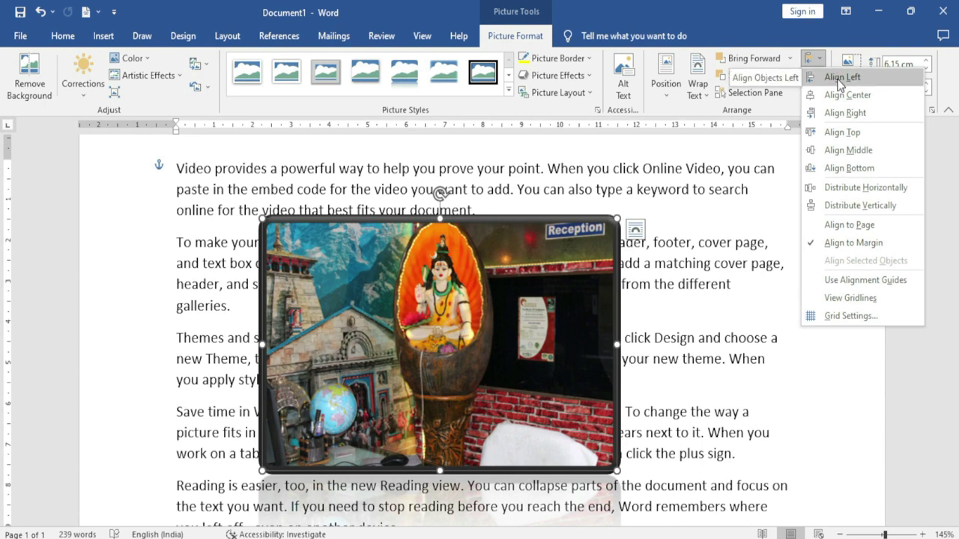
left_click(838, 79)
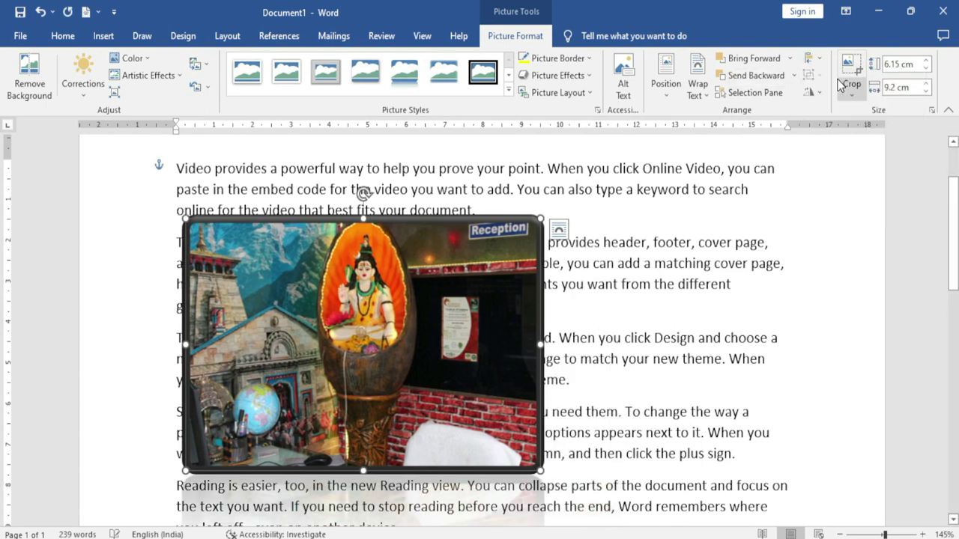
left_click(813, 60)
left_click(835, 95)
left_click(813, 58)
left_click(838, 112)
key("ctrl+z")
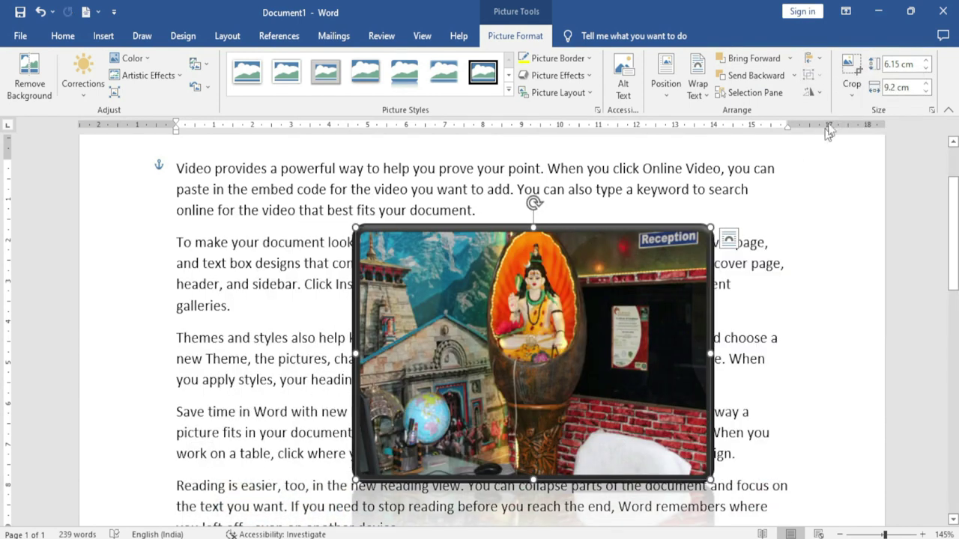
left_click(818, 58)
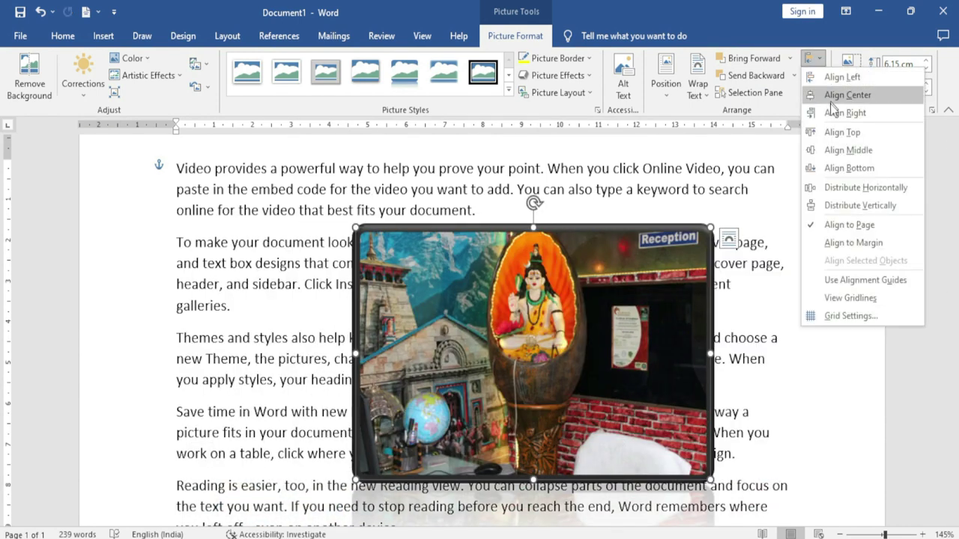
left_click(829, 136)
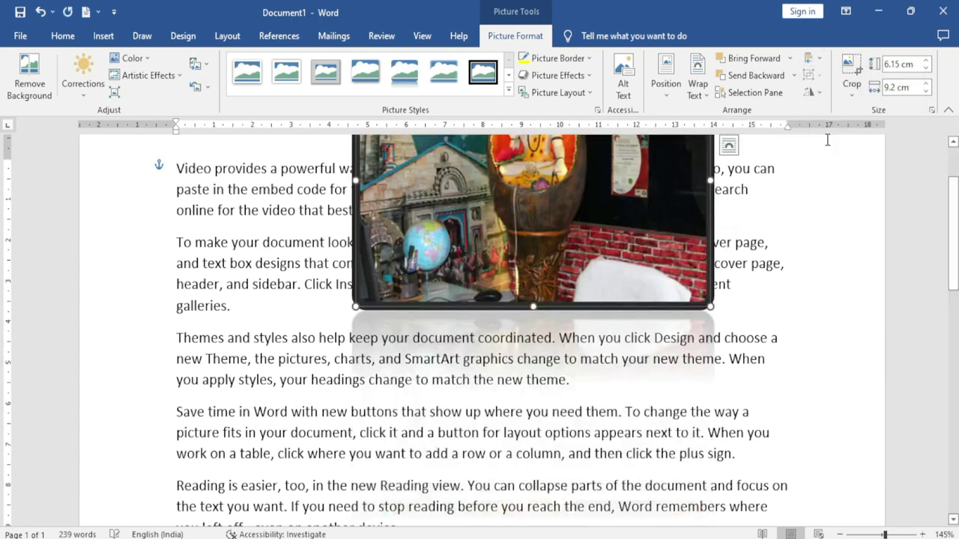
Drag the photo left, then delete it from the page.
scroll(764, 201, "up", 1)
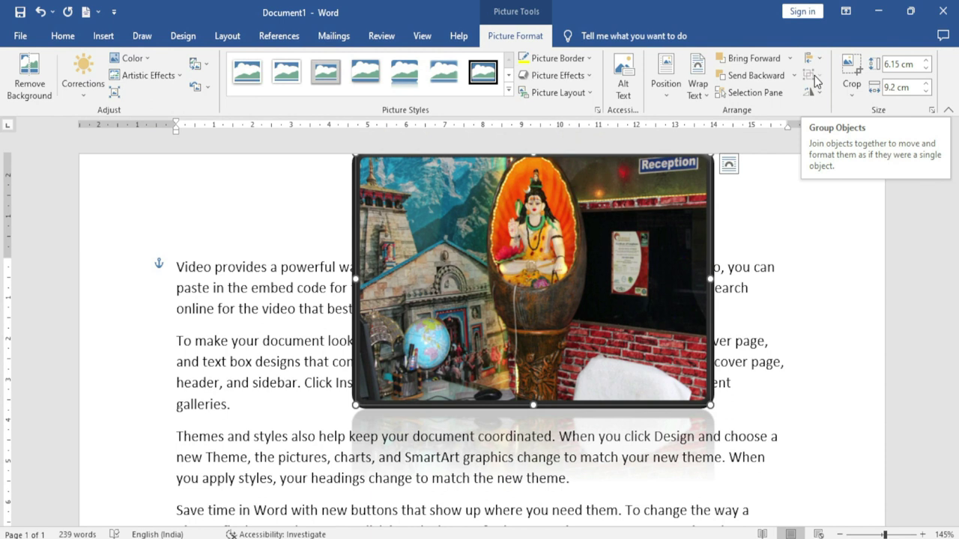
left_click_drag(540, 331, 449, 341)
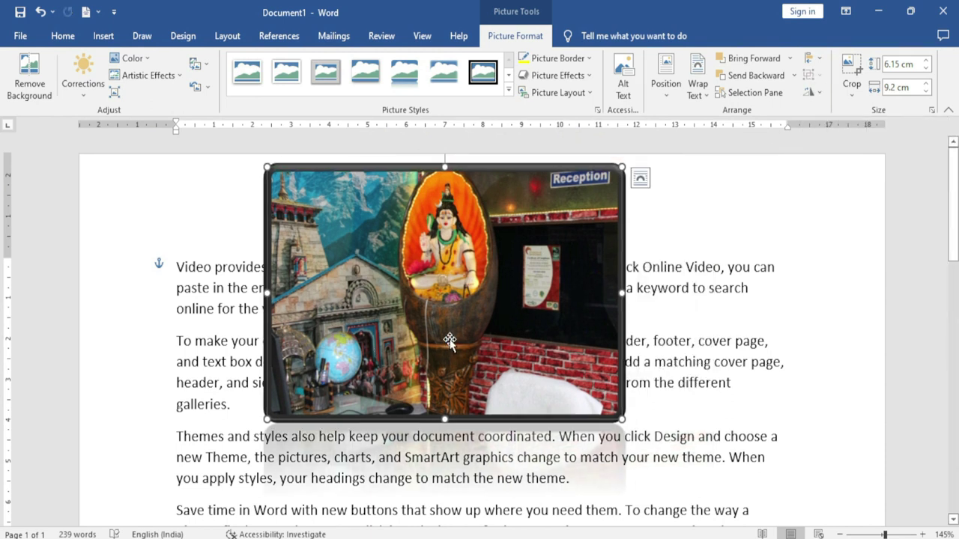
key("Delete")
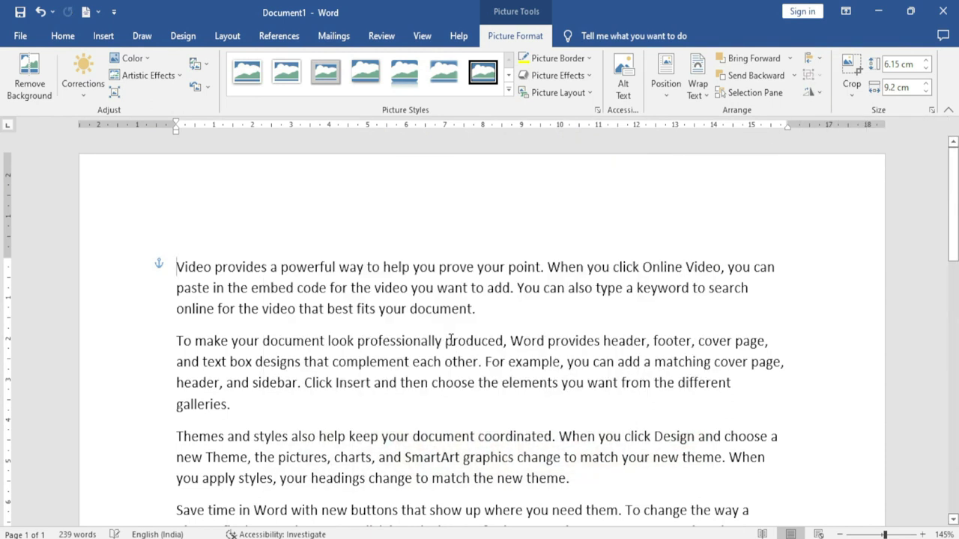
Draw a snipped-corner rectangle over the first paragraph and a triangle beside it.
left_click(107, 39)
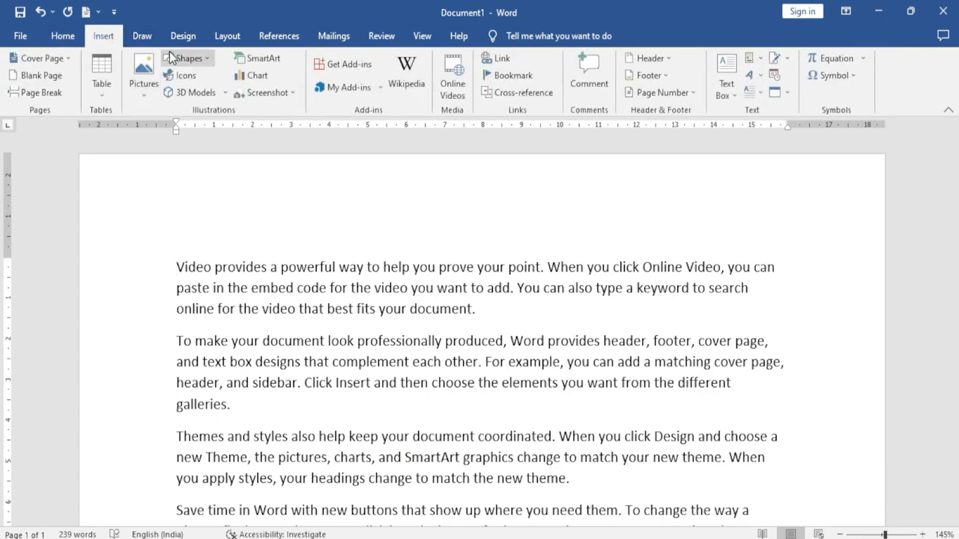
left_click(209, 60)
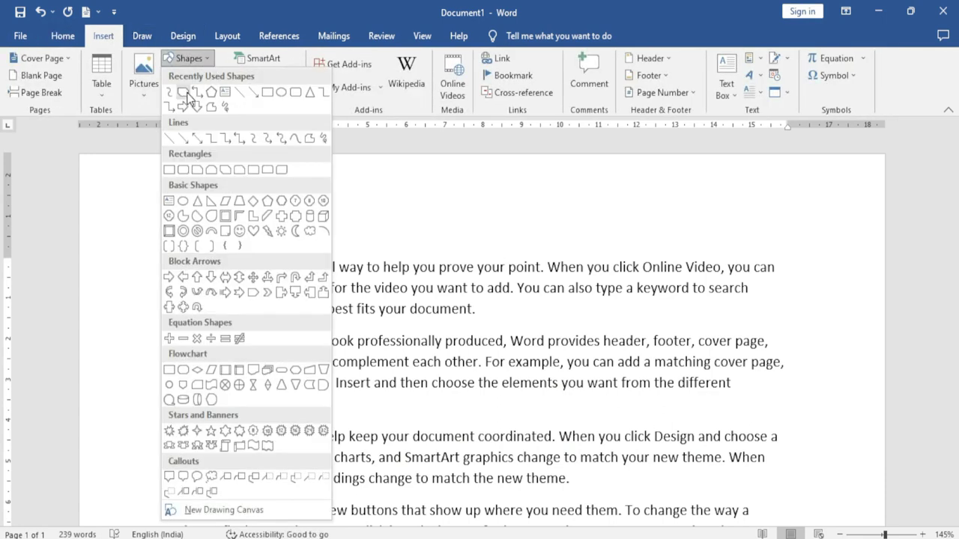
left_click(184, 92)
left_click_drag(203, 217, 346, 323)
left_click(70, 75)
left_click_drag(359, 259, 498, 363)
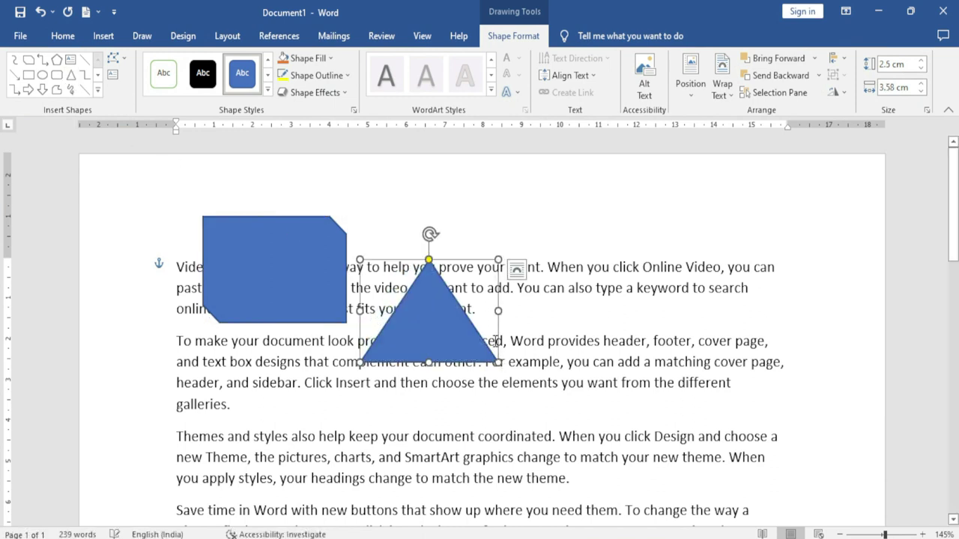
Group the two shapes, move them right, then ungroup and drag the triangle and rectangle apart.
left_click(298, 289, "shift")
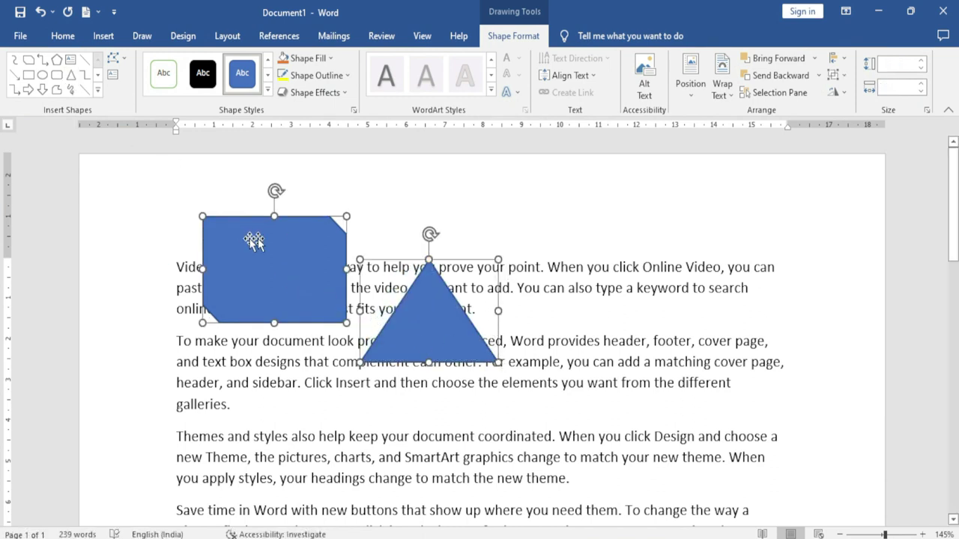
left_click(837, 76)
left_click(860, 94)
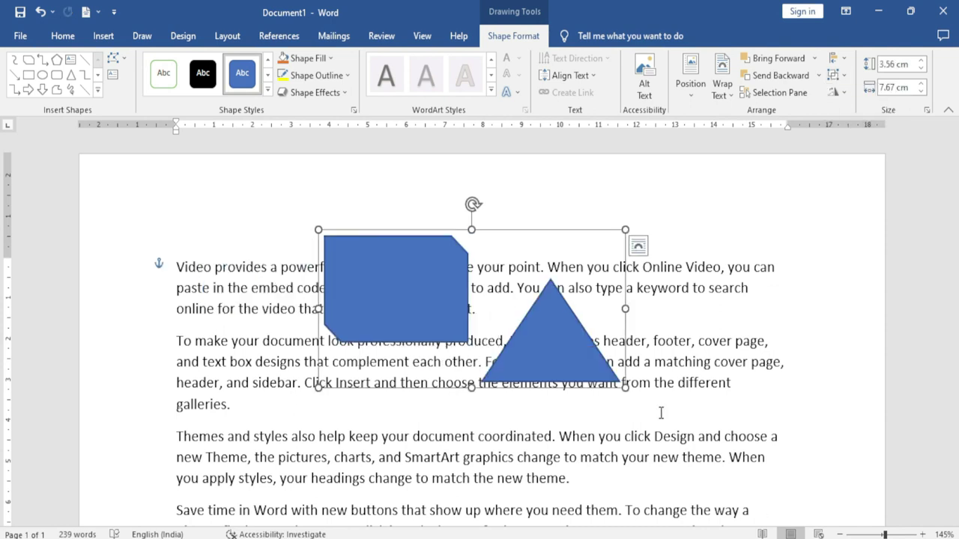
left_click_drag(578, 321, 510, 339)
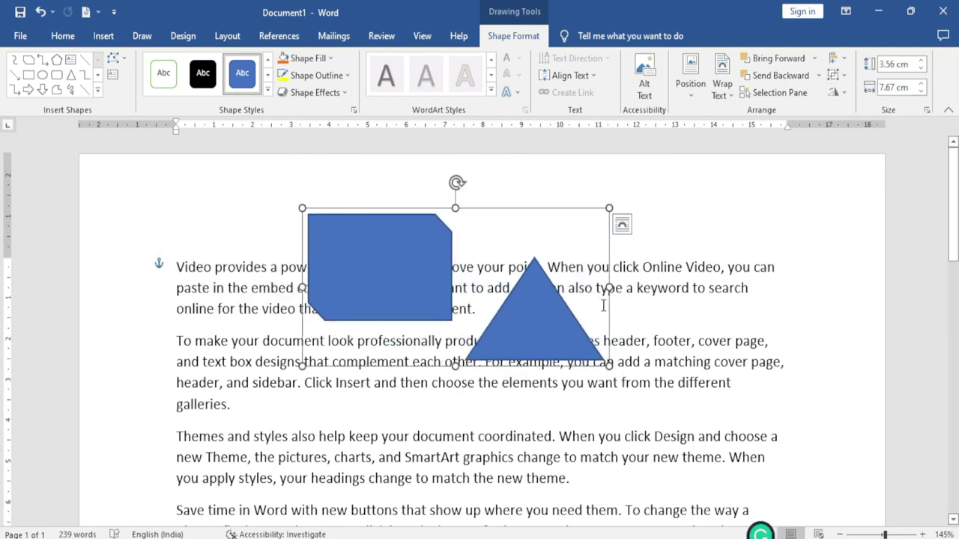
left_click(837, 76)
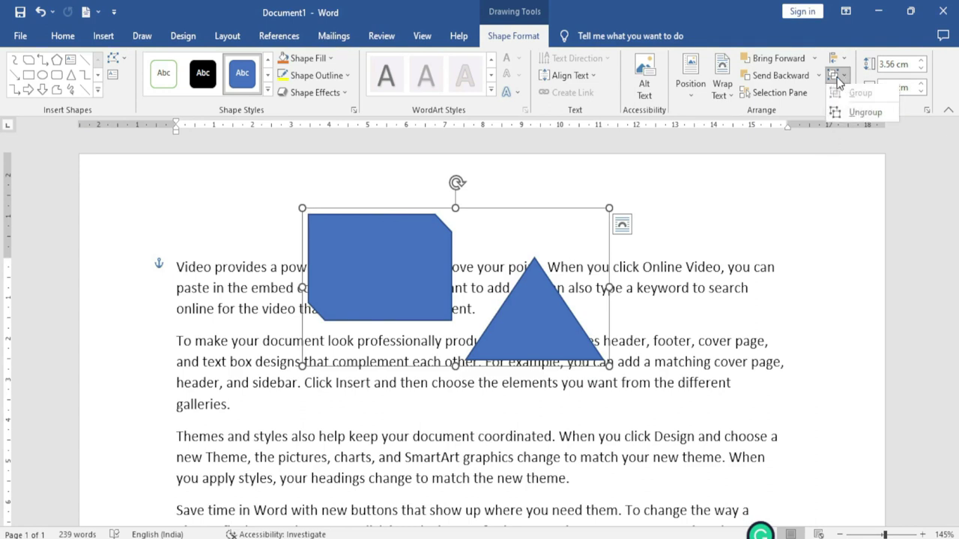
left_click(863, 113)
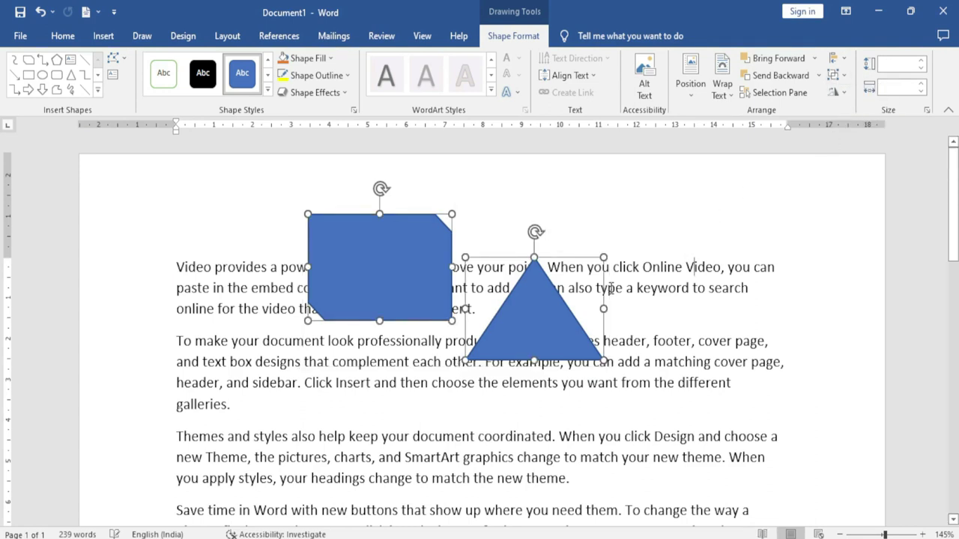
left_click_drag(552, 300, 647, 353)
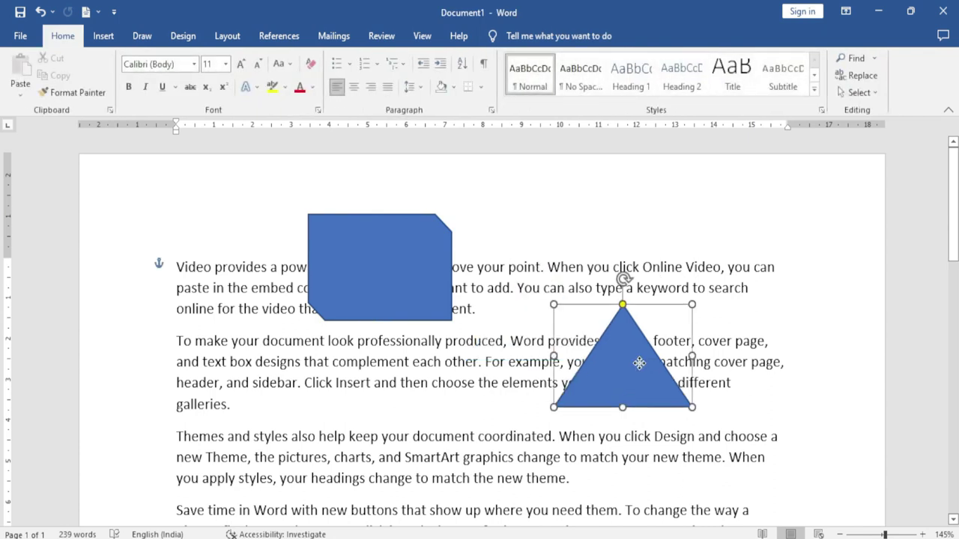
left_click_drag(387, 283, 223, 274)
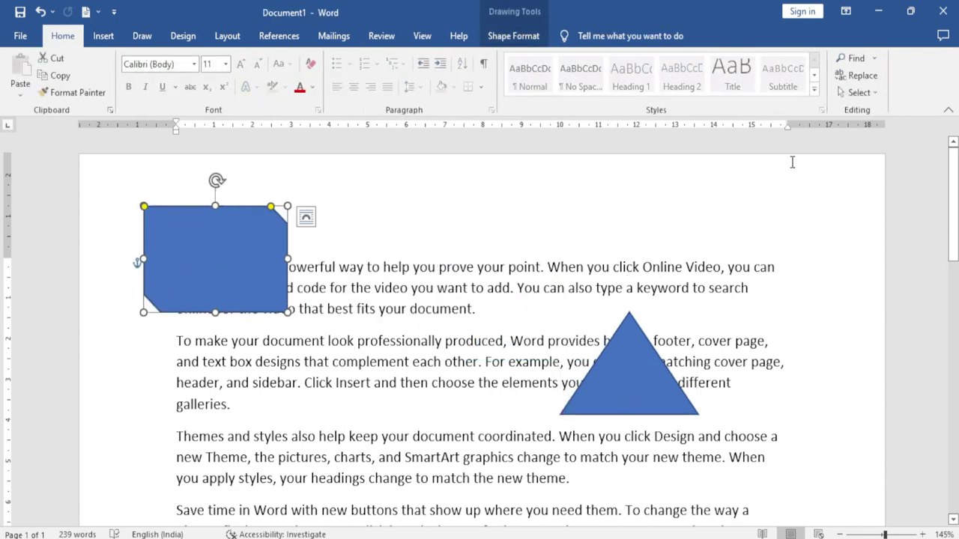
Select the triangle and look at the flip options, leaving it unflipped.
double_click(623, 346)
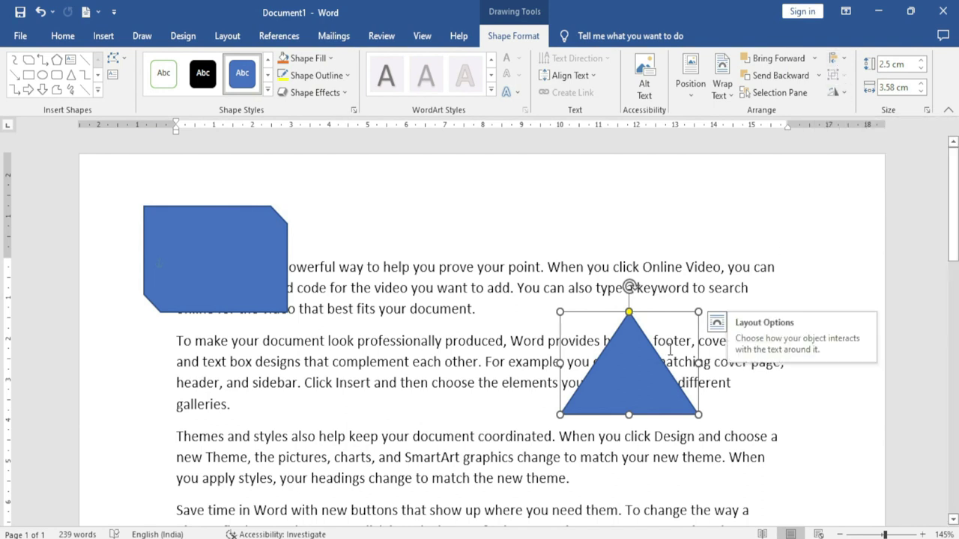
left_click(835, 94)
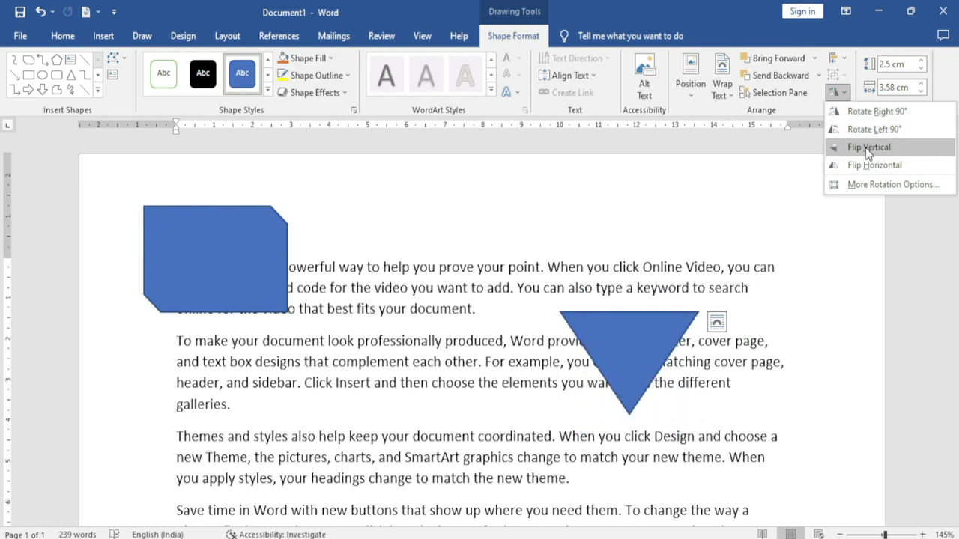
left_click(879, 106)
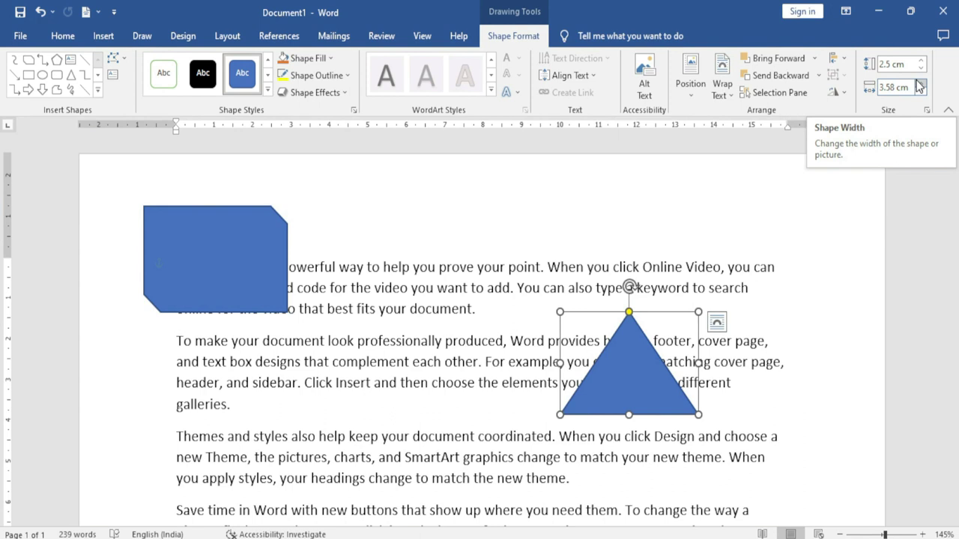
Set the triangle's Shape Height to 3.3 cm and Shape Width to 4.4 cm.
left_click(919, 62)
left_click(919, 61)
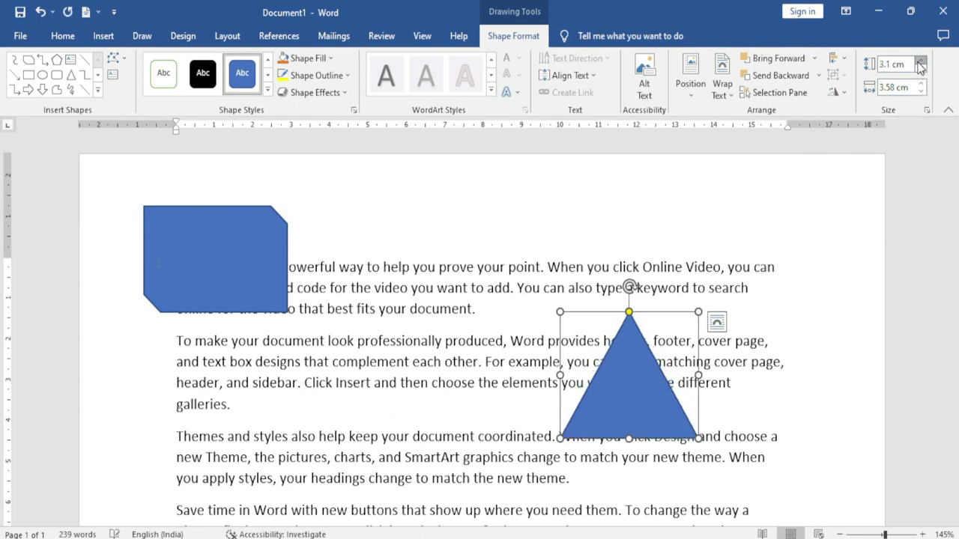
left_click(919, 61)
left_click(920, 84)
left_click(920, 84)
left_click(921, 85)
left_click(920, 85)
left_click(921, 85)
left_click(920, 85)
left_click(921, 84)
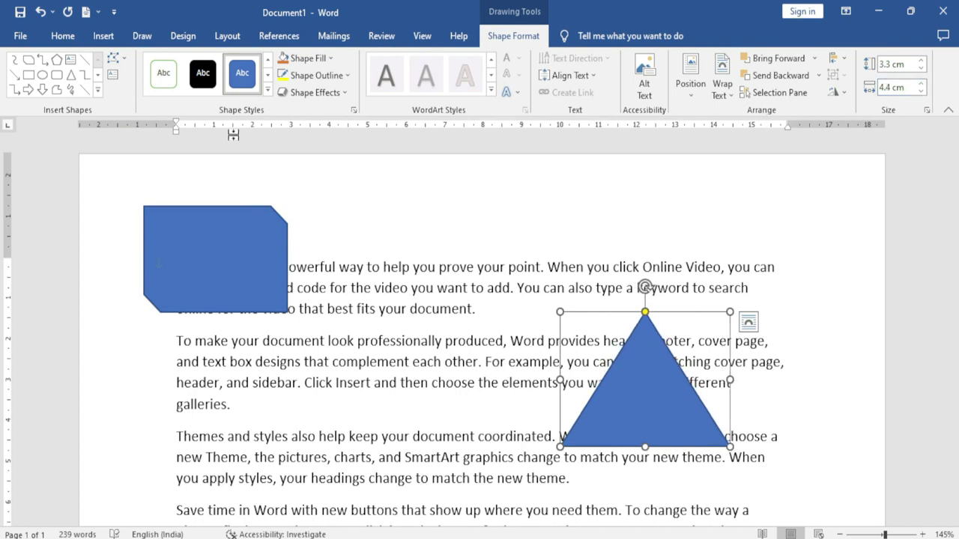
left_click(103, 36)
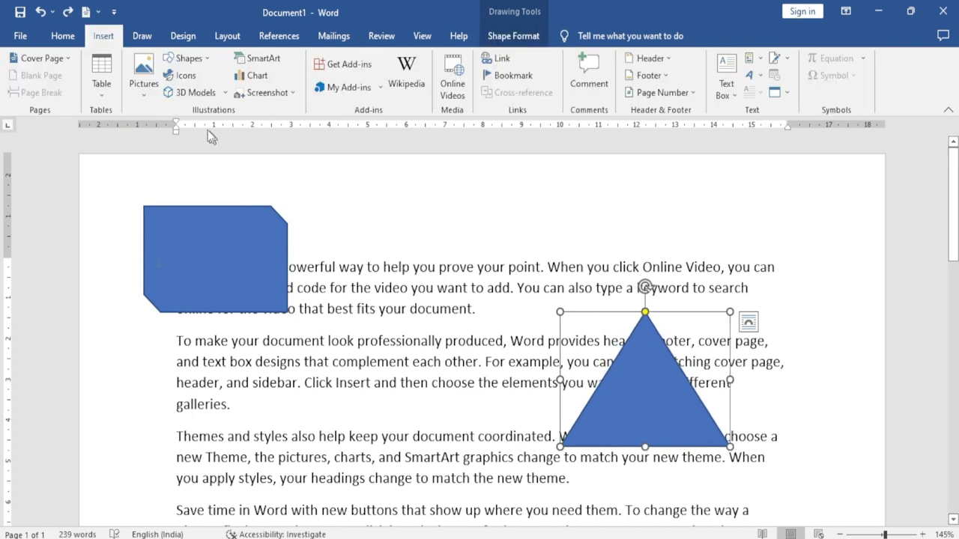
Insert the white-background photo from the Online Pictures Family category and nudge it up and left.
left_click(148, 95)
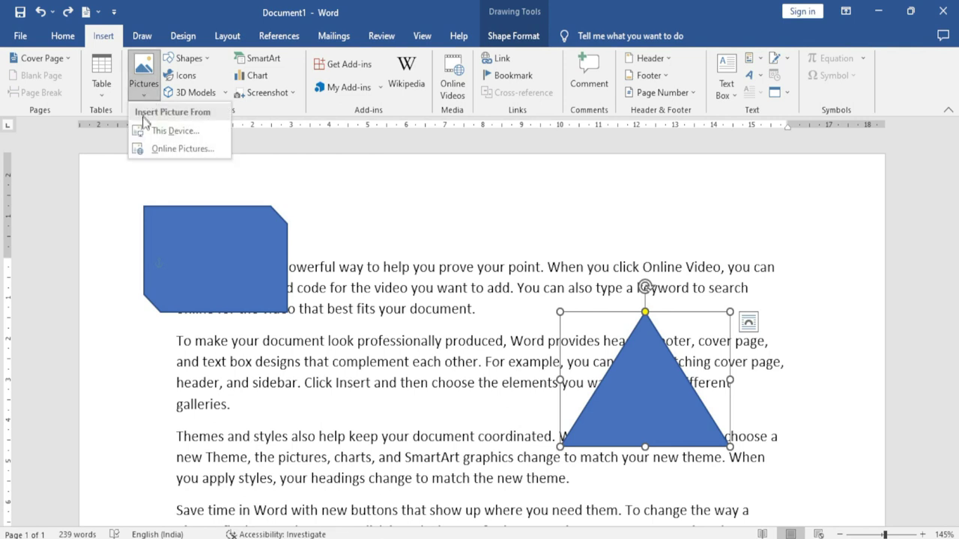
left_click(206, 149)
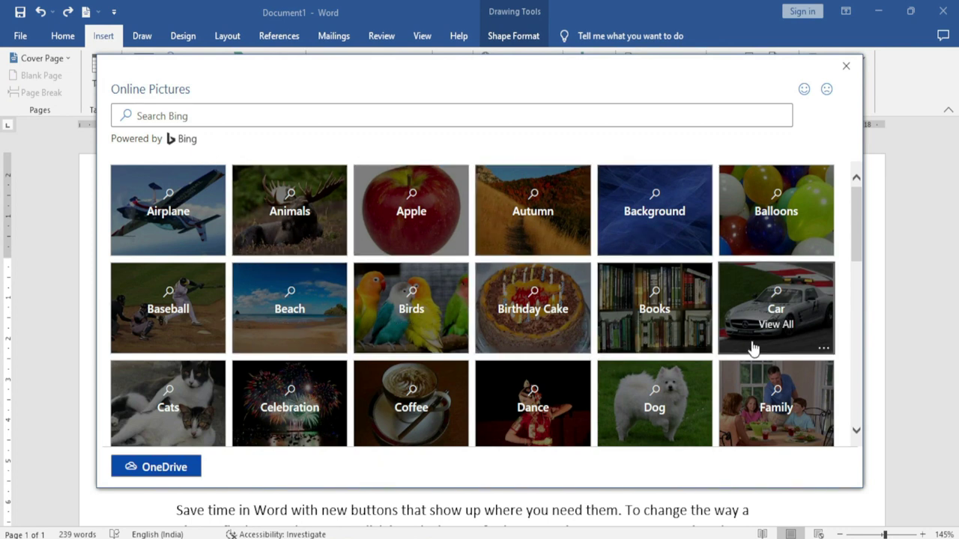
left_click(815, 407)
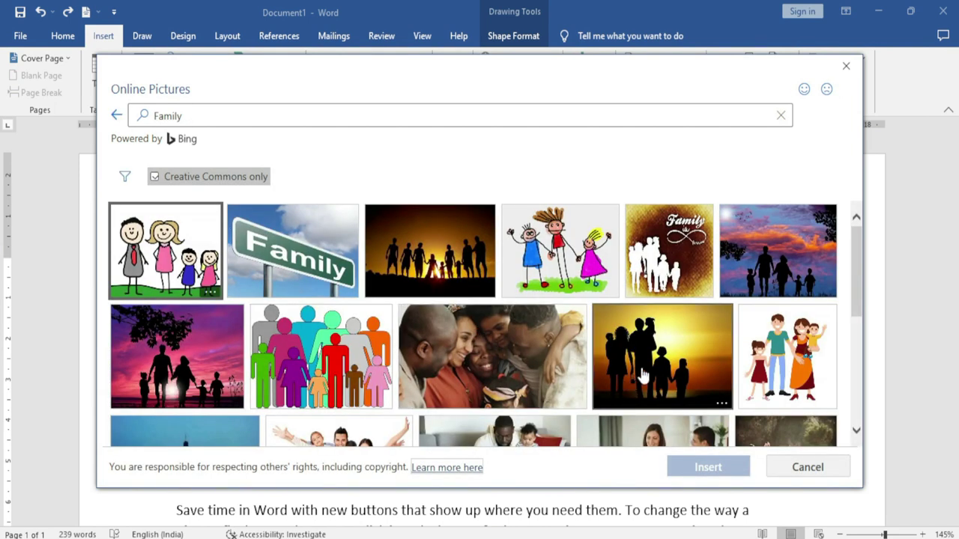
scroll(636, 375, "down", 3)
scroll(495, 361, "down", 1)
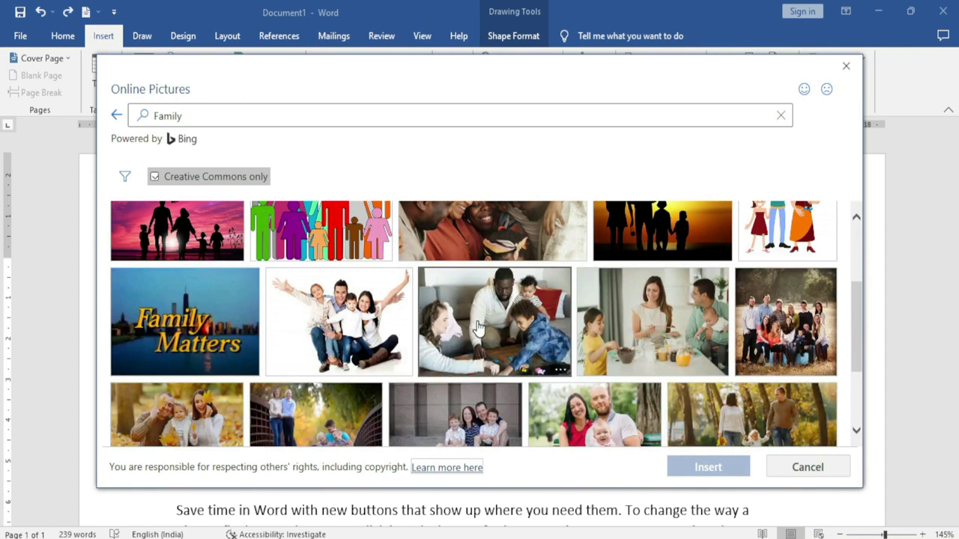
left_click(361, 313)
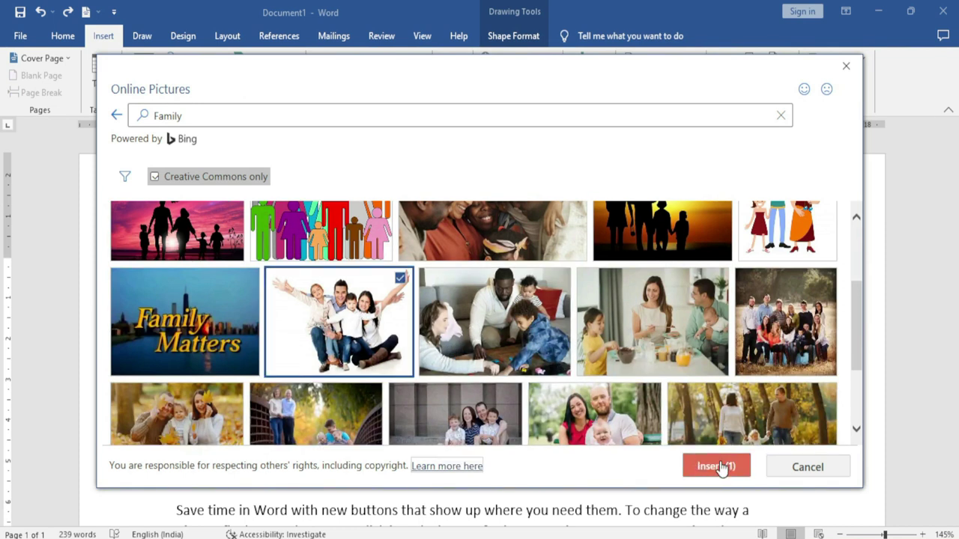
left_click(723, 466)
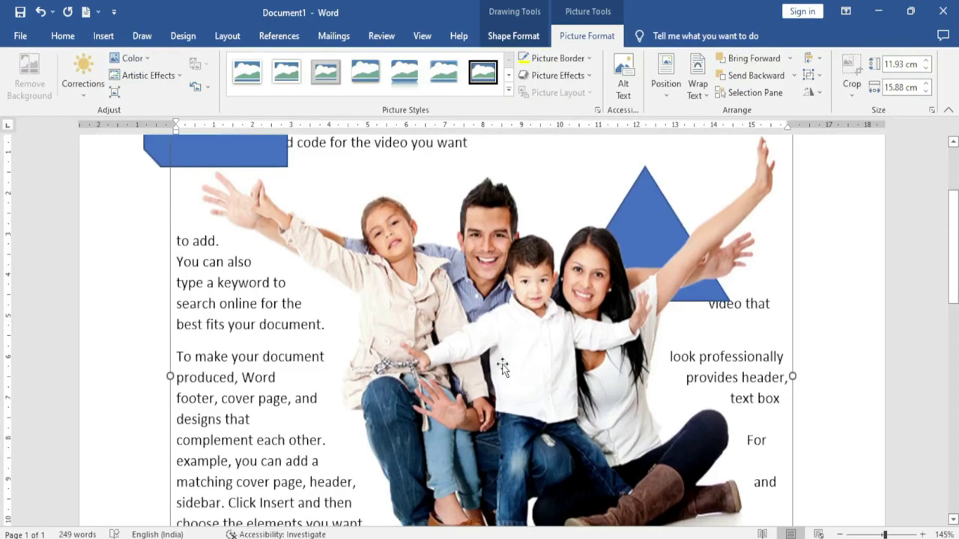
left_click_drag(501, 367, 491, 323)
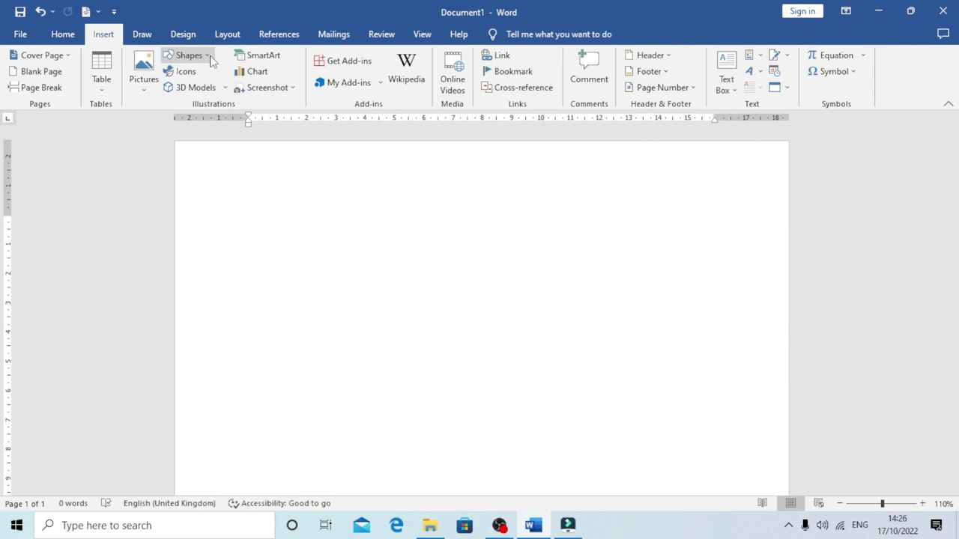
Draw a large plain rectangle near the top left of the blank page.
left_click(210, 57)
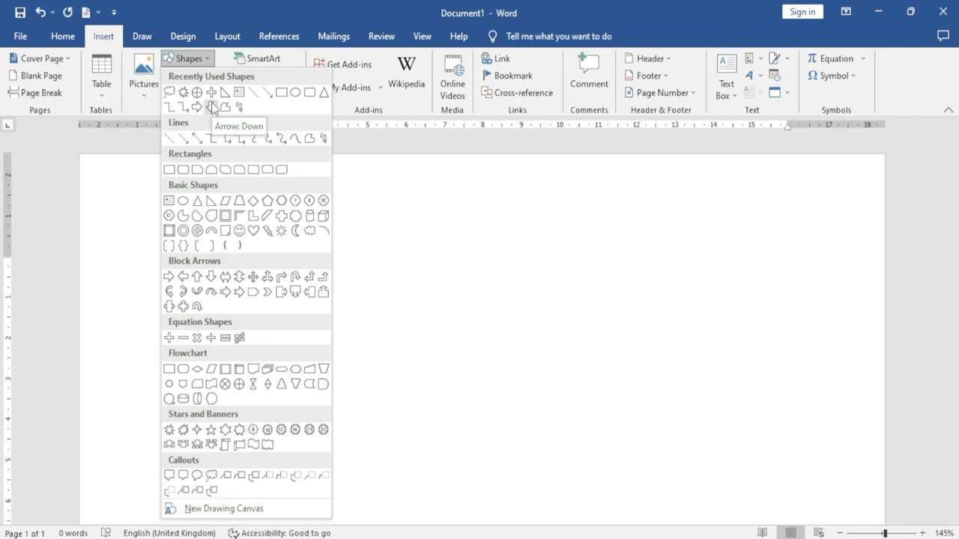
left_click(280, 93)
left_click_drag(212, 257, 481, 450)
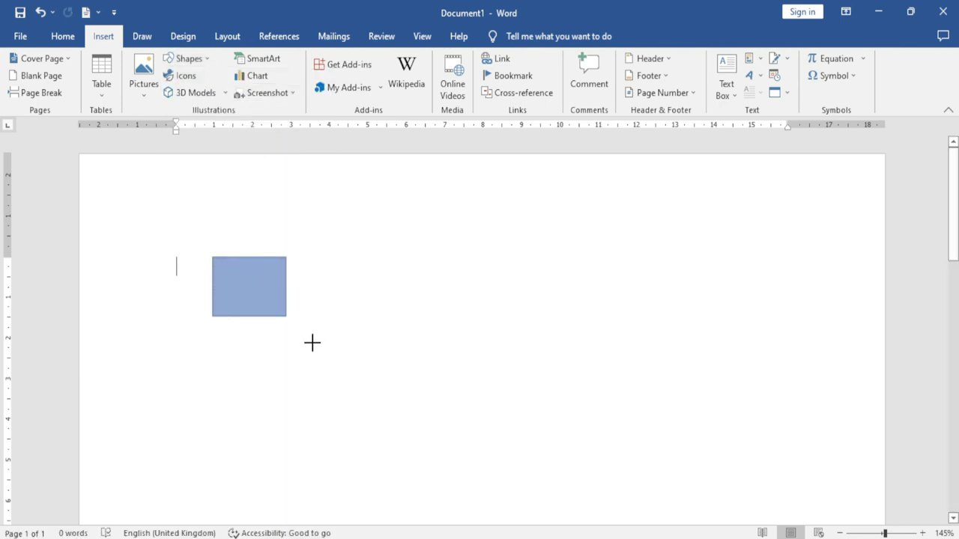
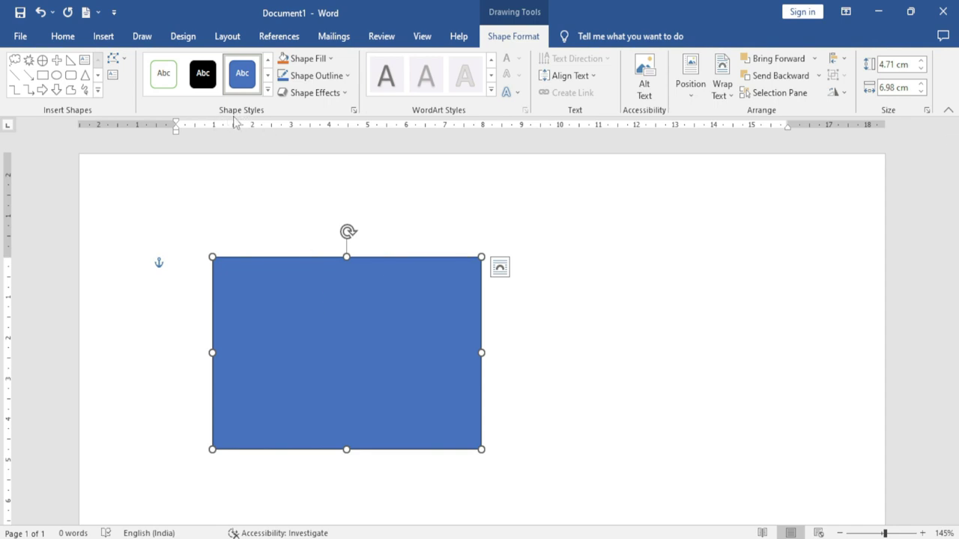
Give the rectangle the Intense Effect – Gold, Accent 4 style and move it slightly up-left.
left_click(267, 90)
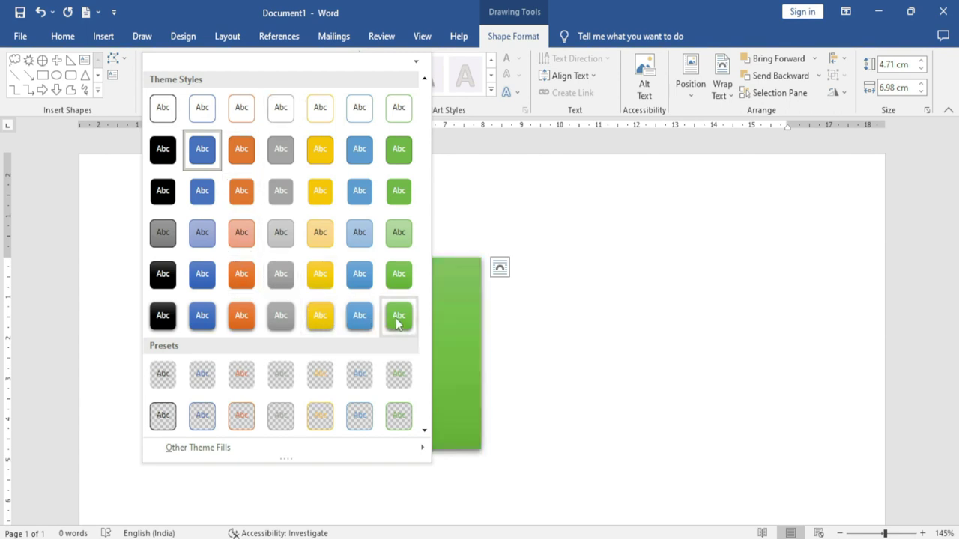
left_click(330, 318)
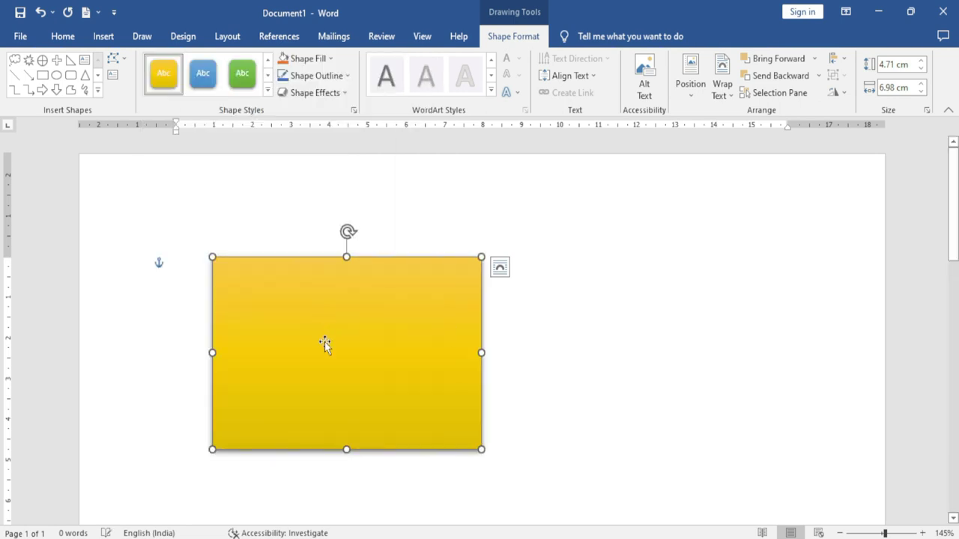
left_click_drag(400, 314, 361, 315)
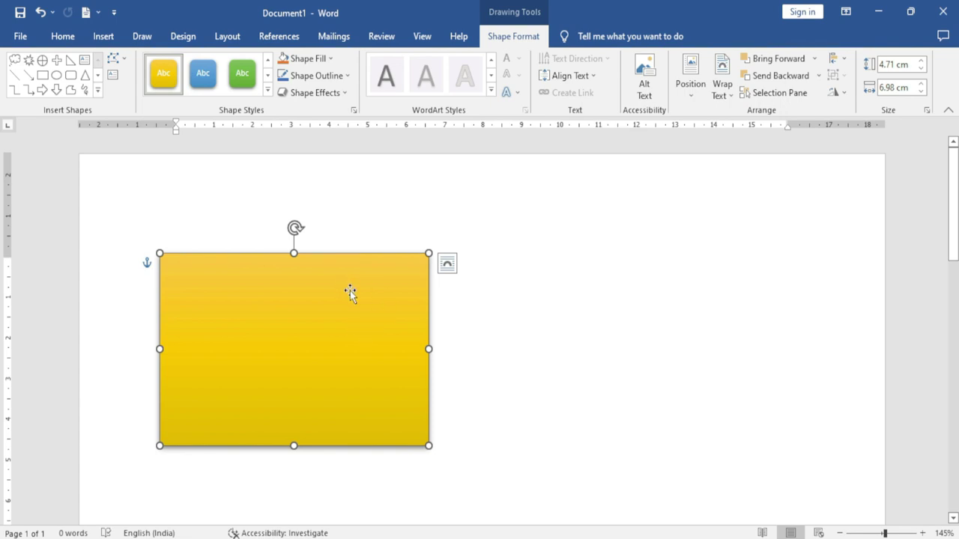
left_click(332, 59)
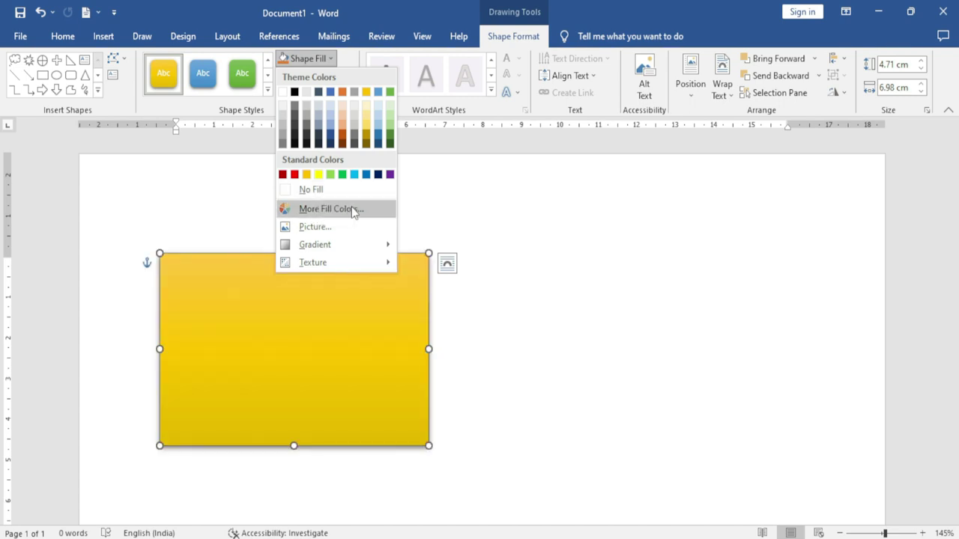
Fill the rectangle with a light green custom colour.
left_click(351, 210)
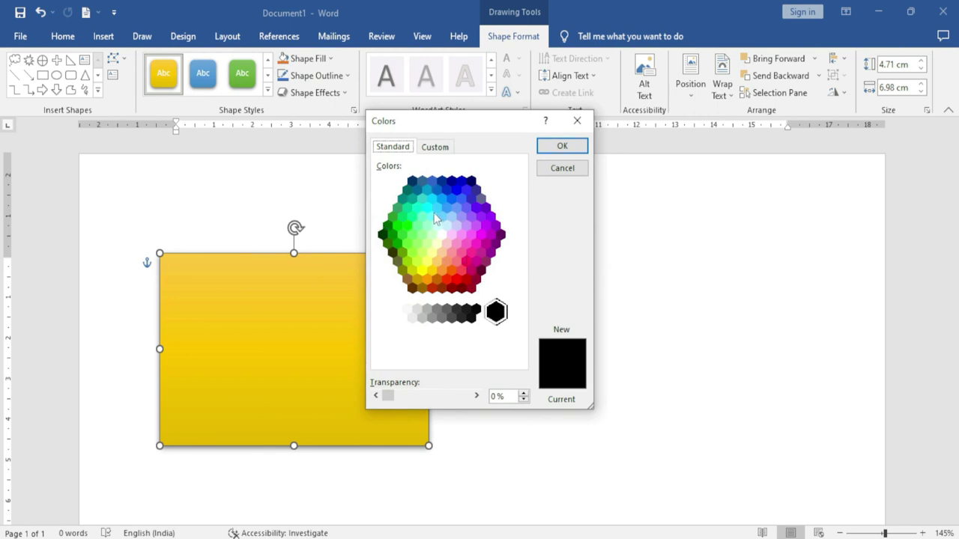
left_click(433, 217)
left_click(413, 236)
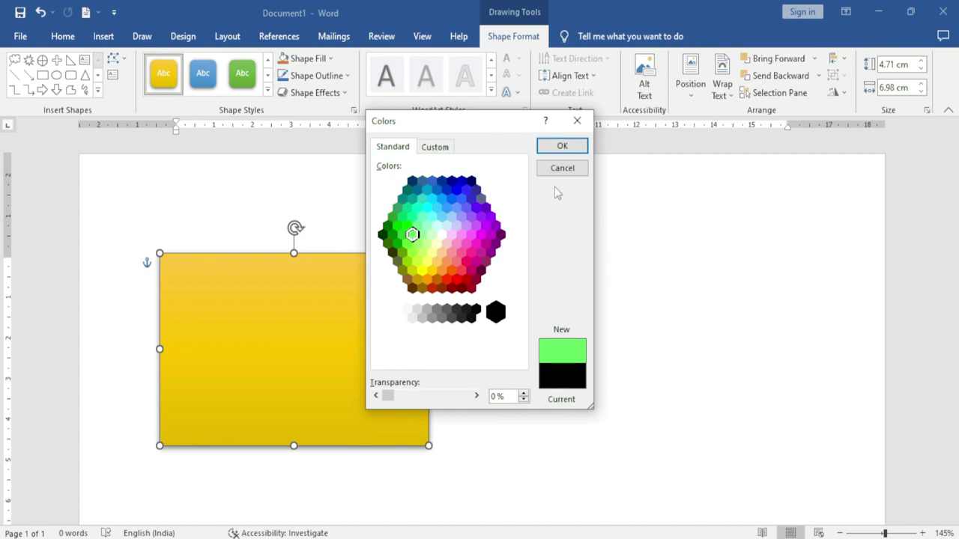
left_click(562, 148)
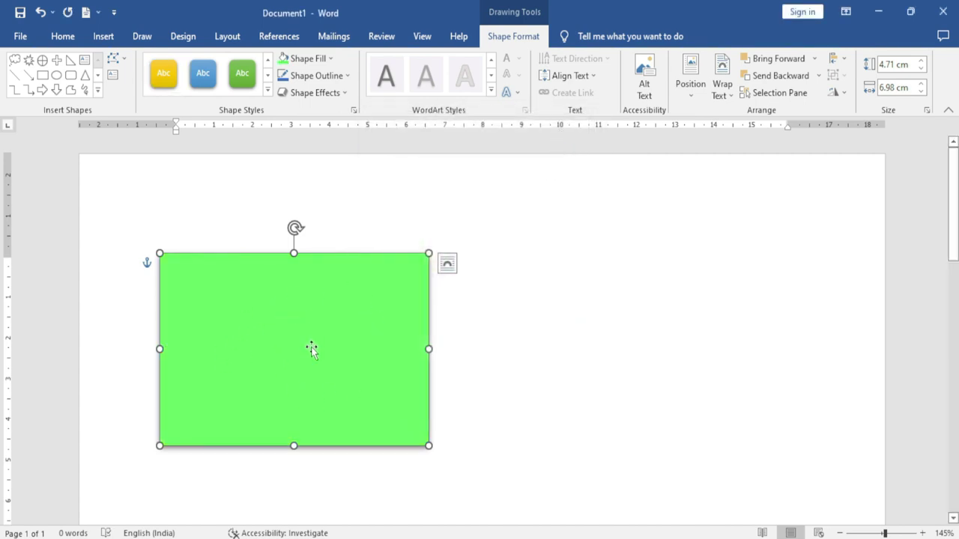
Change the rectangle's fill to dark grey from the Other Theme Fills presets.
left_click(268, 76)
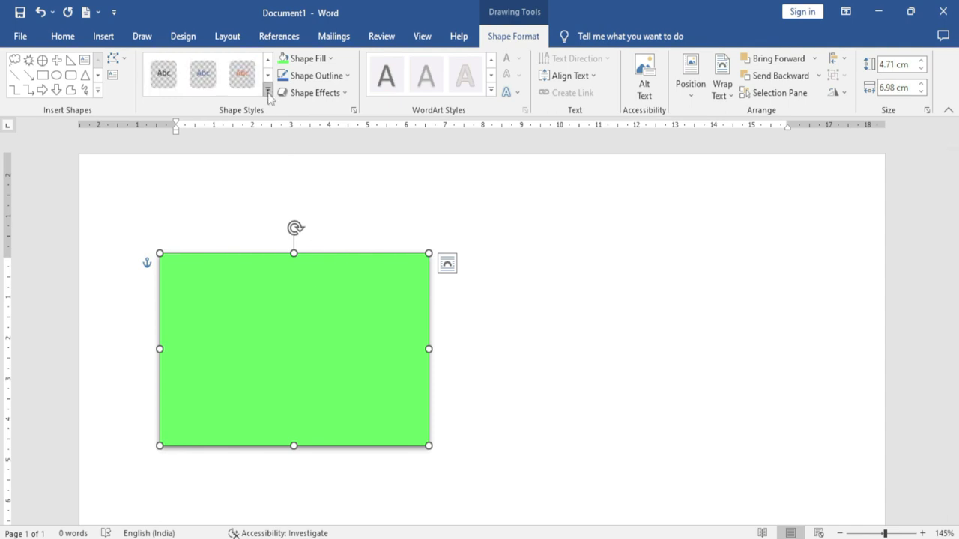
left_click(268, 90)
mouse_move(204, 453)
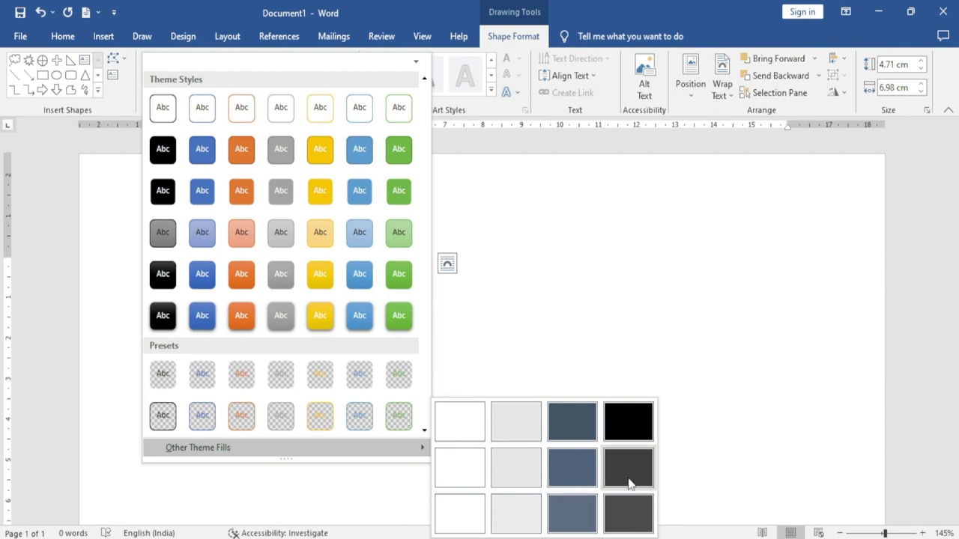
left_click(630, 483)
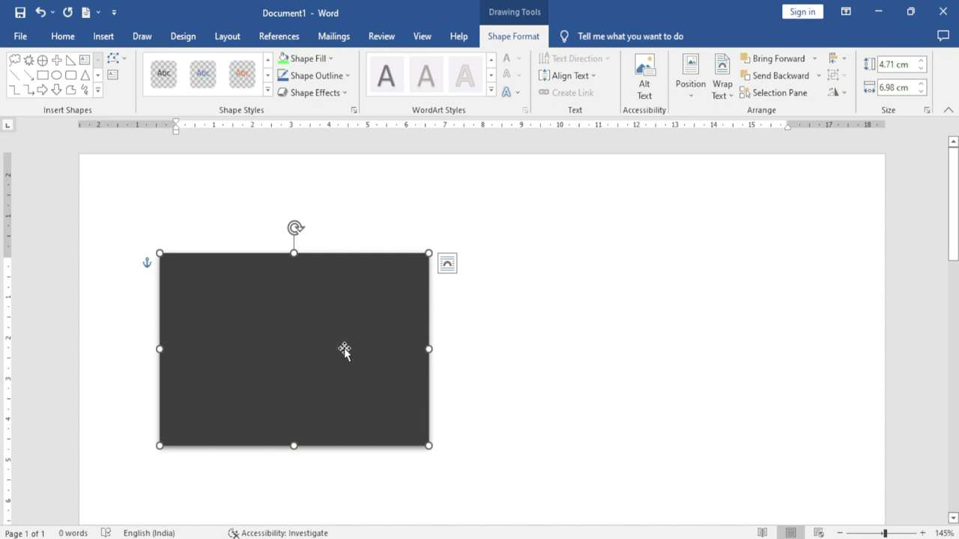
Fill the rectangle with the picture IMG_0288 from the Institute Videos folder on YouTube (D:).
left_click(330, 58)
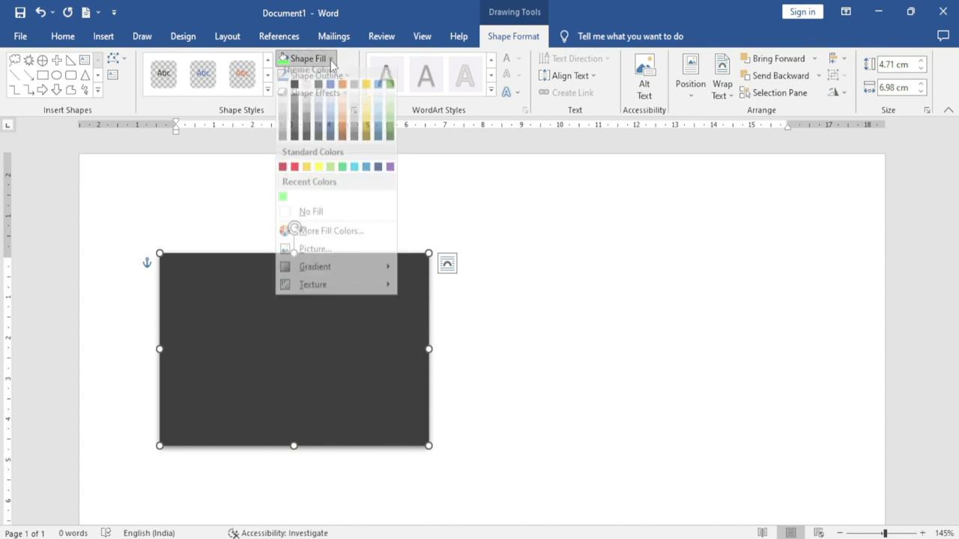
left_click(316, 260)
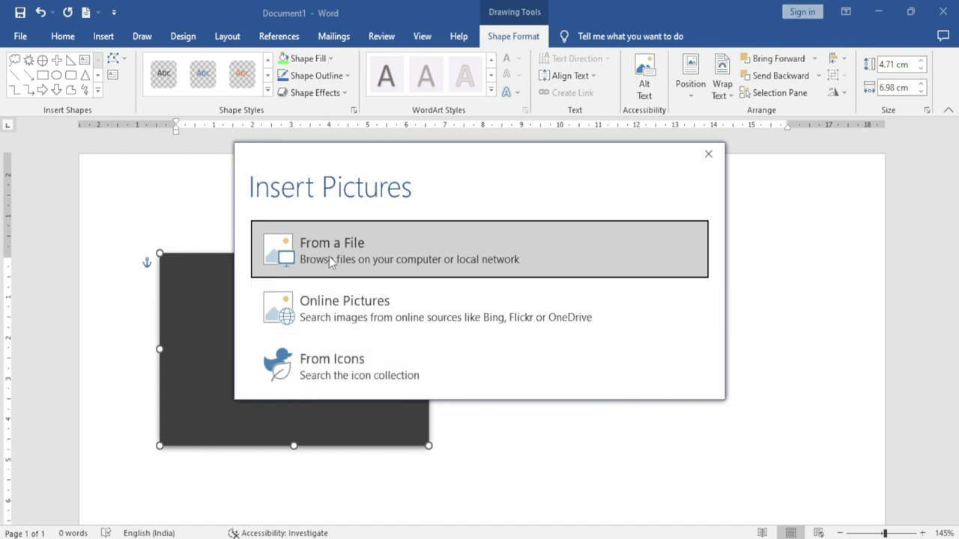
left_click(365, 262)
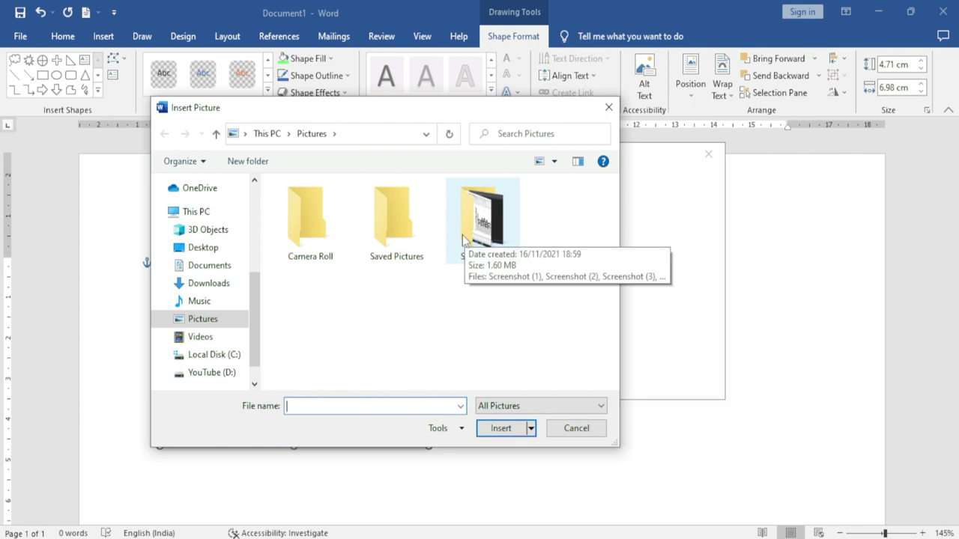
left_click(210, 372)
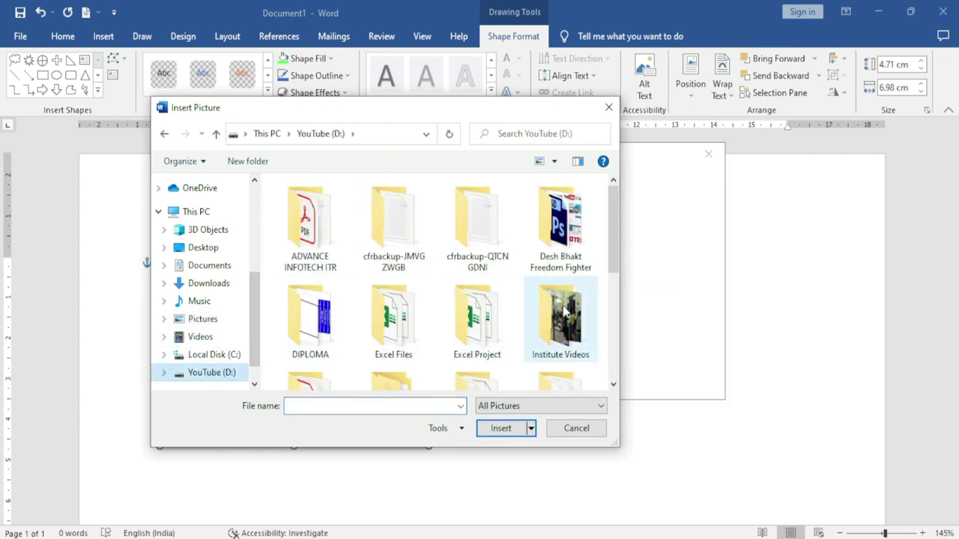
scroll(385, 322, "down", 1)
scroll(439, 316, "down", 1)
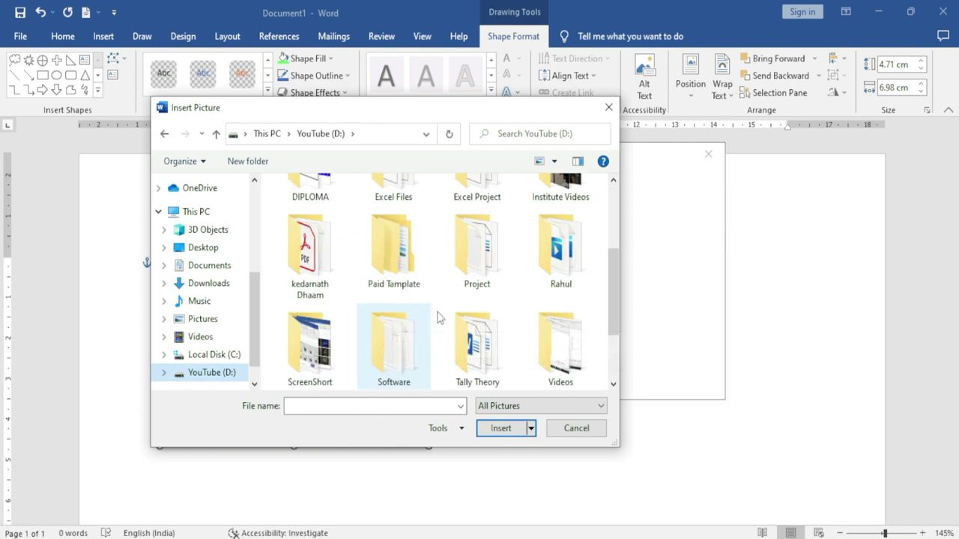
scroll(449, 323, "up", 2)
double_click(571, 327)
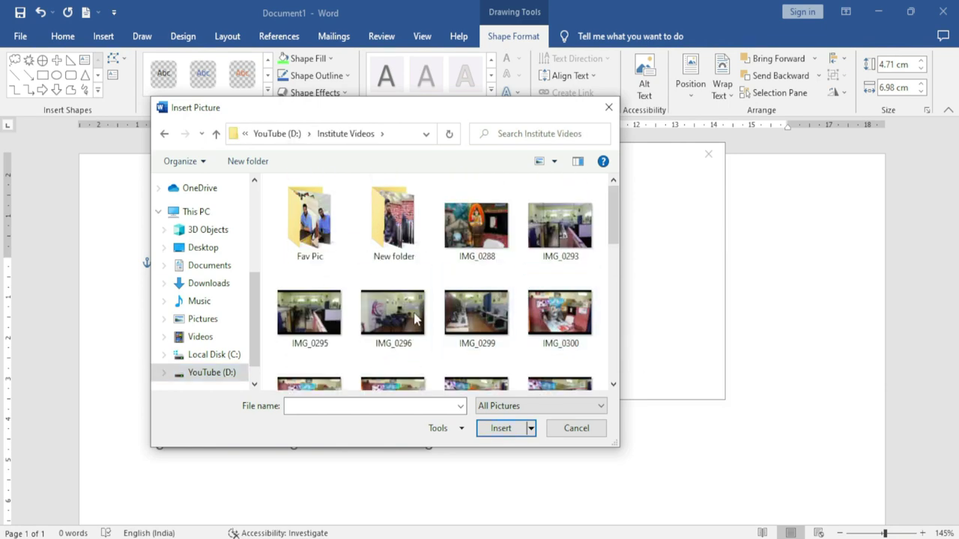
left_click(475, 232)
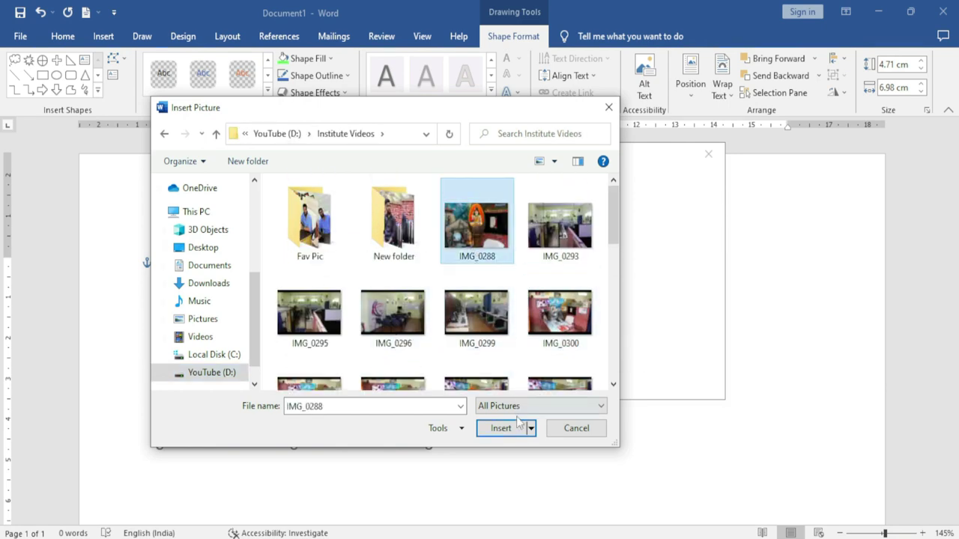
left_click(506, 427)
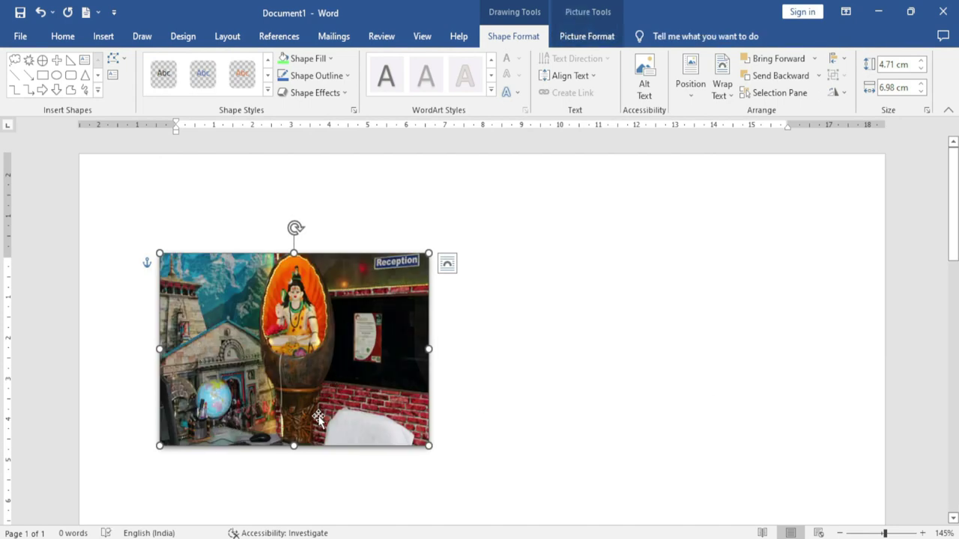
Fill the rectangle with the online Birds-category photo of four lovebirds on a branch.
left_click(305, 59)
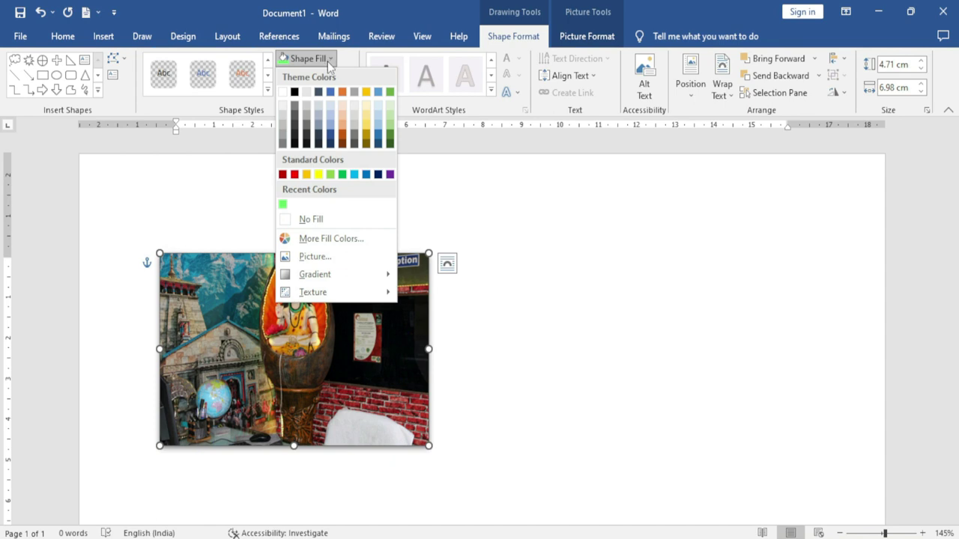
left_click(313, 255)
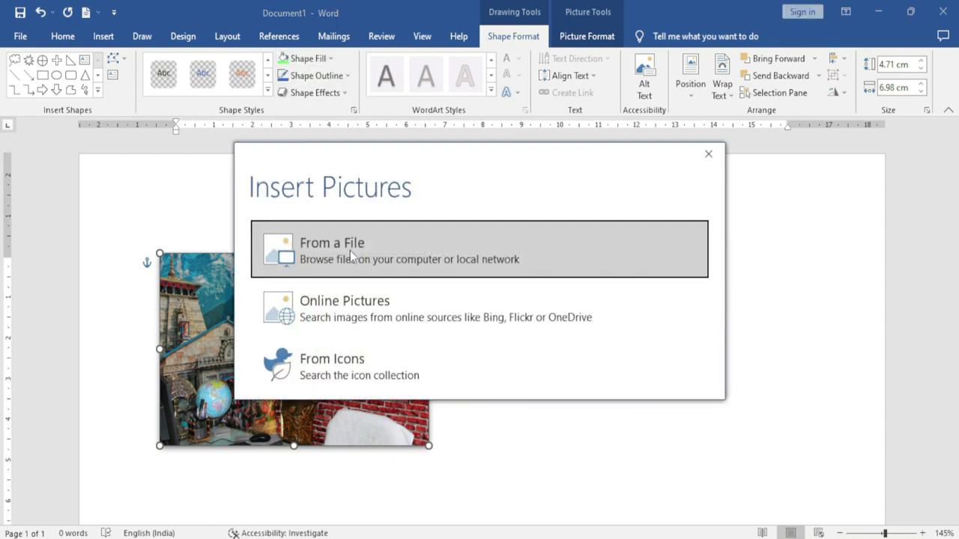
left_click(348, 311)
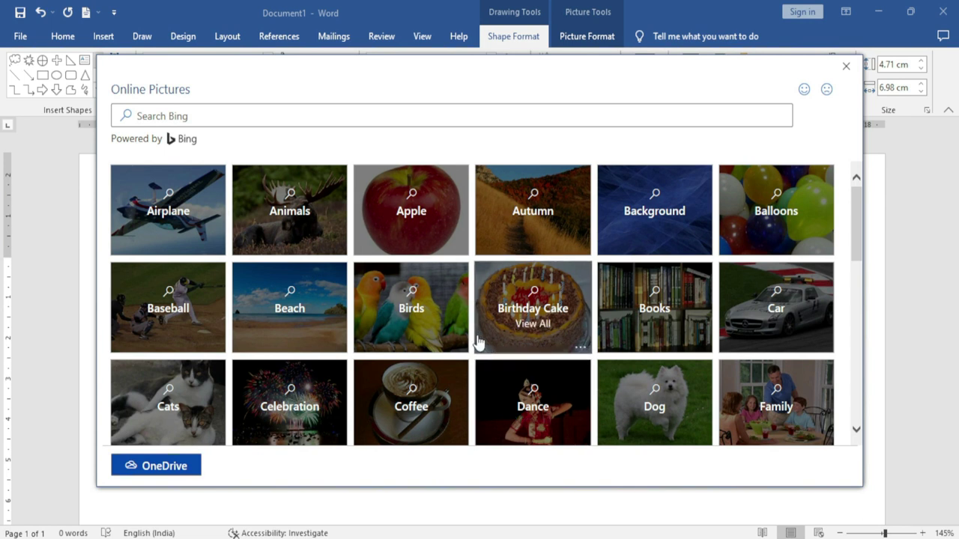
left_click(414, 313)
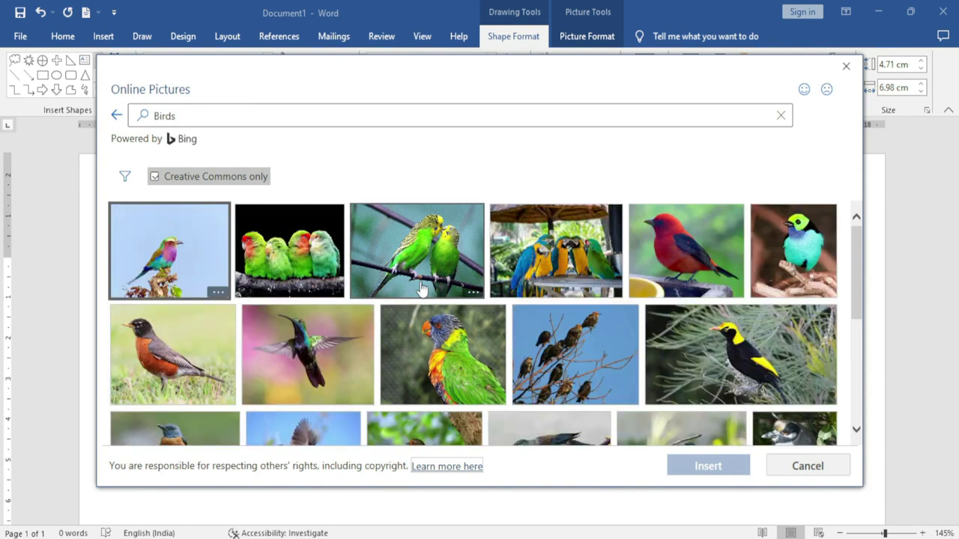
left_click(288, 256)
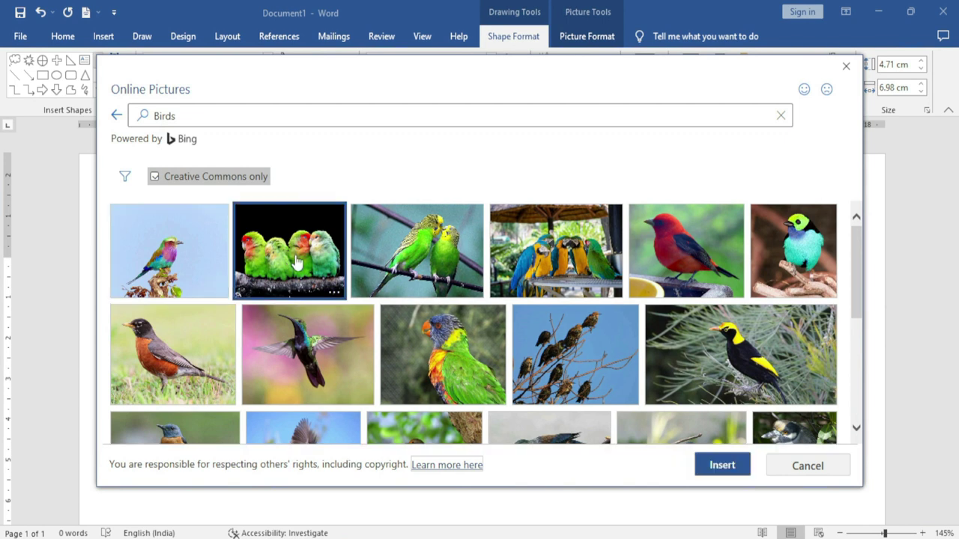
left_click(733, 466)
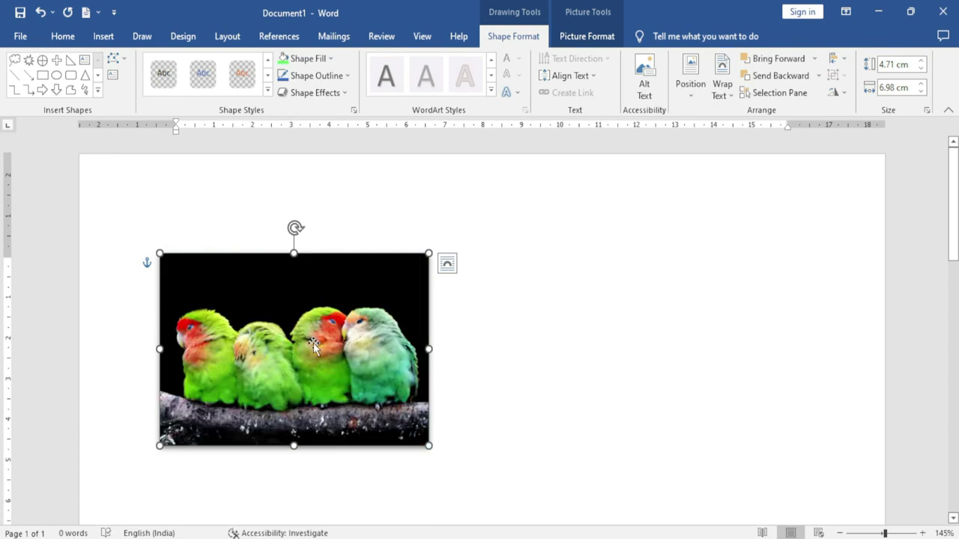
Insert the fingerprint icon from the Body parts icon category.
left_click(334, 63)
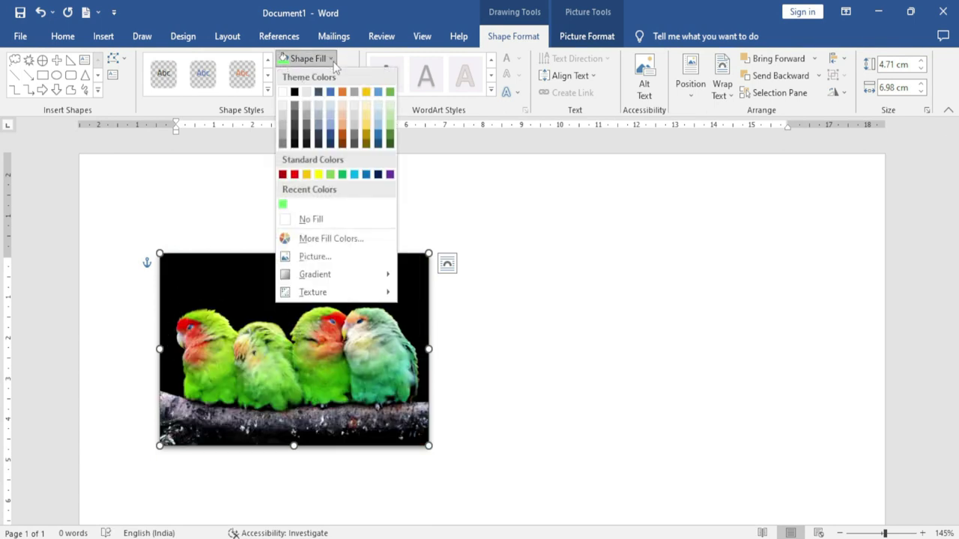
left_click(324, 258)
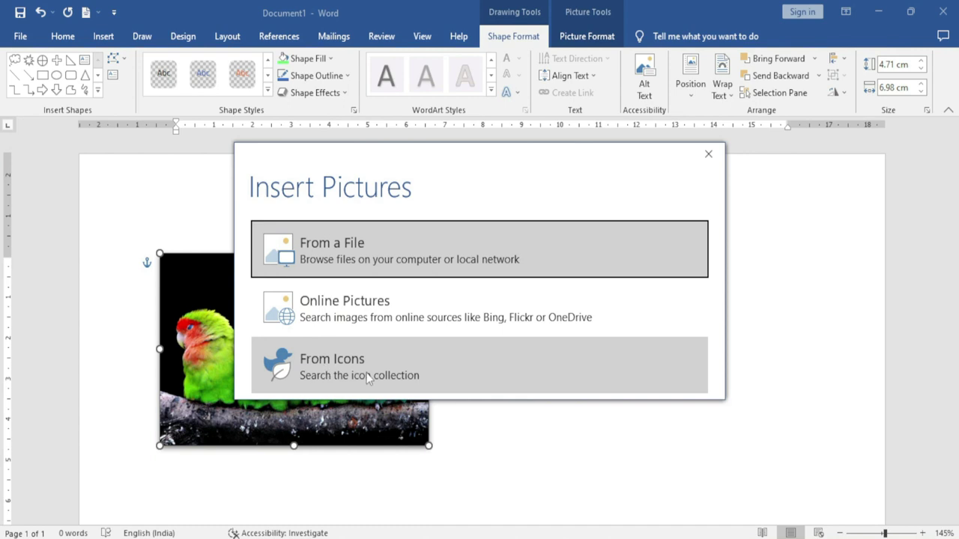
left_click(339, 363)
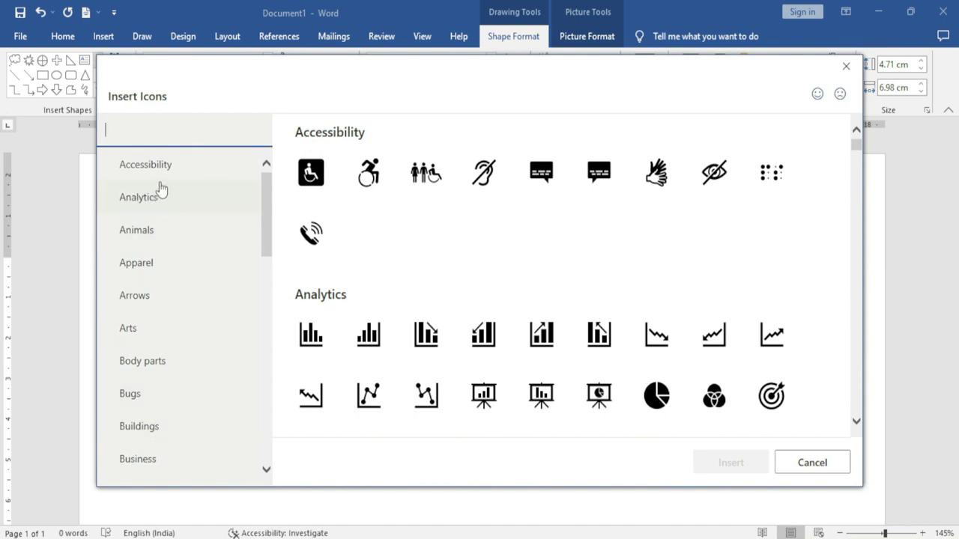
left_click(172, 235)
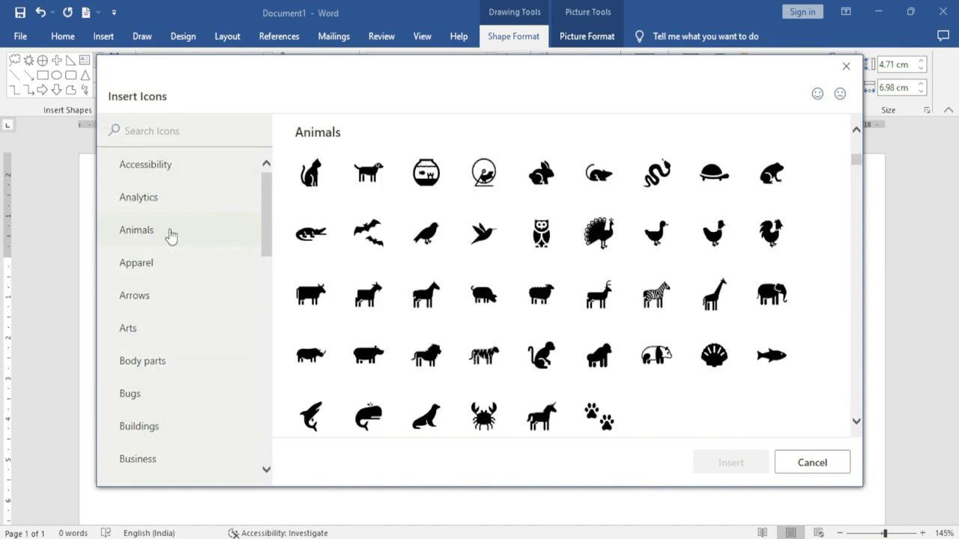
left_click(160, 298)
left_click(154, 332)
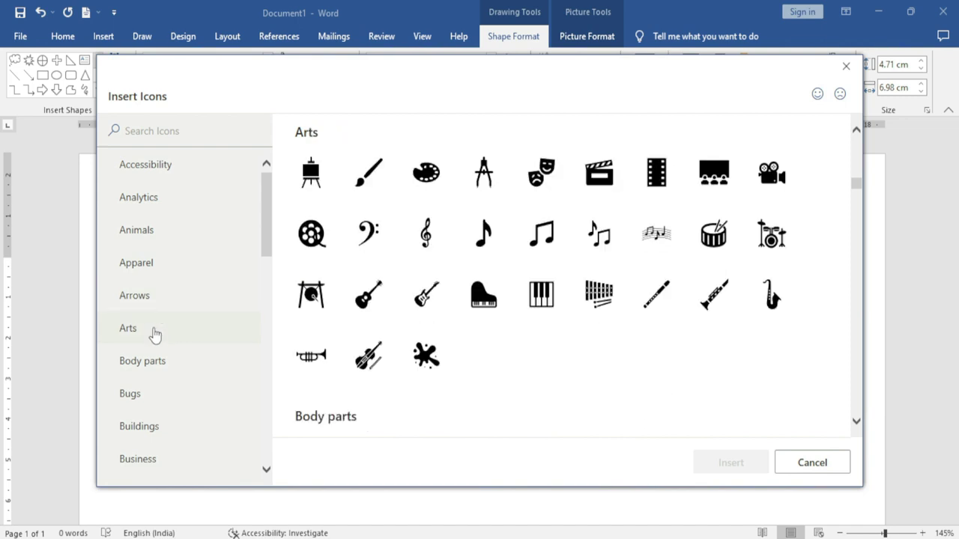
left_click(155, 360)
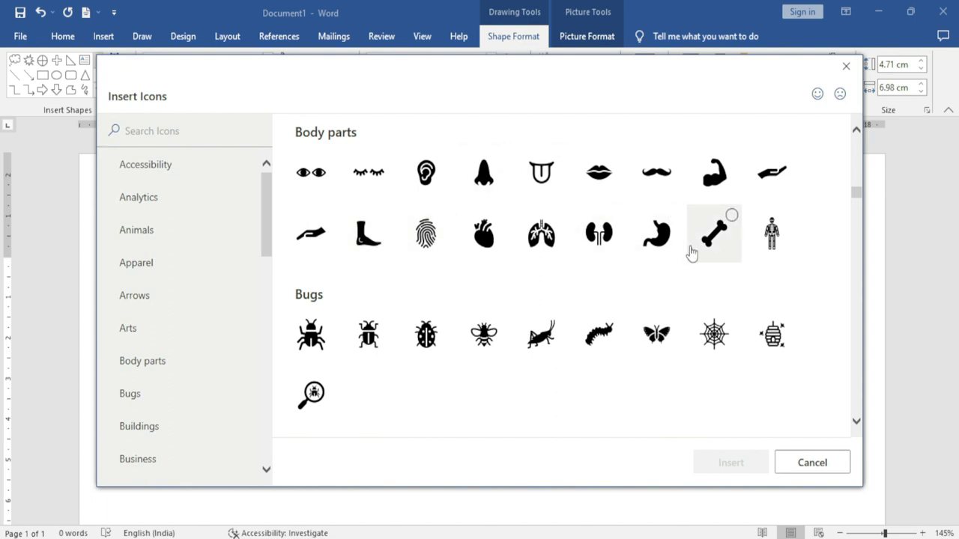
left_click(441, 229)
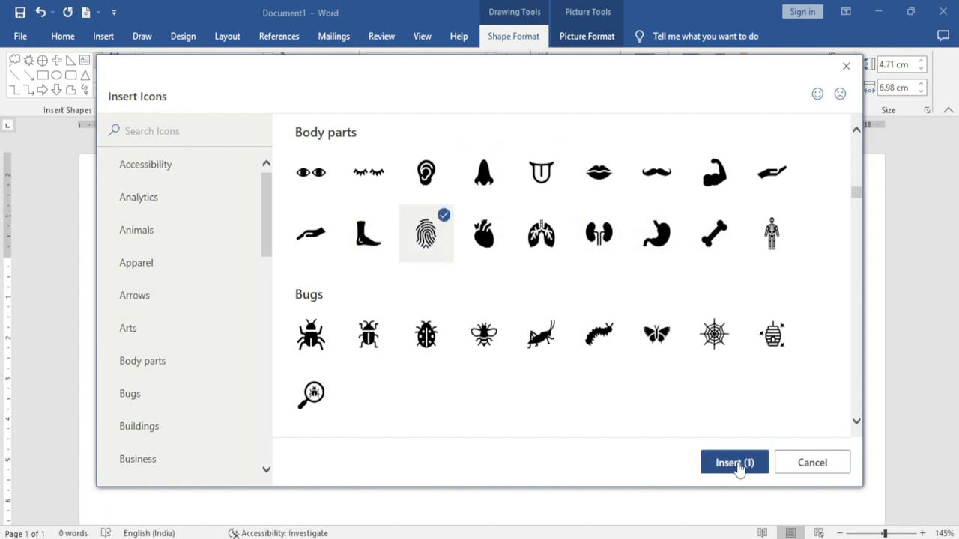
left_click(735, 465)
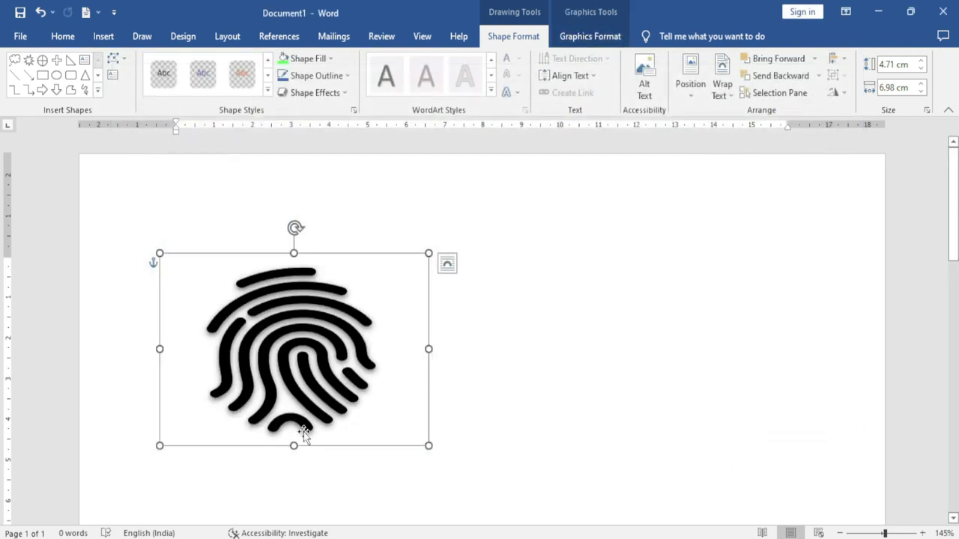
Try a dark blue gradient fill on the graphic, then switch to the Woven mat texture.
left_click(331, 59)
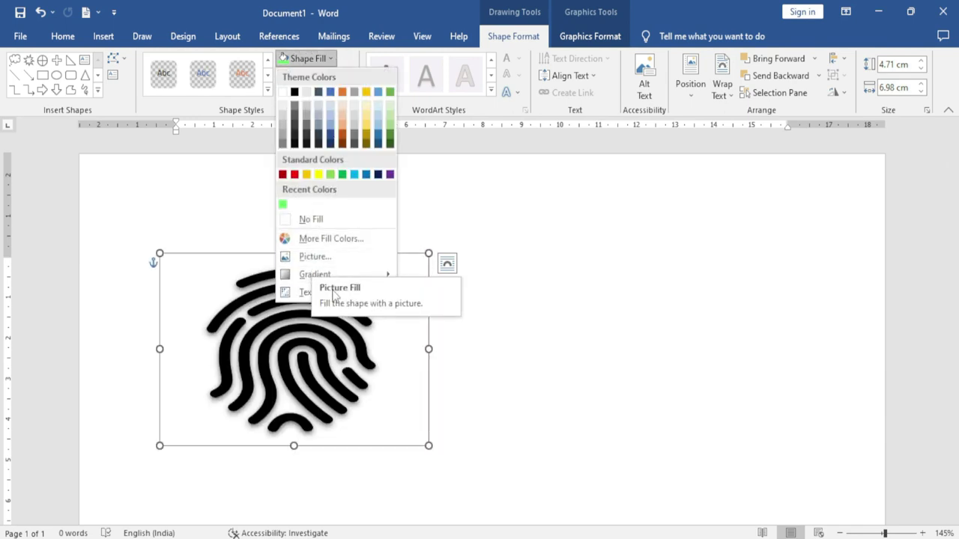
mouse_move(322, 277)
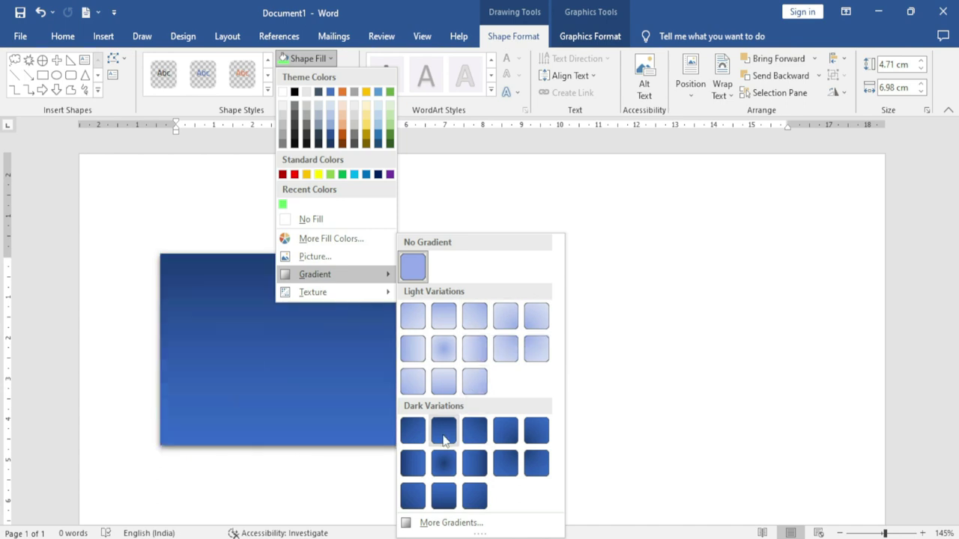
left_click(506, 438)
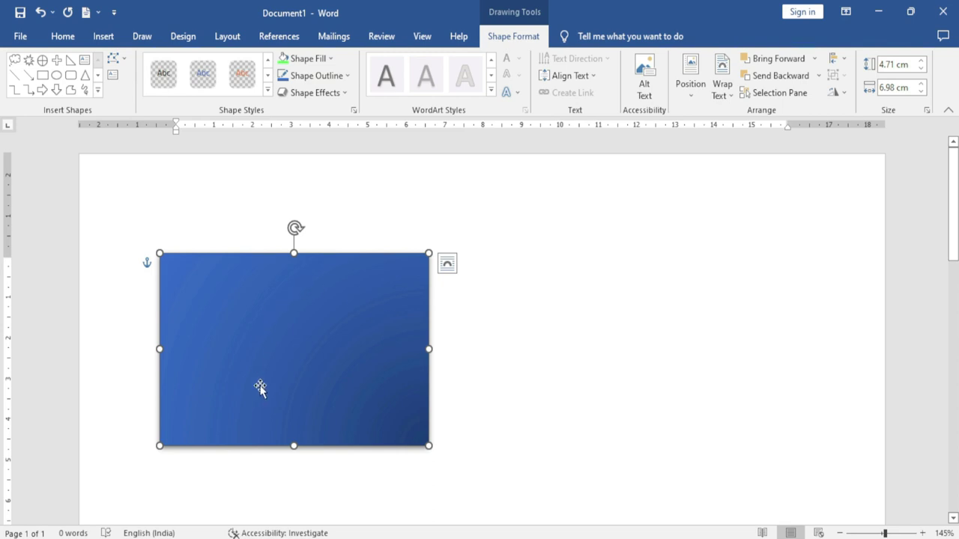
left_click(331, 58)
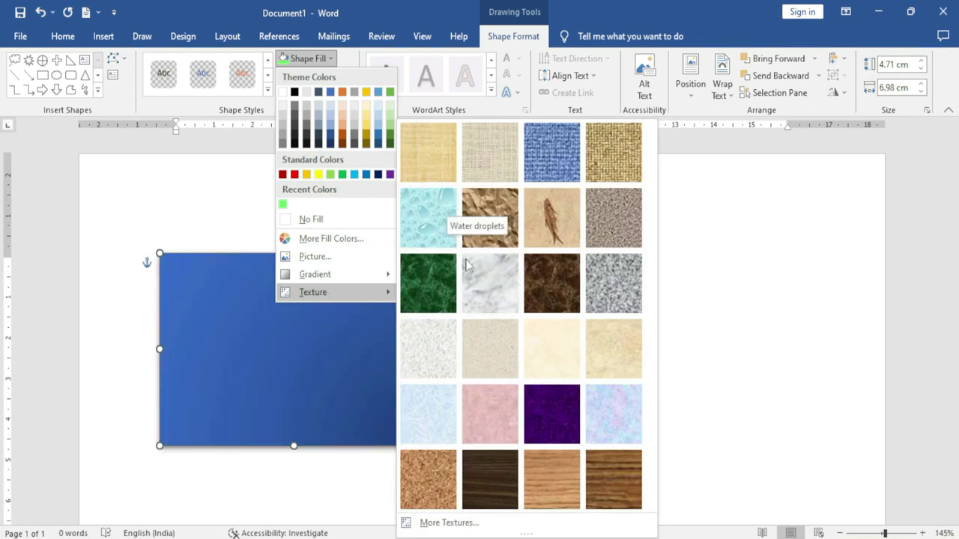
left_click(615, 167)
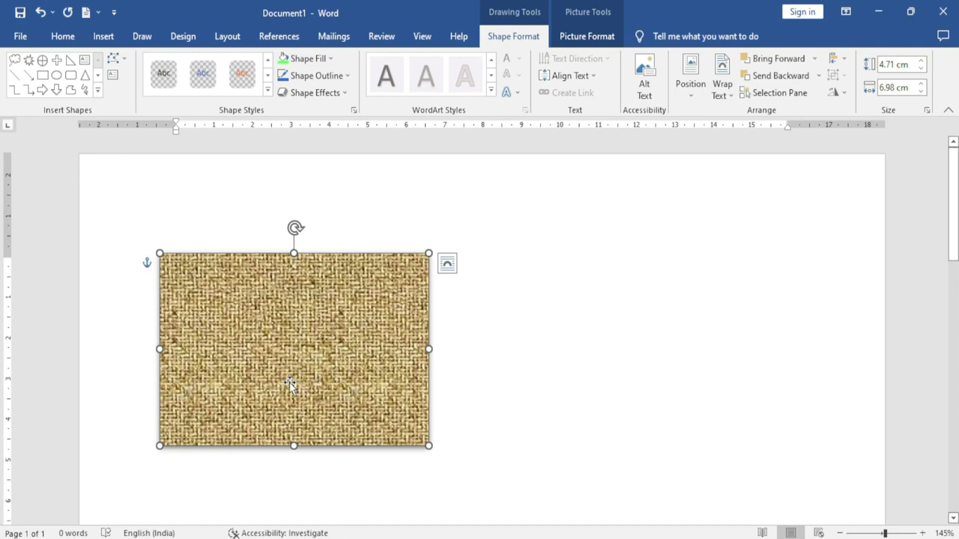
Outline the shape in red, then change the outline to custom pink RGB 247, 161, 206.
left_click(348, 76)
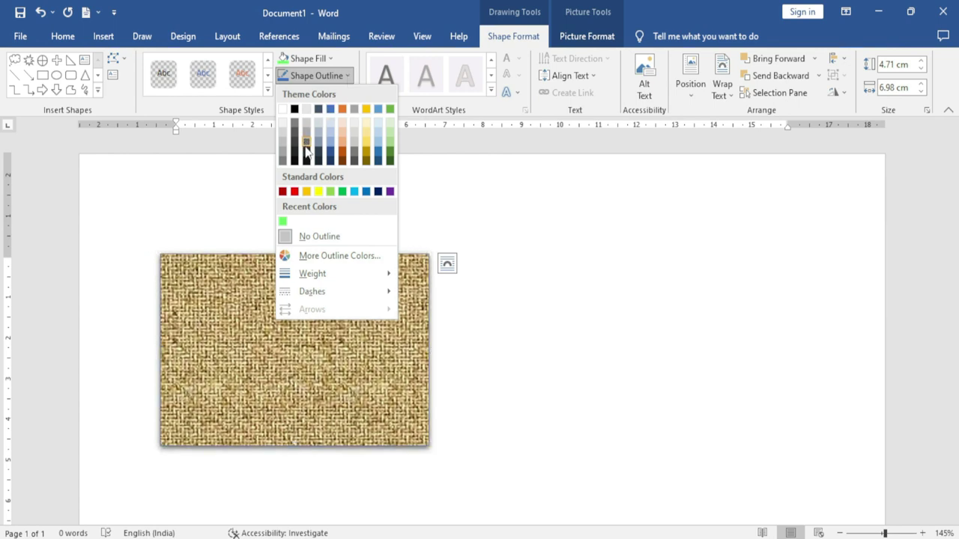
left_click(295, 192)
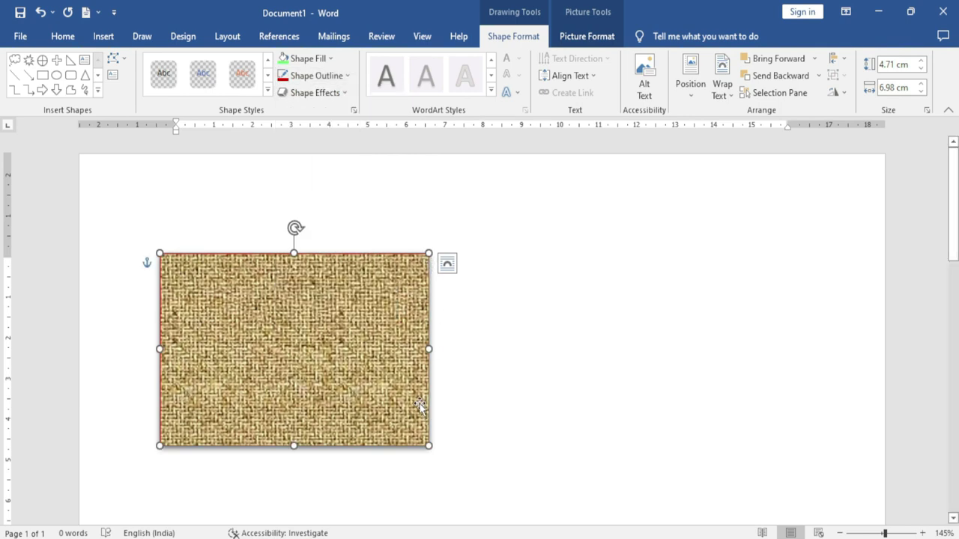
left_click(346, 78)
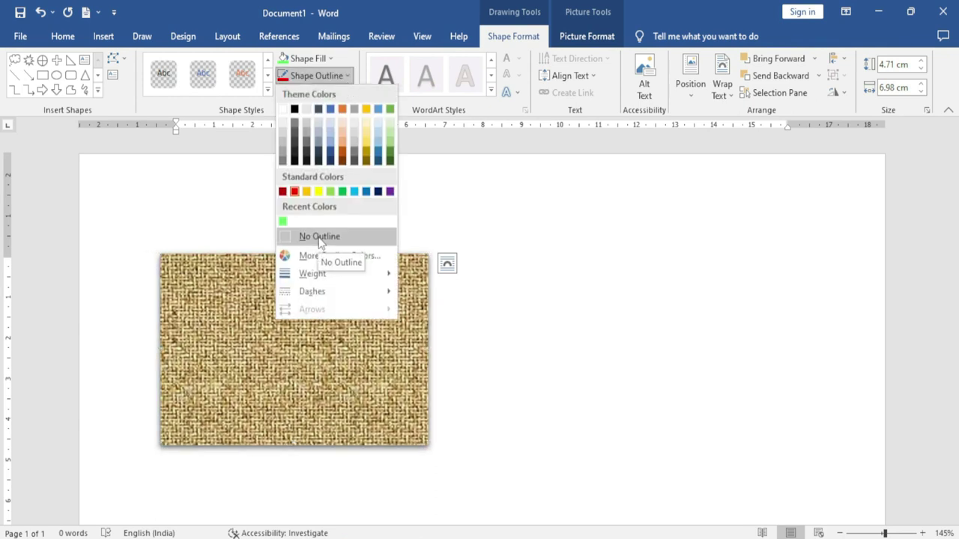
left_click(371, 258)
left_click(424, 238)
left_click(427, 208)
left_click(432, 236)
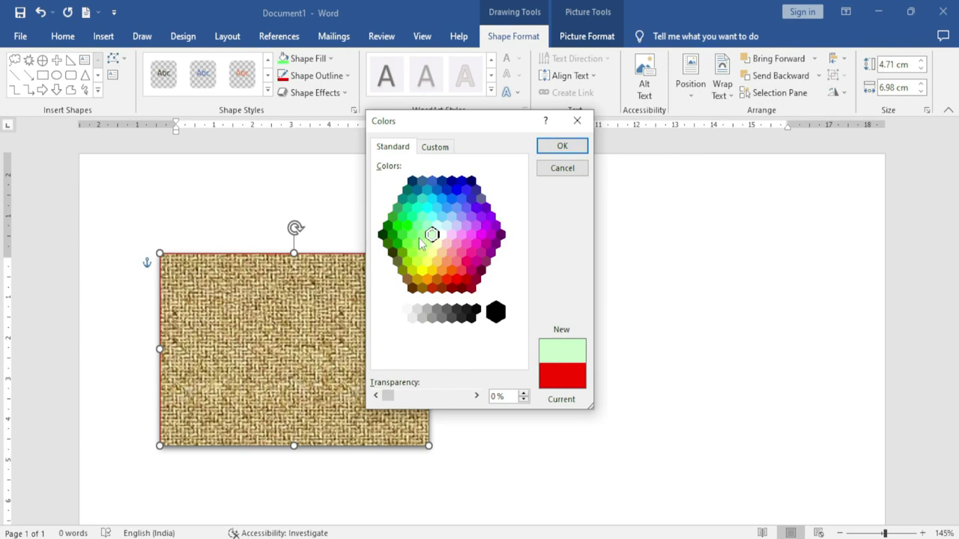
left_click(419, 234)
left_click(442, 148)
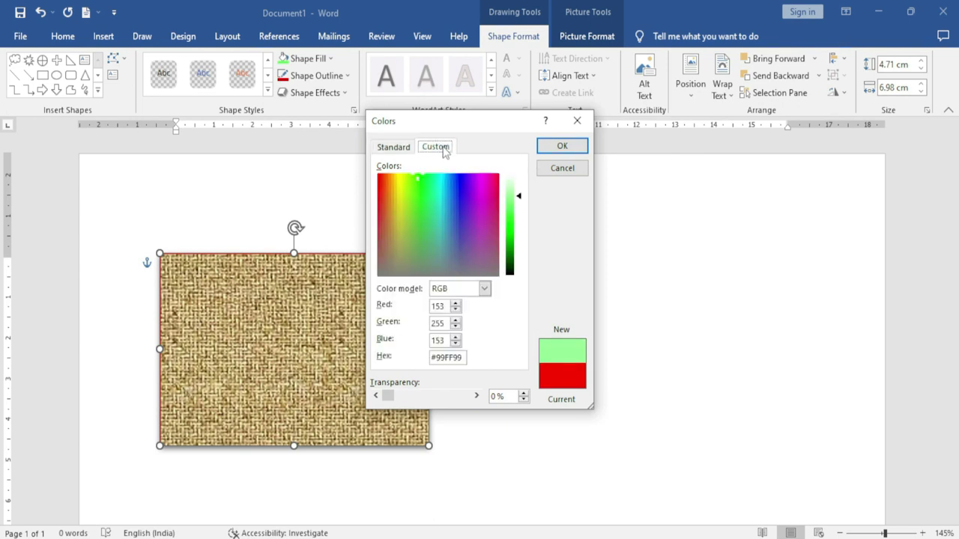
left_click(400, 225)
left_click_drag(481, 186, 487, 187)
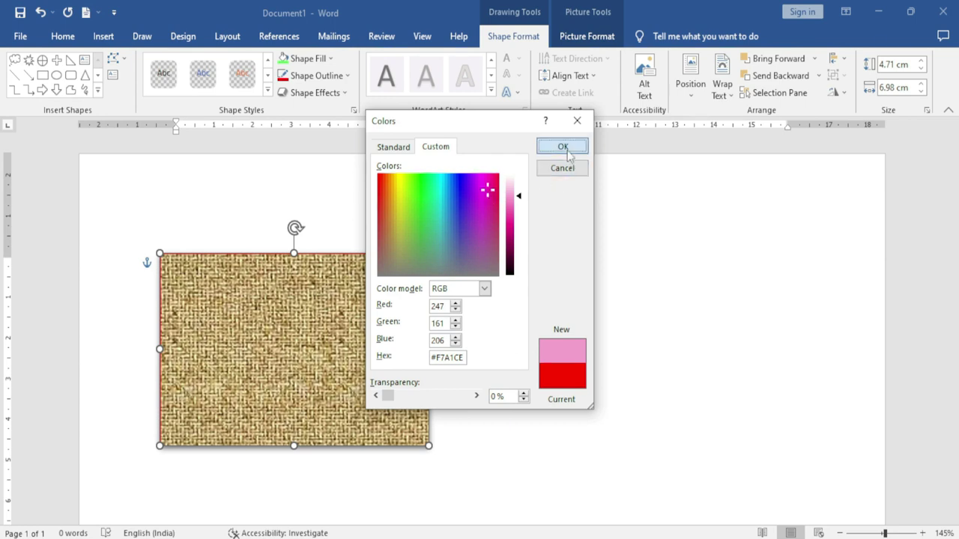
left_click(562, 146)
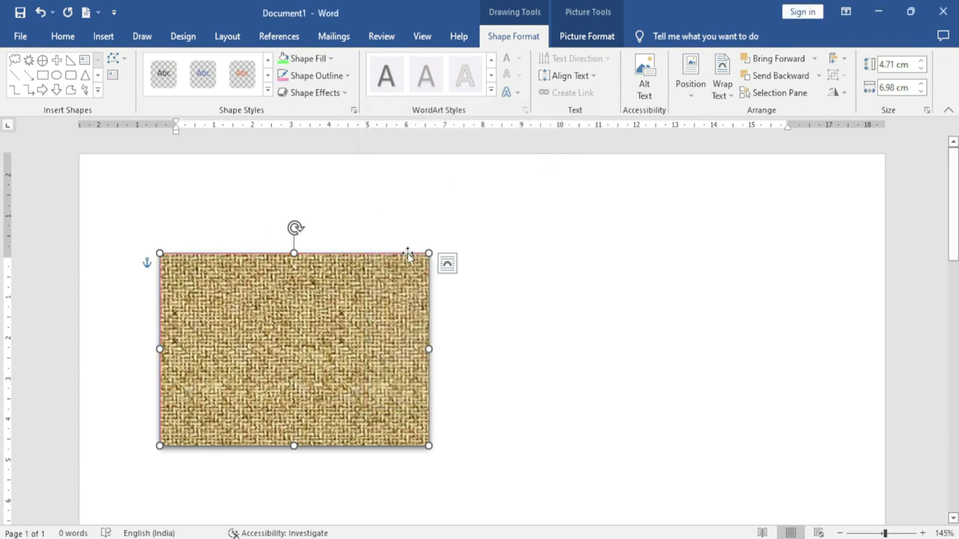
Set the pink outline weight to 3 pt and its line style to Dash.
left_click(348, 75)
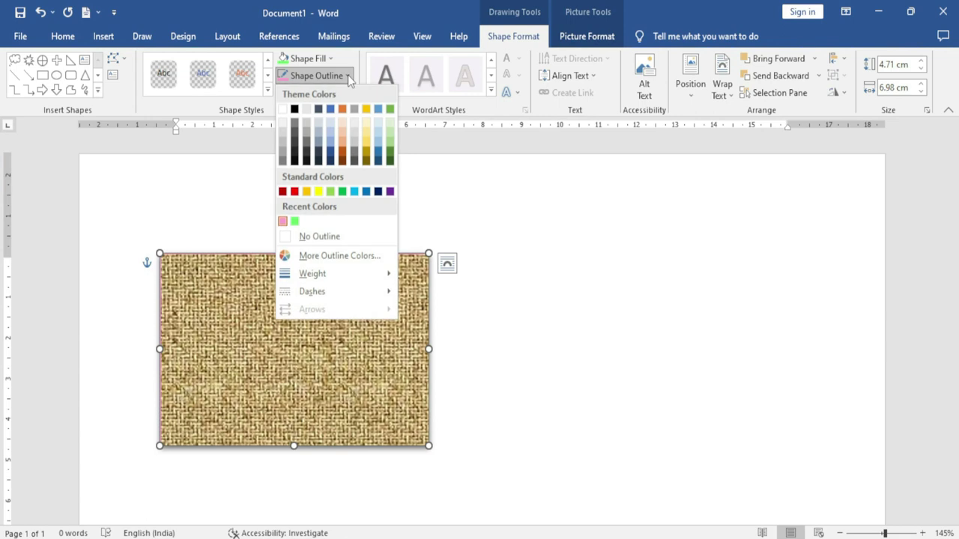
mouse_move(318, 275)
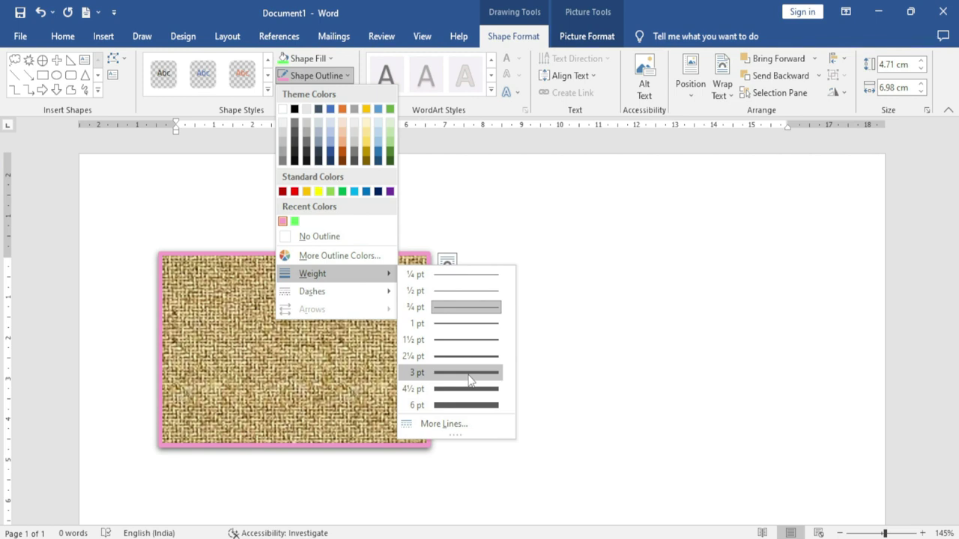
left_click(469, 380)
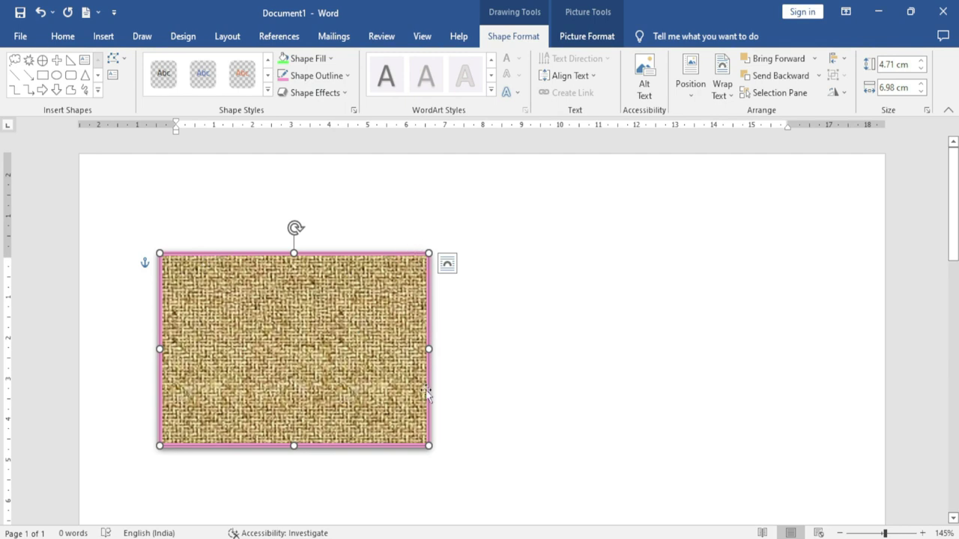
left_click(316, 75)
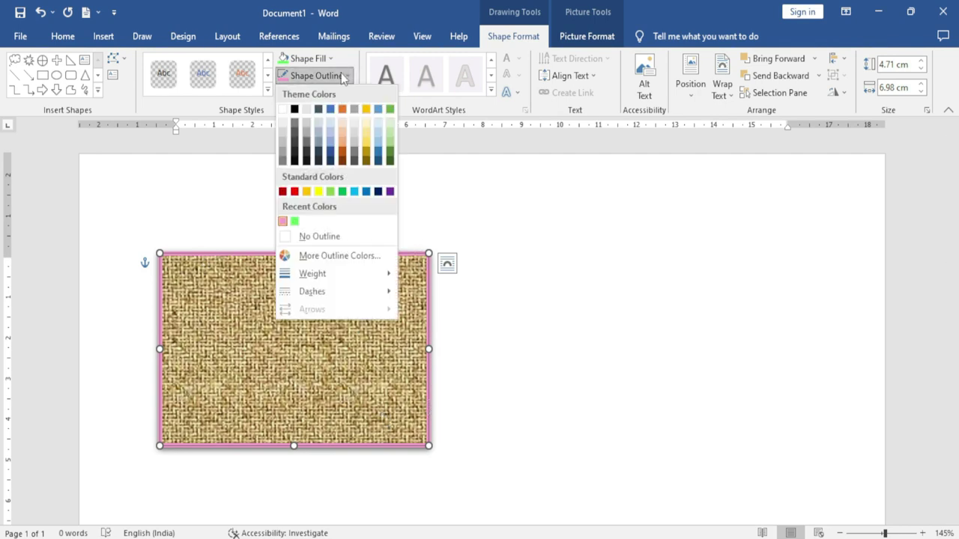
mouse_move(331, 297)
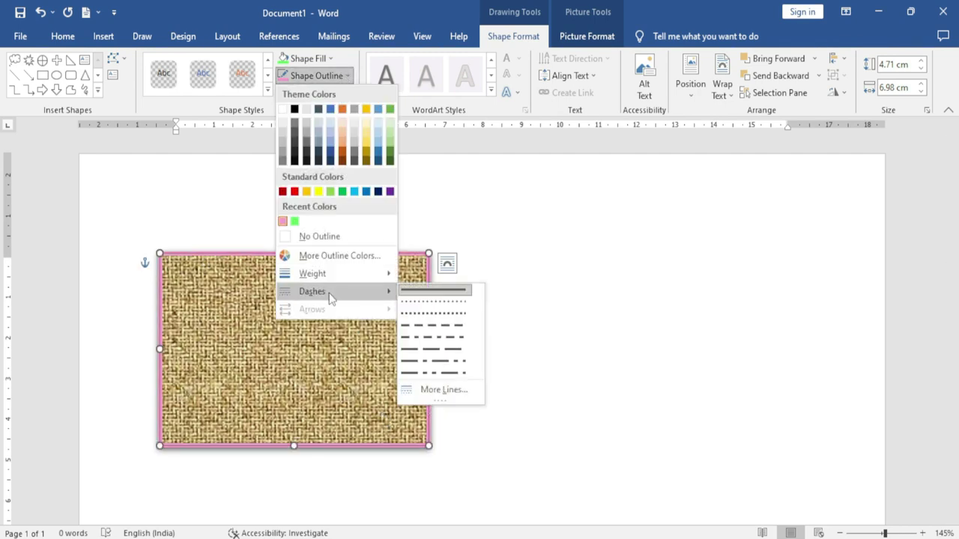
left_click(436, 327)
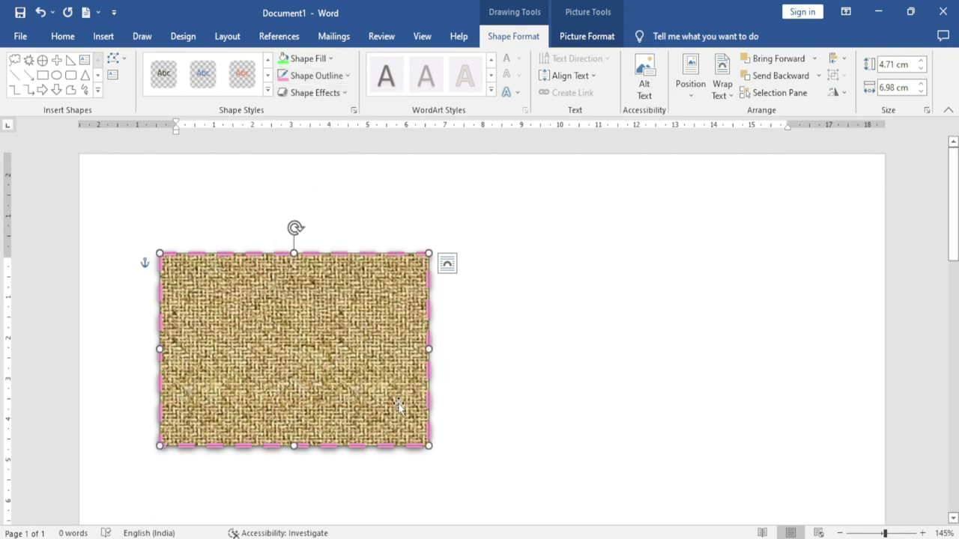
Add a fading reflection beneath the textured shape.
left_click(341, 95)
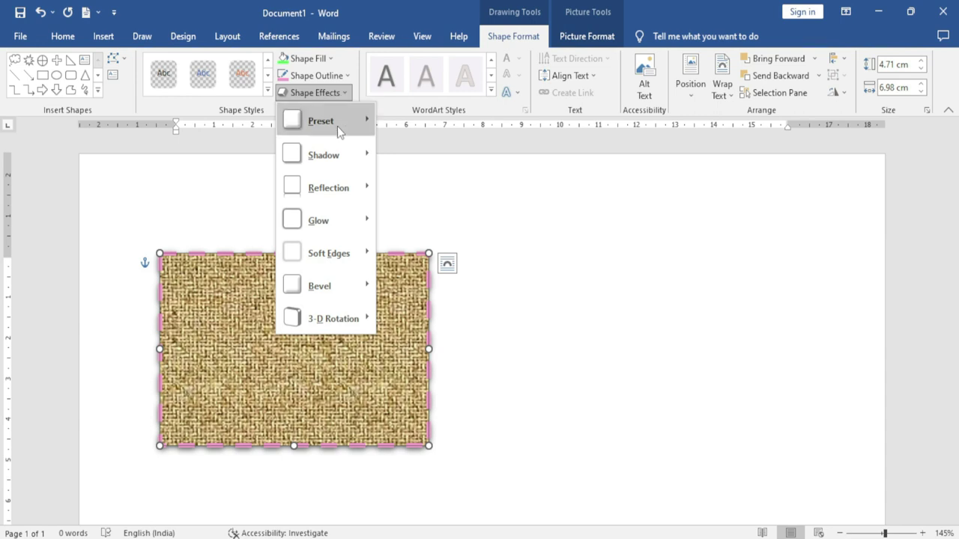
mouse_move(338, 129)
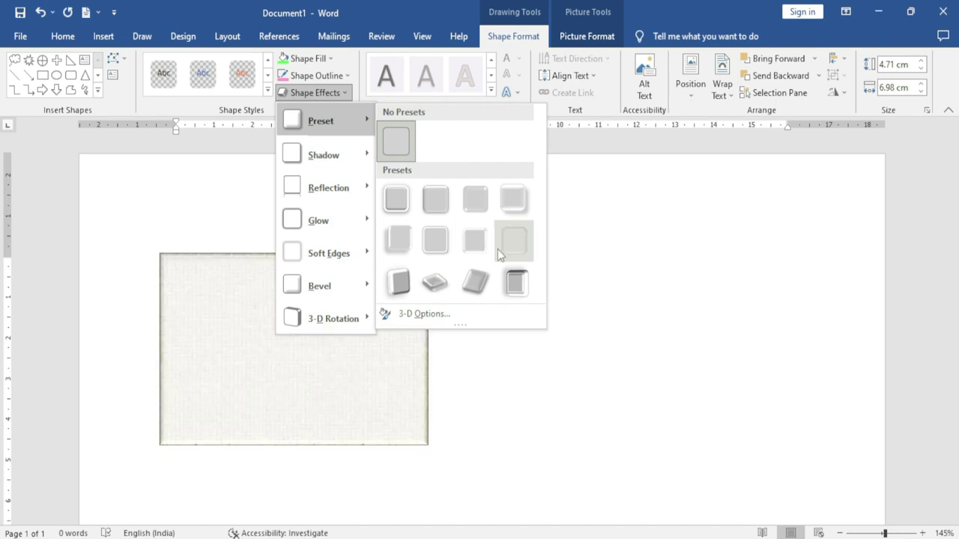
mouse_move(347, 162)
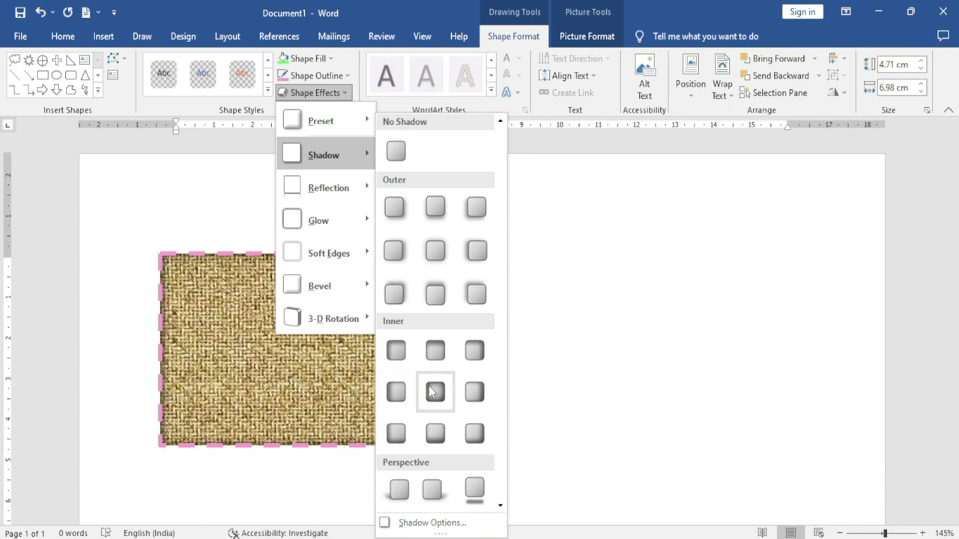
mouse_move(322, 199)
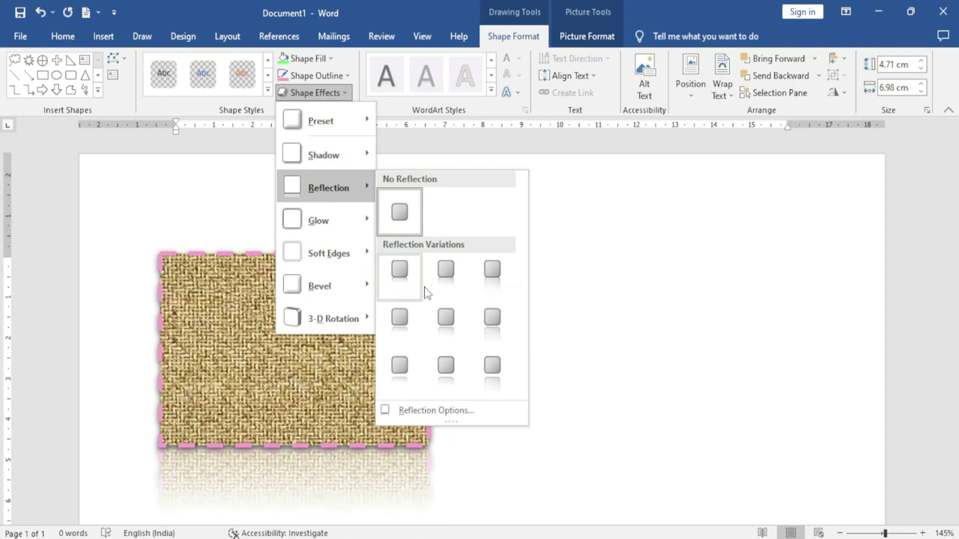
left_click(458, 285)
scroll(498, 417, "down", 4)
scroll(496, 418, "up", 3)
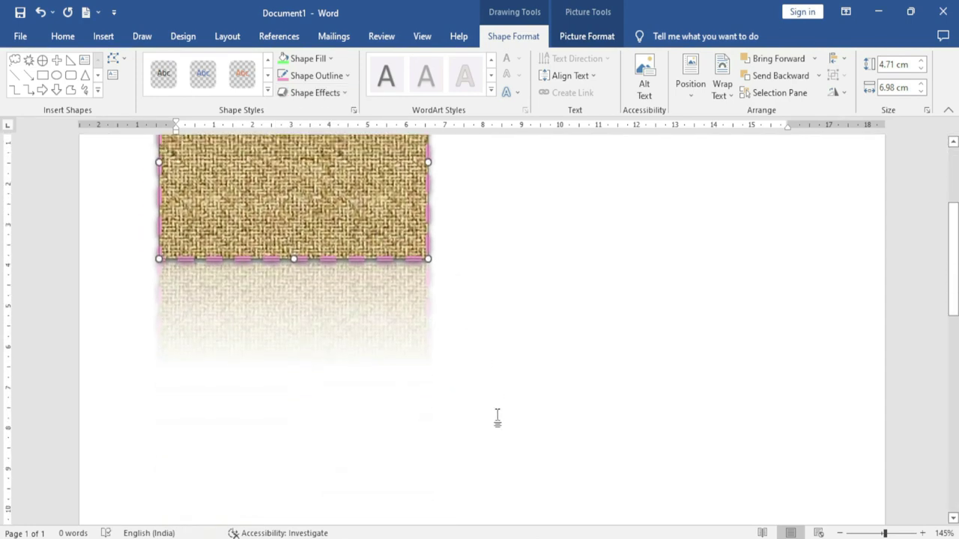
Apply a Parallel 3-D rotation preset to the shape.
left_click(332, 92)
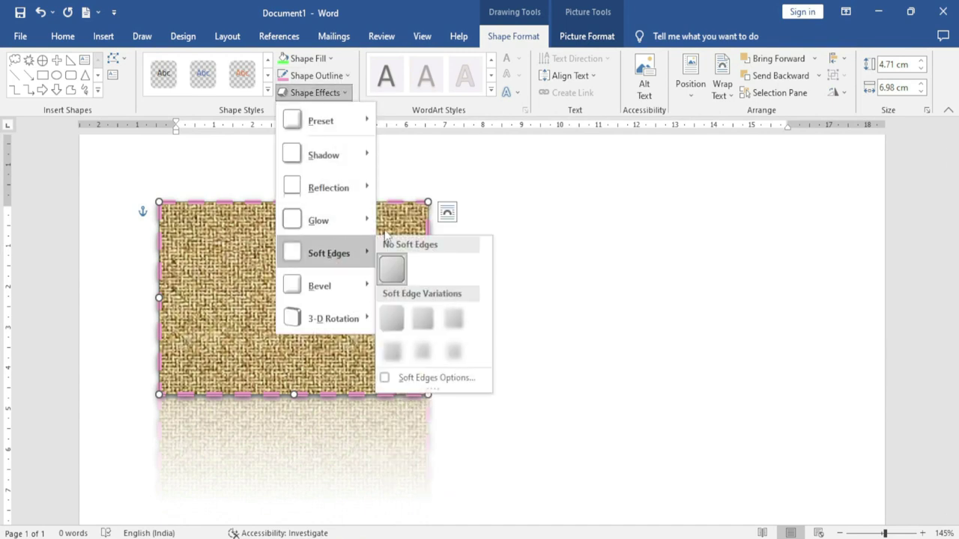
mouse_move(359, 218)
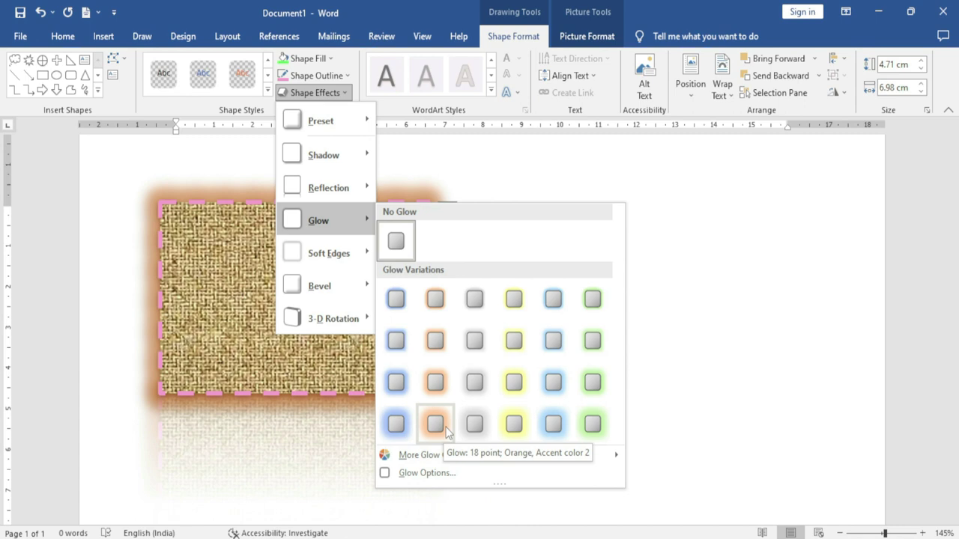
mouse_move(355, 254)
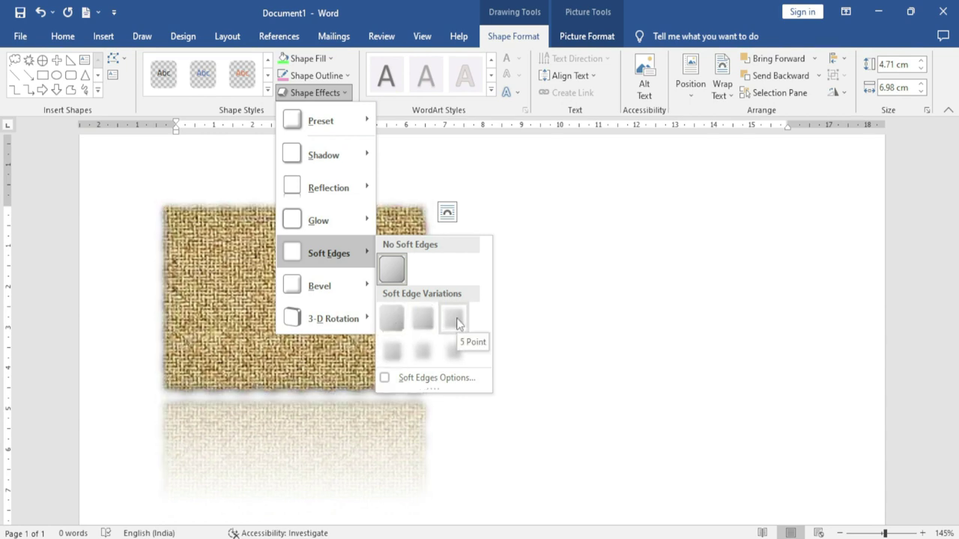
mouse_move(368, 284)
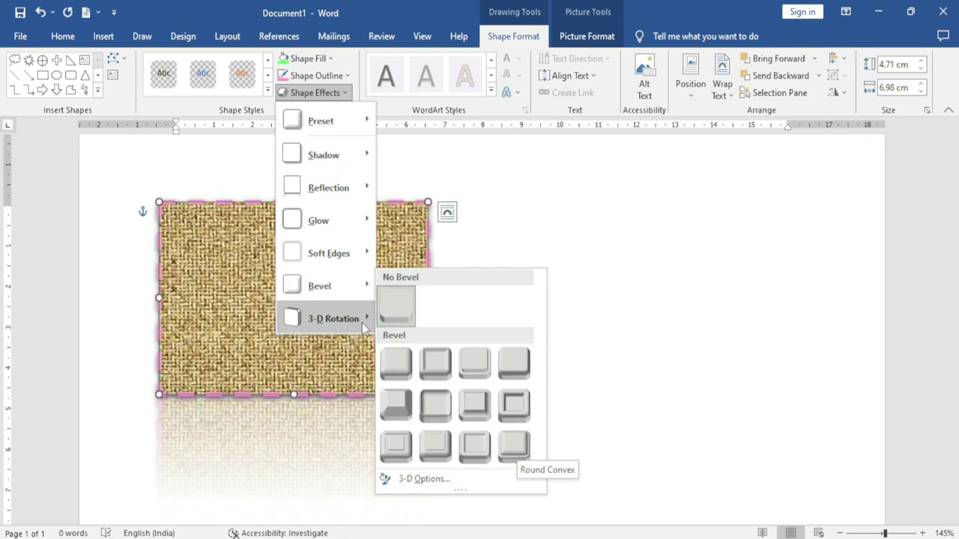
mouse_move(362, 322)
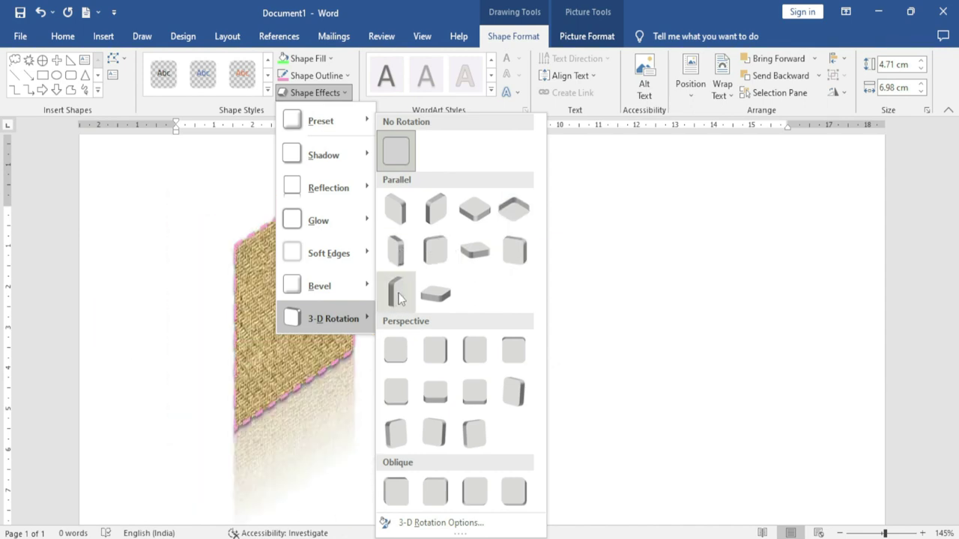
left_click(439, 296)
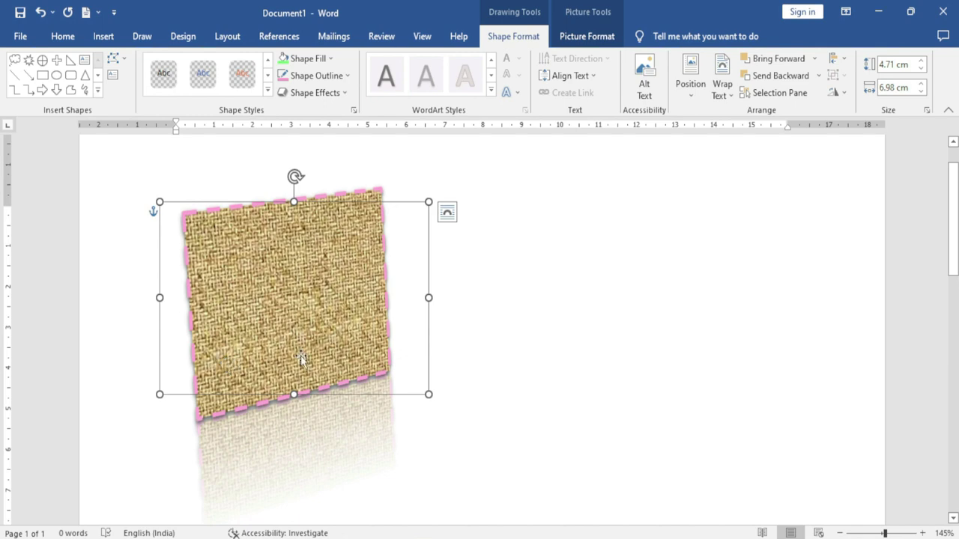
Add text inside the shape, typing 'ujghjghjghjghj' and then undoing the typing.
right_click(277, 282)
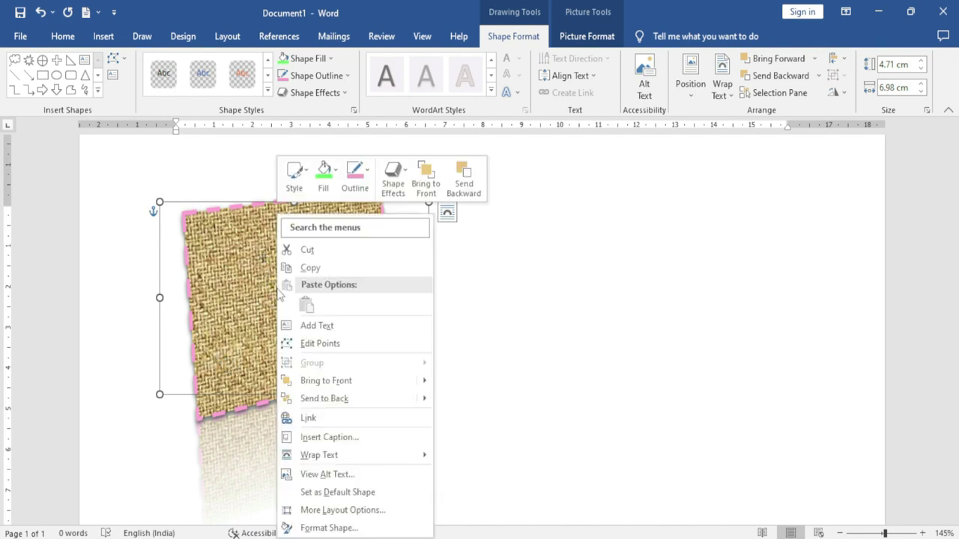
left_click(346, 328)
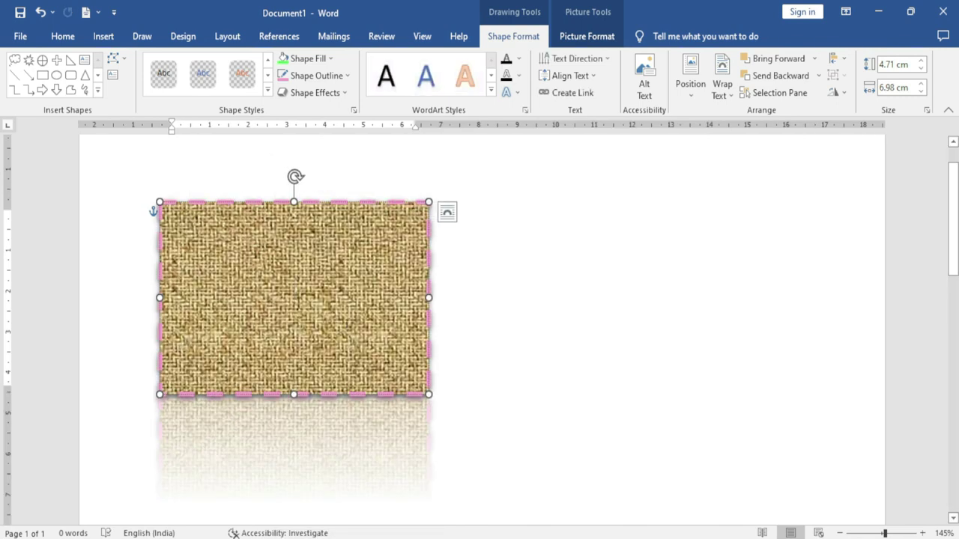
type("ujghjghjghjghj")
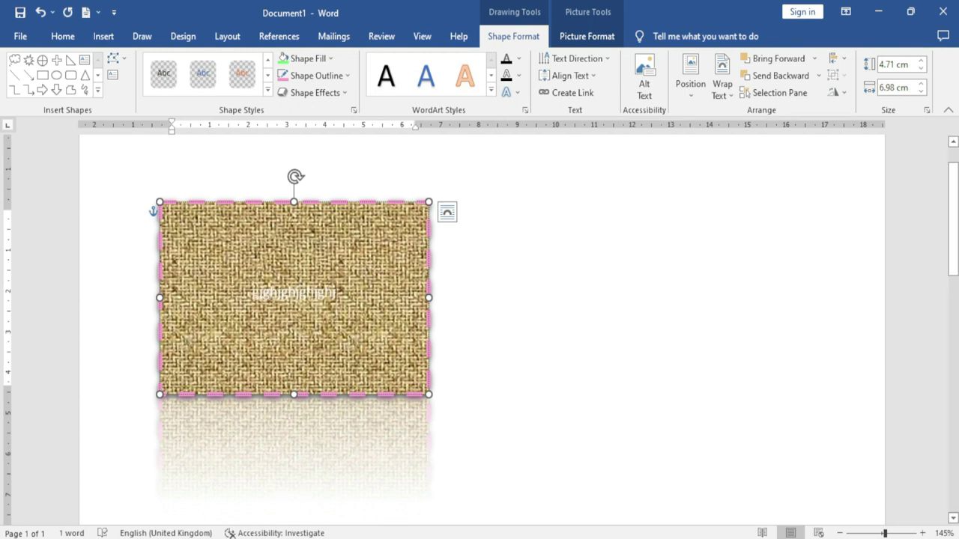
key("ctrl+z")
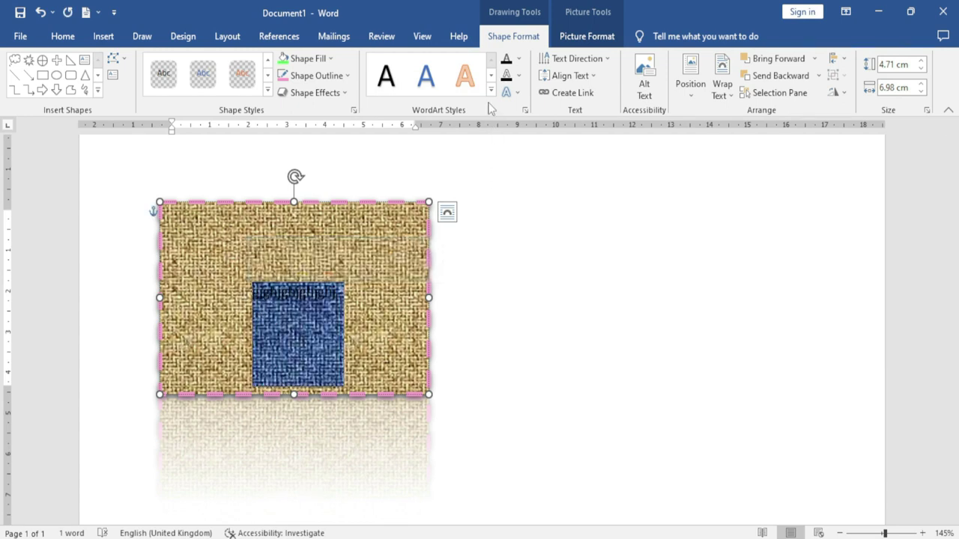
Apply a light blue outlined WordArt style to the shape's text and reselect it.
left_click(492, 90)
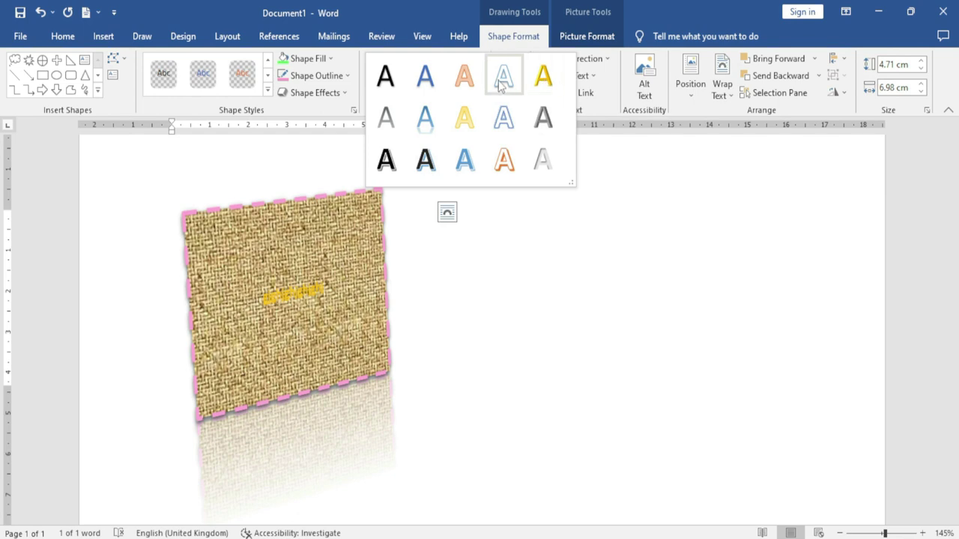
left_click(465, 161)
left_click(492, 353)
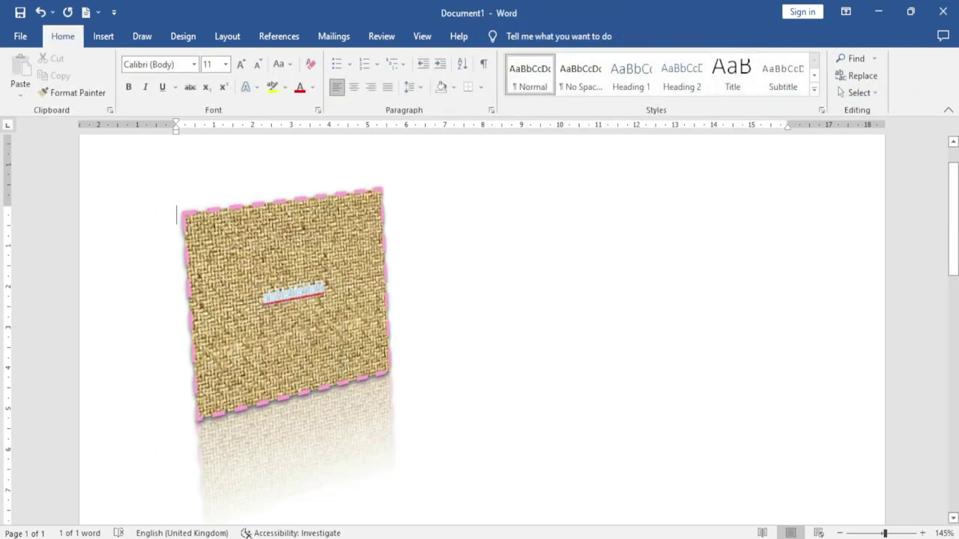
double_click(288, 300)
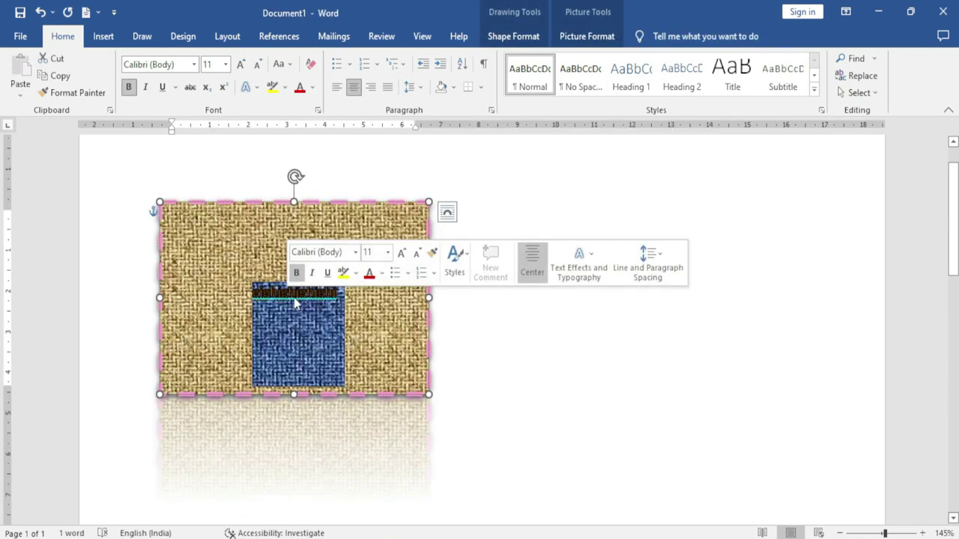
key("Escape")
key("Escape")
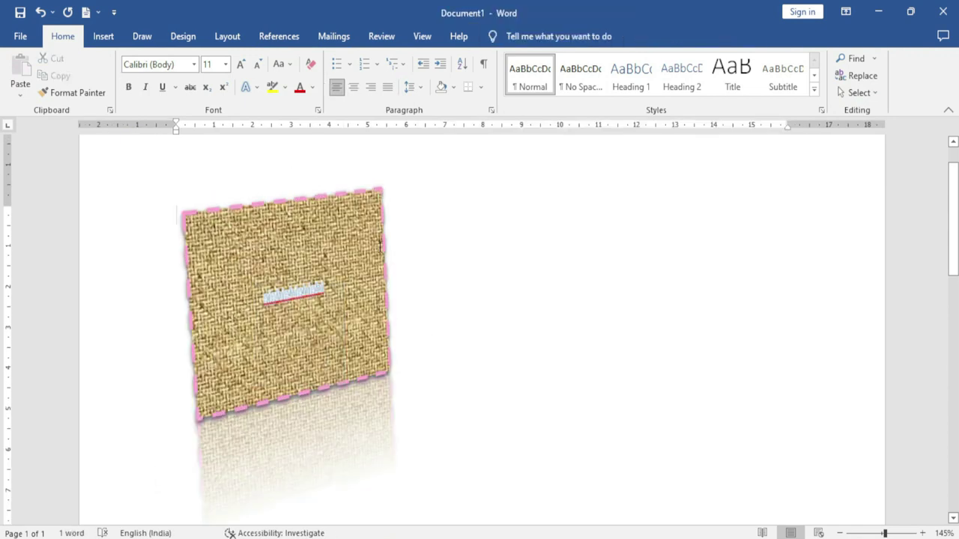
double_click(362, 225)
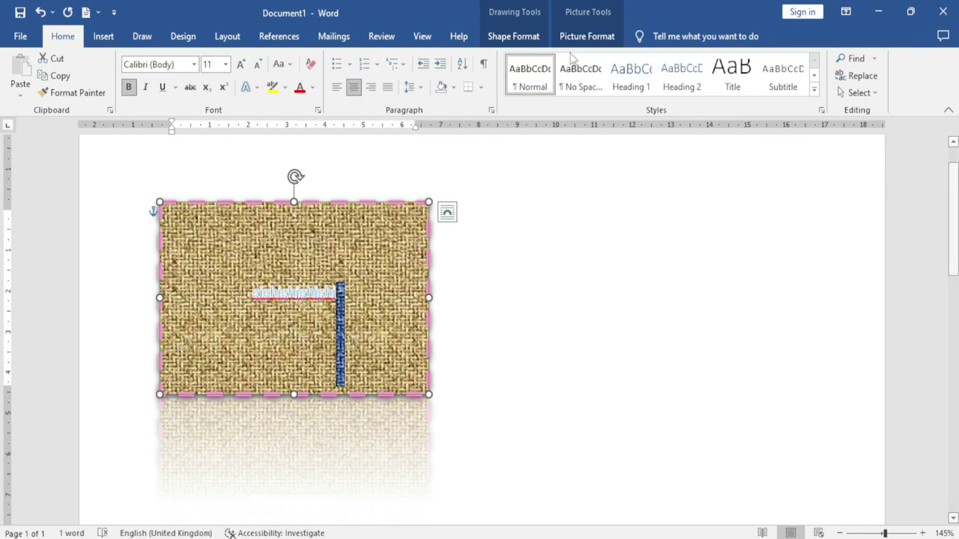
left_click(532, 36)
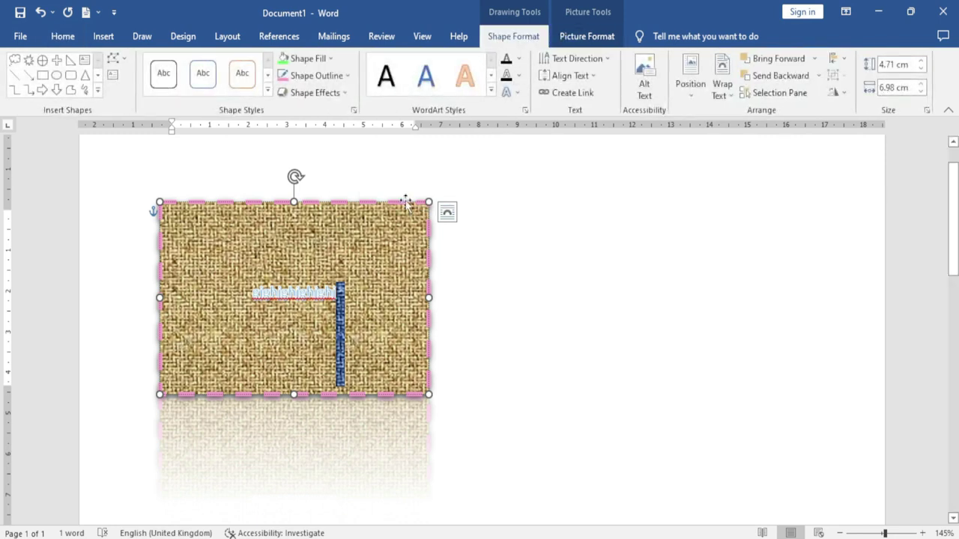
Select the WordArt line of text and zoom in on the shape.
left_click(519, 59)
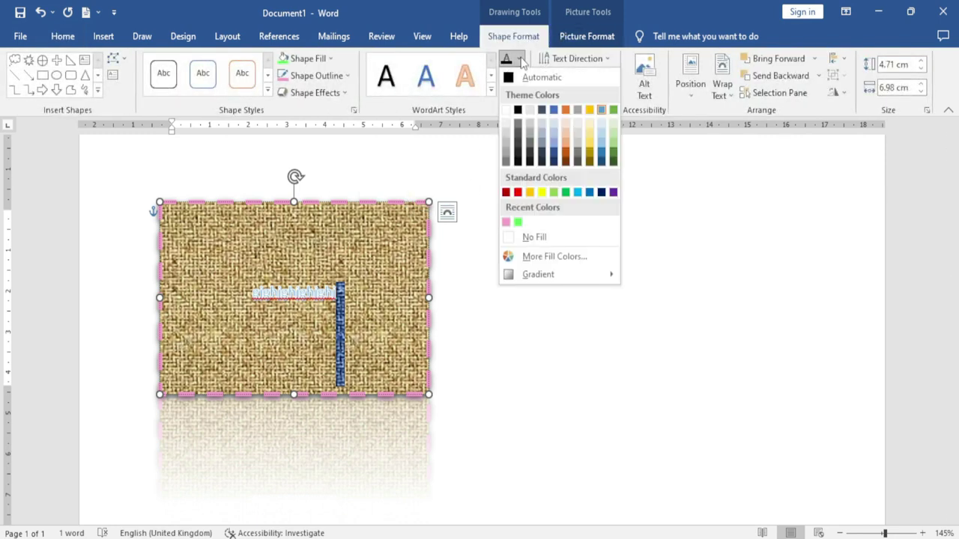
left_click(296, 298)
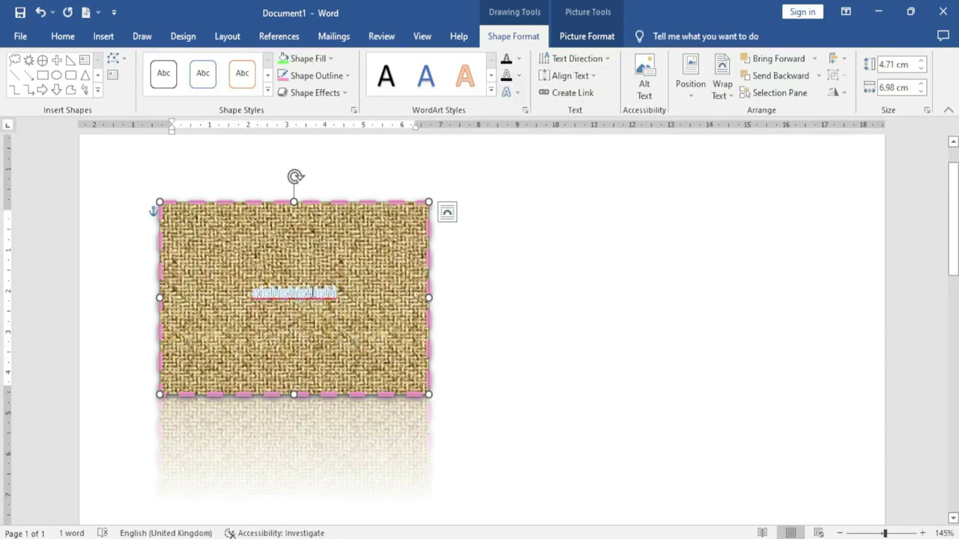
left_click_drag(341, 295, 252, 294)
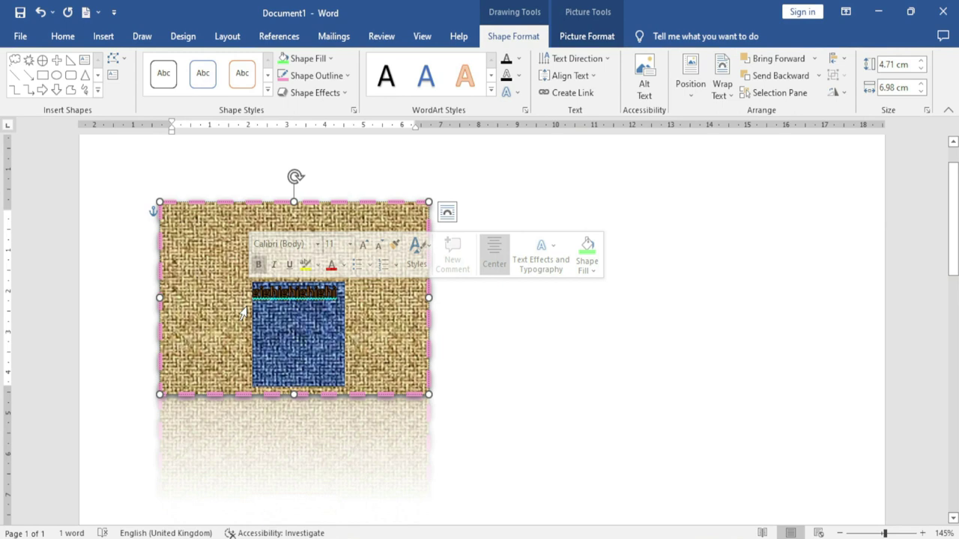
left_click(922, 533)
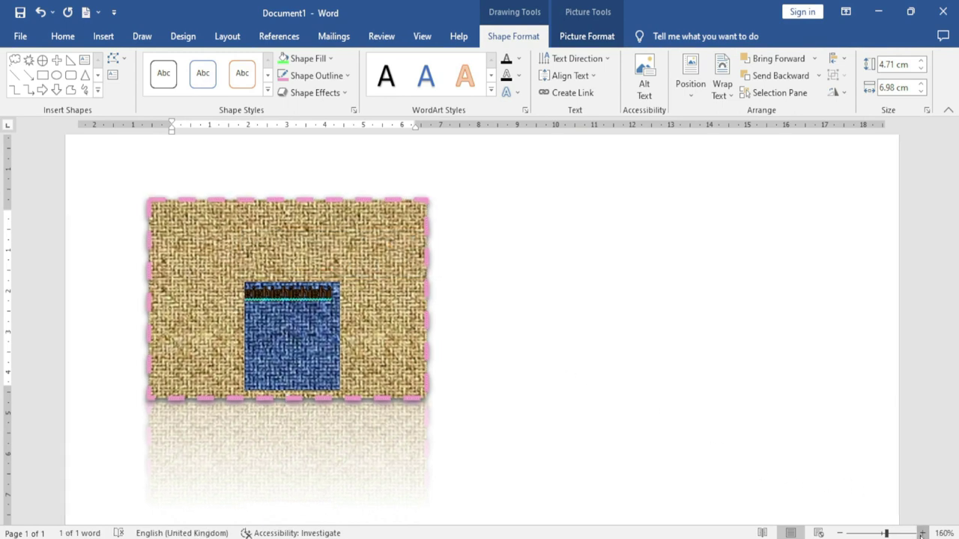
left_click(921, 533)
left_click(921, 533)
left_click(922, 534)
left_click(921, 533)
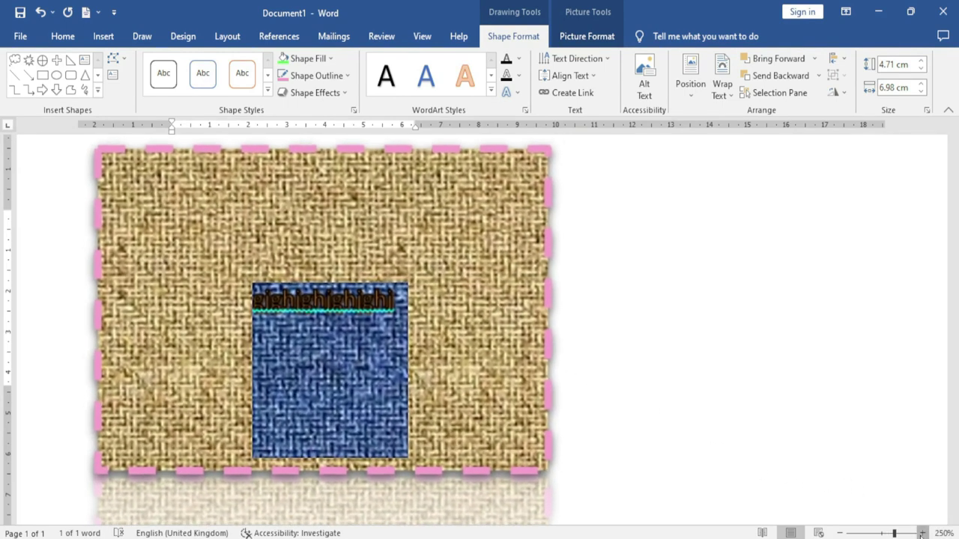
left_click(921, 533)
left_click(367, 359)
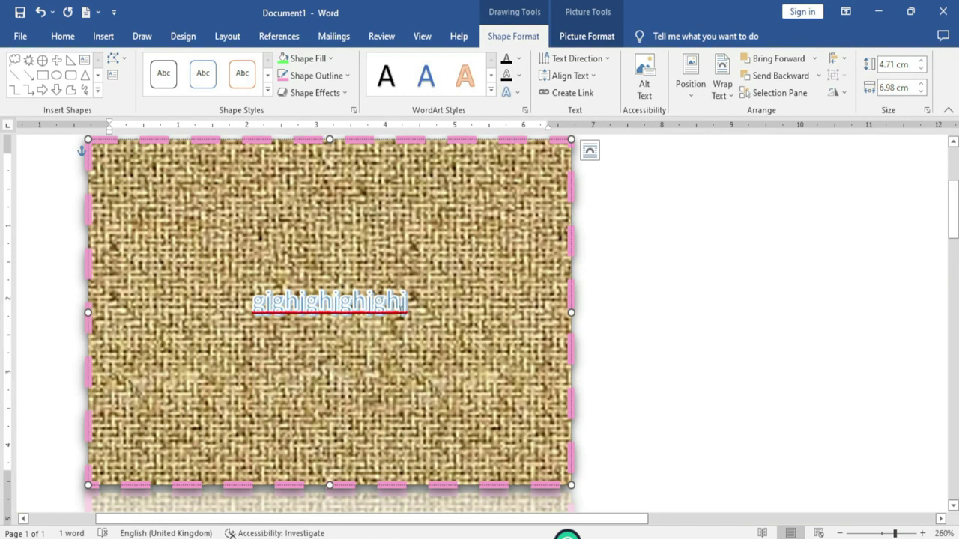
double_click(329, 301)
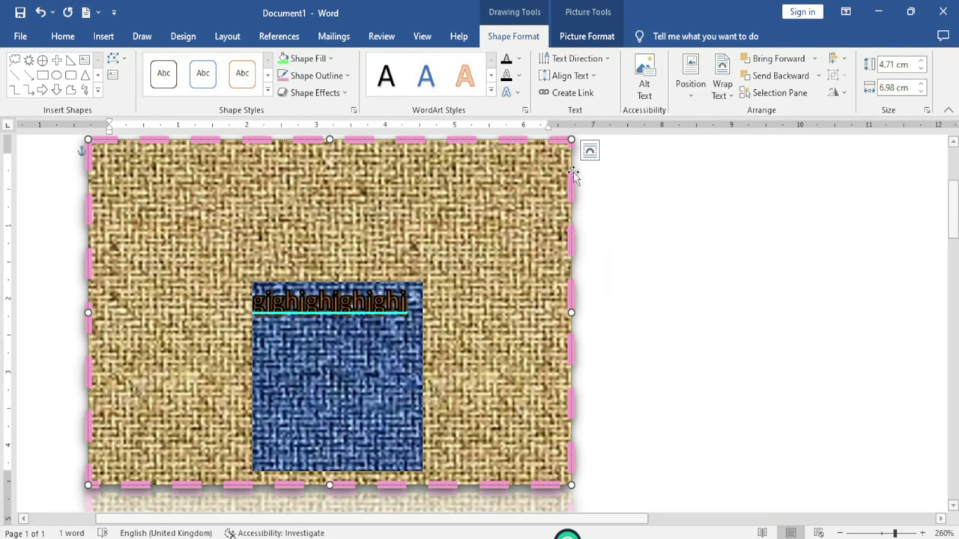
Change the WordArt text fill to a custom cyan colour.
left_click(519, 60)
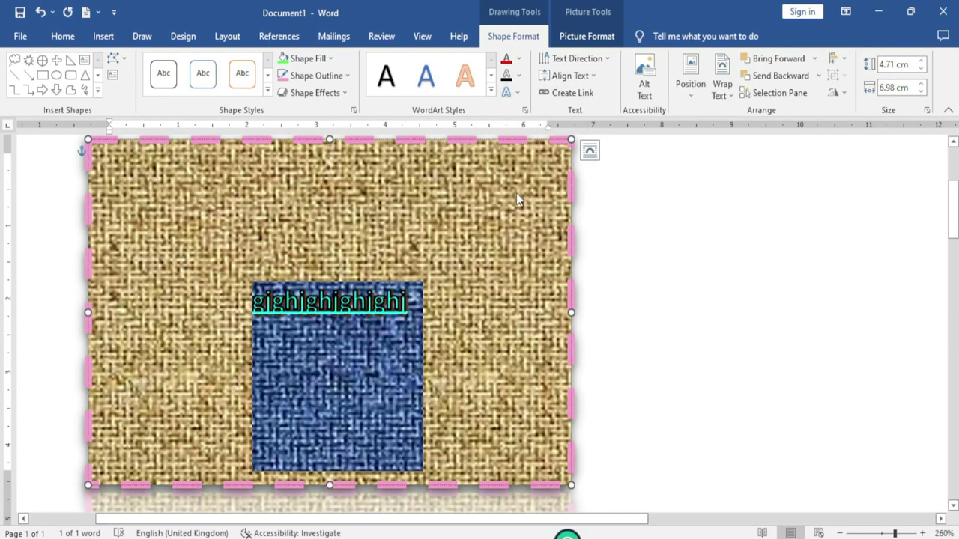
left_click(518, 59)
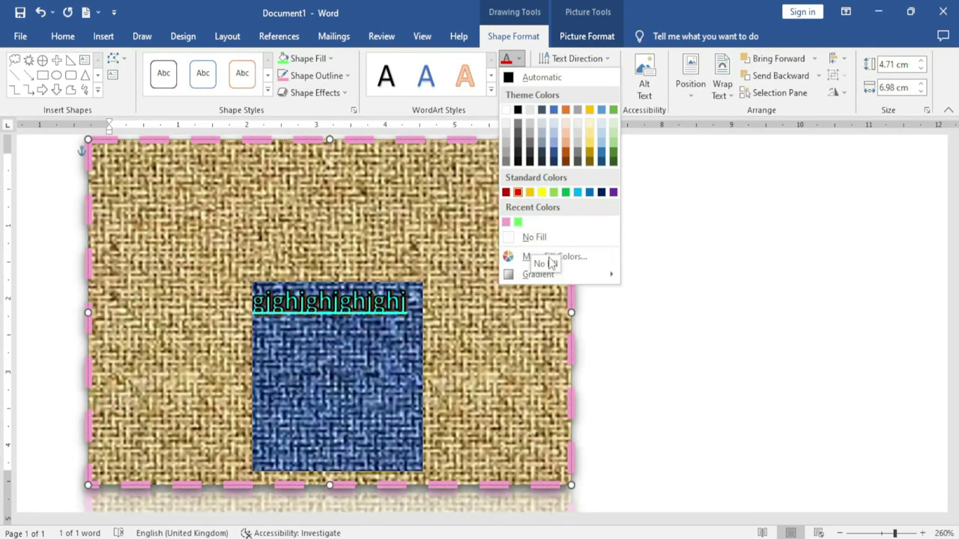
left_click(588, 257)
left_click(456, 239)
left_click(431, 233)
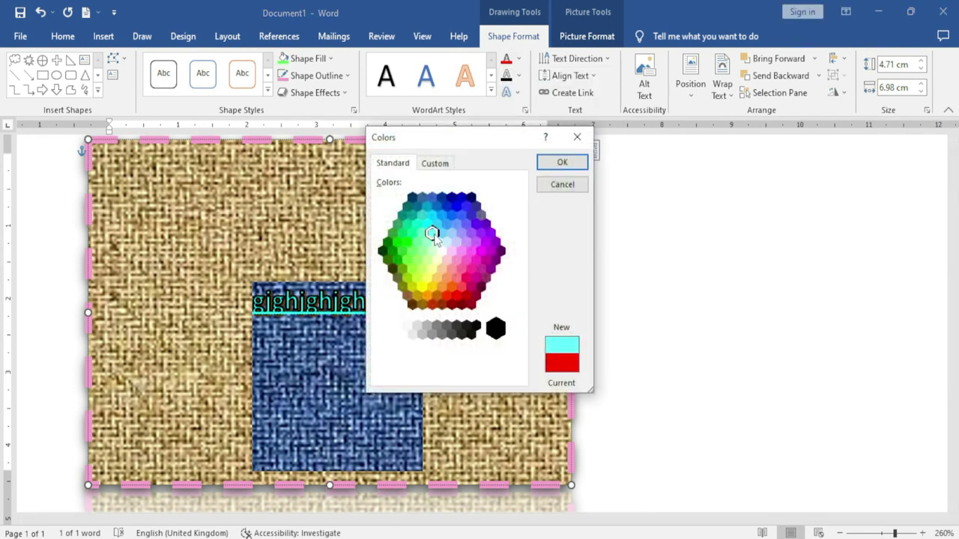
left_click(565, 166)
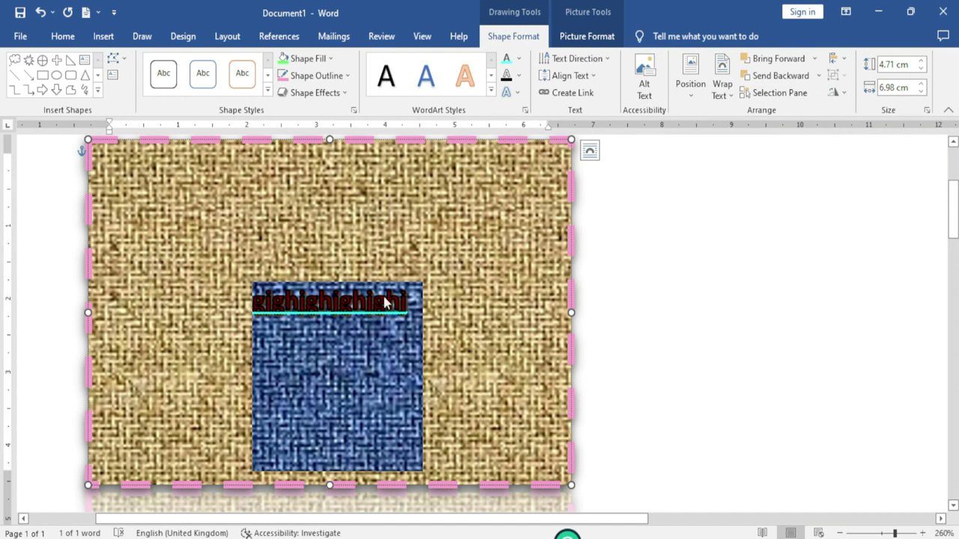
Review the text fill and outline, then warp the WordArt text with the Arch transform.
left_click(519, 59)
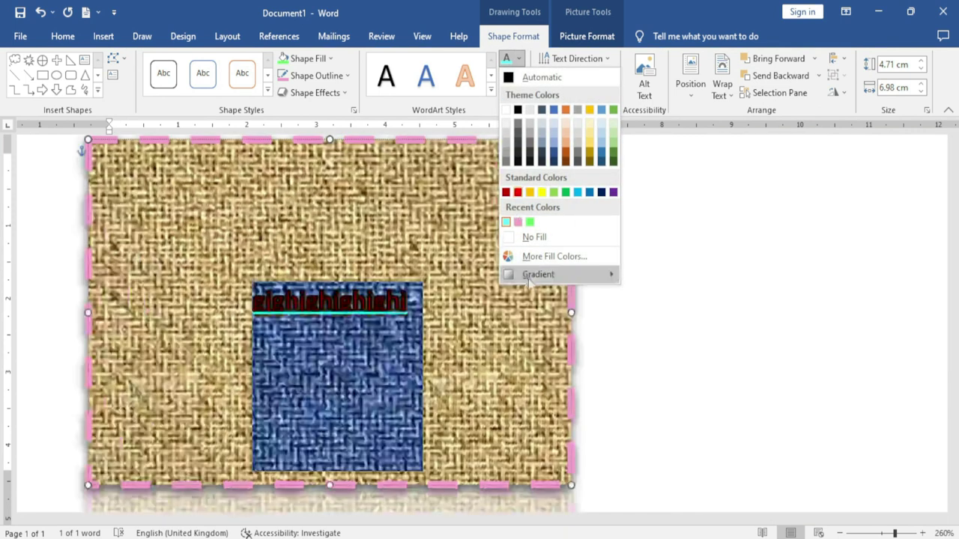
mouse_move(529, 281)
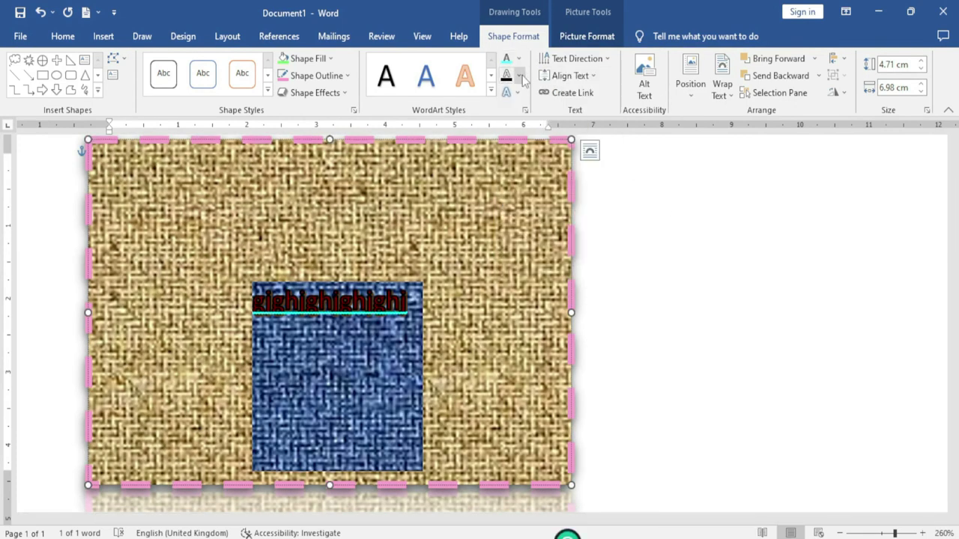
left_click(519, 76)
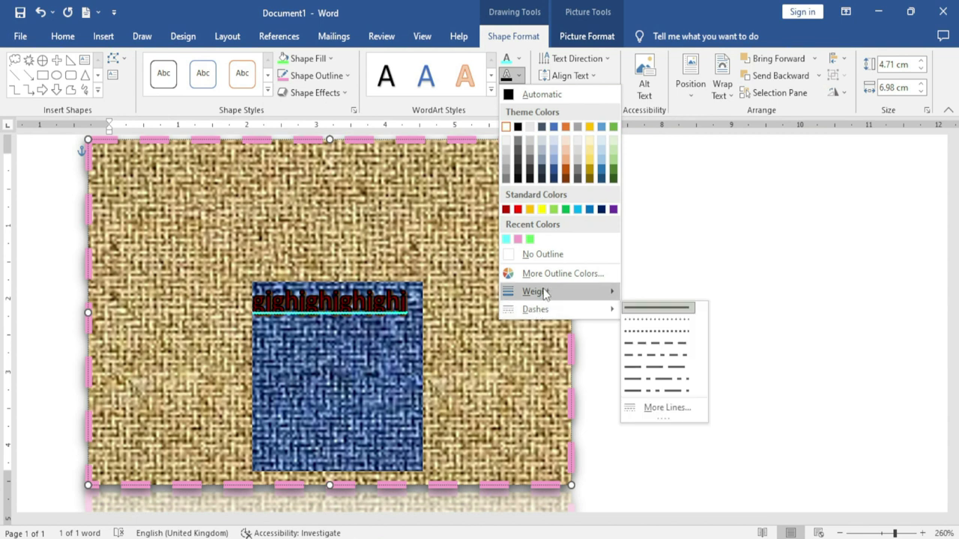
mouse_move(569, 292)
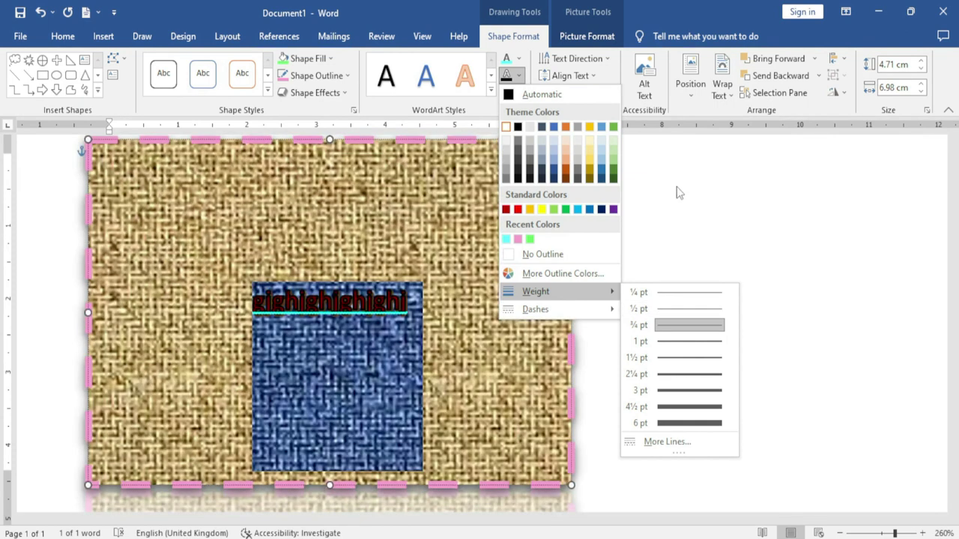
left_click(677, 193)
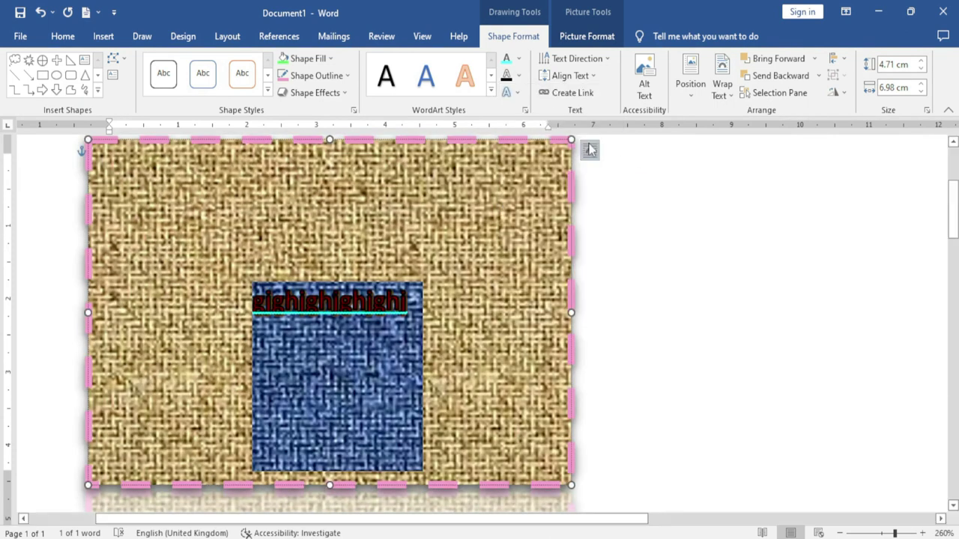
left_click(517, 94)
mouse_move(555, 125)
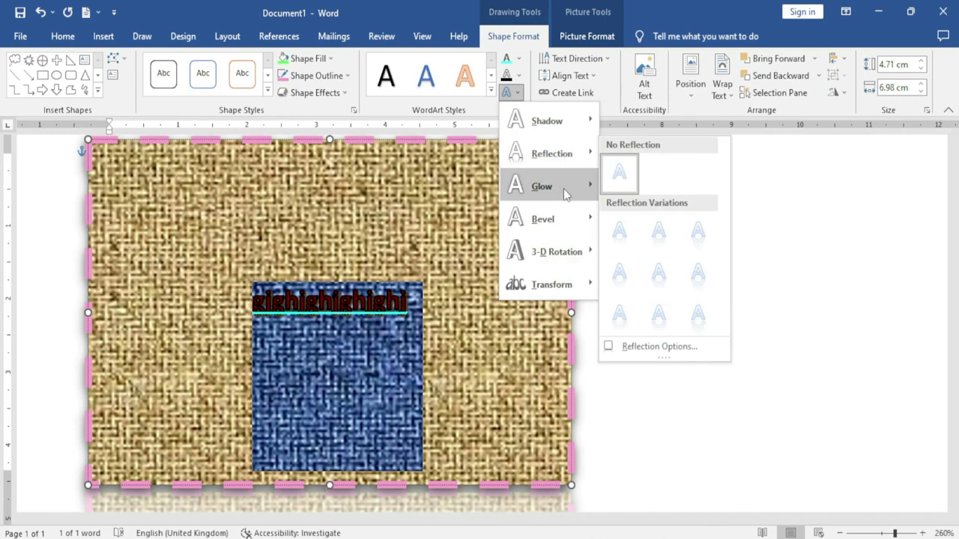
mouse_move(562, 222)
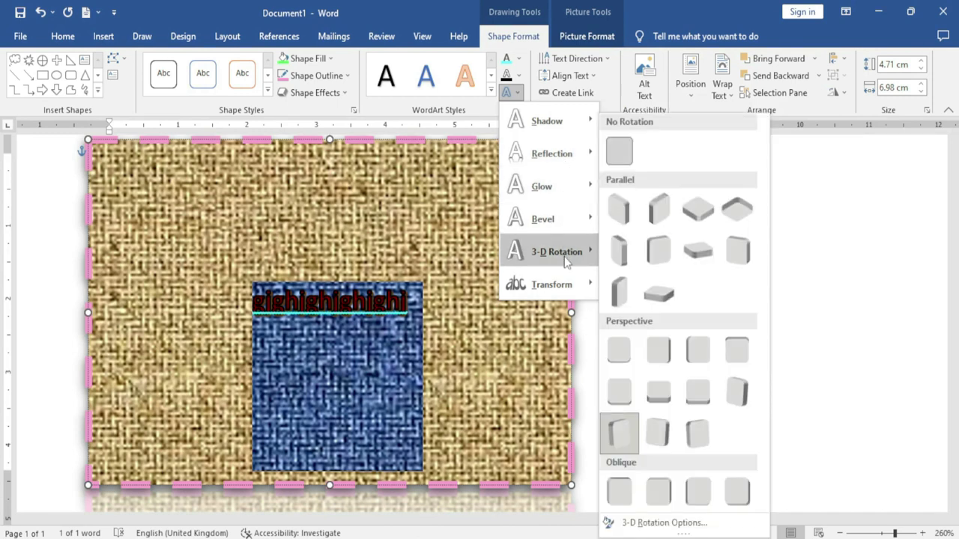
mouse_move(568, 292)
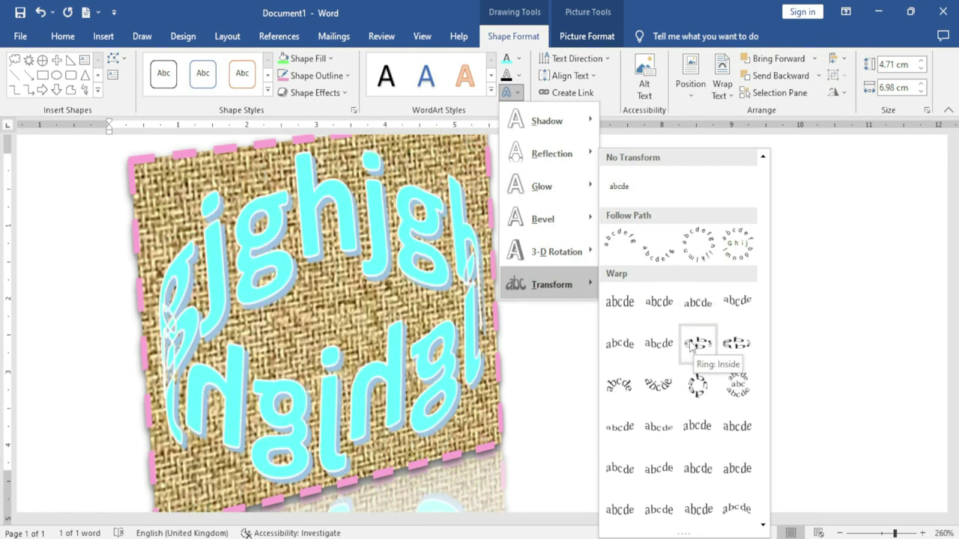
left_click(645, 382)
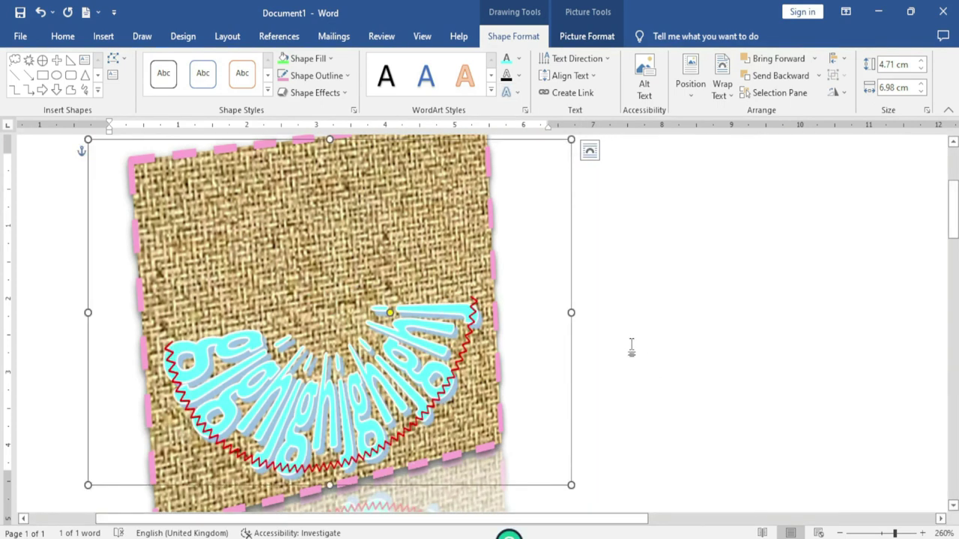
Rotate the WordArt text 90°, then 270°, and move to the blank document's Insert features.
left_click(606, 59)
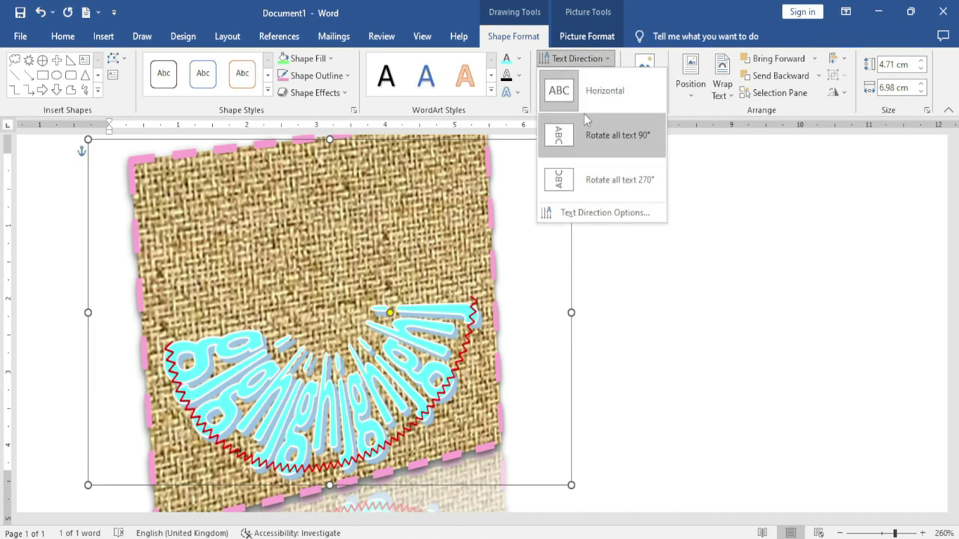
left_click(628, 143)
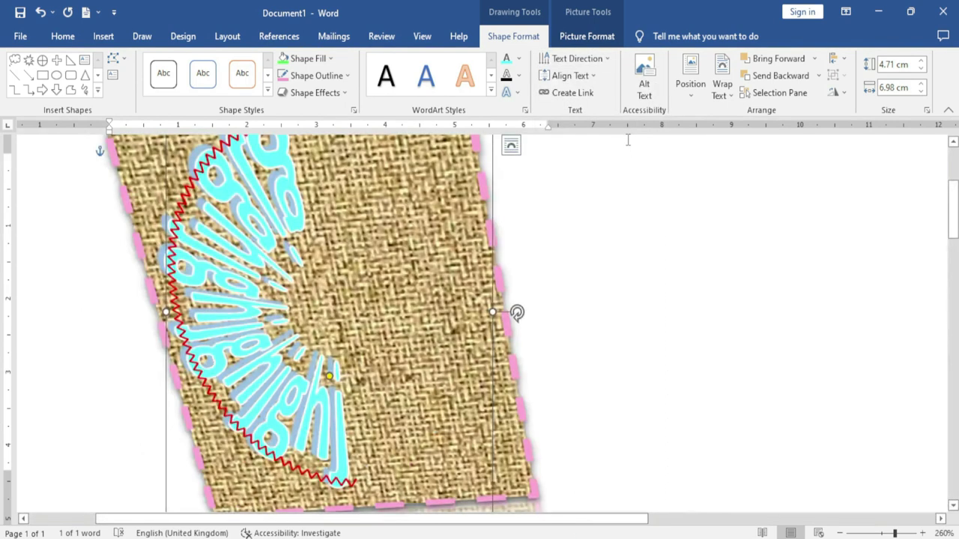
left_click(597, 76)
left_click(605, 60)
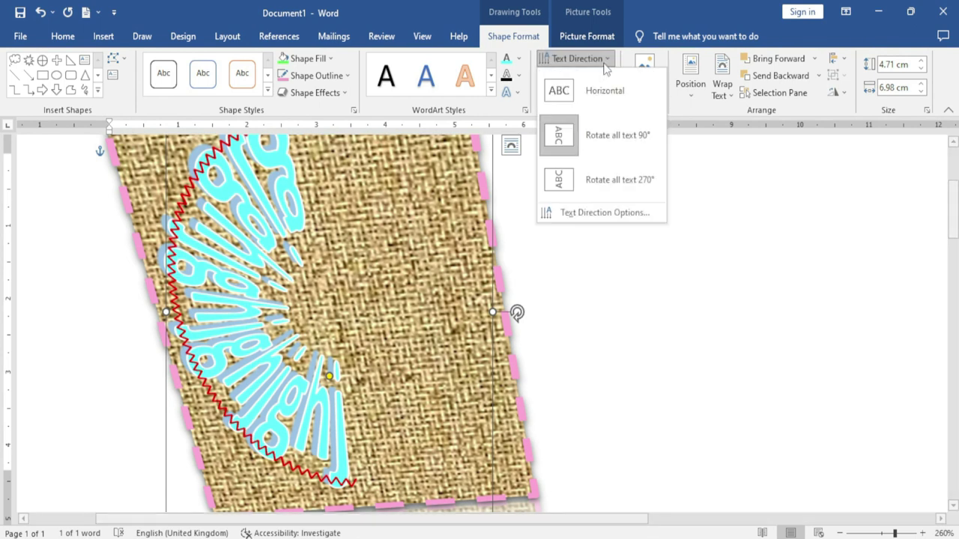
left_click(614, 180)
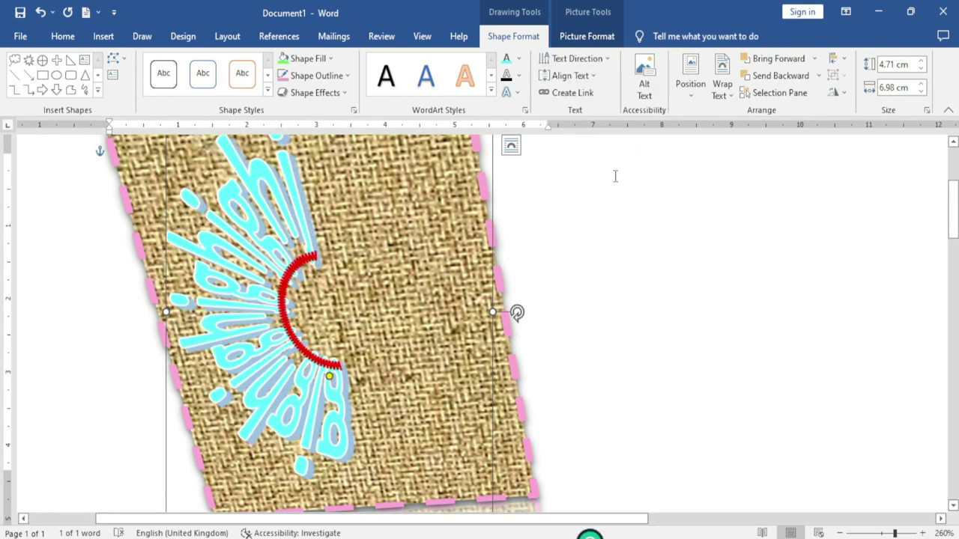
left_click(609, 66)
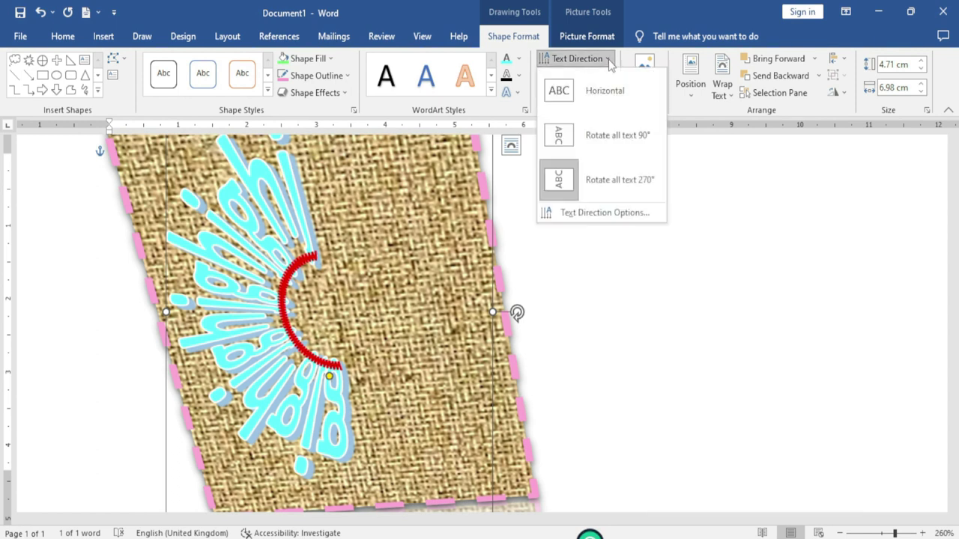
left_click(616, 300)
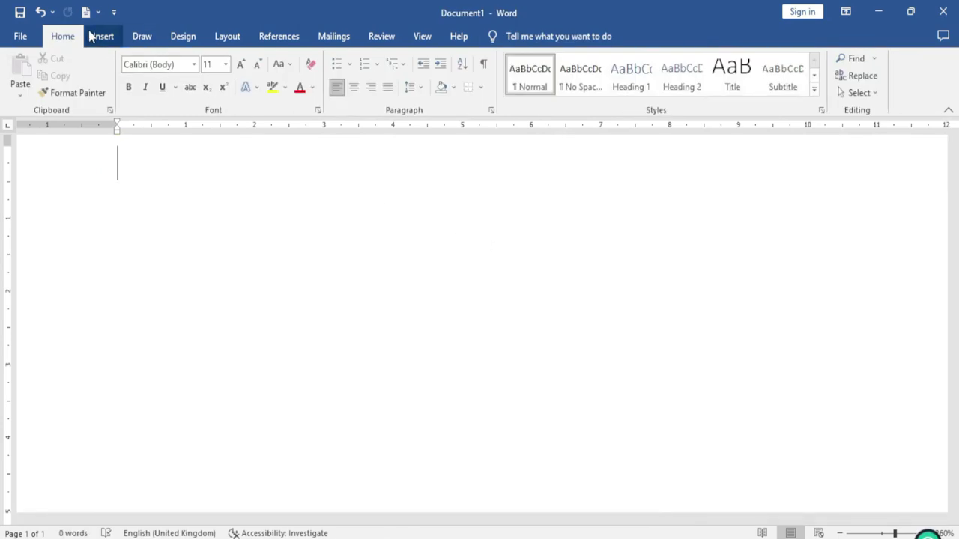
left_click(106, 43)
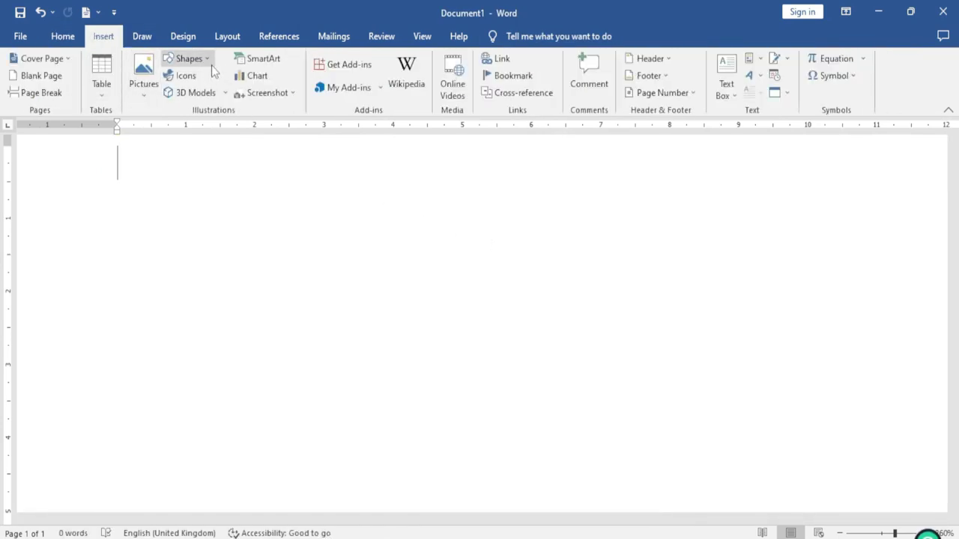
Draw a blue rectangle near the top of the blank page.
left_click(210, 63)
left_click(282, 93)
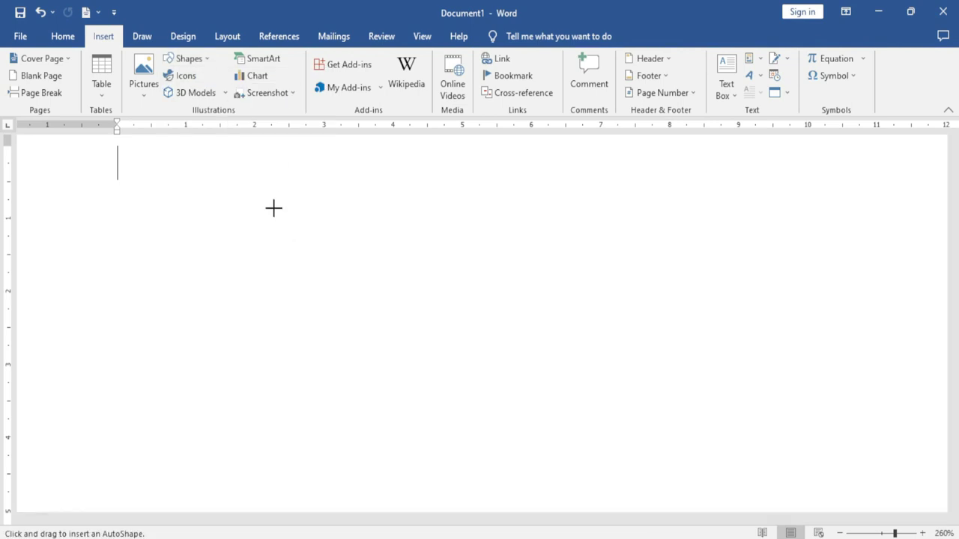
left_click_drag(273, 207, 566, 422)
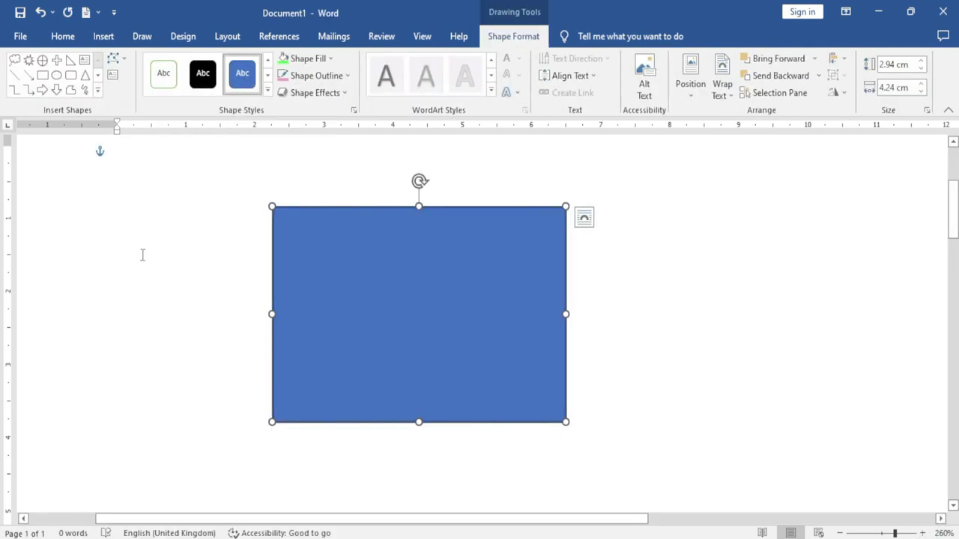
Add the text 'Excel Infotech' inside the rectangle and select it.
right_click(339, 335)
left_click(384, 122)
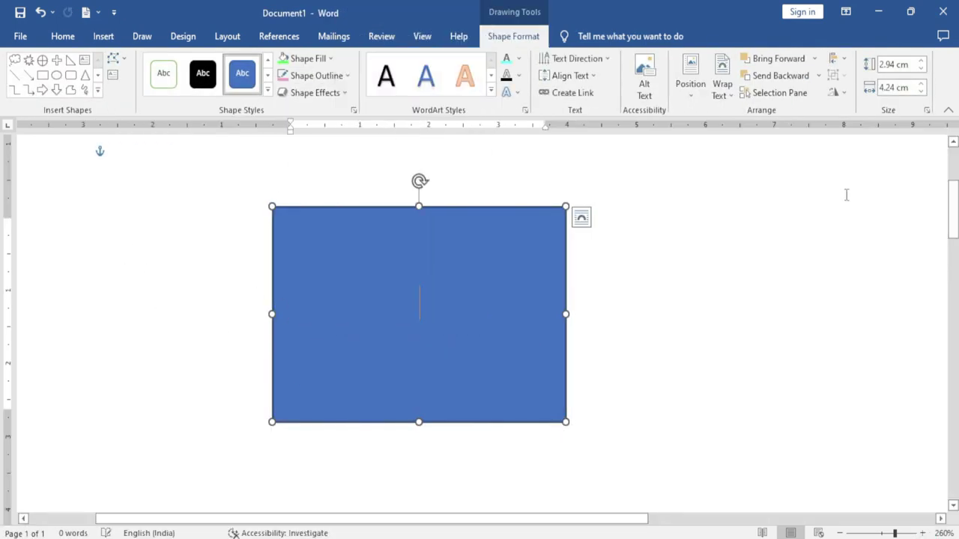
type("Excel;")
key("BackSpace")
type("Infotech")
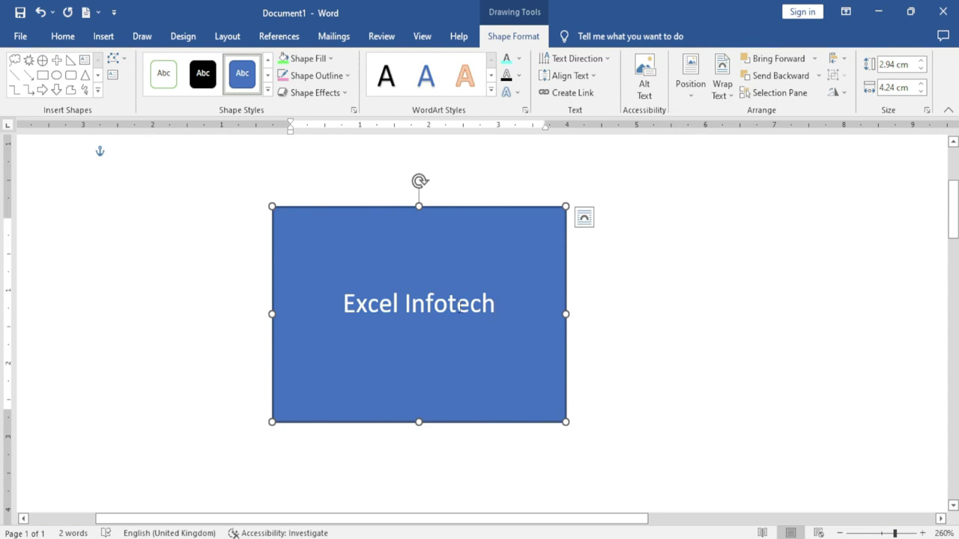
left_click_drag(460, 306, 332, 304)
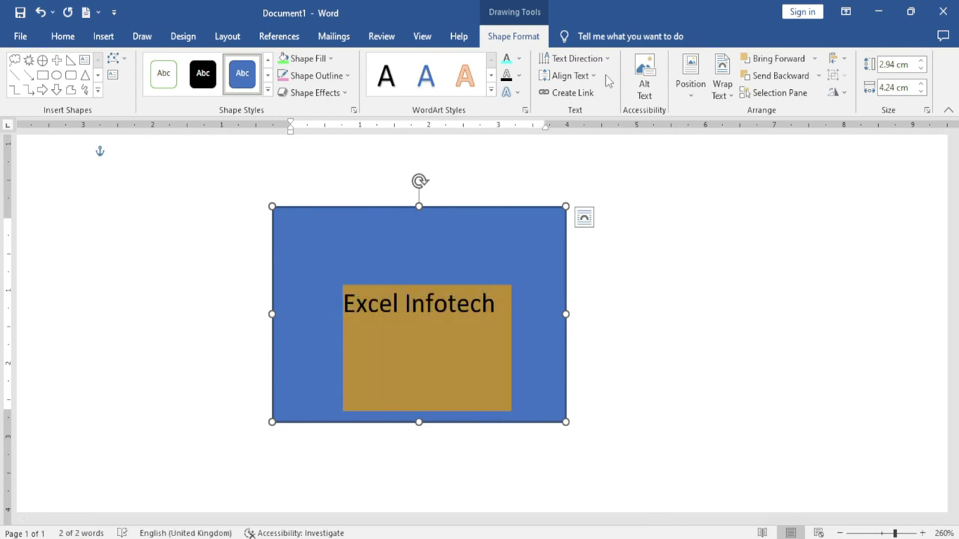
Try 90° and 270° text direction on Excel Infotech, then return it to horizontal.
left_click(577, 58)
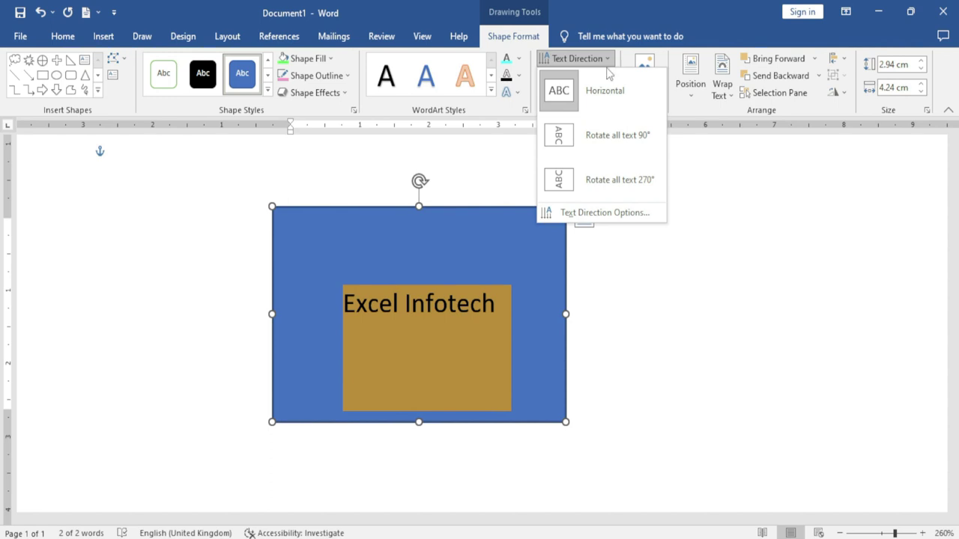
left_click(605, 135)
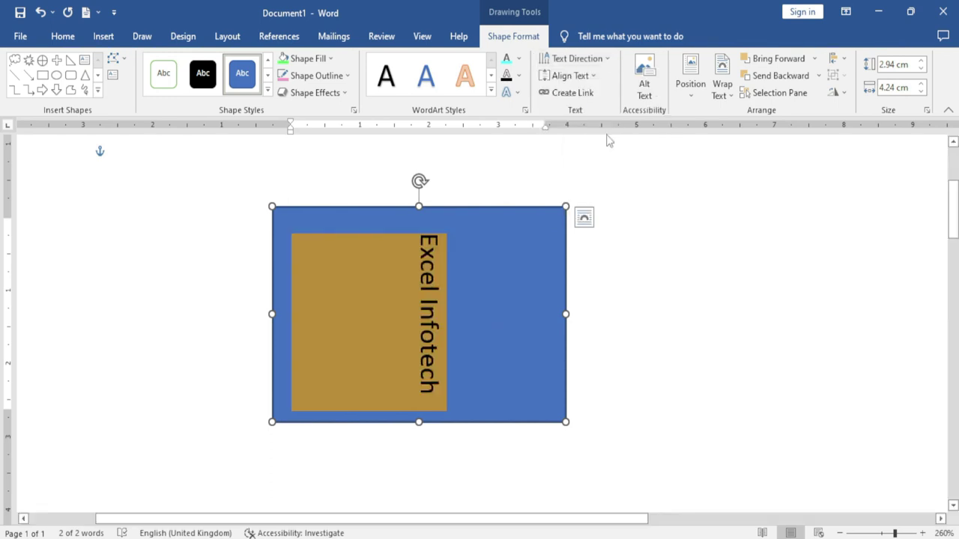
left_click(603, 59)
left_click(603, 180)
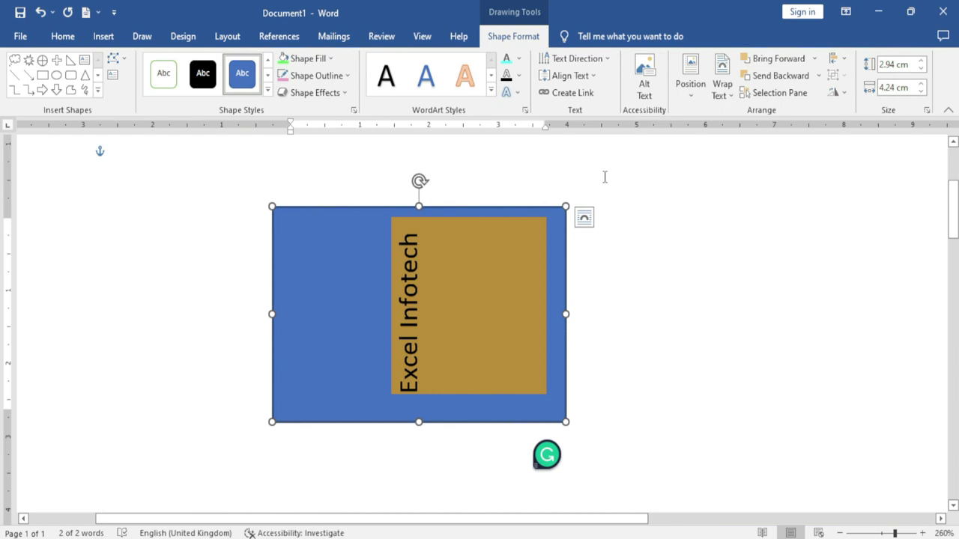
left_click(605, 58)
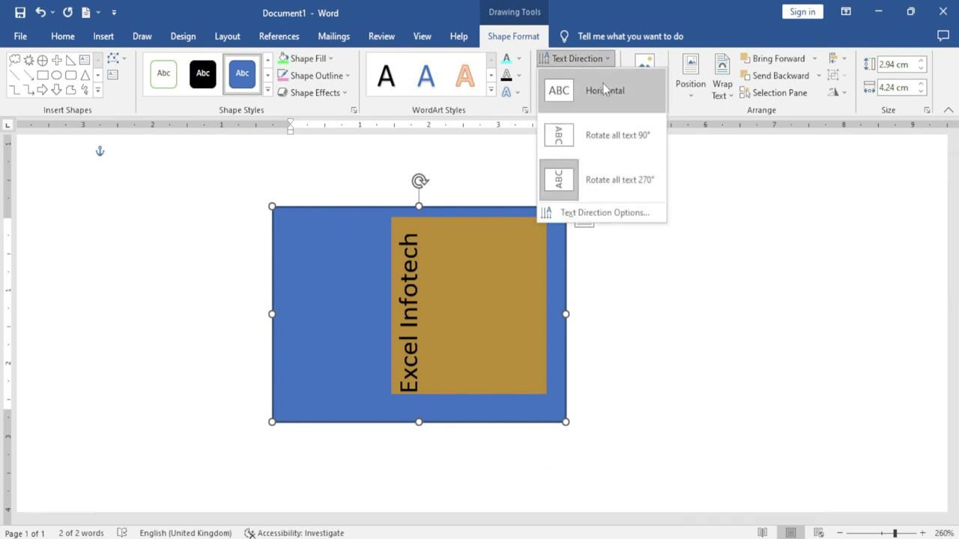
left_click(611, 94)
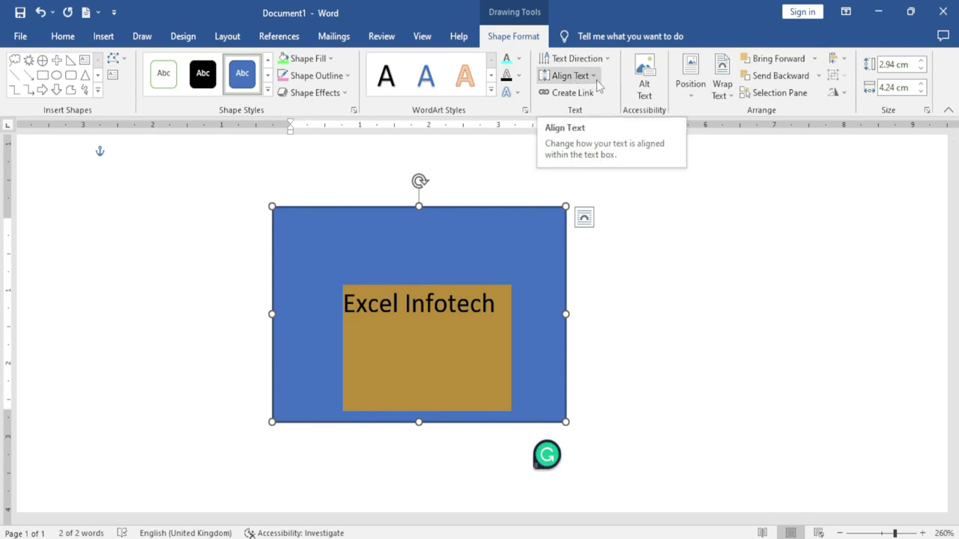
Preview vertical alignment positions and expand the full WordArt Styles gallery.
left_click(595, 78)
left_click(583, 108)
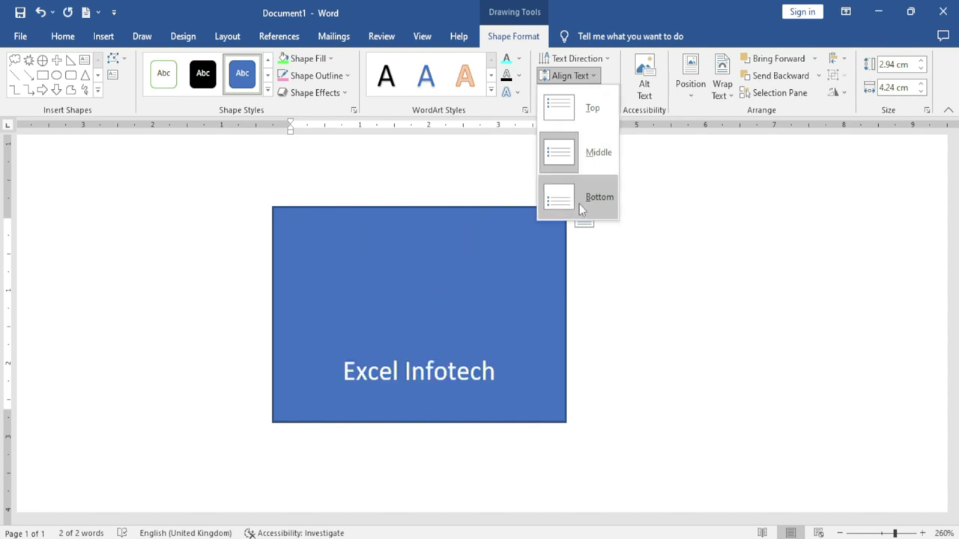
left_click(491, 93)
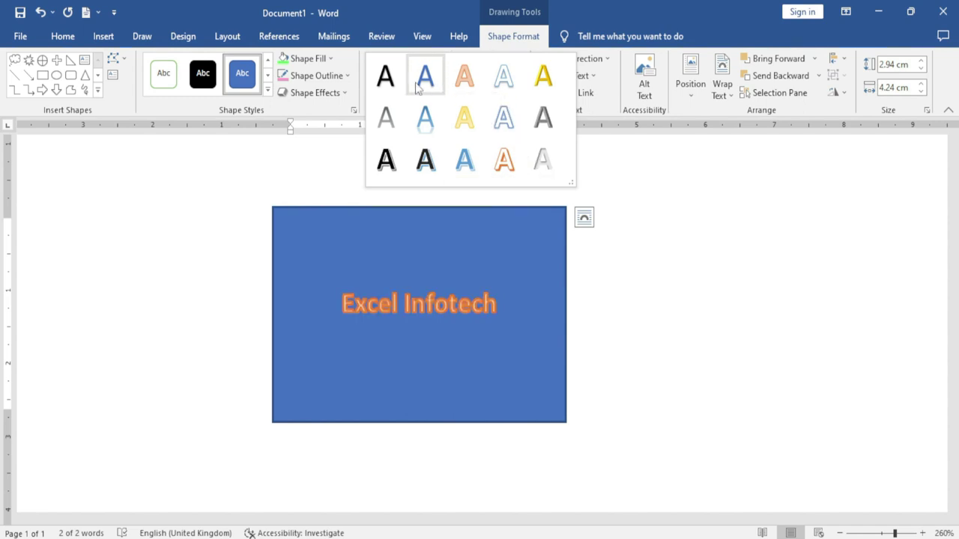
Apply a WordArt style to Excel Infotech, keeping the text fill automatic.
left_click(542, 159)
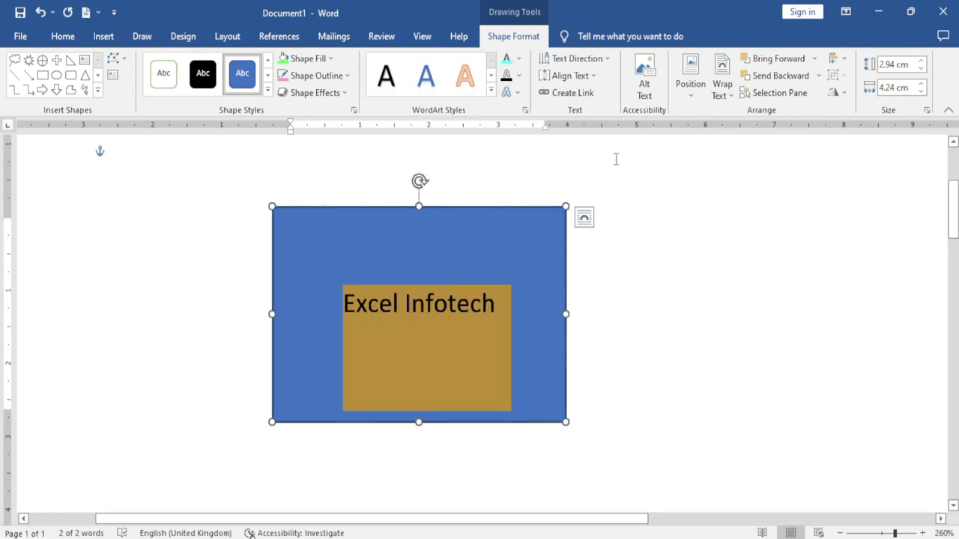
left_click(518, 58)
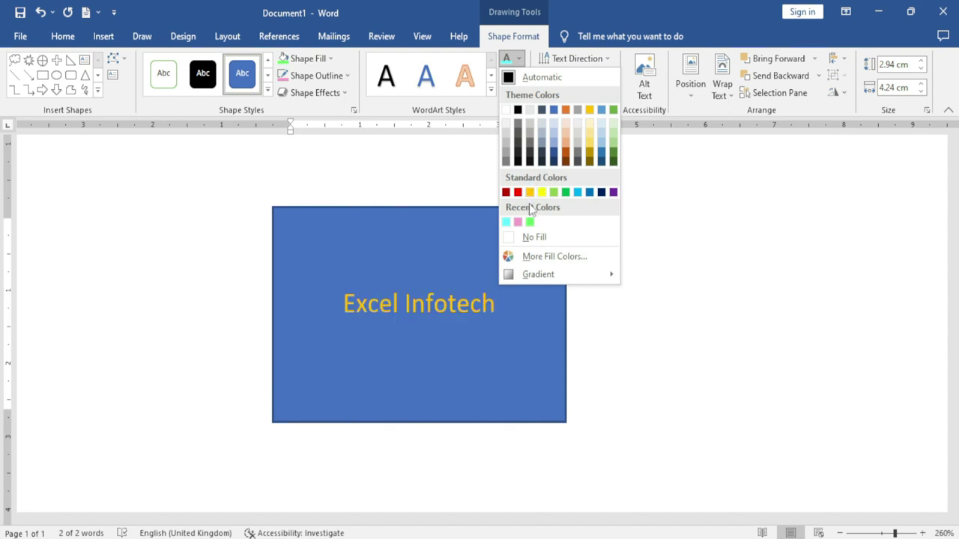
left_click(524, 78)
left_click(519, 75)
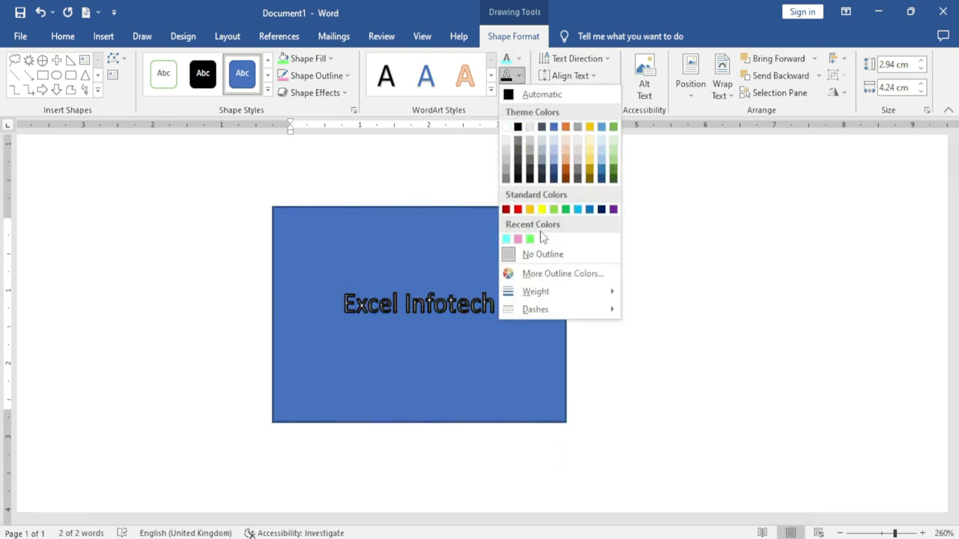
Give the text a yellow-green glow and drag the rectangle toward the left margin.
mouse_move(550, 310)
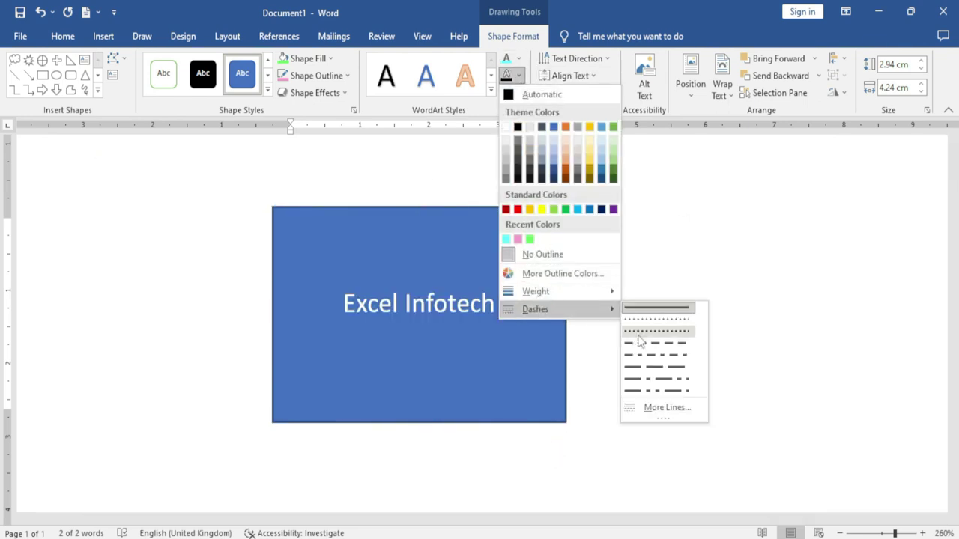
left_click(548, 454)
left_click(506, 92)
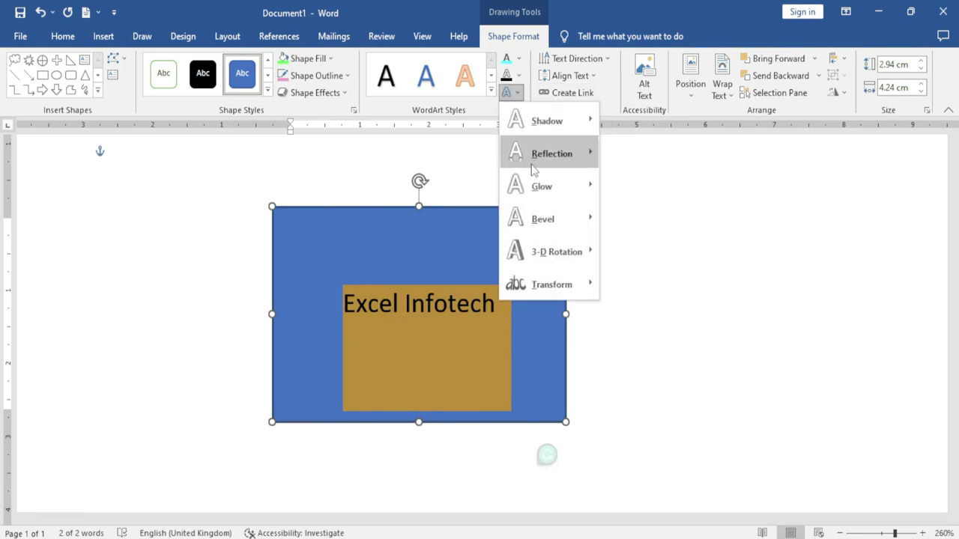
mouse_move(541, 186)
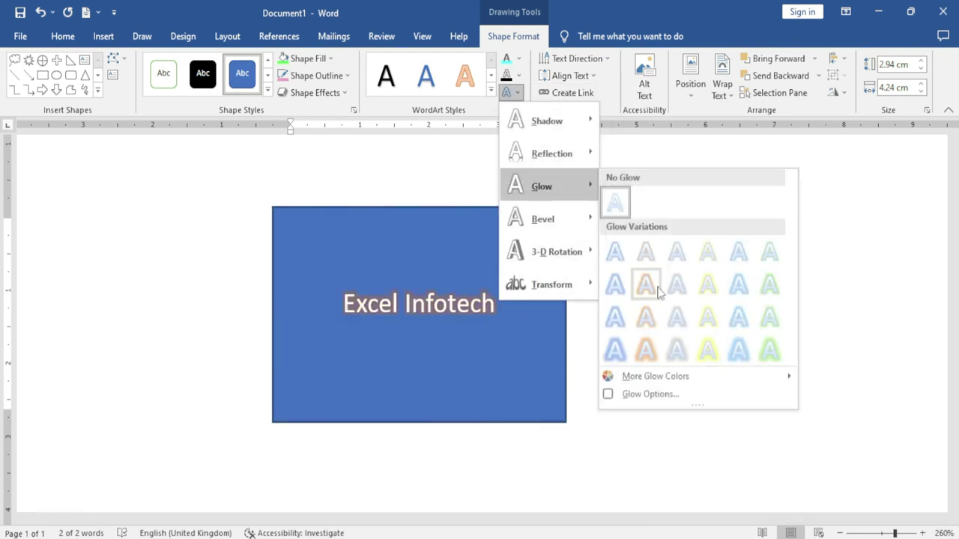
left_click(710, 289)
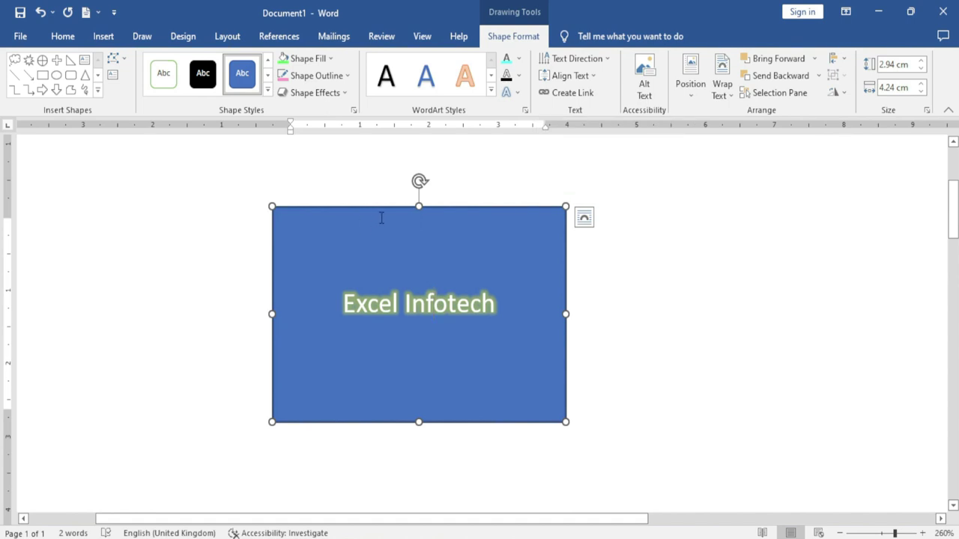
left_click_drag(385, 217, 241, 212)
left_click(216, 280)
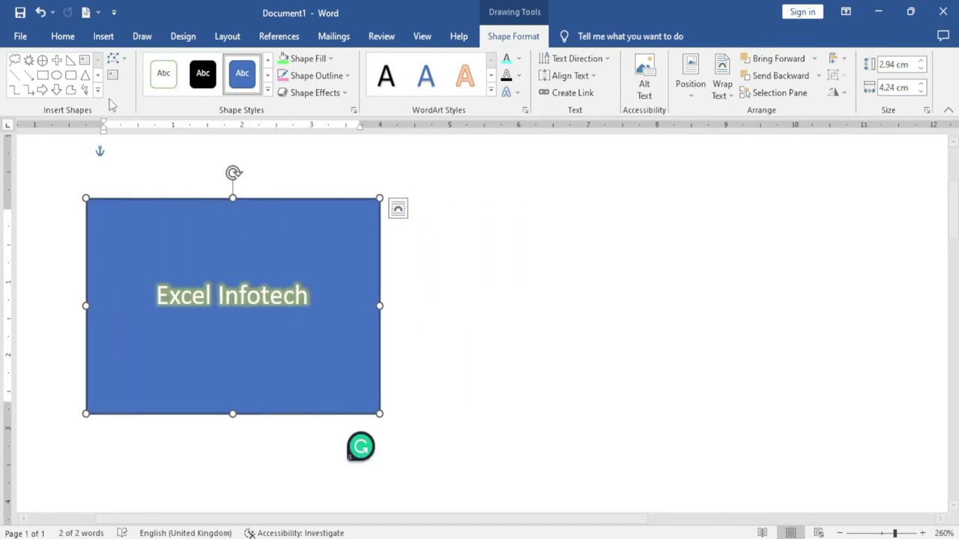
Draw a rounded rectangle beside Excel Infotech, enable text in it, and start Create Link.
left_click(71, 75)
left_click_drag(524, 229, 745, 418)
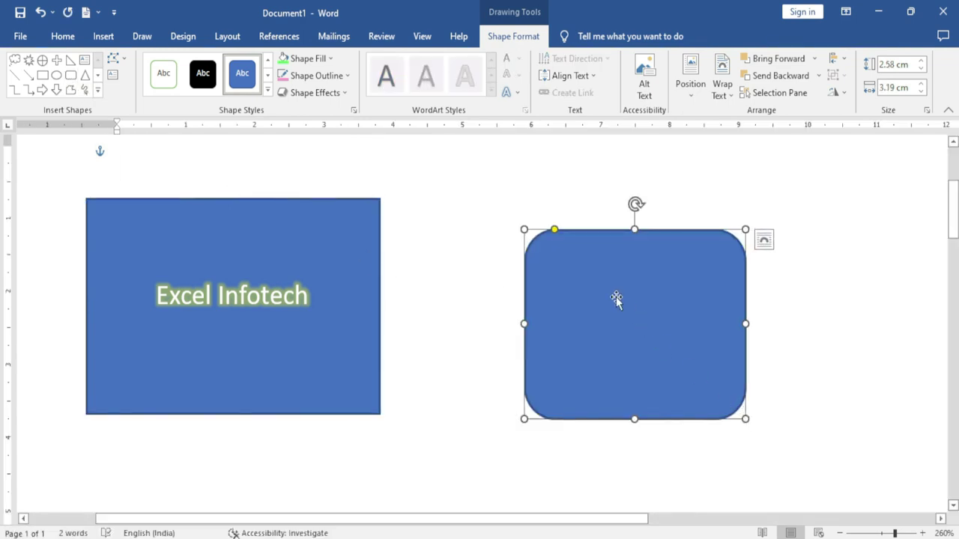
right_click(618, 301)
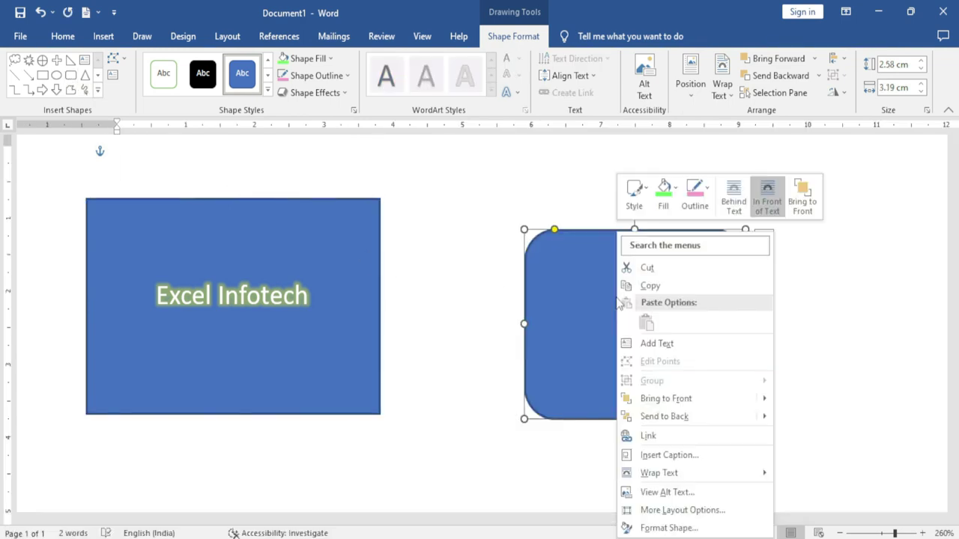
left_click(678, 346)
left_click(310, 298)
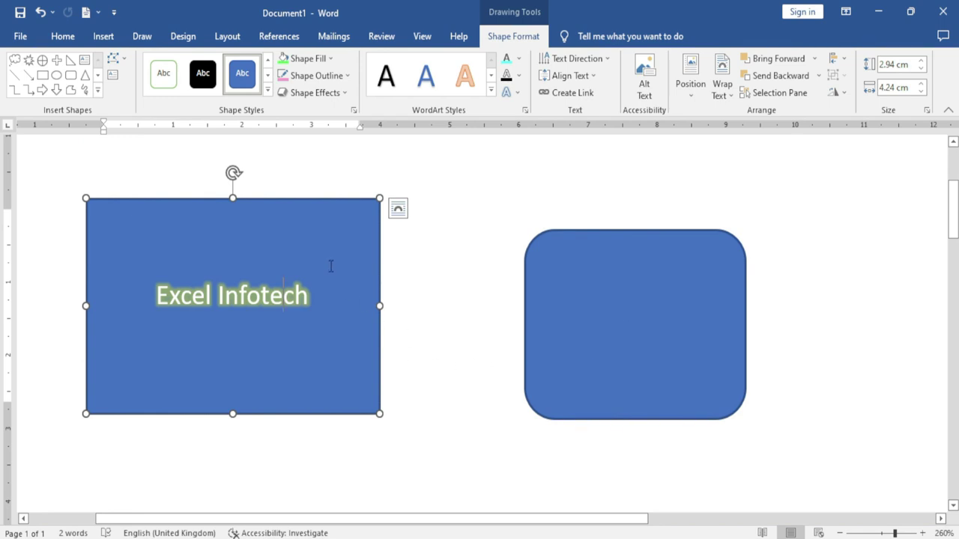
left_click(566, 92)
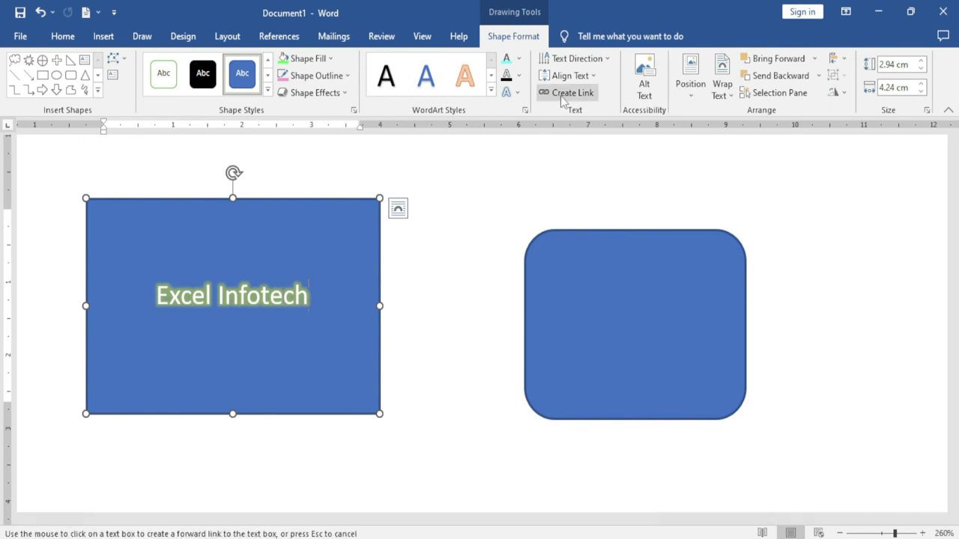
Link the text into the rounded rectangle and type filler lines 'hfghfgh', 'fghfgh', 'gfhfgh', 'fghf h'.
left_click(628, 313)
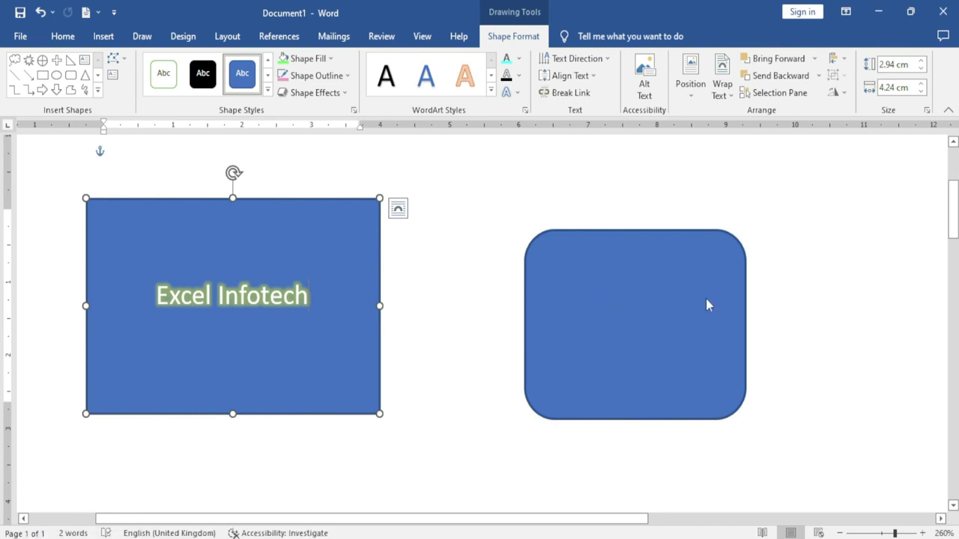
key("Return")
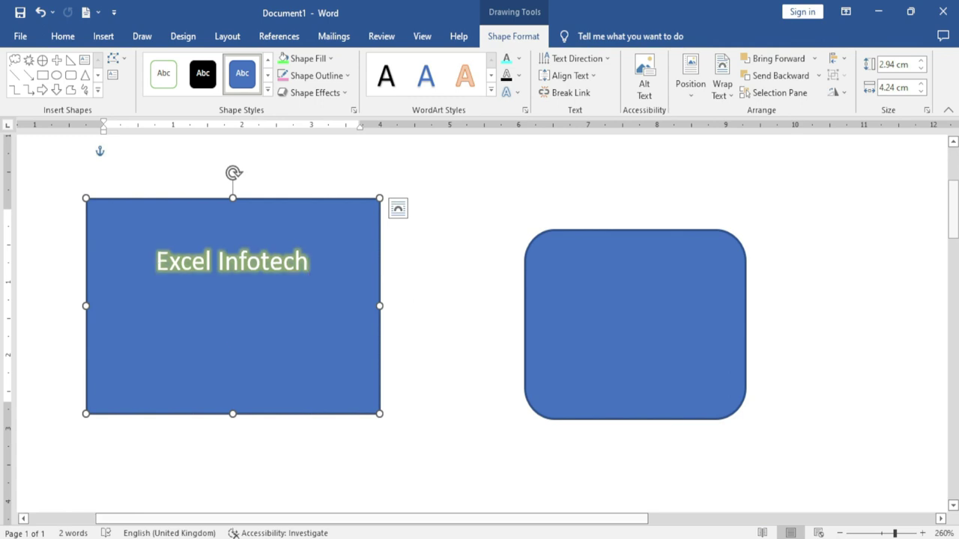
type("hfghfgh")
key("Return")
type("fghfgh")
left_click(635, 322)
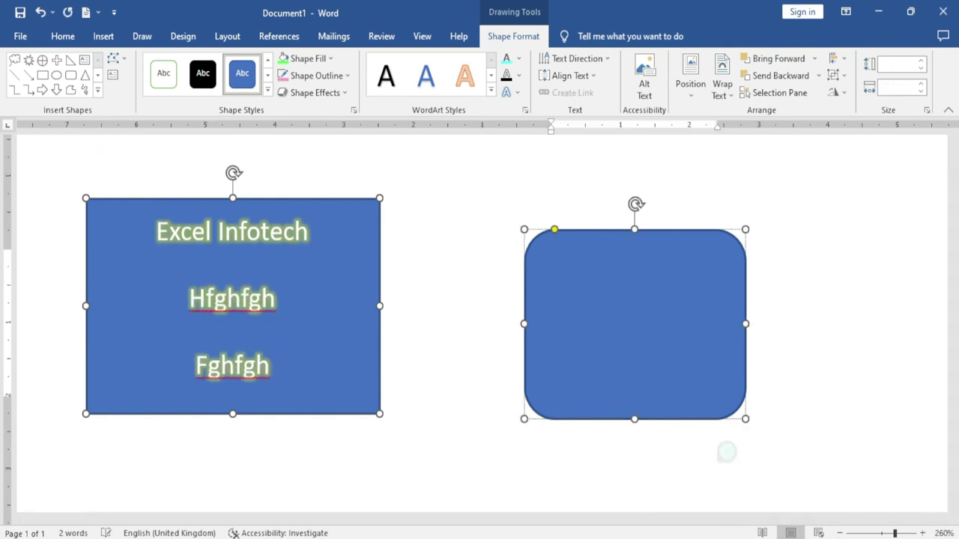
type("gfhfgh")
key("Return")
type("fghf ")
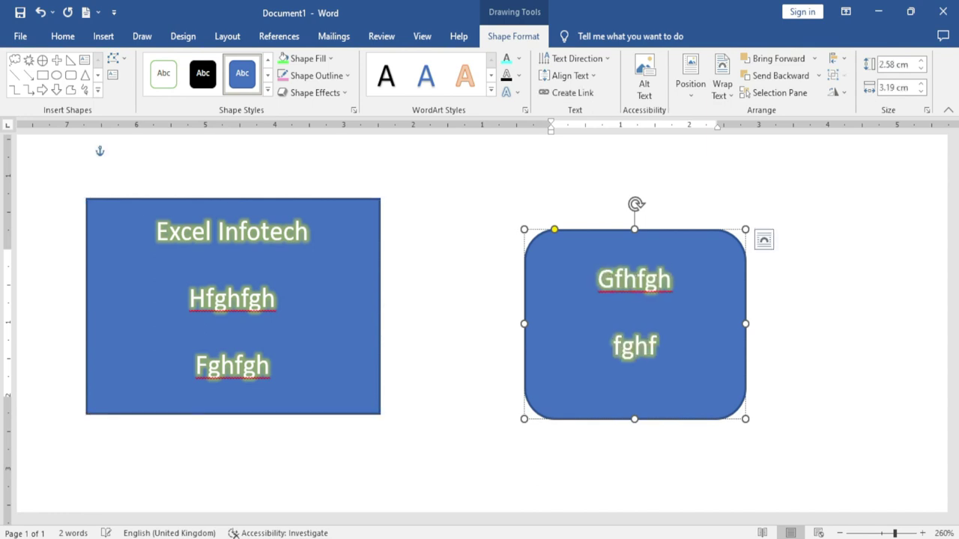
type("h")
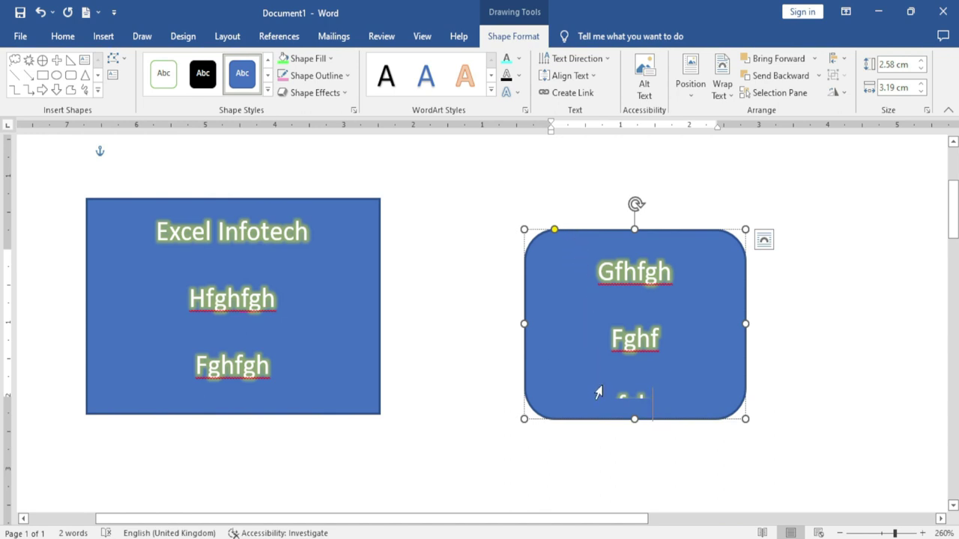
Reselect the Excel Infotech rectangle and open its Alt Text pane.
left_click(572, 93)
left_click(315, 337)
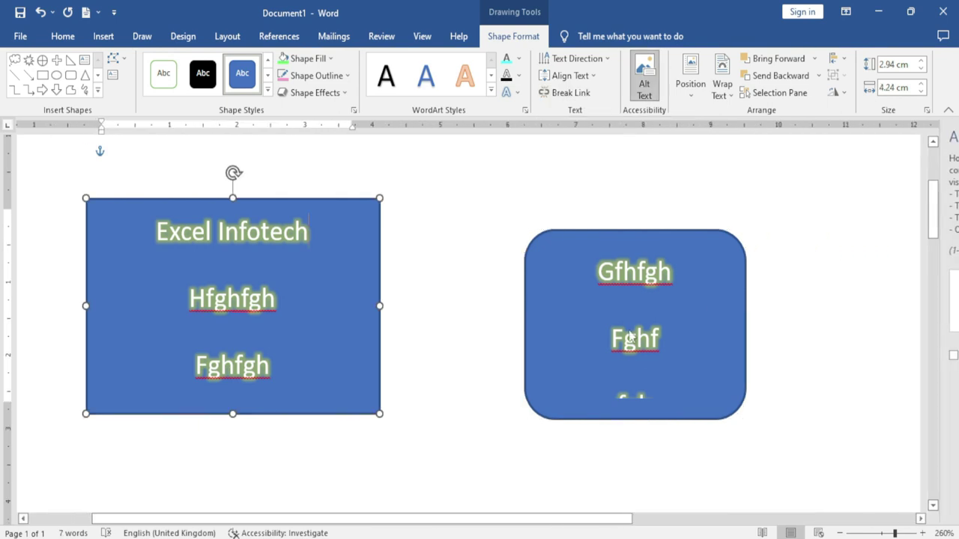
left_click(645, 86)
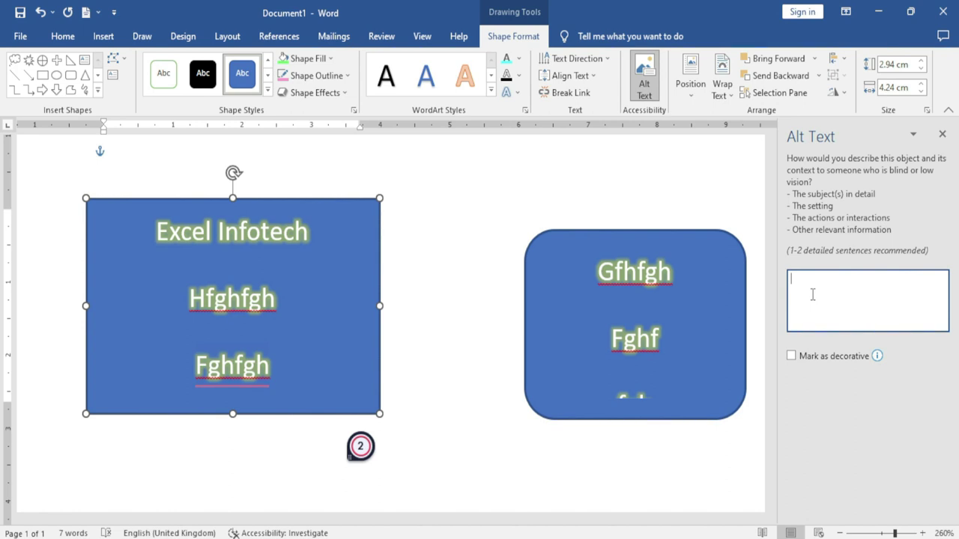
Enter 'Example' as the rectangle's alt text, recheck it, and close the pane.
type("Example")
left_click(941, 134)
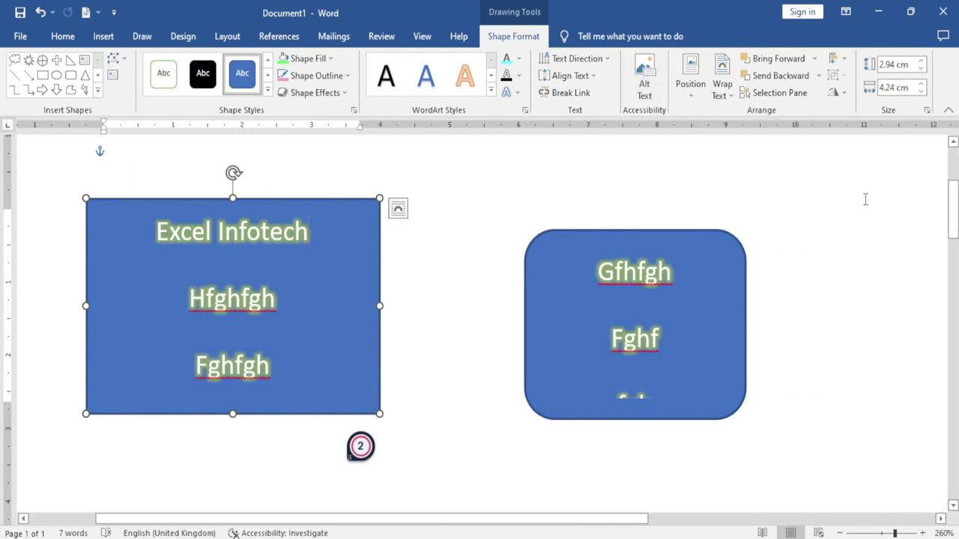
left_click(644, 75)
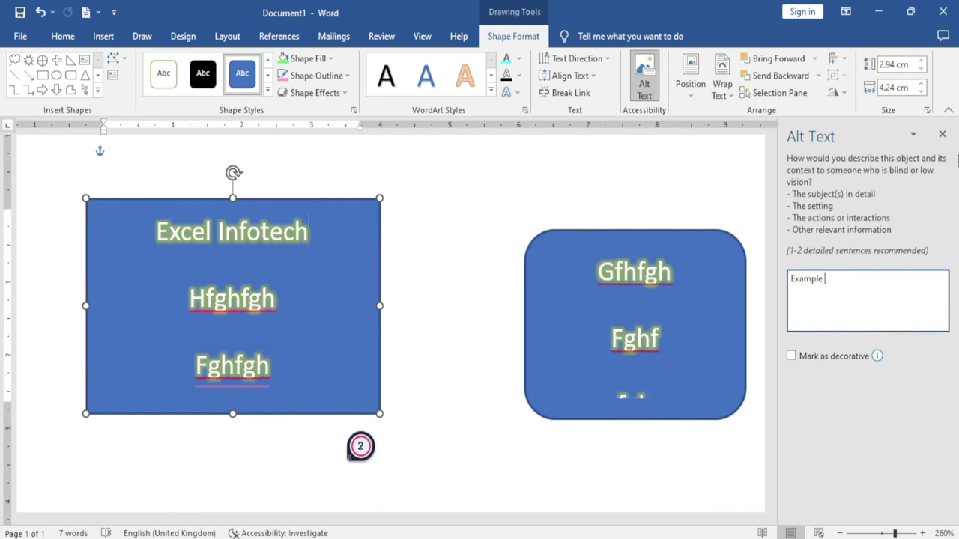
left_click(943, 135)
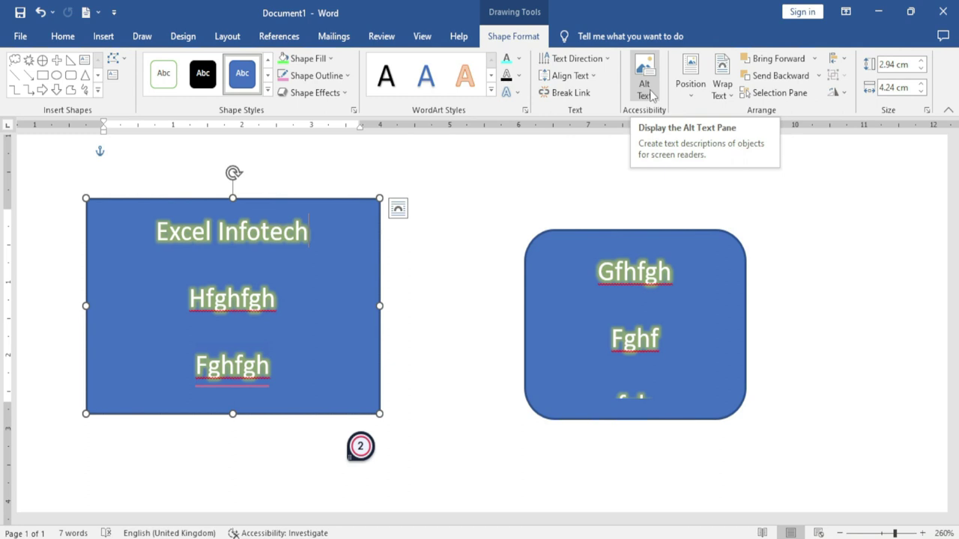
Dismiss the Position choices without applying one, then select everything with Ctrl+A.
left_click(693, 96)
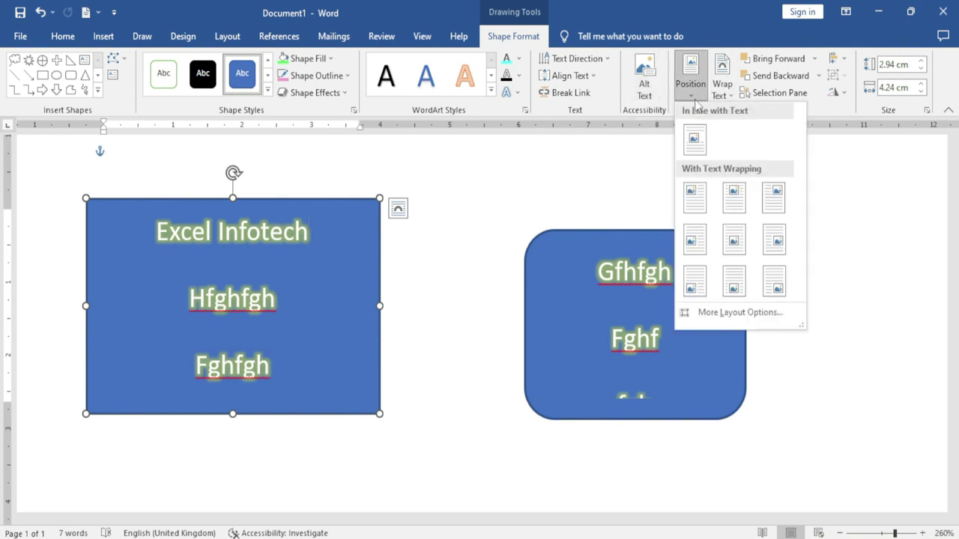
left_click(496, 216)
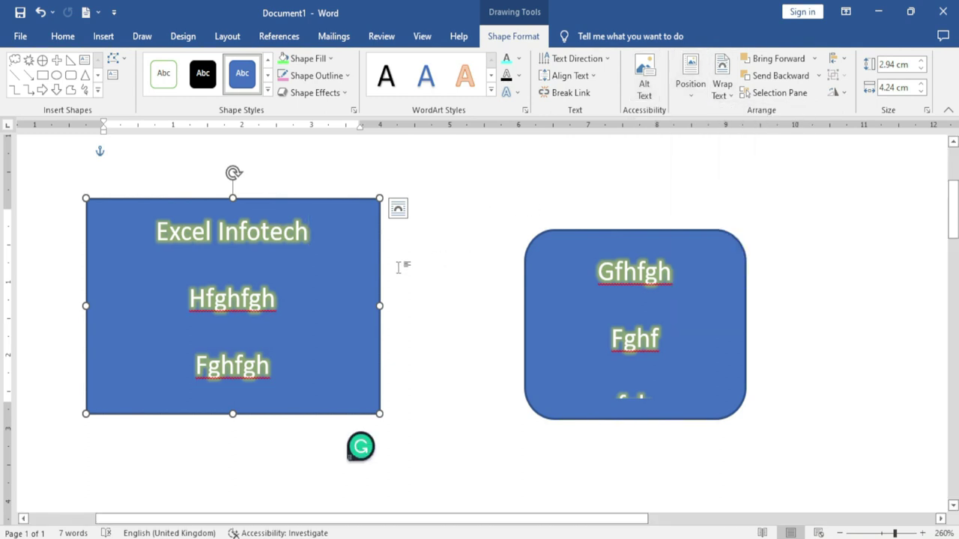
key("ctrl+a")
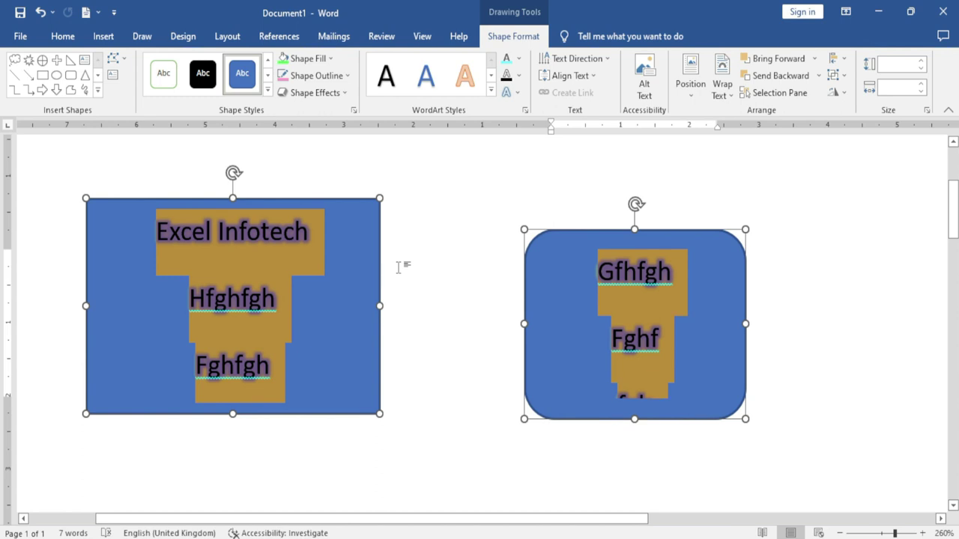
Delete both shapes and generate five sample paragraphs with =rand().
key("Delete")
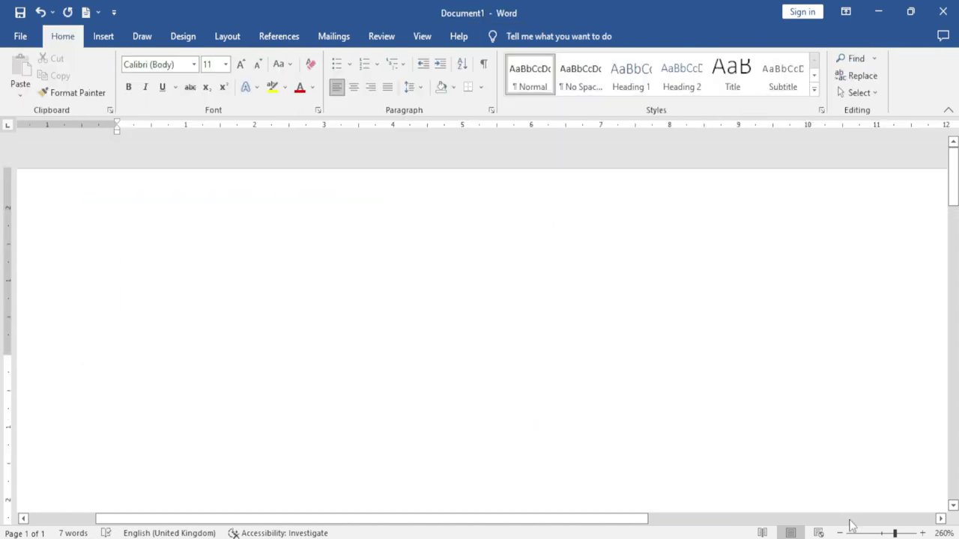
scroll(117, 371, "down", 10)
type("=rand()")
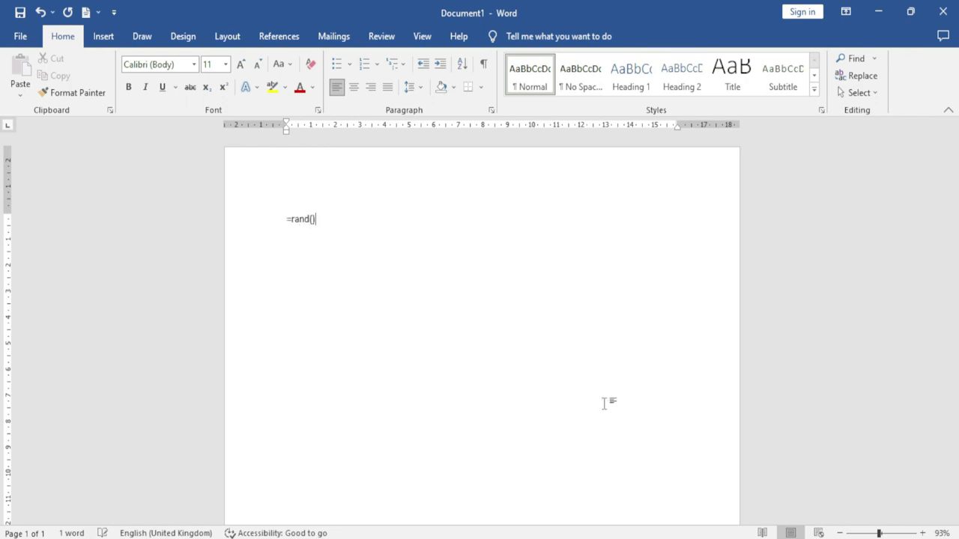
key("Return")
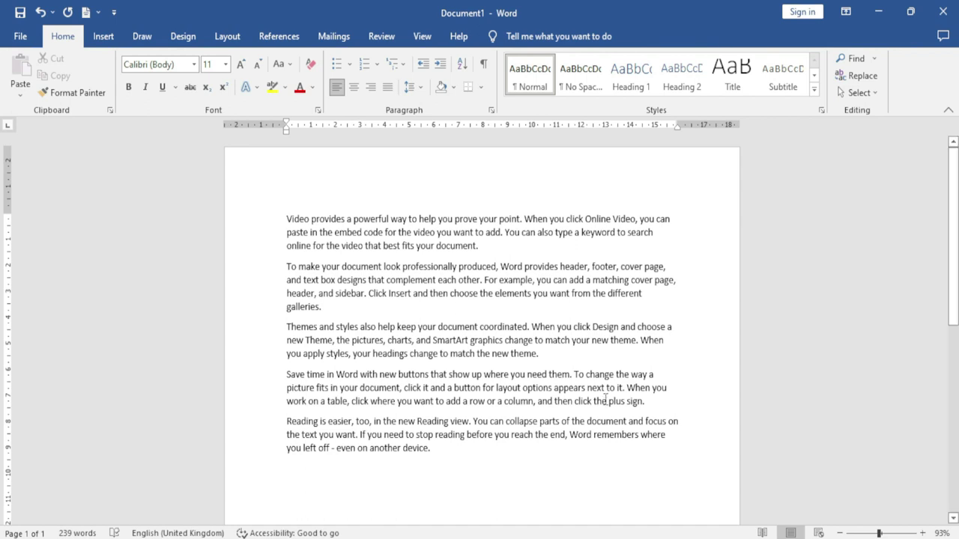
Draw a blue parallelogram over the sample text and nudge it down and left.
left_click(103, 36)
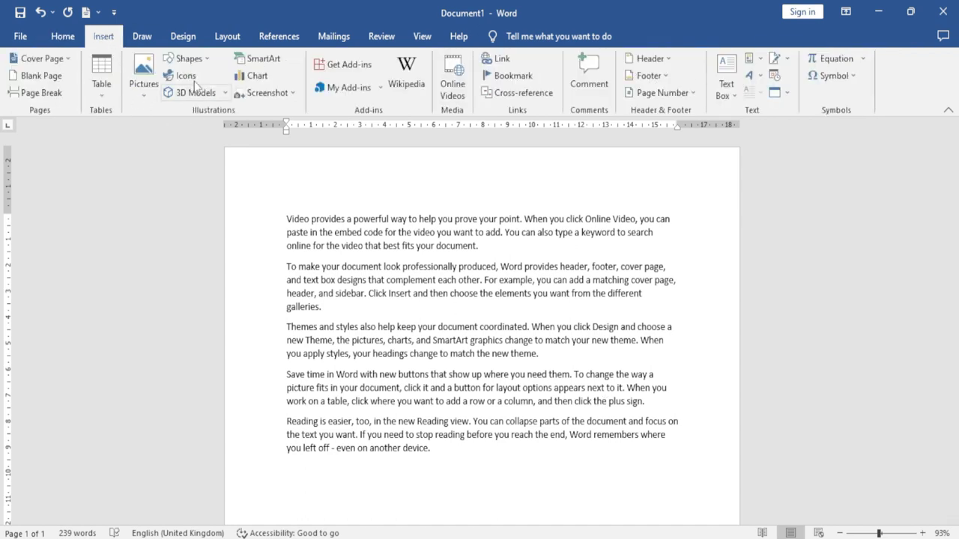
left_click(197, 60)
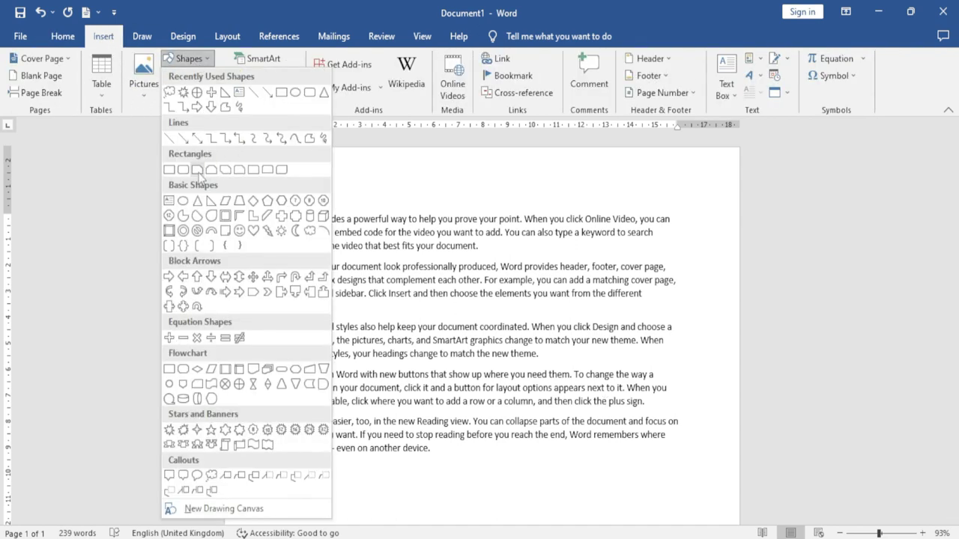
left_click(225, 201)
mouse_move(418, 240)
left_mouse_down()
mouse_move(456, 311)
mouse_move(574, 364)
left_mouse_up()
mouse_move(501, 292)
left_mouse_down()
mouse_move(469, 326)
mouse_move(492, 304)
mouse_move(473, 296)
left_mouse_up()
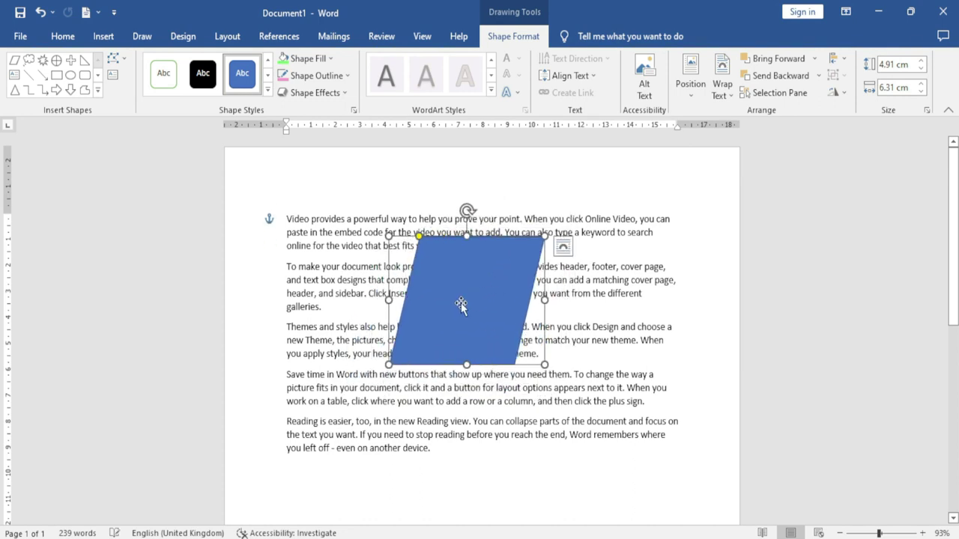
left_click(690, 96)
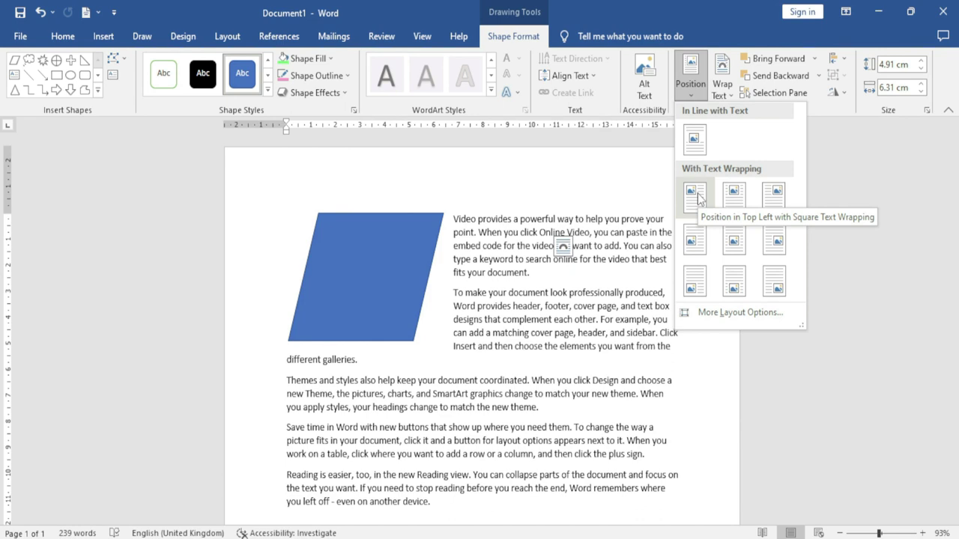
Position the parallelogram top-left with Tight wrapping, then pull its bottom-right wrap point outward.
left_click(695, 197)
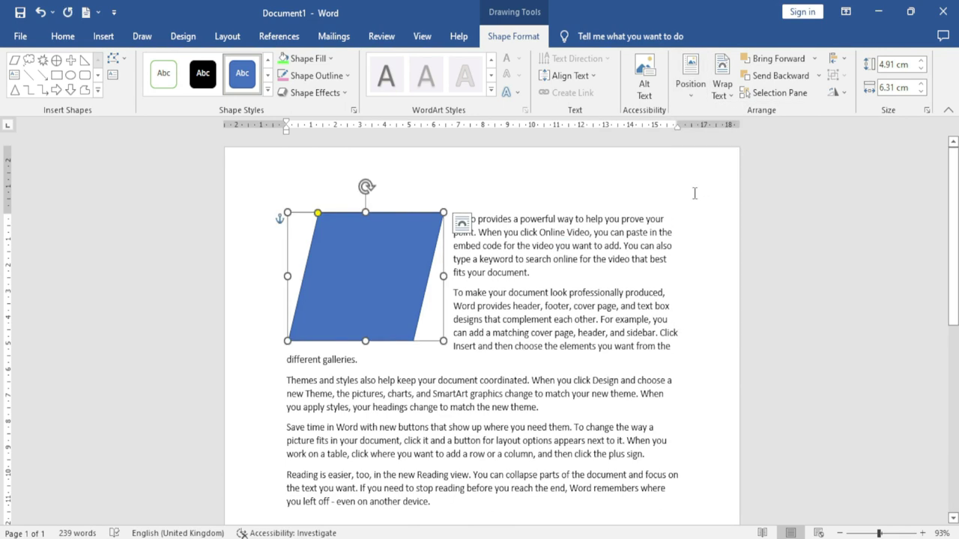
left_click(723, 94)
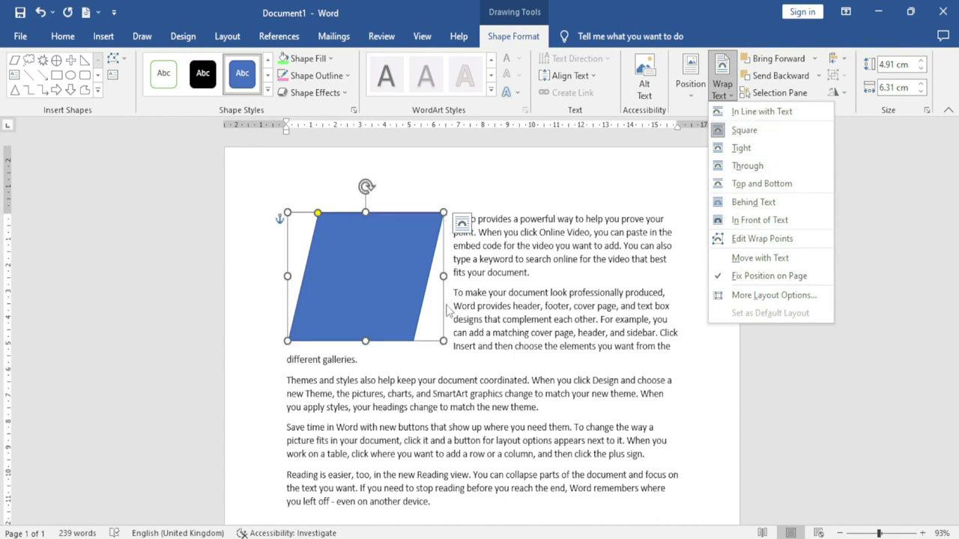
left_click(740, 149)
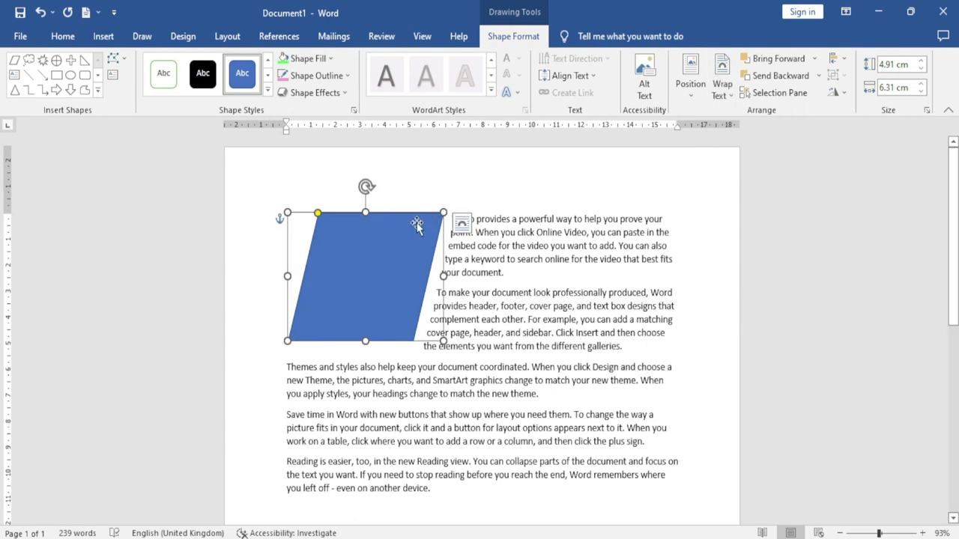
mouse_move(395, 269)
left_mouse_down()
mouse_move(454, 282)
mouse_move(408, 279)
mouse_move(410, 291)
mouse_move(392, 270)
left_mouse_up()
left_click(722, 88)
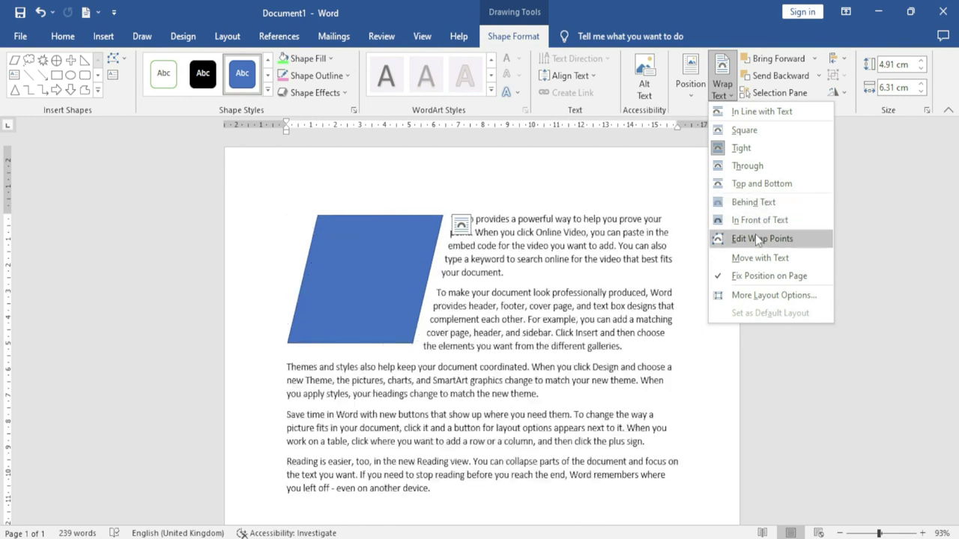
left_click(760, 239)
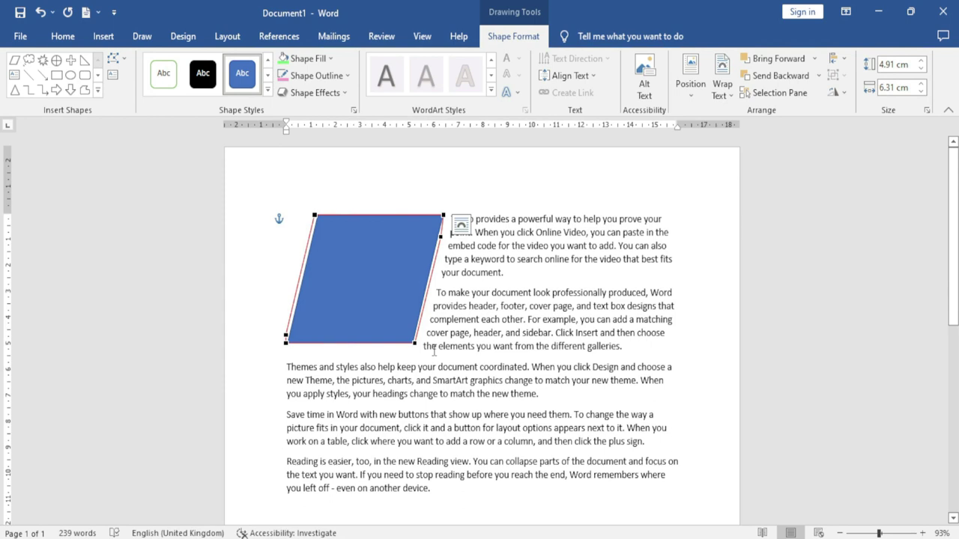
left_click_drag(416, 344, 467, 353)
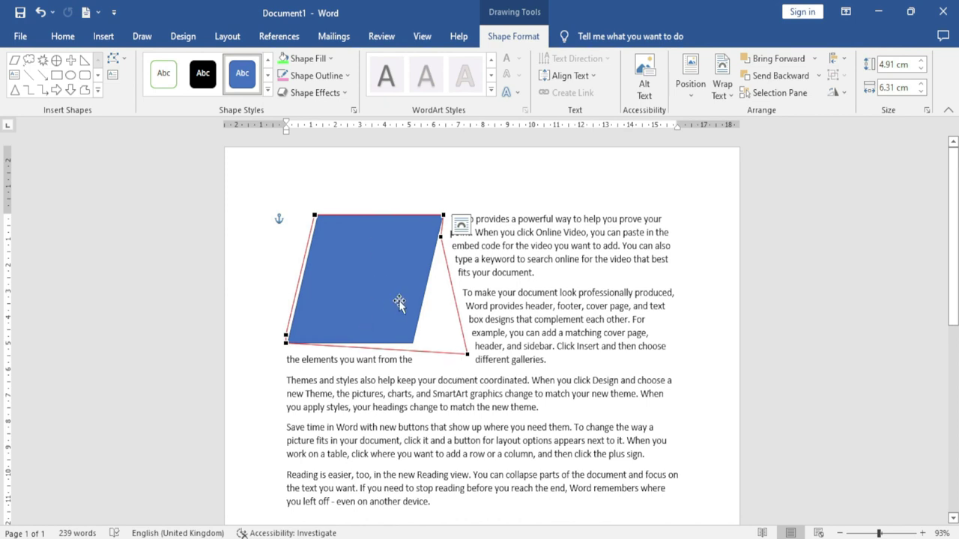
Set the parallelogram's text wrapping to Through in More Layout Options.
left_click(722, 86)
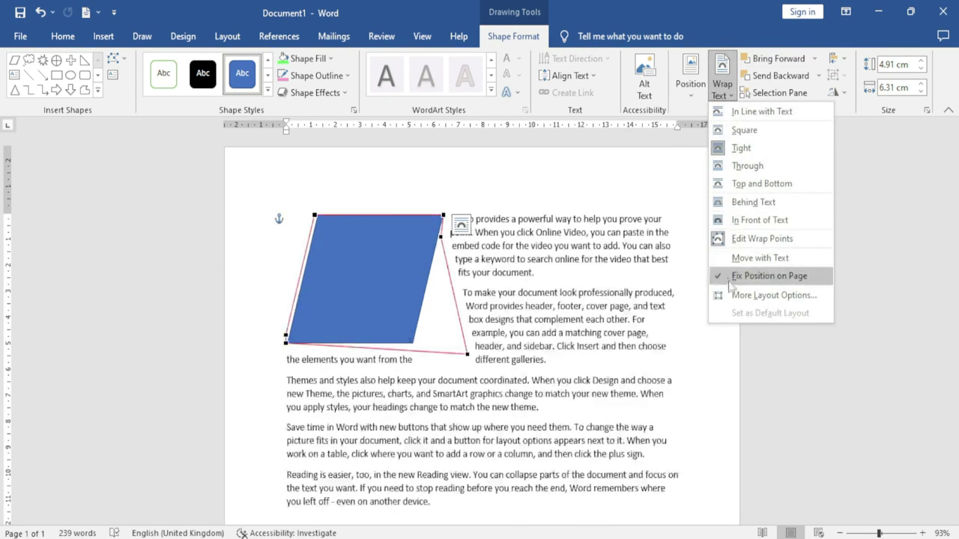
left_click(749, 295)
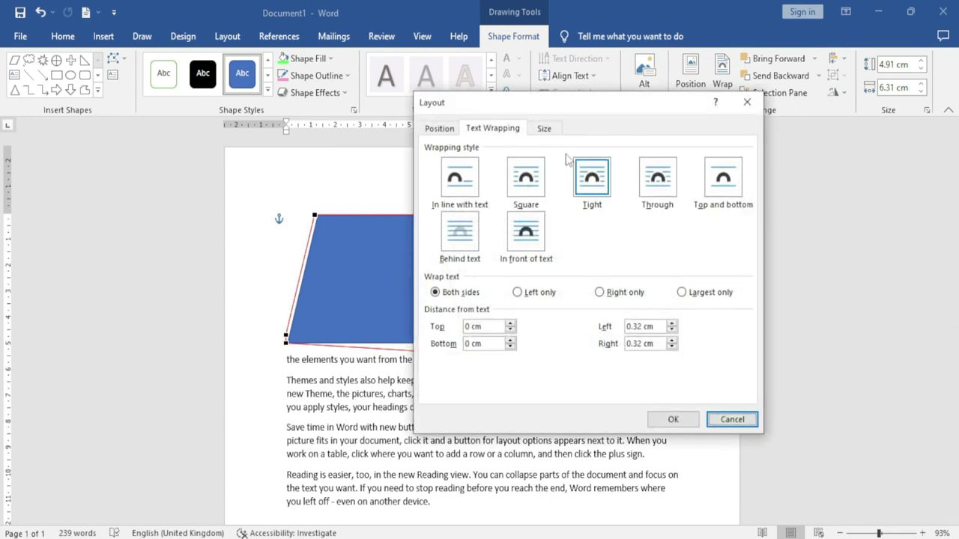
left_click(657, 178)
left_click(672, 419)
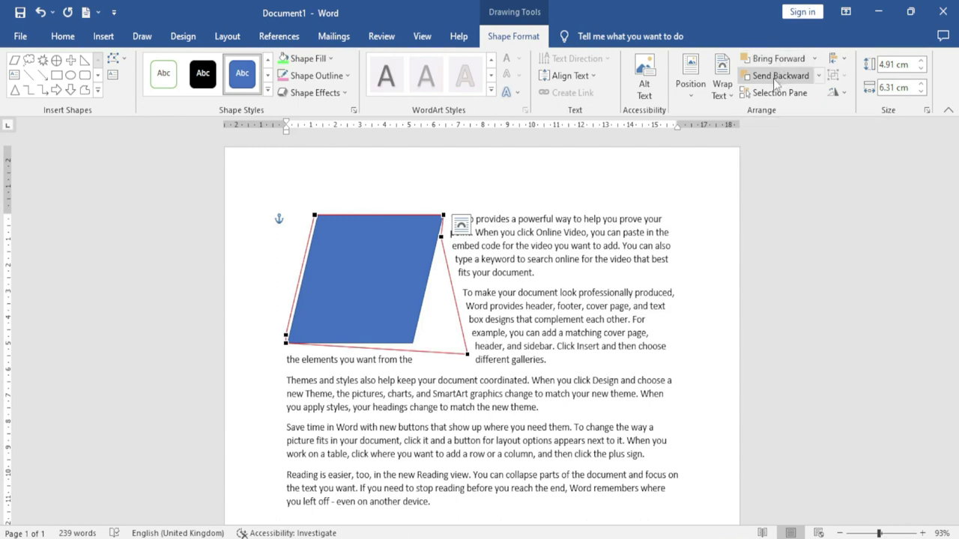
left_click(56, 75)
Draw a rectangle over the parallelogram, give it the solid black style, and shift it right.
left_click_drag(334, 279, 502, 442)
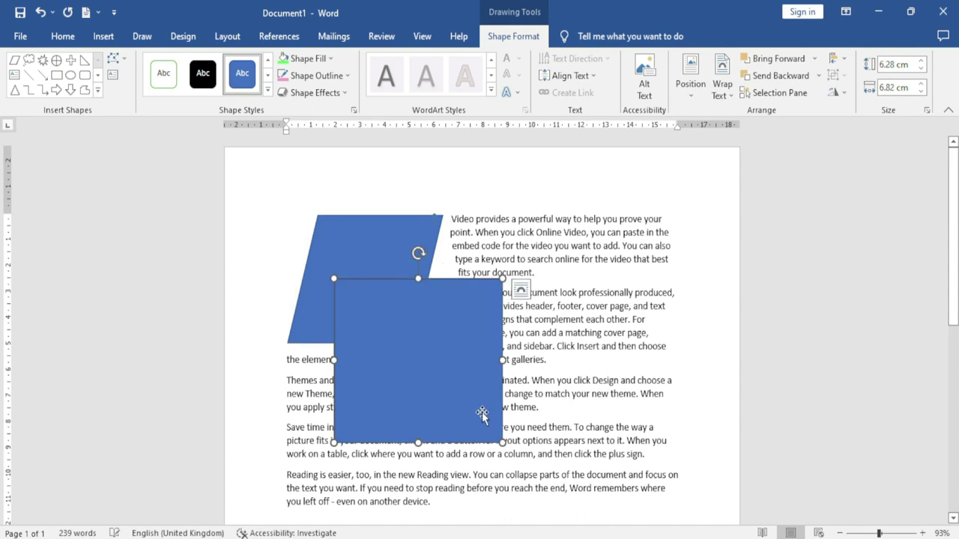
left_click(203, 75)
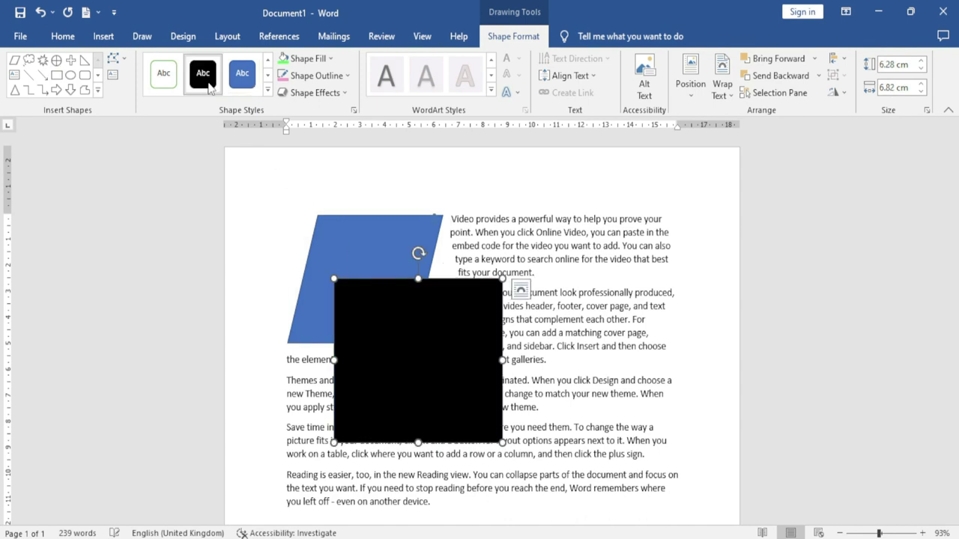
left_click_drag(425, 324, 462, 315)
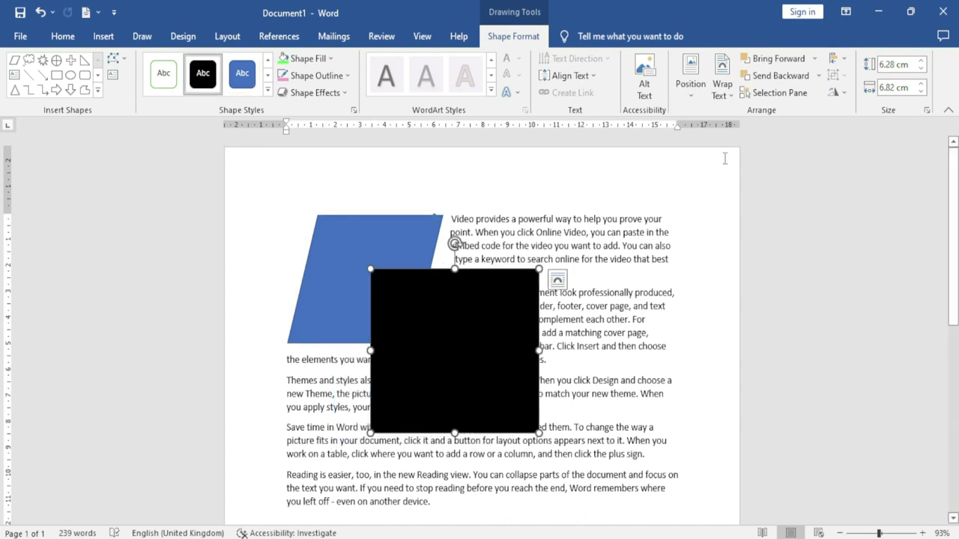
Toggle the layering so the black square ends up behind the blue parallelogram.
left_click(792, 81)
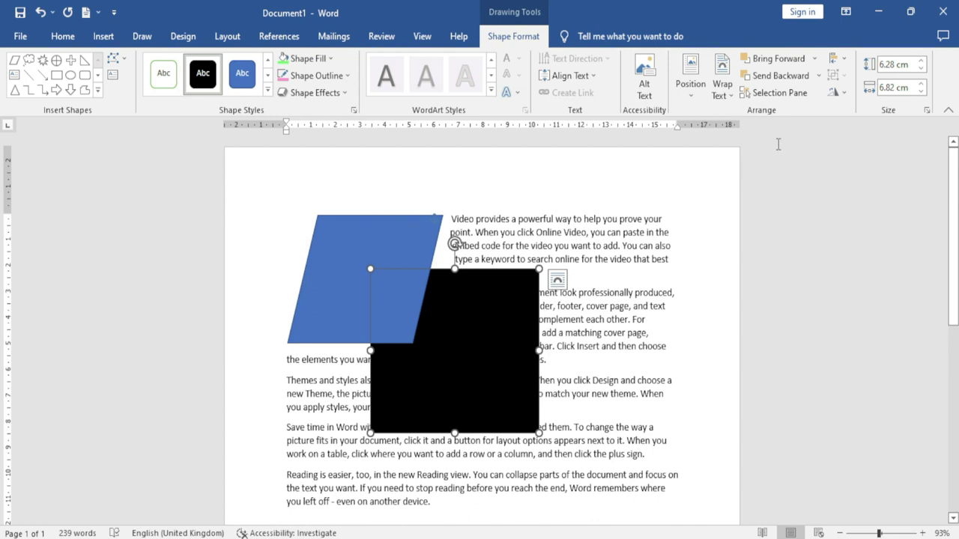
left_click(780, 59)
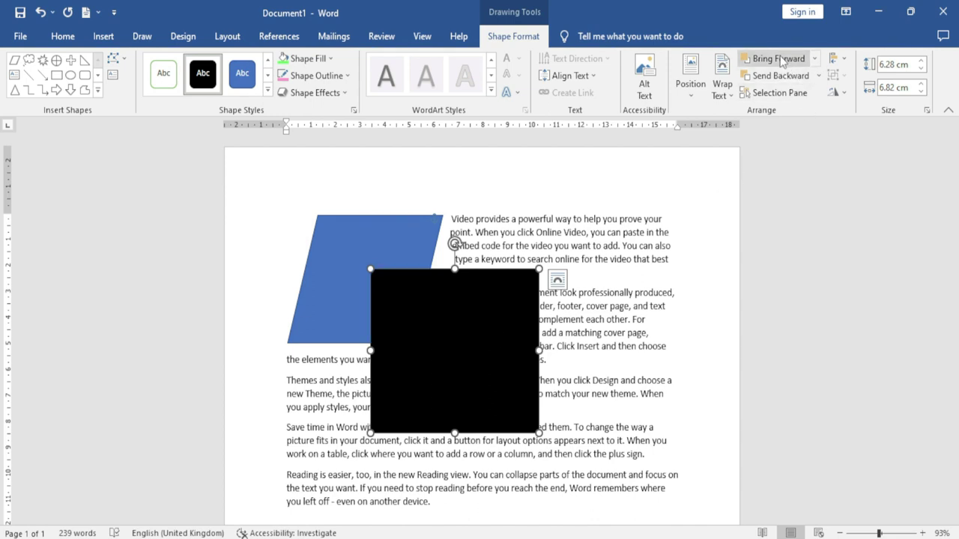
left_click(780, 76)
left_click(779, 59)
left_click(780, 76)
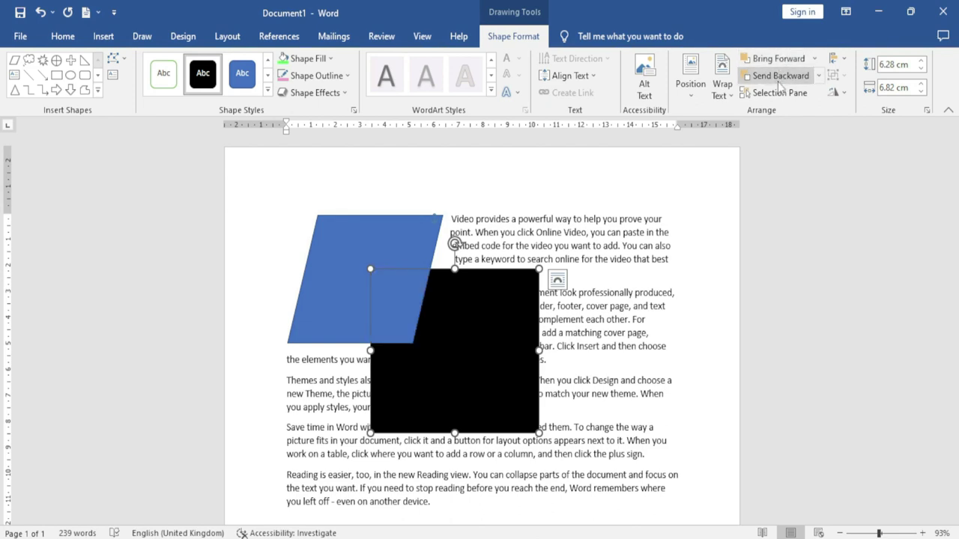
left_click(69, 75)
Draw a circle over the shapes and give it an orange gradient shape style.
left_click_drag(306, 225, 481, 419)
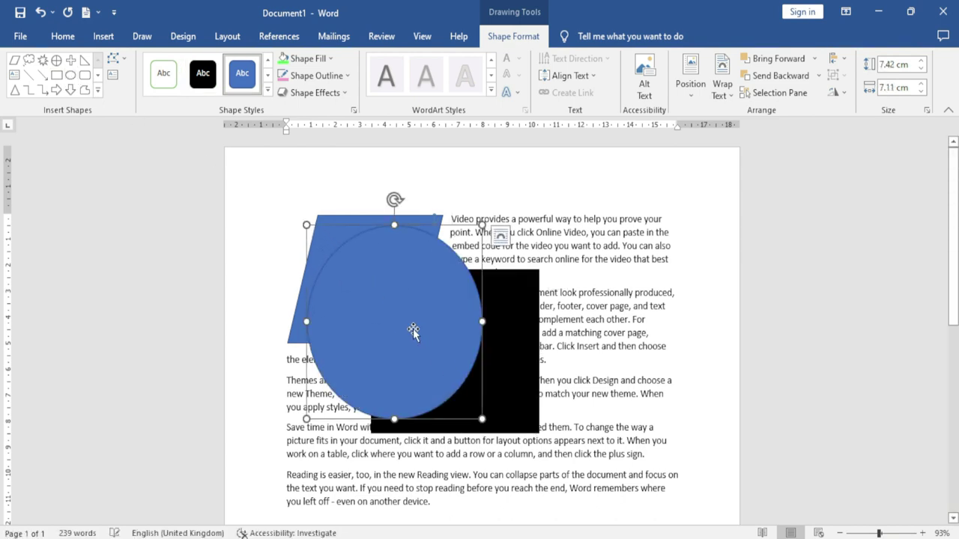
left_click_drag(413, 331, 424, 432)
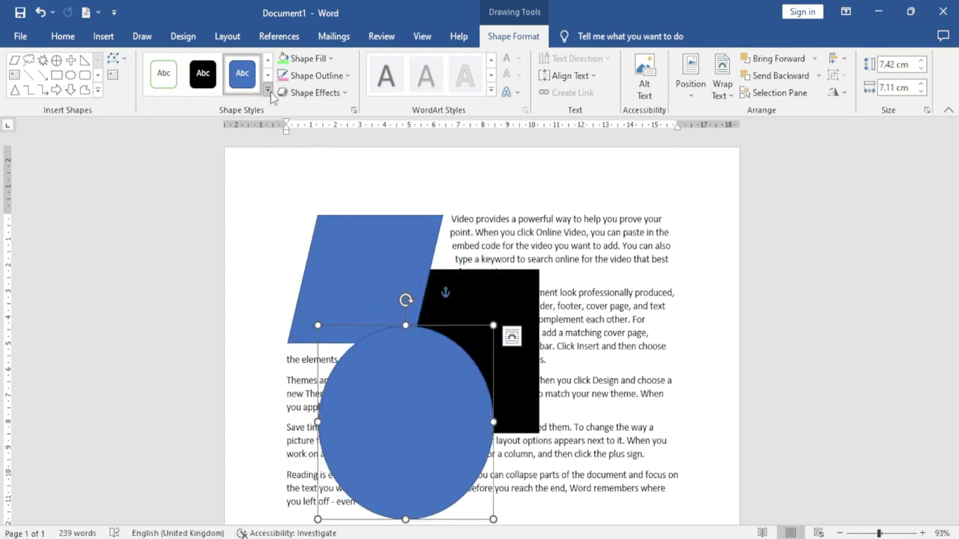
left_click(268, 90)
left_click(244, 273)
left_click_drag(372, 342, 394, 309)
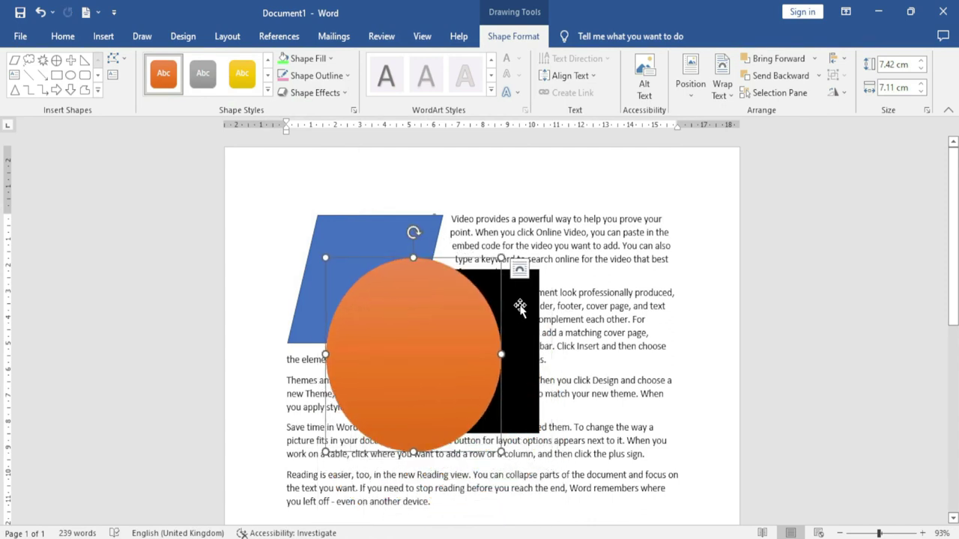
Bring the orange circle to front, then send it to back and move it up-left.
left_click(814, 59)
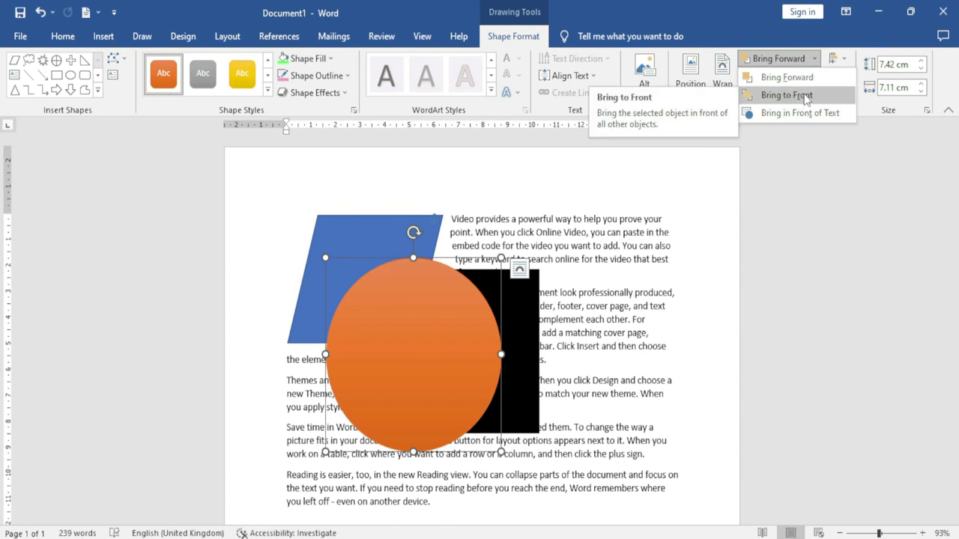
left_click(807, 98)
left_click(818, 76)
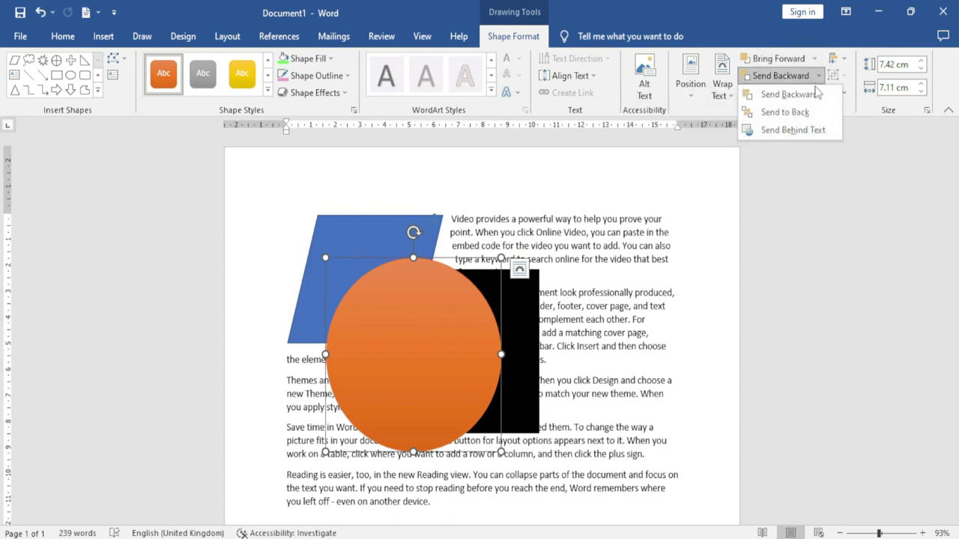
left_click(797, 116)
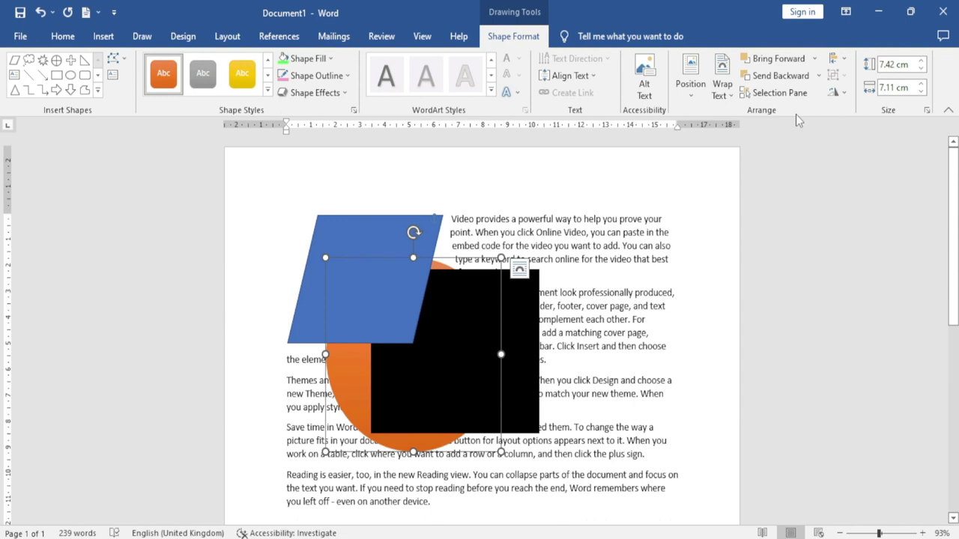
left_click_drag(340, 380, 302, 294)
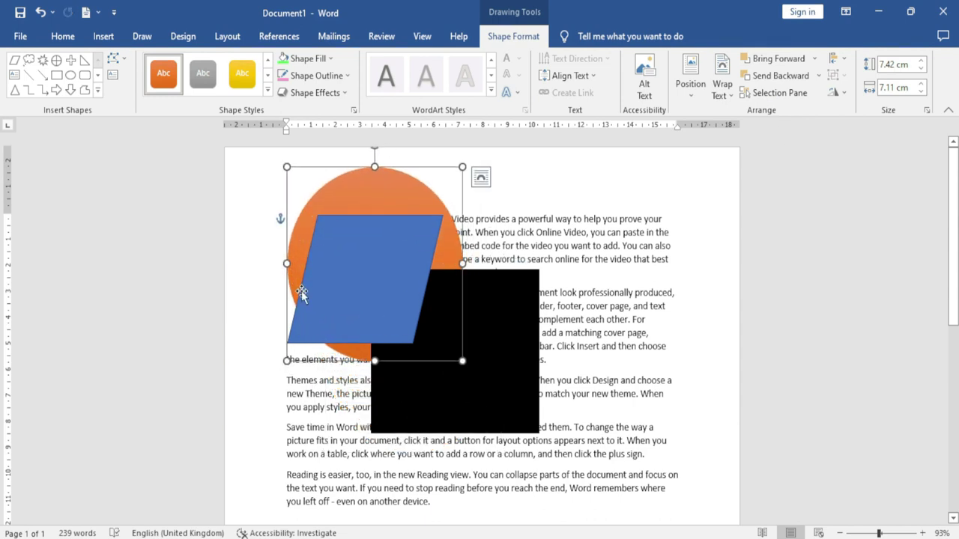
Raise and lower the orange circle one layer at a time, ending in front of all shapes.
left_click(814, 59)
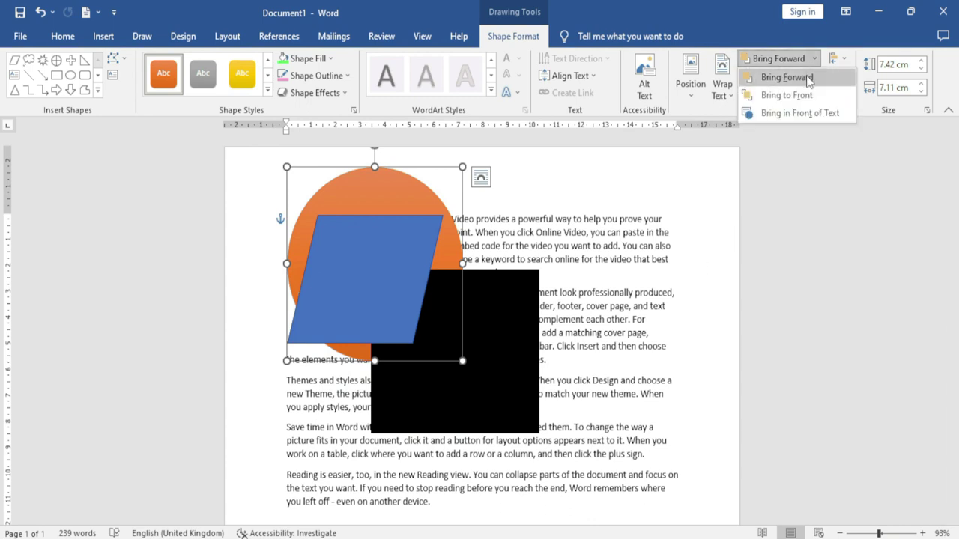
left_click(808, 78)
left_click(817, 59)
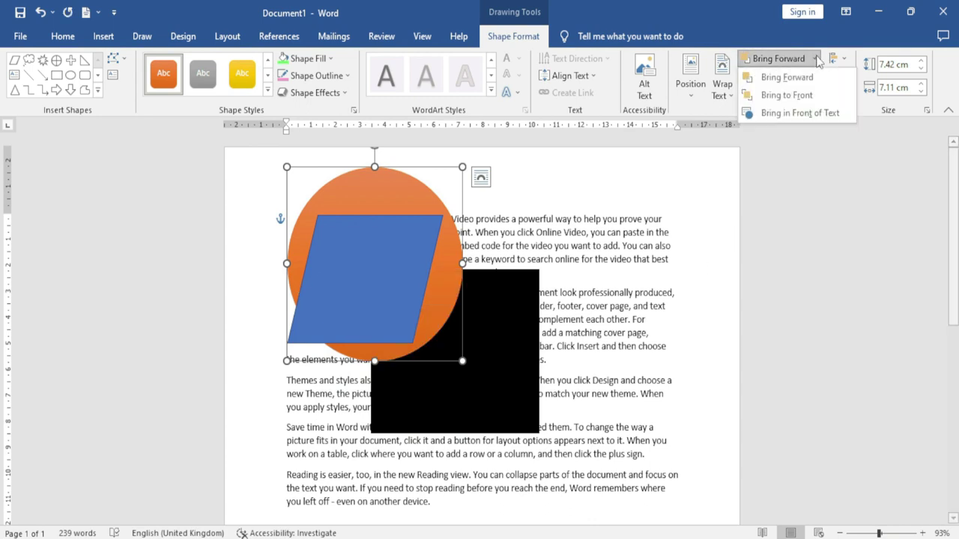
left_click(807, 94)
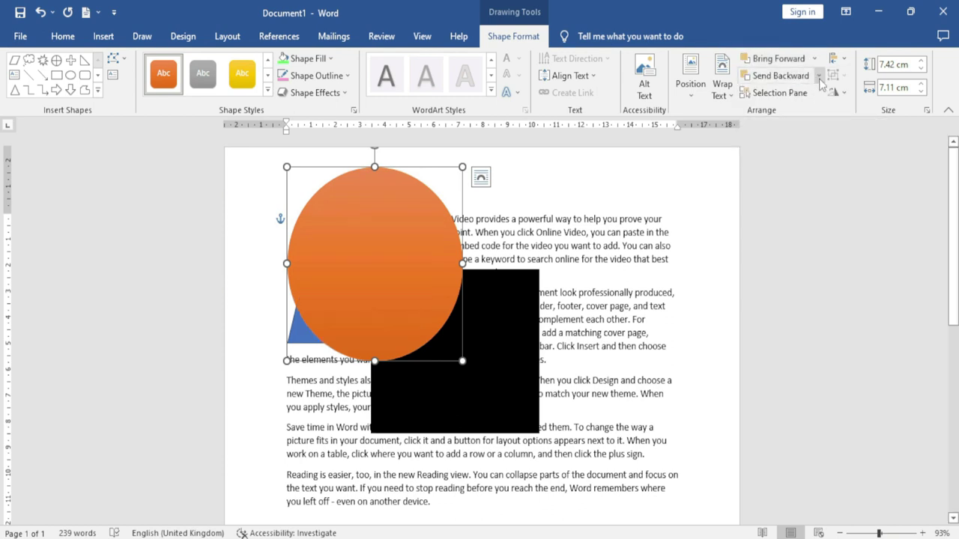
left_click(818, 76)
left_click(808, 96)
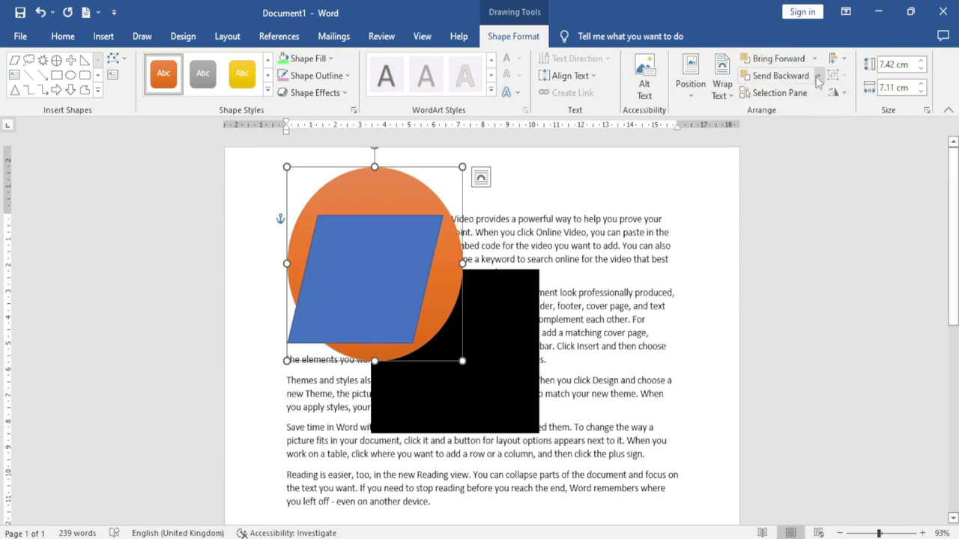
left_click(818, 76)
left_click(809, 95)
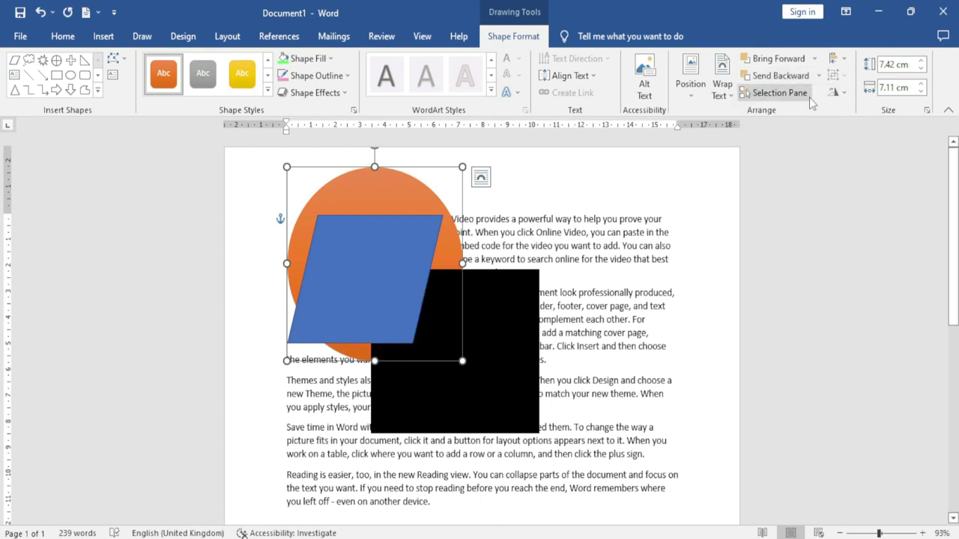
left_click(814, 58)
left_click(798, 103)
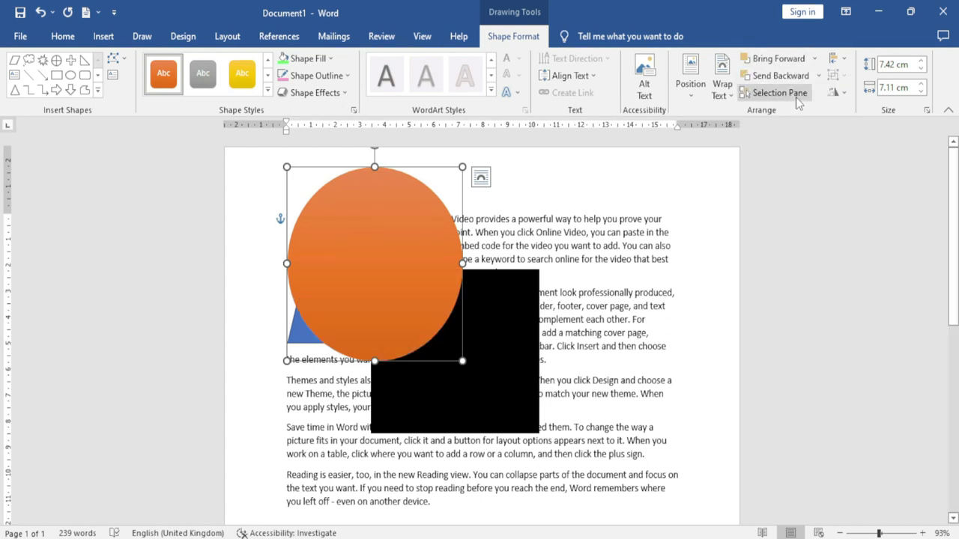
Move the circle around, sending it to back and trying In Front of Text and Behind Text.
mouse_move(409, 240)
left_mouse_down()
mouse_move(484, 328)
mouse_move(461, 308)
left_mouse_up()
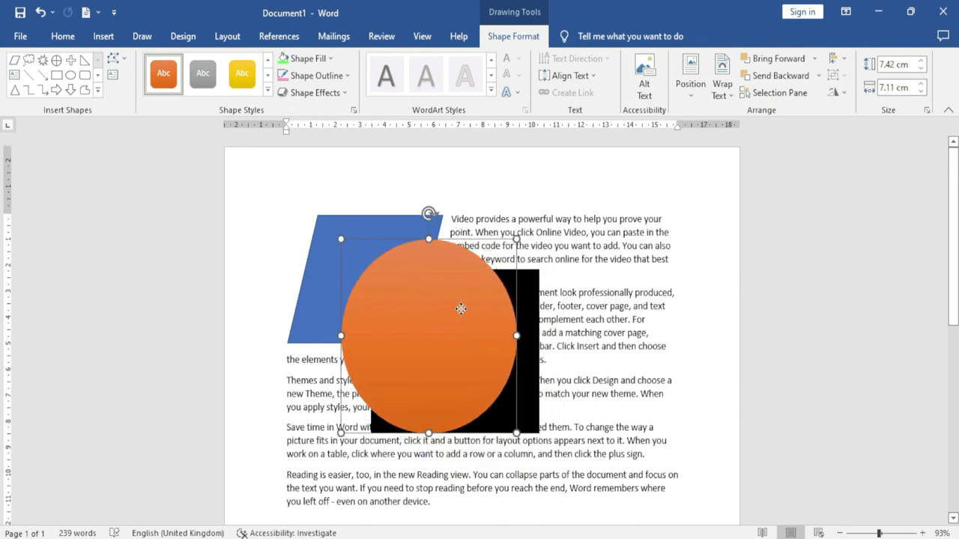
left_click(819, 76)
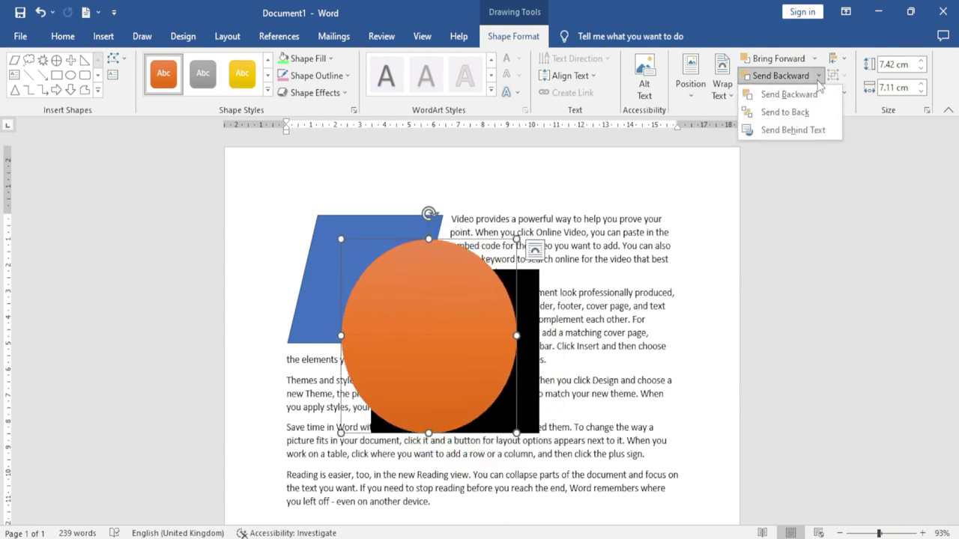
left_click(802, 116)
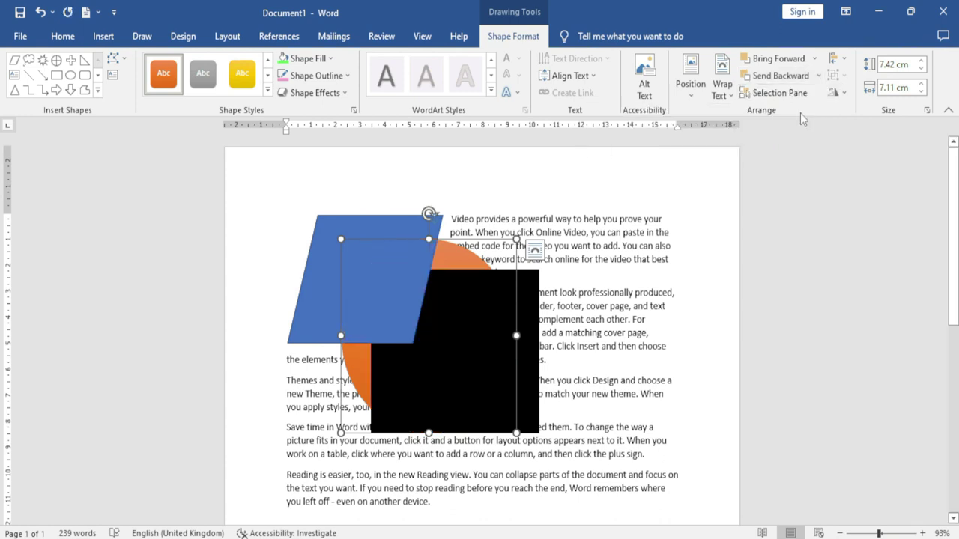
left_click_drag(460, 266, 484, 174)
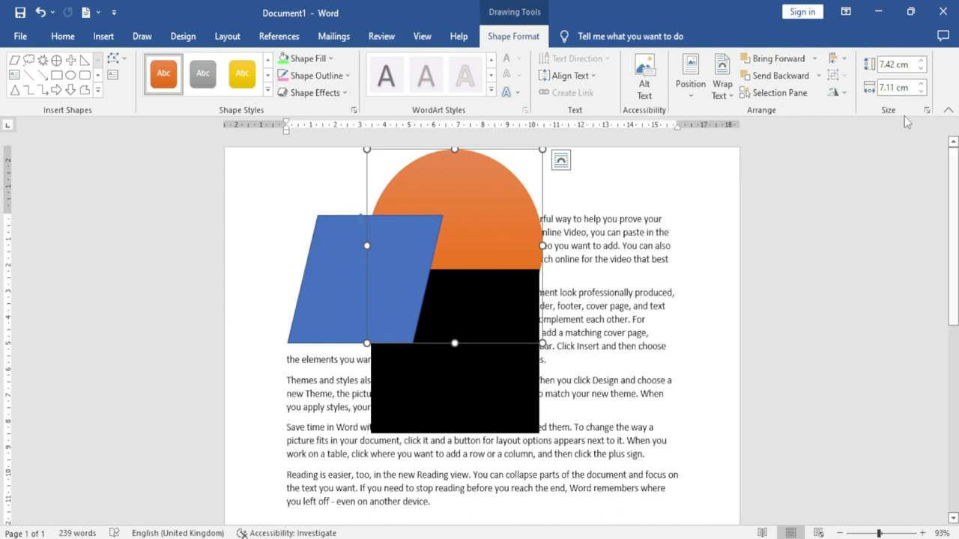
left_click(815, 59)
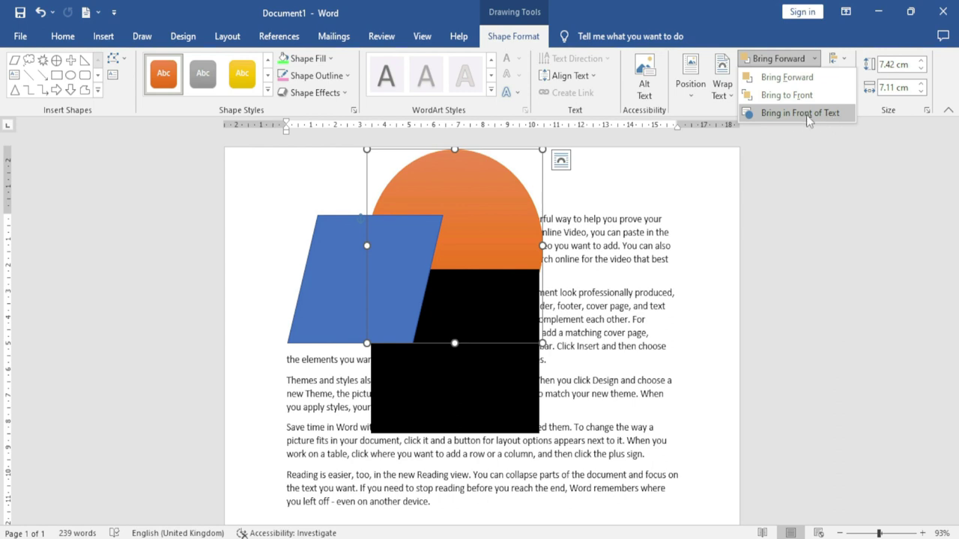
left_click(808, 116)
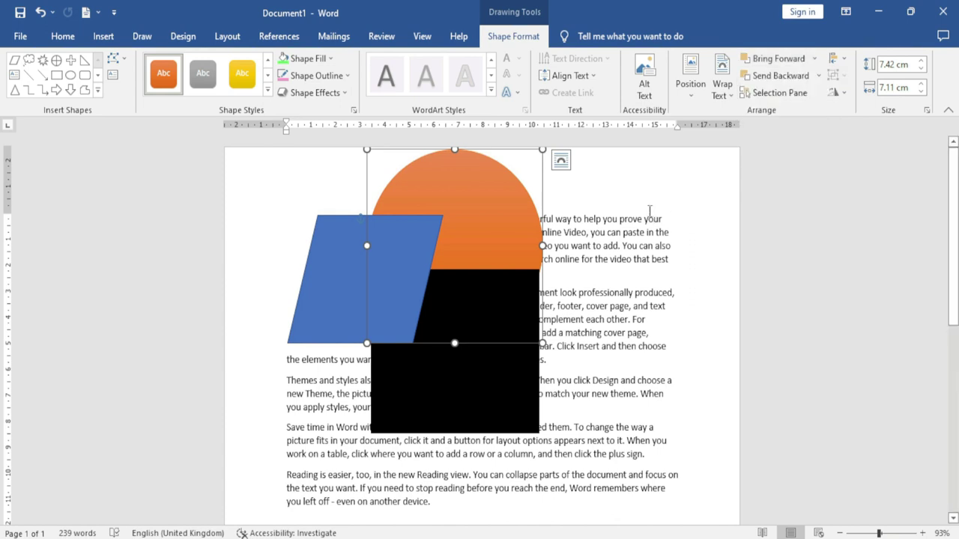
left_click(818, 77)
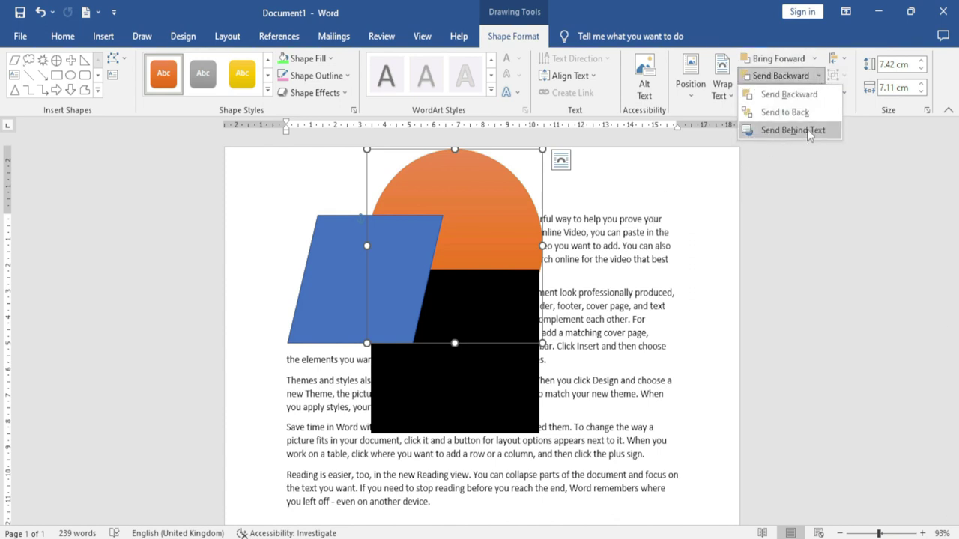
left_click(801, 132)
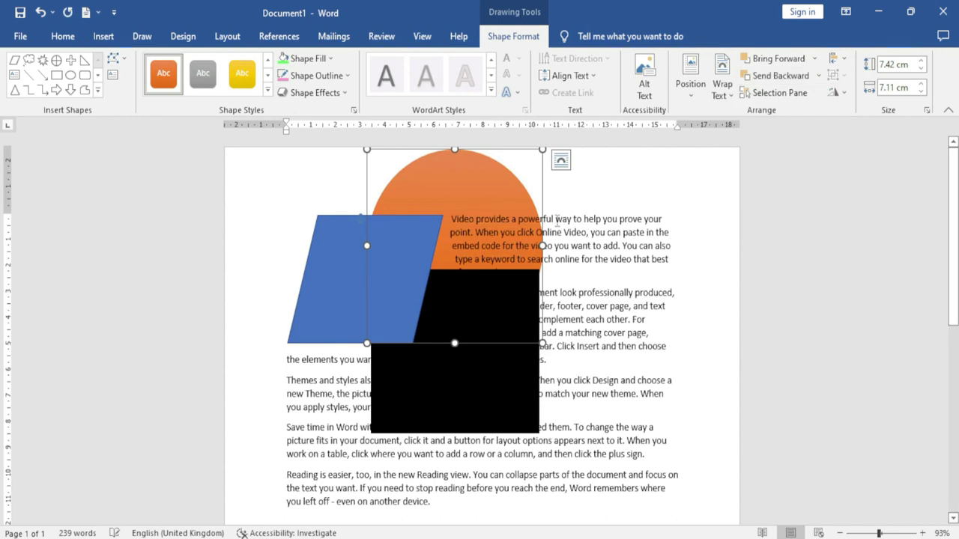
Move the circle right, place it in front of text, then drag it down-left over the shapes.
mouse_move(454, 188)
left_mouse_down()
mouse_move(634, 179)
mouse_move(614, 213)
left_mouse_up()
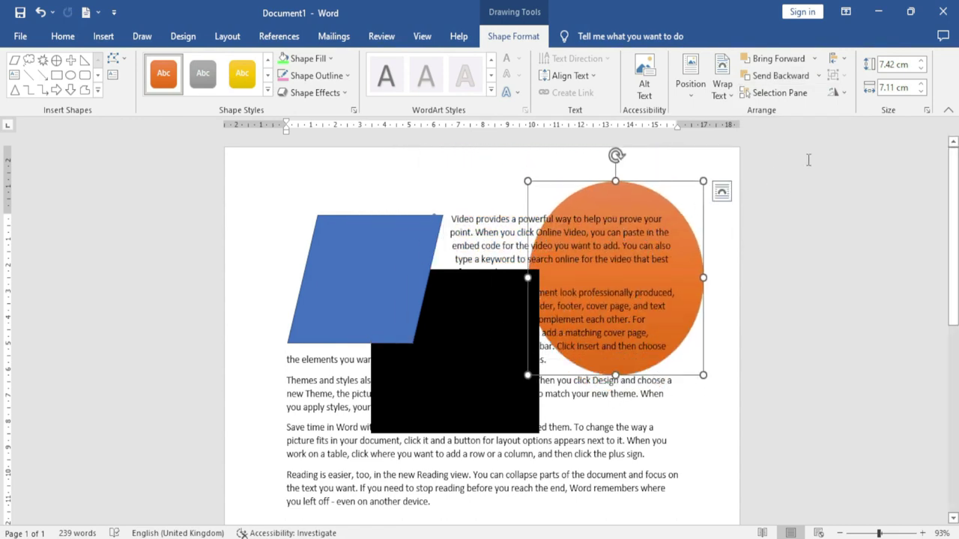
left_click(814, 58)
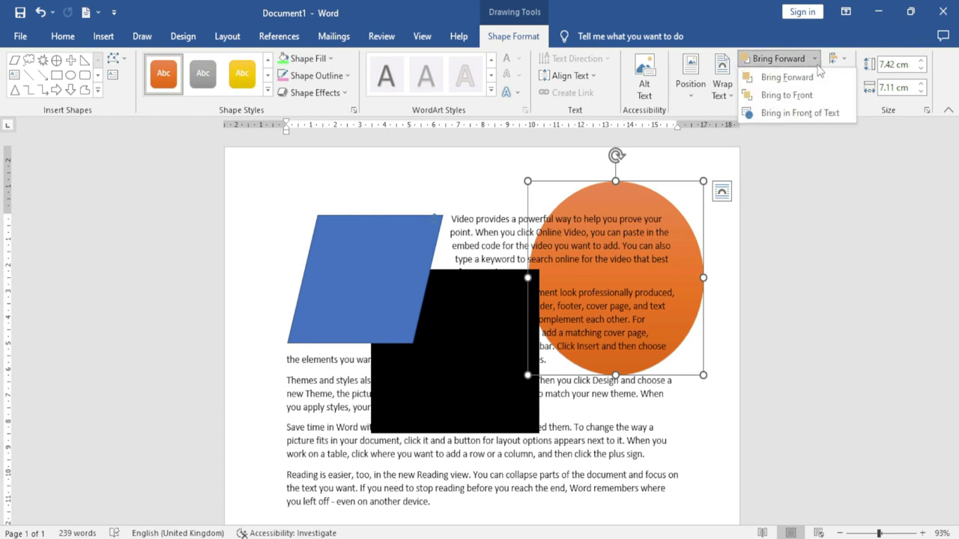
left_click(798, 112)
mouse_move(613, 245)
left_mouse_down()
mouse_move(591, 266)
mouse_move(602, 213)
mouse_move(527, 220)
left_mouse_up()
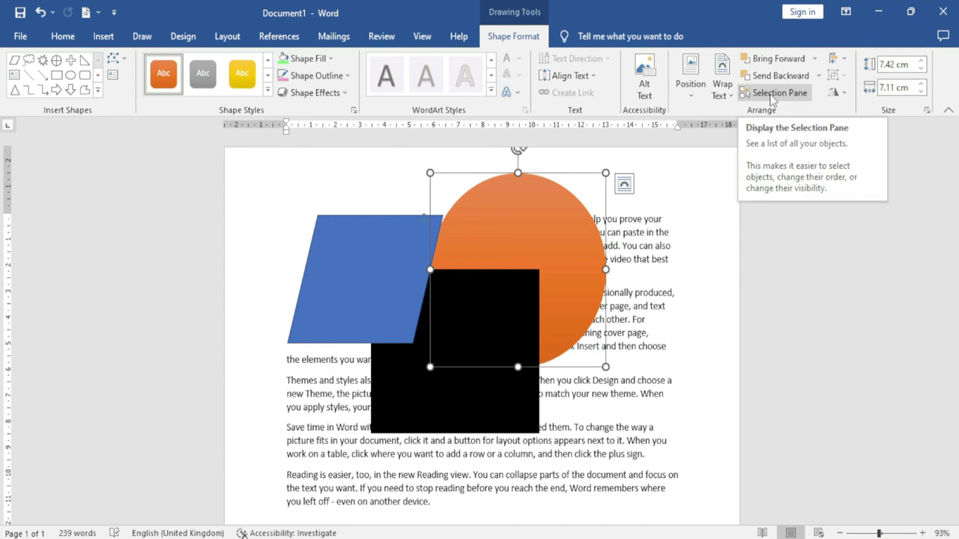
Open the Selection pane, nudge the circle right, hide then re-show all three shapes, and select Oval 16.
left_click(771, 94)
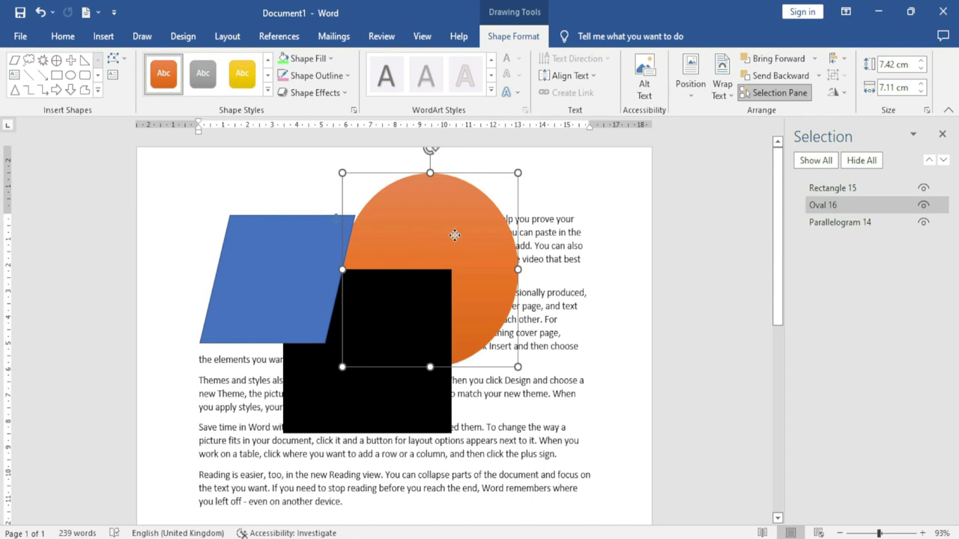
left_click_drag(425, 234, 472, 240)
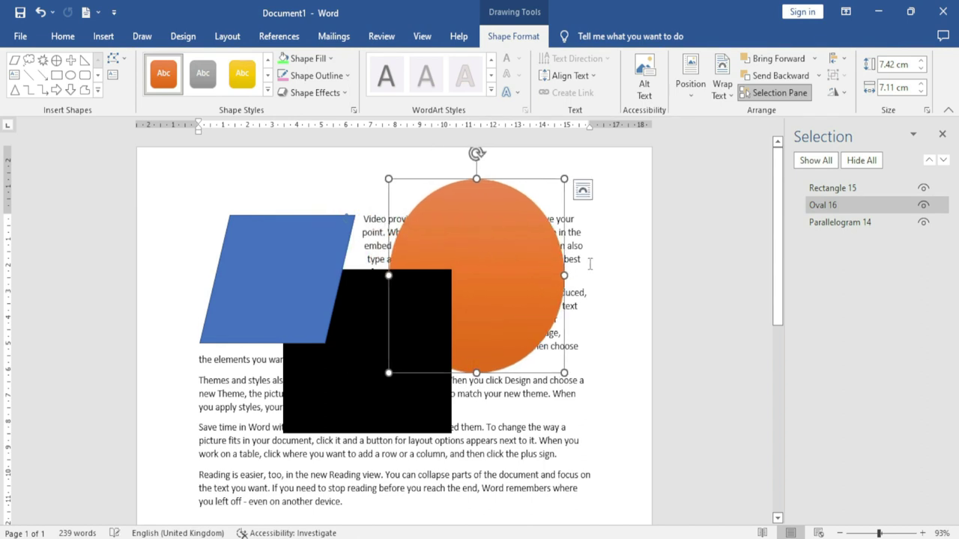
left_click(923, 188)
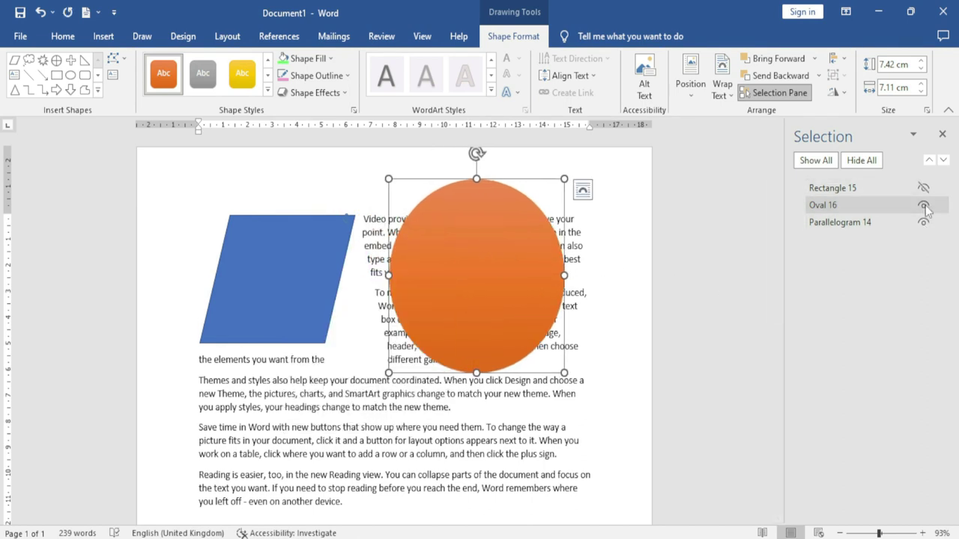
left_click(923, 204)
left_click(923, 223)
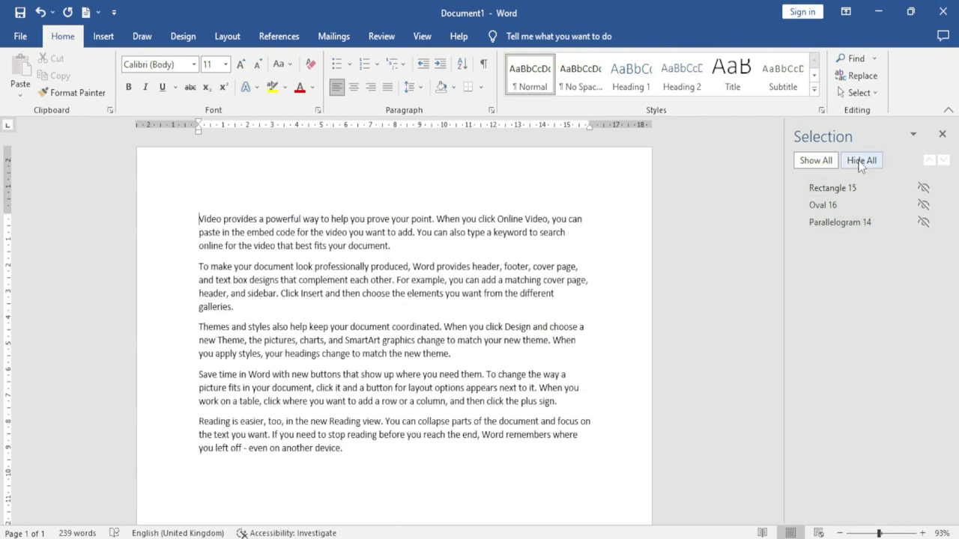
left_click(813, 162)
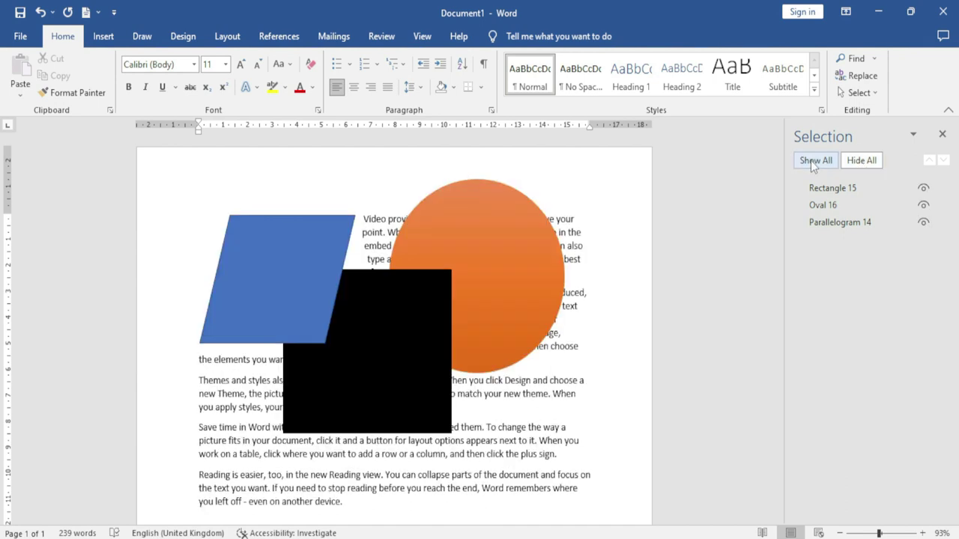
left_click(480, 231)
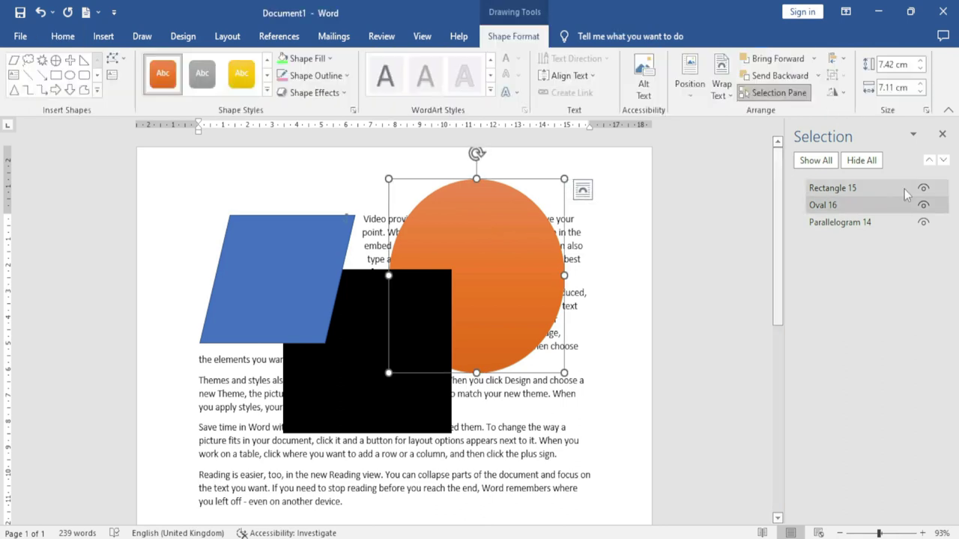
Close the Selection pane and align the orange circle left, centre, then right.
left_click(945, 134)
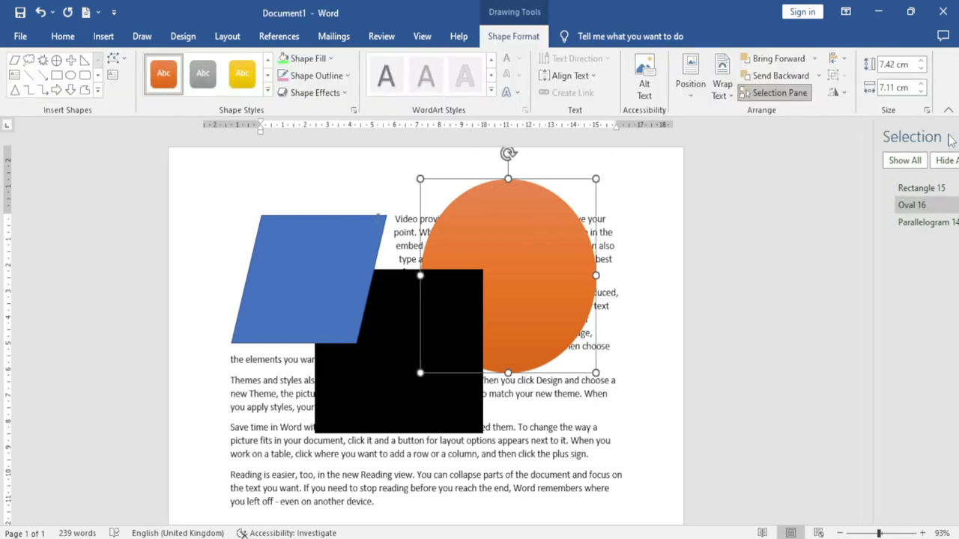
left_click(849, 61)
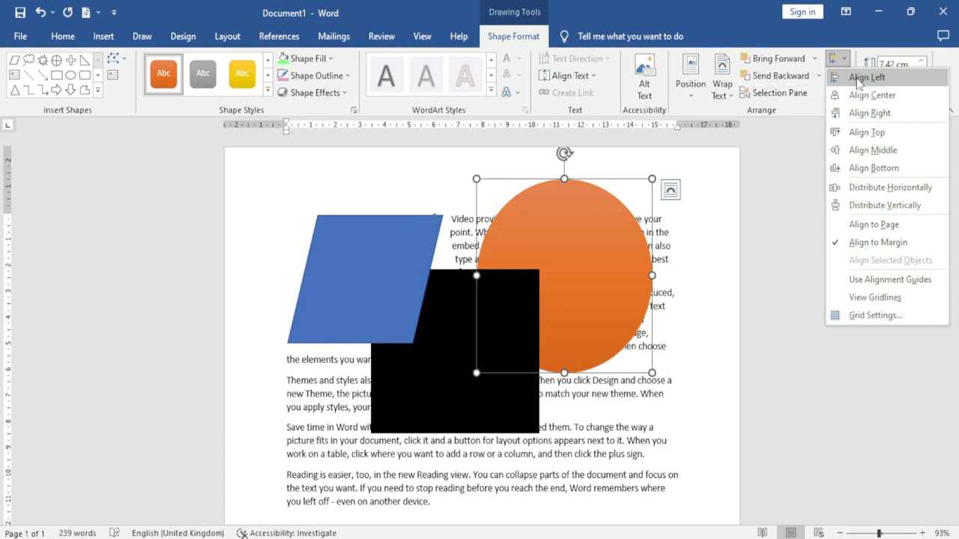
left_click(858, 79)
left_click(845, 65)
left_click(871, 94)
left_click(844, 60)
left_click(868, 114)
left_click(837, 59)
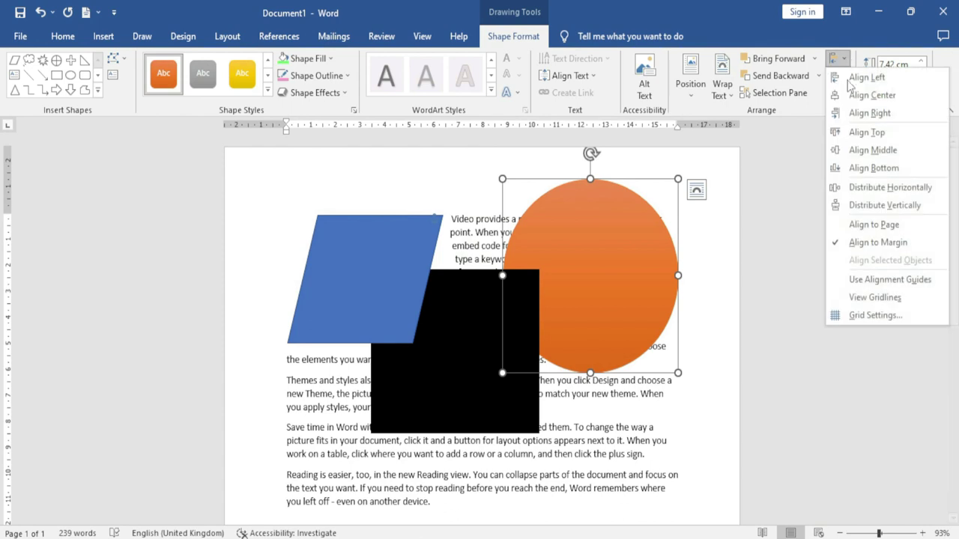
left_click(885, 228)
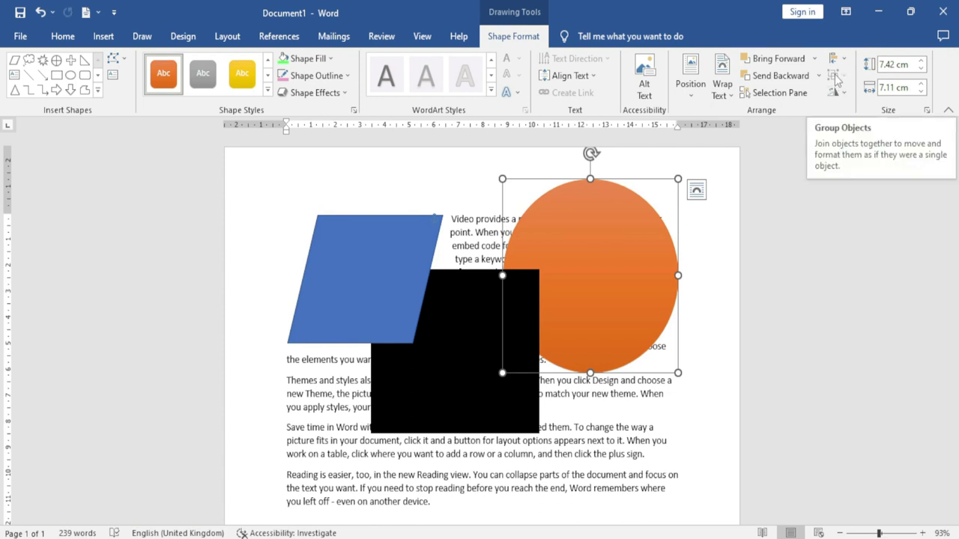
Group the orange circle with the black square and move the pair down-right.
left_click(449, 344, "shift")
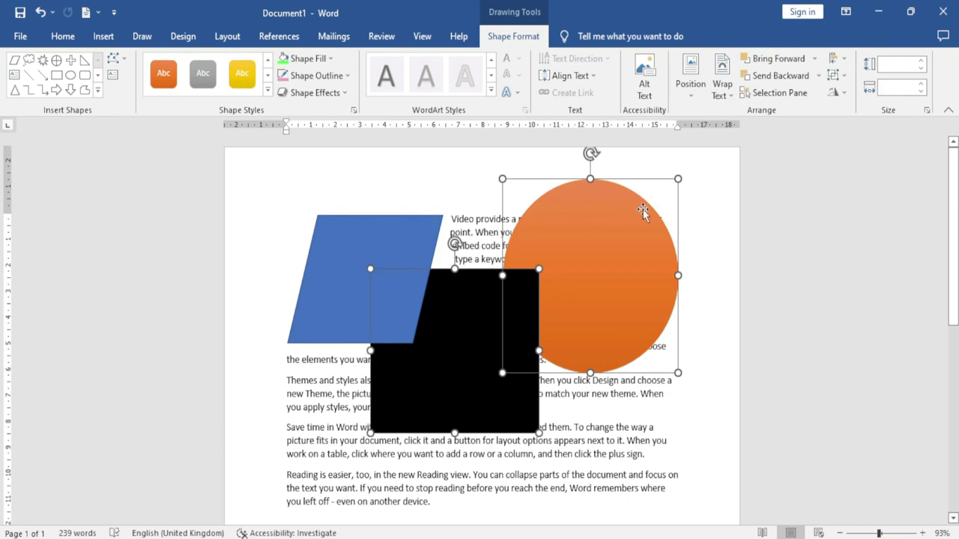
left_click(836, 76)
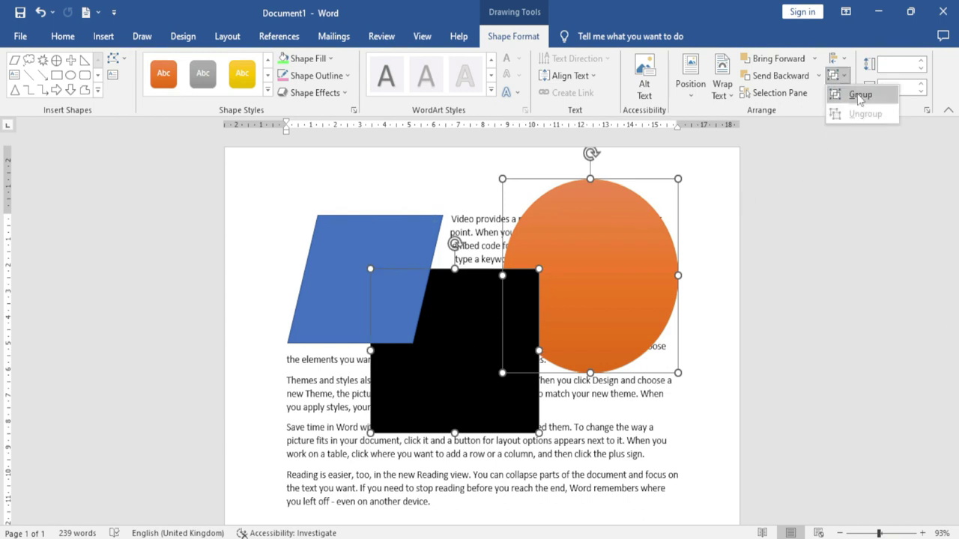
left_click(860, 96)
left_click_drag(573, 205, 594, 264)
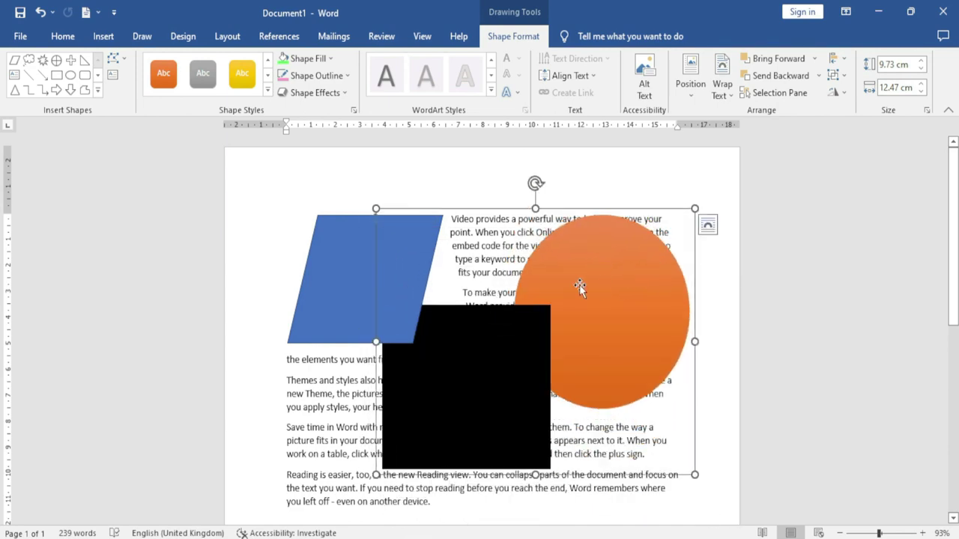
Group the parallelogram in too and resize the combined object to 8.08 × 13.7 cm.
left_click(352, 265, "shift")
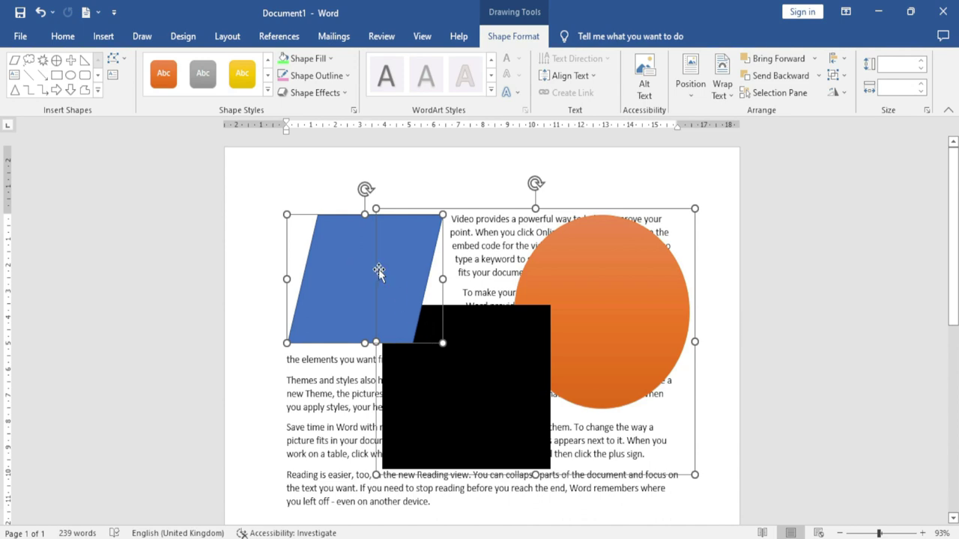
left_click(834, 63)
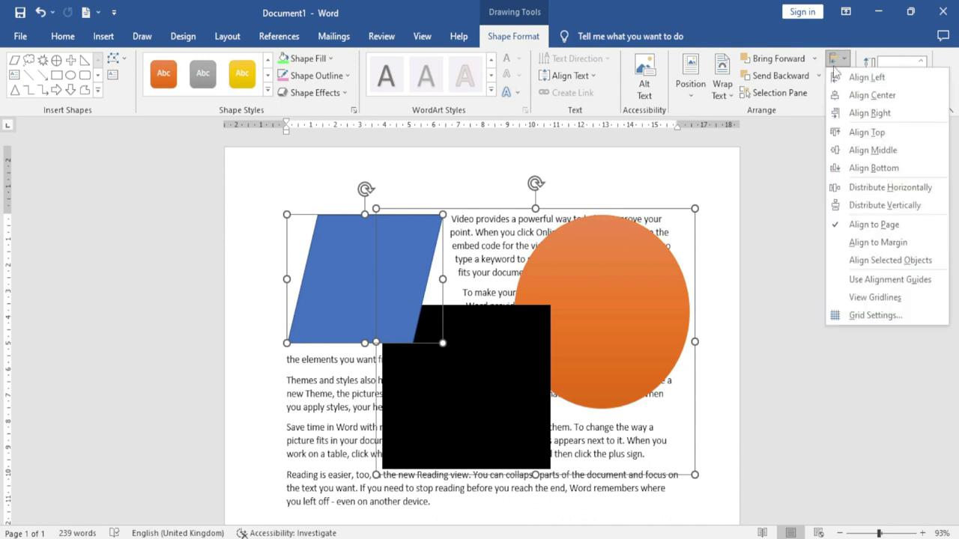
left_click(835, 63)
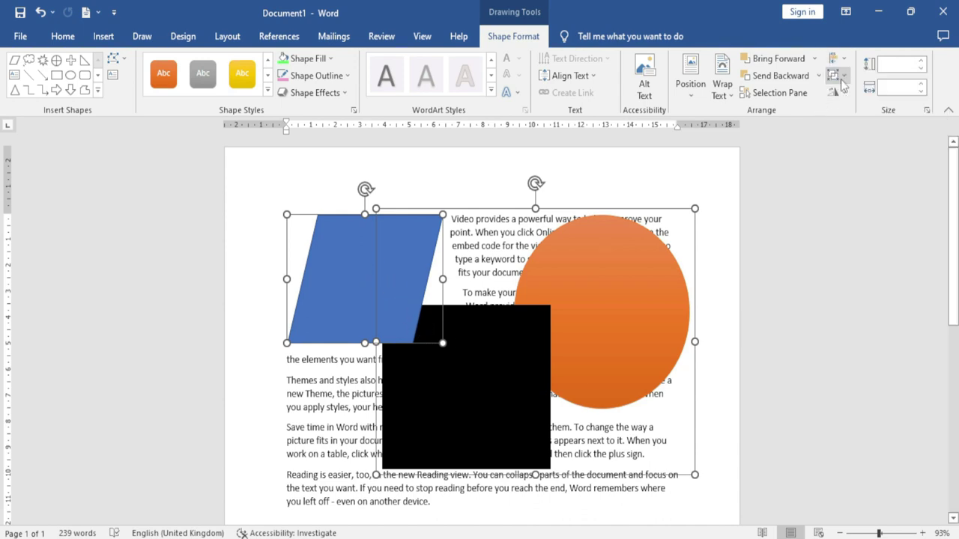
left_click(835, 75)
left_click(859, 102)
mouse_move(642, 274)
left_mouse_down()
mouse_move(630, 285)
mouse_move(626, 274)
left_mouse_up()
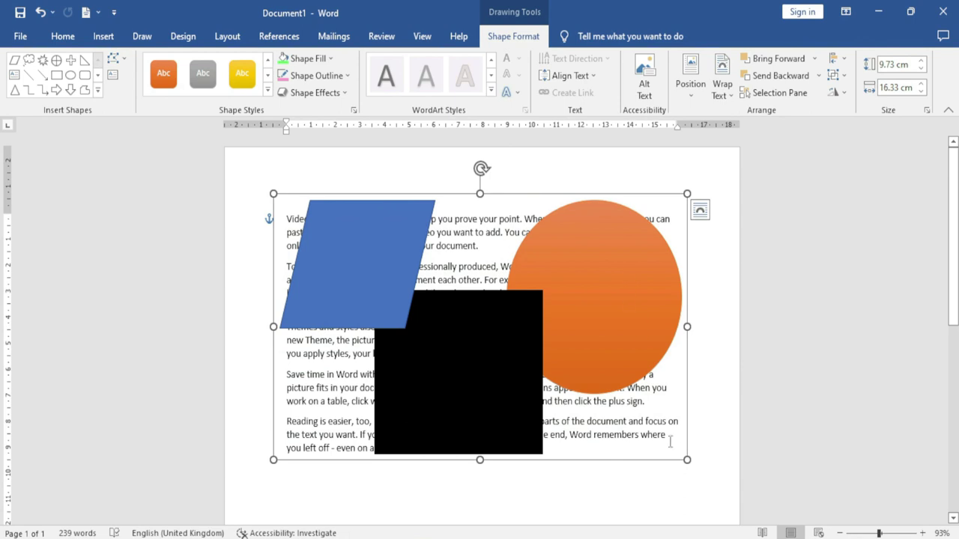
left_click_drag(687, 460, 622, 416)
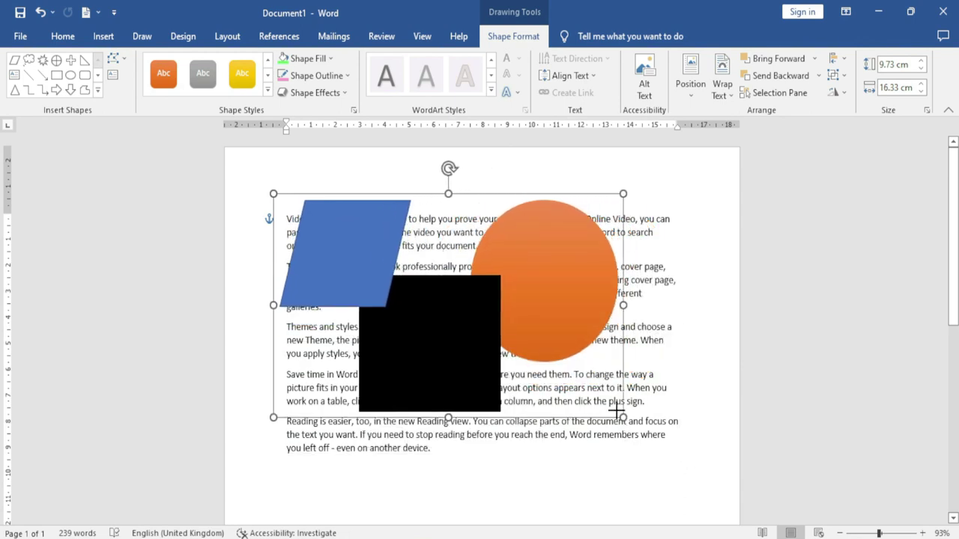
left_click(837, 75)
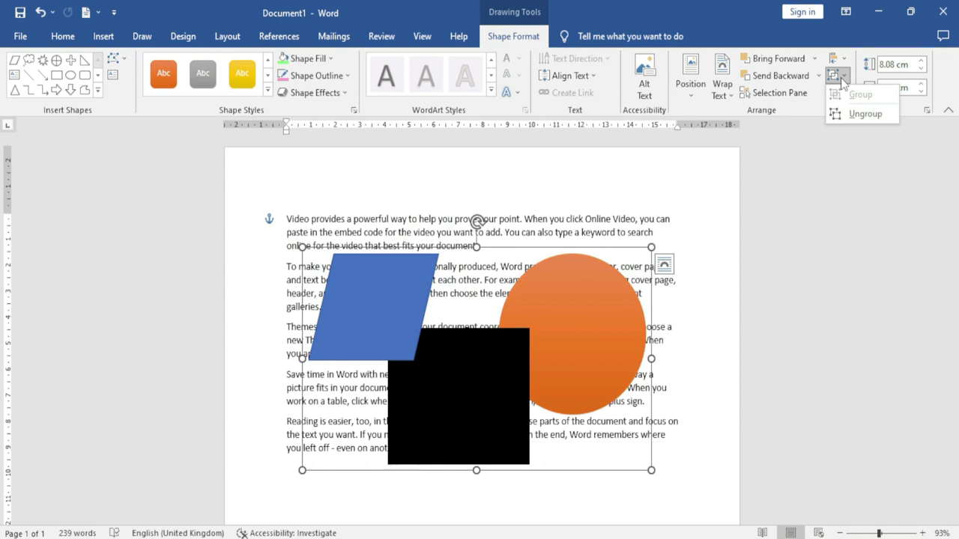
Ungroup the shapes and reposition the black square, orange circle and blue parallelogram.
left_click(861, 115)
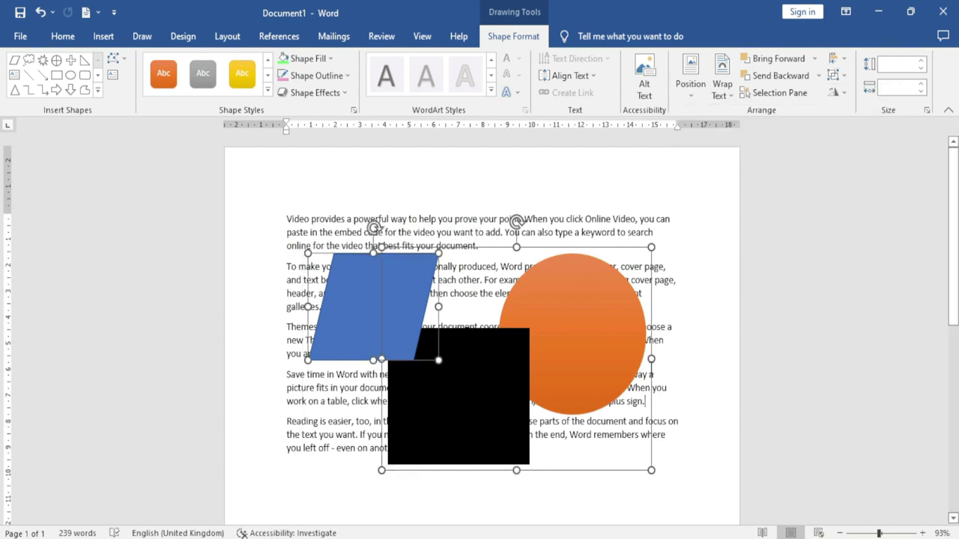
left_click(454, 382)
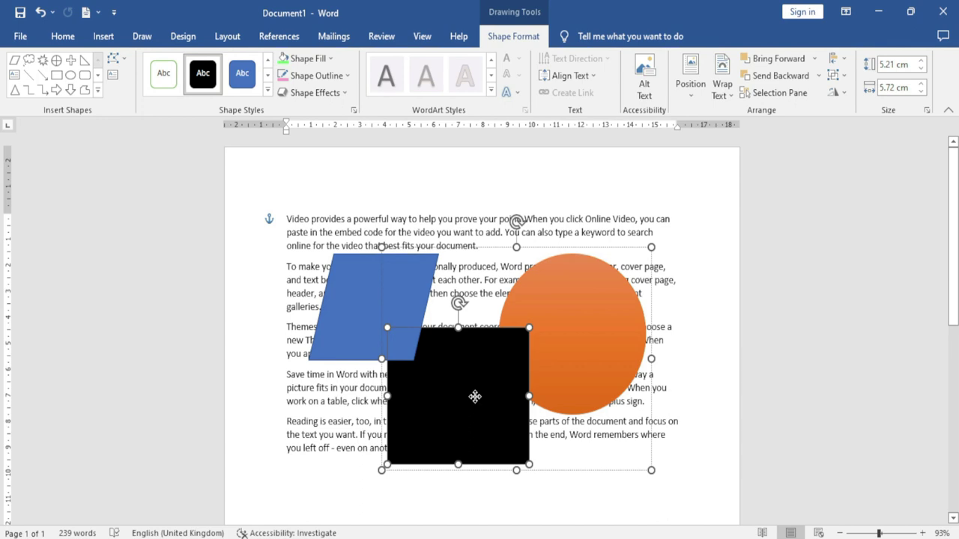
left_click_drag(475, 396, 484, 444)
left_click_drag(567, 335, 597, 257)
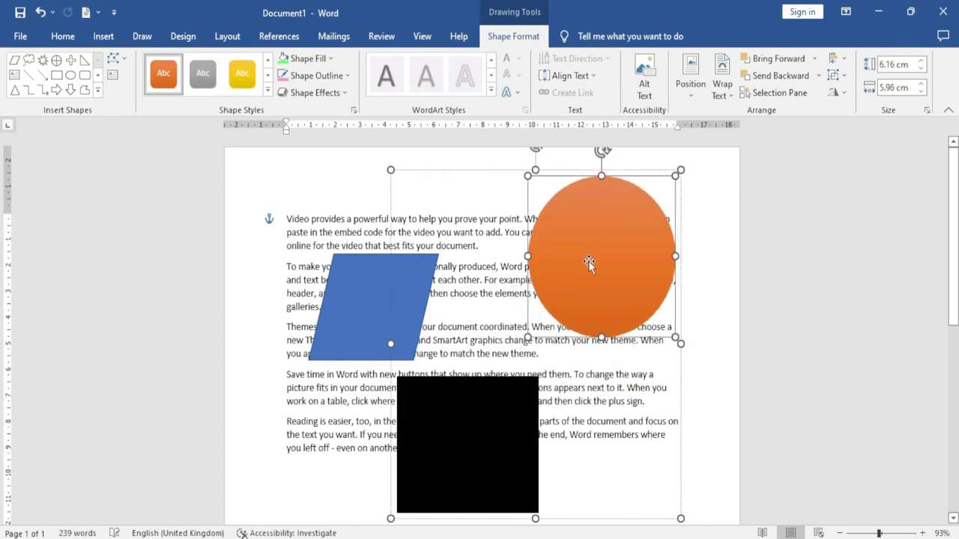
left_click_drag(370, 278, 312, 247)
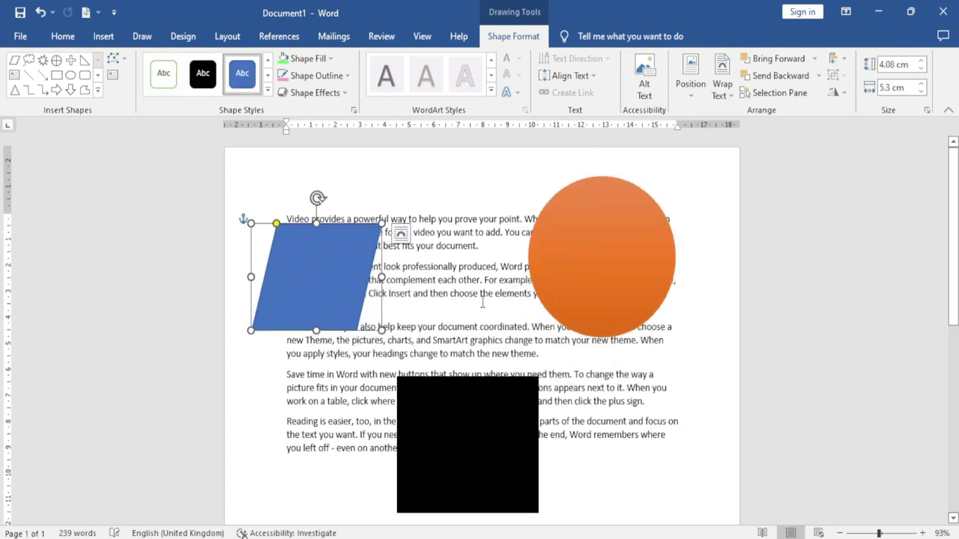
left_click(603, 283)
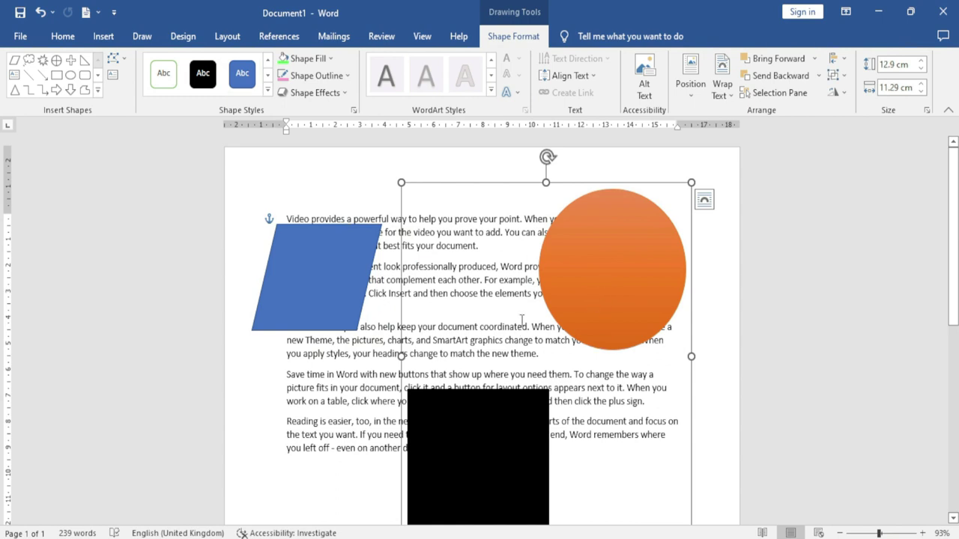
left_click_drag(593, 258, 574, 236)
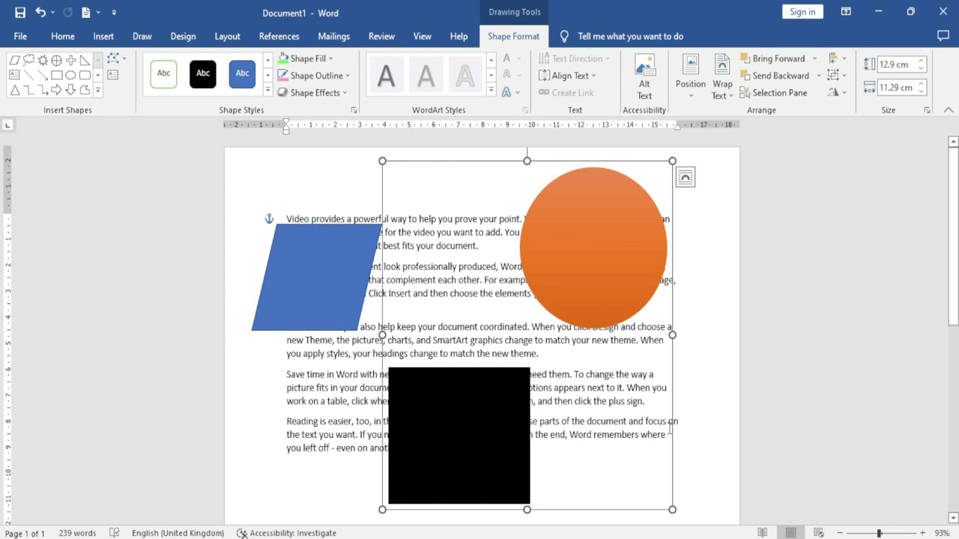
left_click_drag(339, 274, 327, 230)
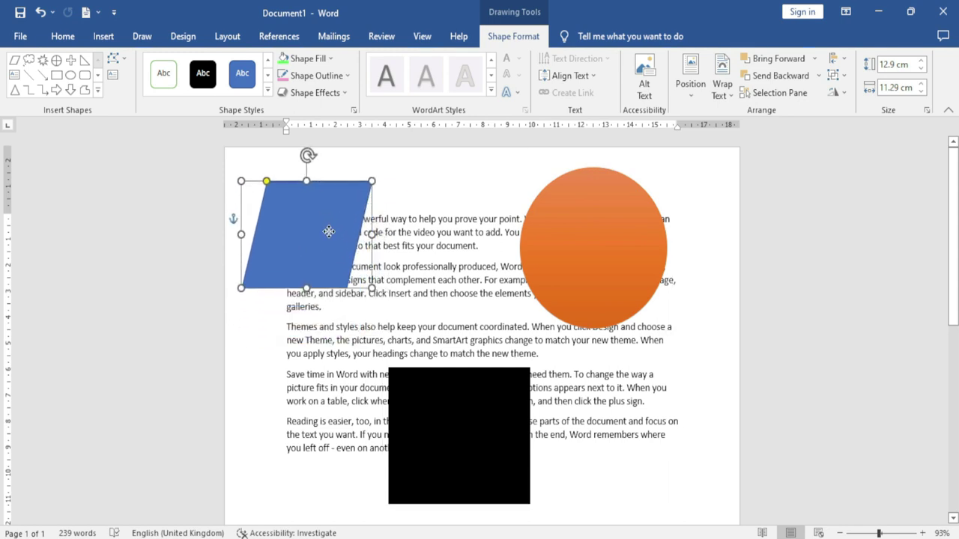
Ungroup the circle and square, move each to a new spot, and select the circle.
left_click(589, 272)
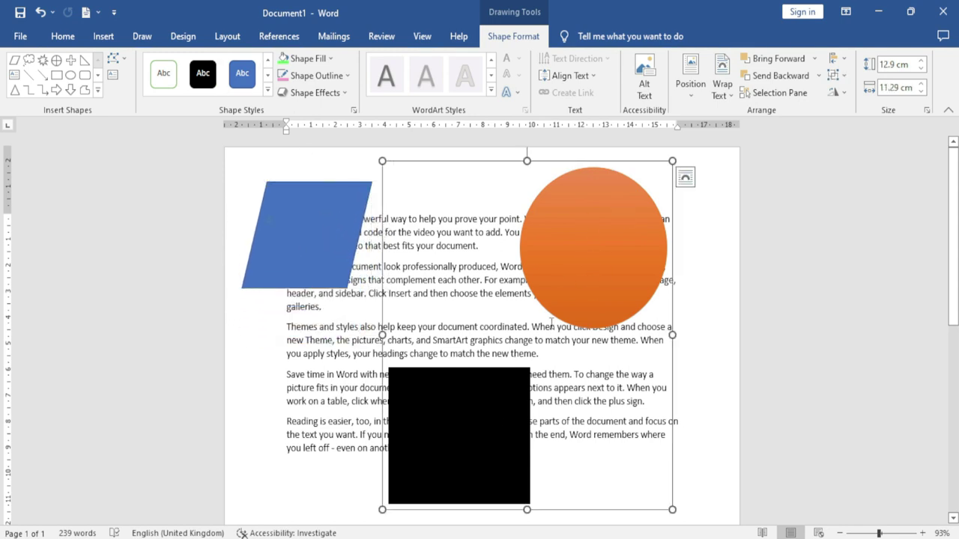
left_click(834, 76)
left_click(837, 82)
left_click(837, 81)
left_click(853, 113)
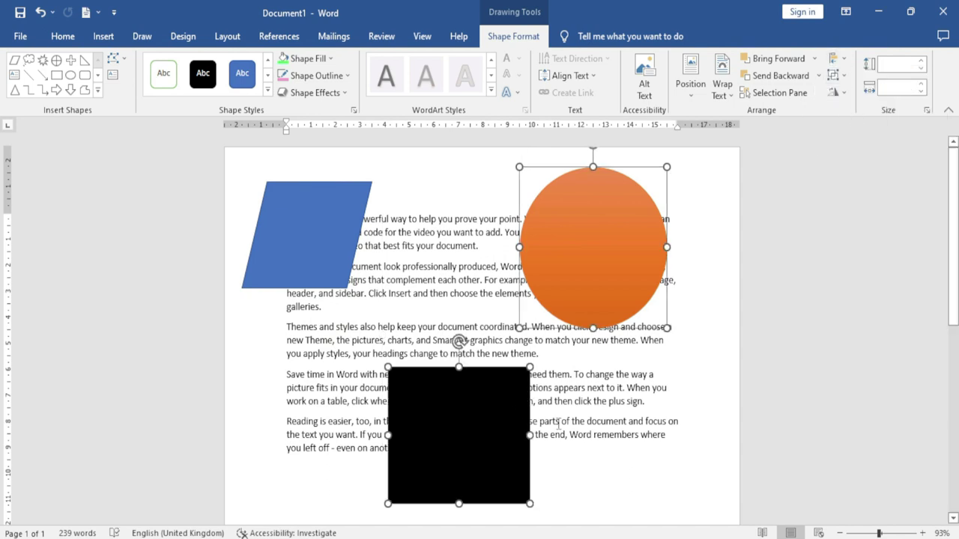
left_click(621, 403)
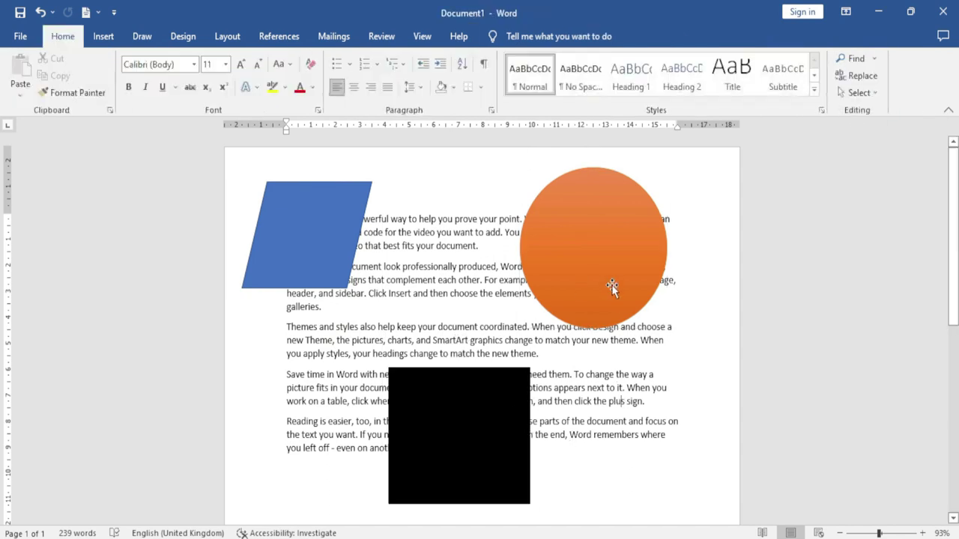
left_click_drag(611, 285, 648, 251)
left_click_drag(486, 406, 453, 385)
left_click_drag(607, 269, 593, 353)
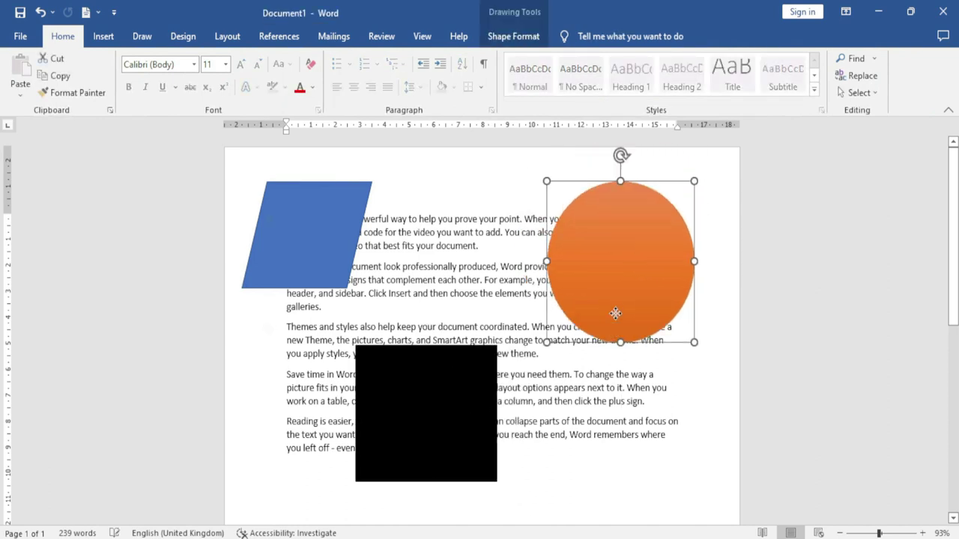
double_click(639, 262)
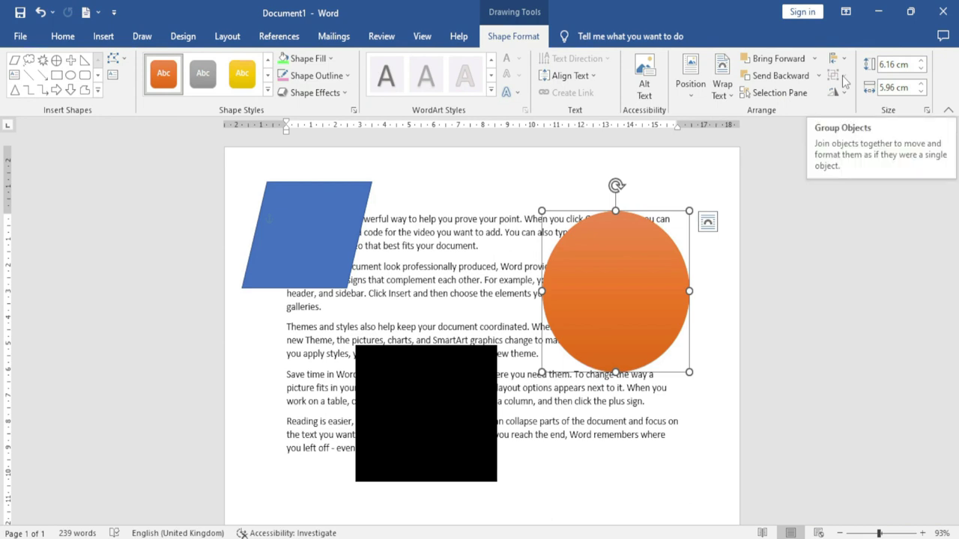
Adjust the parallelogram's height up and down with the Shape Height spinner.
left_click(841, 91)
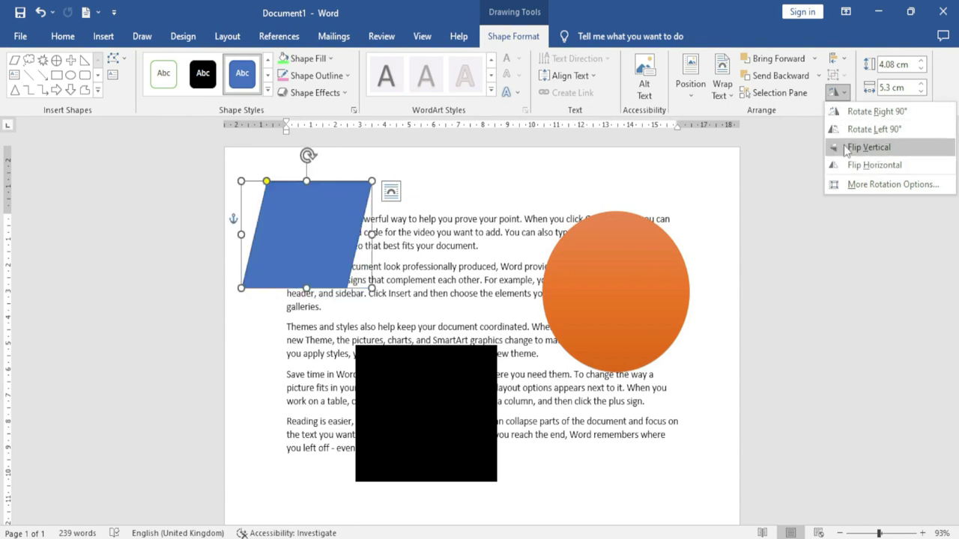
left_click(921, 62)
left_click(922, 62)
left_click(921, 62)
left_click(921, 61)
left_click(921, 62)
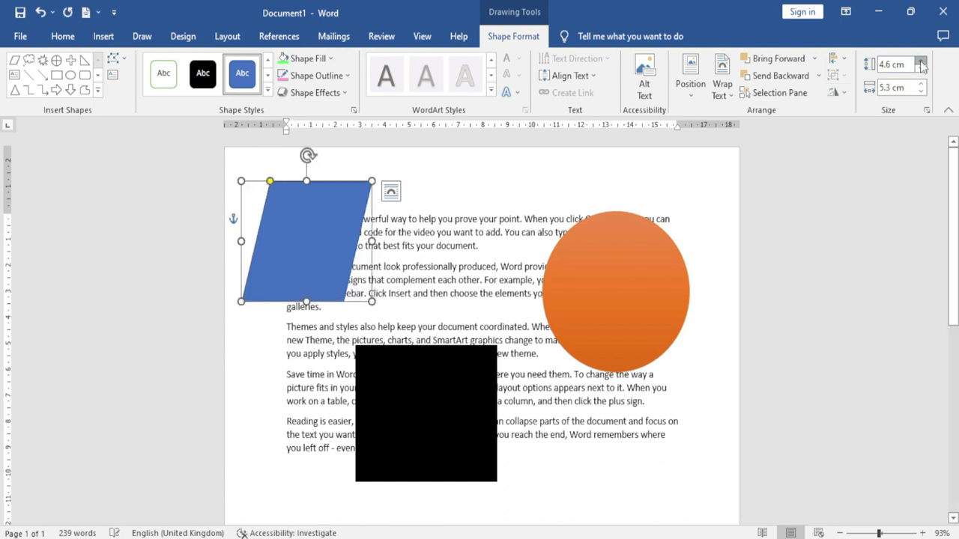
double_click(921, 69)
double_click(921, 69)
double_click(920, 69)
Widen the parallelogram, commit a 5 cm height, and drag it right over the first paragraph.
left_click(920, 84)
left_click(921, 84)
left_click(921, 85)
left_click(921, 84)
left_click(921, 85)
left_click(921, 85)
left_click(921, 85)
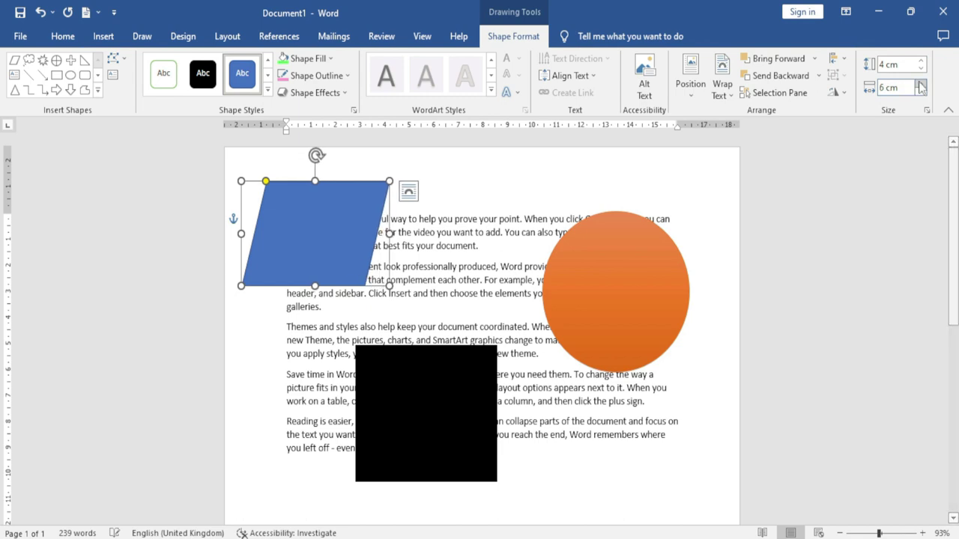
left_click(905, 69)
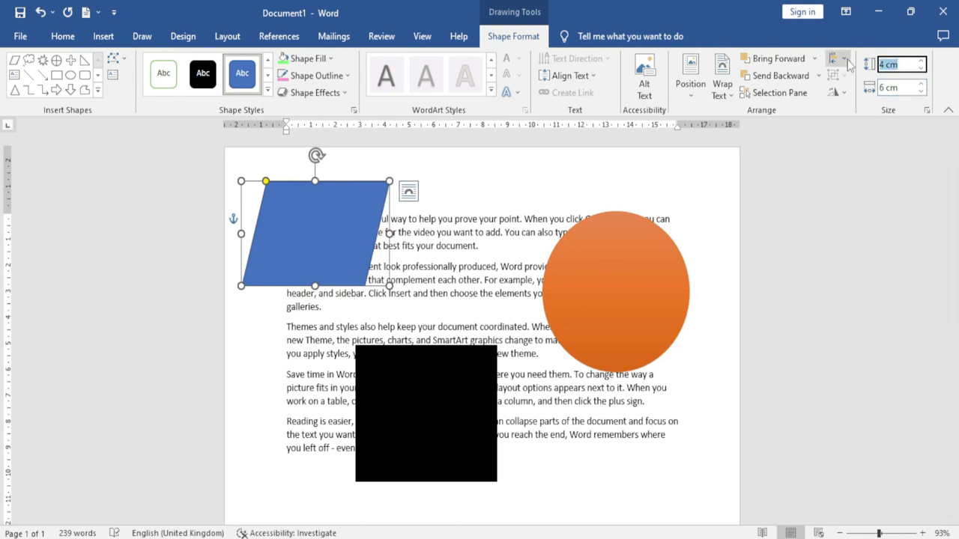
type("5")
key("Tab")
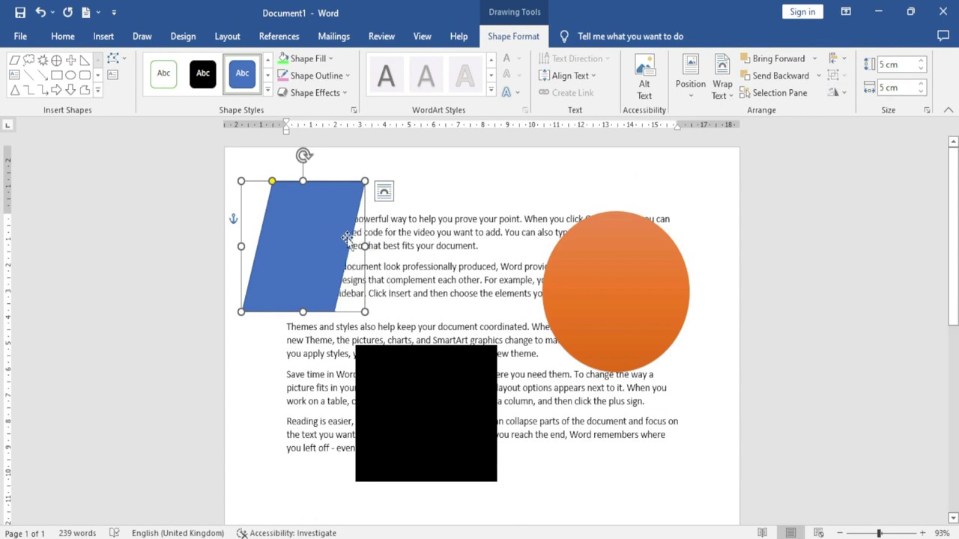
left_click_drag(348, 241, 407, 236)
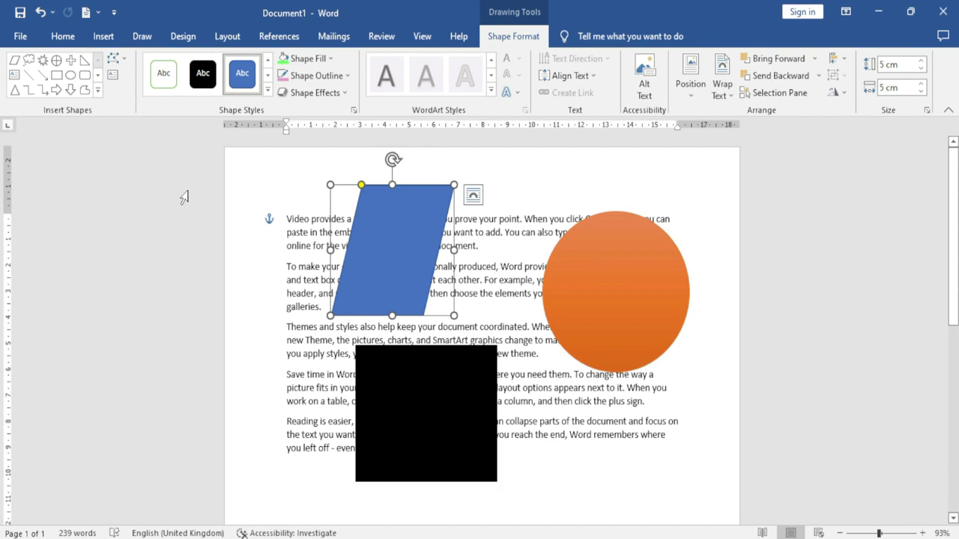
Change the parallelogram into a Teardrop from Basic Shapes and move it left.
left_click(124, 60)
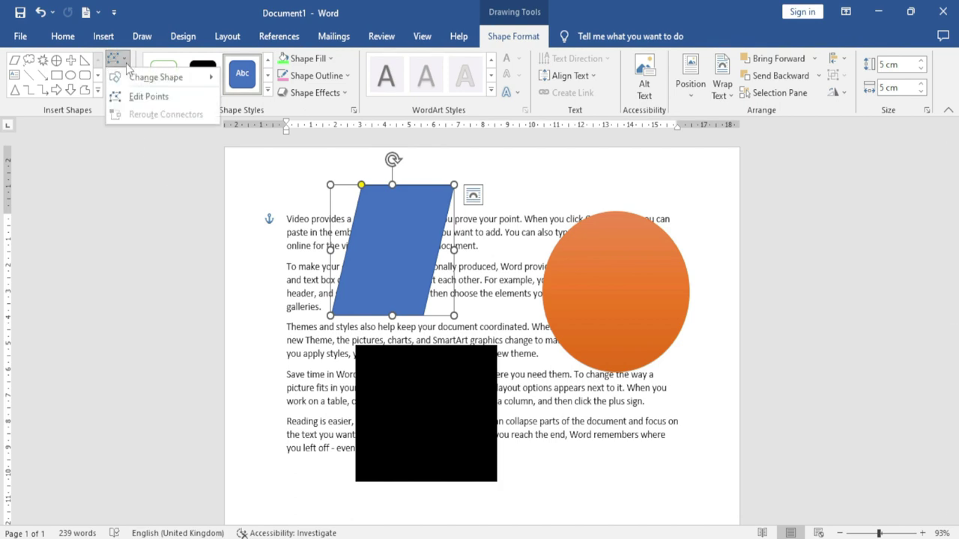
mouse_move(154, 82)
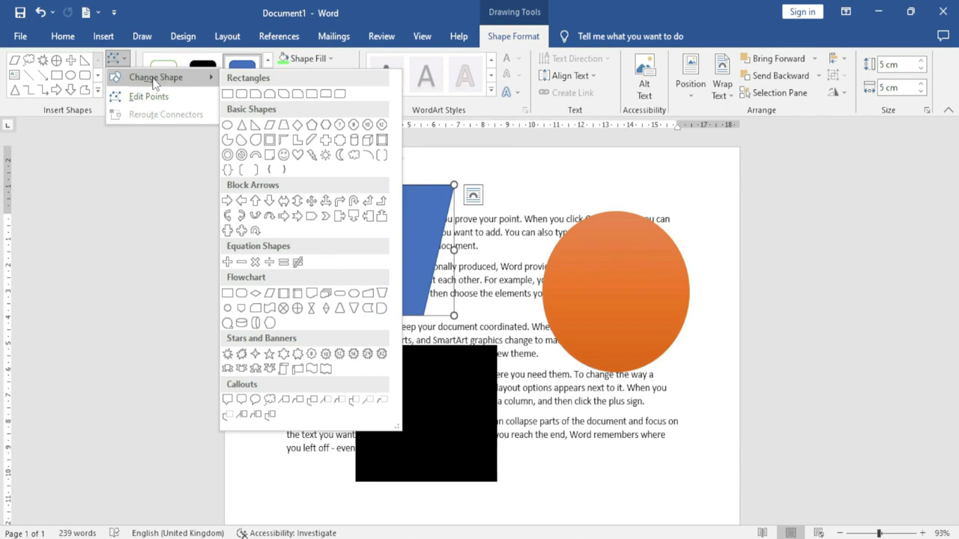
left_click(380, 240)
left_click_drag(386, 239, 405, 236)
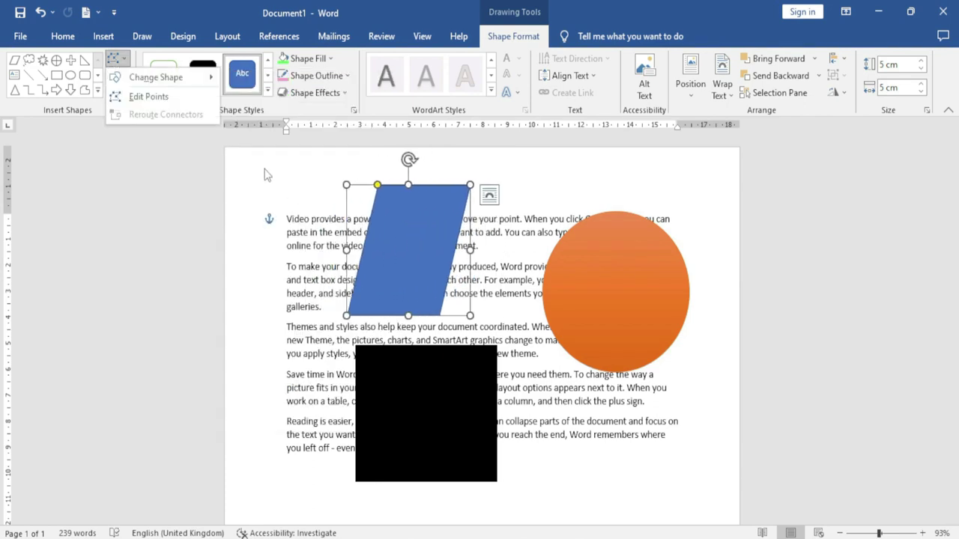
mouse_move(185, 83)
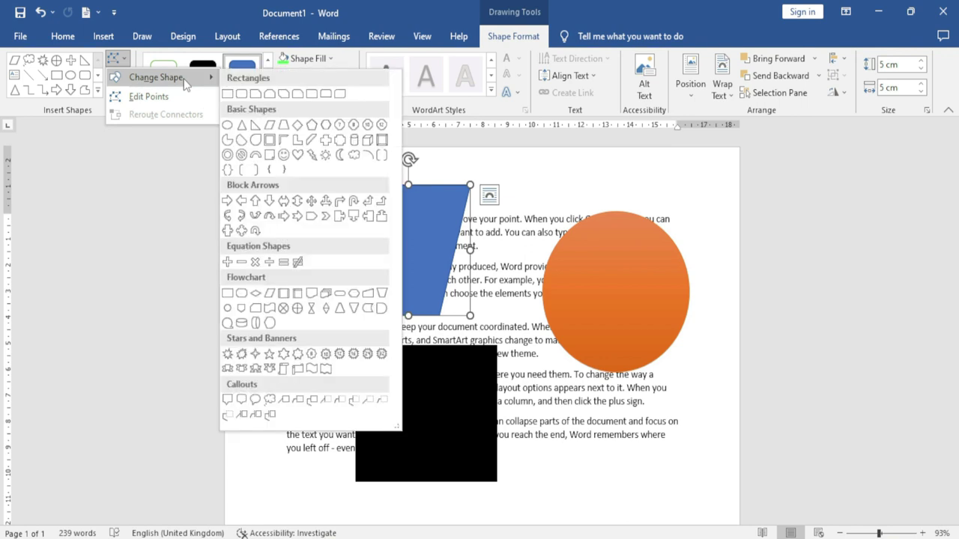
left_click(256, 141)
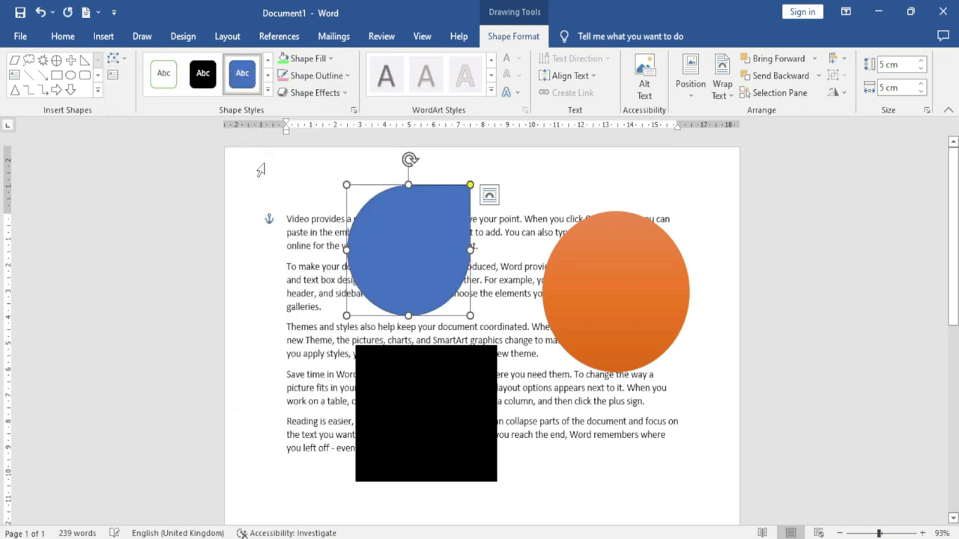
left_click_drag(424, 259, 363, 268)
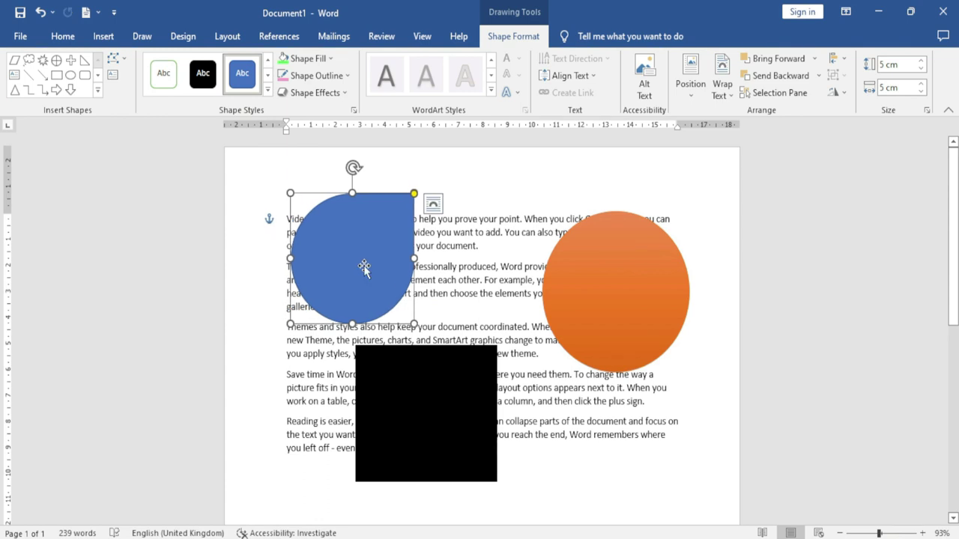
Turn on Edit Points and pull the right side out, dip the top, and round the top-left lobe.
left_click(124, 60)
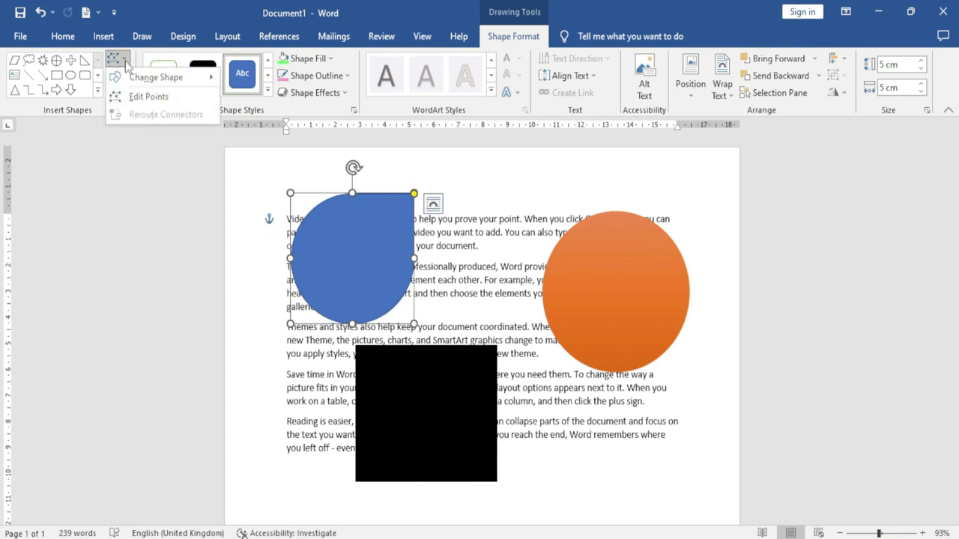
left_click(148, 96)
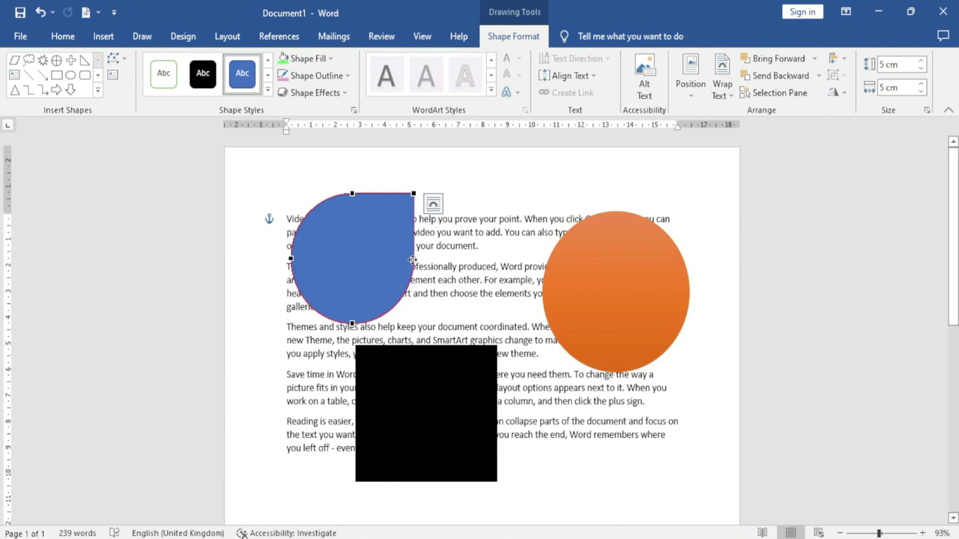
left_click_drag(412, 259, 442, 251)
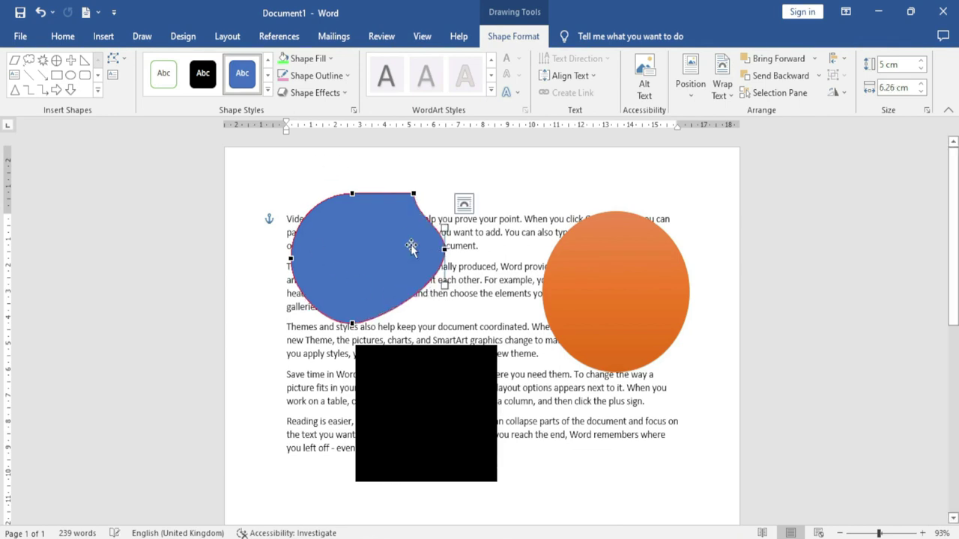
left_click_drag(353, 196, 367, 227)
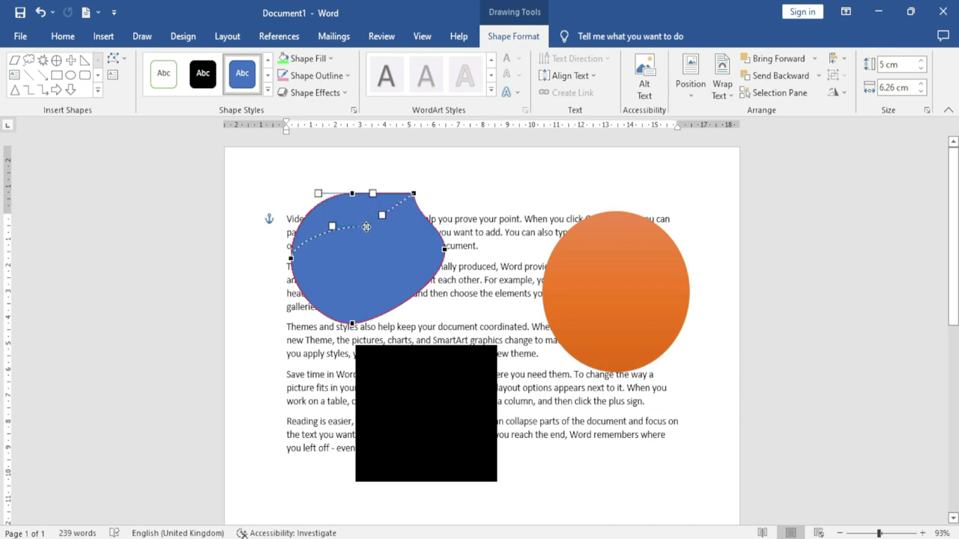
left_click_drag(332, 227, 327, 192)
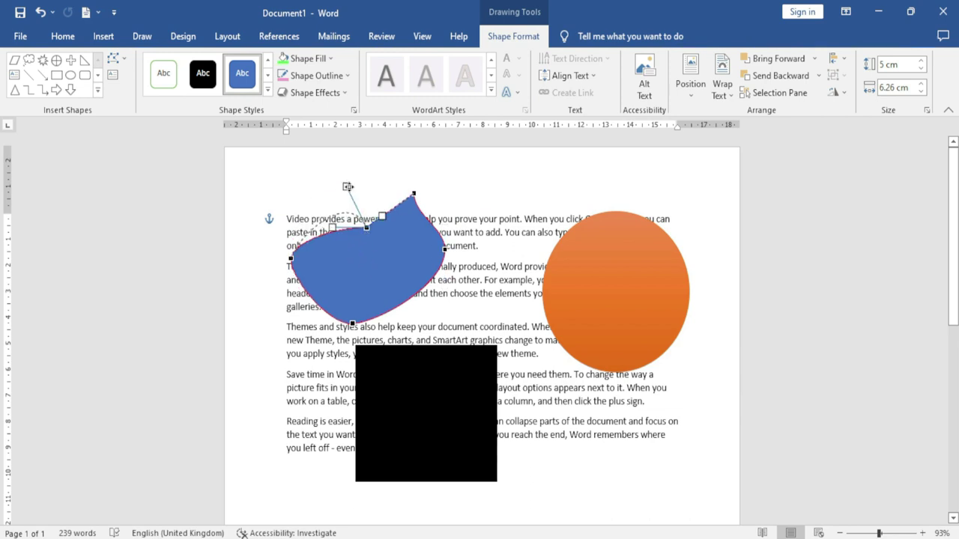
Reshape the right lobe, curve the lower-right edge inward, and lower the upper-left vertex.
left_click(414, 195)
left_click_drag(395, 206, 366, 167)
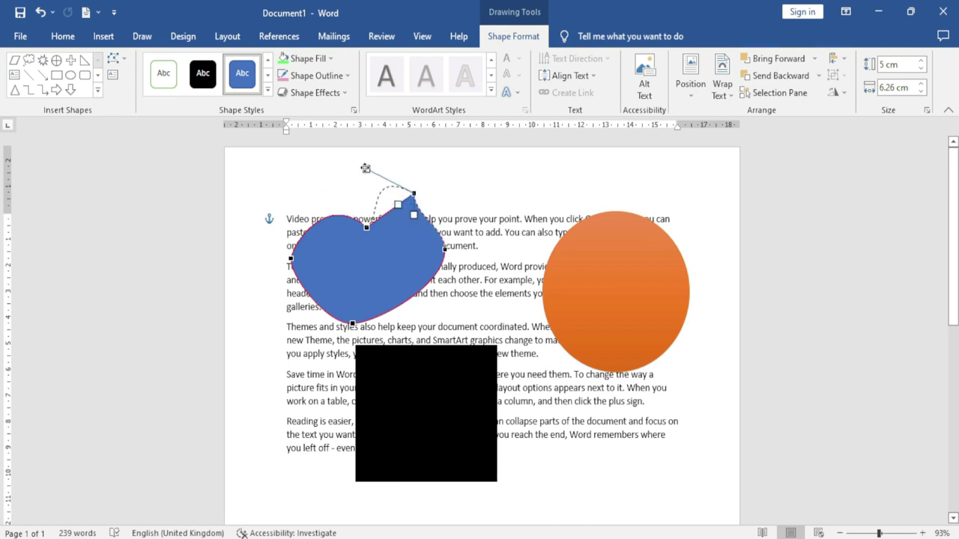
left_click(446, 248)
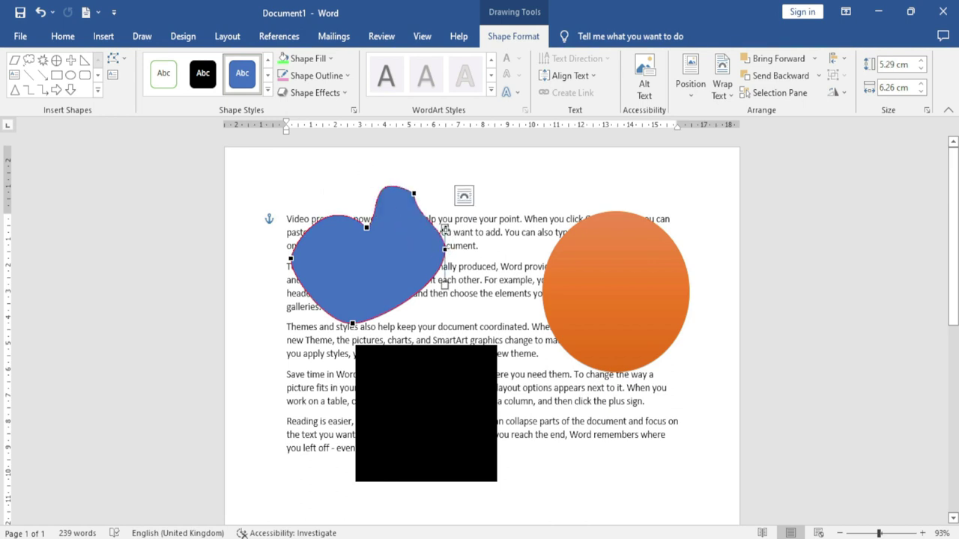
left_click_drag(423, 224, 424, 224)
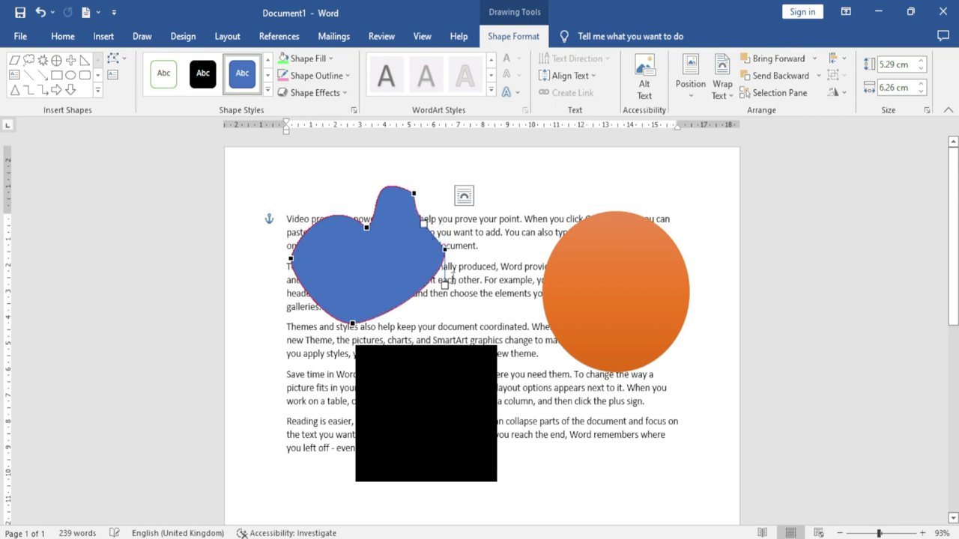
left_click_drag(444, 284, 347, 280)
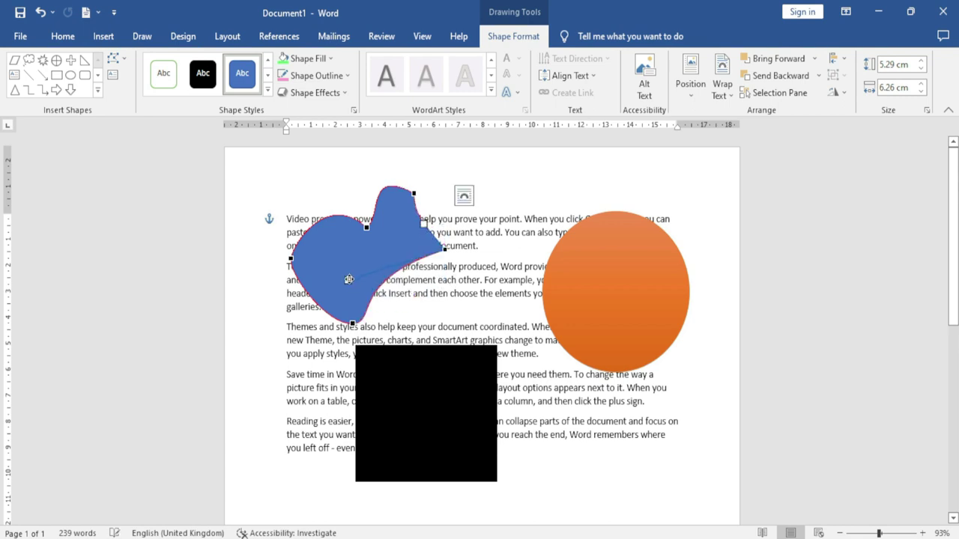
left_click_drag(369, 228, 355, 251)
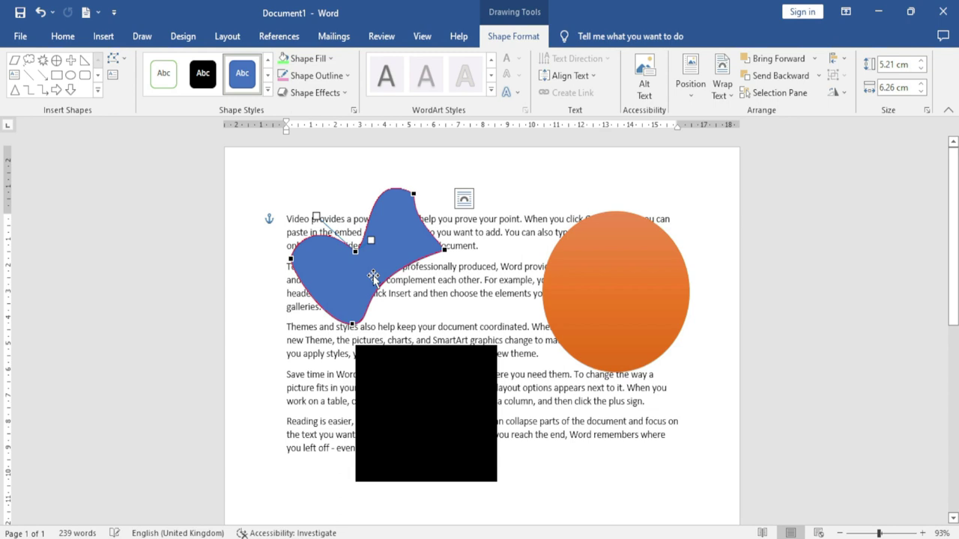
left_click(117, 58)
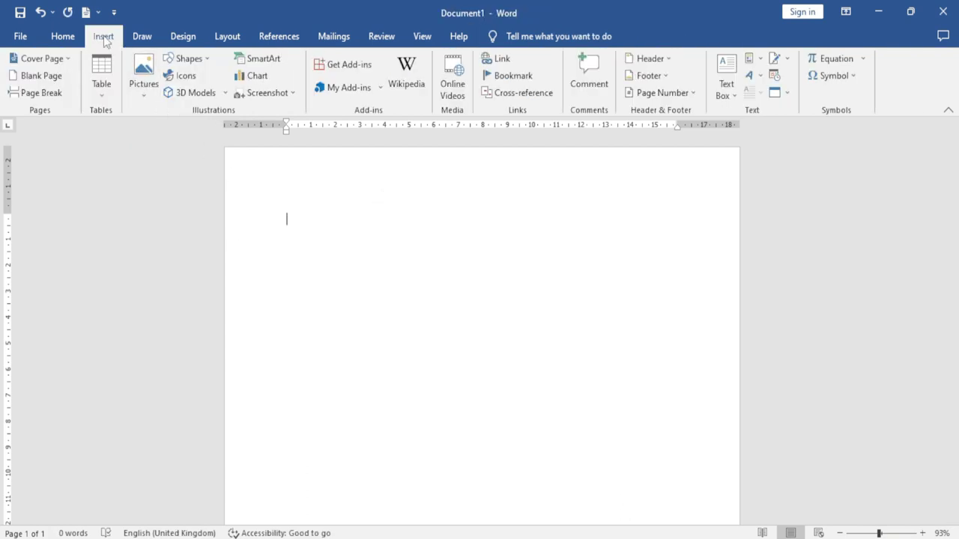
Insert a new 8.89 × 15.24 cm drawing canvas on the blank page.
left_click(202, 60)
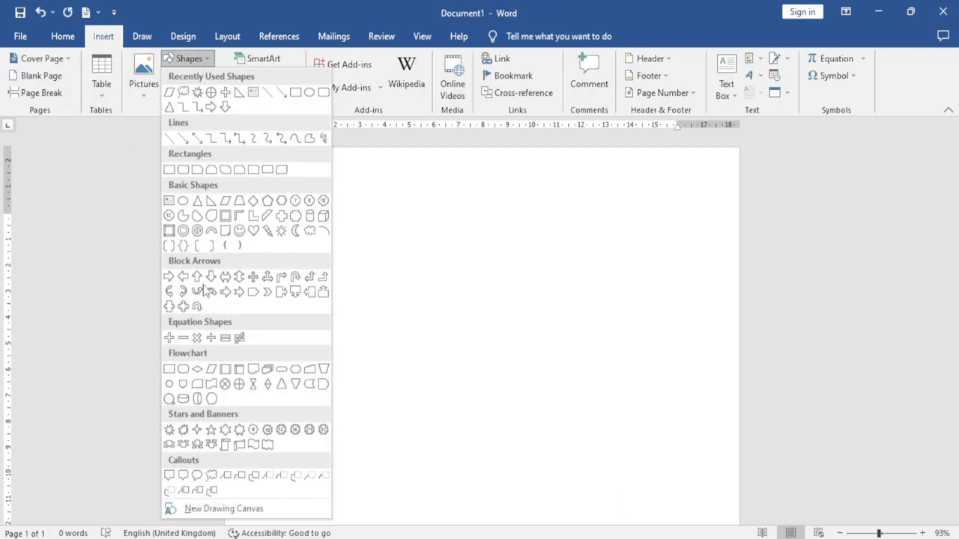
left_click(209, 509)
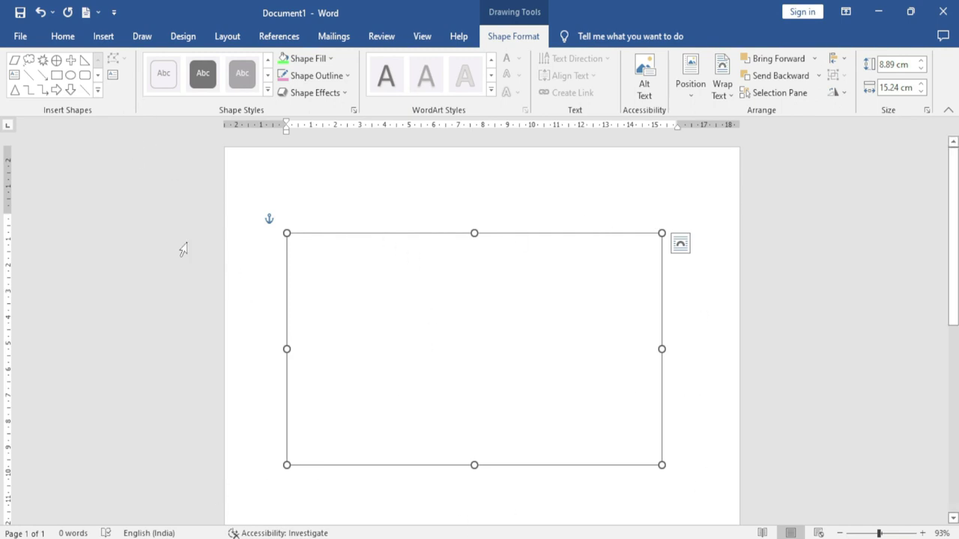
left_click(56, 74)
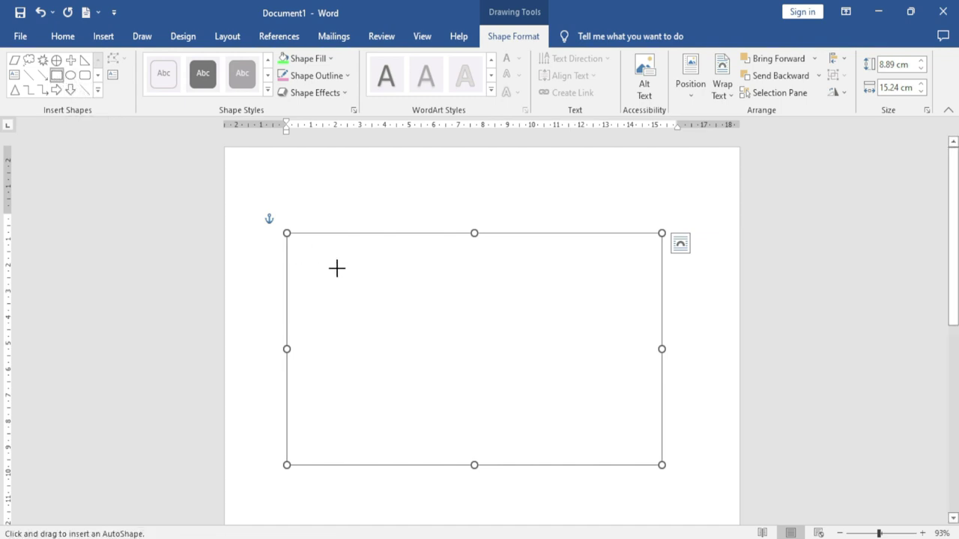
Draw a blue square in the canvas and an Up Arrow beside it, then raise the square slightly.
left_click_drag(322, 271, 418, 364)
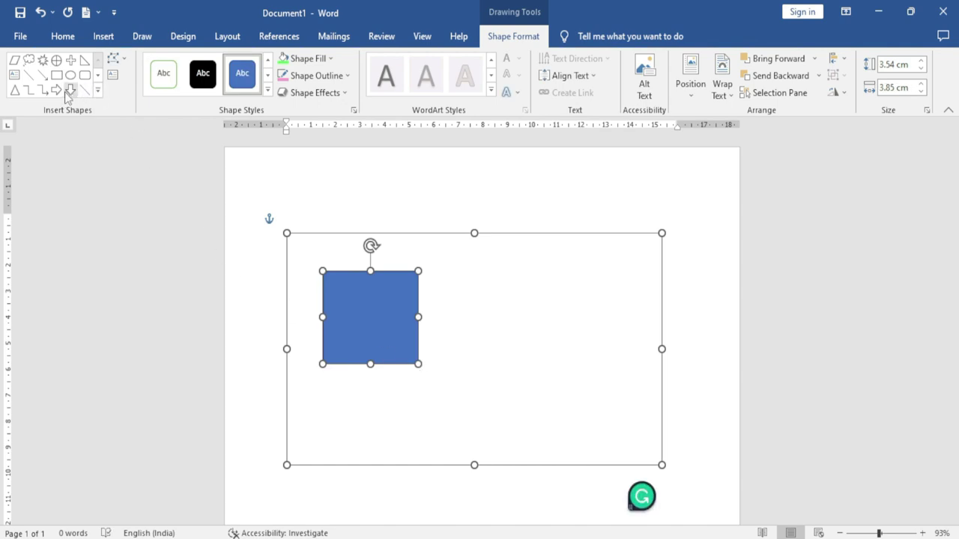
left_click(97, 90)
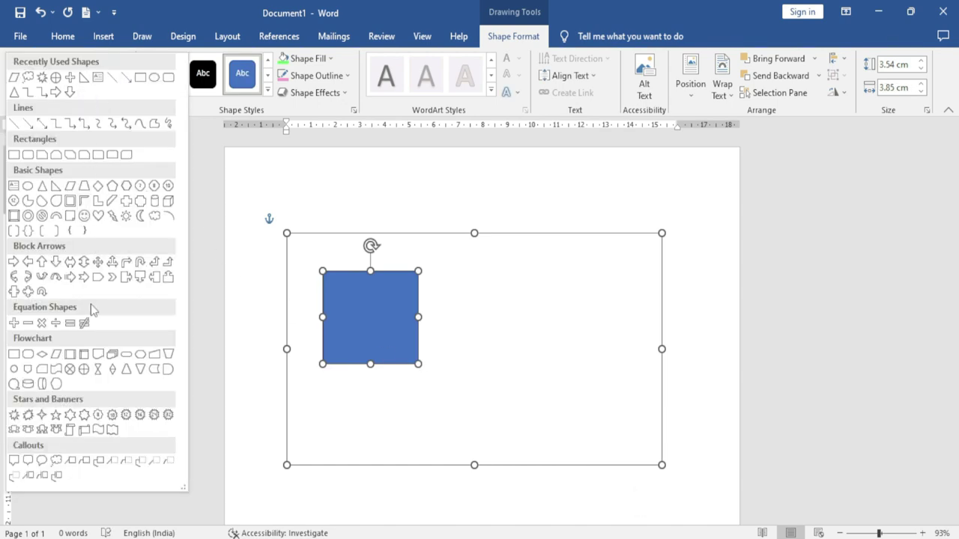
left_click(42, 261)
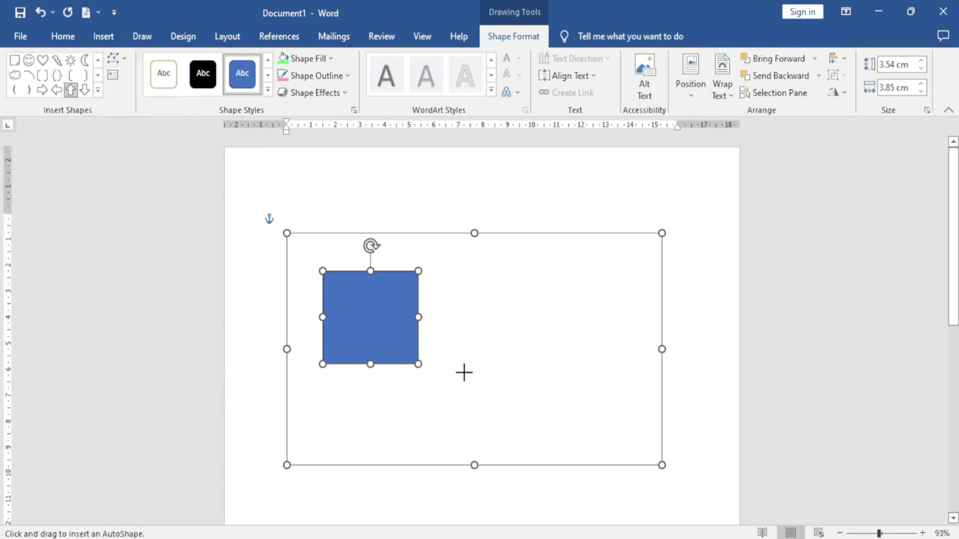
mouse_move(504, 298)
left_mouse_down()
mouse_move(600, 410)
mouse_move(532, 388)
left_mouse_up()
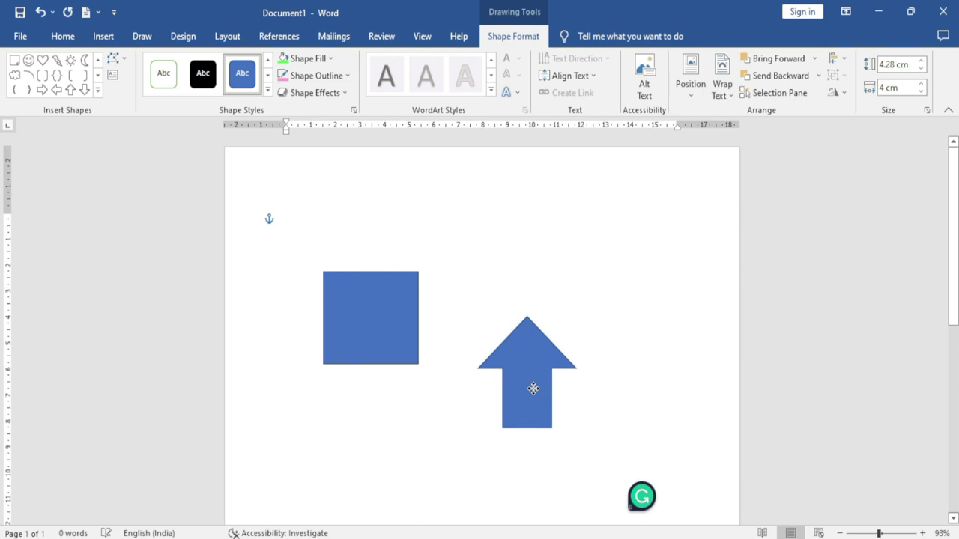
left_click(532, 388)
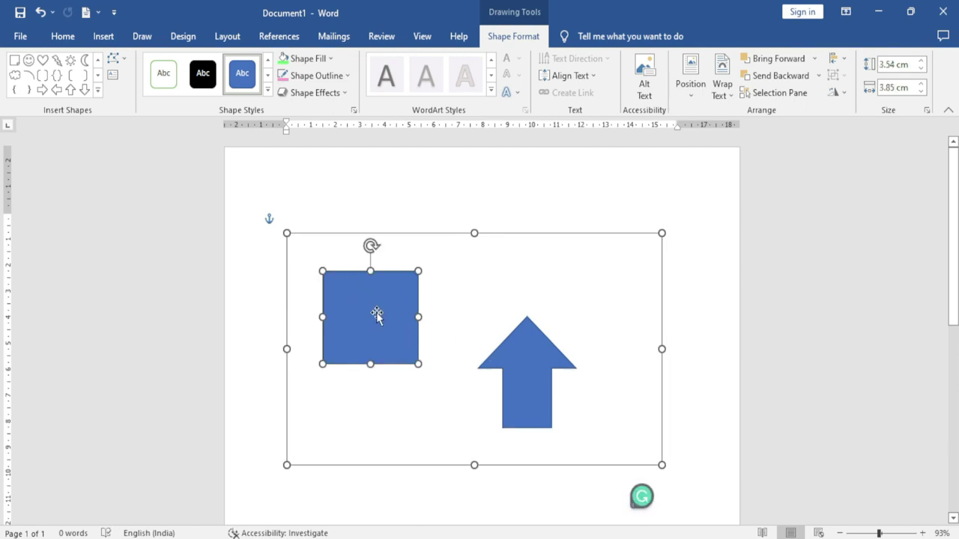
left_click_drag(375, 320, 374, 307)
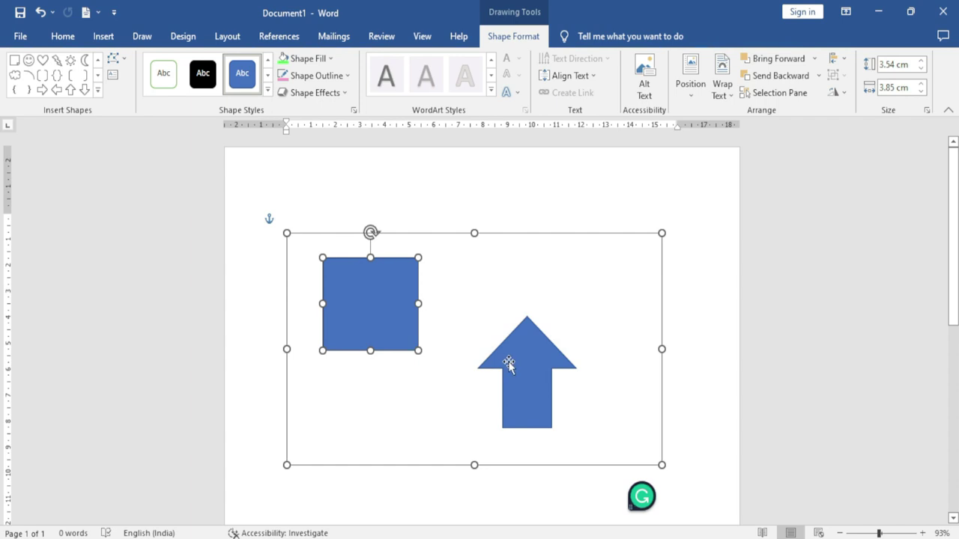
left_click(98, 90)
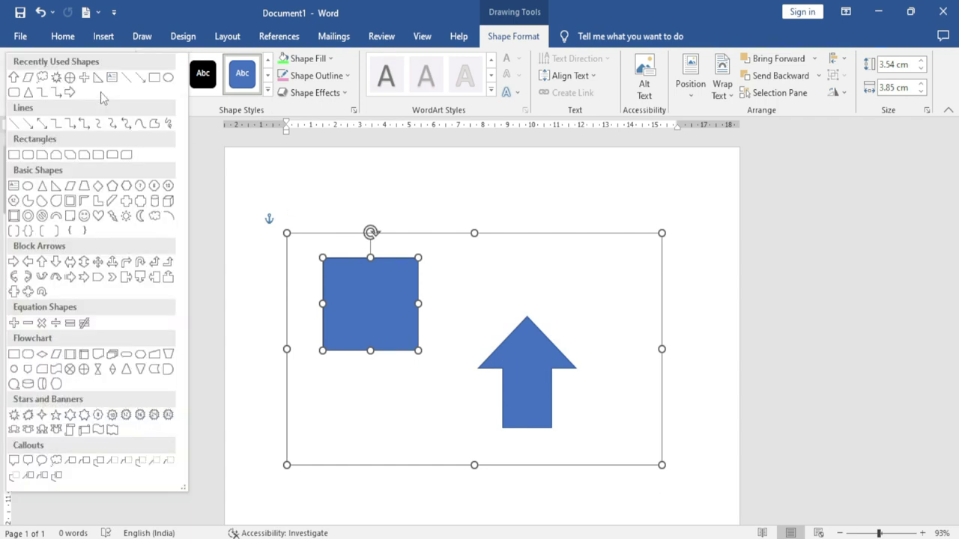
Join the square's right side to the arrow with an elbow connector, then reposition both shapes.
left_click(60, 128)
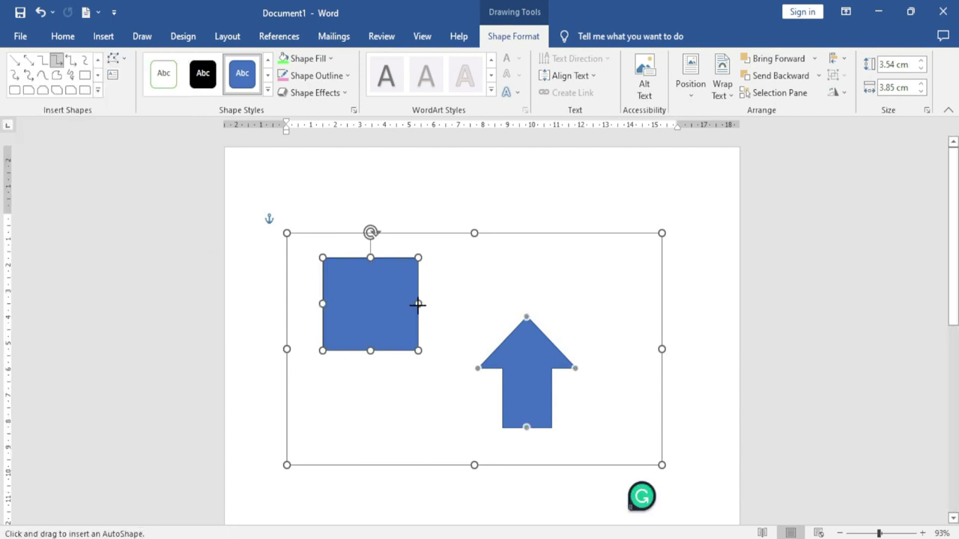
mouse_move(417, 304)
left_mouse_down()
mouse_move(471, 343)
mouse_move(474, 368)
mouse_move(484, 368)
left_mouse_up()
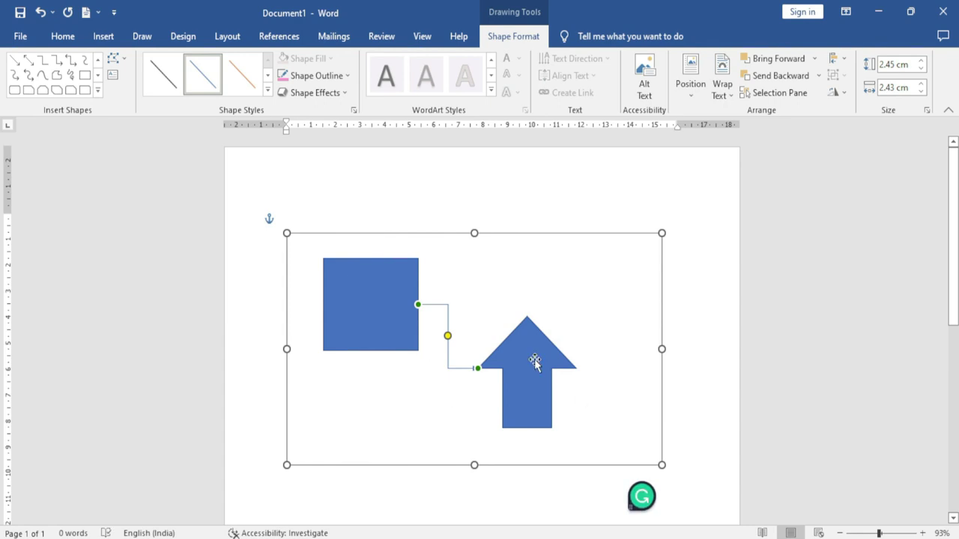
mouse_move(532, 377)
left_mouse_down()
mouse_move(582, 324)
mouse_move(571, 353)
left_mouse_up()
mouse_move(399, 330)
left_mouse_down()
mouse_move(399, 338)
mouse_move(399, 314)
left_mouse_up()
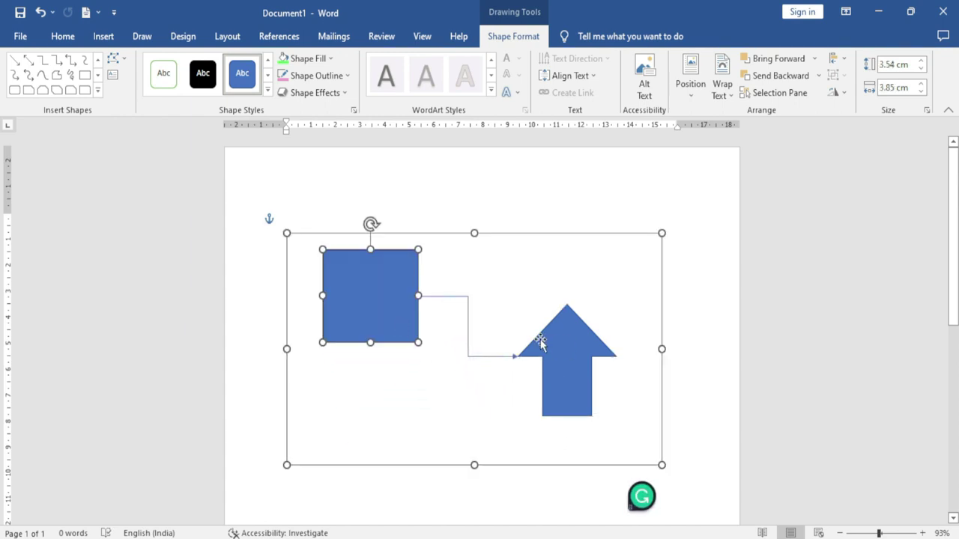
left_click(125, 60)
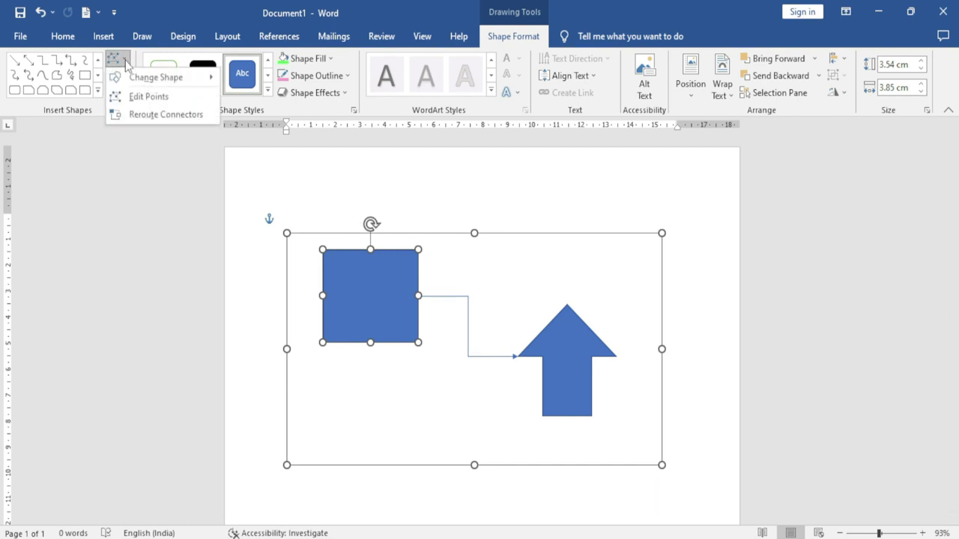
Reroute the connector, move the arrow higher and the square below it, and reroute again.
left_click(192, 116)
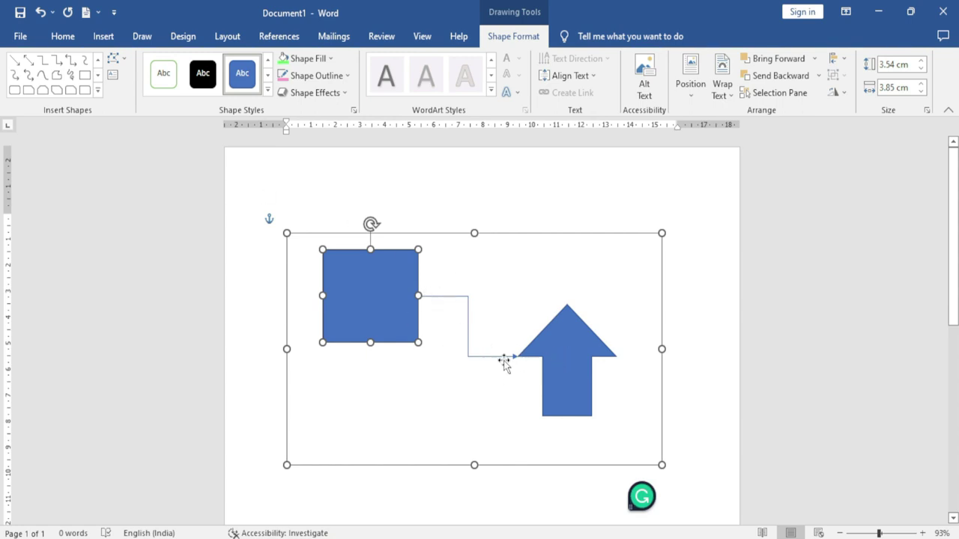
left_click_drag(563, 365, 559, 314)
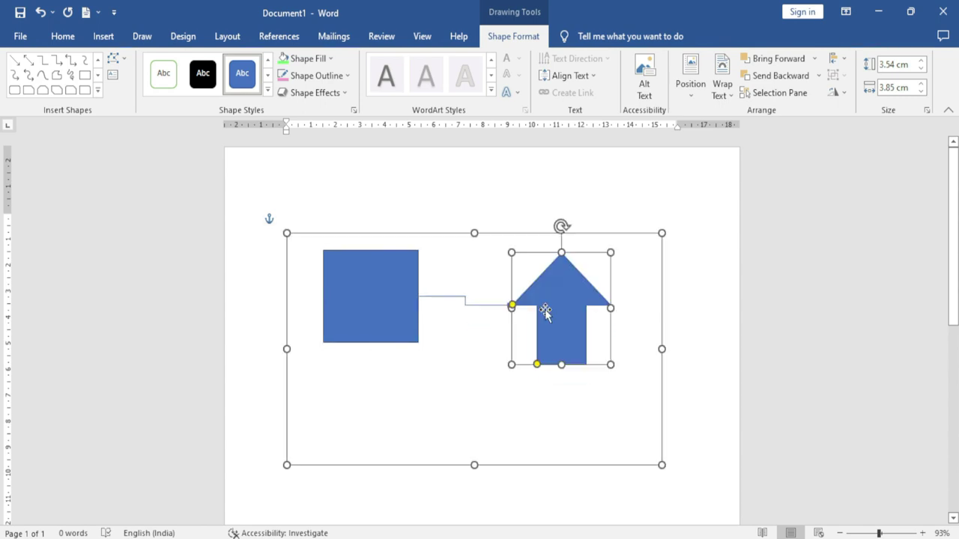
mouse_move(368, 322)
left_mouse_down()
mouse_move(495, 423)
mouse_move(607, 453)
left_mouse_up()
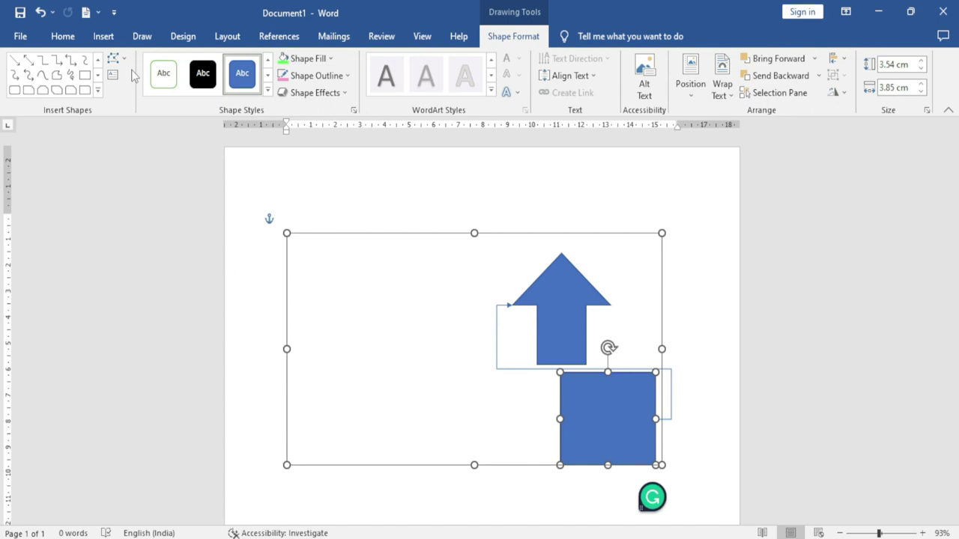
left_click(117, 58)
left_click(141, 116)
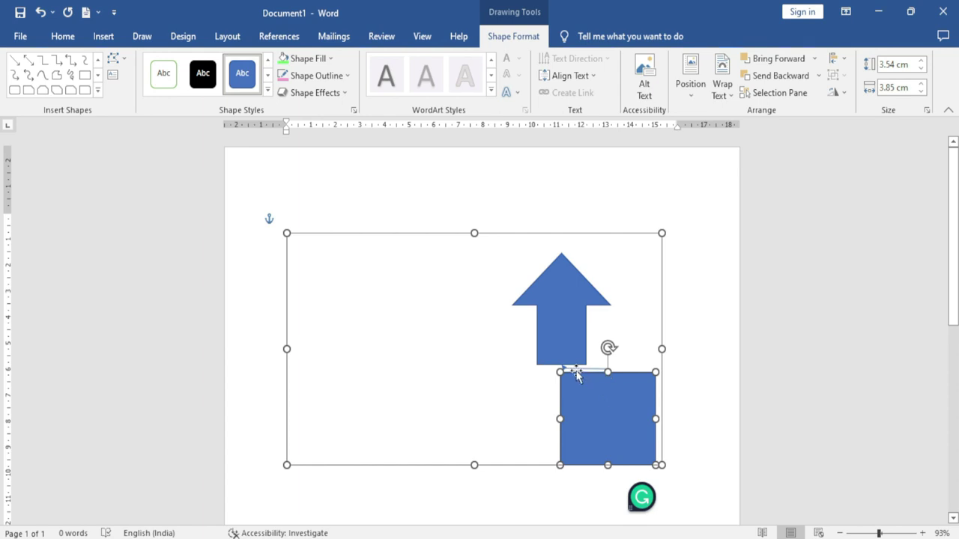
Place the square left of the arrow, then reroute the connector to the arrow's left side.
left_click_drag(613, 421, 426, 460)
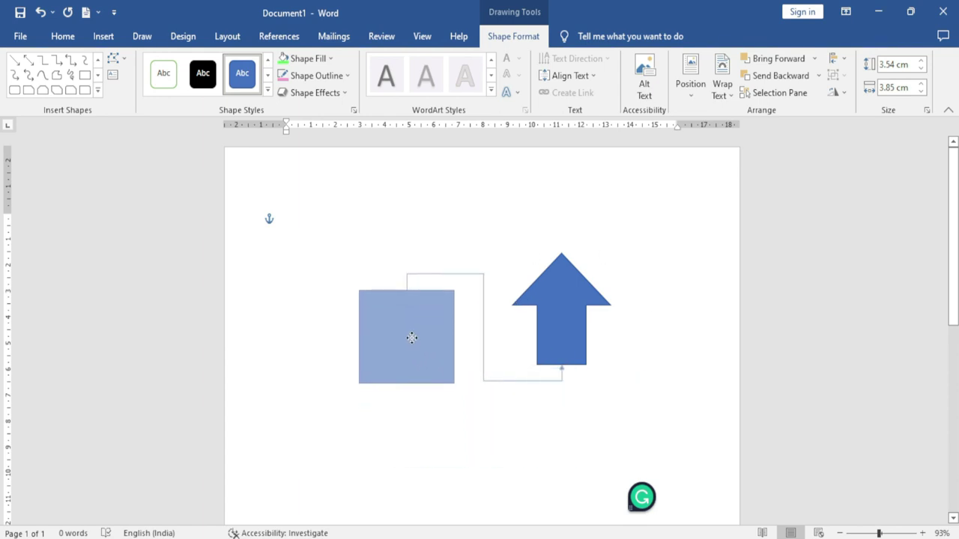
left_click_drag(426, 461, 411, 336)
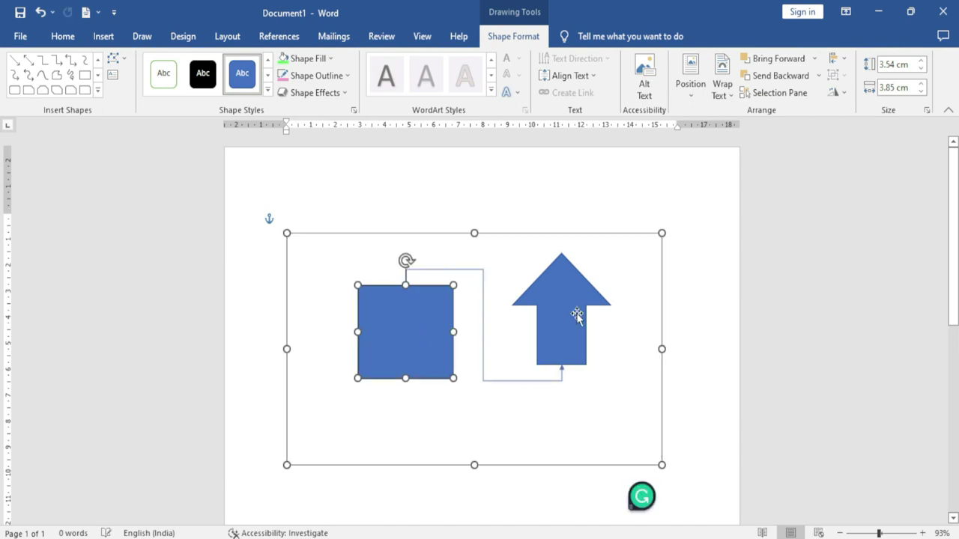
left_click_drag(576, 313, 572, 332)
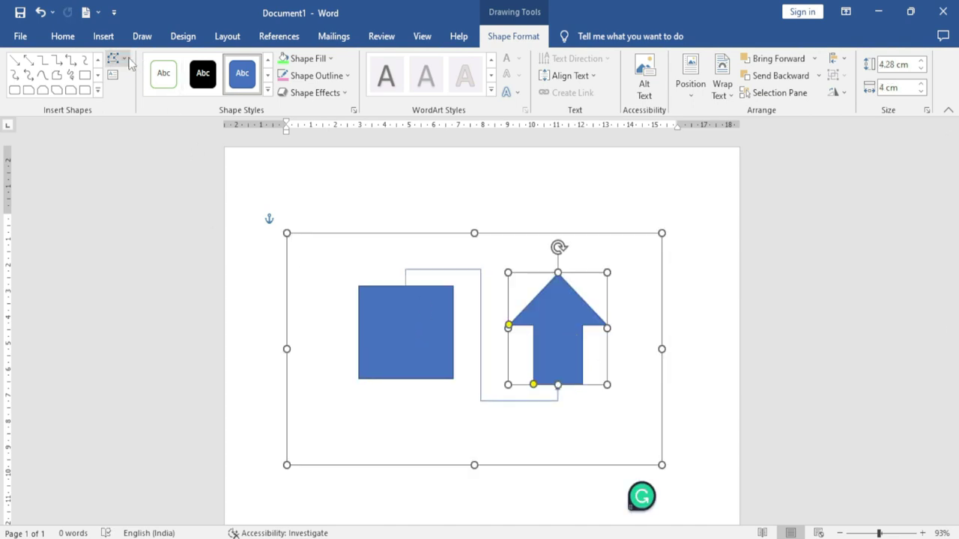
left_click(114, 57)
left_click(143, 115)
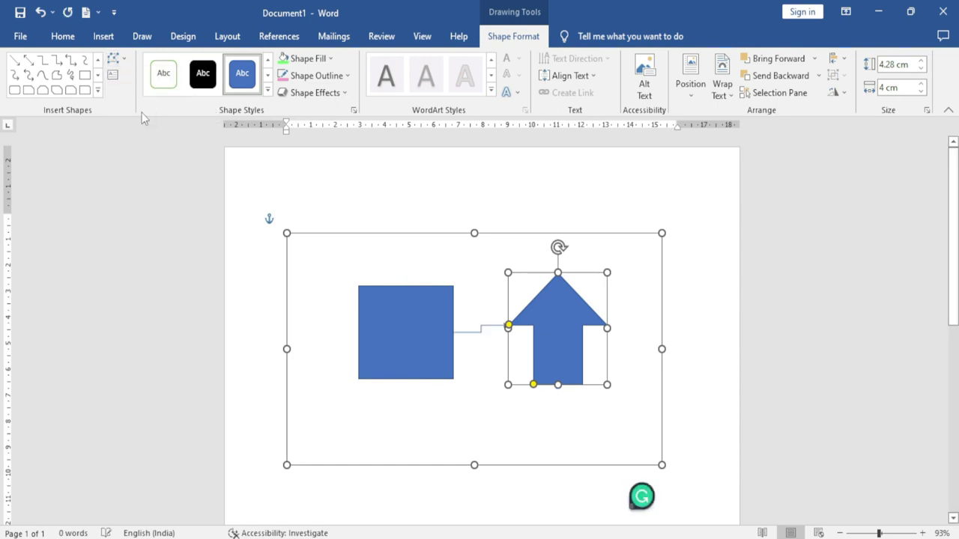
left_click_drag(552, 317, 549, 379)
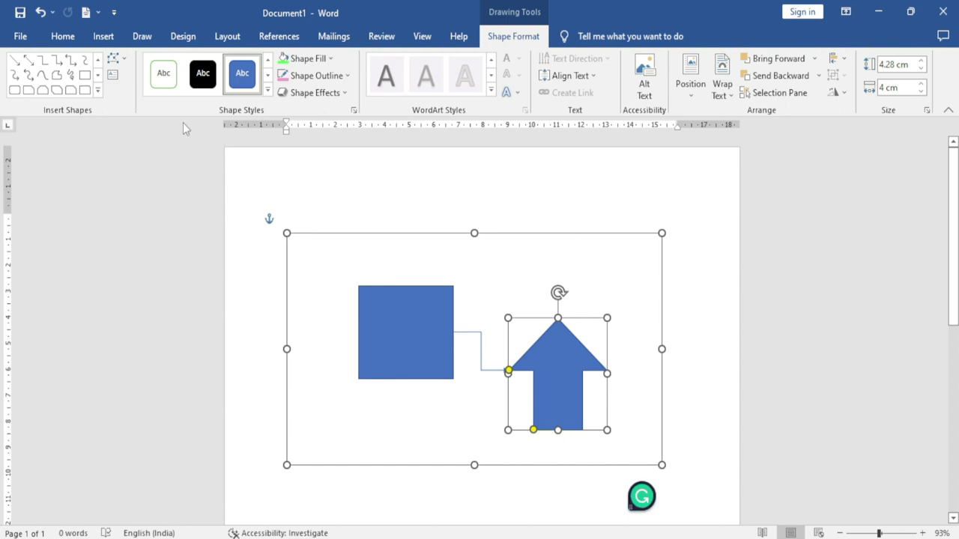
Draw a text box lower on the page and type 'fghnfgh' and 'ghj j' on separate lines.
left_click(118, 57)
key("Escape")
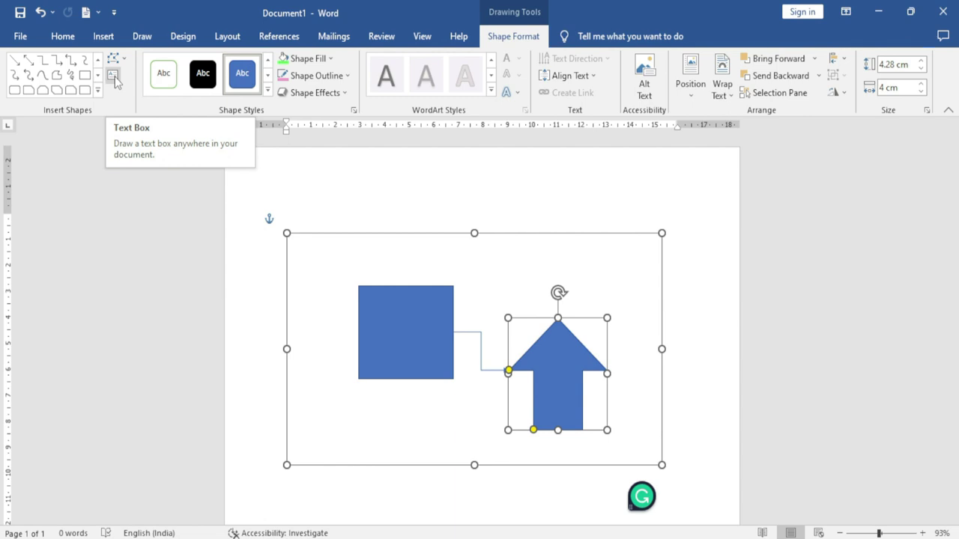
left_click(111, 77)
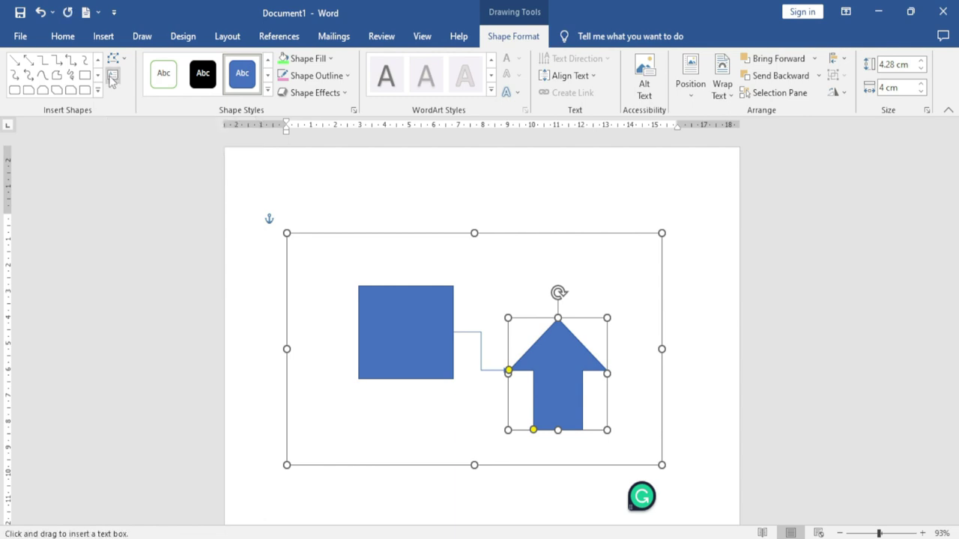
scroll(397, 248, "down", 3)
scroll(398, 248, "down", 5)
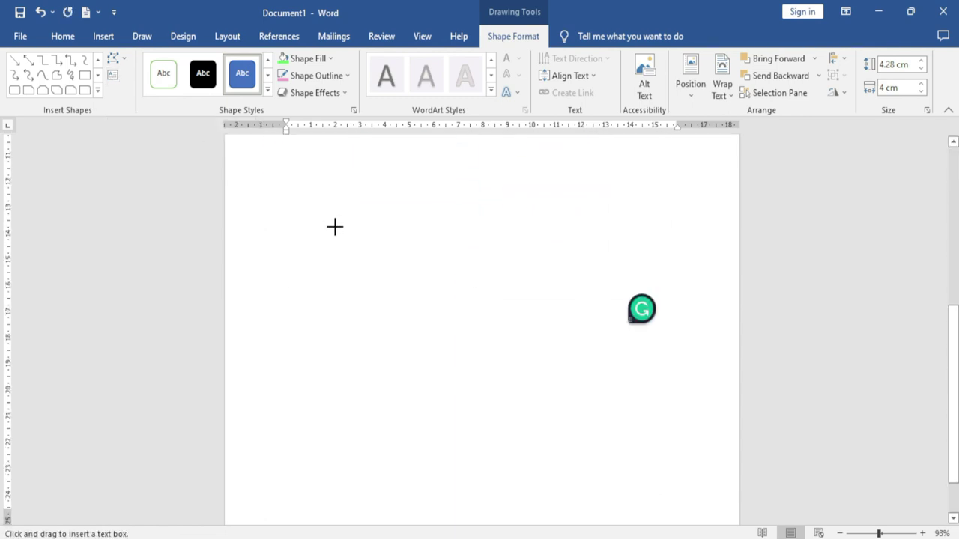
left_click_drag(333, 218, 501, 447)
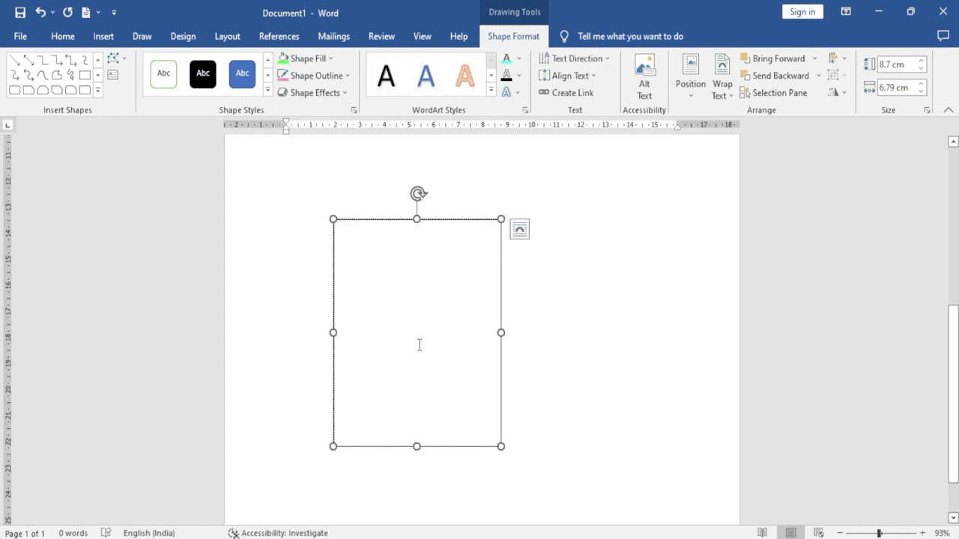
type("fghnfgh")
key("Return")
type("gh")
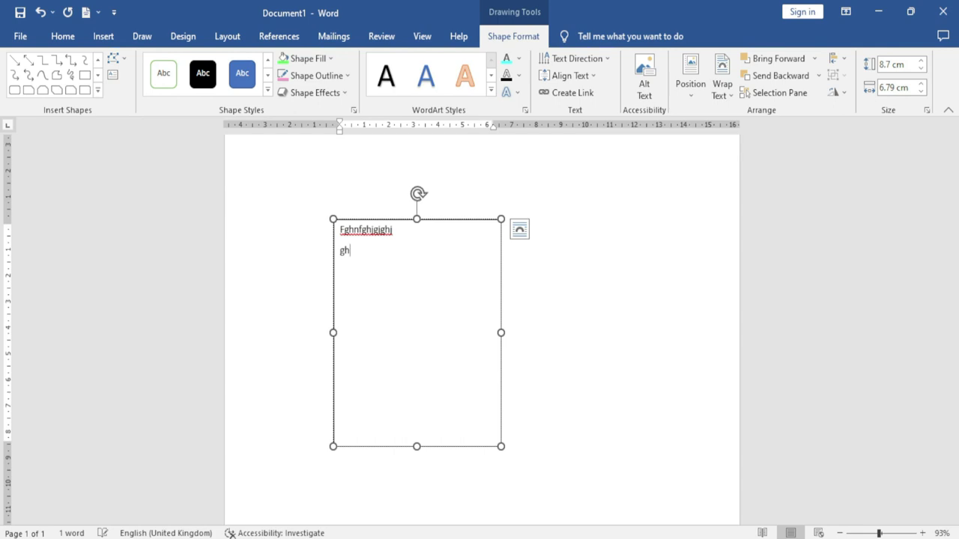
type("j jghghj")
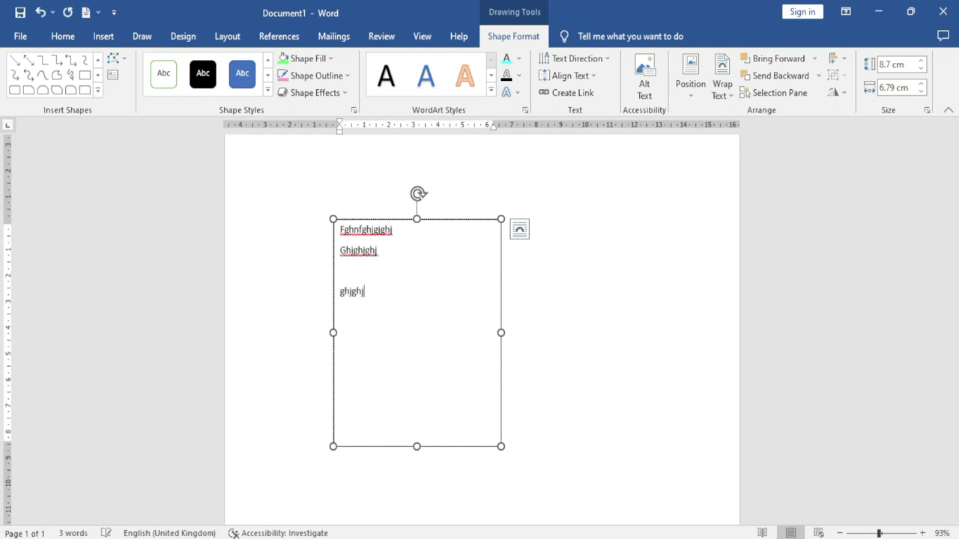
Apply a green preset from Shape Styles to the text box.
left_click(268, 90)
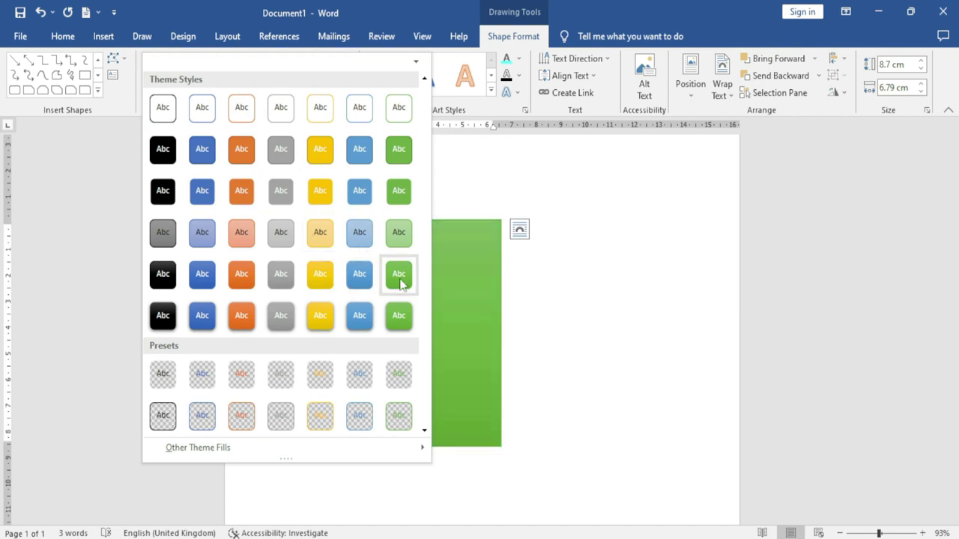
left_click(399, 275)
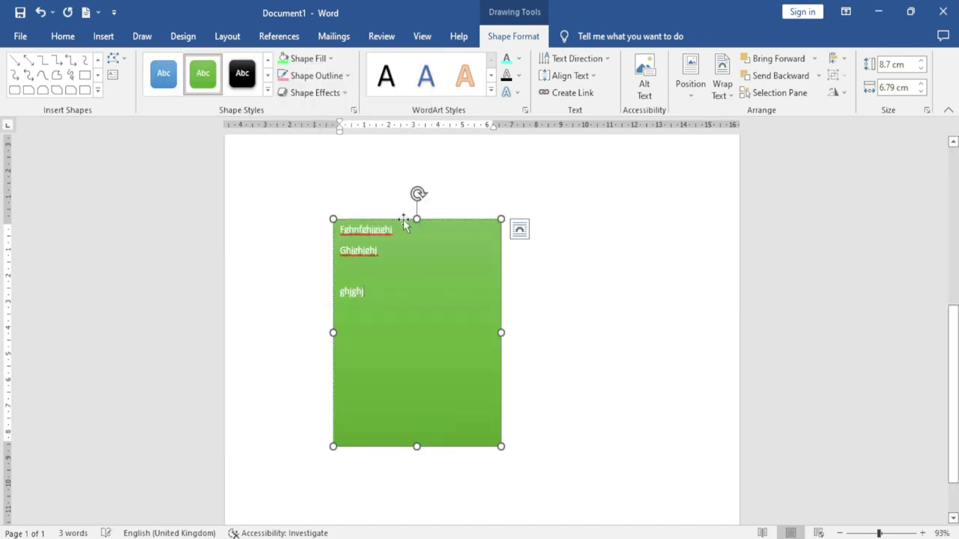
left_click(490, 90)
left_click(462, 162)
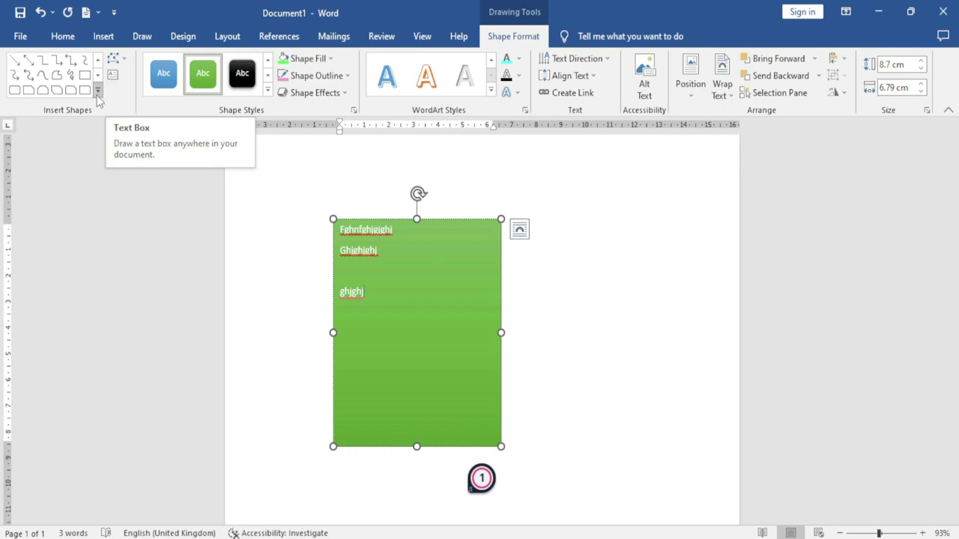
Draw a three-way block arrow right of the green box and a multiply sign below it.
left_click(96, 91)
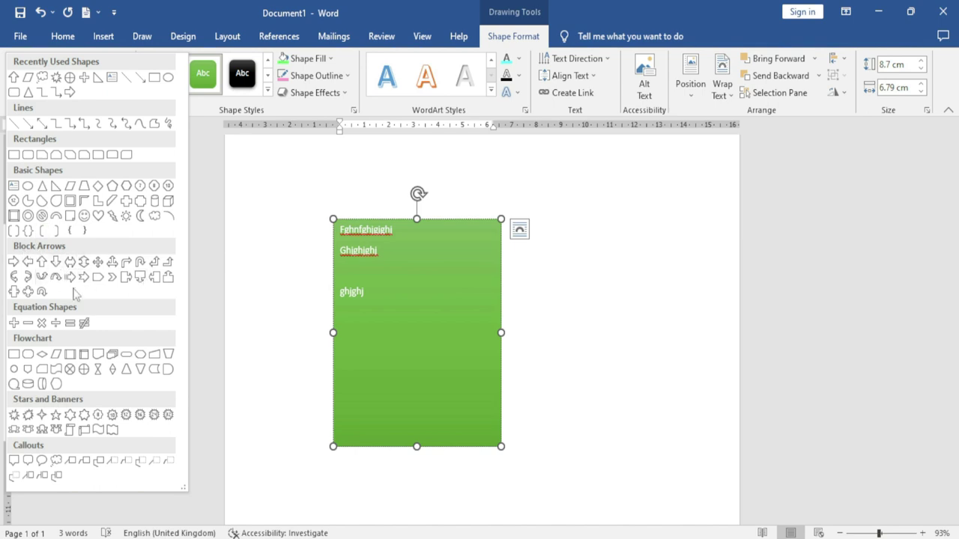
left_click(112, 277)
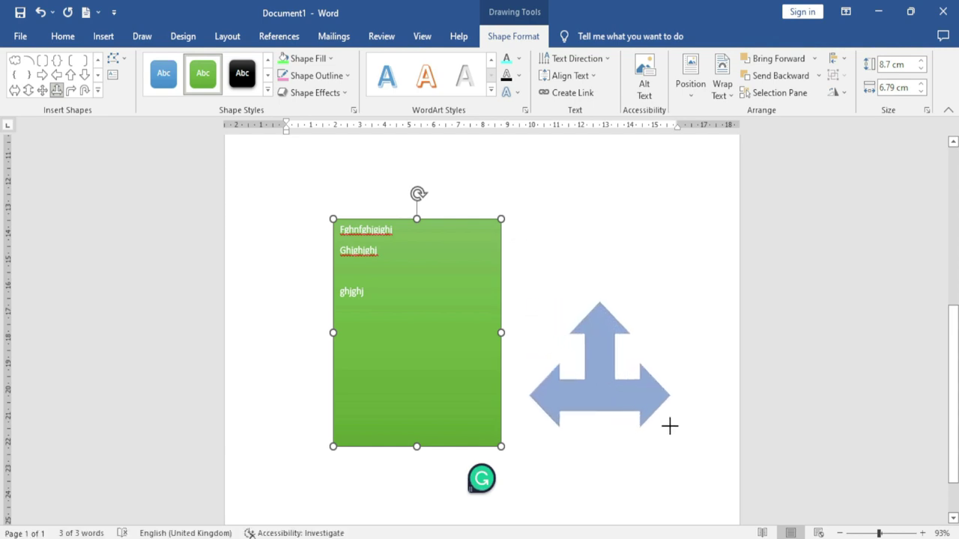
left_click_drag(529, 301, 671, 427)
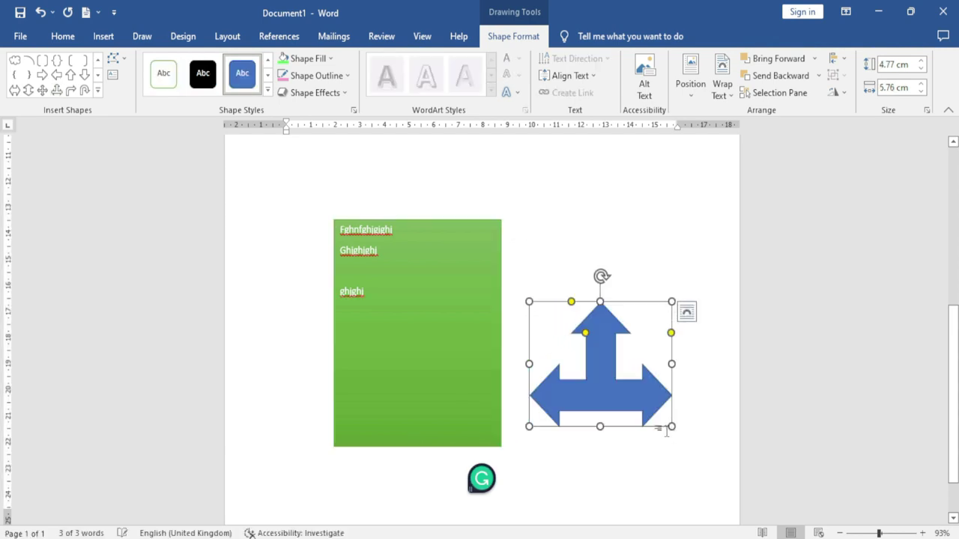
left_click(98, 91)
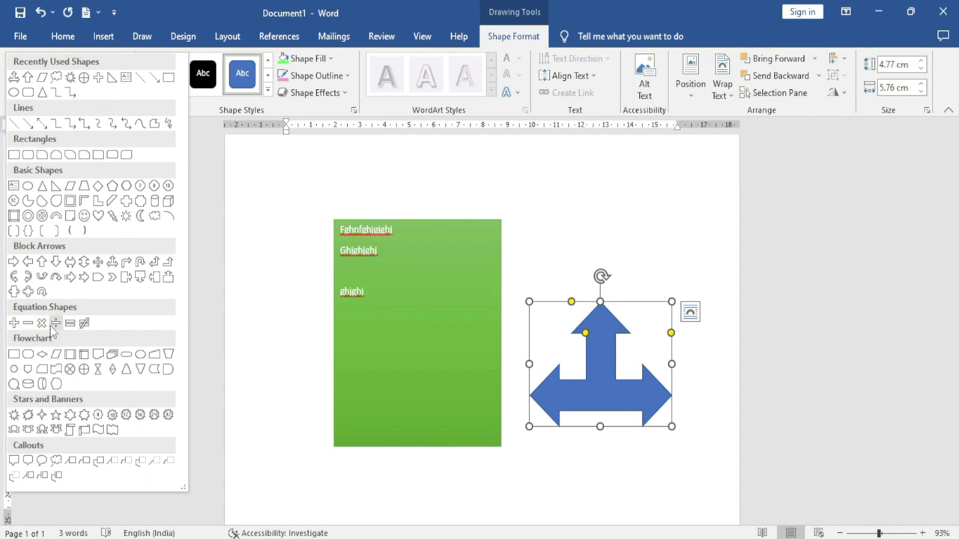
left_click(42, 323)
scroll(329, 356, "down", 2)
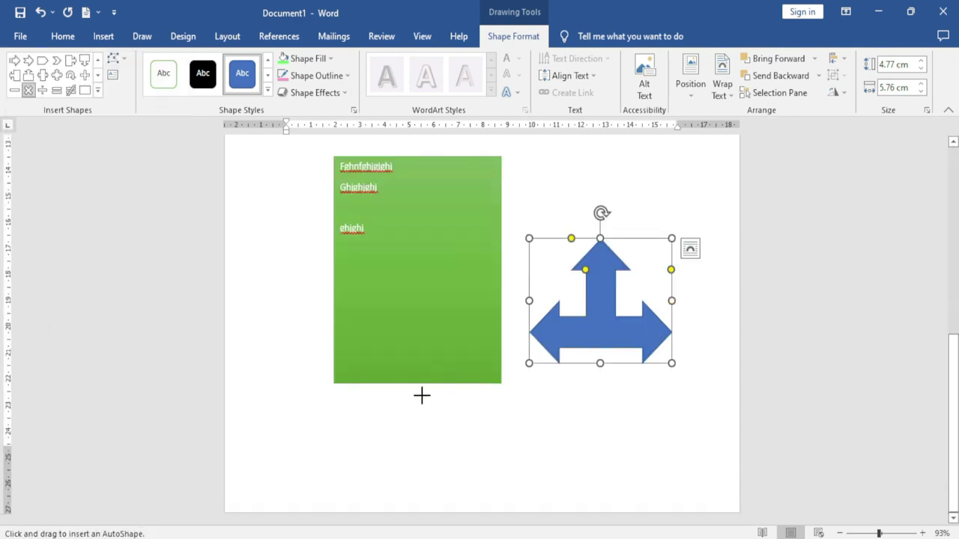
left_click_drag(389, 406, 523, 500)
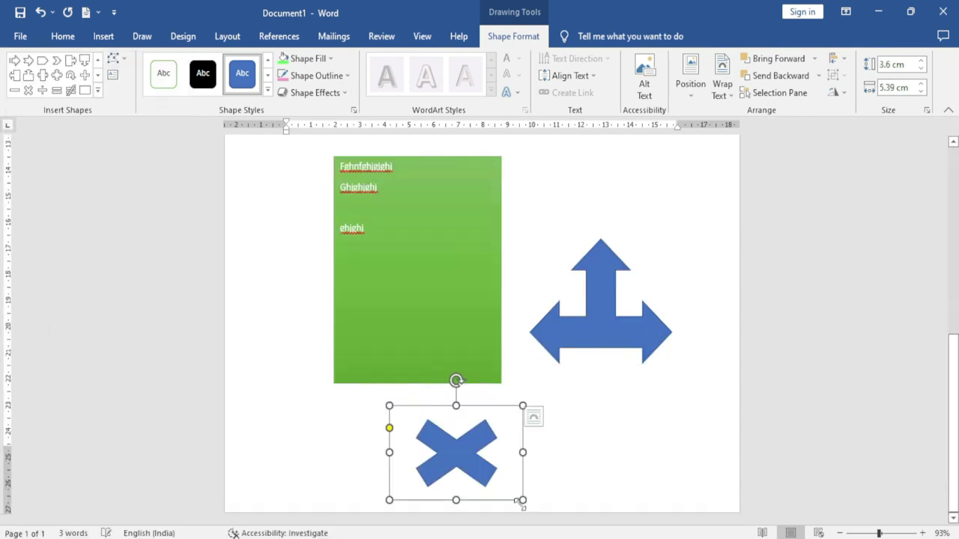
Add a scroll banner at the lower right and a cloud callout reading 'jtjtyj' at the lower left.
left_click(97, 90)
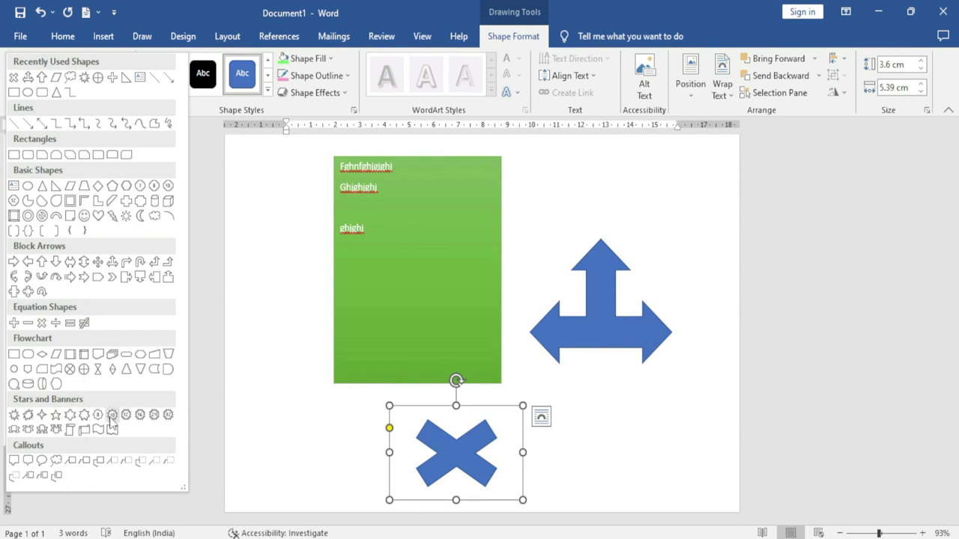
left_click(83, 428)
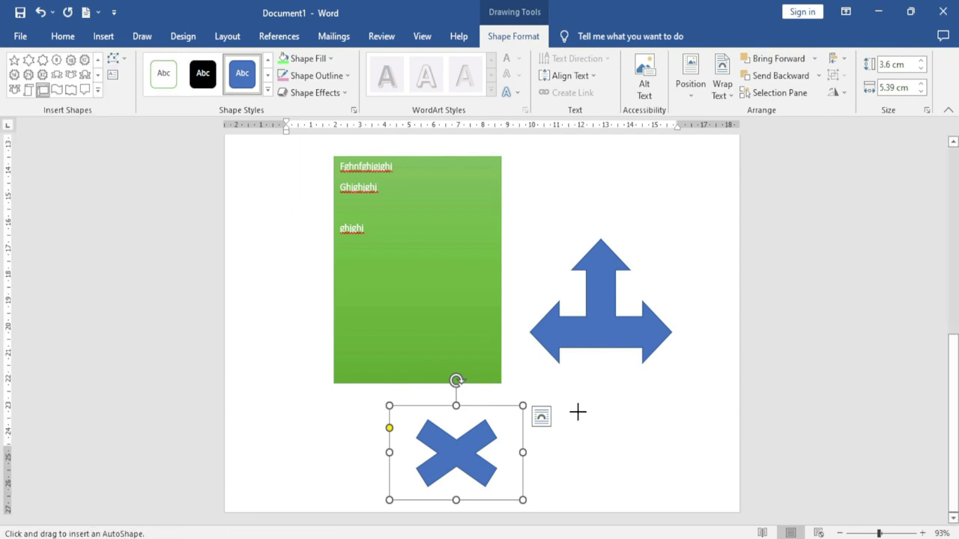
left_click_drag(576, 419, 679, 493)
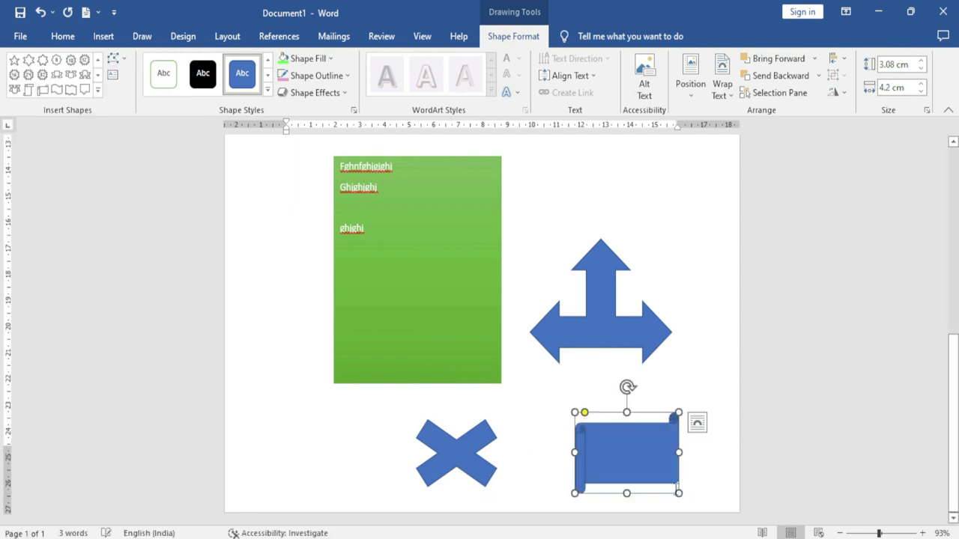
left_click(97, 89)
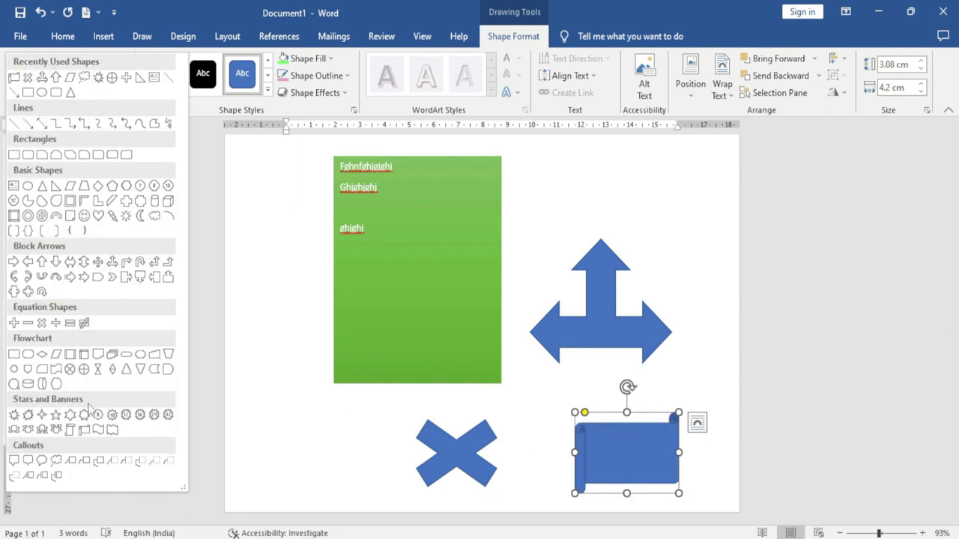
left_click(56, 464)
left_click_drag(267, 421, 358, 487)
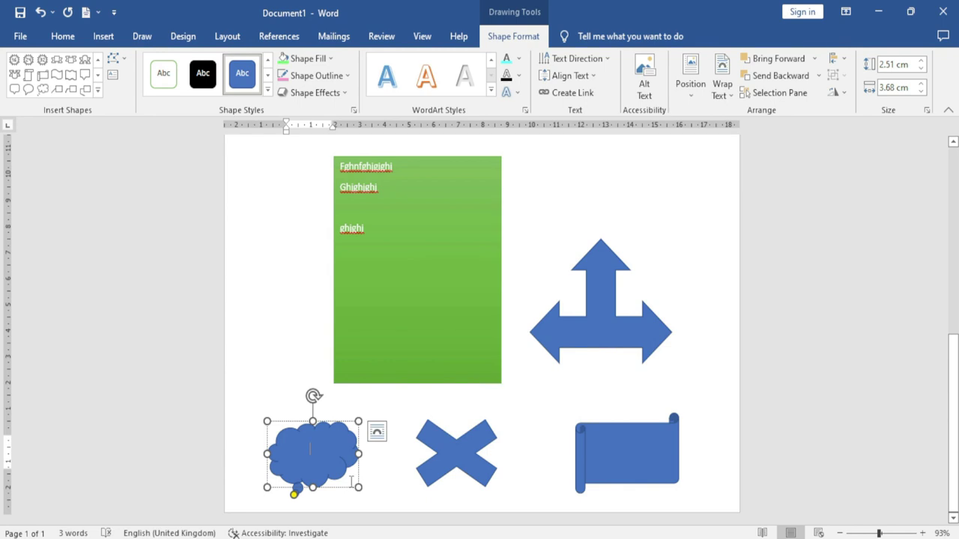
type("yjtjtyj")
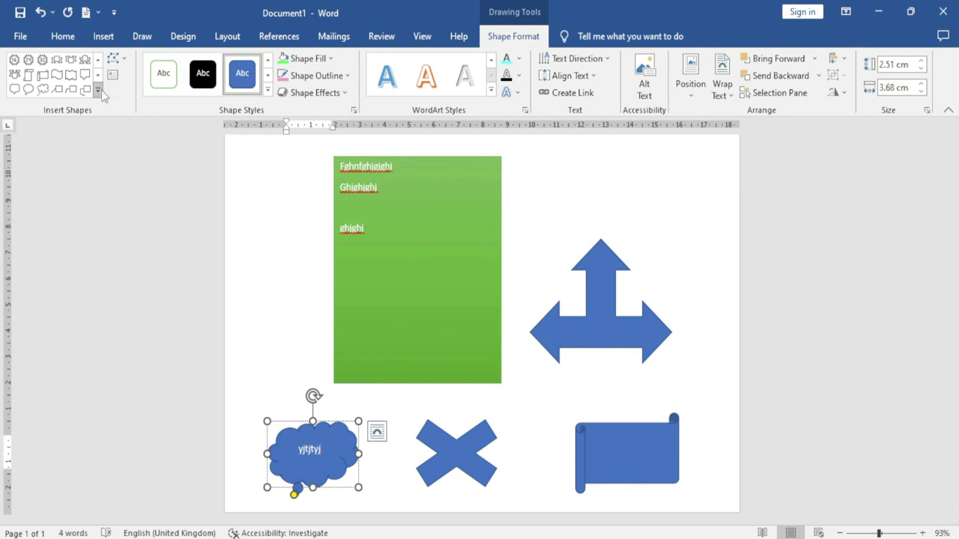
left_click(97, 89)
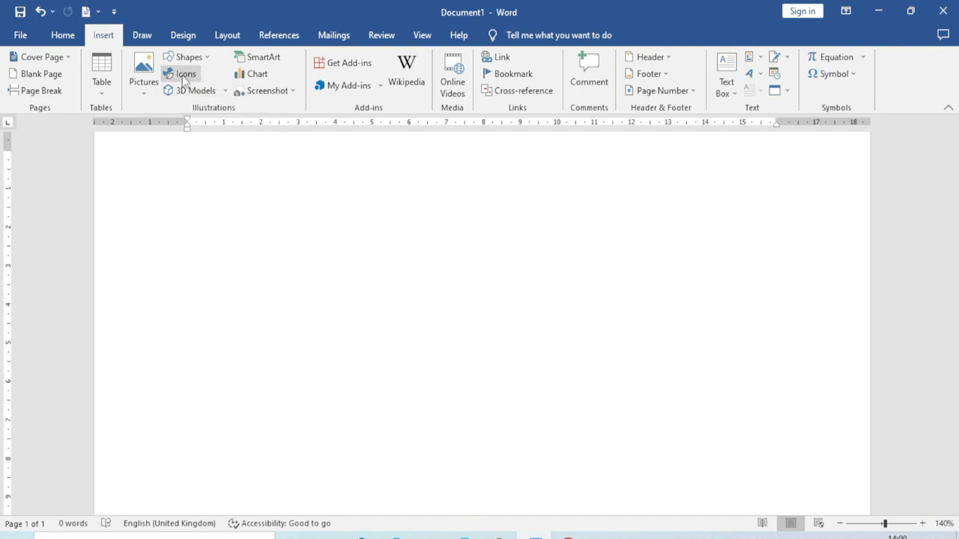
Open the Insert Icons library from the Insert tab.
left_click(184, 75)
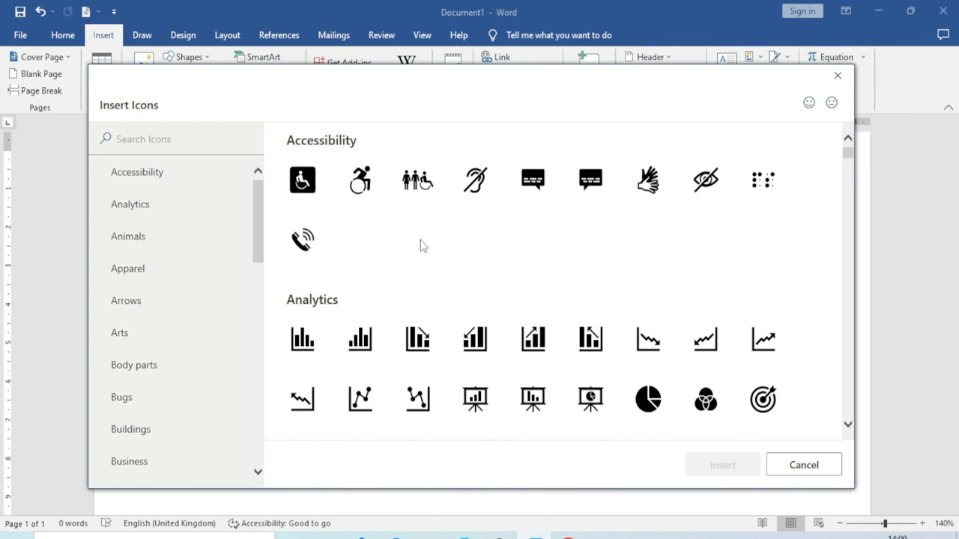
mouse_move(847, 154)
left_mouse_down()
mouse_move(849, 172)
mouse_move(847, 152)
left_mouse_up()
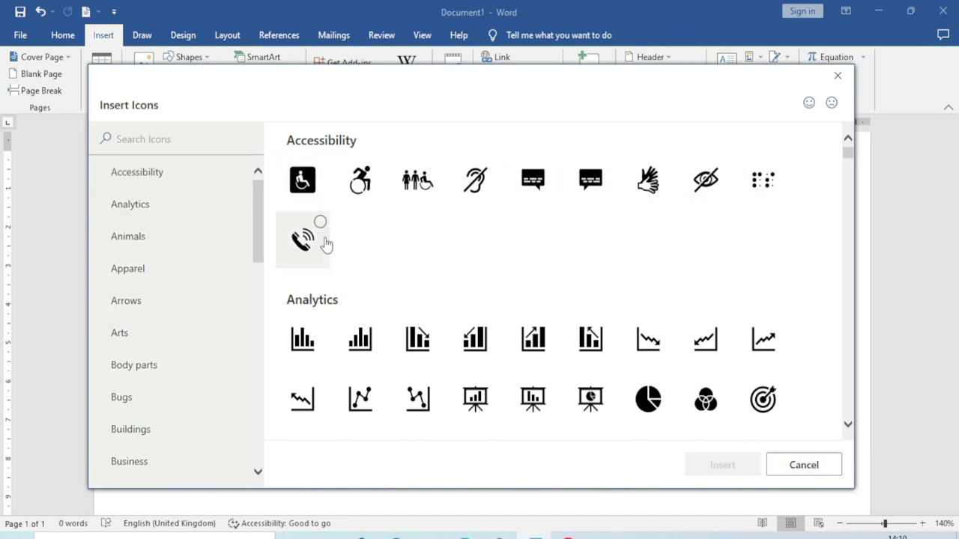
Browse the icon categories from Analytics down to Sports.
left_click(159, 208)
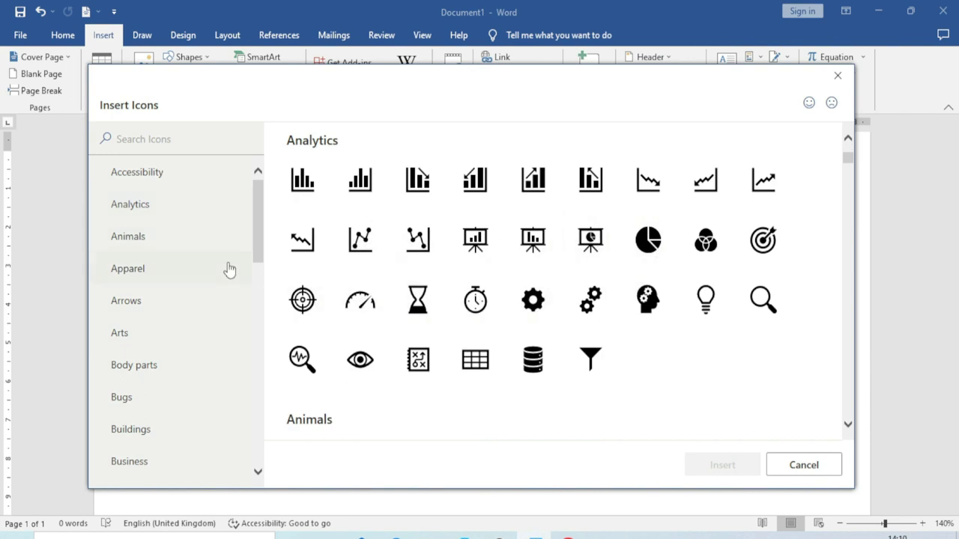
left_click(155, 238)
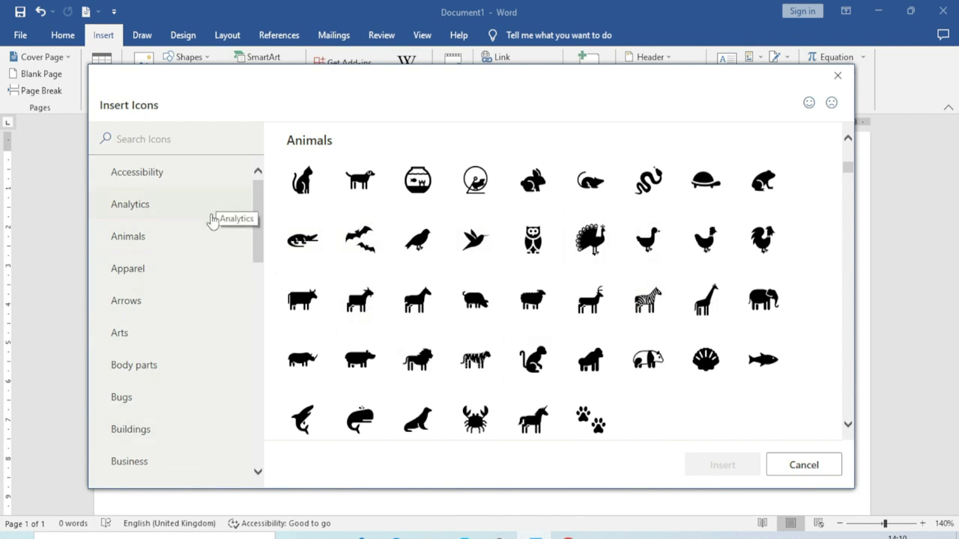
left_click_drag(262, 222, 250, 262)
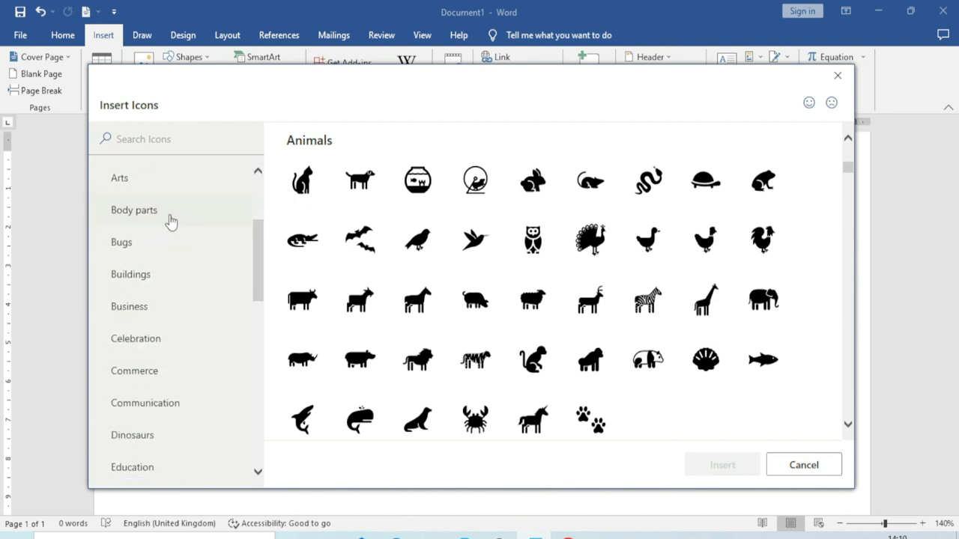
left_click(169, 218)
left_click(152, 307)
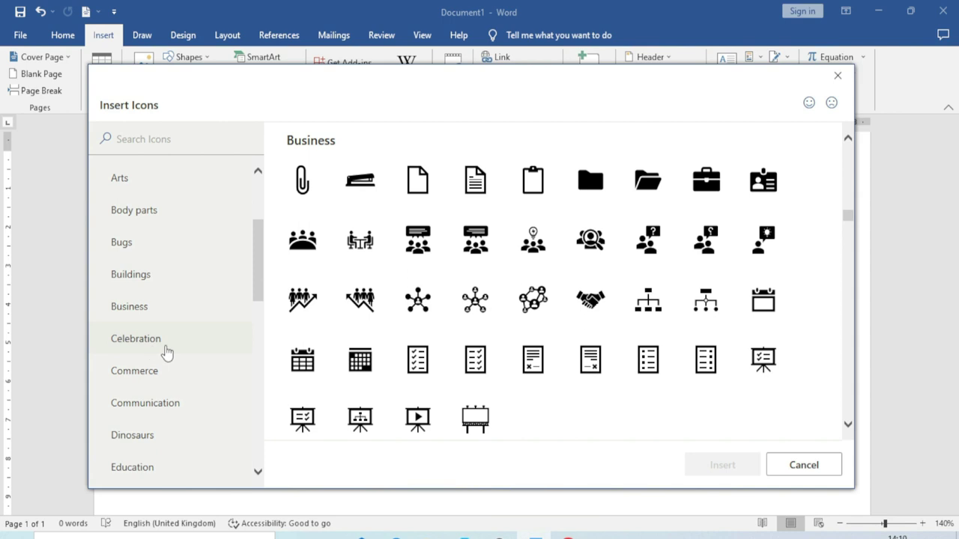
left_click(150, 346)
left_click(168, 379)
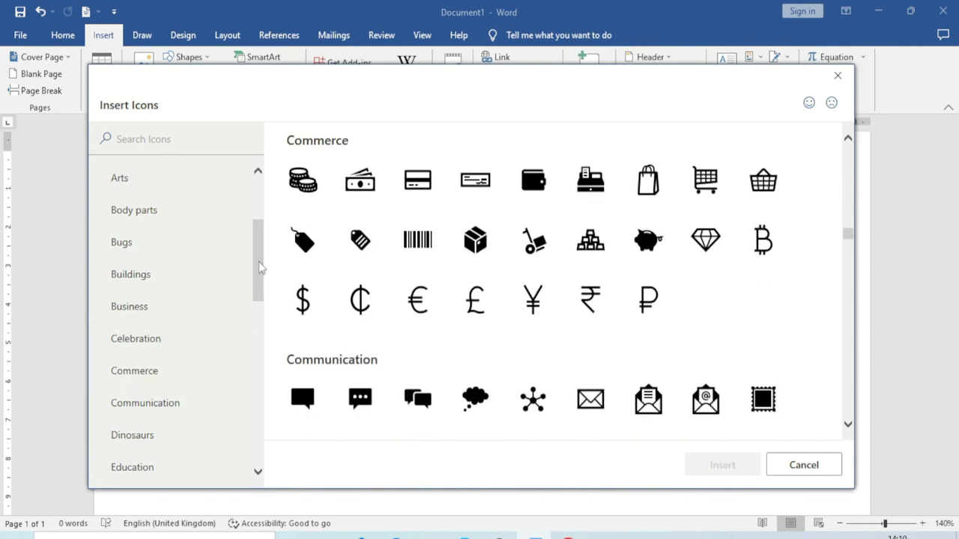
left_click_drag(262, 269, 240, 432)
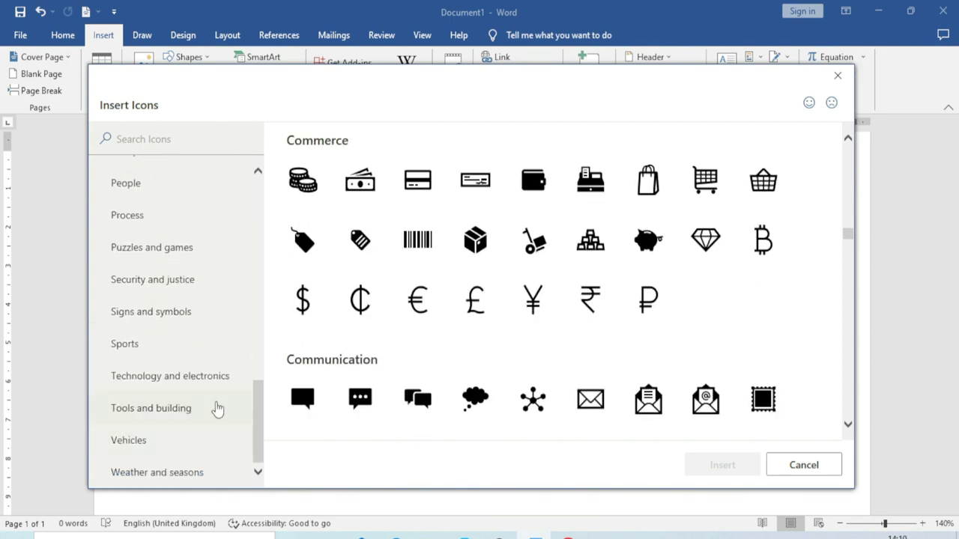
left_click(163, 380)
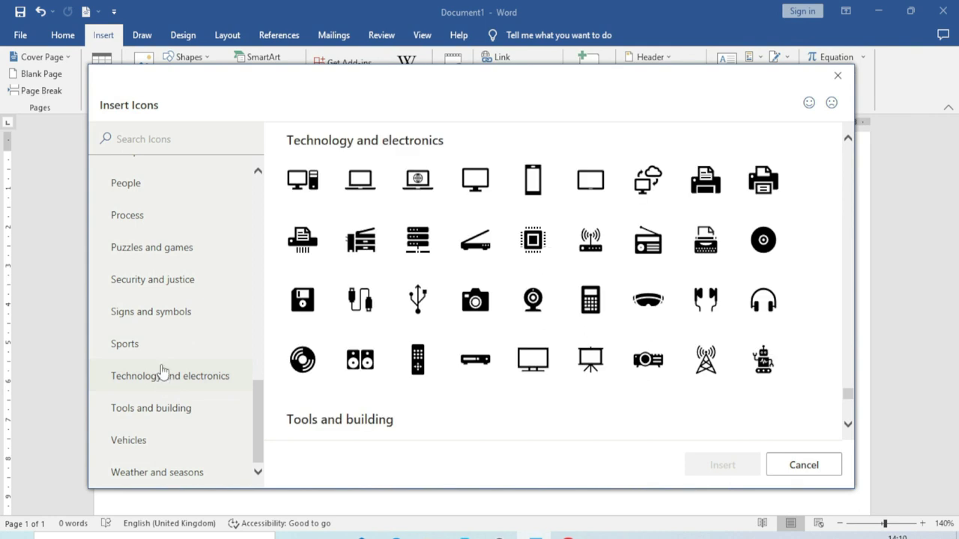
left_click(168, 409)
left_click(132, 445)
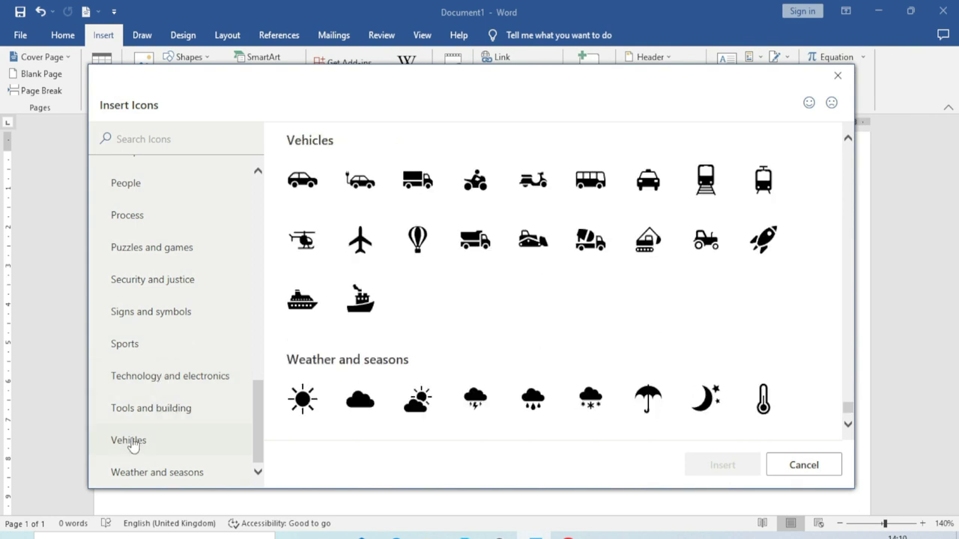
left_click(158, 348)
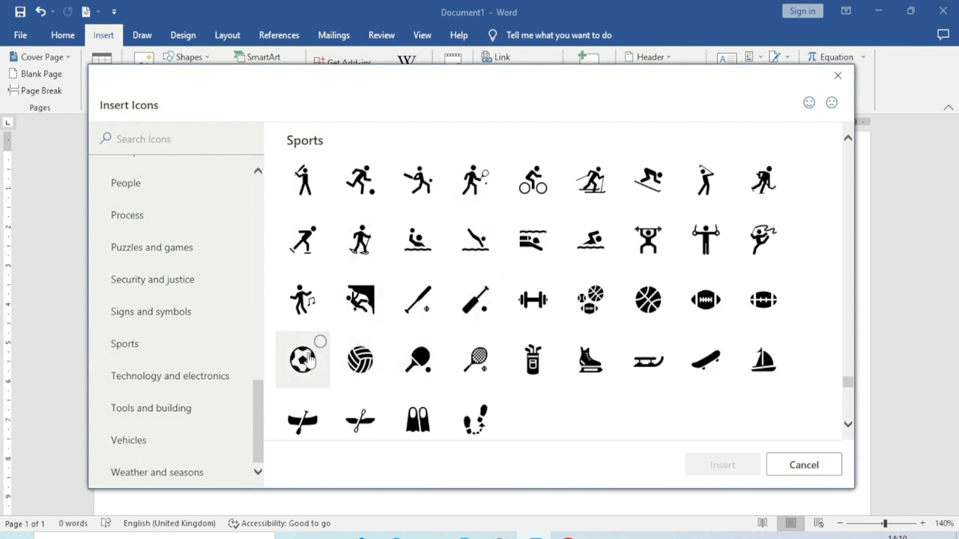
Insert the soccer ball icon, move it down and right, and enlarge it to 4.04 cm.
left_click(311, 358)
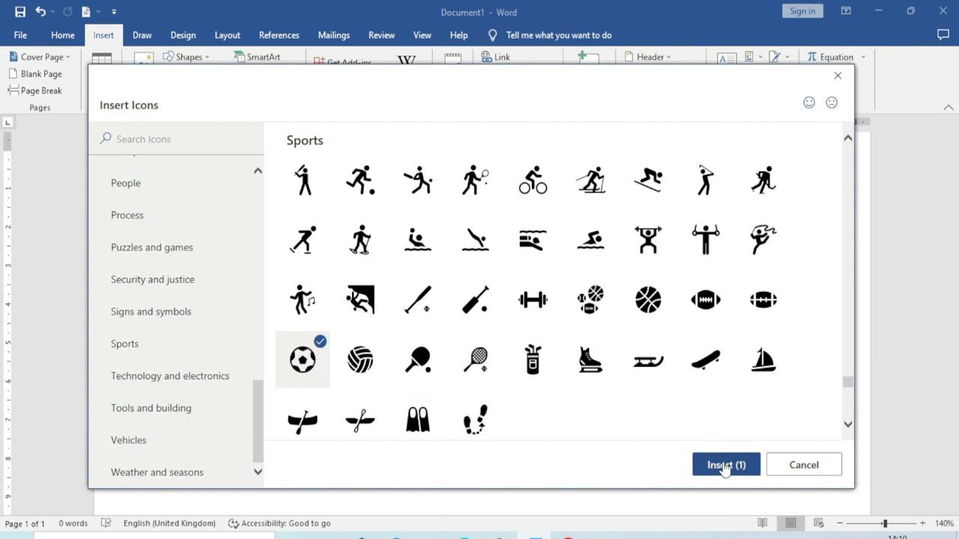
left_click(723, 465)
left_click_drag(259, 242, 371, 292)
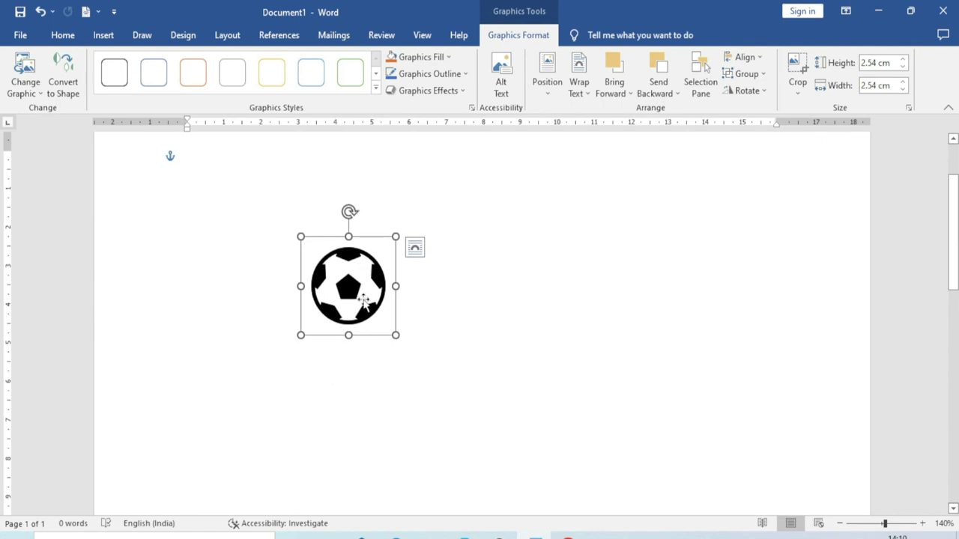
mouse_move(395, 335)
left_mouse_down()
mouse_move(453, 396)
mouse_move(452, 374)
left_mouse_up()
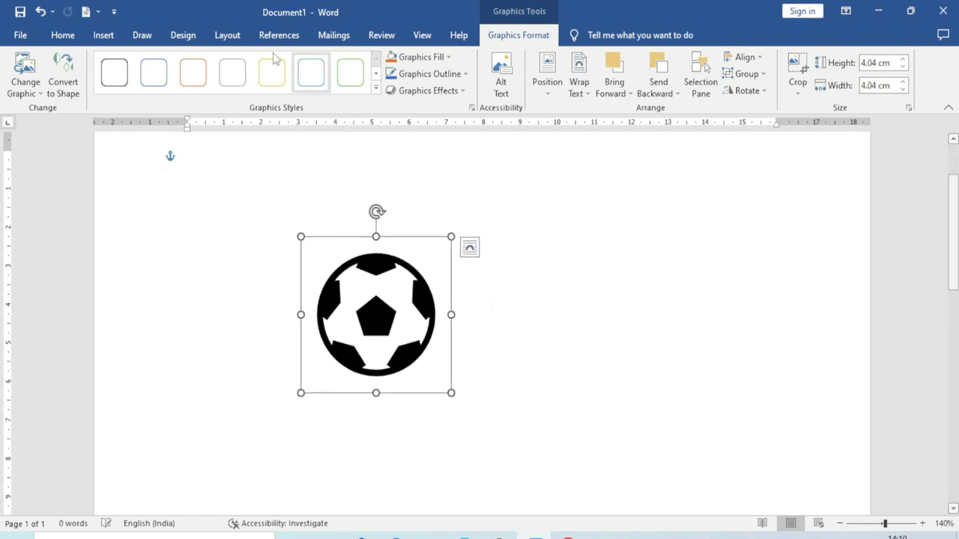
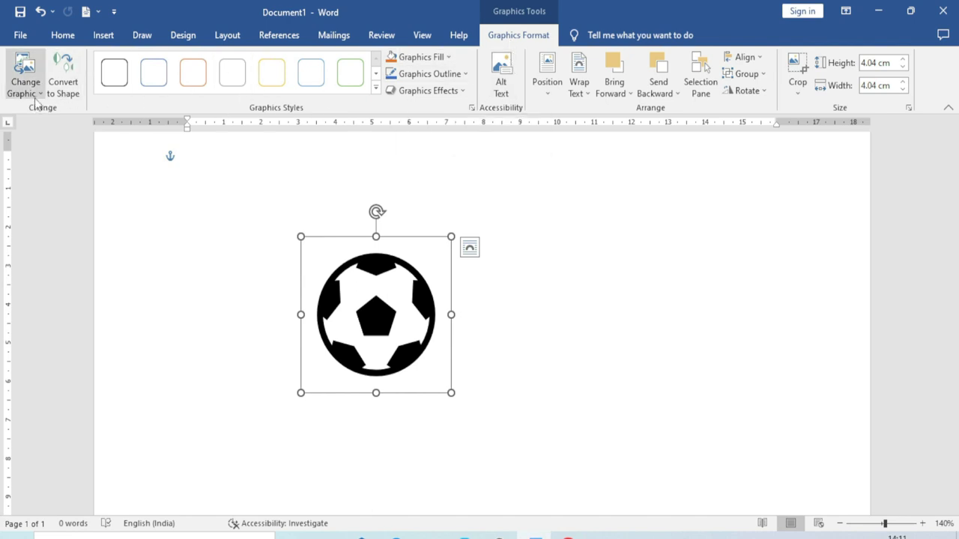
Nudge the soccer-ball icon slightly up-left and search online sources for a replacement picture.
left_click_drag(373, 295, 346, 279)
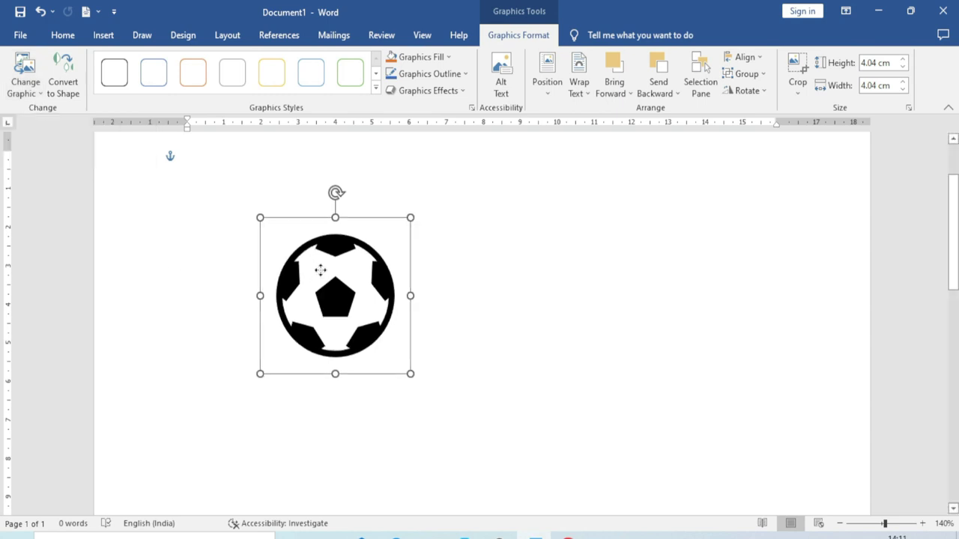
left_click(34, 88)
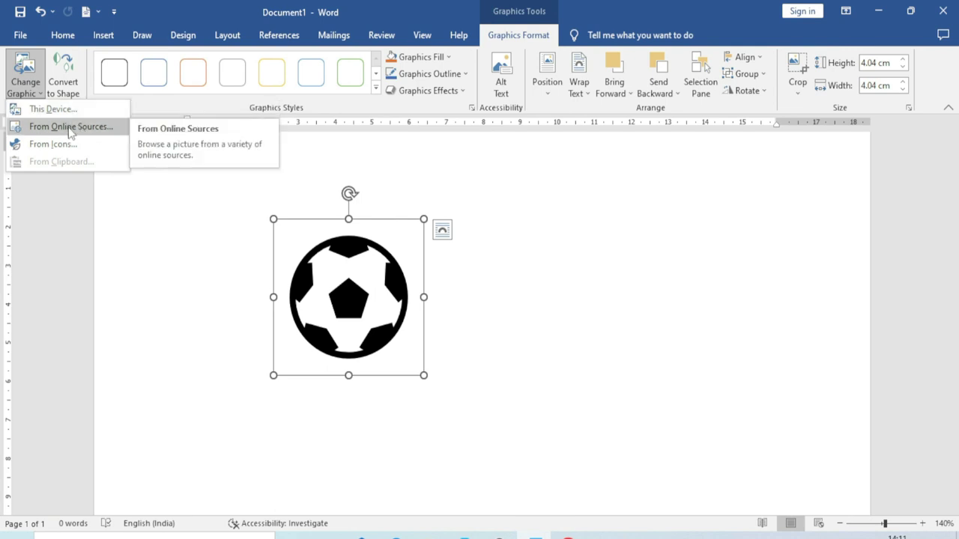
left_click(71, 127)
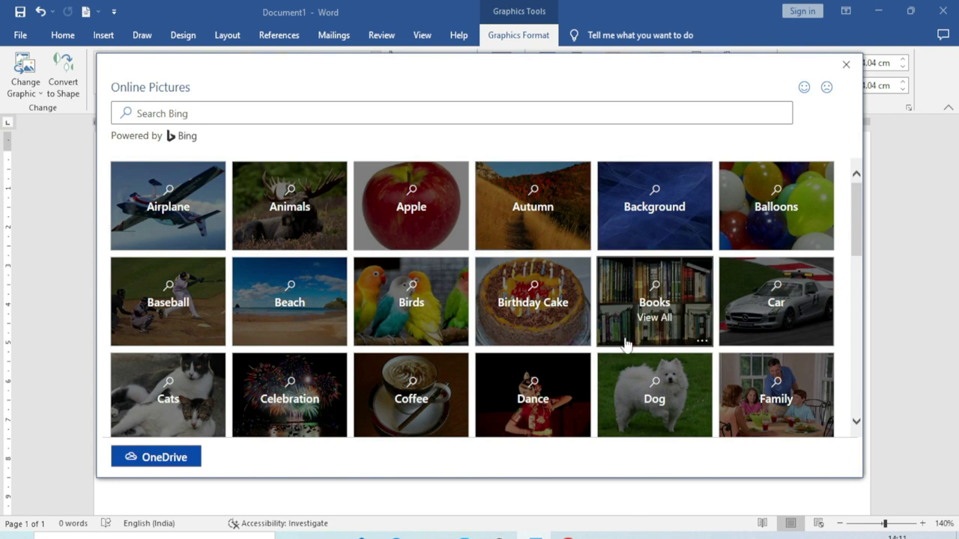
scroll(464, 304, "down", 2)
scroll(464, 304, "down", 3)
scroll(465, 304, "up", 5)
Swap in an apple photo from the Apple category, then undo the replacement.
left_click(411, 219)
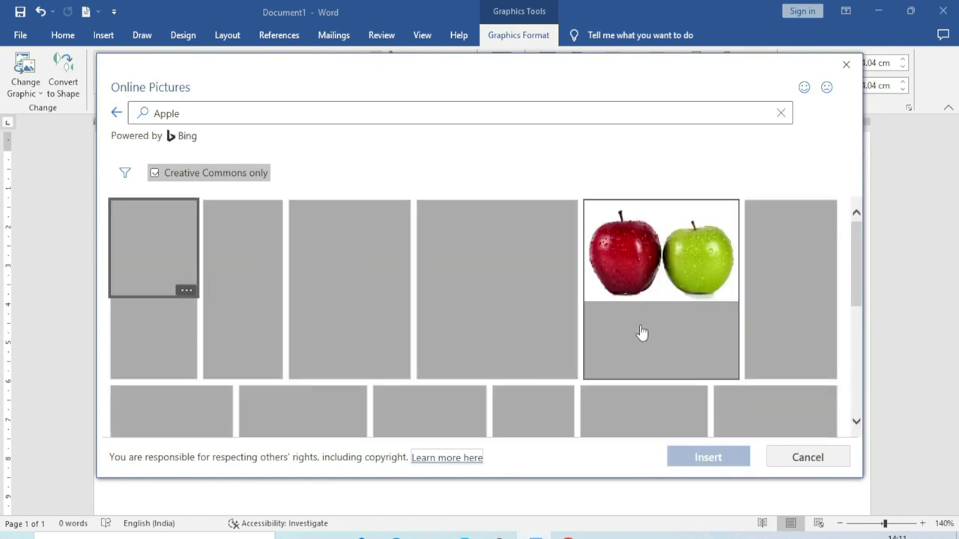
left_click(262, 265)
left_click(691, 461)
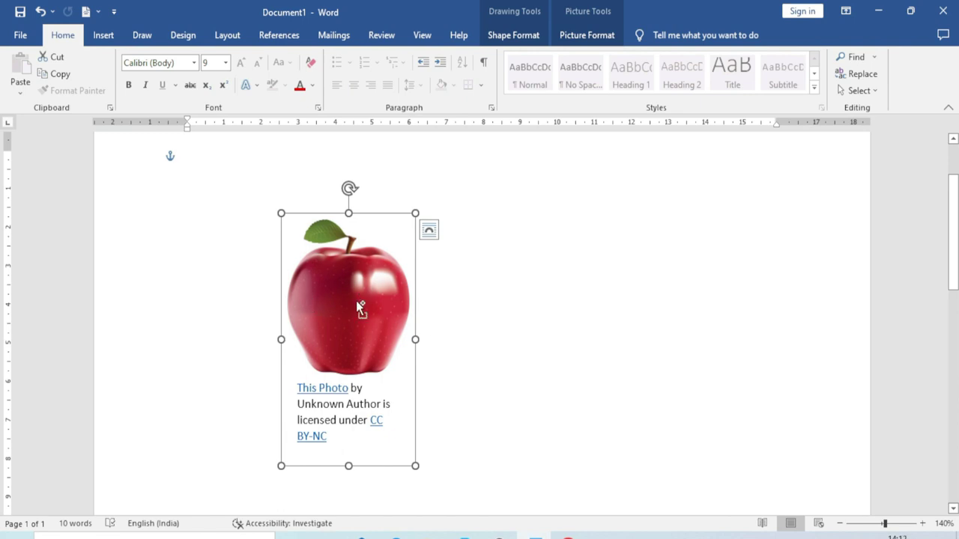
key("ctrl+z")
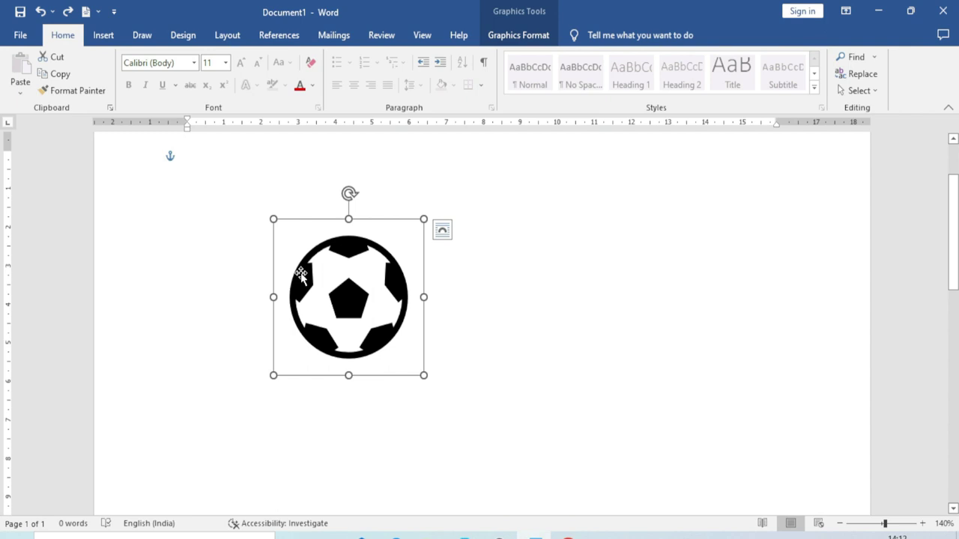
left_click(517, 36)
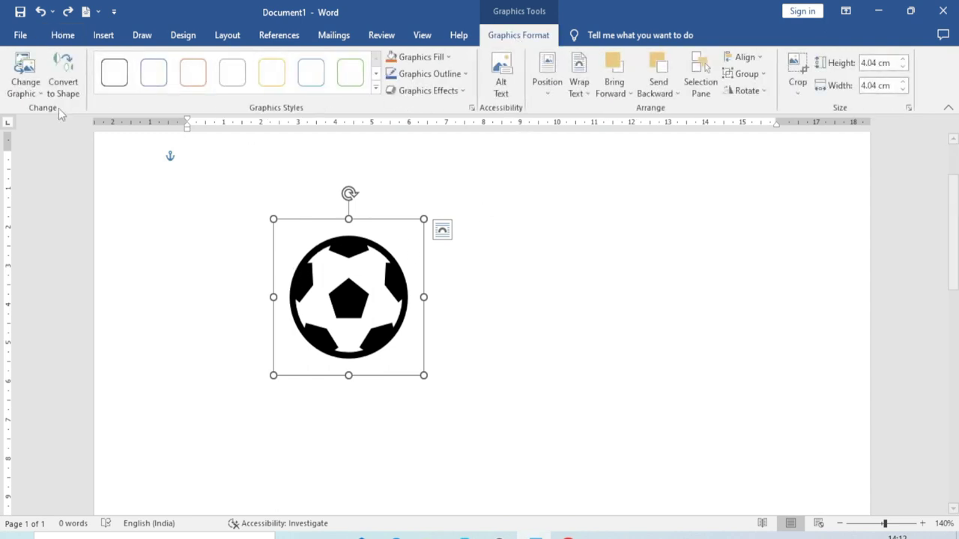
left_click(25, 84)
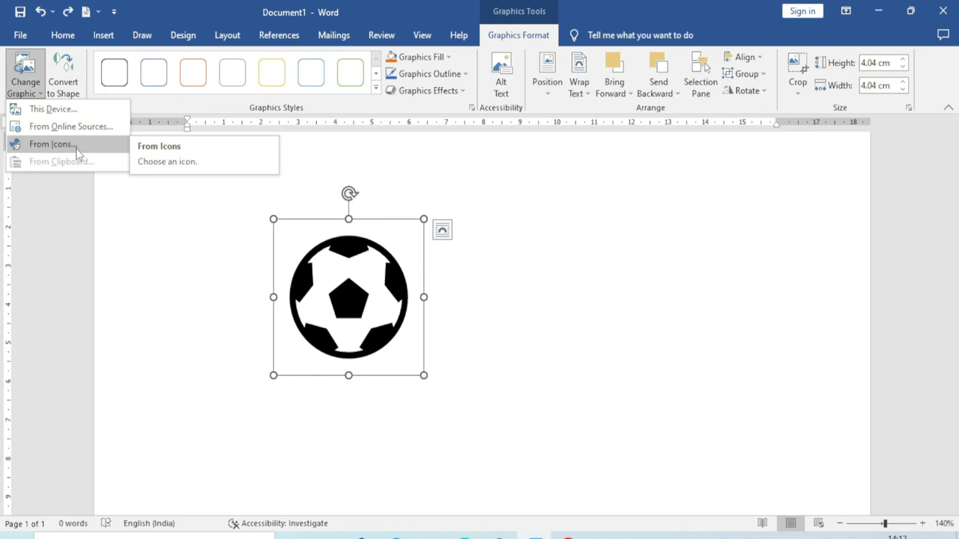
left_click(78, 153)
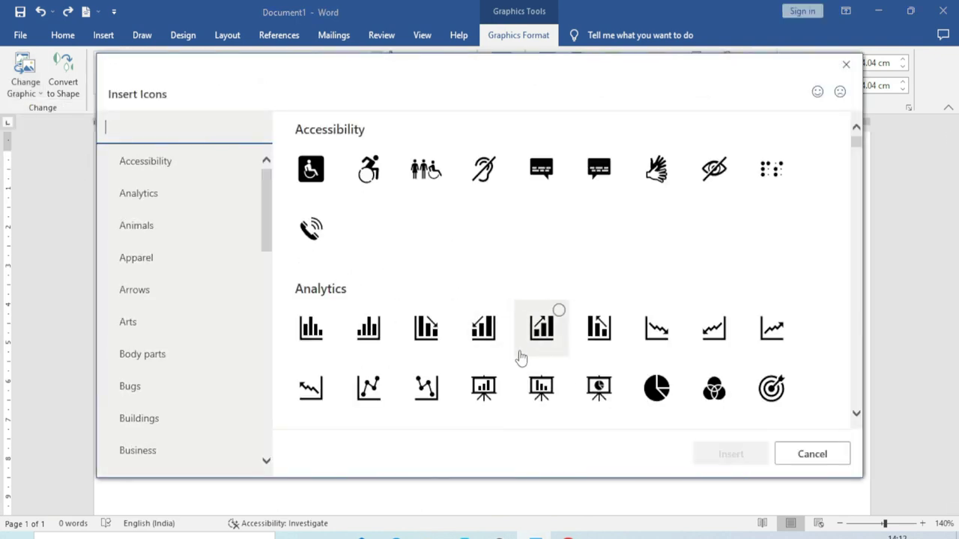
left_click(835, 458)
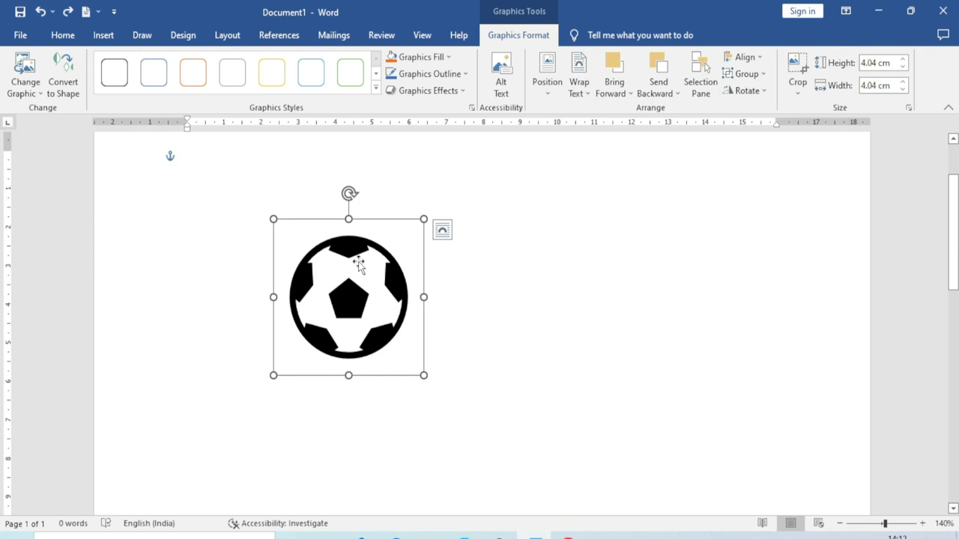
left_click(63, 82)
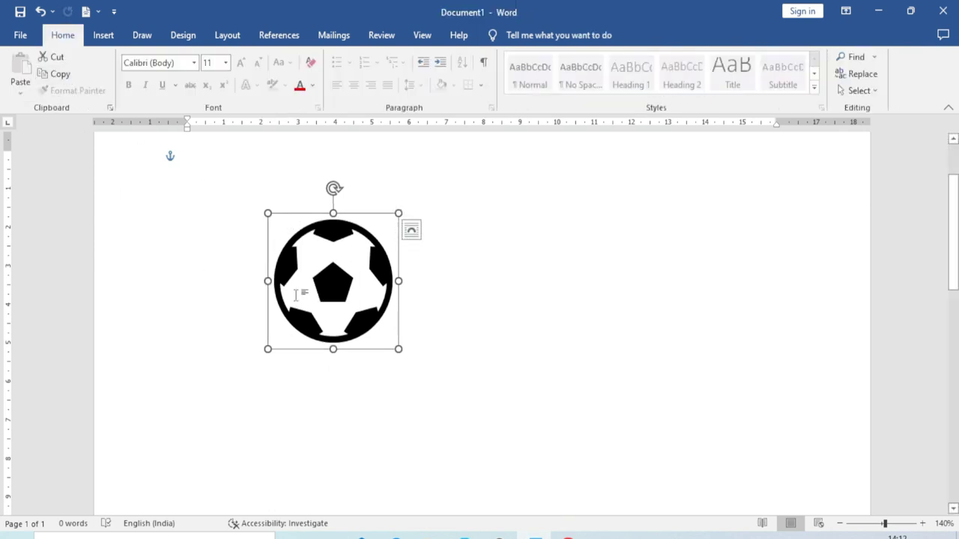
left_click(337, 281)
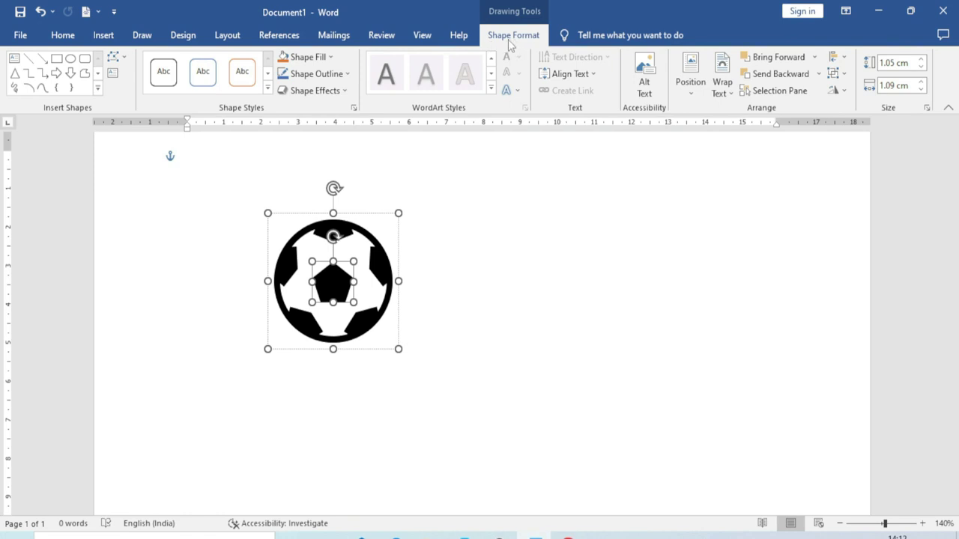
left_click(497, 299)
key("ctrl+z")
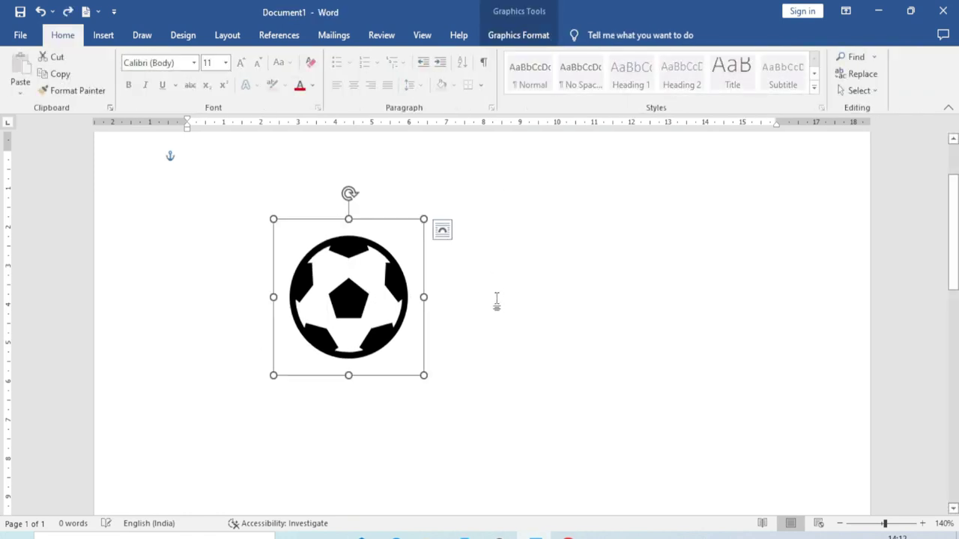
left_click(507, 39)
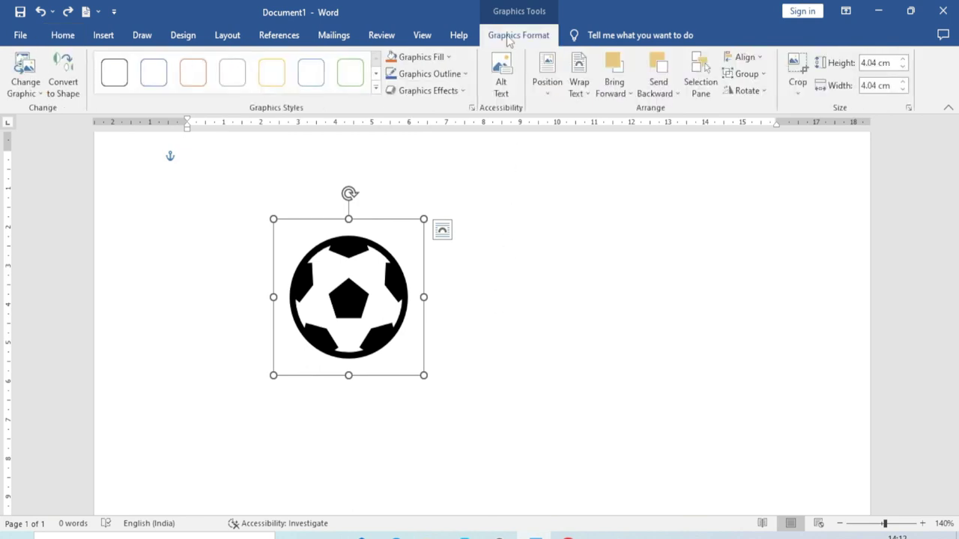
Apply the blue graphics style preset, then give the ball a custom light blue fill, #1FA6E9.
left_click(376, 91)
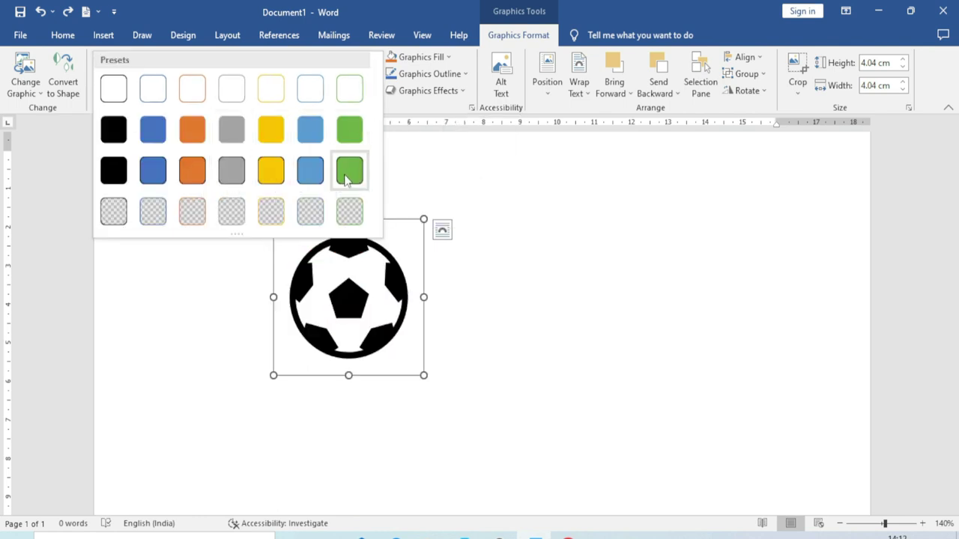
left_click(159, 177)
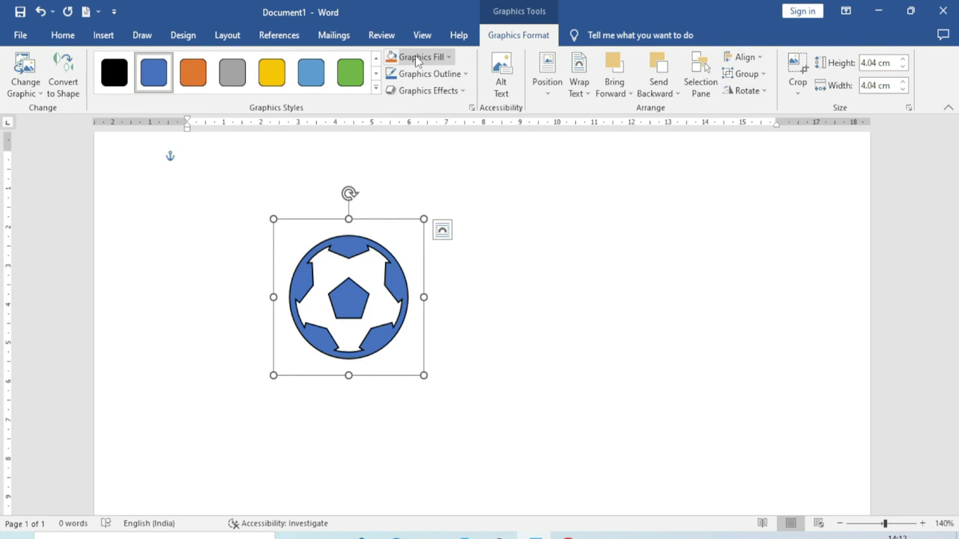
left_click(447, 58)
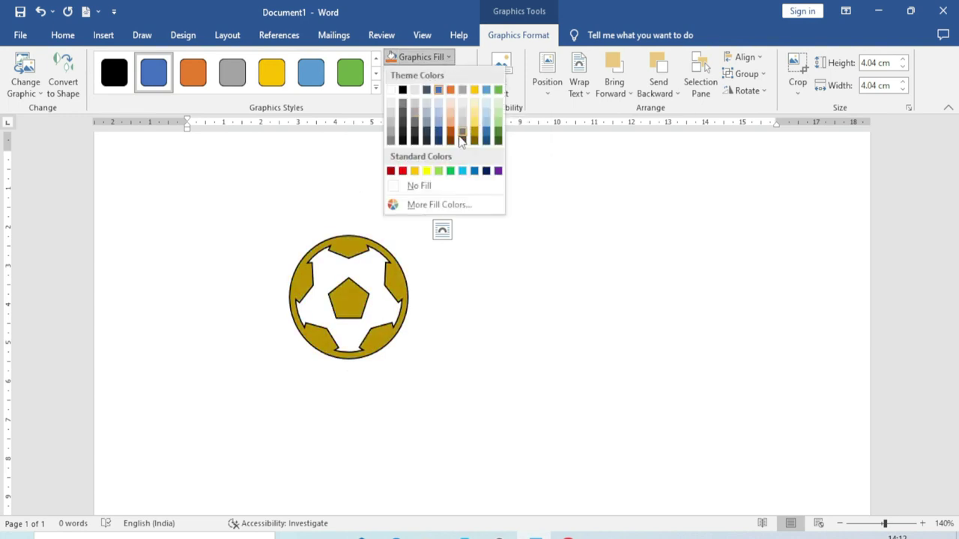
left_click(448, 207)
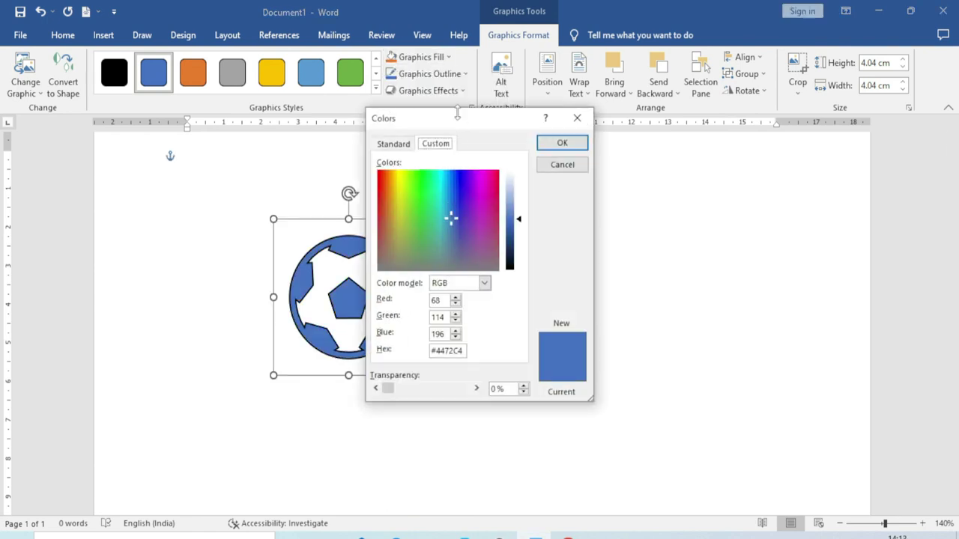
left_click_drag(534, 122, 665, 135)
left_click(580, 193)
mouse_move(580, 197)
left_mouse_down()
mouse_move(550, 211)
mouse_move(576, 201)
left_mouse_up()
left_click(695, 155)
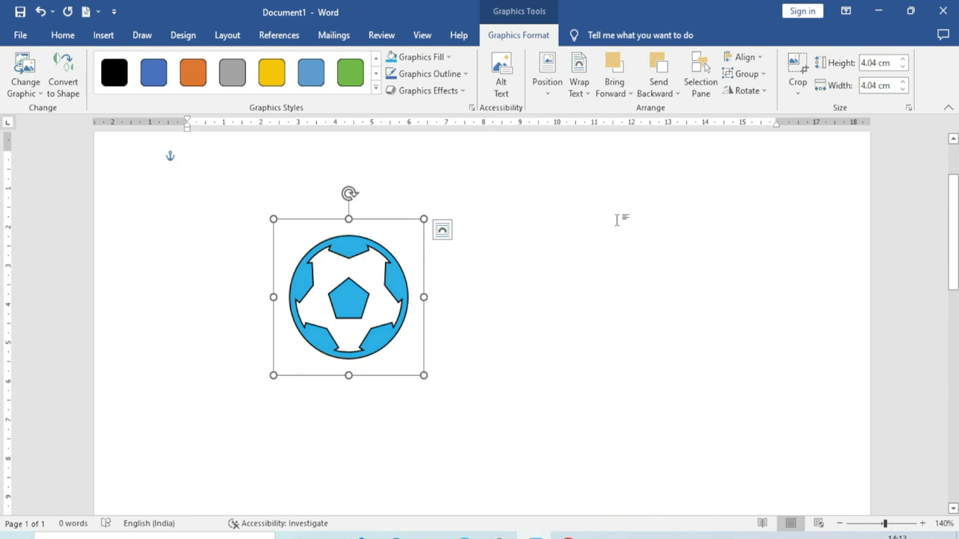
left_click(465, 74)
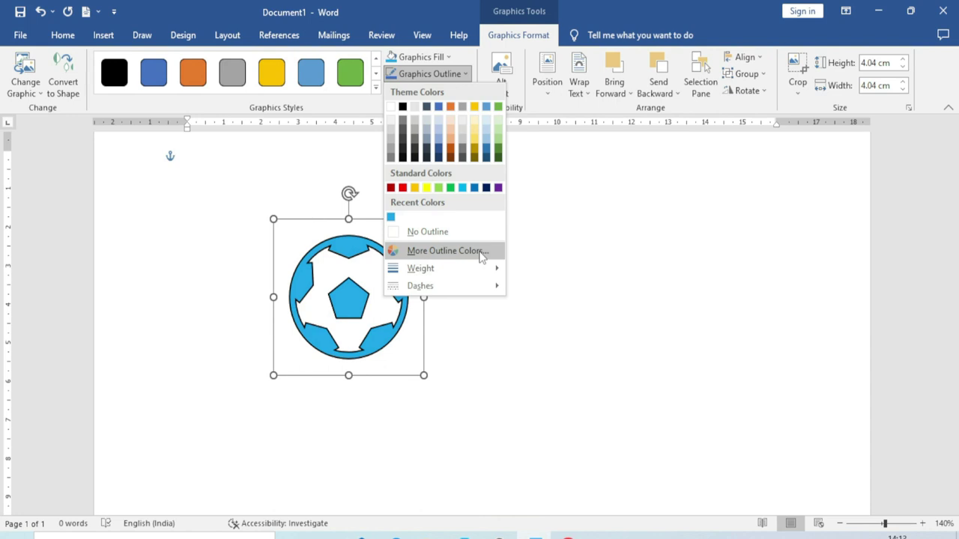
mouse_move(445, 271)
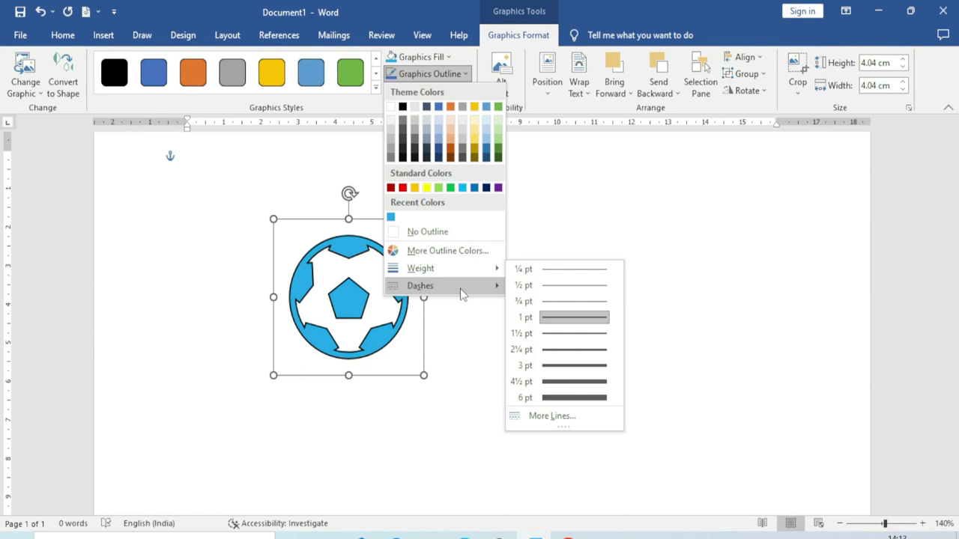
mouse_move(460, 289)
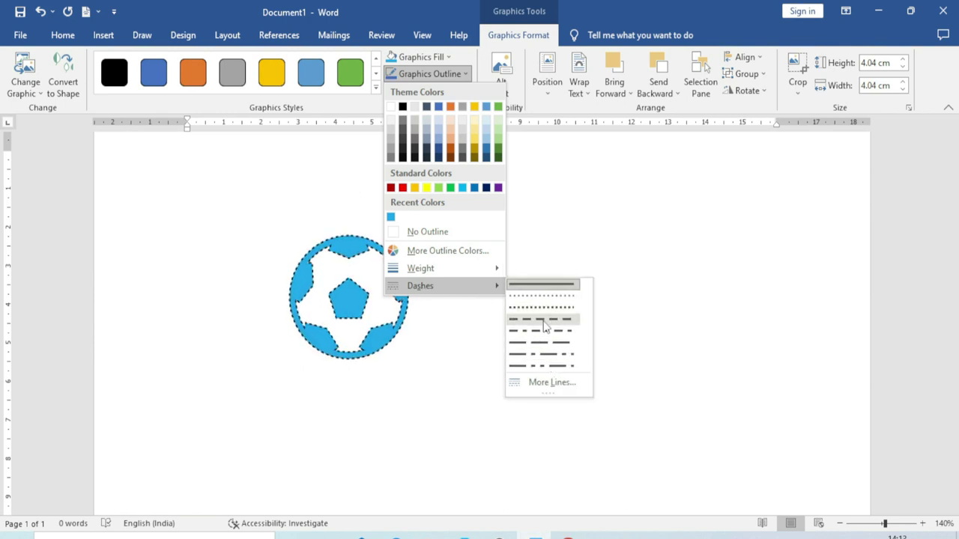
left_click(546, 242)
left_click(463, 91)
mouse_move(449, 117)
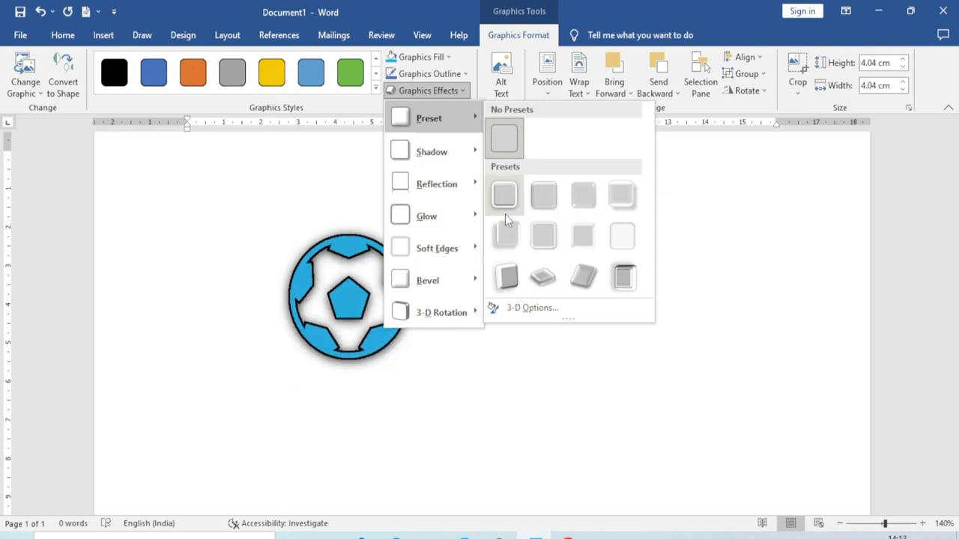
mouse_move(470, 165)
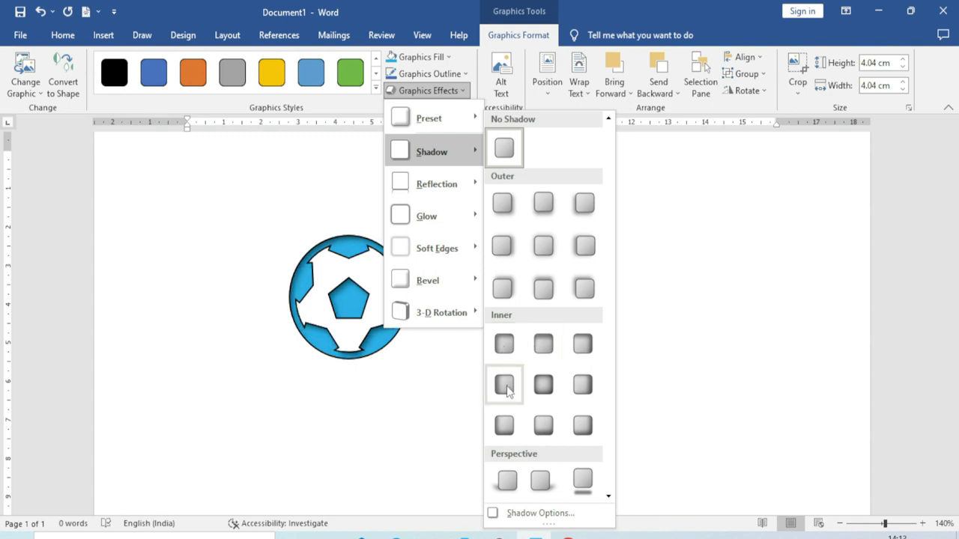
mouse_move(456, 187)
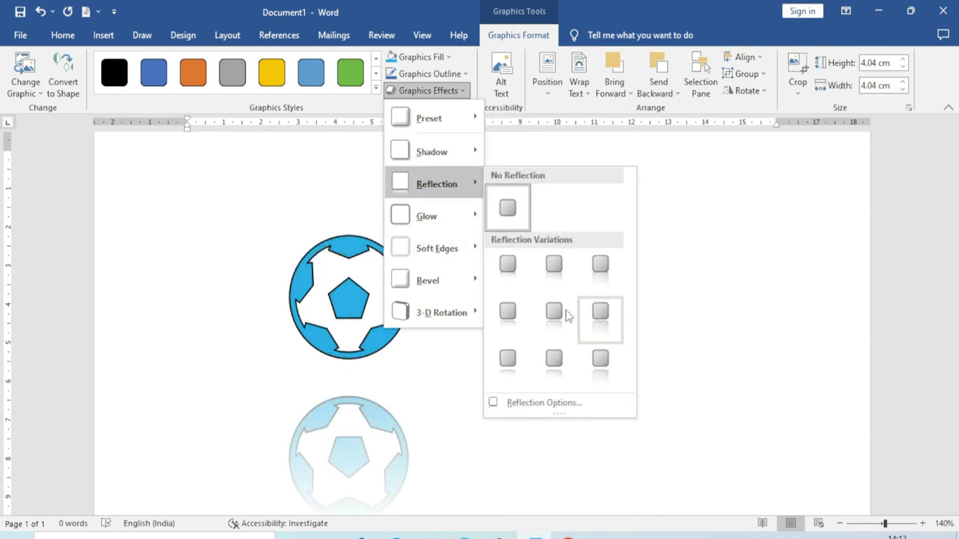
mouse_move(468, 231)
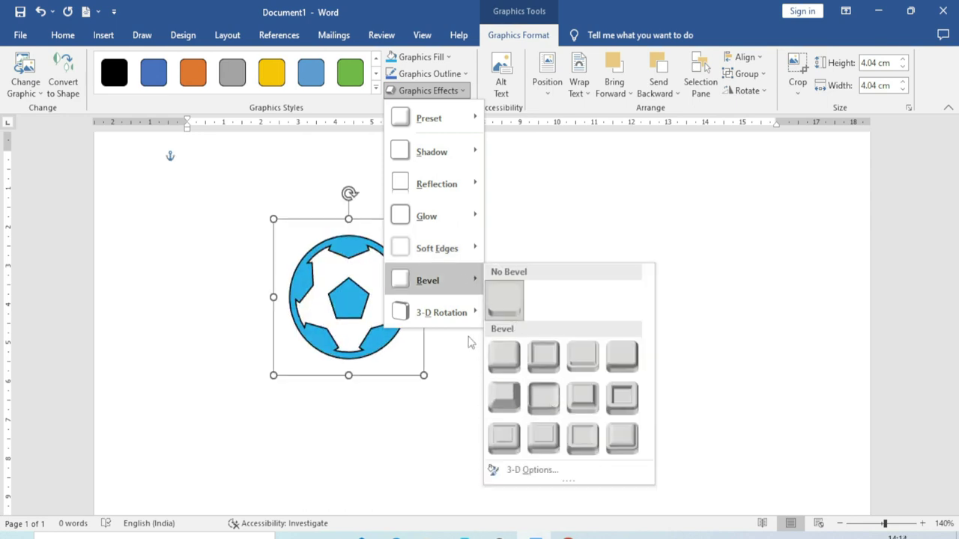
mouse_move(462, 323)
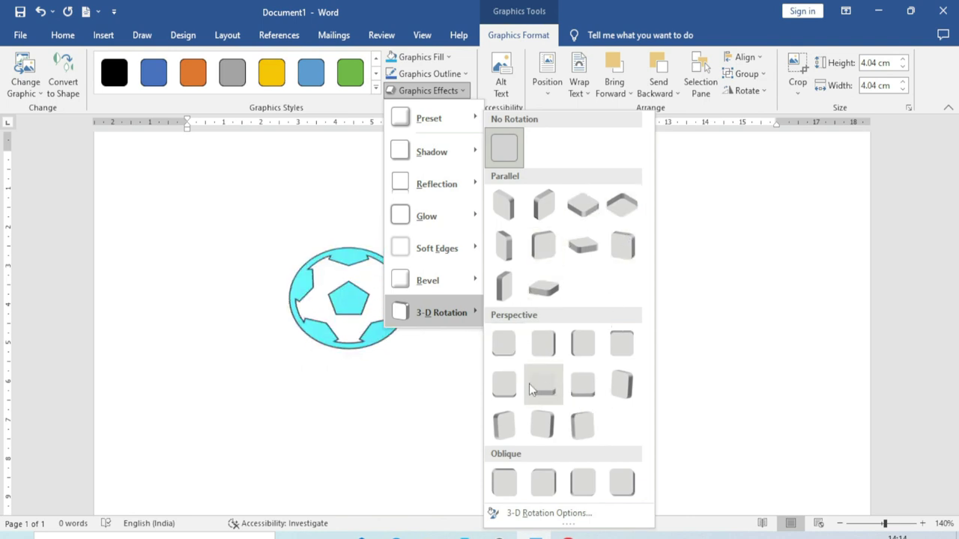
mouse_move(431, 129)
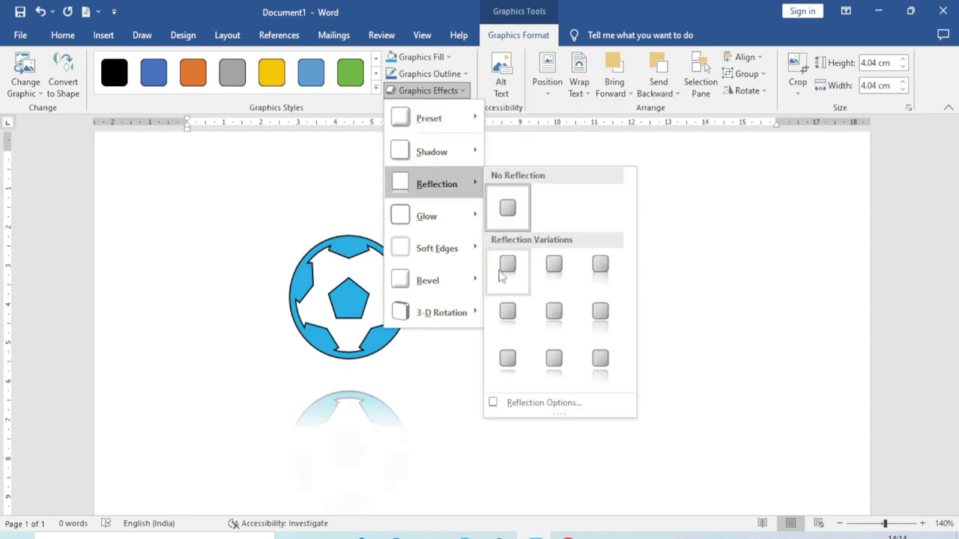
left_click(697, 215)
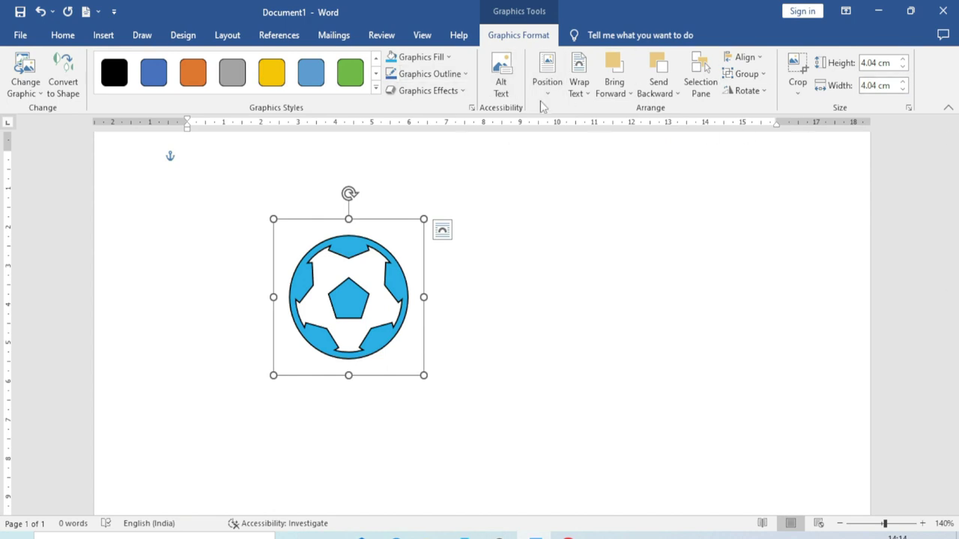
Leave the alt text as 'Soccer ball', close the Alt Text pane, and show the Position gallery.
left_click(509, 71)
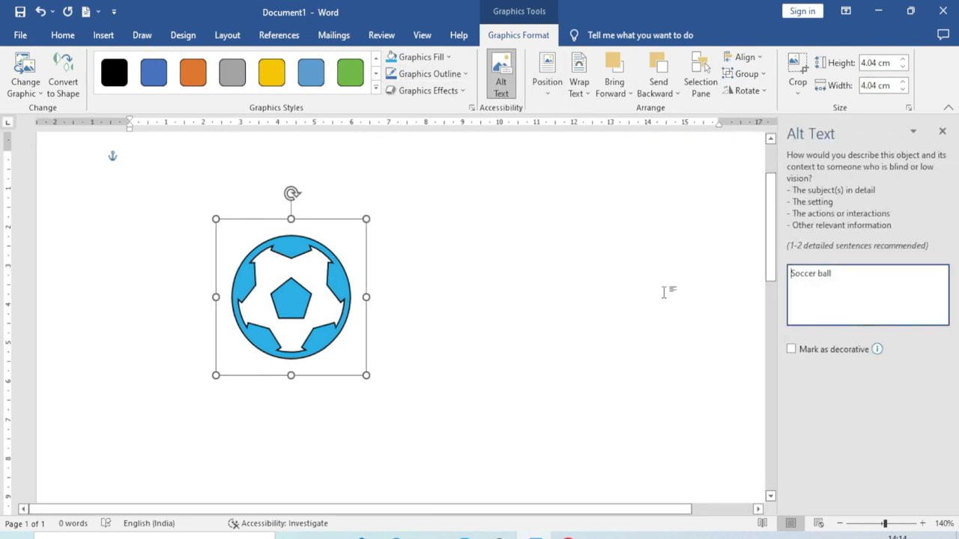
left_click_drag(848, 274, 788, 274)
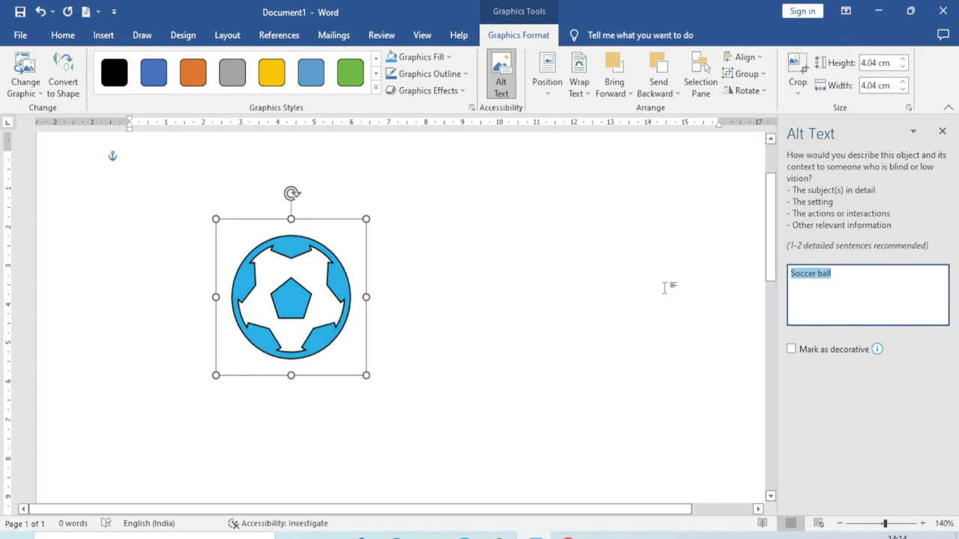
left_click(943, 131)
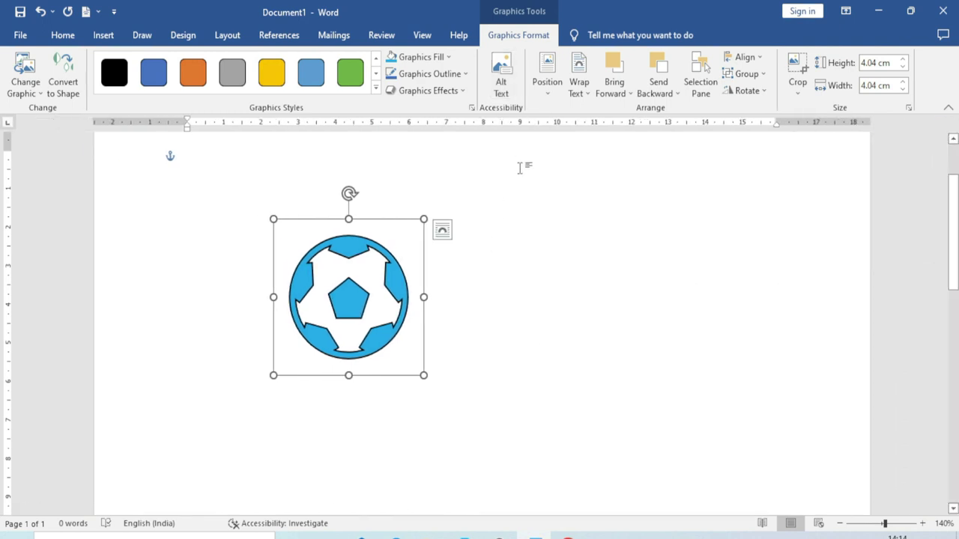
left_click(547, 82)
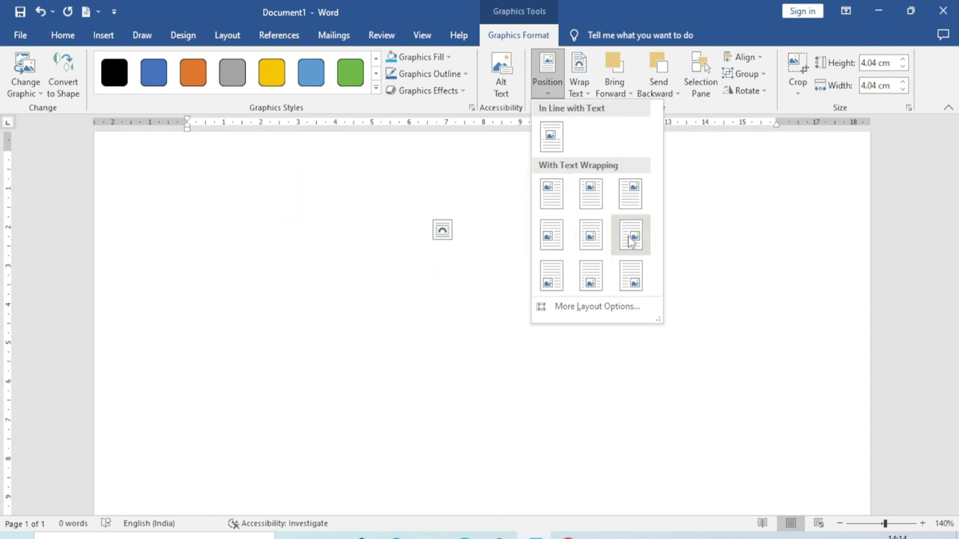
Generate paragraphs of sample text at the page top with =rand().
key("Escape")
left_click(579, 90)
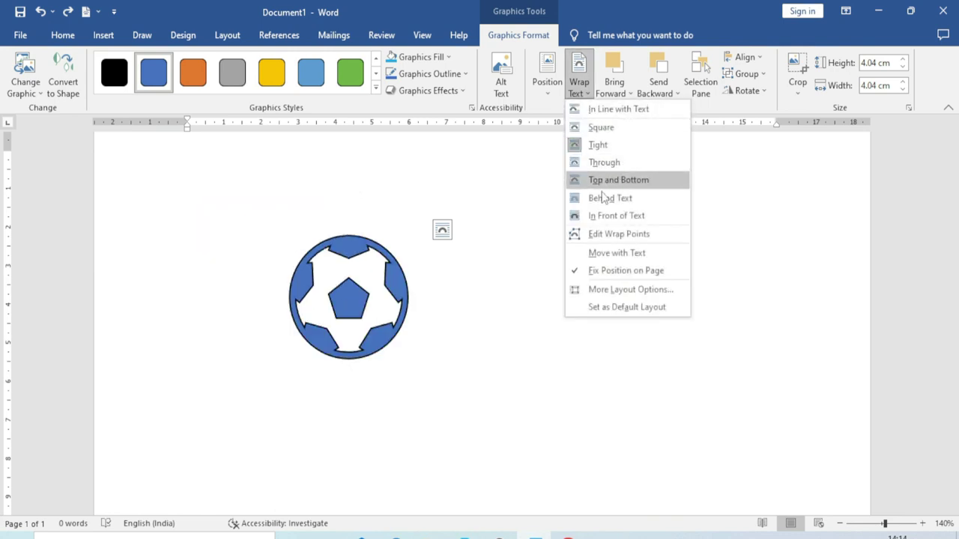
key("Escape")
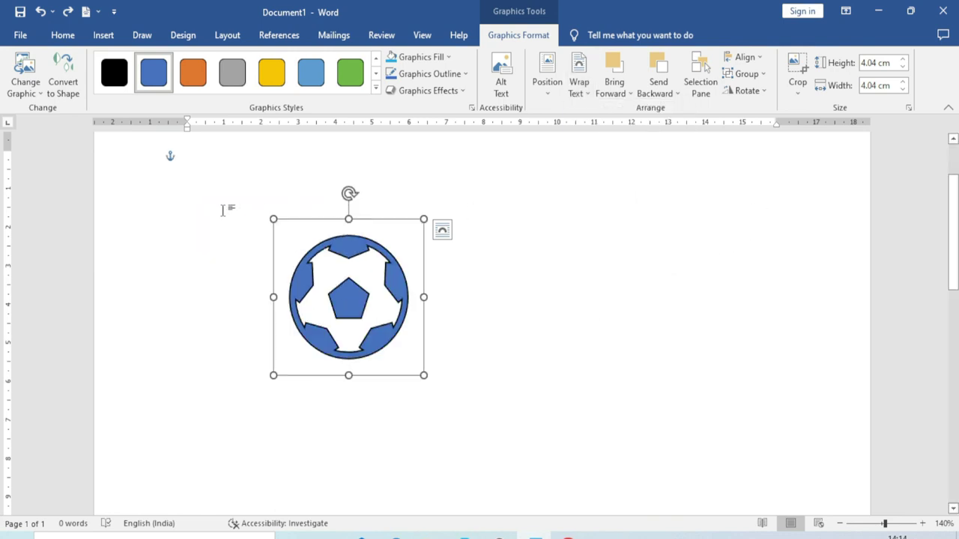
left_click(240, 222)
type("=ra")
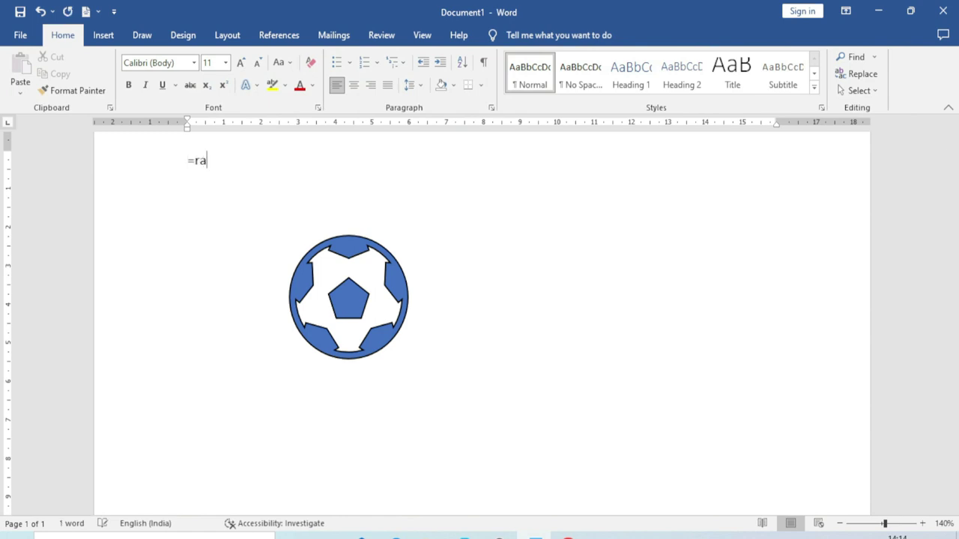
type("()")
key("Return")
Move the soccer ball into the text and set its wrapping to In Line with Text.
scroll(275, 288, "up", 1)
mouse_move(275, 289)
left_mouse_down()
mouse_move(344, 259)
mouse_move(383, 268)
left_mouse_up()
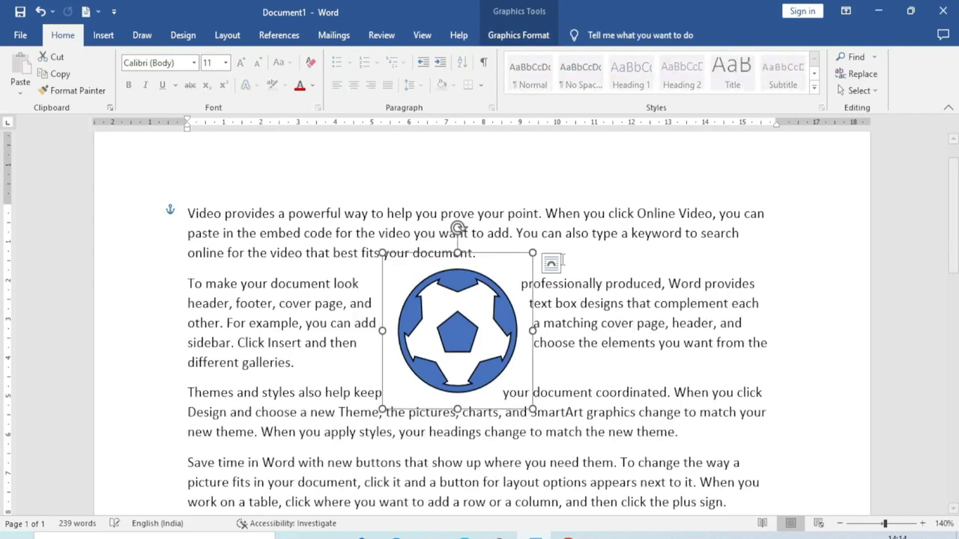
left_click(518, 34)
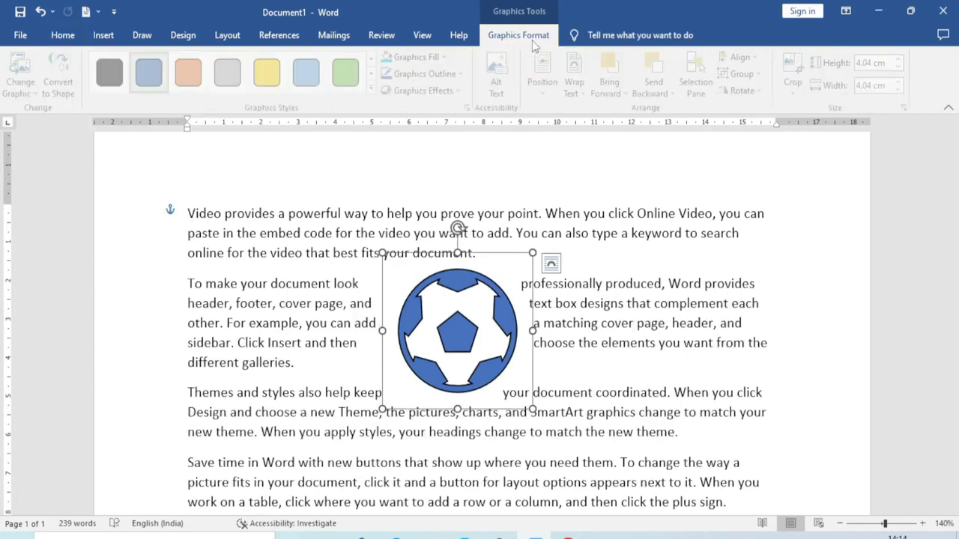
left_click(581, 87)
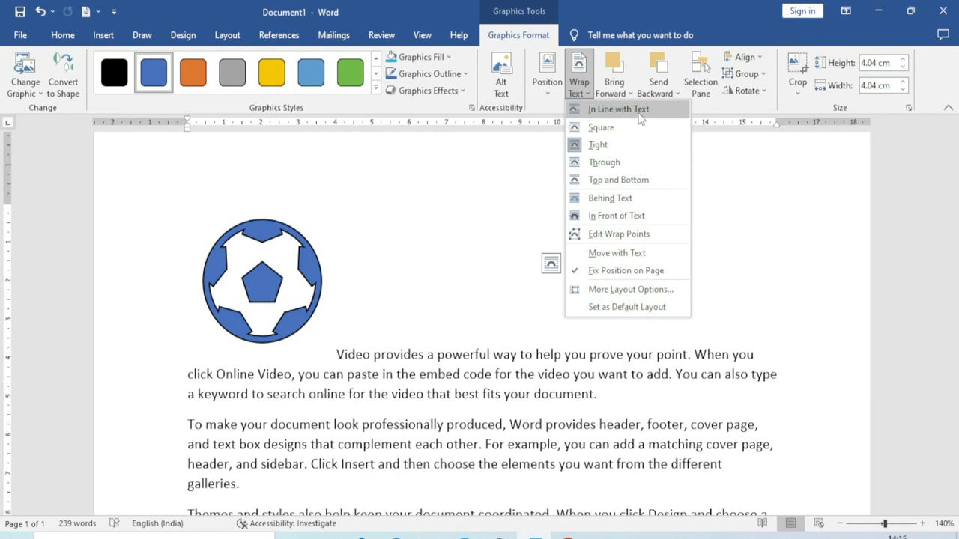
left_click(641, 110)
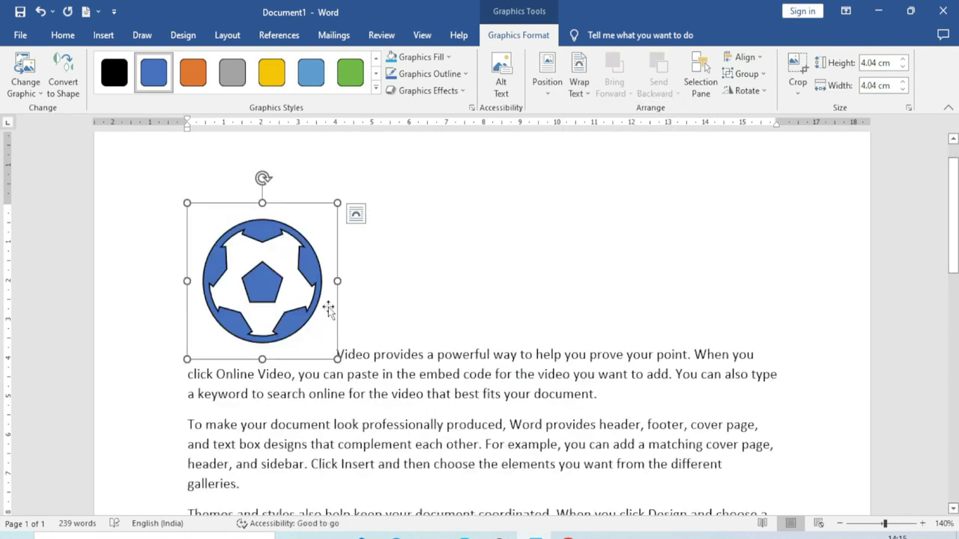
Reselect the ball and open the Selection pane, which lists it as 'Graphic 5'.
left_click(349, 326)
left_click_drag(339, 326, 628, 326)
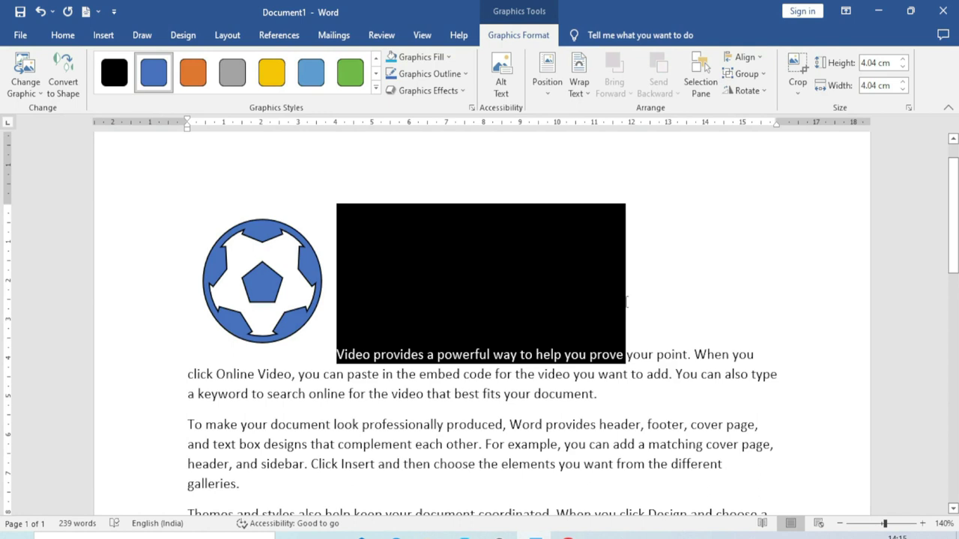
left_click(297, 262)
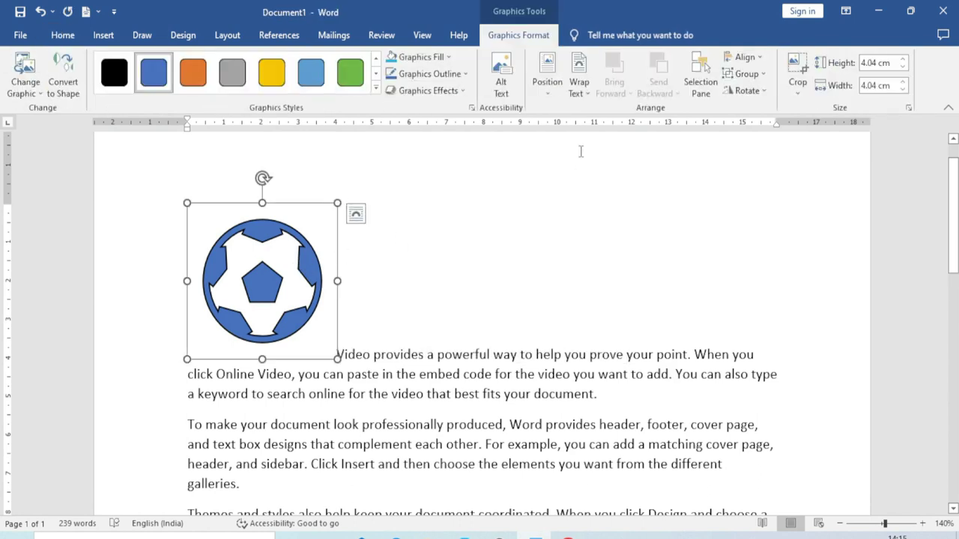
left_click(585, 98)
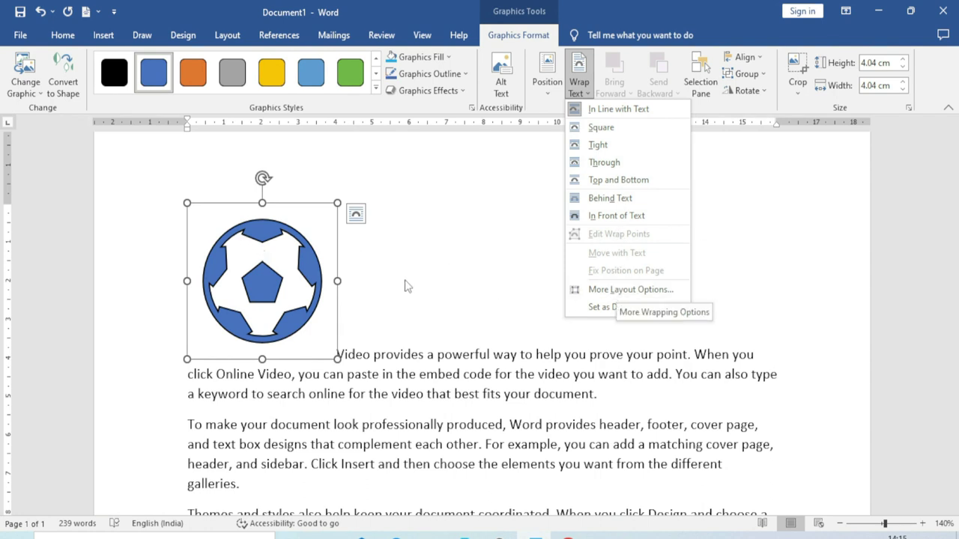
left_click(441, 222)
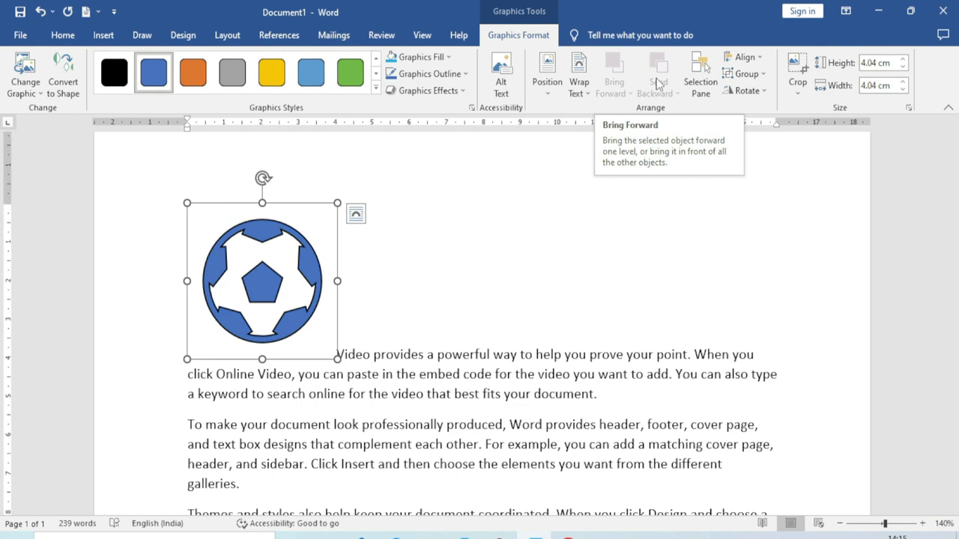
left_click(700, 75)
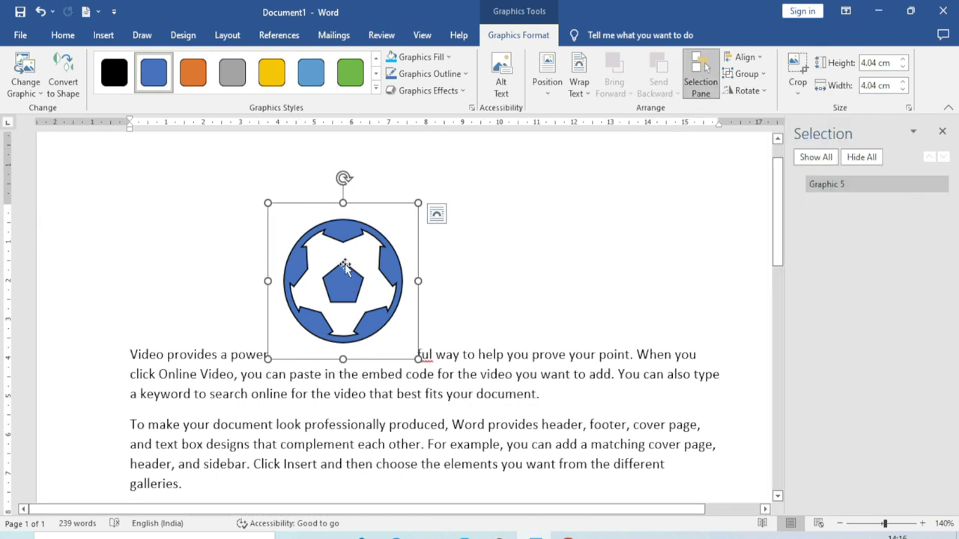
Convert the ball to Freeform Shapes 2 and 3, test their visibility toggles, and select the pentagon.
left_click(63, 89)
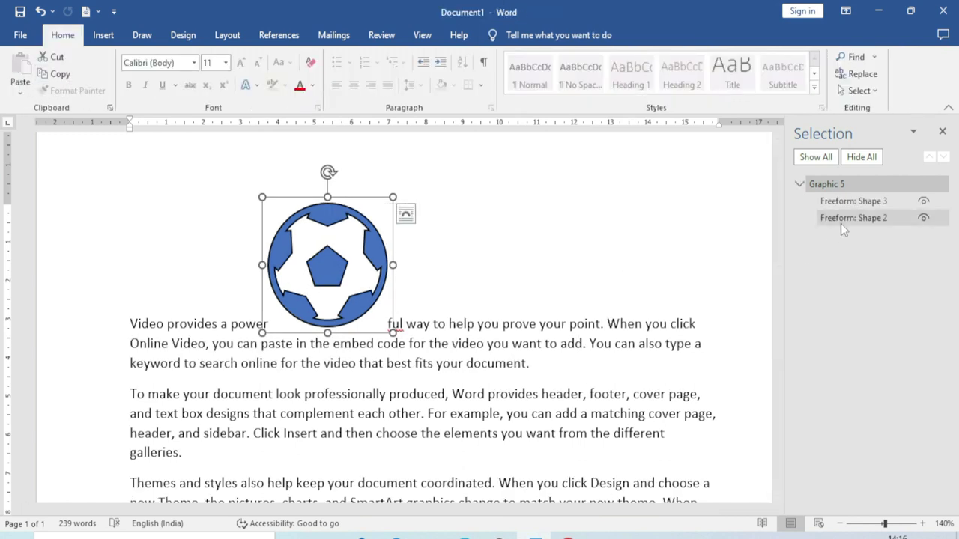
left_click(923, 200)
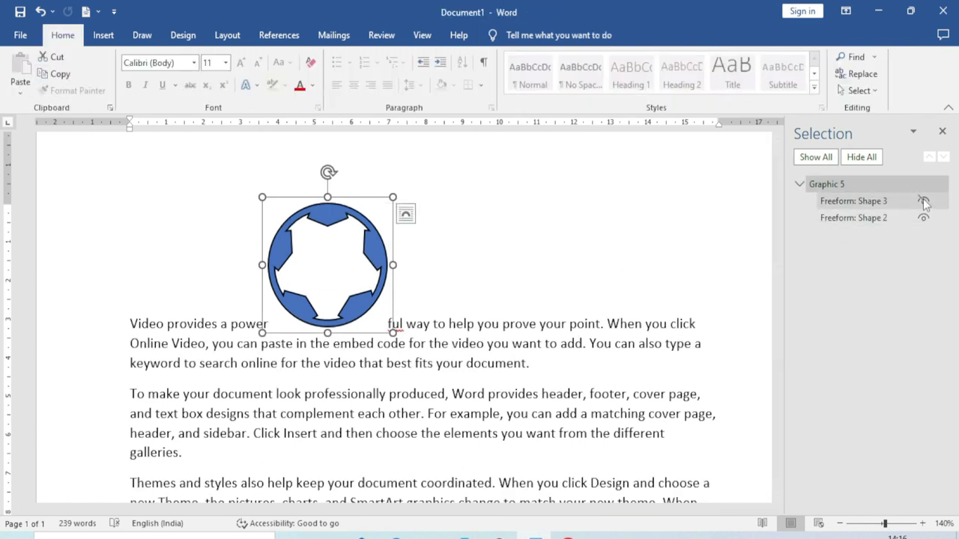
left_click(922, 200)
left_click(923, 217)
left_click(923, 217)
left_click(923, 201)
left_click(923, 201)
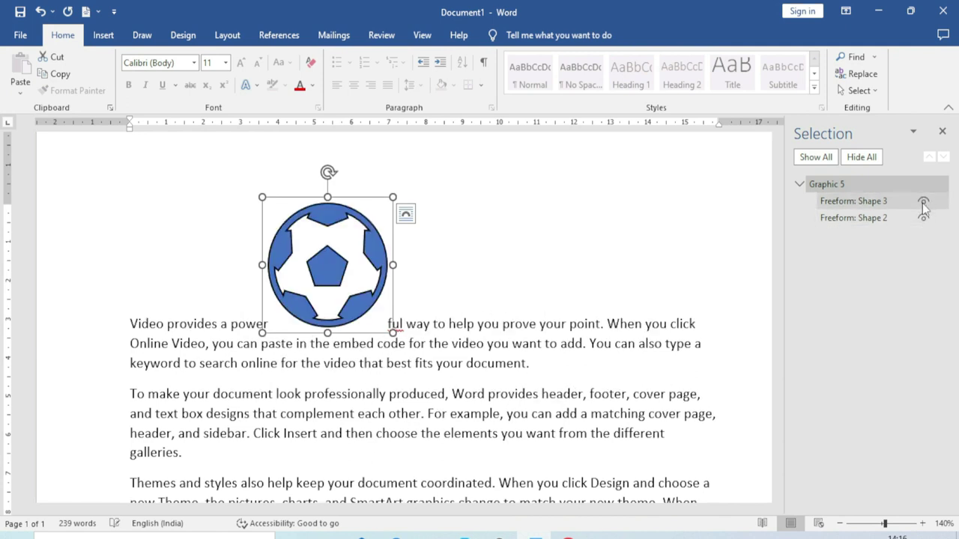
left_click(923, 217)
left_click(923, 218)
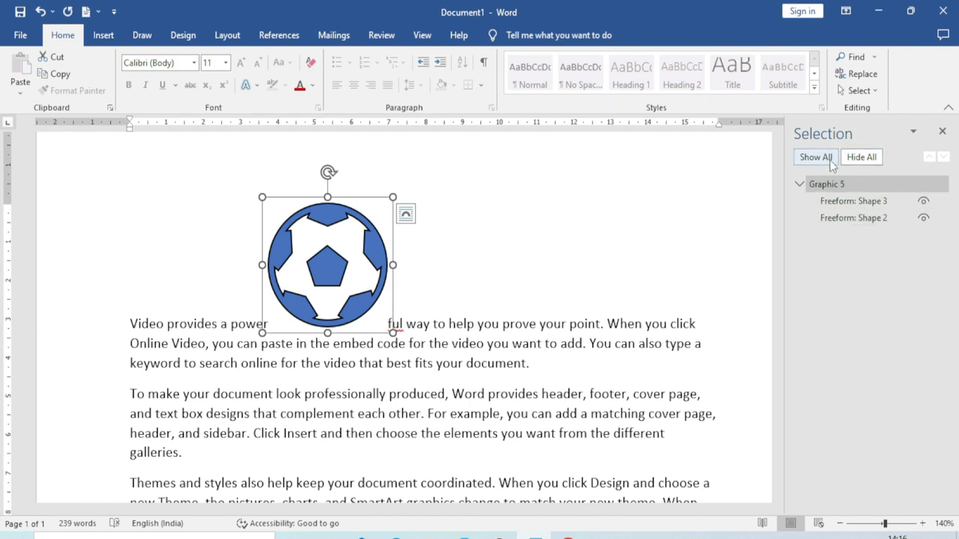
left_click(330, 271)
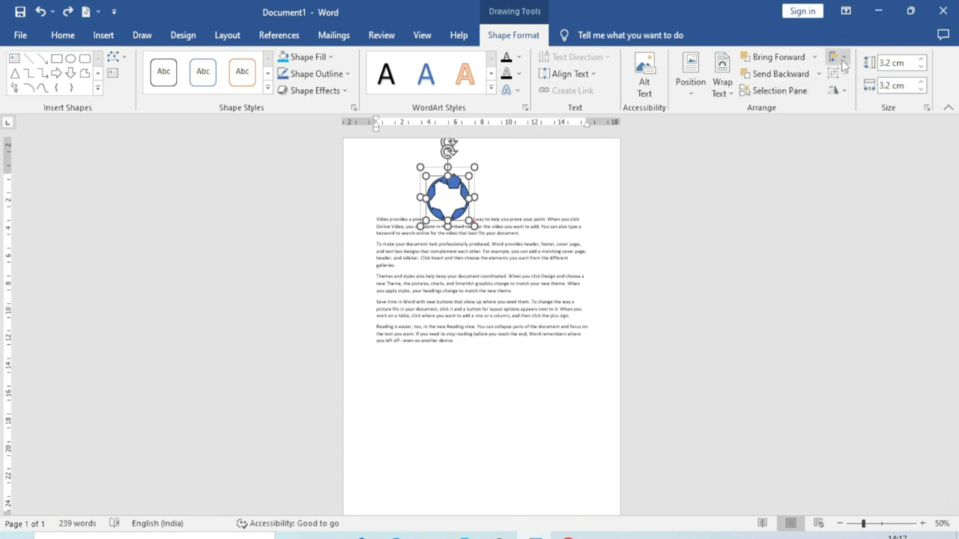
Adjust the pentagon's height to 3.3 cm, then delete all the text and shapes.
left_click(843, 57)
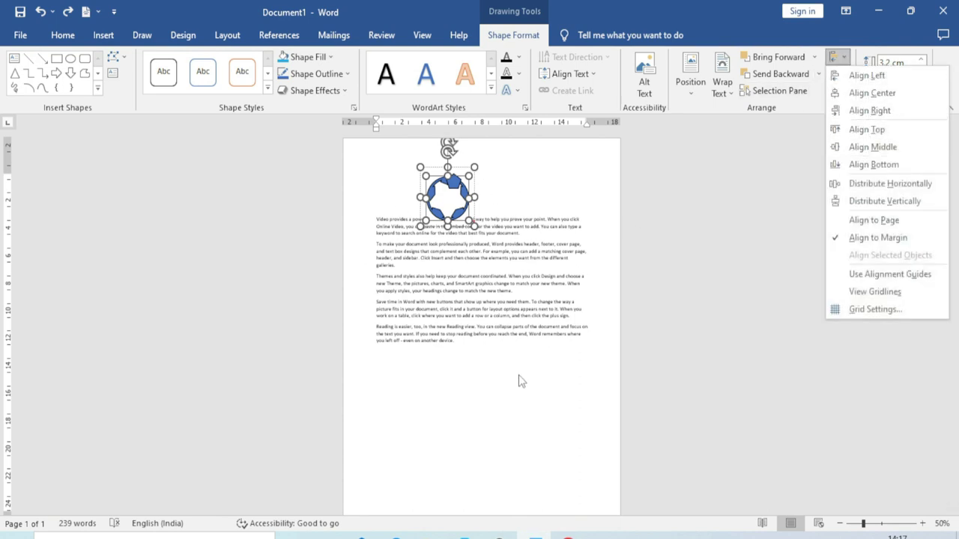
left_click(725, 249)
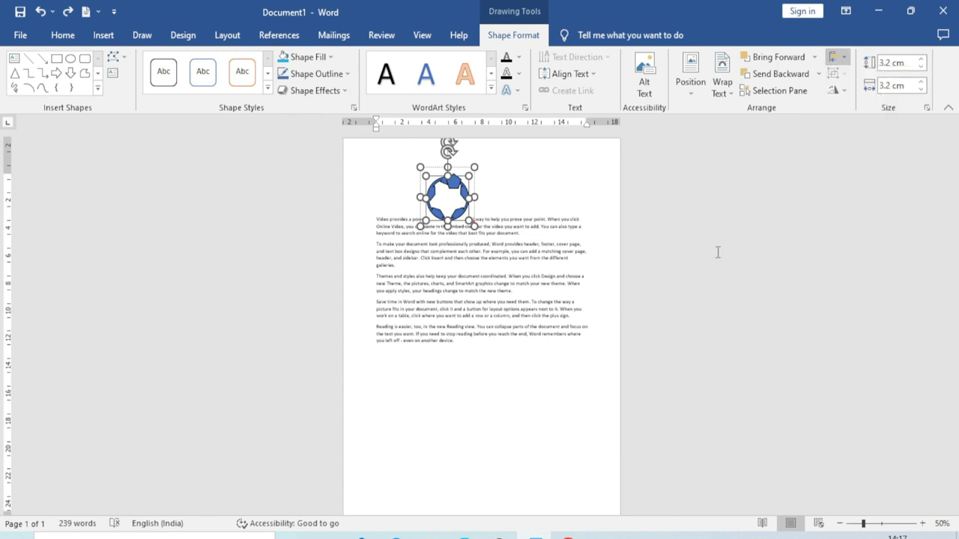
left_click(921, 59)
left_click(921, 59)
left_click(921, 59)
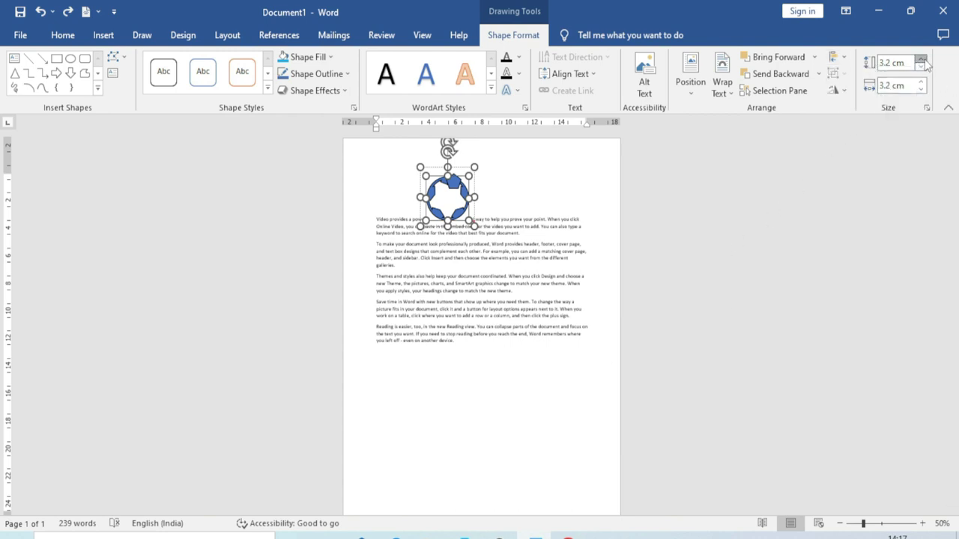
left_click(920, 66)
left_click(920, 67)
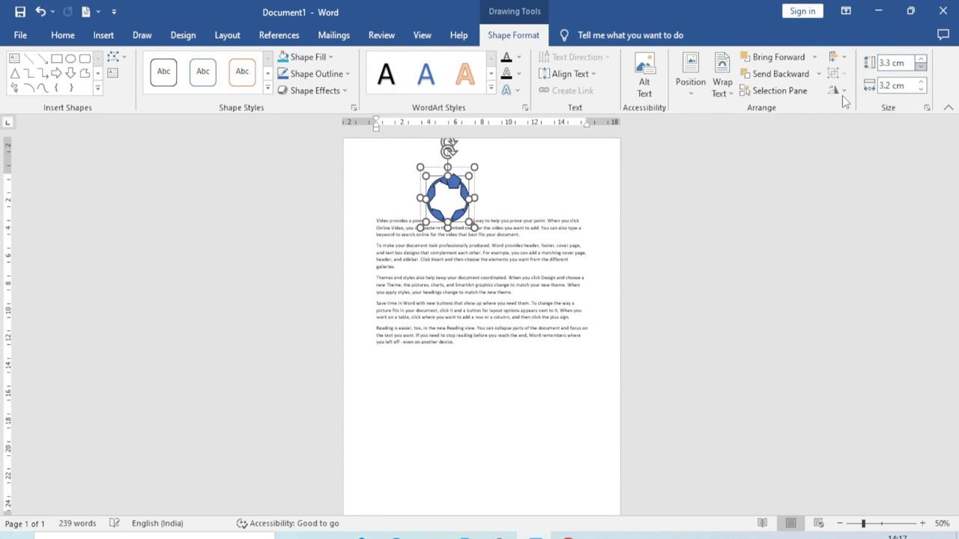
left_click(429, 308)
key("ctrl+a")
key("Delete")
Reset zoom to 100% and insert the film-reel icon from the icon library.
left_click(882, 524)
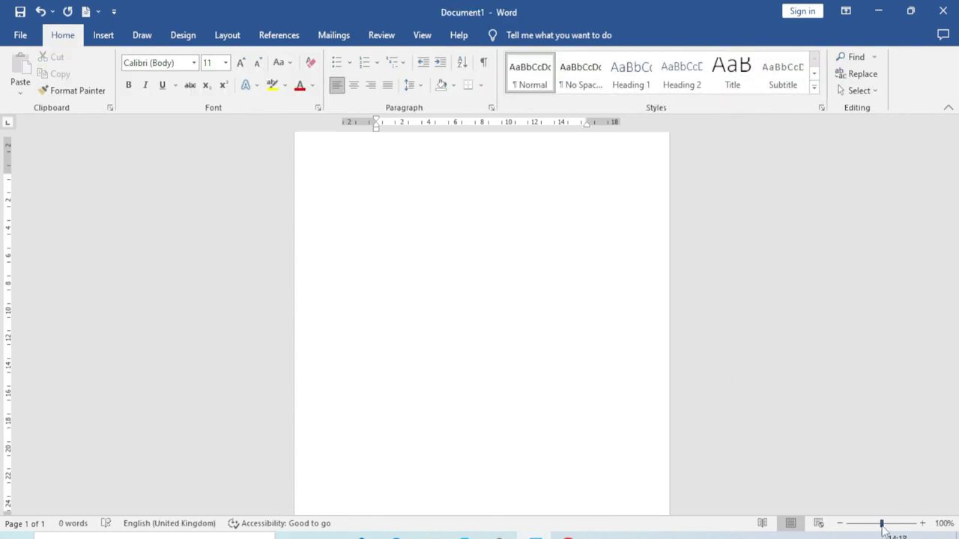
left_click(119, 37)
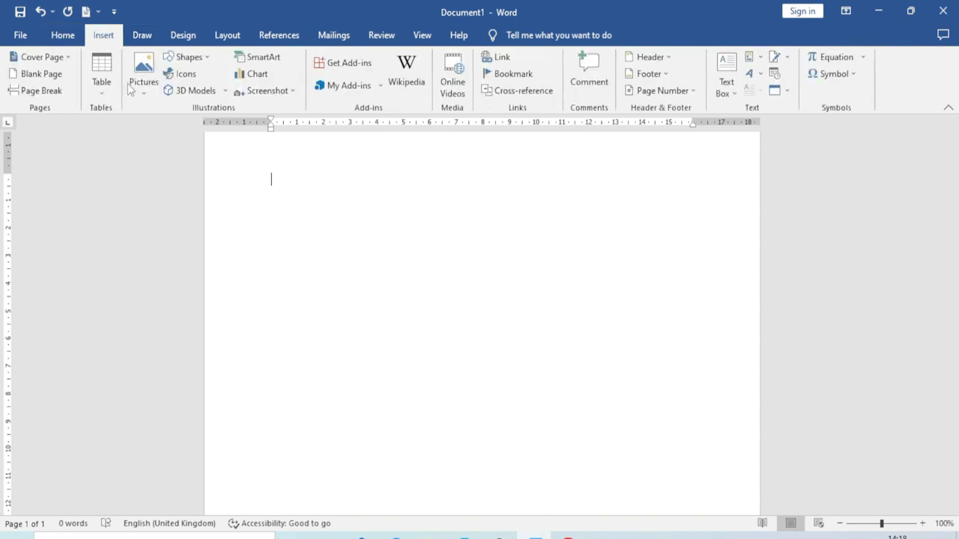
left_click(185, 75)
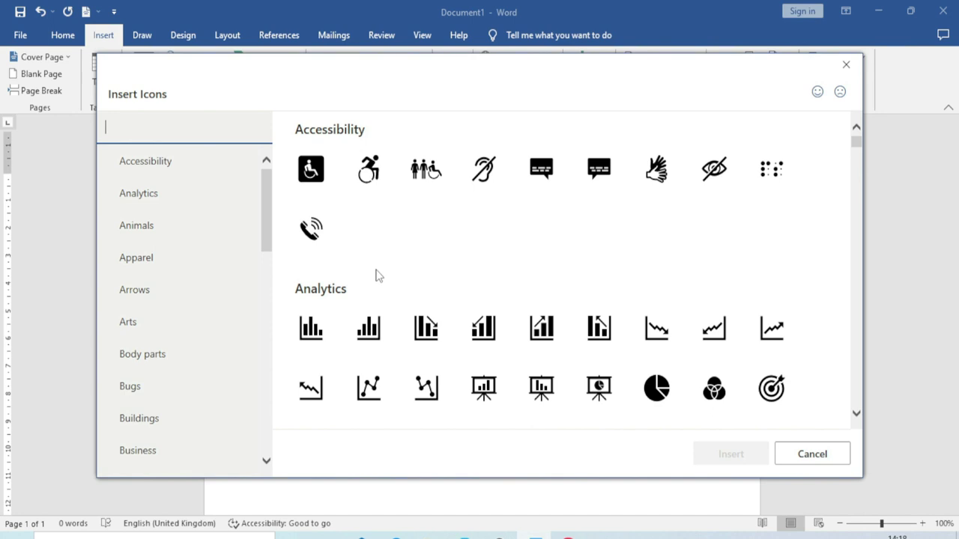
scroll(374, 274, "down", 3)
scroll(375, 284, "down", 5)
scroll(379, 290, "down", 3)
scroll(377, 290, "down", 3)
scroll(377, 290, "down", 5)
scroll(378, 291, "down", 3)
scroll(378, 291, "down", 4)
scroll(377, 291, "down", 6)
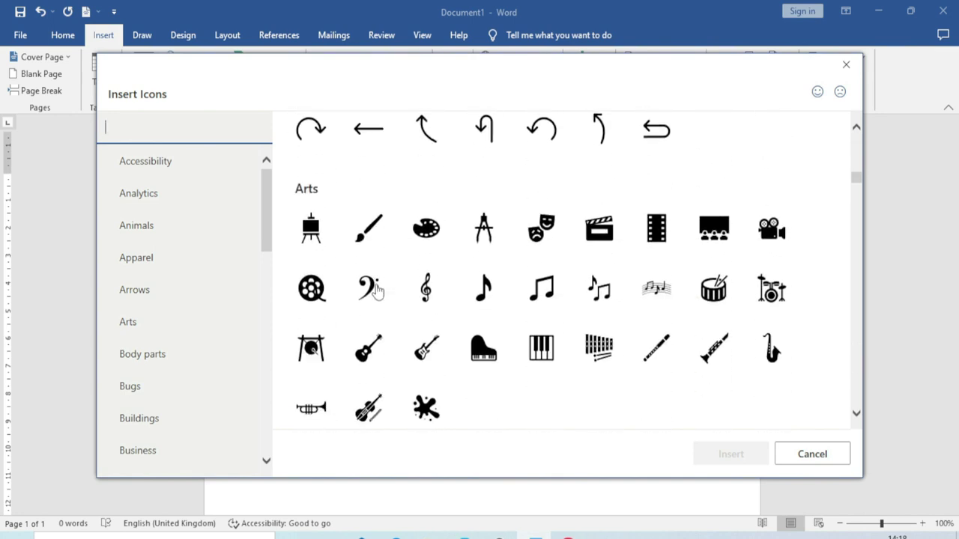
scroll(376, 292, "down", 3)
left_click(311, 193)
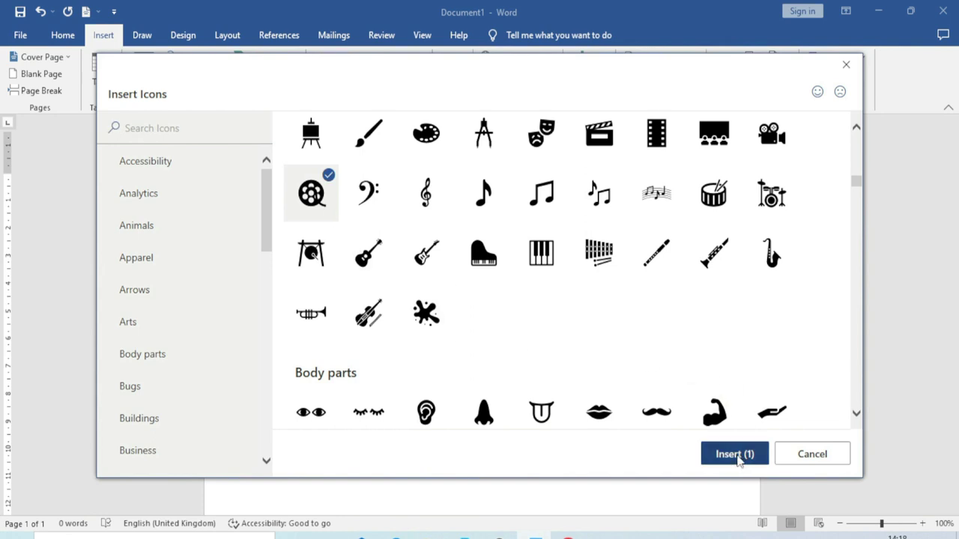
left_click(744, 455)
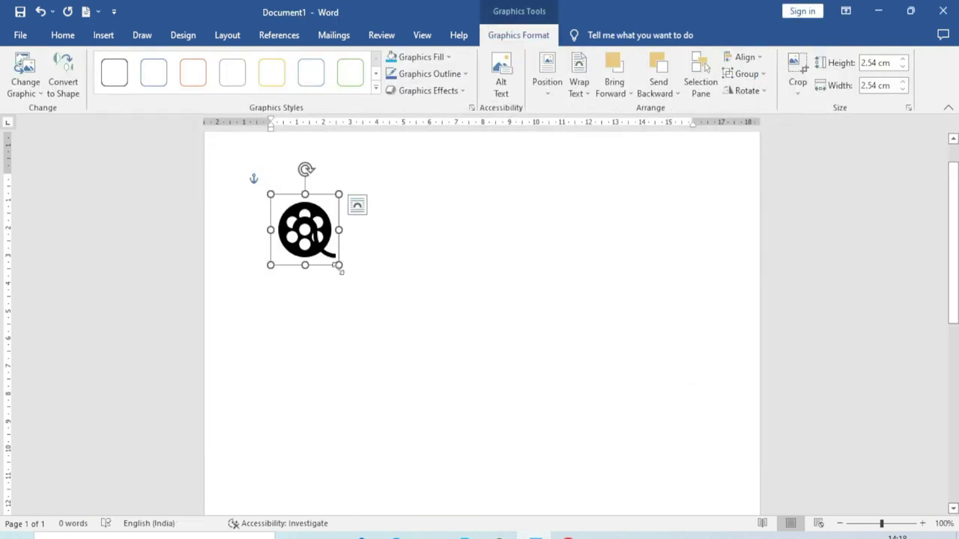
Try enlarging the reel and aligning it centre and top, then undo back to 5.11 cm.
left_click_drag(338, 265, 533, 380)
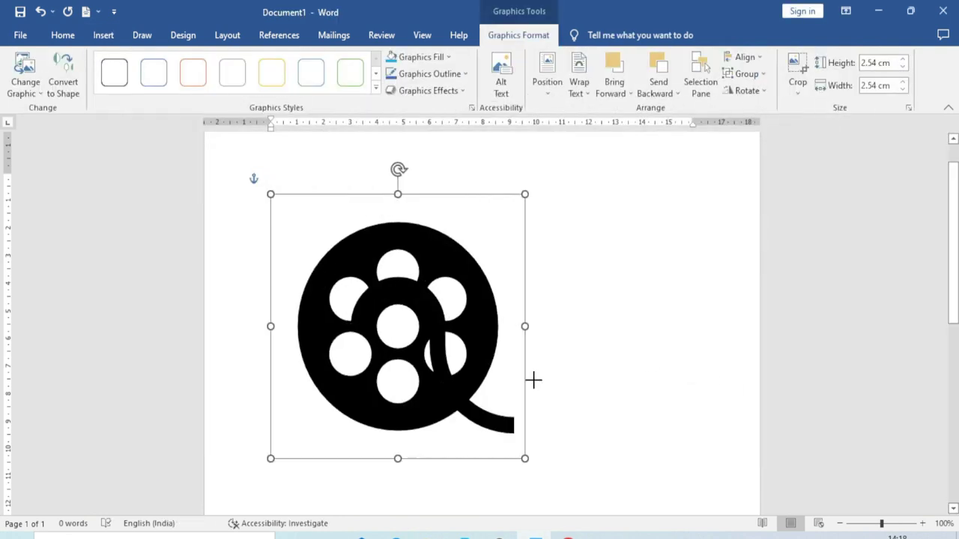
left_click(762, 61)
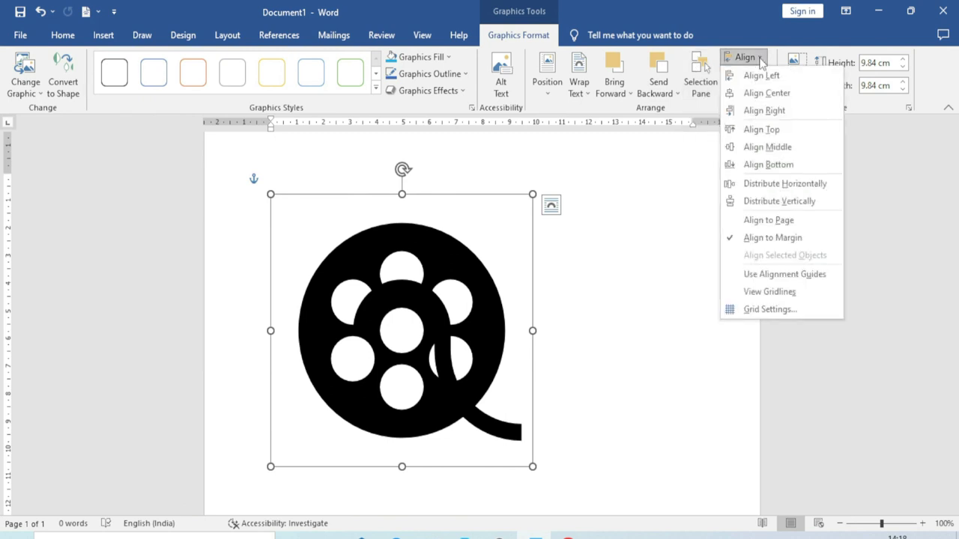
left_click(763, 60)
left_click(763, 58)
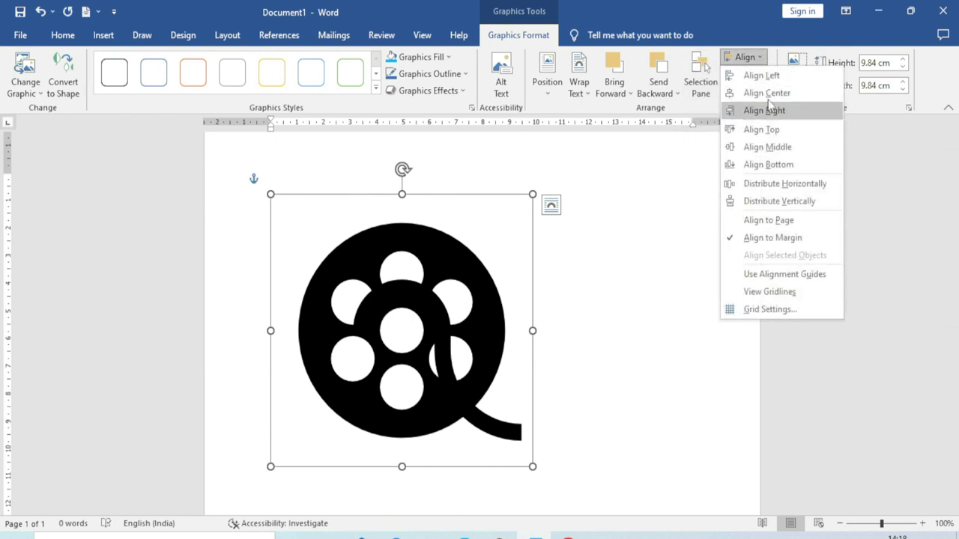
left_click(765, 86)
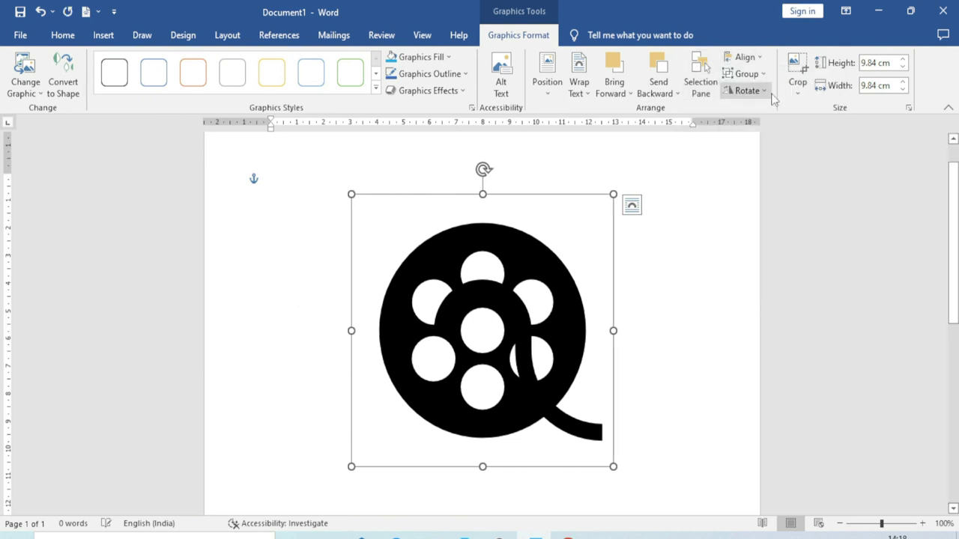
left_click(745, 58)
left_click(760, 128)
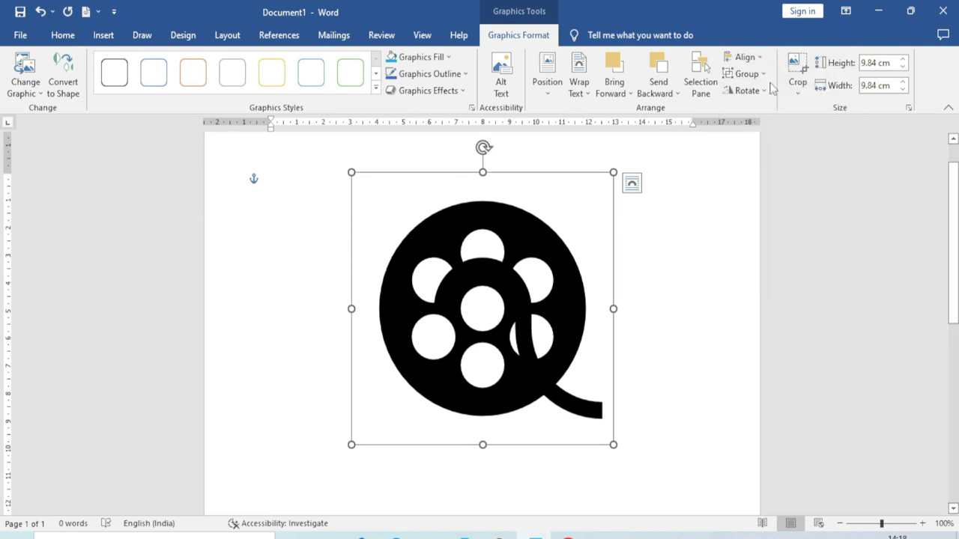
key("ctrl+z")
key("ctrl+z")
key("ctrl+z")
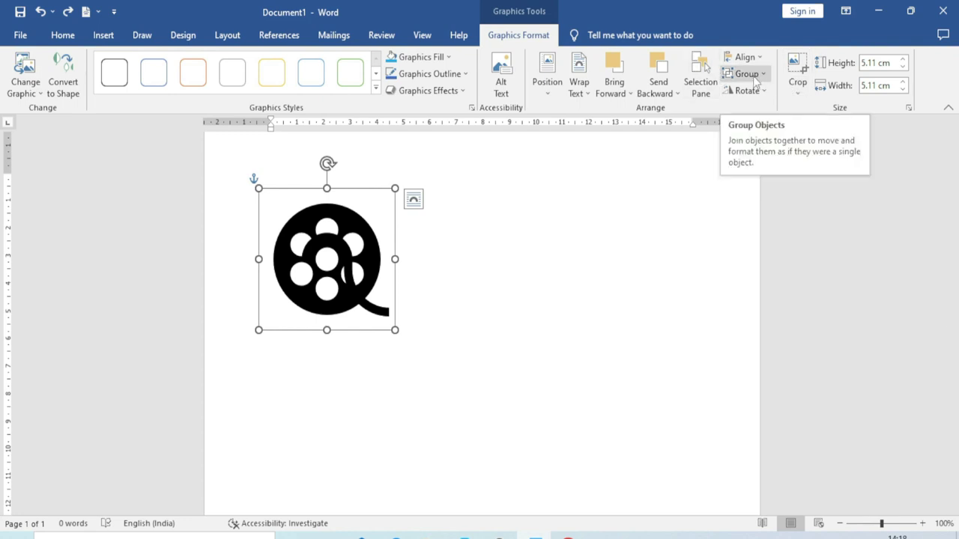
Insert a database icon beside the film reel and enlarge it to 4.82 cm.
left_click(105, 35)
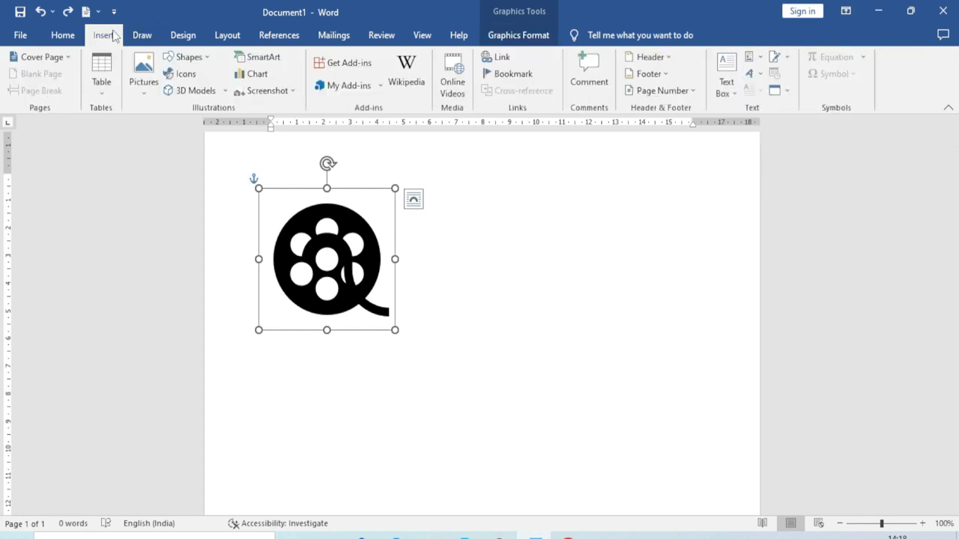
left_click(492, 266)
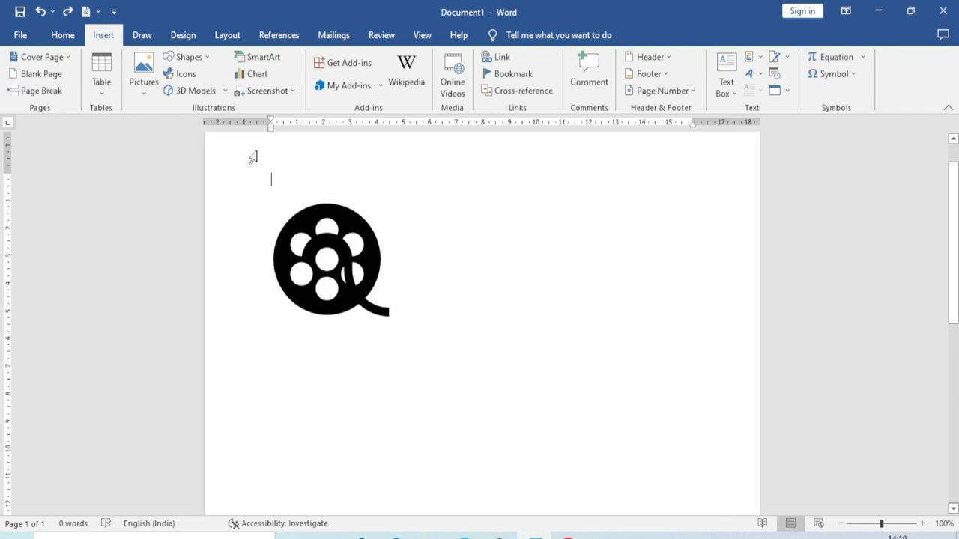
left_click(177, 72)
scroll(517, 382, "down", 3)
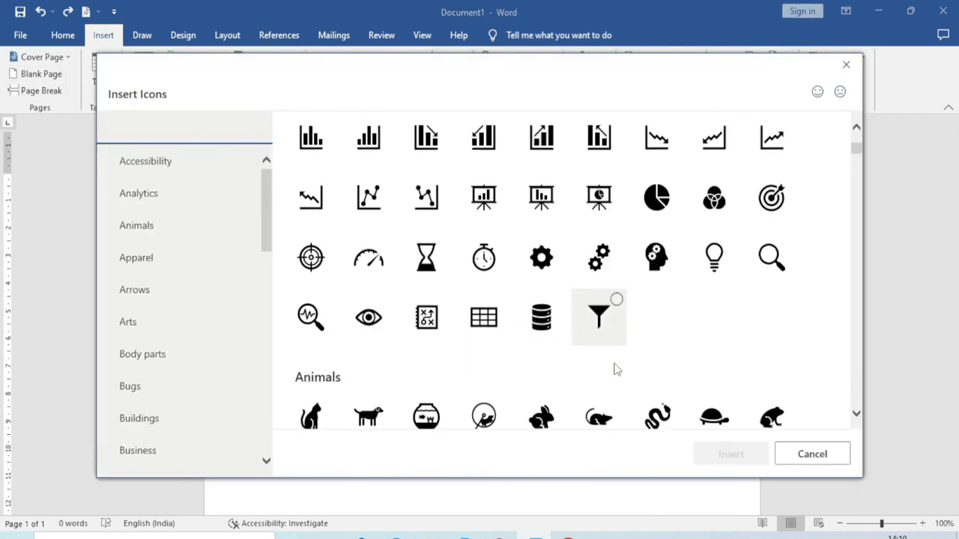
left_click(558, 328)
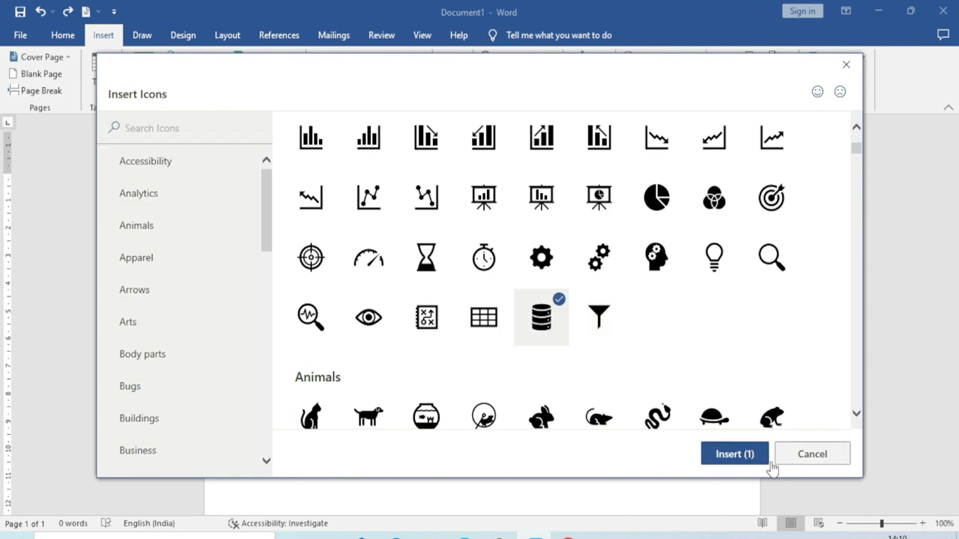
left_click(730, 454)
left_click_drag(300, 240, 474, 276)
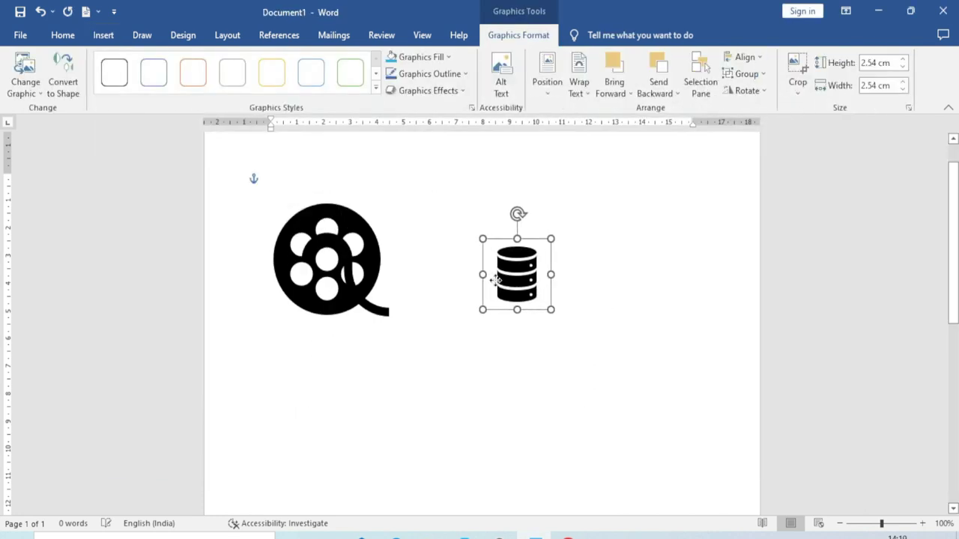
left_click(558, 370)
left_click(519, 316)
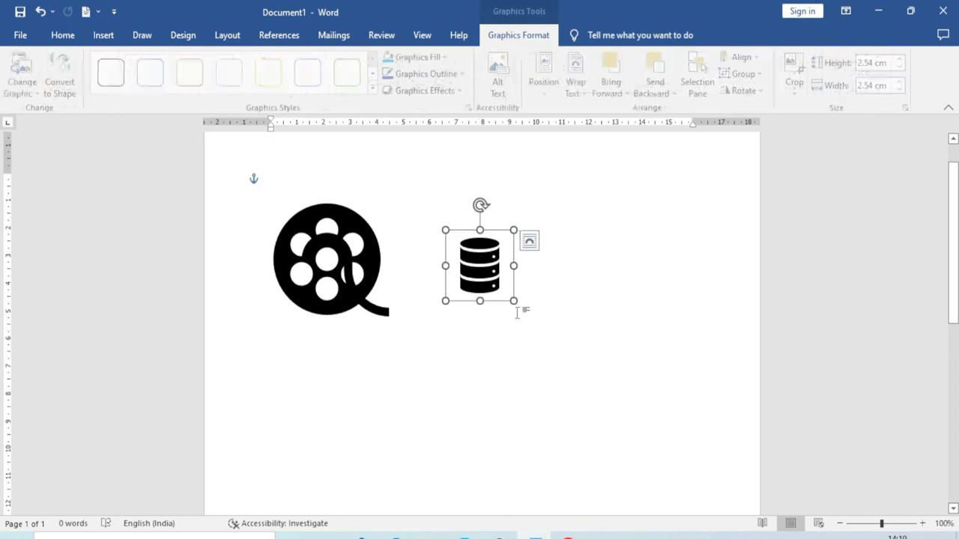
left_click_drag(517, 316, 569, 358)
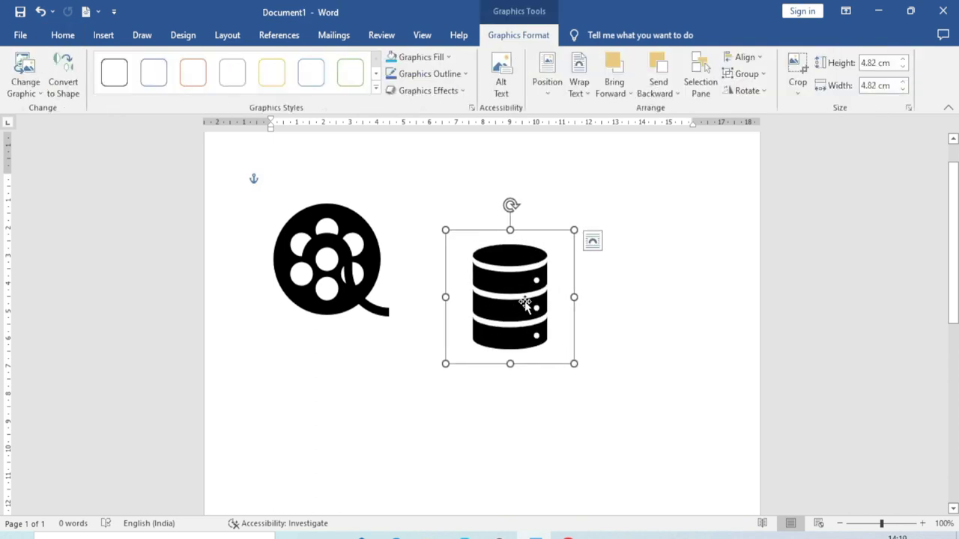
Group both icons, move them right and down together, then ungroup them.
left_click(354, 271, "ctrl")
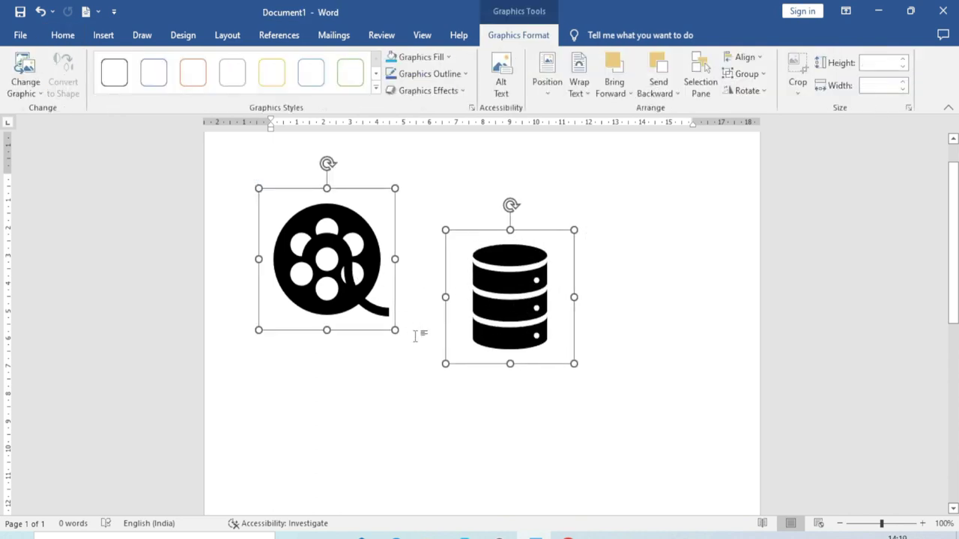
left_click(747, 73)
left_click(751, 91)
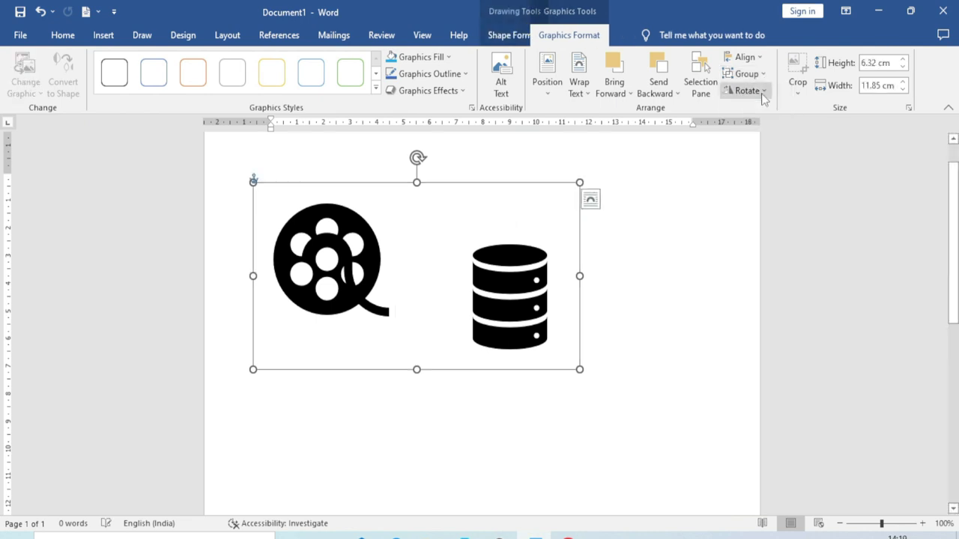
left_click_drag(553, 282, 602, 315)
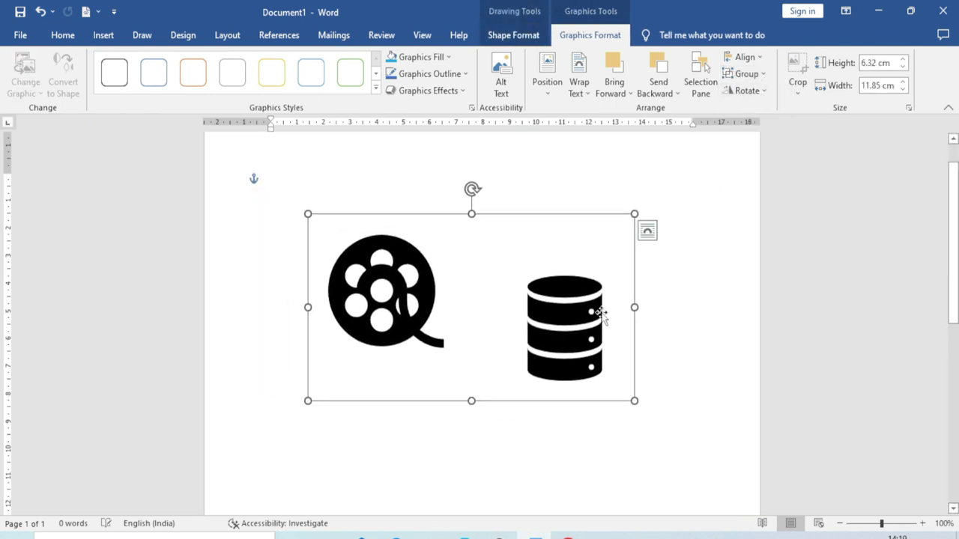
left_click(747, 74)
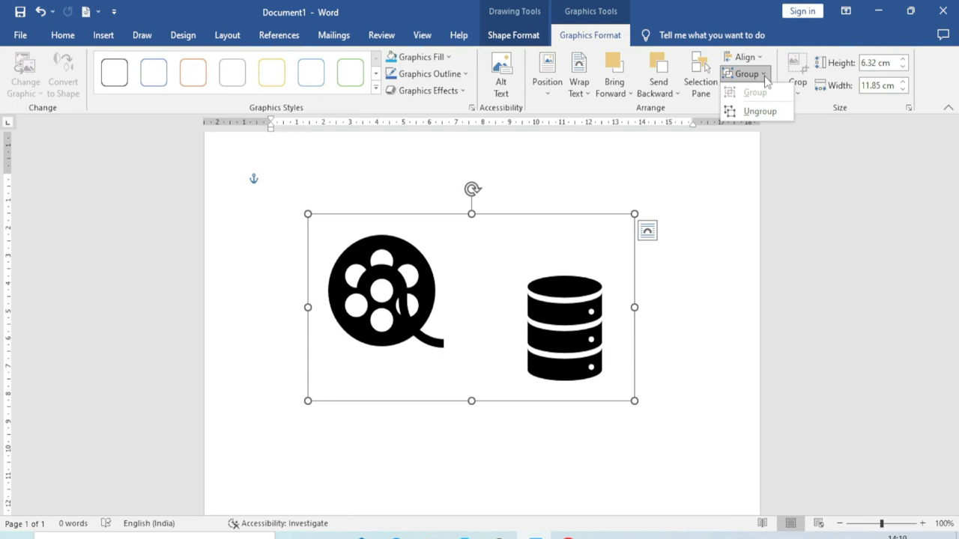
left_click(756, 114)
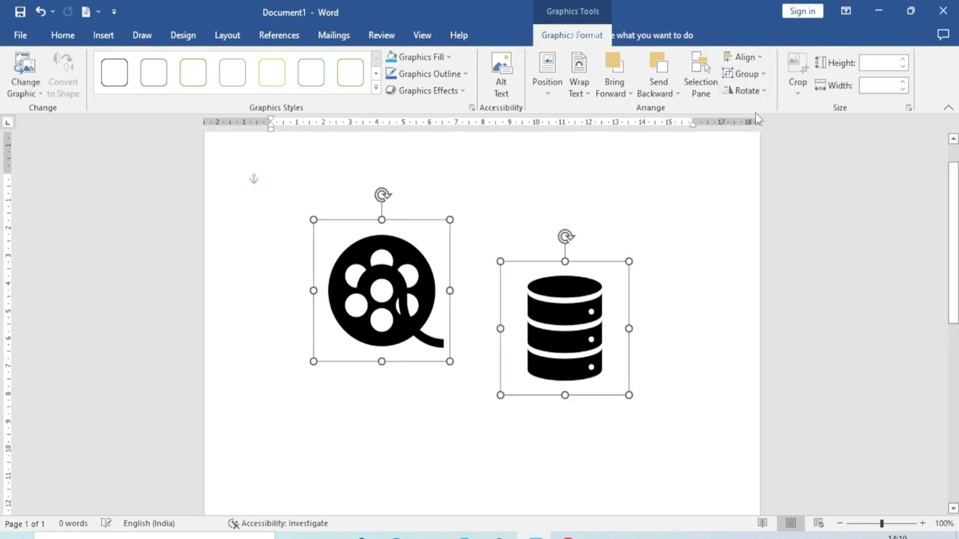
Move the database icon lower on the page and try flipping the film reel horizontally.
left_click(646, 283)
left_click_drag(565, 299, 569, 368)
left_click(405, 290)
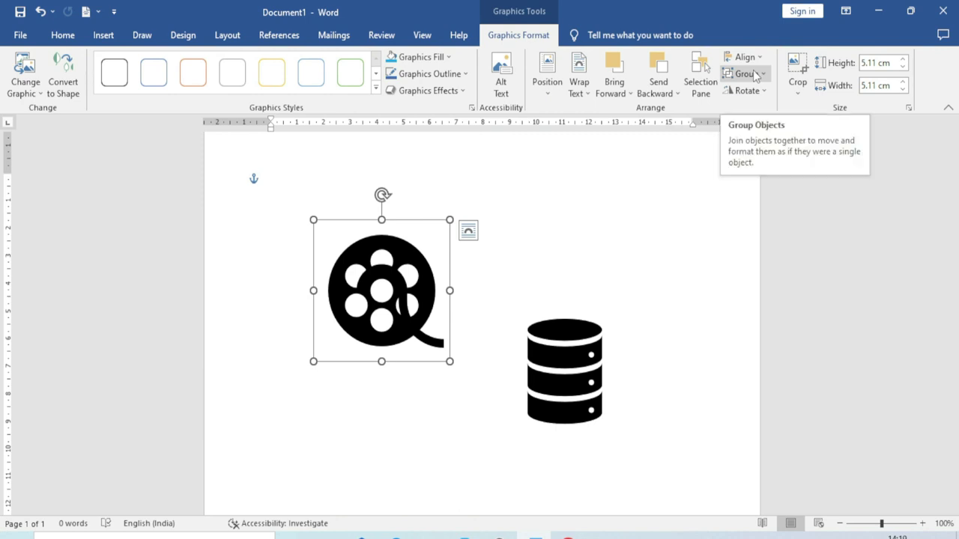
left_click(758, 96)
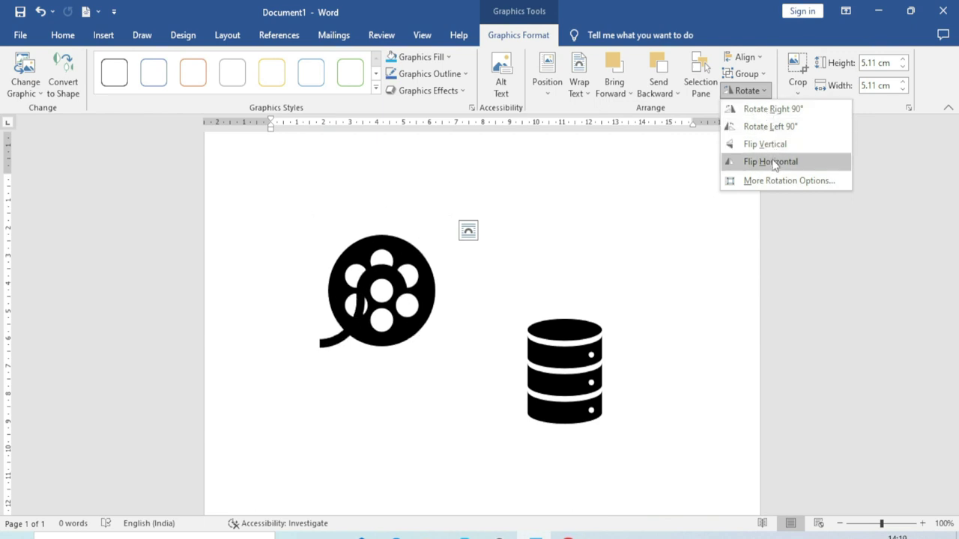
left_click(772, 162)
Crop the film reel down to 3.84 × 4 cm.
left_click(797, 88)
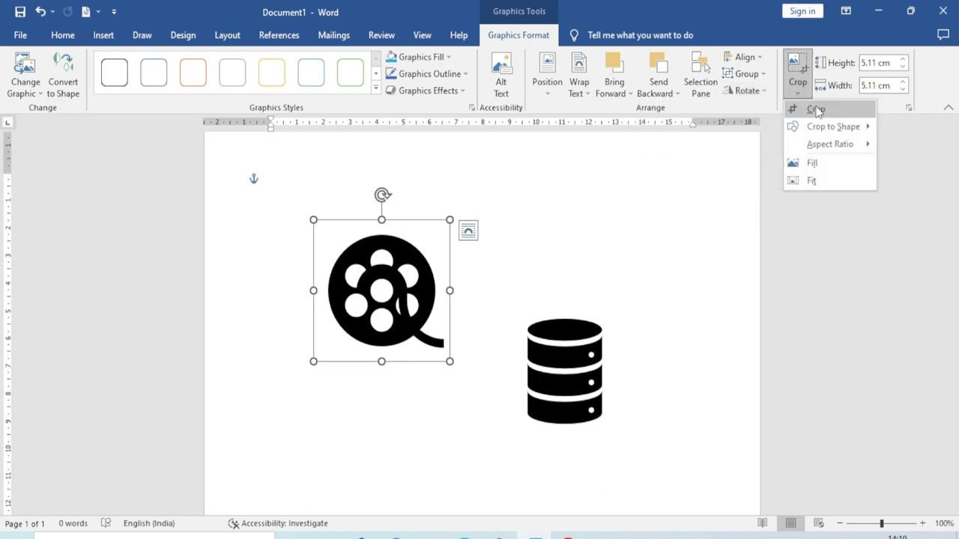
left_click(816, 110)
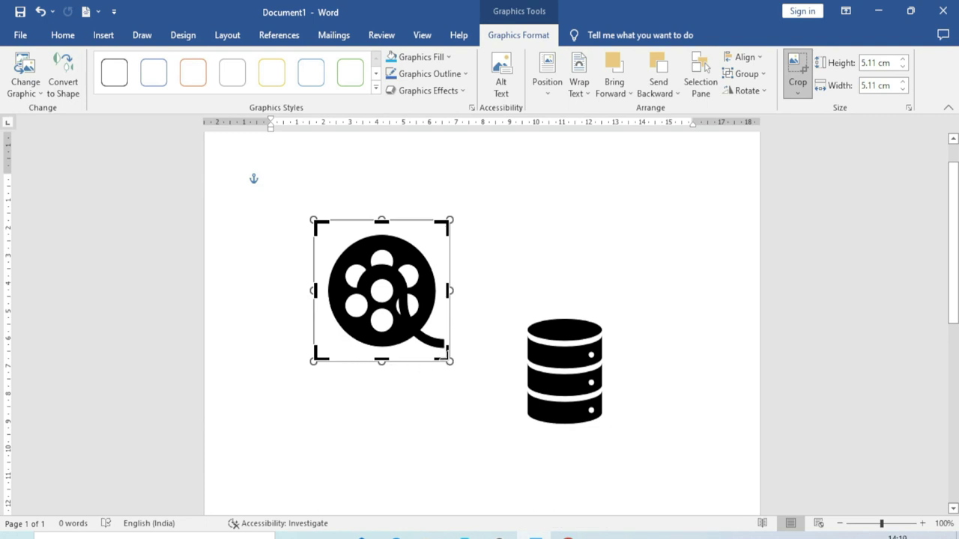
left_click_drag(447, 356, 420, 326)
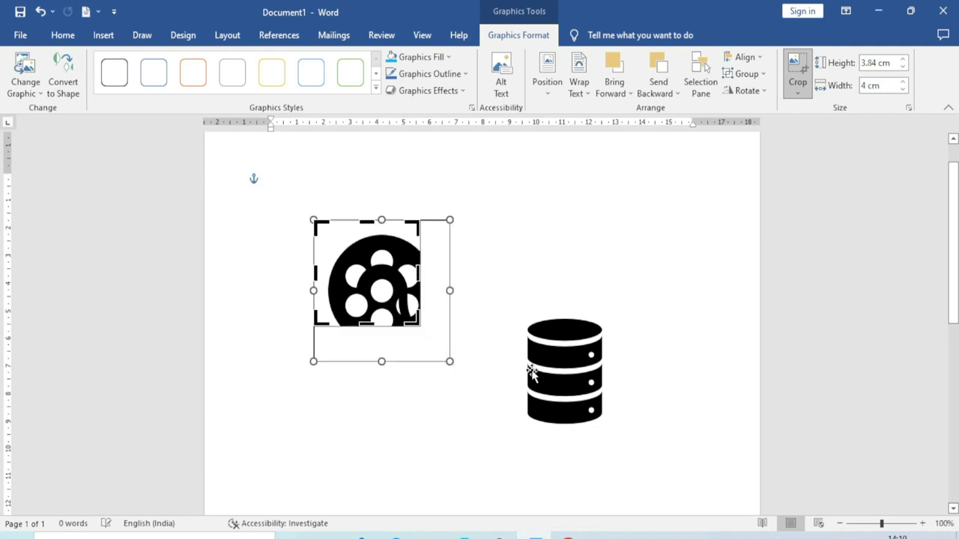
Undo the 3.84 × 4 cm crop and reselect the film reel.
left_click(798, 86)
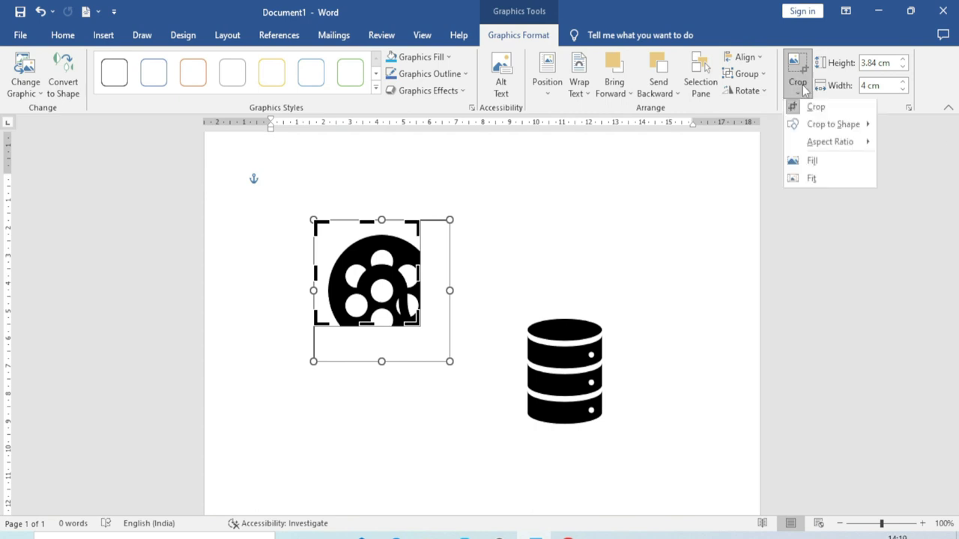
mouse_move(866, 131)
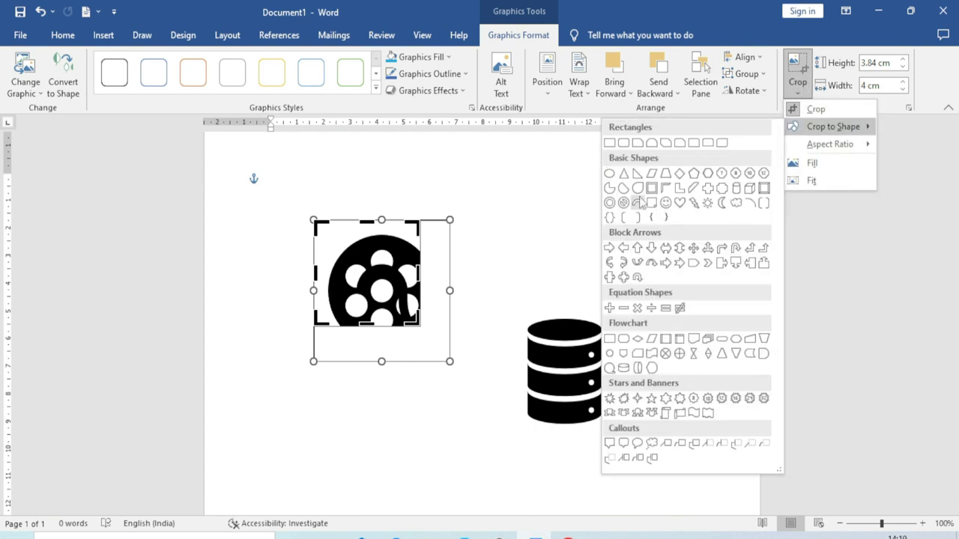
left_click(494, 253)
key("ctrl+z")
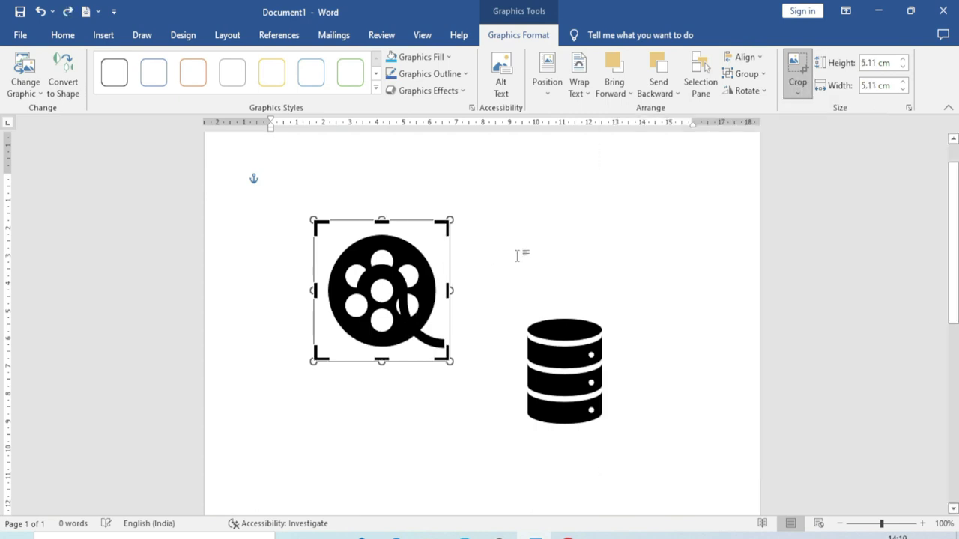
left_click(555, 251)
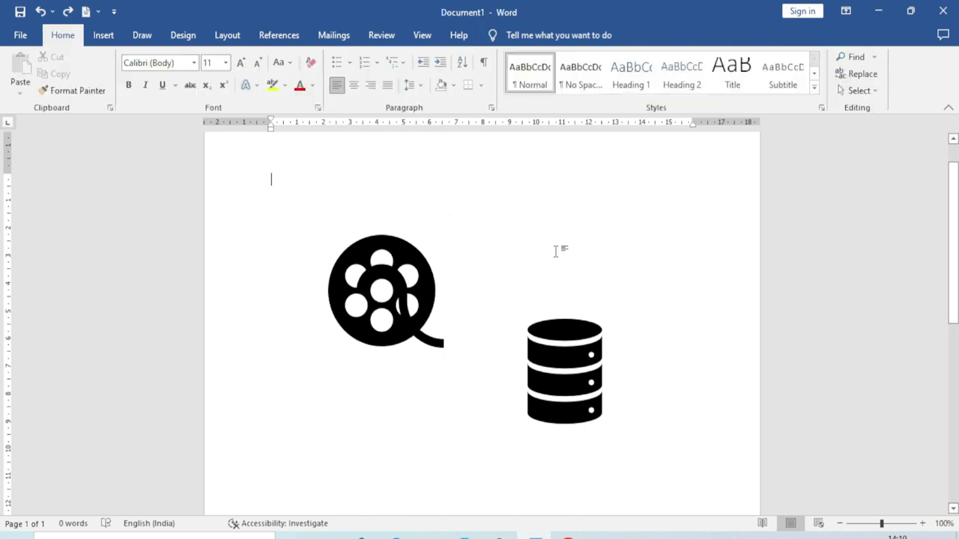
left_click(410, 278)
Try Crop to Shape with basic shapes on the film reel, then undo it.
left_click(797, 90)
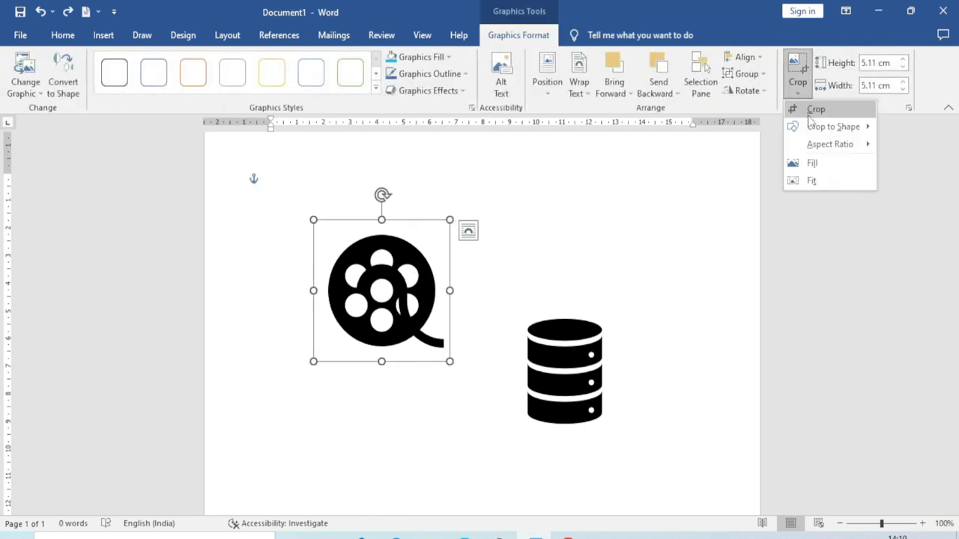
mouse_move(835, 128)
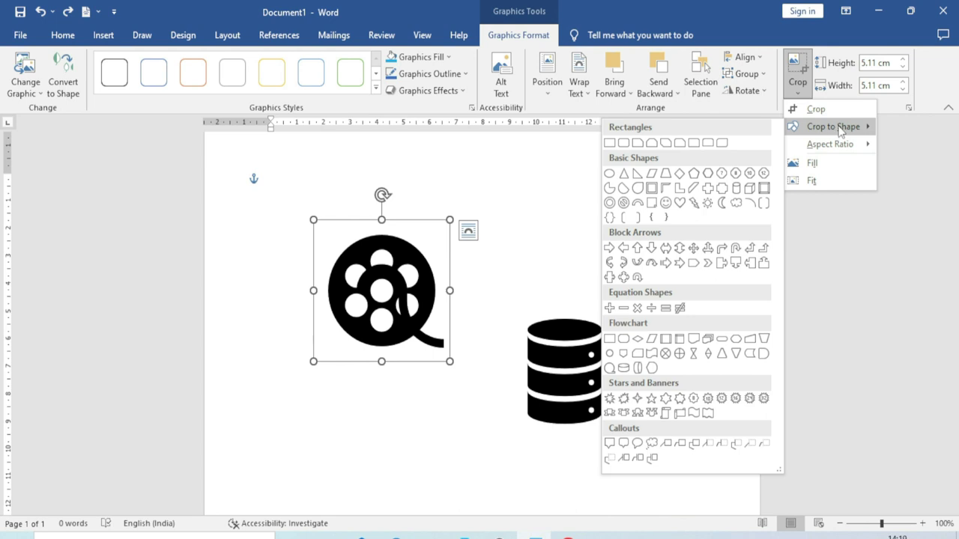
left_click(639, 188)
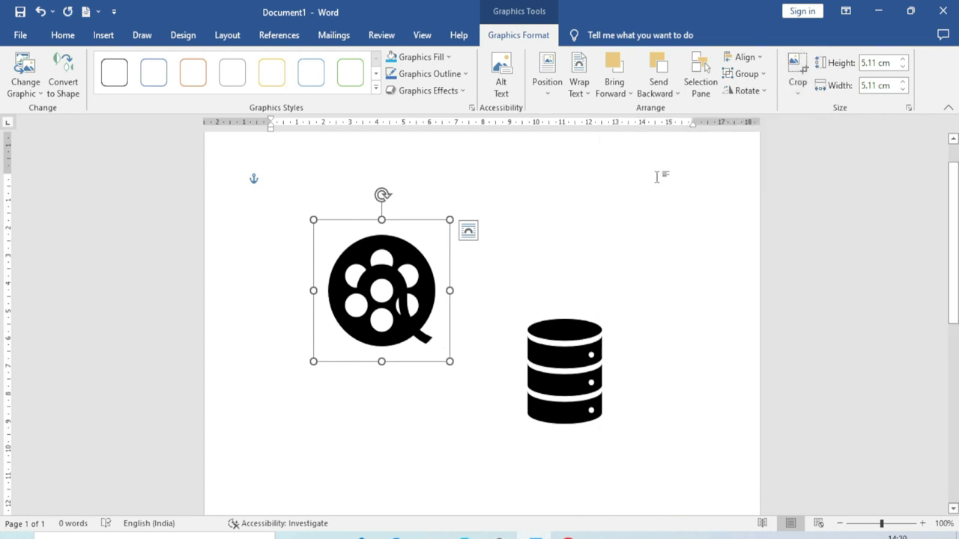
left_click(796, 86)
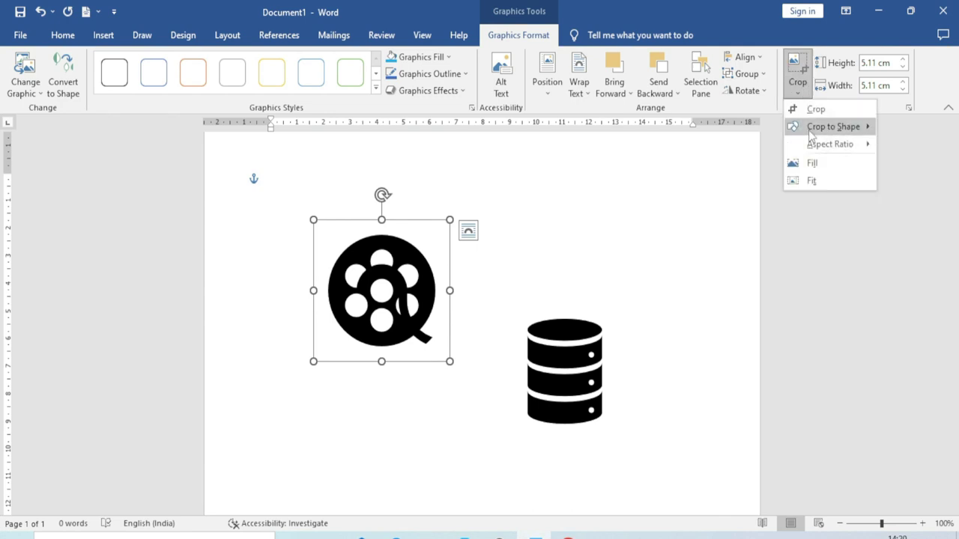
mouse_move(808, 132)
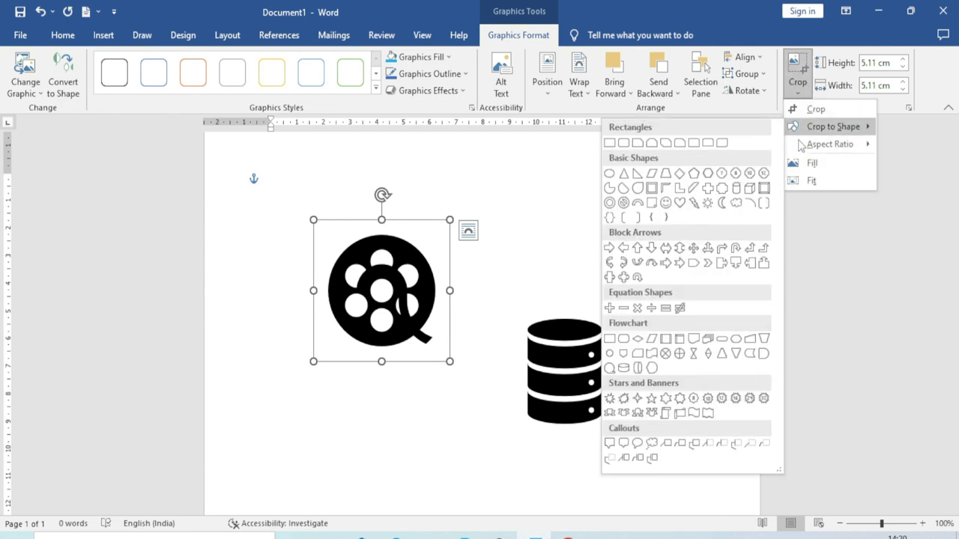
left_click(666, 247)
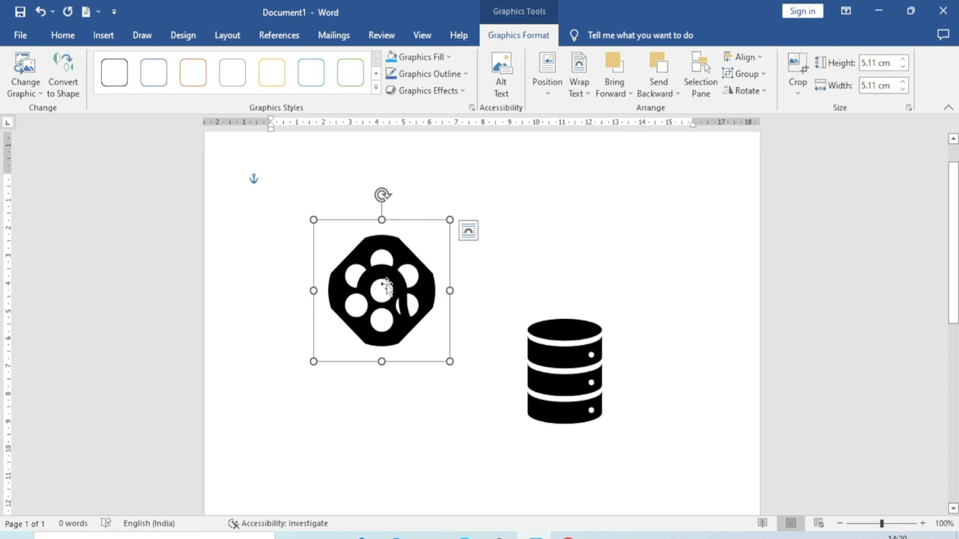
key("ctrl+z")
left_click(797, 99)
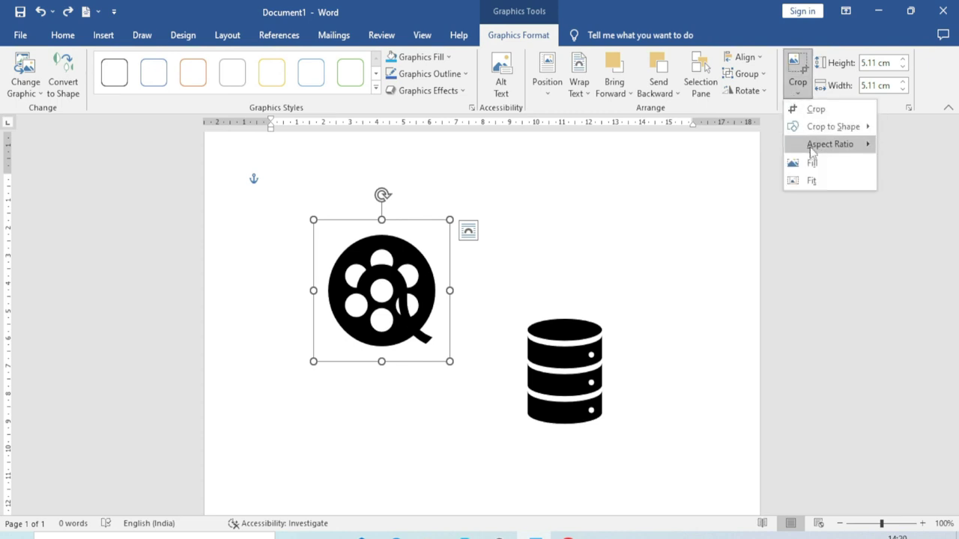
Crop the film reel icon to a 3:4 aspect ratio.
mouse_move(825, 152)
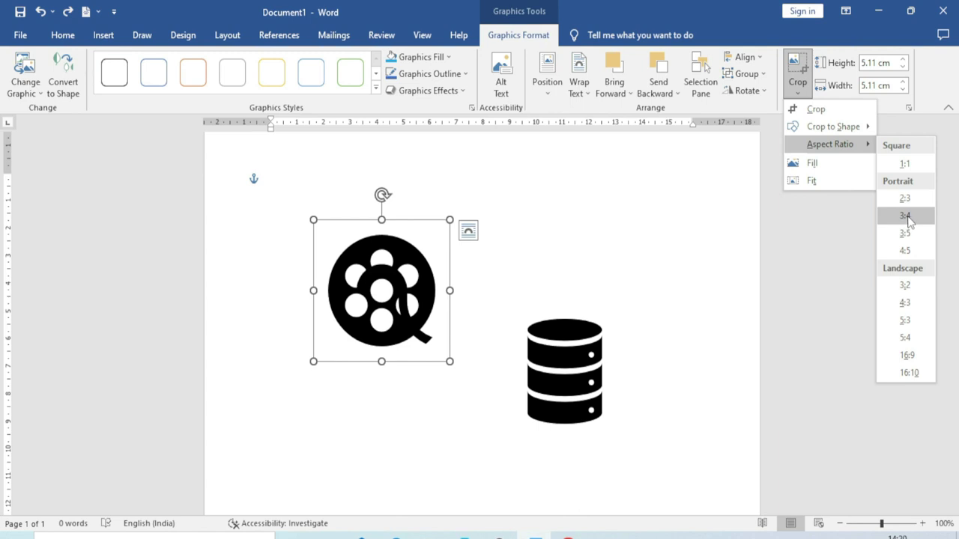
left_click(904, 216)
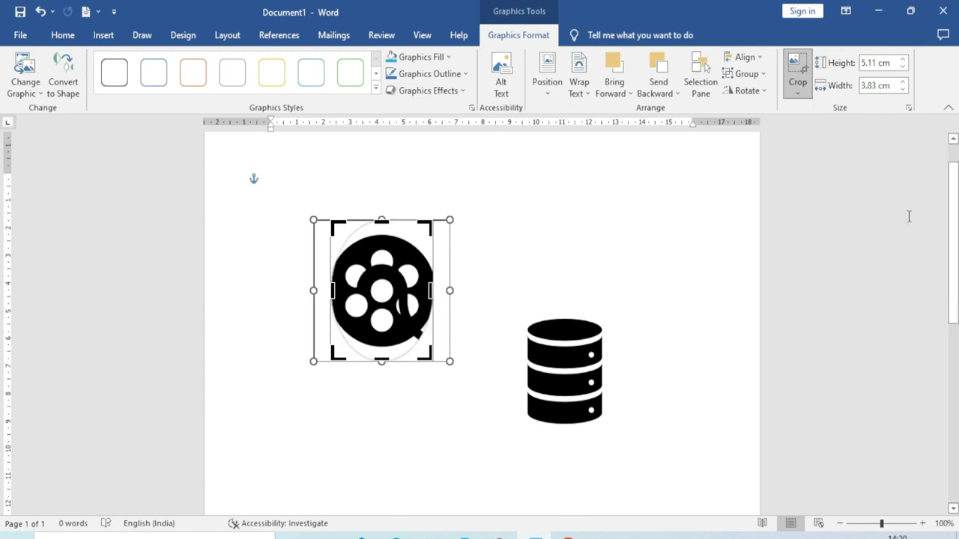
left_click(908, 216)
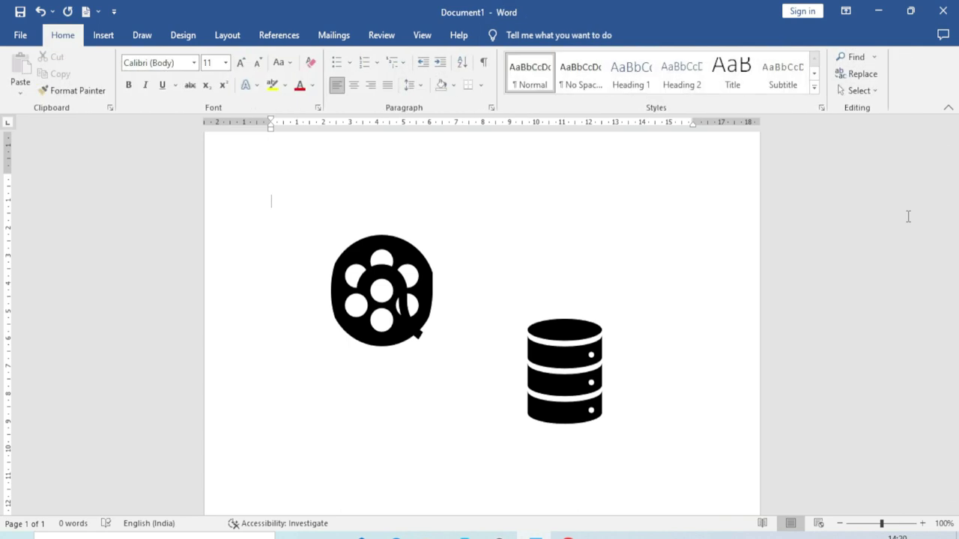
Undo the crop and enlarge the film reel to 5.6 cm height and width.
key("ctrl+z")
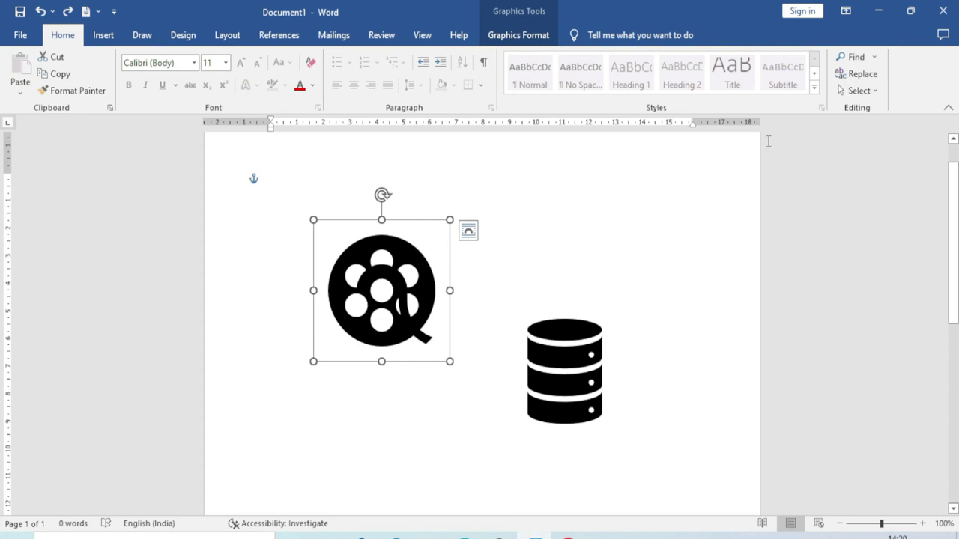
left_click(494, 35)
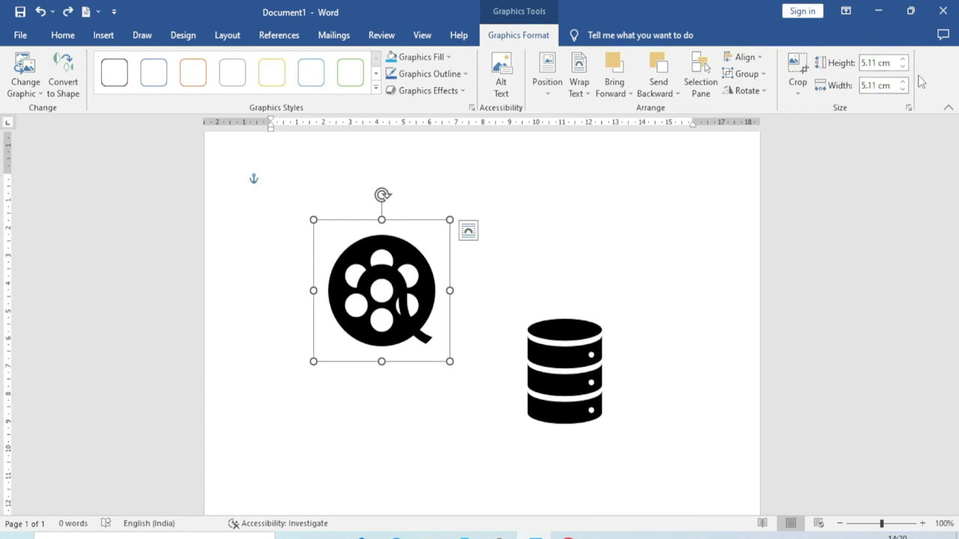
left_click(902, 60)
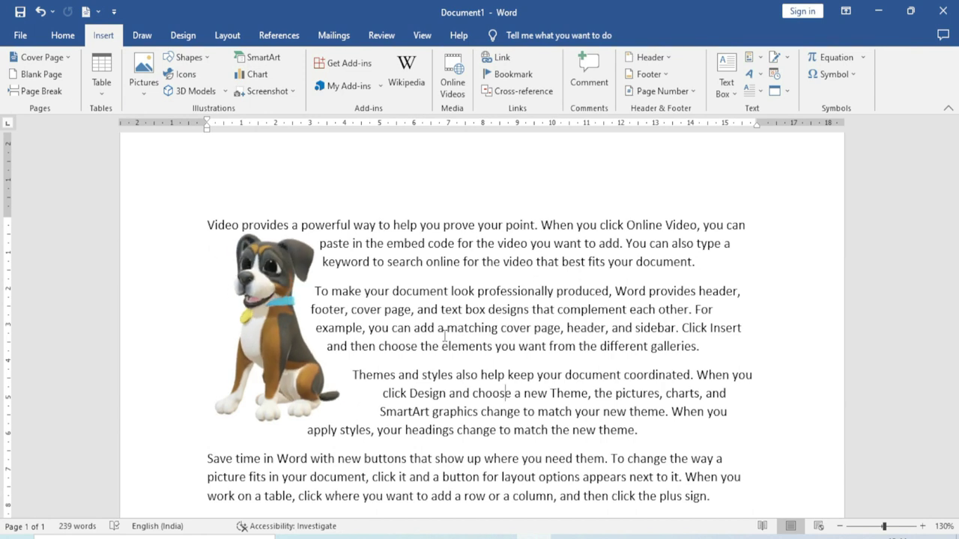
Delete all the sample text and the 3D dog model, leaving a 0-word document.
left_click(225, 91)
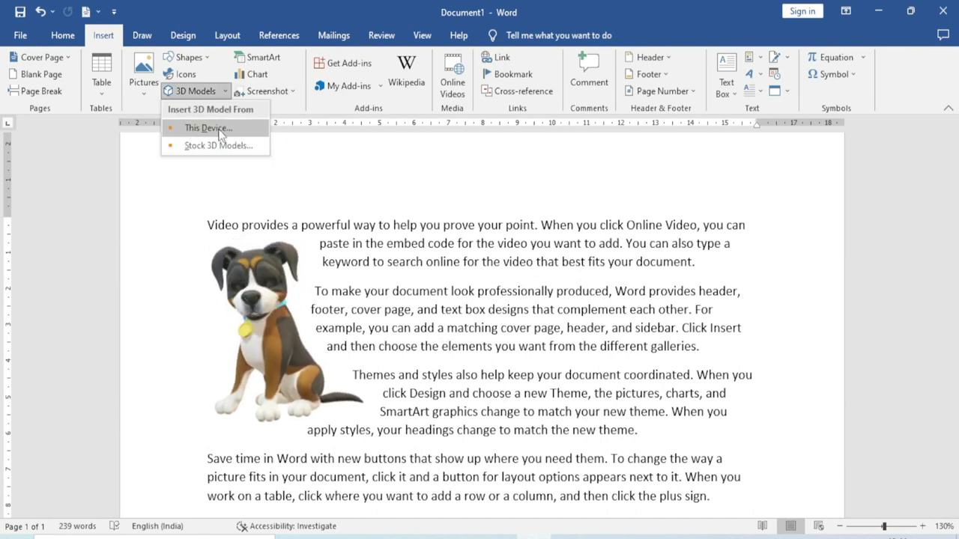
left_click(439, 286)
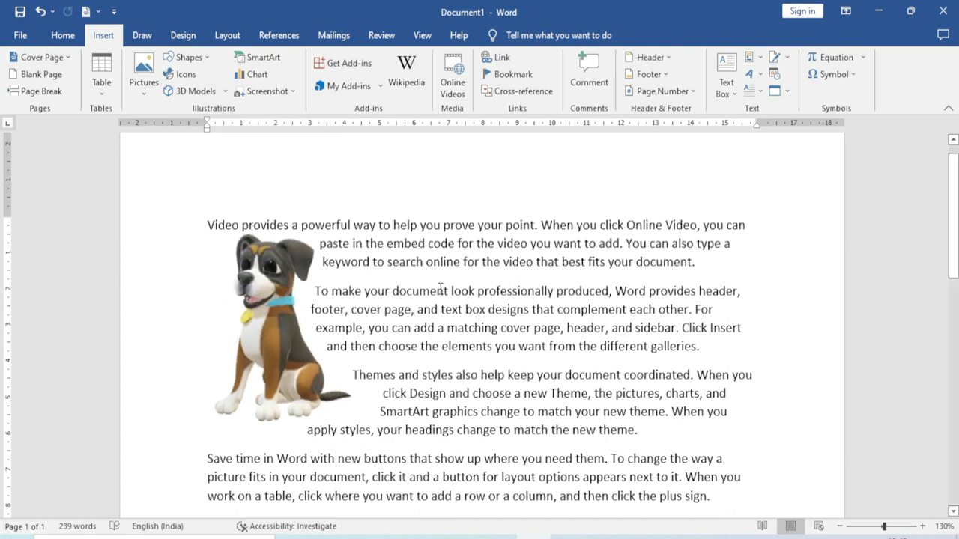
key("ctrl+a")
key("Delete")
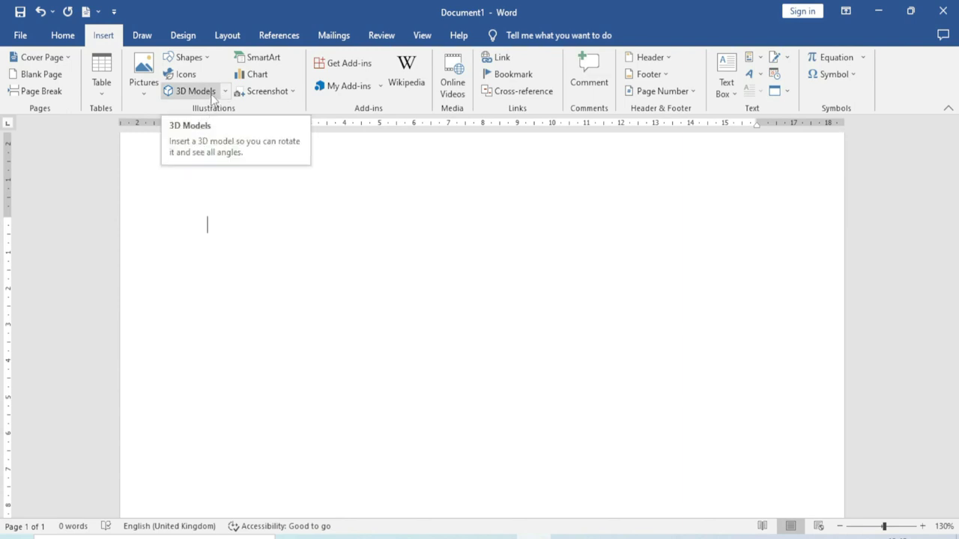
Start inserting a 3D model from This Device, cancel the file dialog, and reopen the 3D Models menu.
left_click(224, 91)
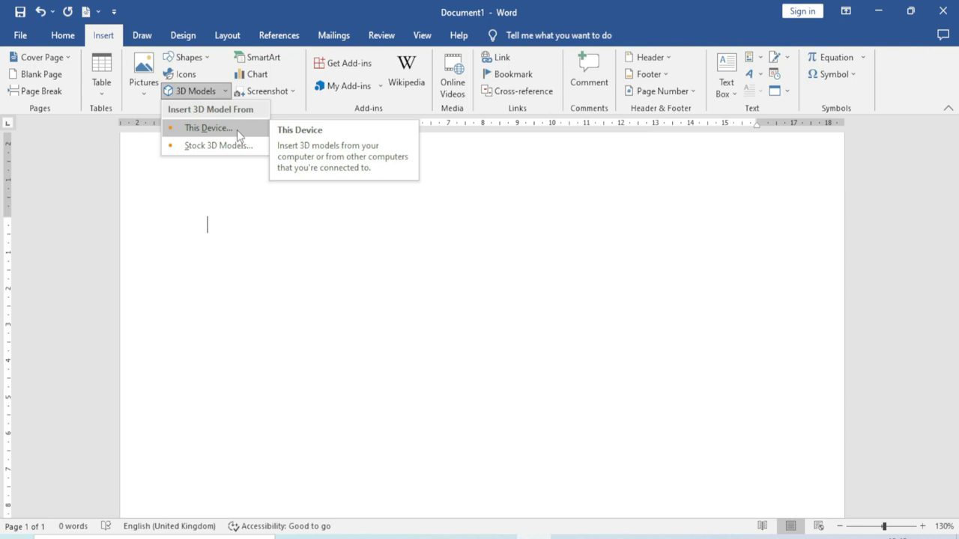
left_click(236, 130)
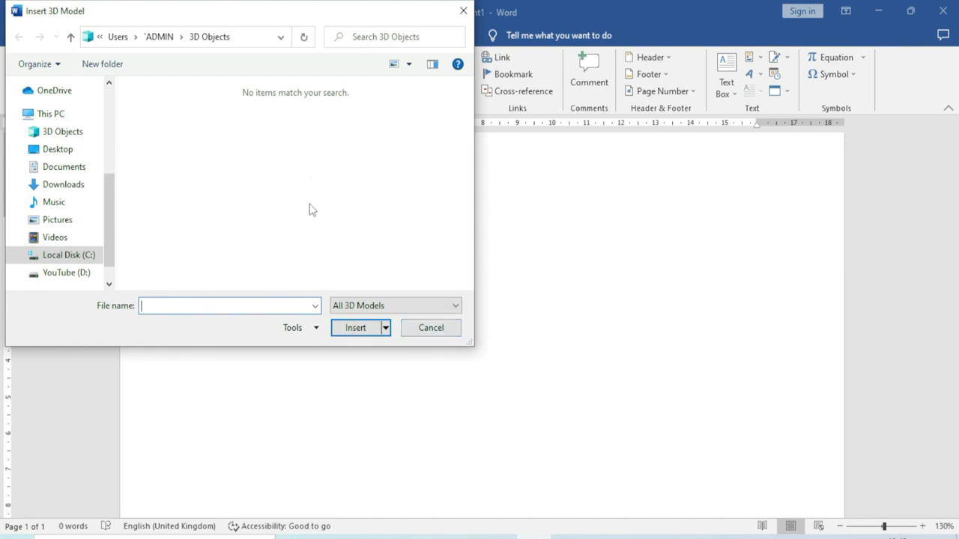
left_click(417, 328)
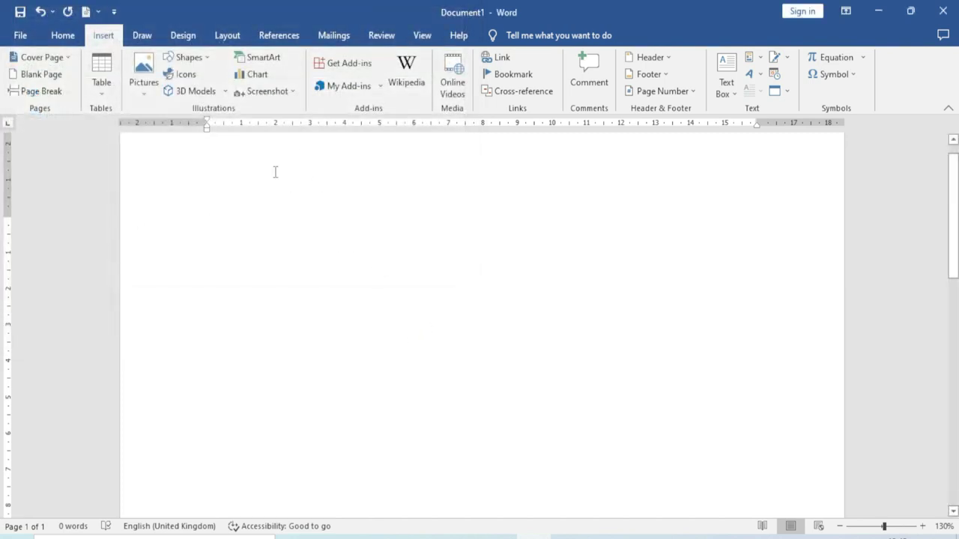
left_click(193, 90)
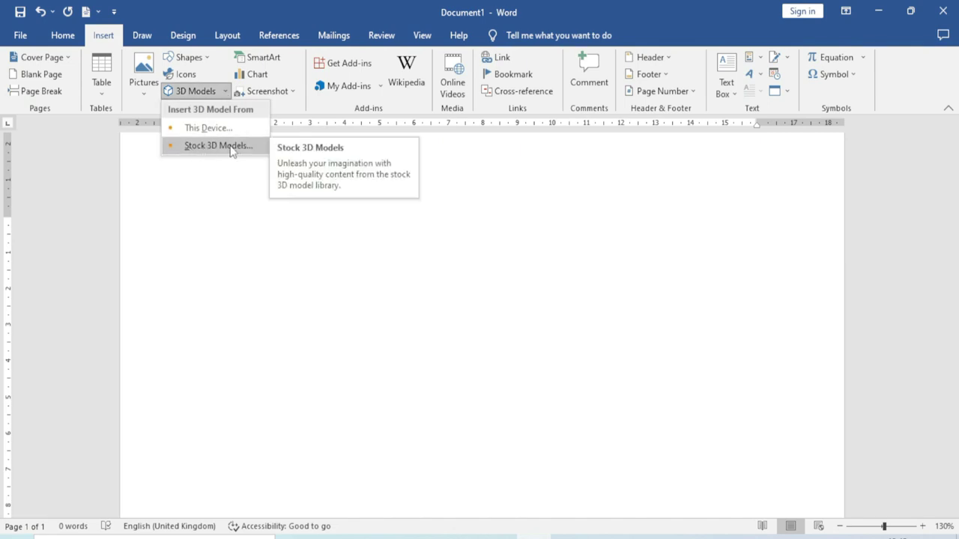
Open the online Stock 3D Models library and go to the Animals category.
left_click(231, 147)
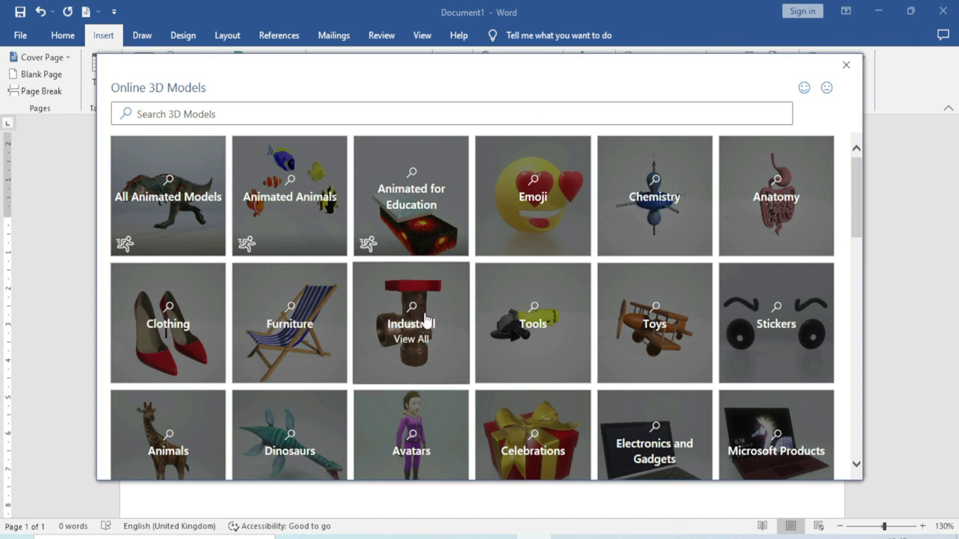
scroll(427, 322, "down", 2)
scroll(427, 321, "down", 1)
scroll(425, 320, "down", 2)
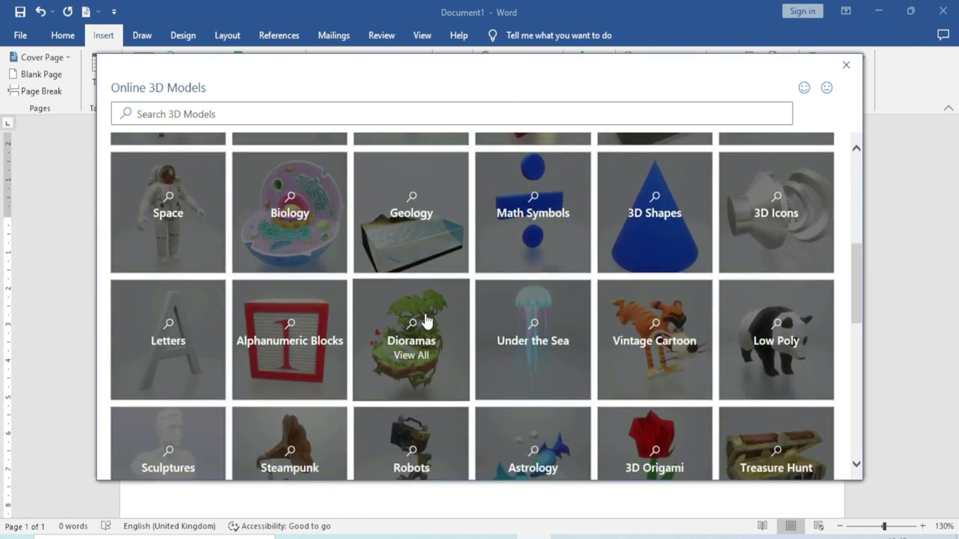
scroll(426, 320, "down", 2)
scroll(426, 320, "down", 2)
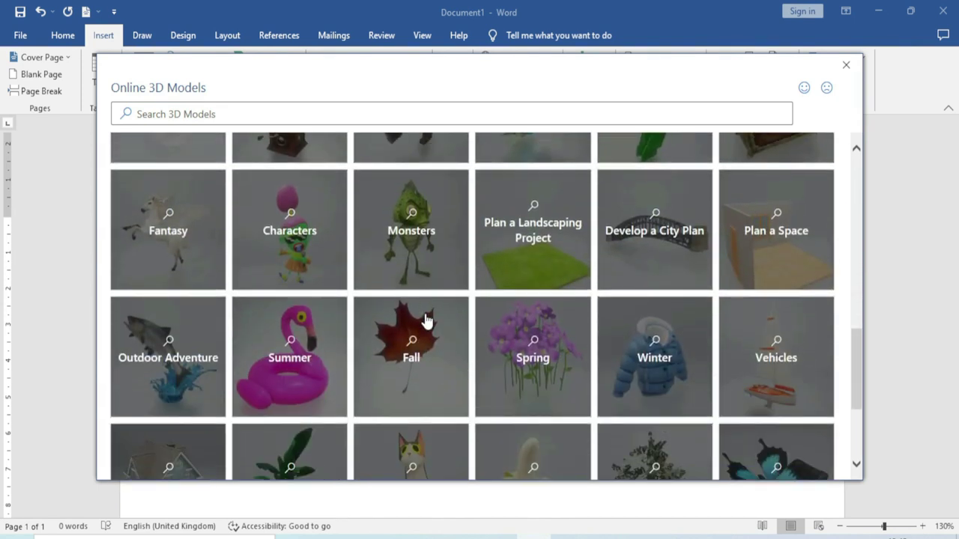
scroll(427, 321, "down", 2)
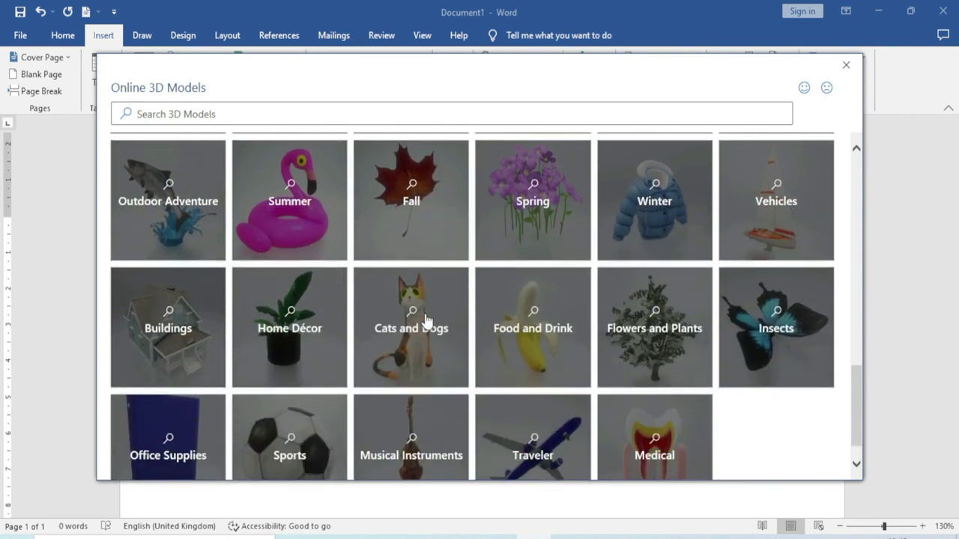
scroll(426, 320, "up", 2)
scroll(426, 320, "up", 5)
scroll(426, 320, "up", 2)
scroll(426, 320, "up", 3)
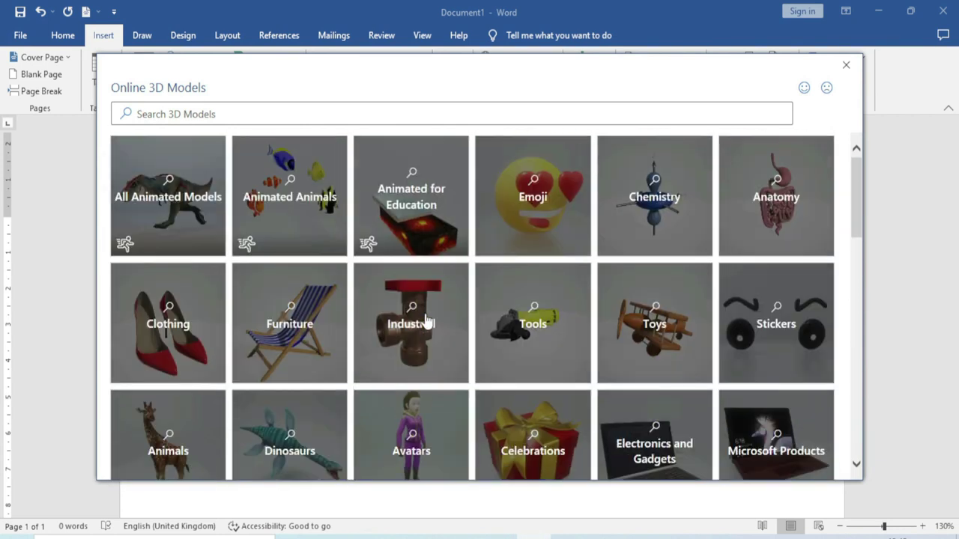
scroll(184, 433, "down", 1)
left_click(172, 401)
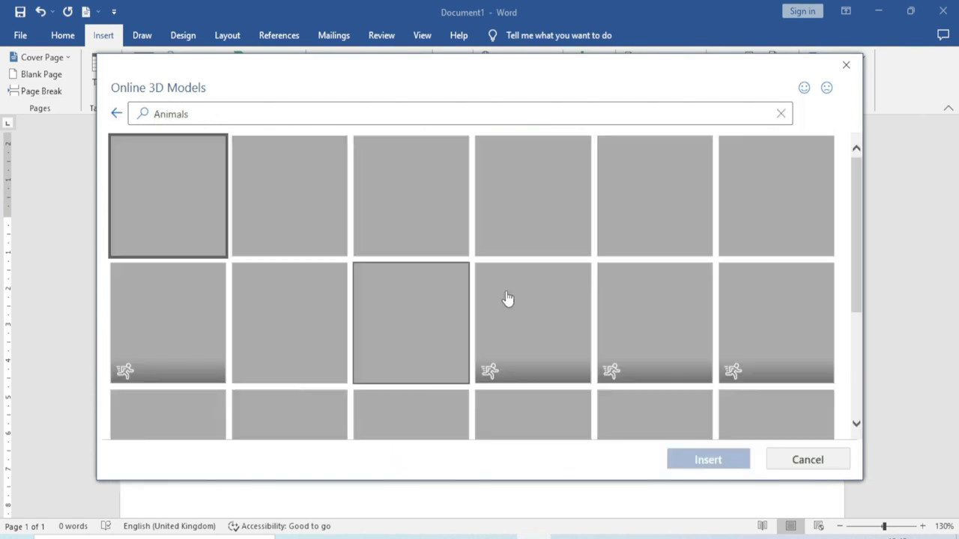
Scroll through the Animals collection and select the chimpanzee model.
scroll(568, 275, "down", 1)
scroll(563, 277, "down", 2)
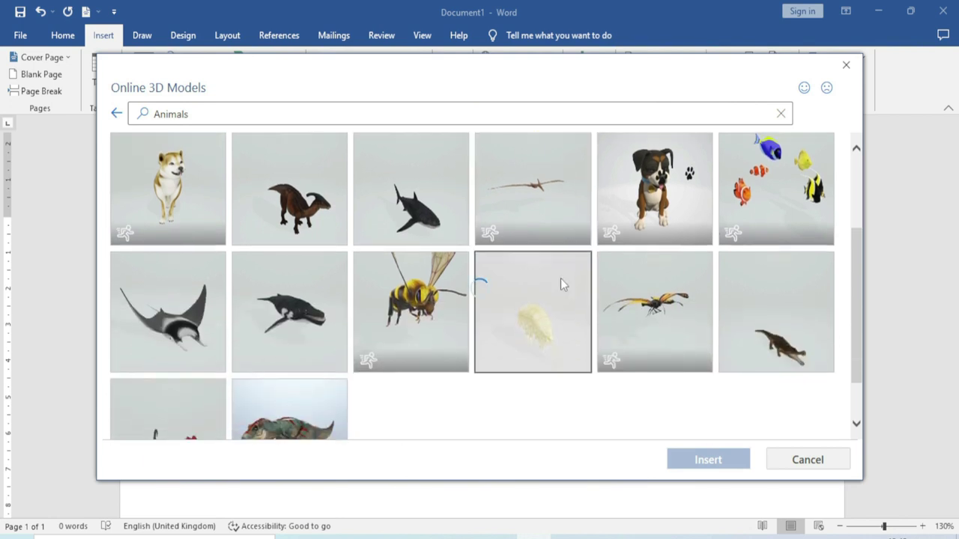
scroll(483, 314, "down", 1)
scroll(481, 315, "down", 1)
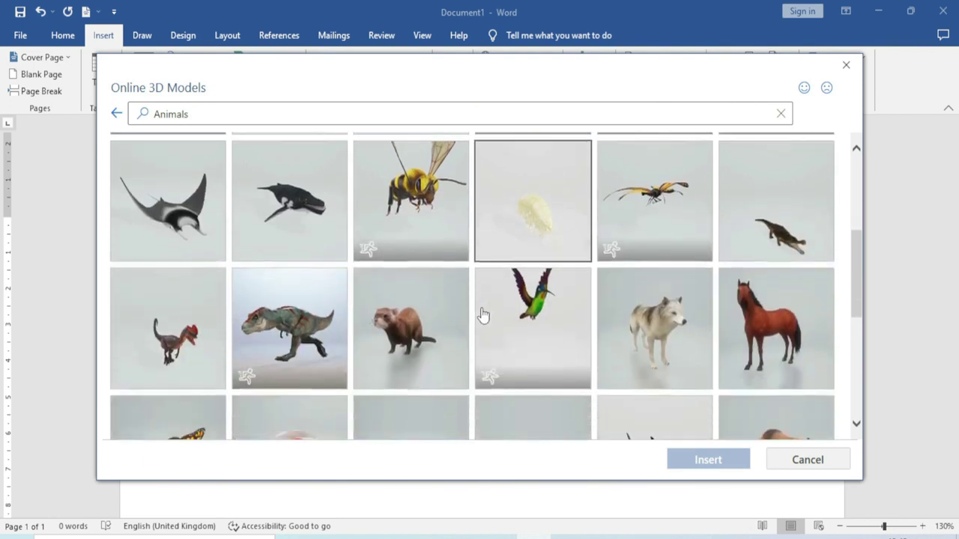
scroll(483, 314, "down", 1)
scroll(483, 315, "down", 2)
scroll(481, 315, "down", 2)
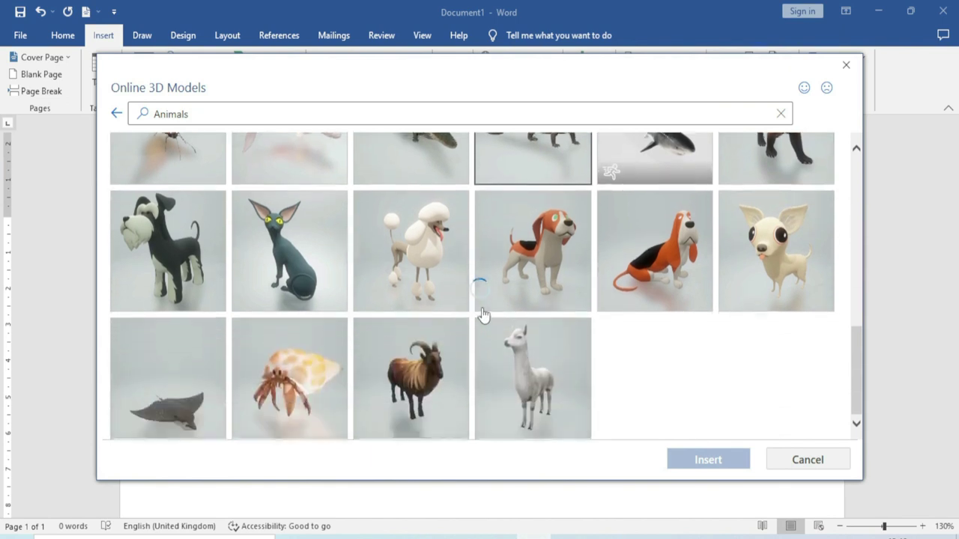
scroll(481, 314, "down", 3)
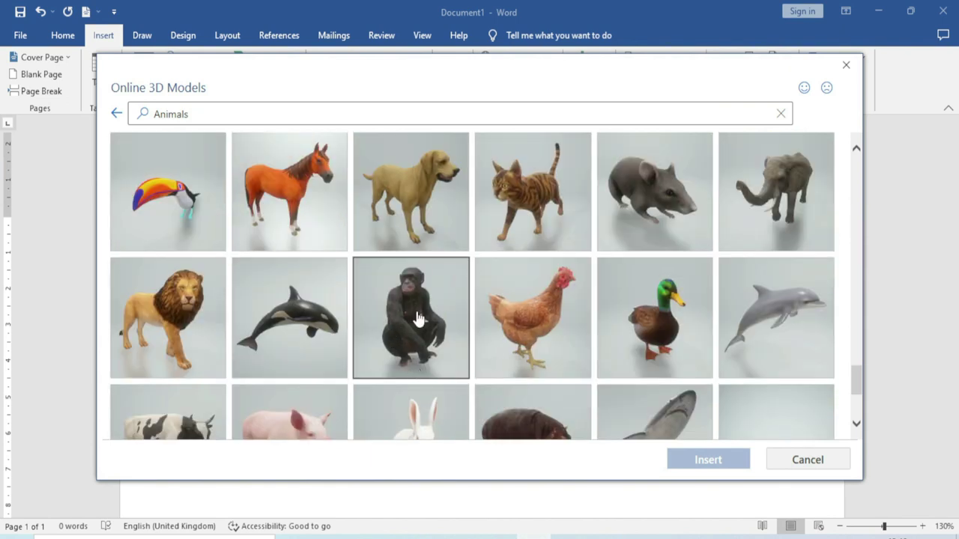
left_click(417, 315)
Insert the chimpanzee model and reposition it on the page.
left_click(742, 466)
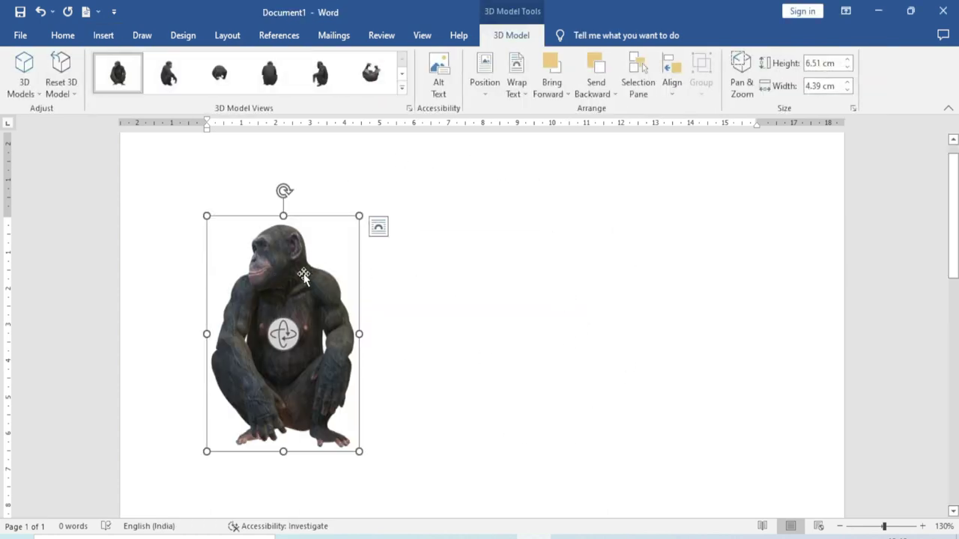
left_click_drag(282, 273, 403, 261)
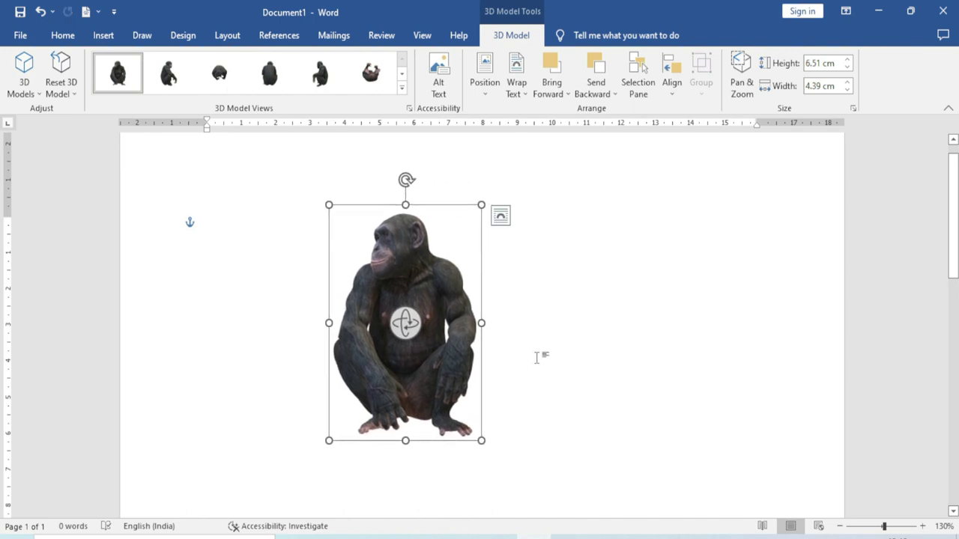
left_click_drag(412, 267, 309, 303)
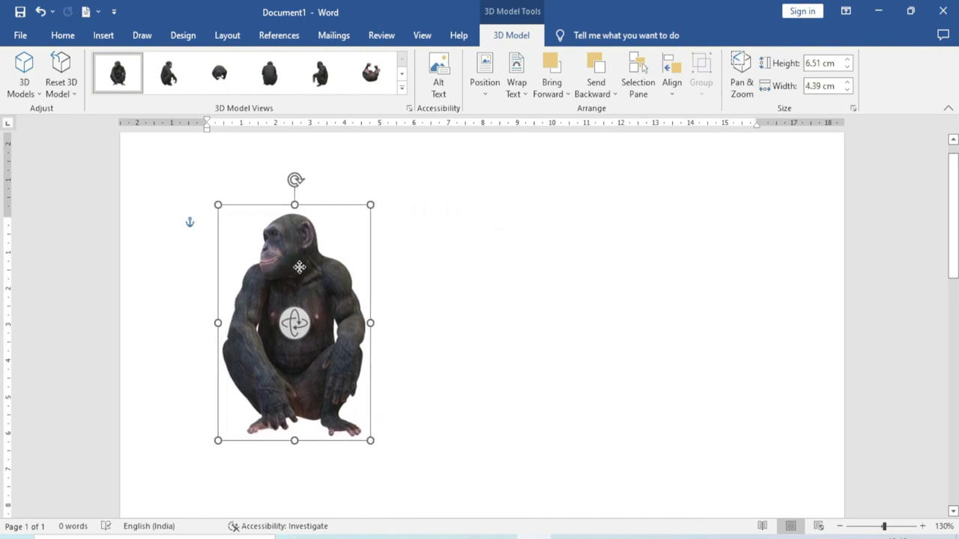
left_click(452, 337)
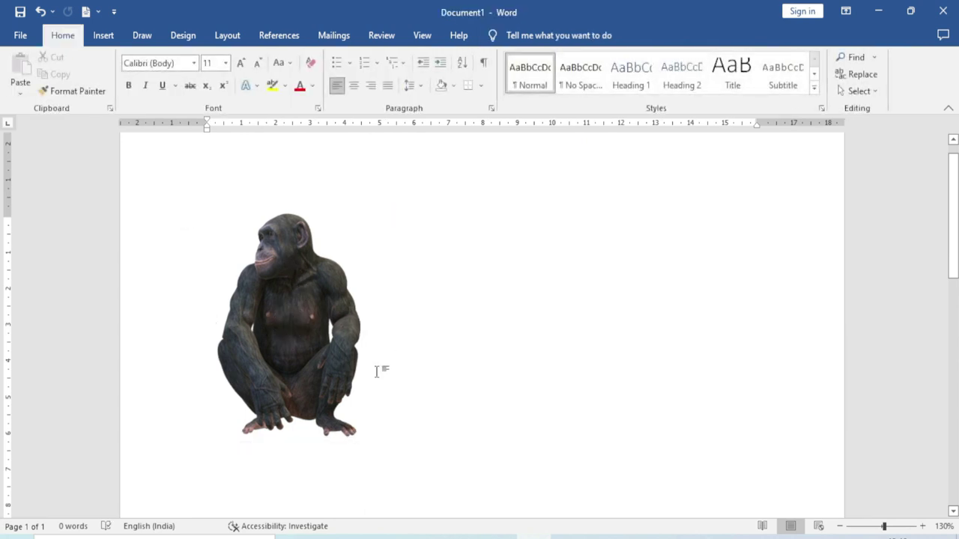
left_click(352, 353)
left_click_drag(308, 294, 380, 294)
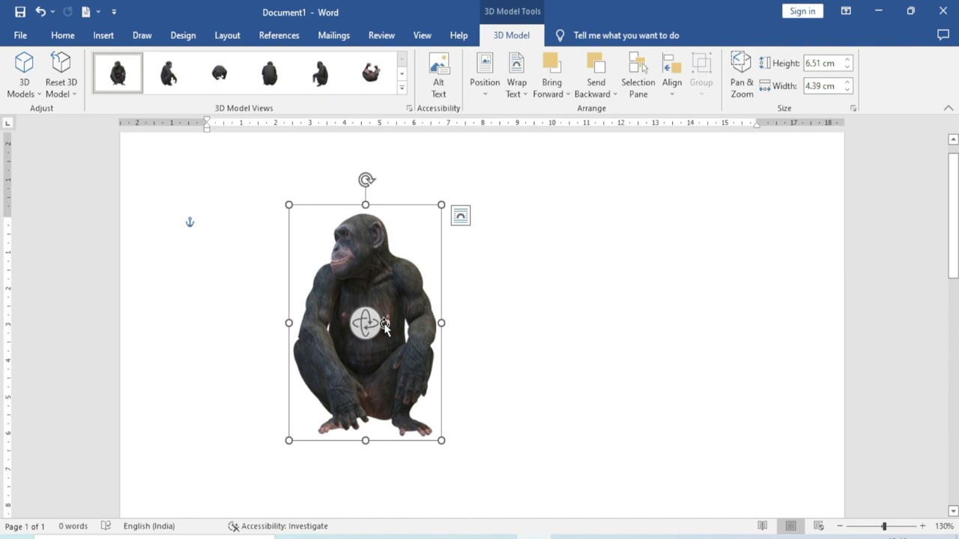
Rotate the chimp to face forward, enlarge it to 9.19 cm tall, and move it up.
left_click_drag(383, 323, 357, 323)
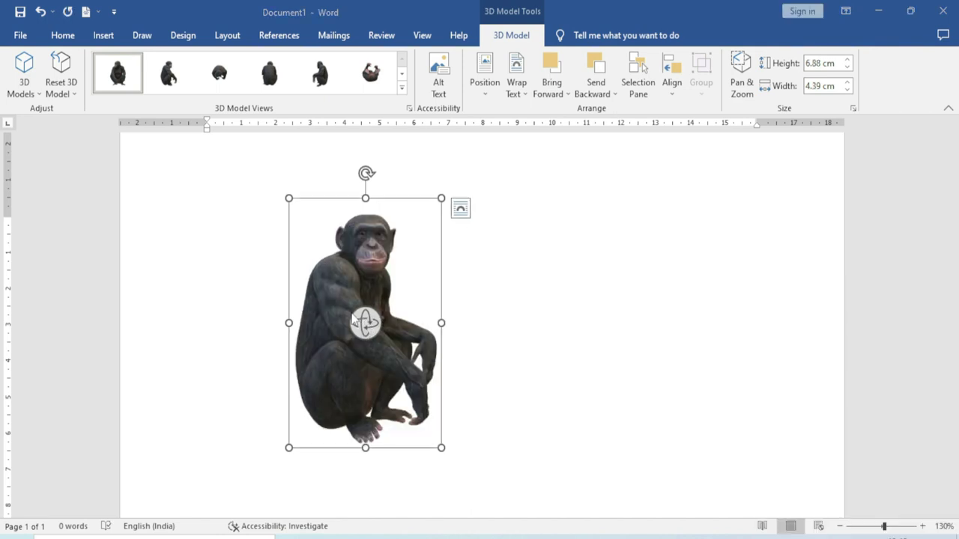
mouse_move(365, 324)
left_mouse_down()
mouse_move(337, 370)
mouse_move(185, 341)
left_mouse_up()
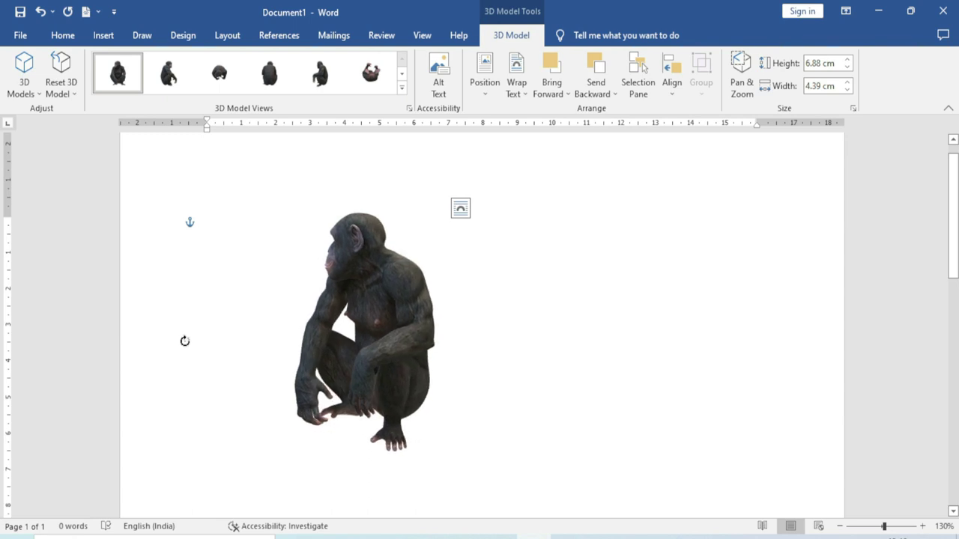
left_click_drag(185, 341, 370, 324)
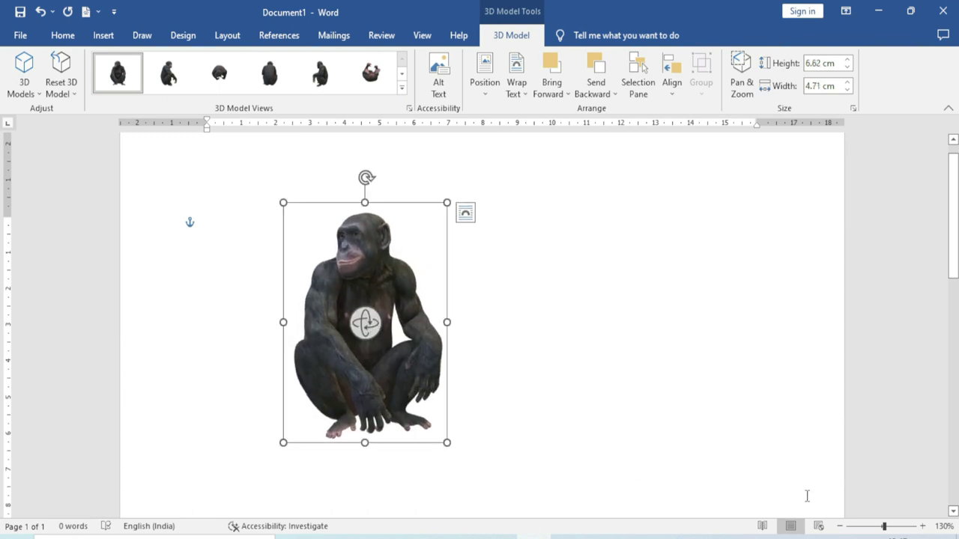
left_click_drag(455, 443, 510, 533)
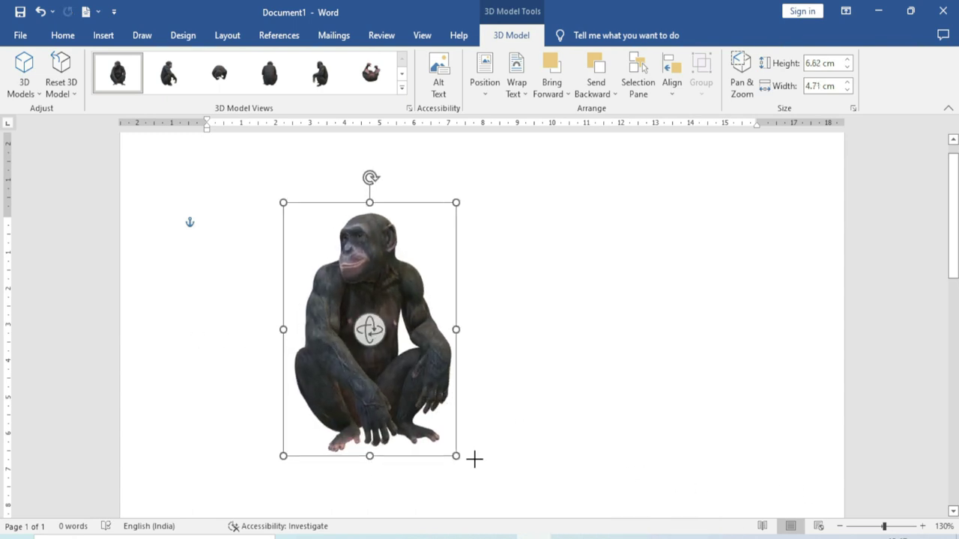
left_click(482, 317)
mouse_move(401, 330)
left_mouse_down()
mouse_move(399, 289)
mouse_move(377, 300)
mouse_move(325, 282)
left_mouse_up()
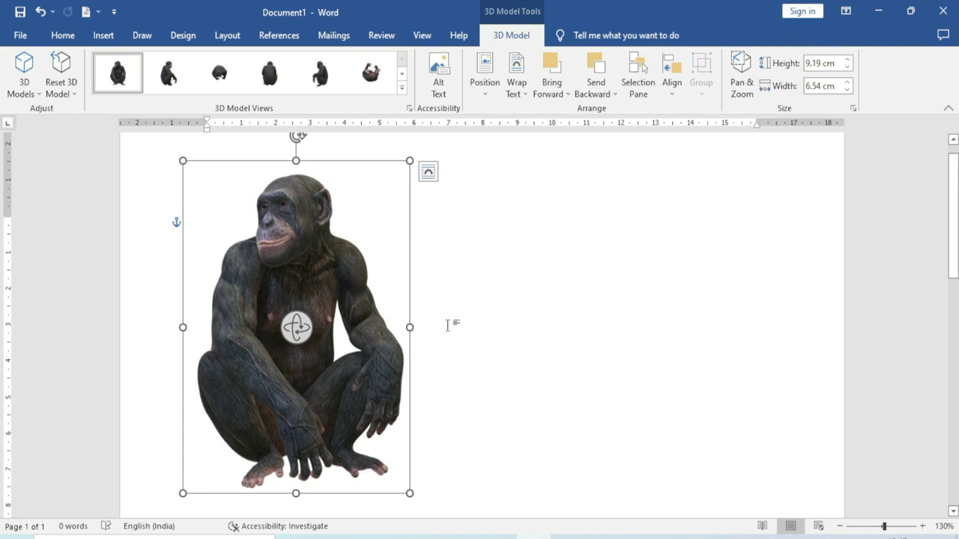
Insert the boxer dog and Shiba dog models together from the stock Animals collection.
left_click(37, 94)
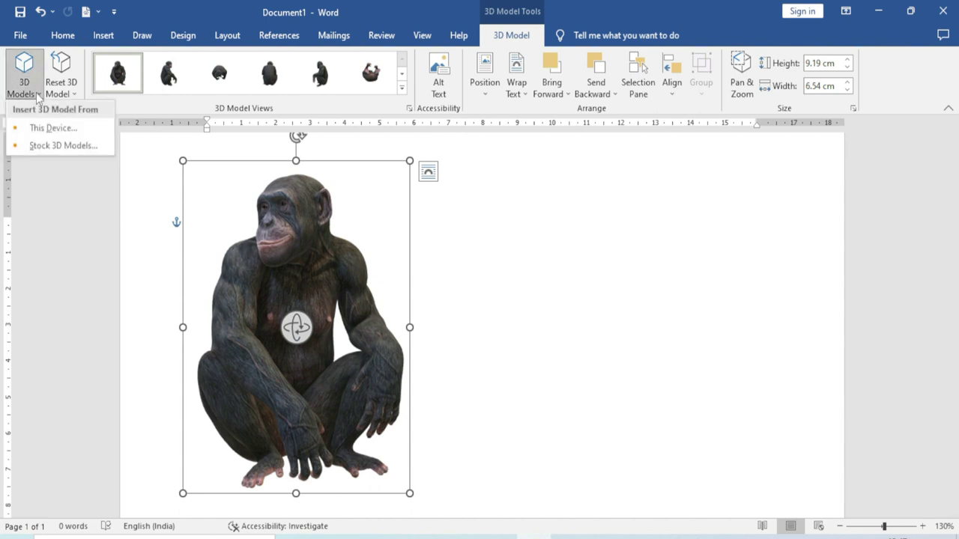
left_click(69, 145)
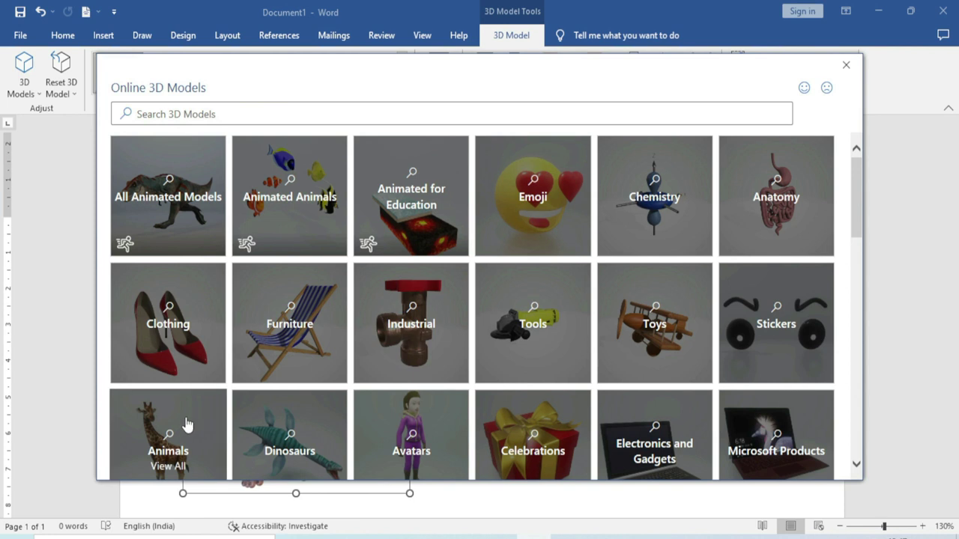
left_click(169, 428)
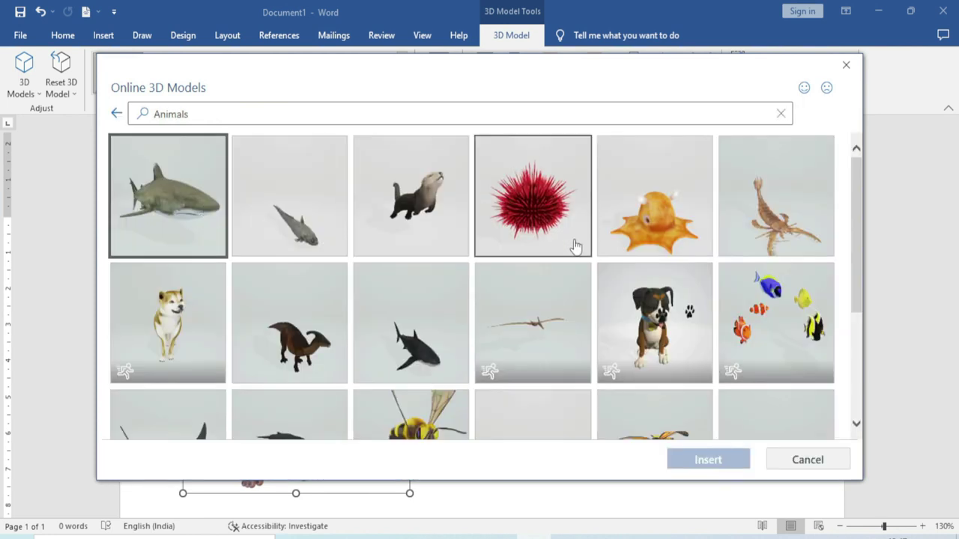
scroll(505, 353, "down", 2)
scroll(504, 349, "down", 2)
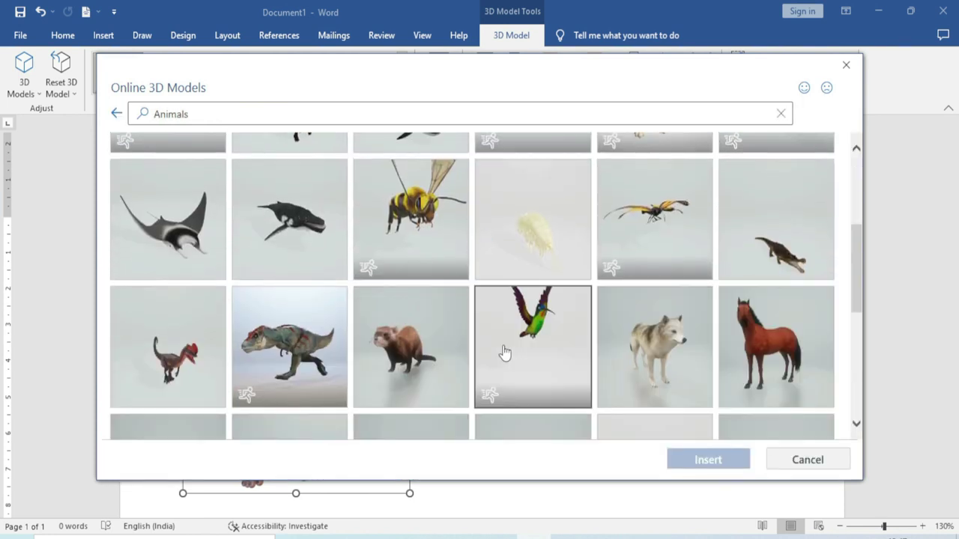
scroll(503, 353, "down", 1)
scroll(503, 352, "up", 3)
left_click(654, 229)
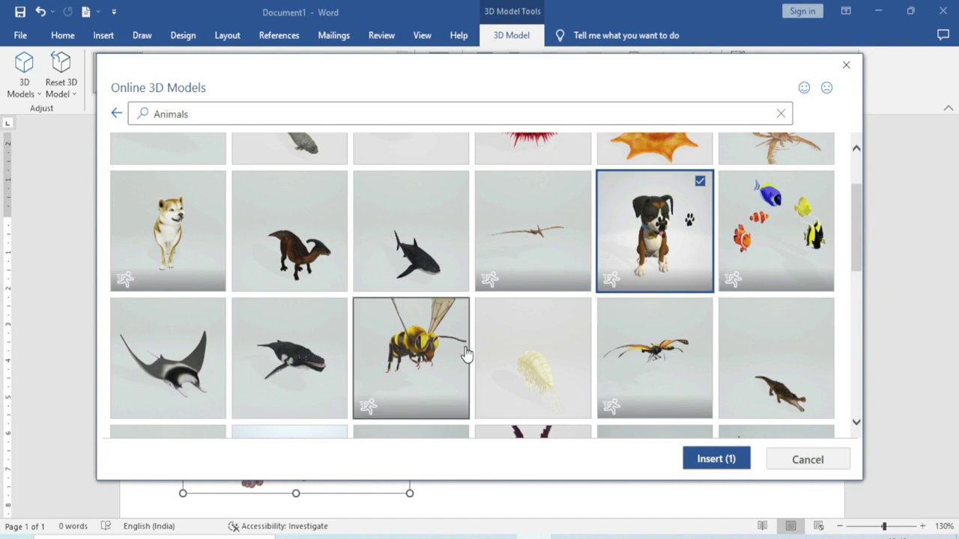
scroll(465, 353, "up", 1)
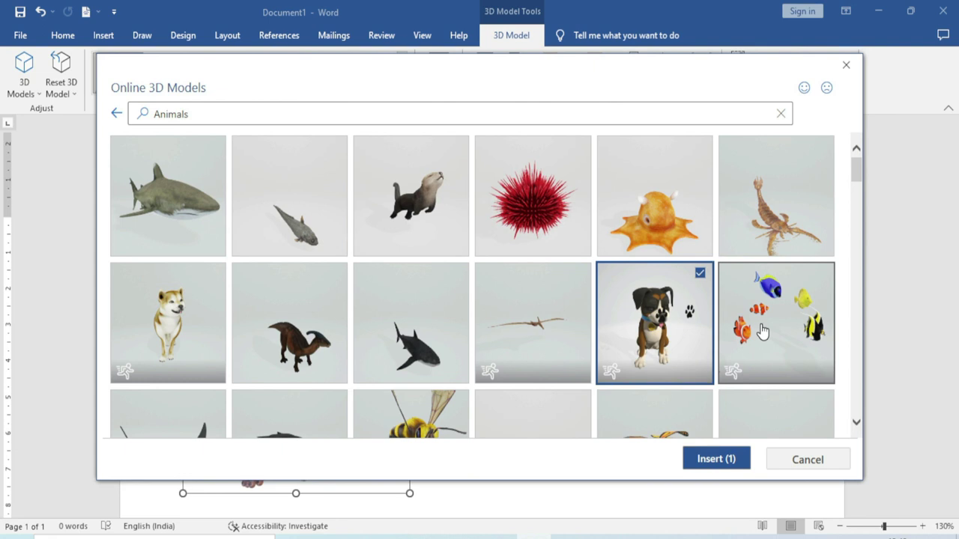
left_click(165, 322)
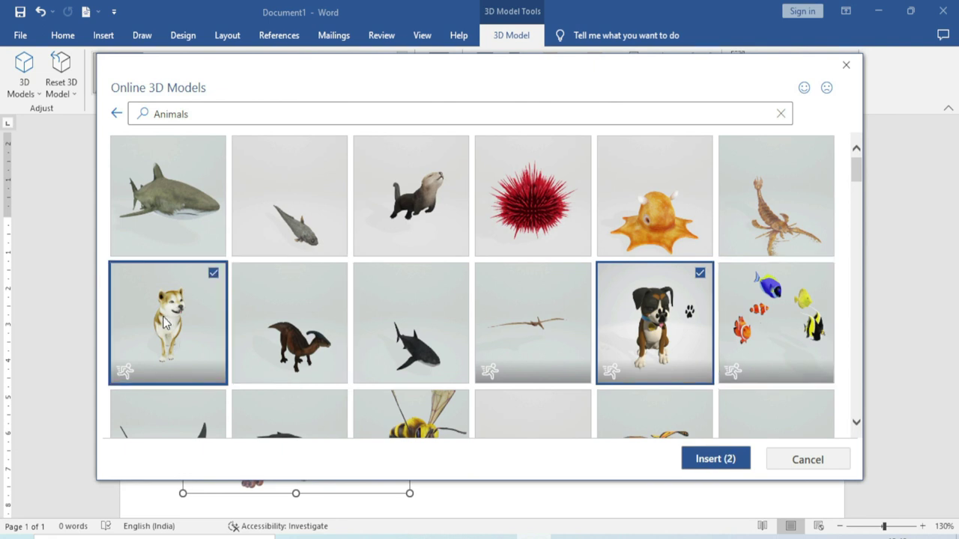
left_click(711, 459)
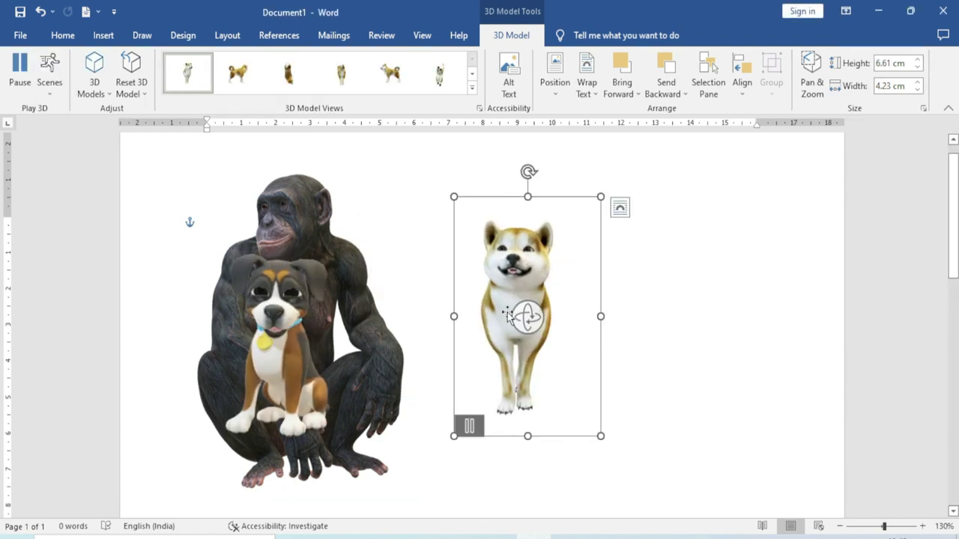
Place the Shiba at the right and the boxer dog in the middle, then select the chimp.
left_click_drag(537, 258, 737, 232)
mouse_move(275, 303)
left_click_drag(275, 303, 533, 296)
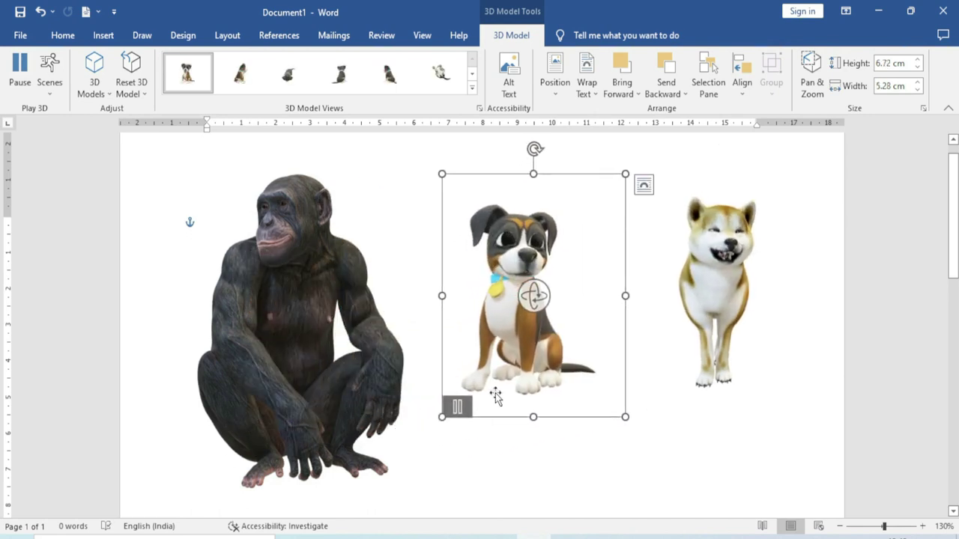
mouse_move(757, 326)
left_click(641, 421)
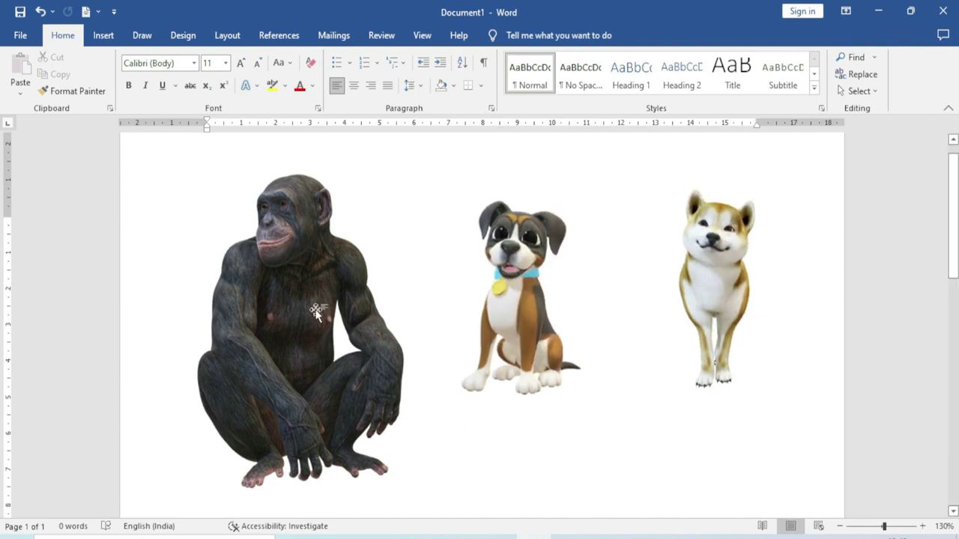
left_click(296, 272)
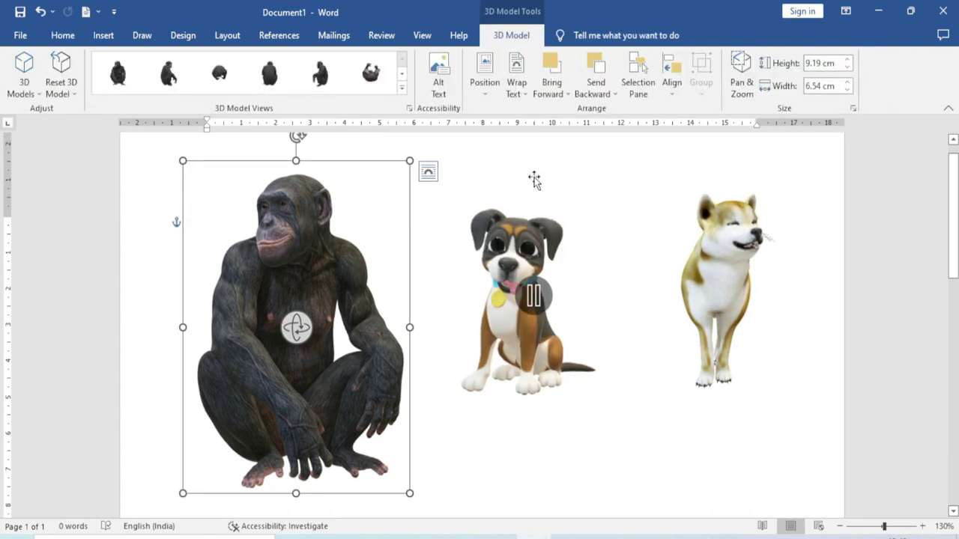
Try a preset 3D view on the chimp and resize its frame.
left_click(38, 96)
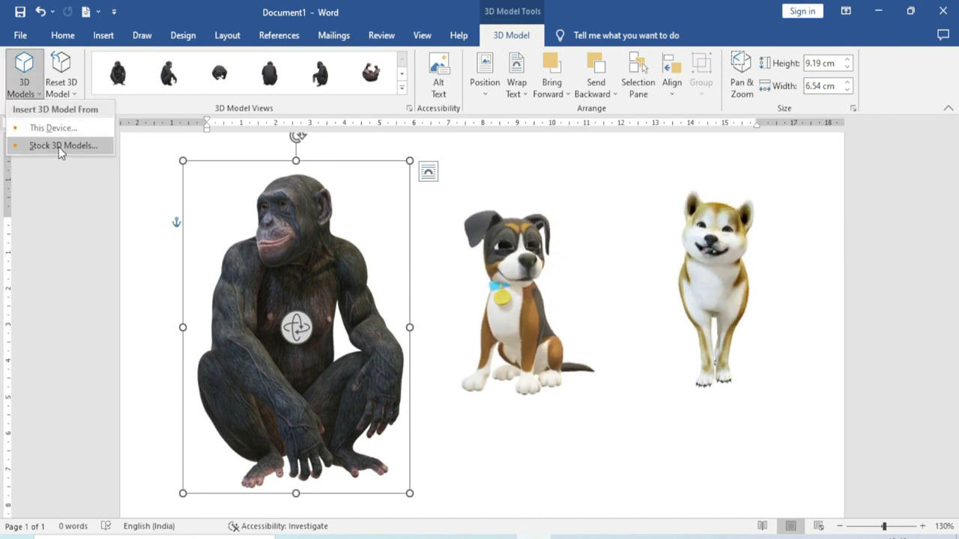
left_click(63, 88)
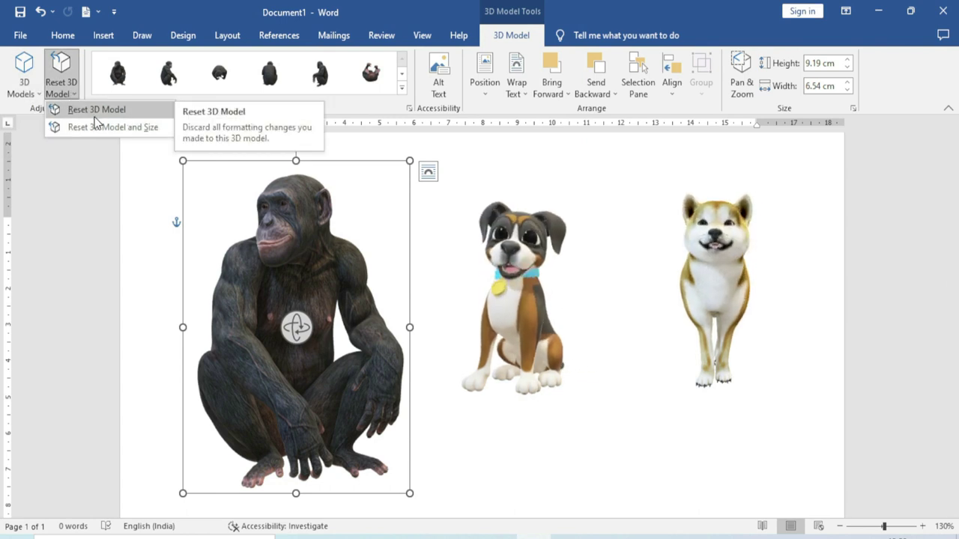
left_click(364, 139)
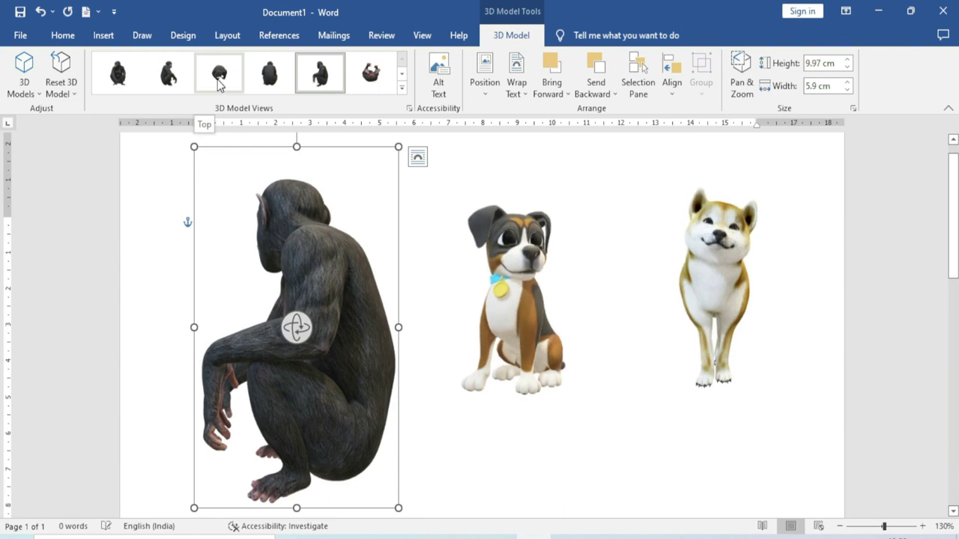
mouse_move(397, 146)
left_mouse_down()
mouse_move(426, 130)
mouse_move(353, 180)
mouse_move(390, 159)
left_mouse_up()
Reset the chimp's 3D view, then reset its size to the original 6.49 × 4.33 cm.
left_click(78, 91)
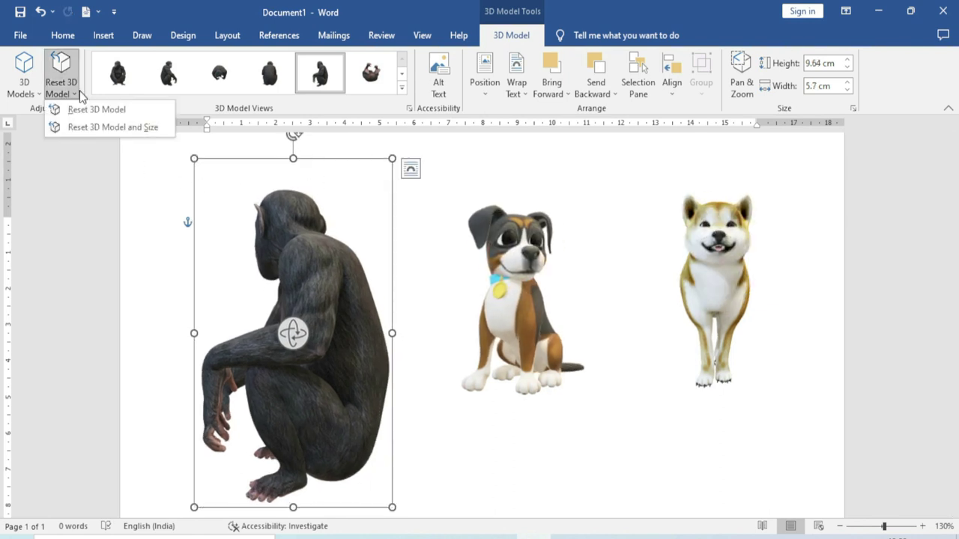
left_click(128, 111)
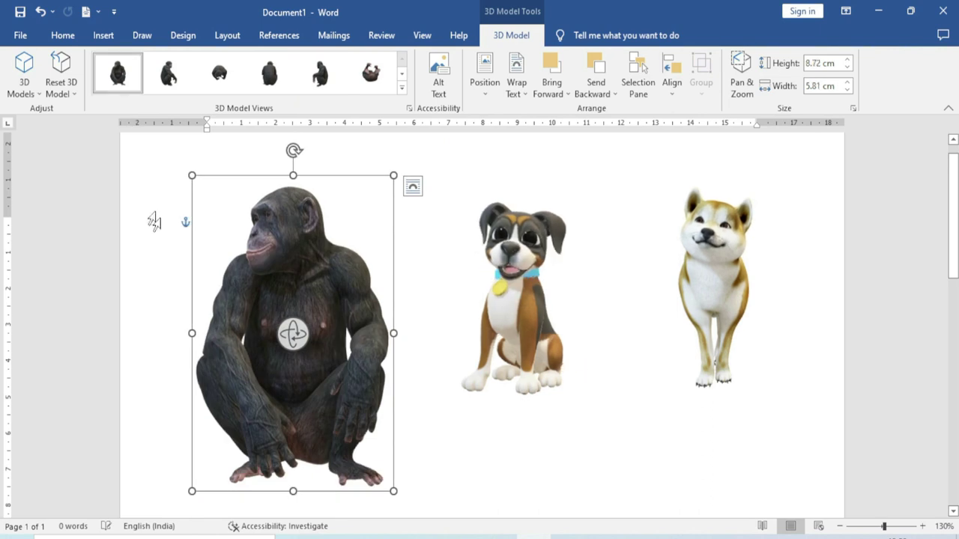
left_click(61, 88)
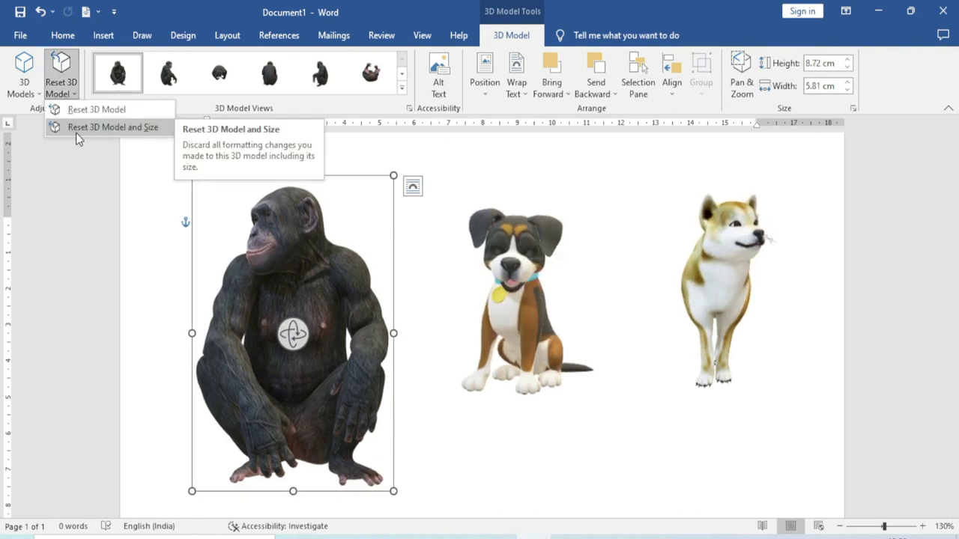
left_click(143, 132)
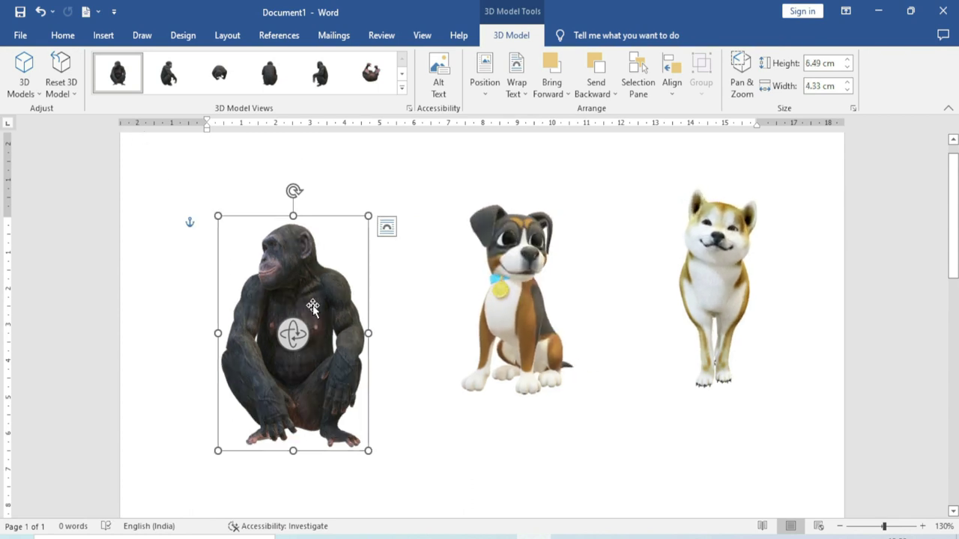
Apply the Above Front Right 3D view to the chimp, leaving its page position unchanged.
left_click(401, 87)
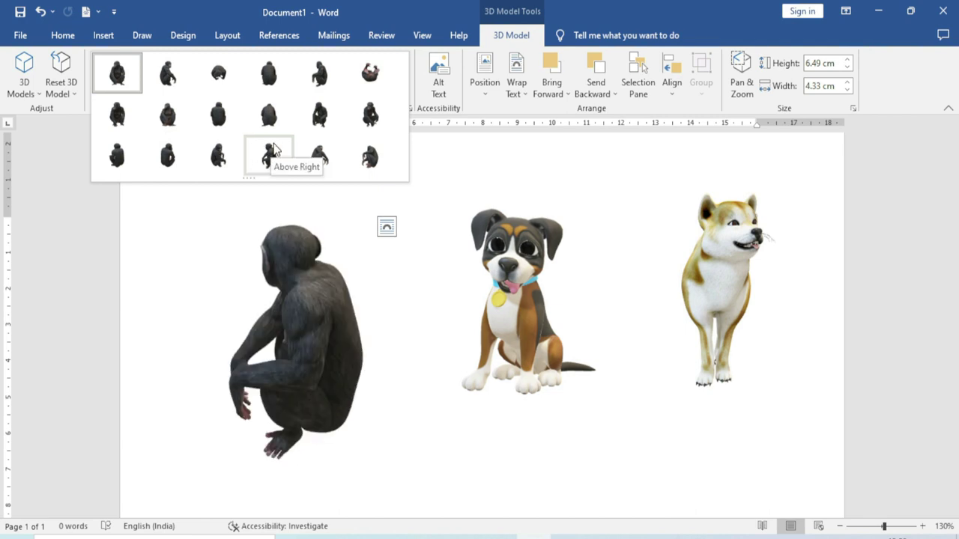
left_click(321, 127)
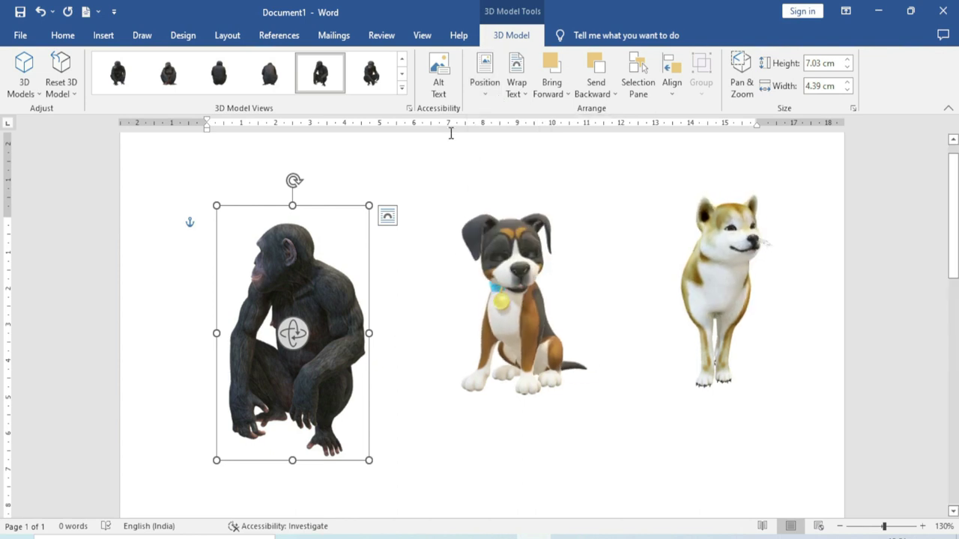
left_click(491, 98)
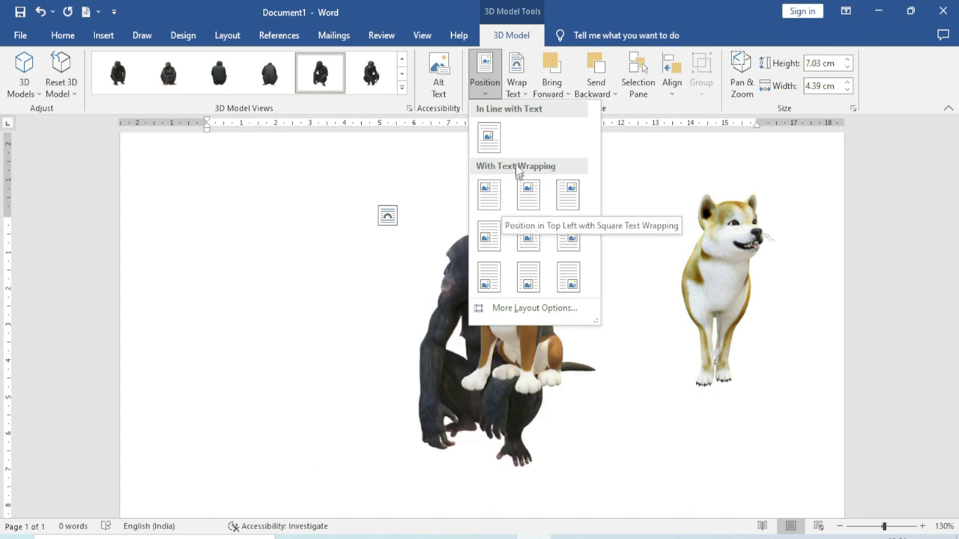
left_click(274, 185)
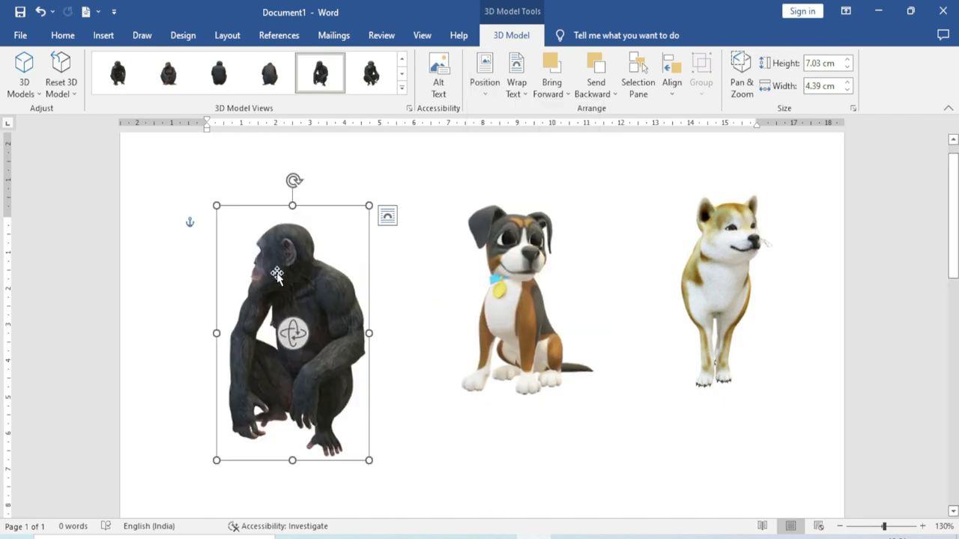
Generate five sample paragraphs with =rand() at the top of the page, then select the chimp.
left_click(216, 197)
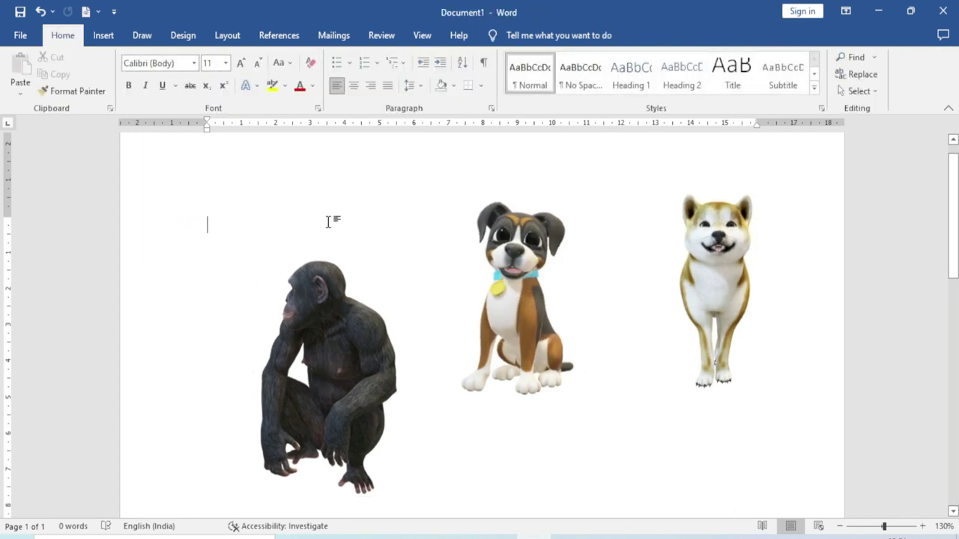
type("=rand()")
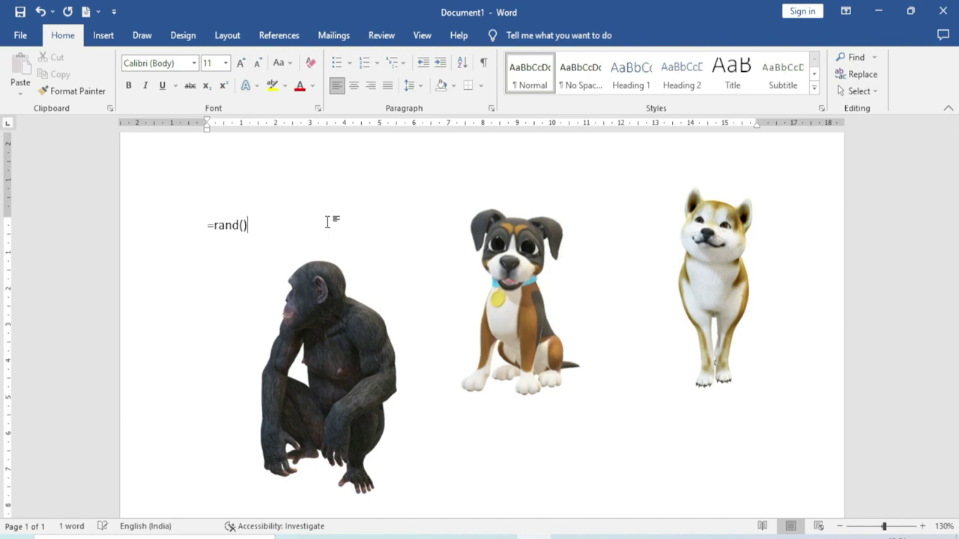
key("Return")
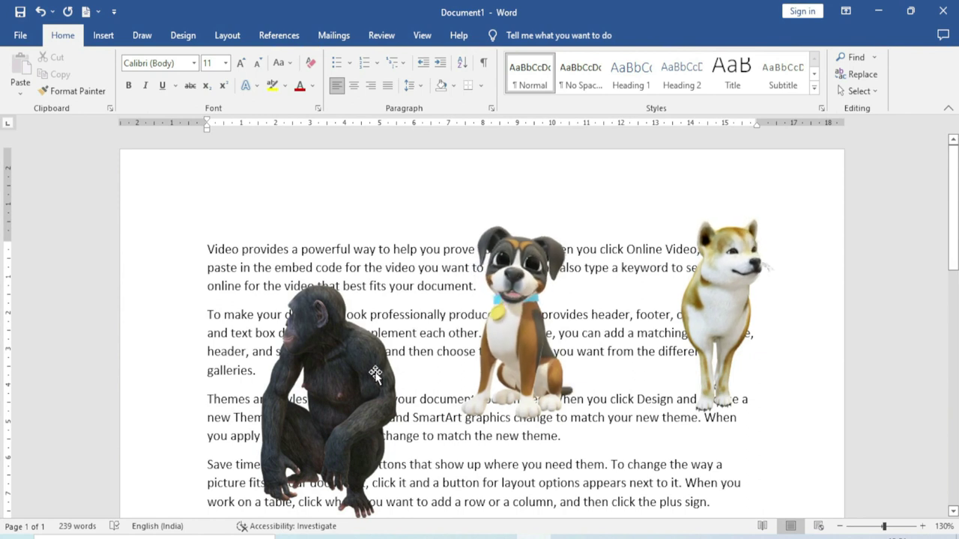
left_click(347, 358)
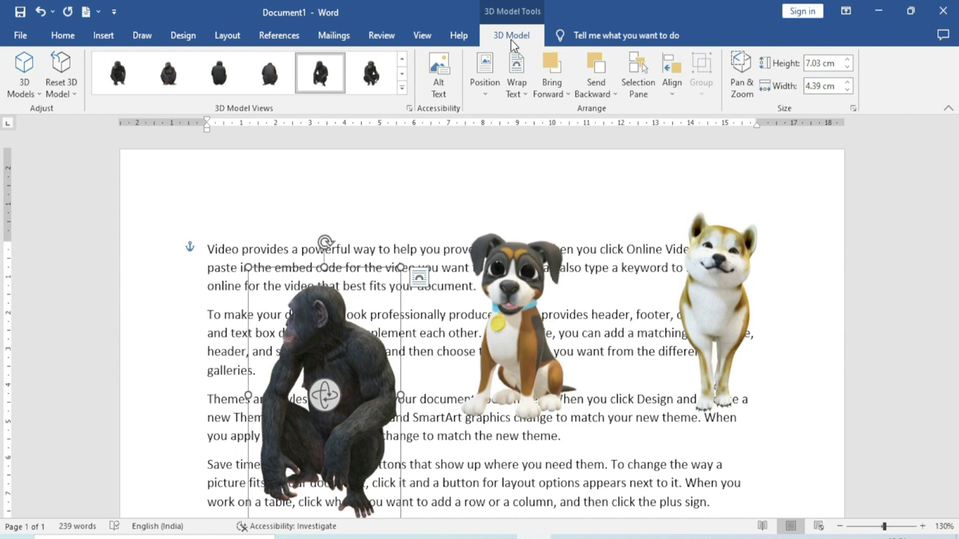
Wrap text tightly around the chimpanzee and the boxer dog, nudging the chimp into place.
left_click(516, 91)
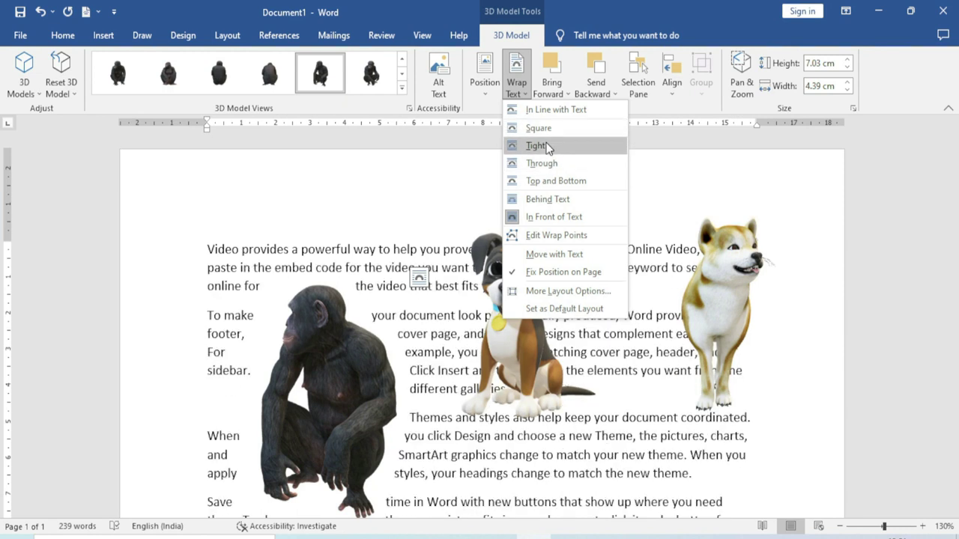
left_click(547, 147)
mouse_move(357, 355)
left_mouse_down()
mouse_move(403, 355)
mouse_move(340, 339)
mouse_move(348, 342)
left_mouse_up()
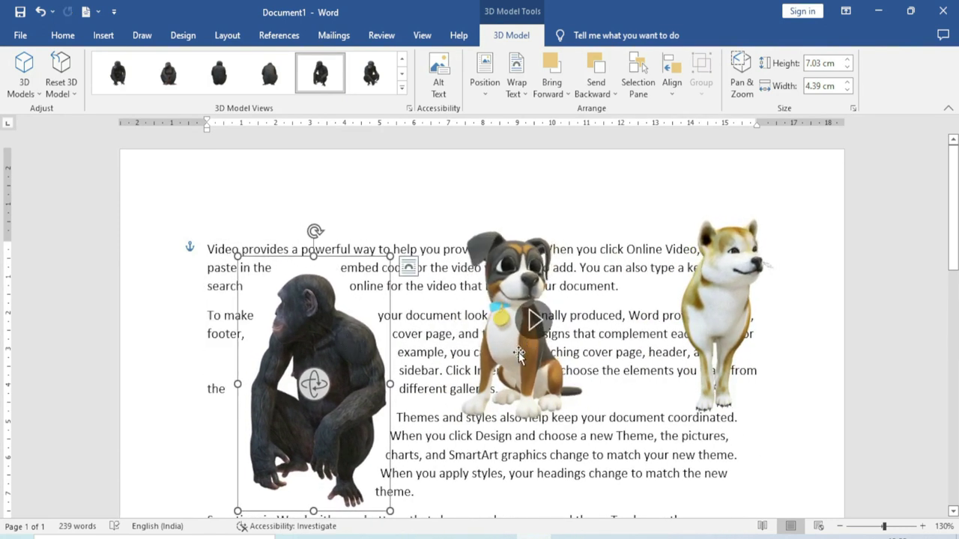
left_click(519, 355)
left_click(594, 89)
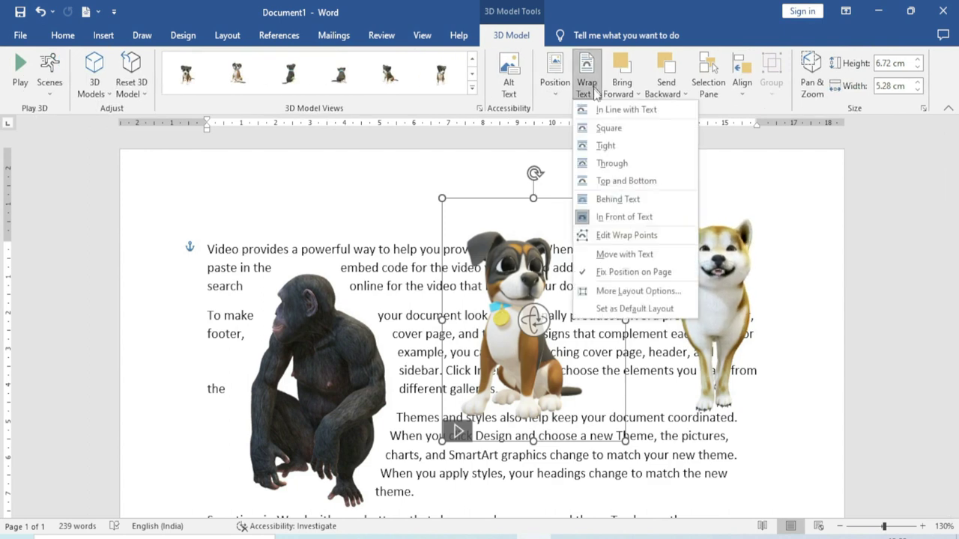
left_click(609, 146)
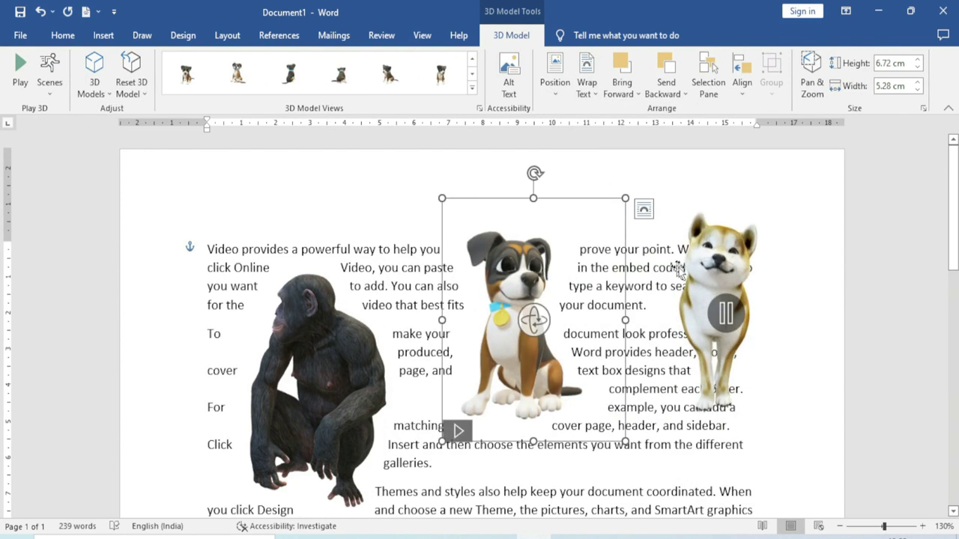
Wrap text tightly around the Shiba model and drag it lower on the page.
left_click(722, 279)
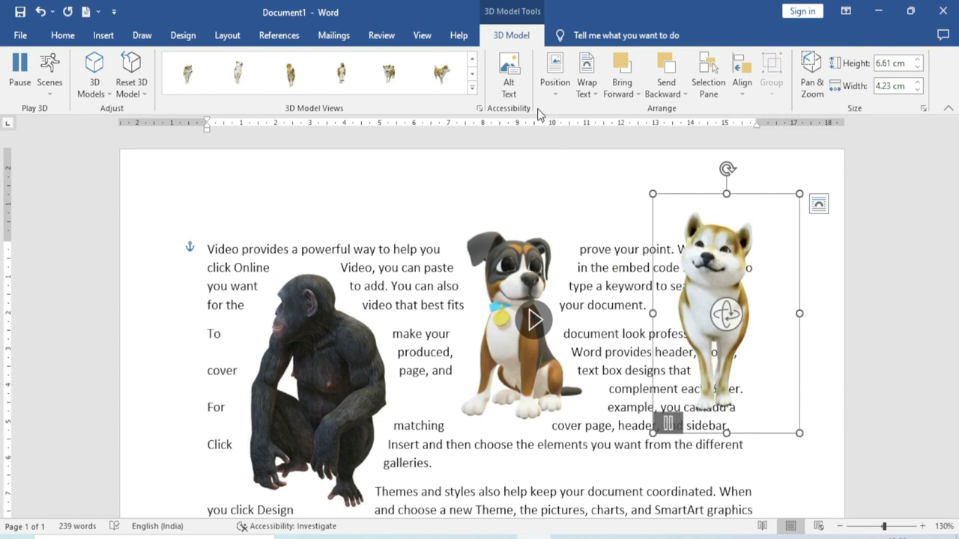
left_click(589, 96)
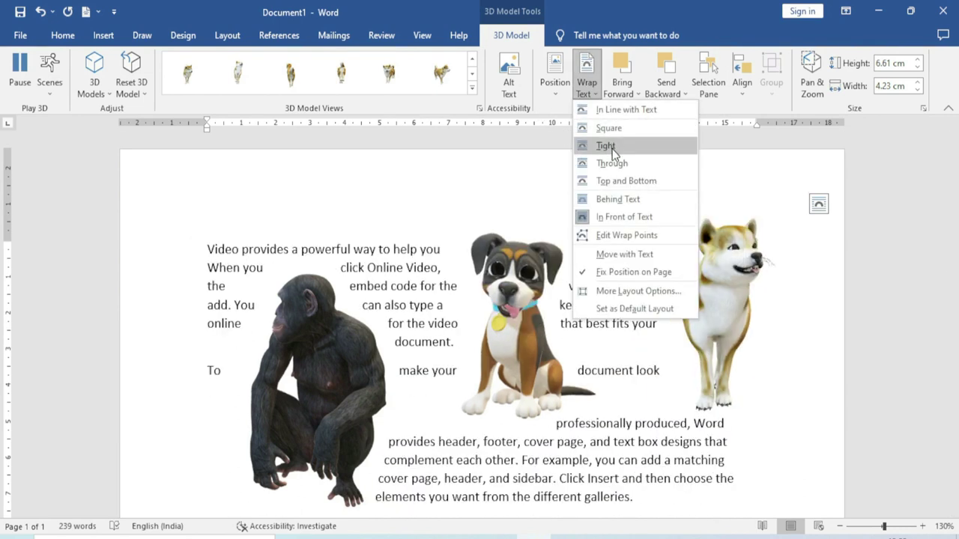
left_click(608, 145)
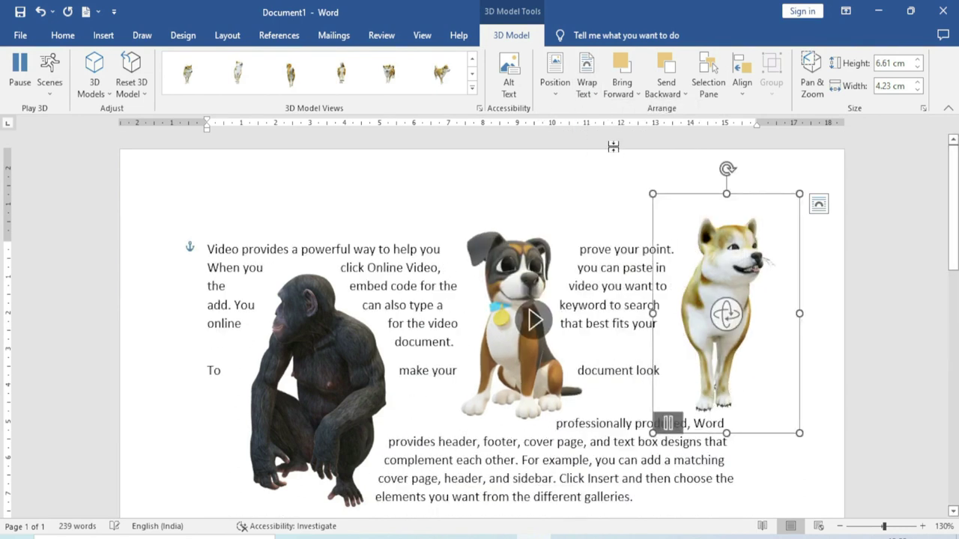
left_click_drag(748, 311, 659, 364)
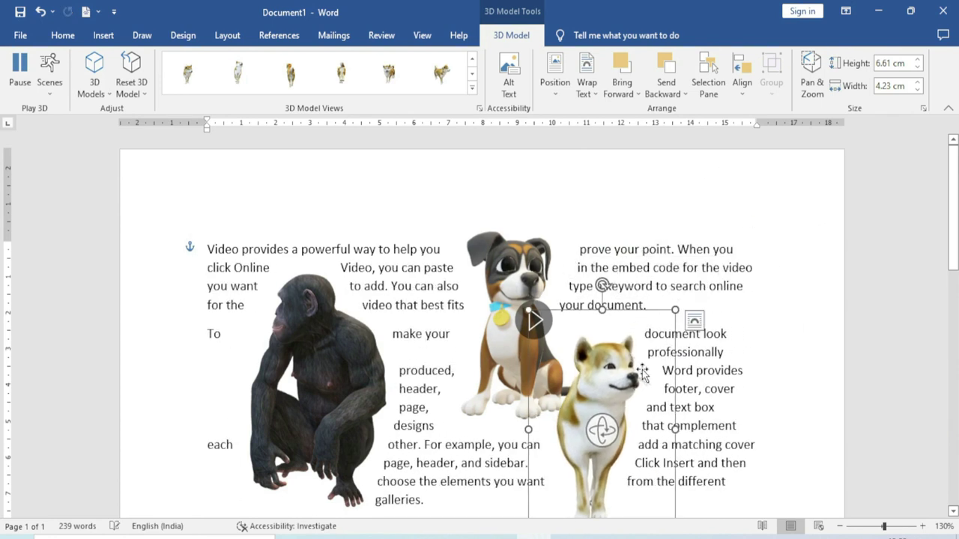
left_click_drag(659, 363, 681, 480)
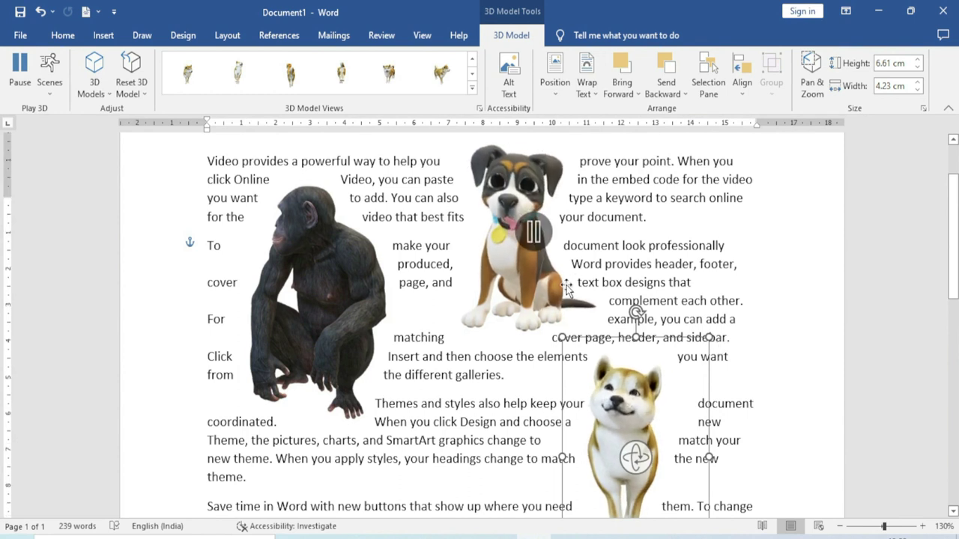
Rotate the boxer dog 3D model to a side view.
scroll(517, 225, "up", 1)
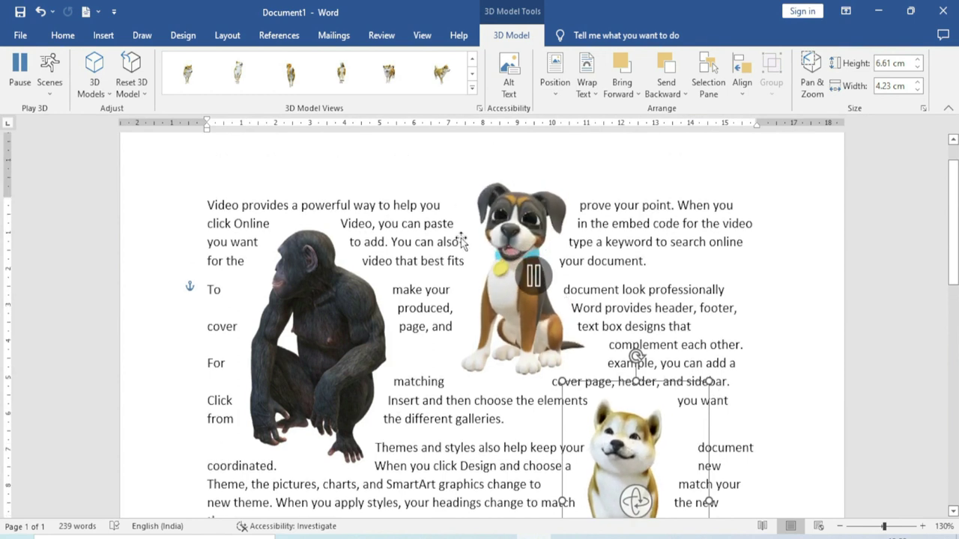
left_click(510, 240)
left_click_drag(534, 278, 420, 303)
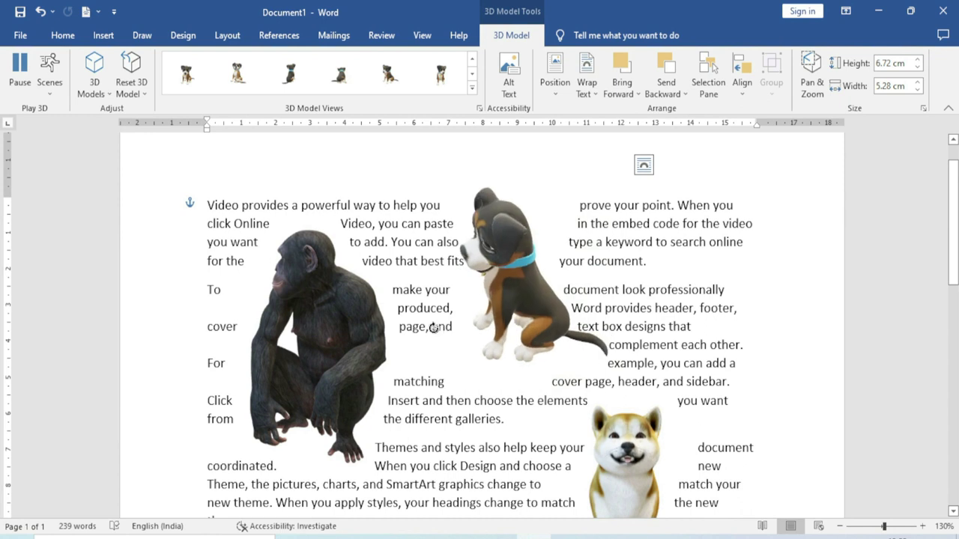
left_click(522, 292)
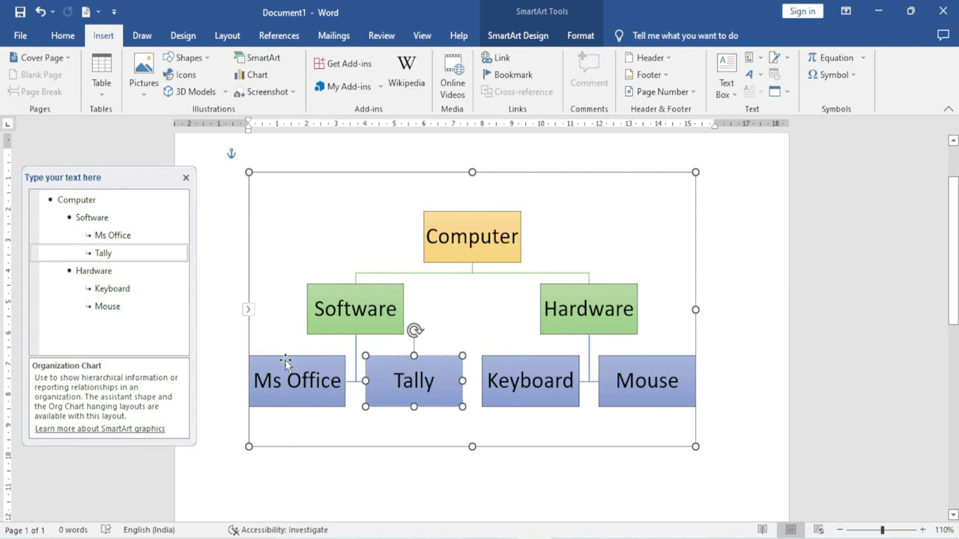
Open the SmartArt gallery and preview the Vertical Block List layout among the List layouts.
left_click(276, 61)
left_click_drag(399, 142, 319, 138)
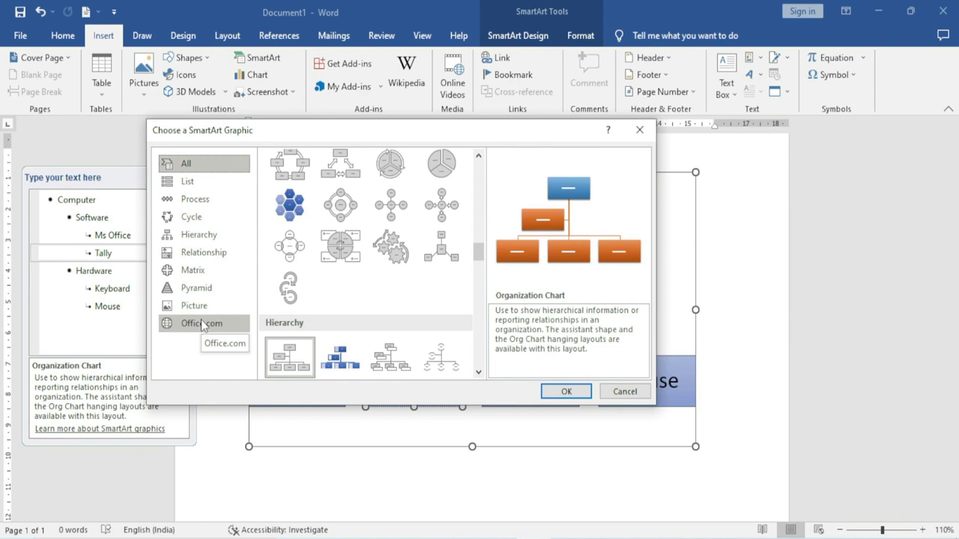
left_click(202, 183)
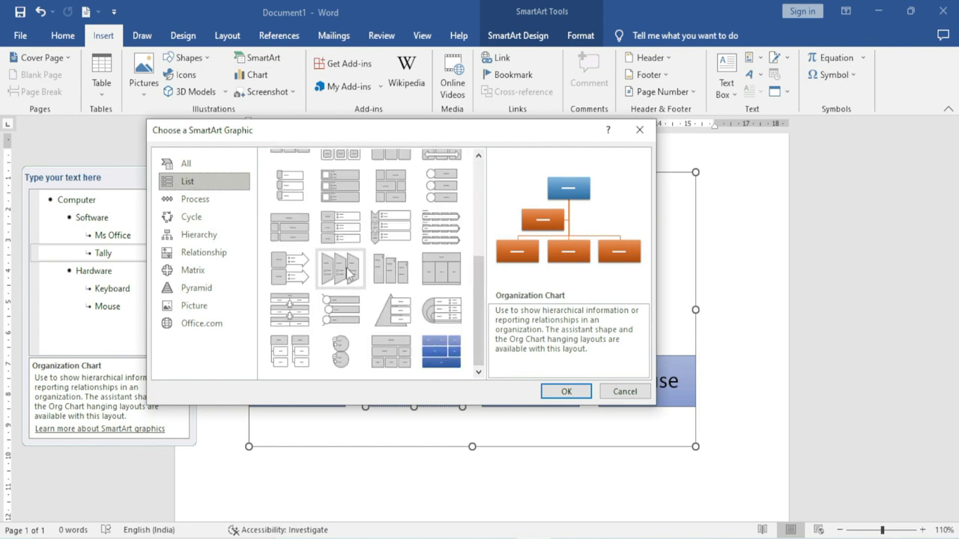
scroll(347, 273, "up", 3)
scroll(346, 273, "down", 3)
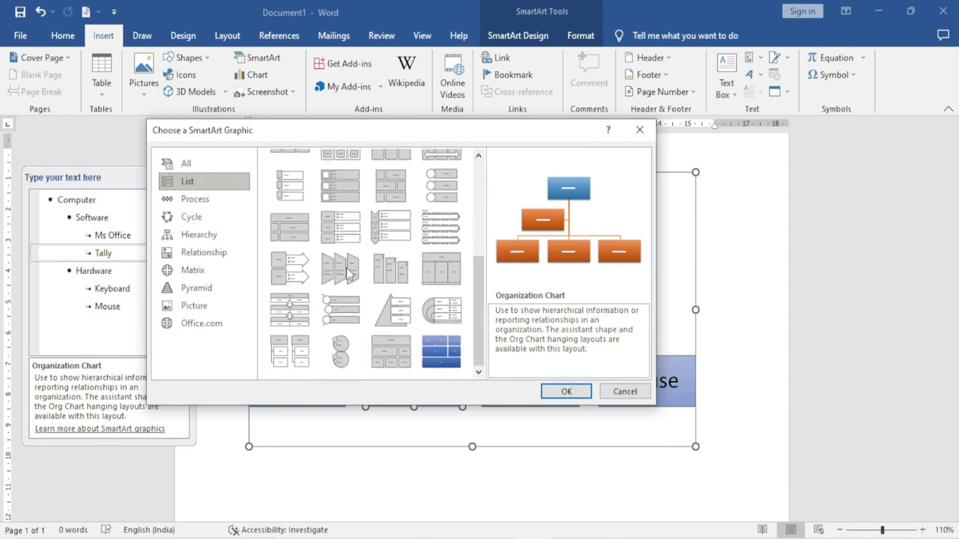
left_click(340, 227)
Preview Process layouts such as Segmented Process, then Basic Cycle, and show the Hierarchy category.
left_click(208, 203)
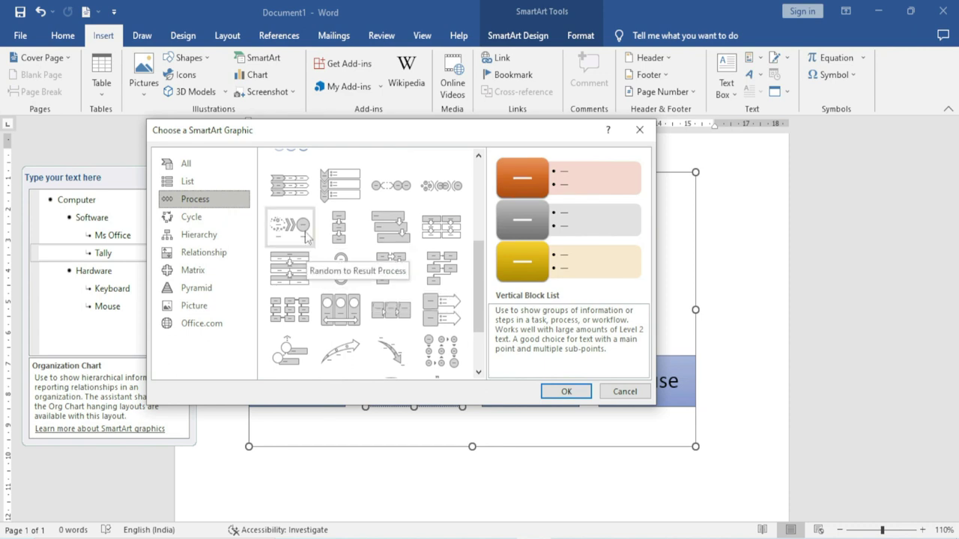
left_click(388, 224)
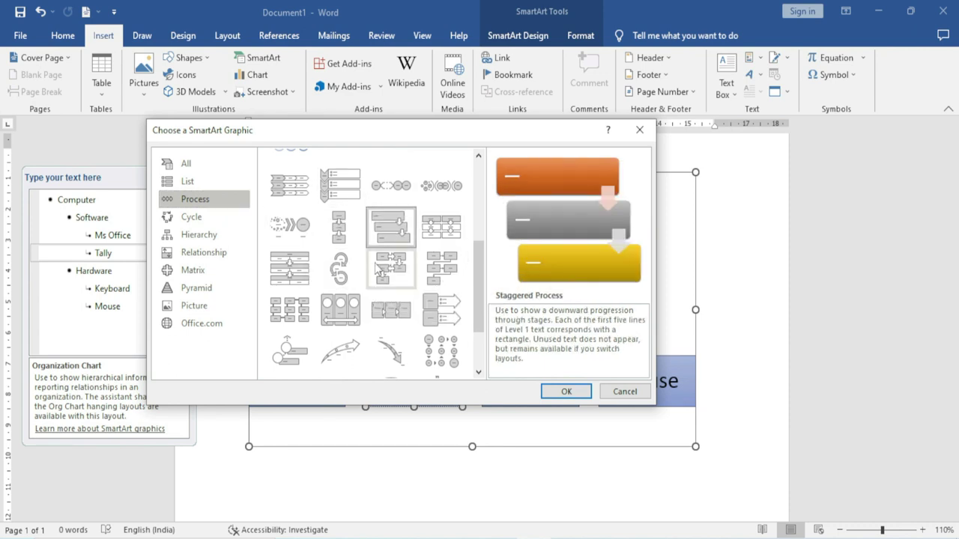
left_click(380, 270)
left_click(297, 287)
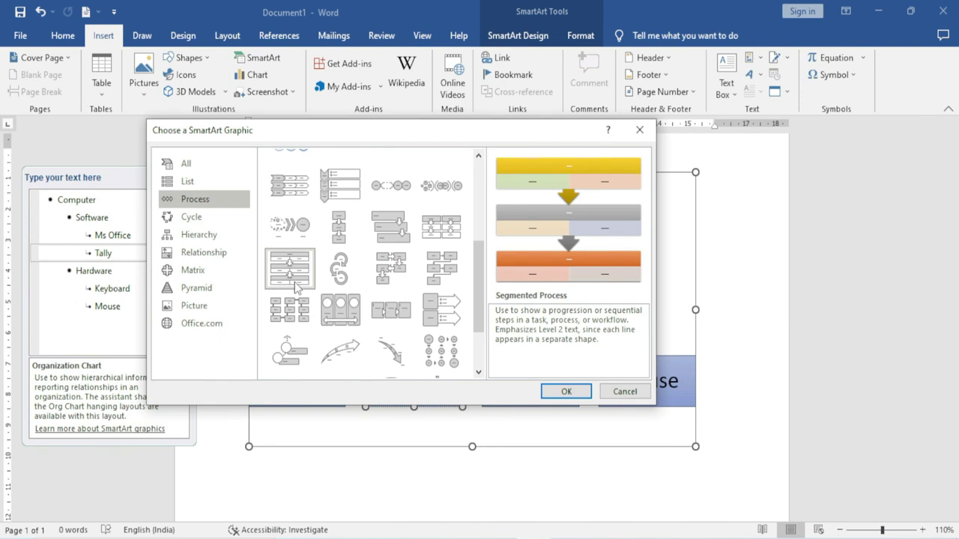
left_click(209, 225)
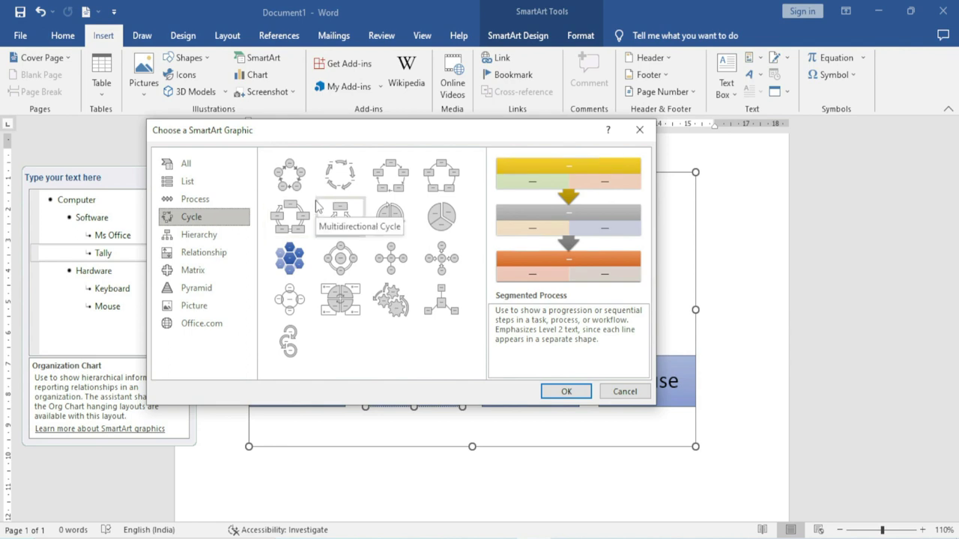
left_click(290, 174)
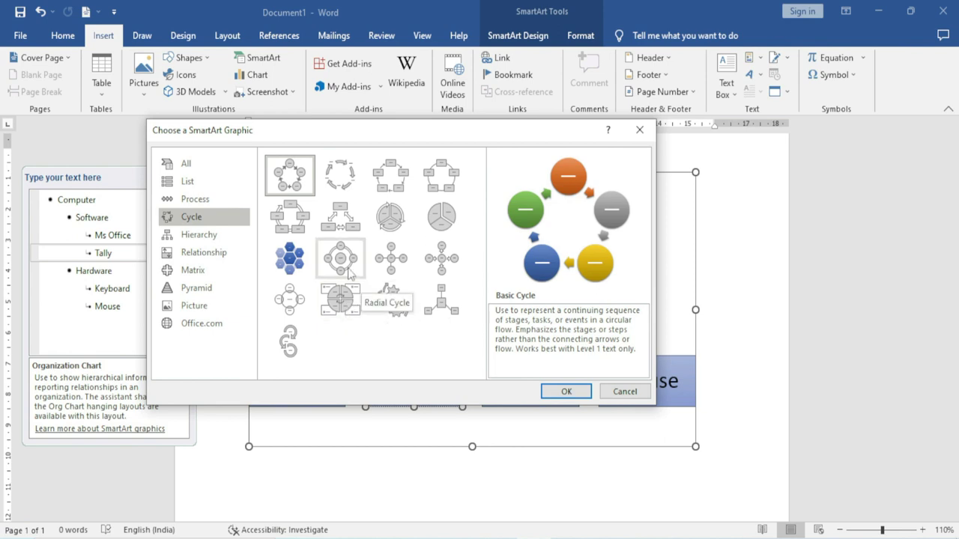
left_click(222, 242)
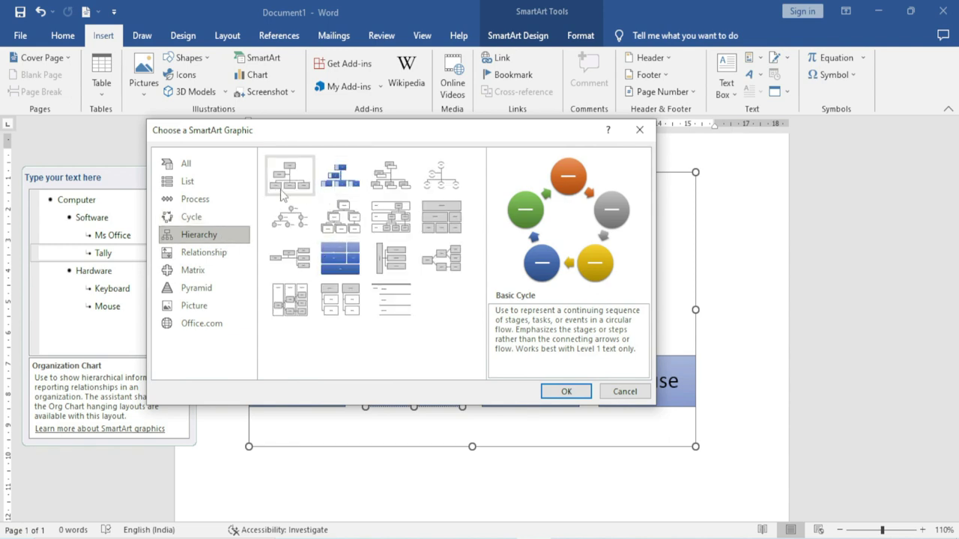
Preview the Picture Organization Chart, Gear, Cycle Matrix, Inverted Pyramid and Basic Pyramid layouts.
left_click(339, 184)
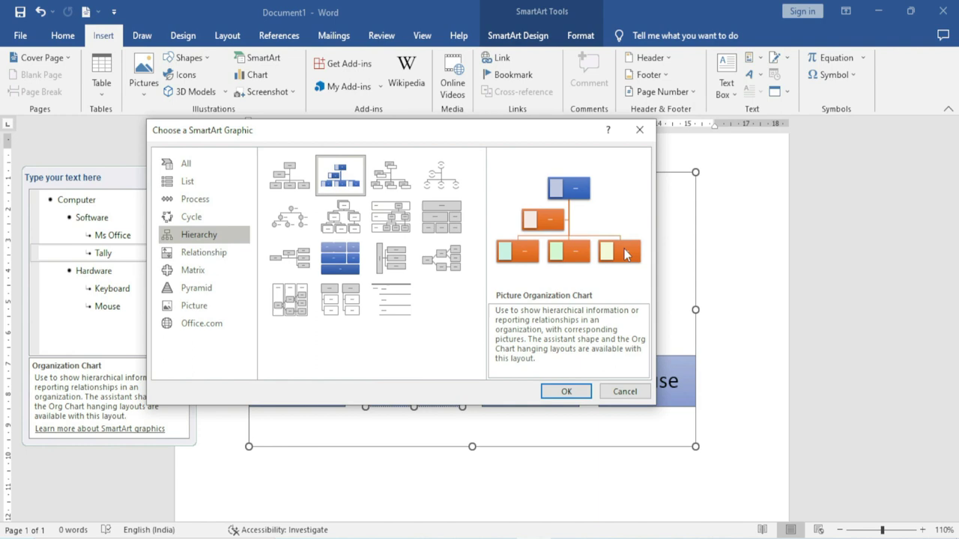
left_click(229, 258)
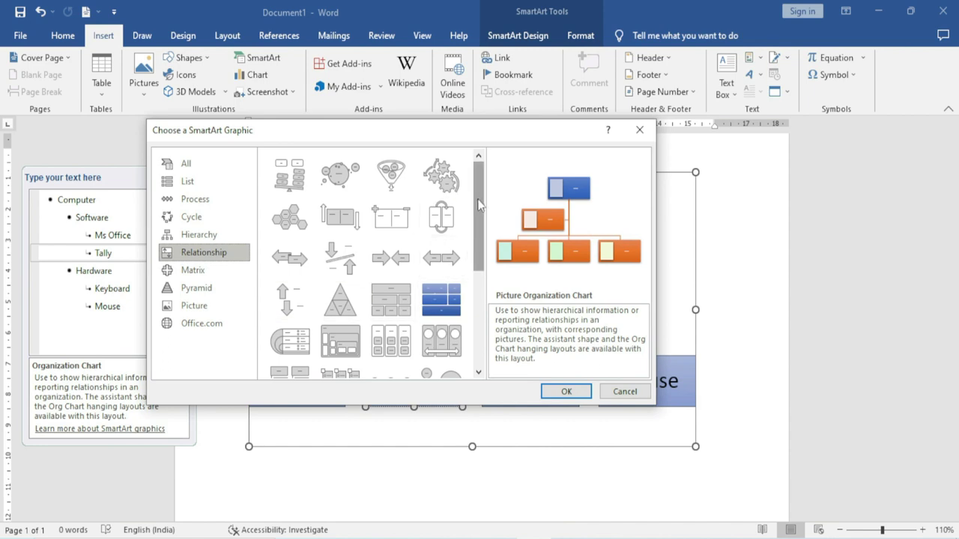
left_click(441, 175)
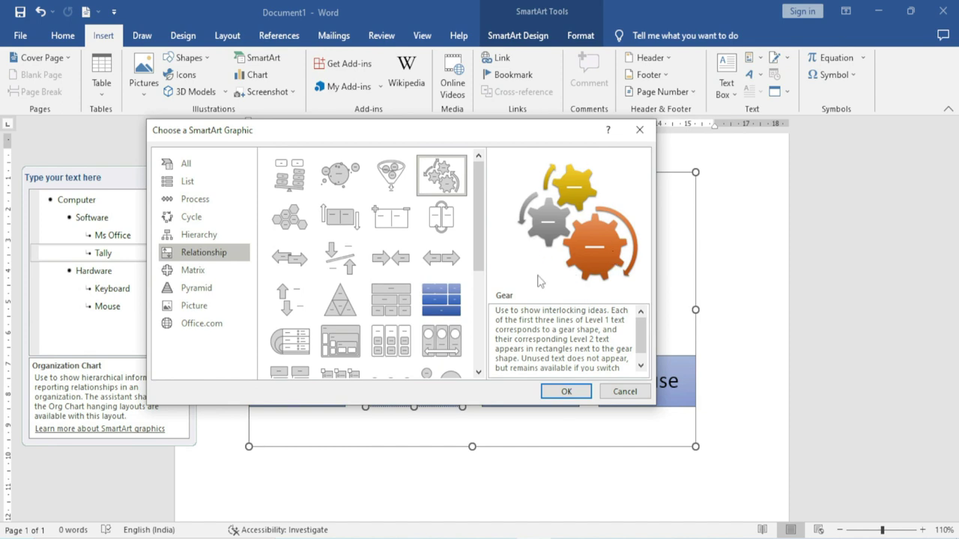
left_click(215, 272)
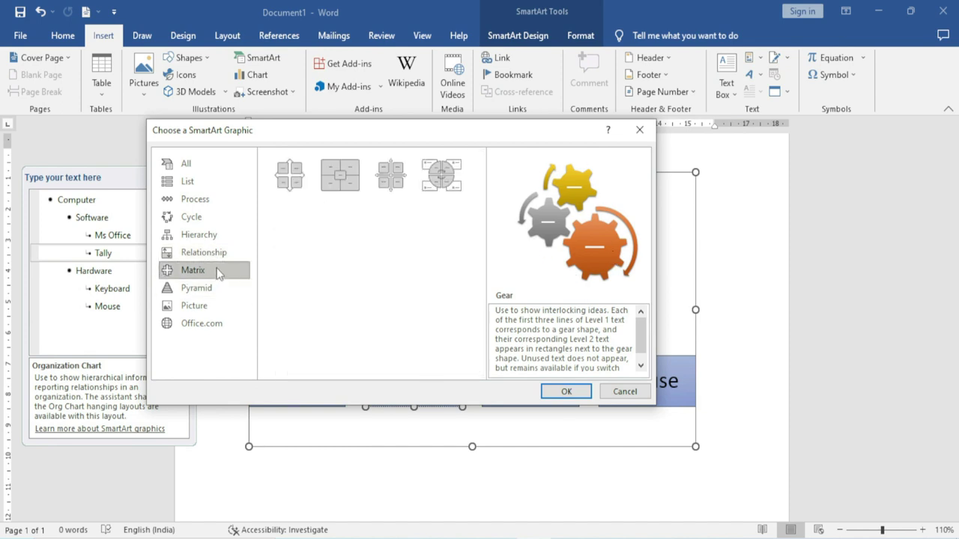
left_click(433, 185)
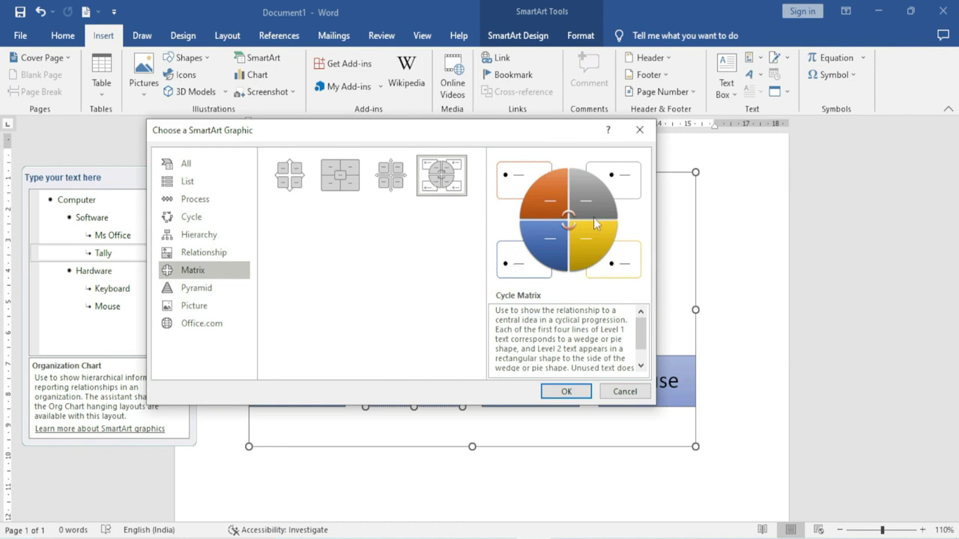
left_click(220, 294)
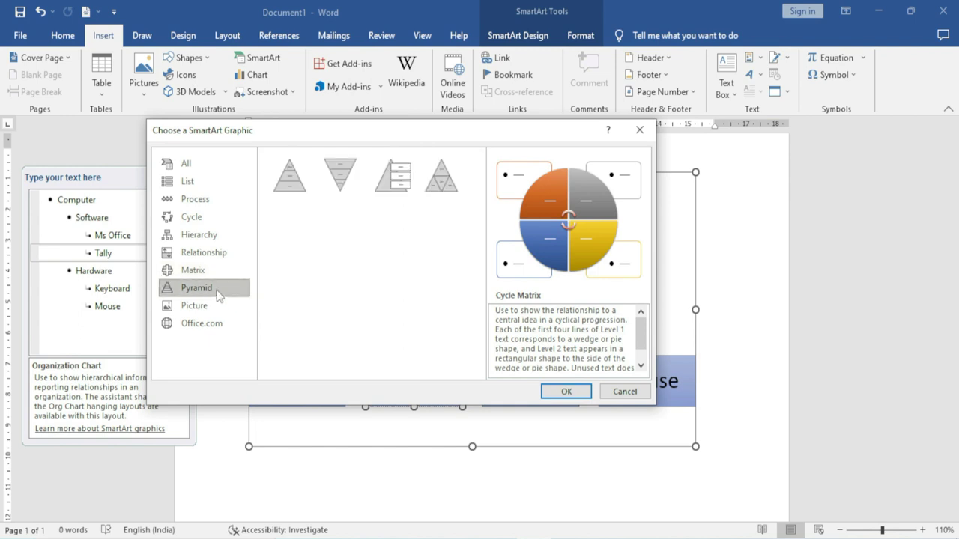
left_click(341, 181)
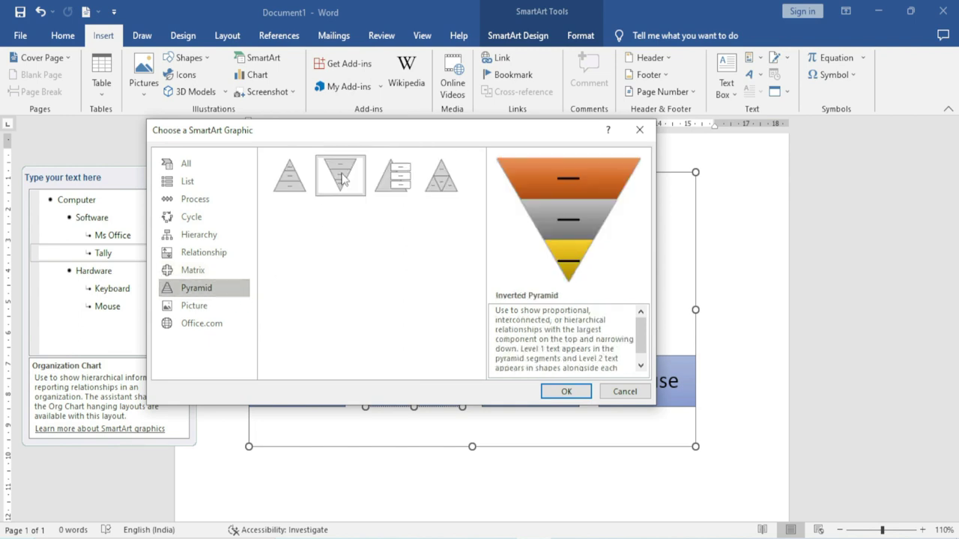
left_click(298, 188)
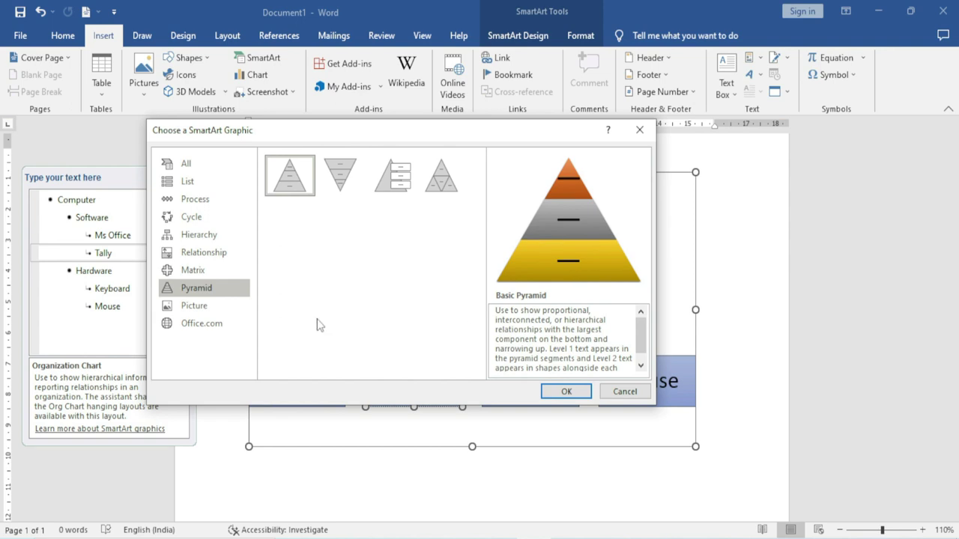
Preview the Bending Picture Caption List and Hexagon Cluster picture layouts.
left_click(203, 308)
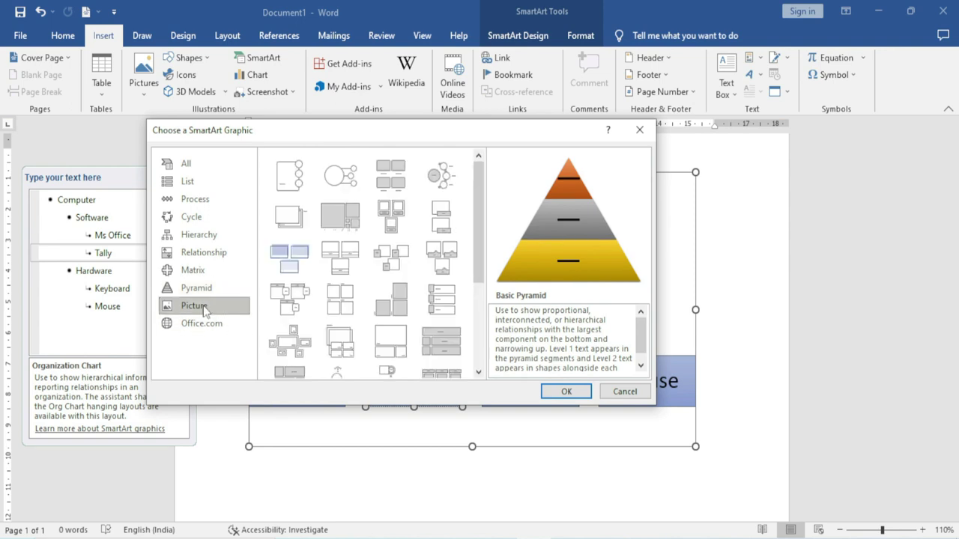
left_click(439, 248)
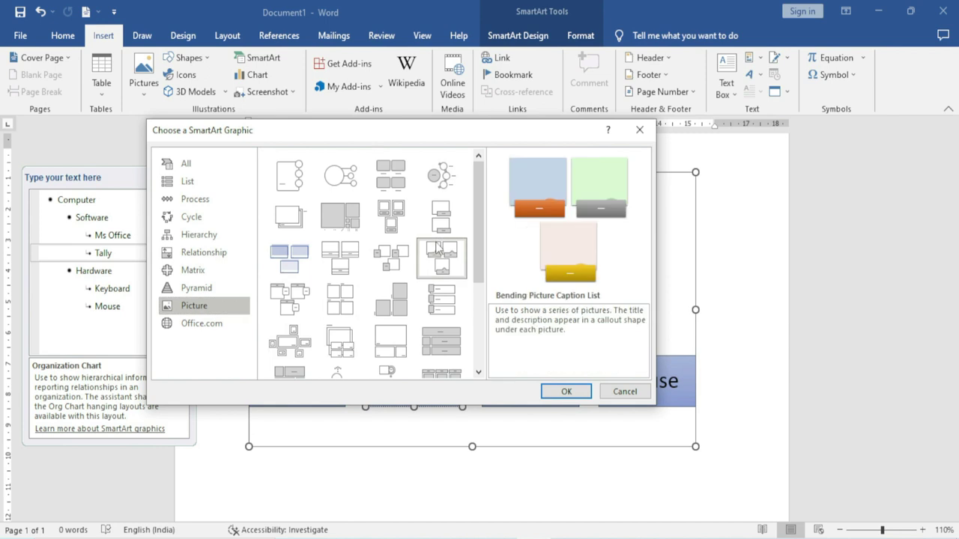
scroll(427, 262, "down", 5)
left_click(397, 277)
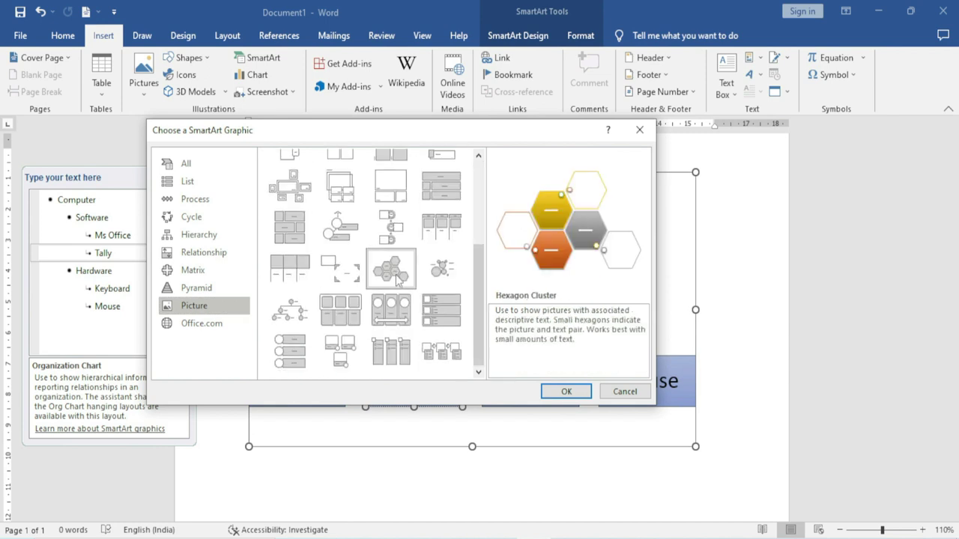
scroll(397, 279, "up", 3)
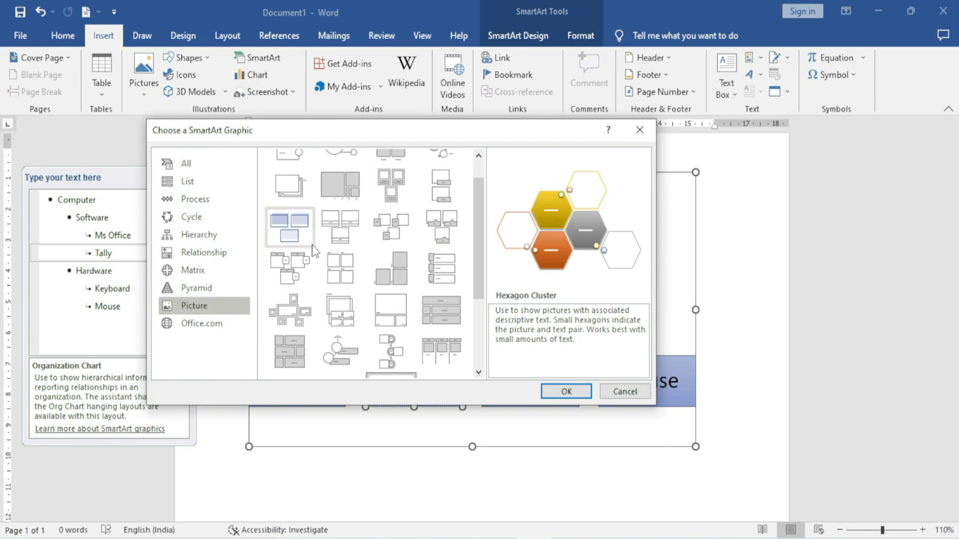
Preview the Office.com Picture Frame layout, then cancel the chooser without changes.
left_click(209, 327)
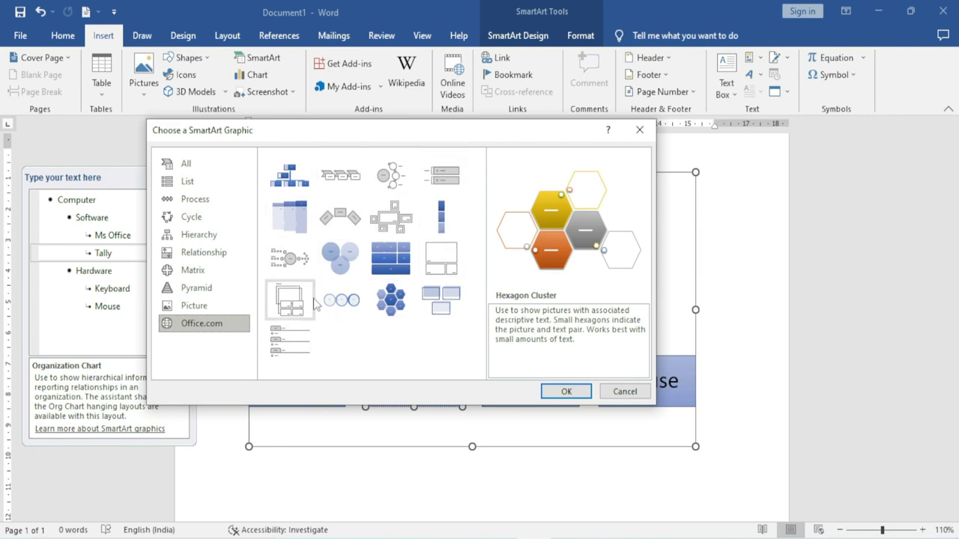
left_click(442, 258)
left_click(390, 300)
left_click(436, 301)
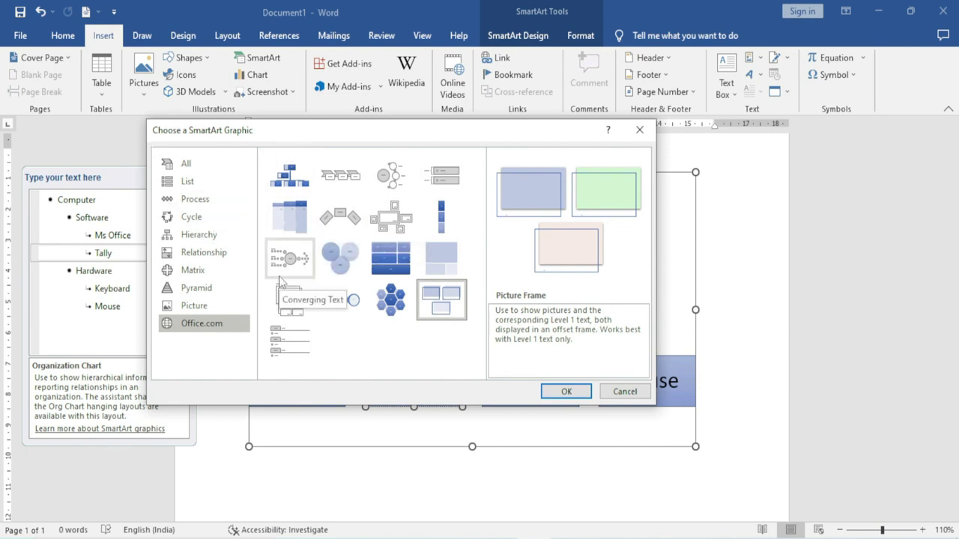
left_click(625, 391)
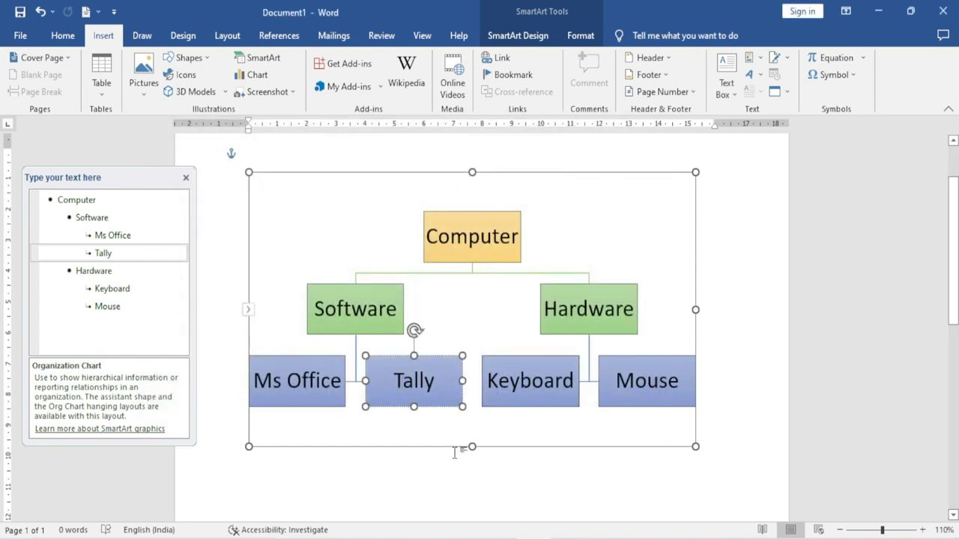
Delete the existing Computer org chart from the page.
left_click(374, 468)
key("ctrl+a")
key("Delete")
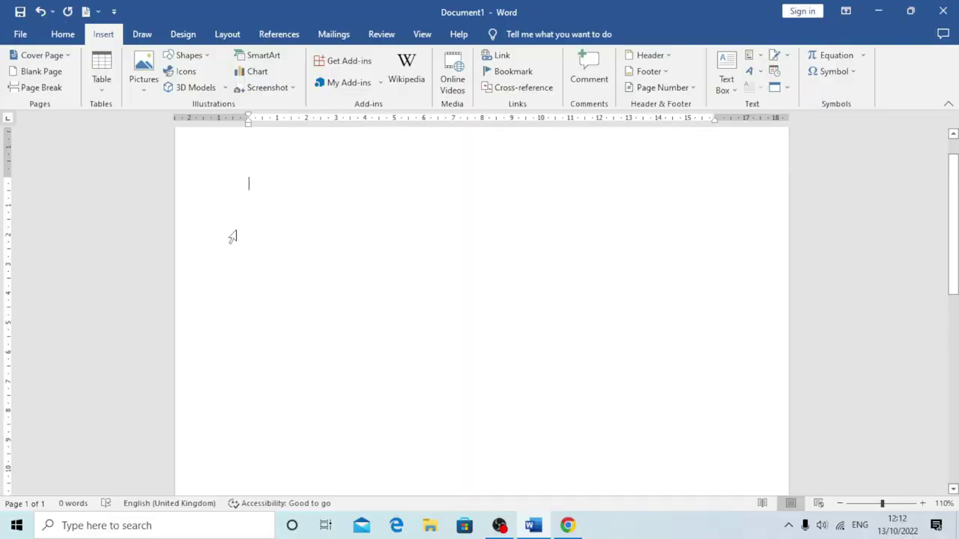
Insert a SmartArt diagram using the Hierarchy layout from the Hierarchy category.
left_click(278, 57)
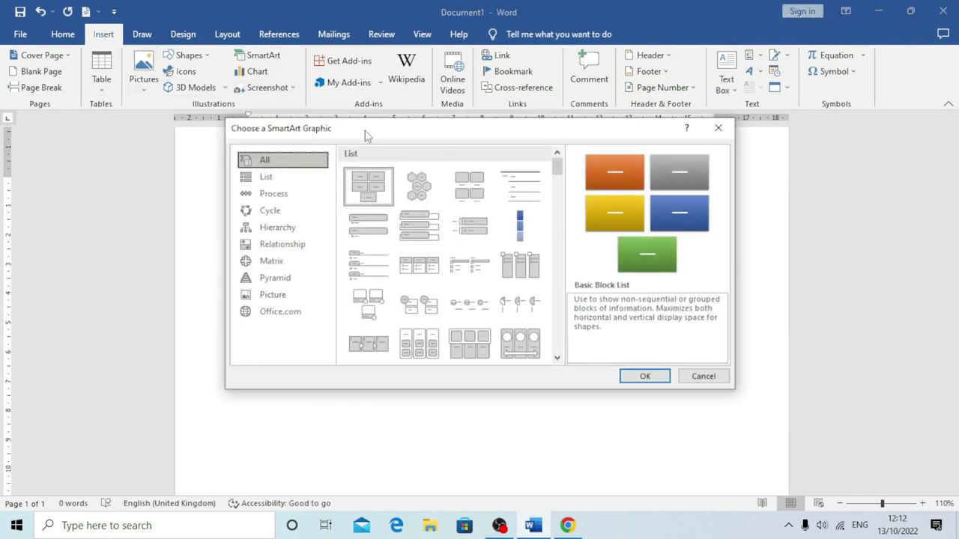
left_click_drag(367, 135, 319, 134)
left_click(248, 231)
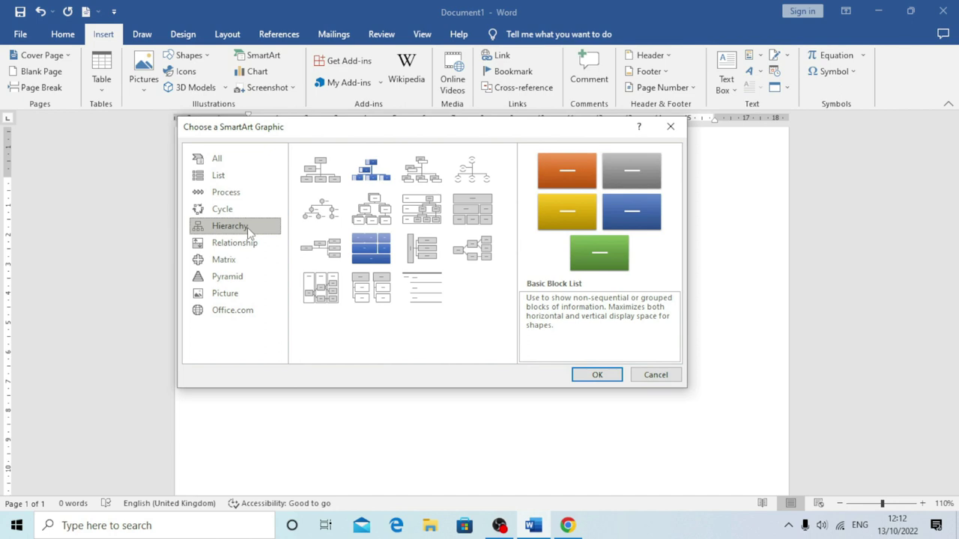
left_click(377, 217)
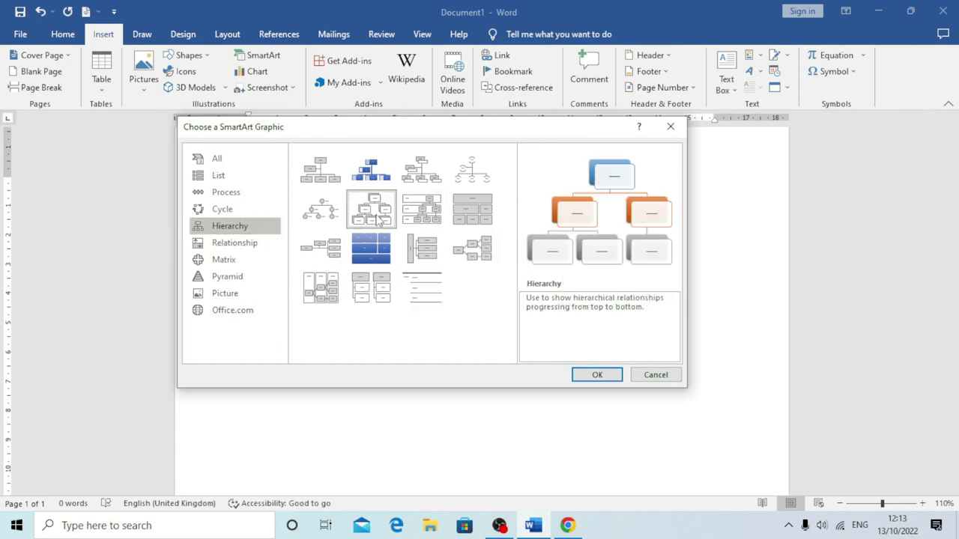
left_click(592, 375)
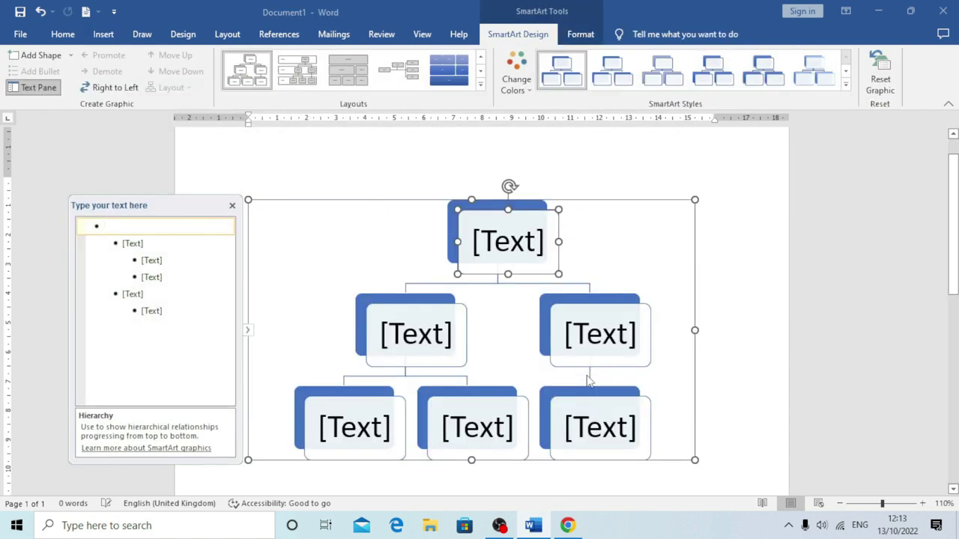
Delete the extra placeholder entries in the Text Pane outline, leaving three boxes.
scroll(456, 385, "down", 1)
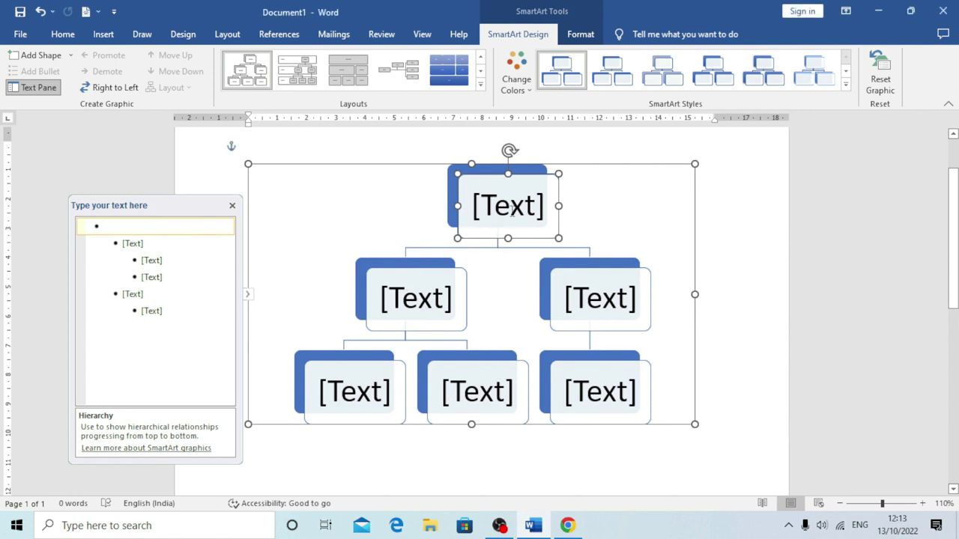
left_click(170, 313)
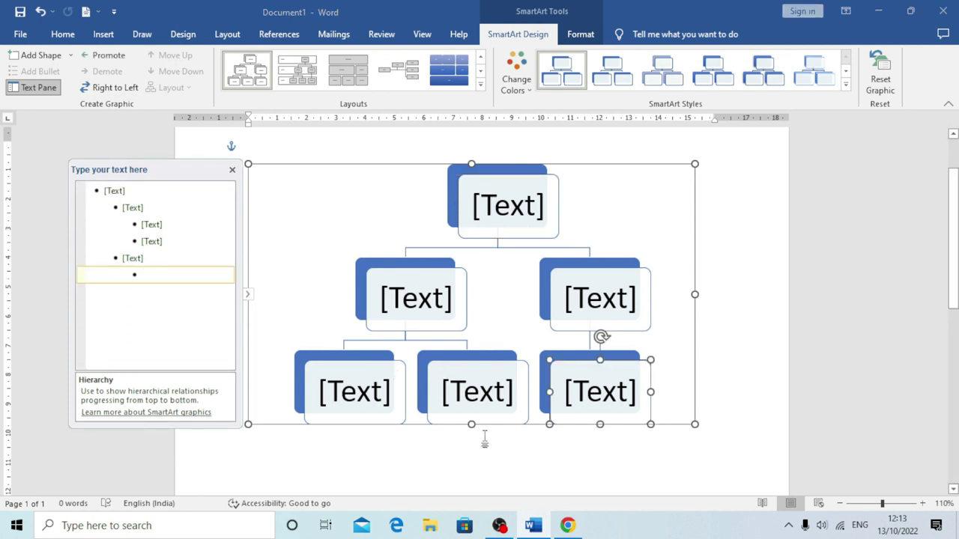
key("shift+Tab")
key("BackSpace")
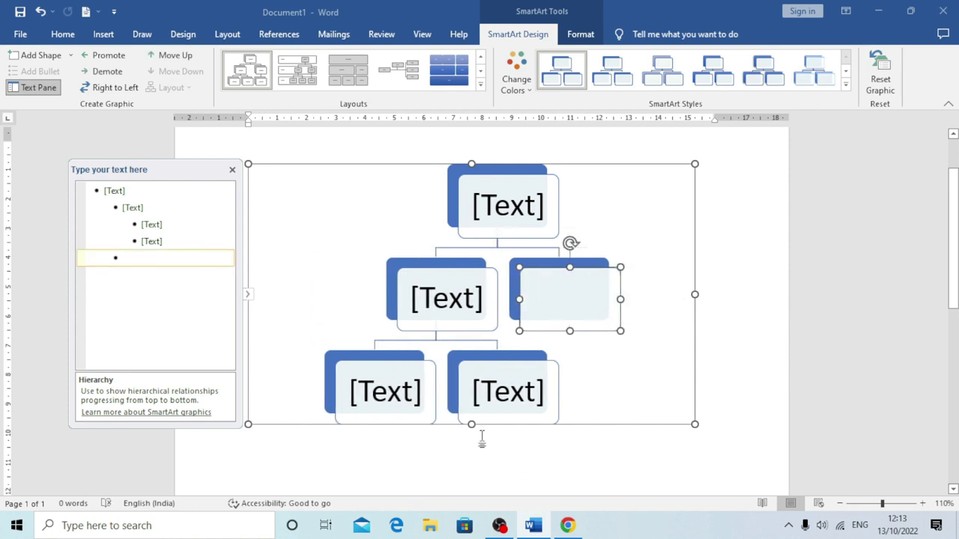
key("shift+Tab")
key("BackSpace")
key("BackSpace")
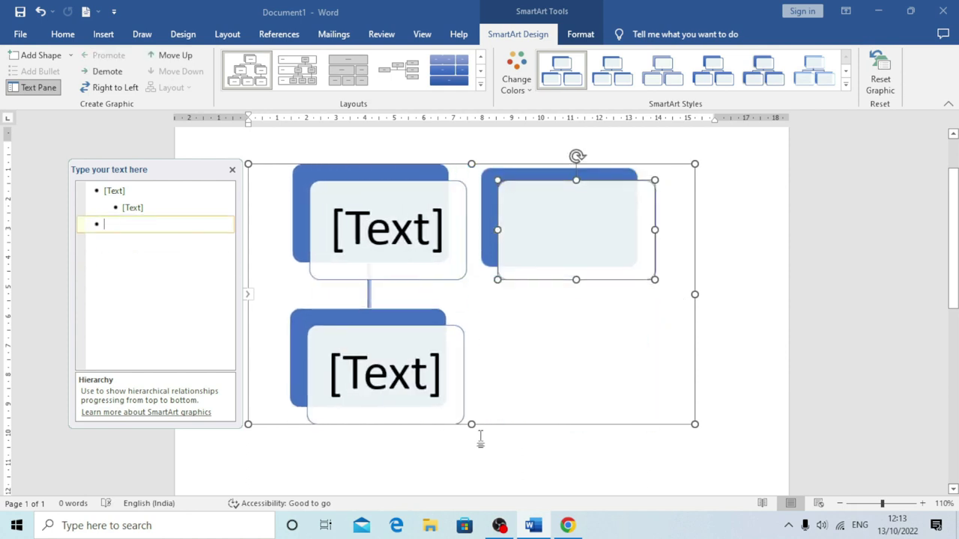
key("BackSpace")
key("BackSpace")
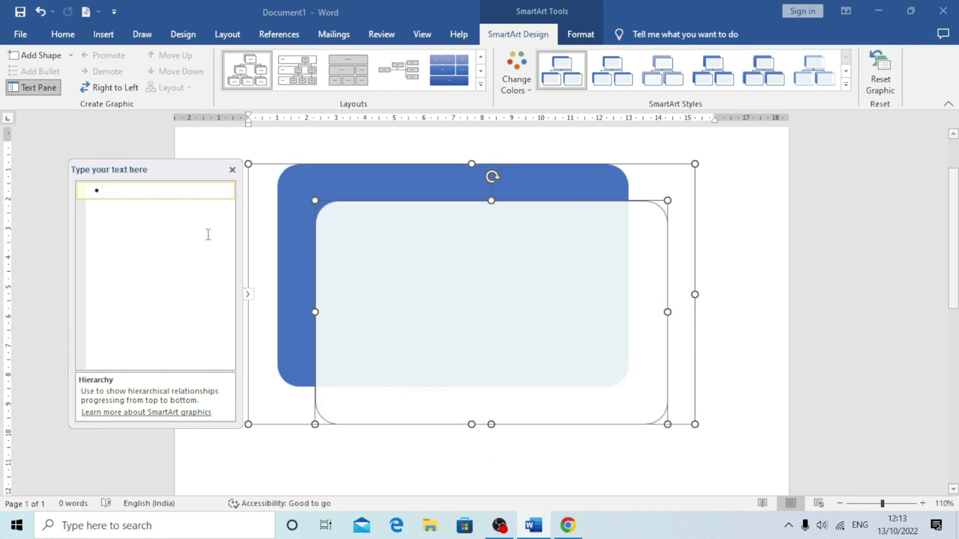
Type Computer in the top box and Hardware and Software in the two child boxes.
type("Com")
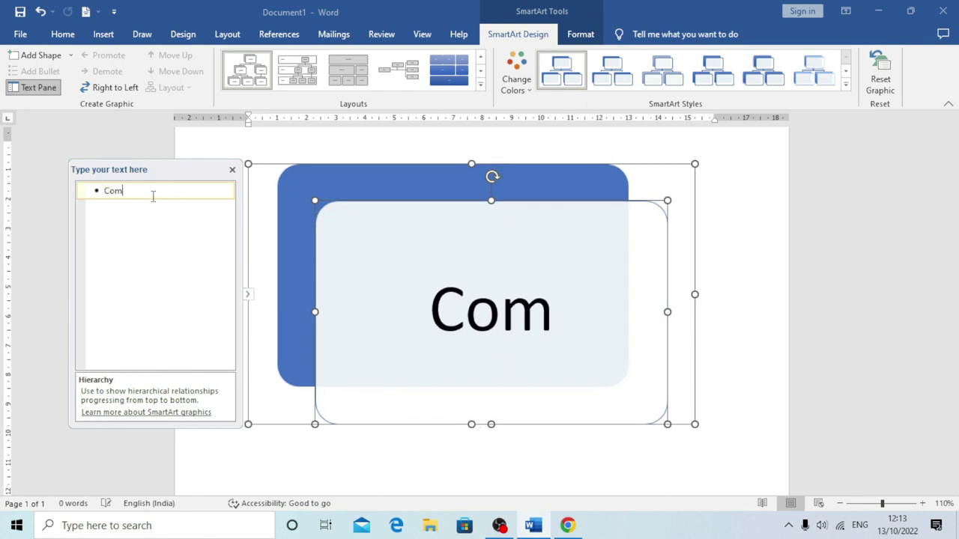
type("puter")
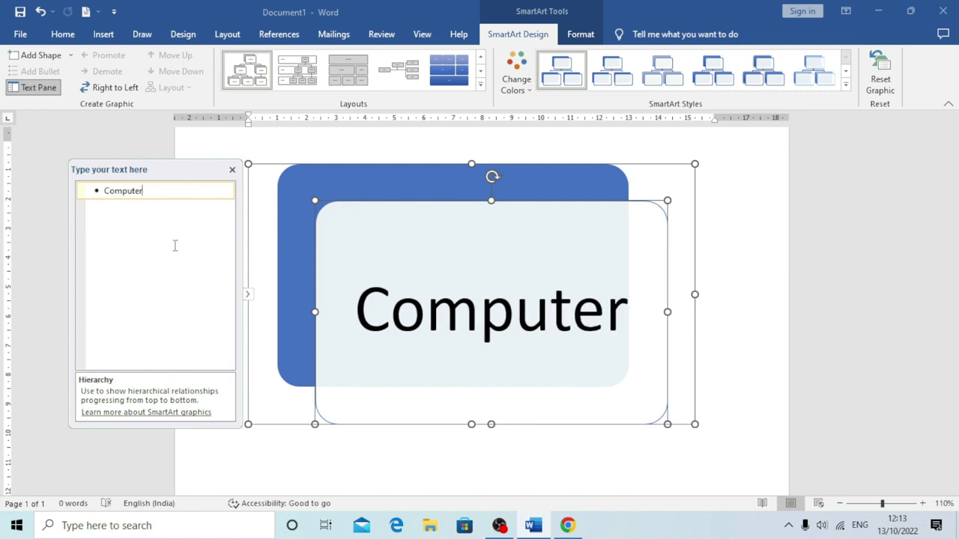
key("Return")
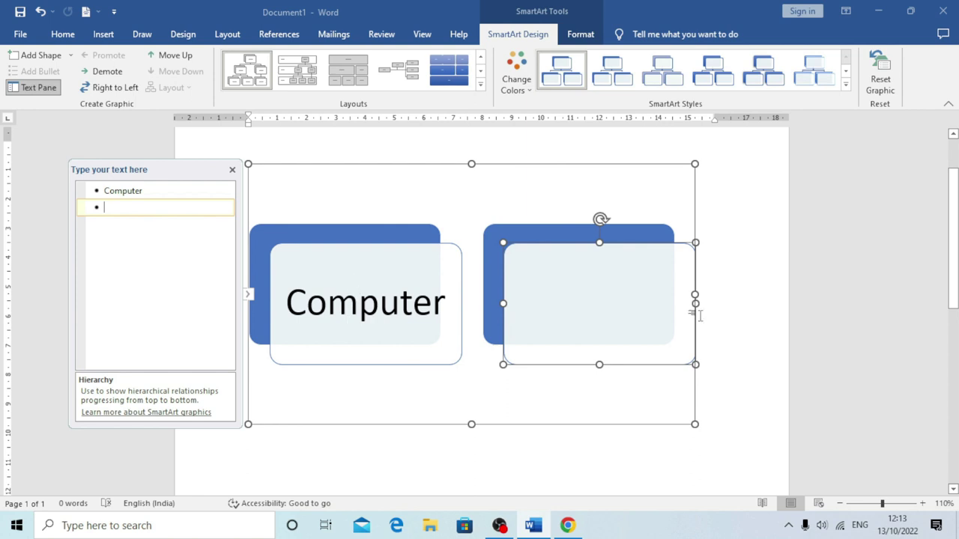
key("Tab")
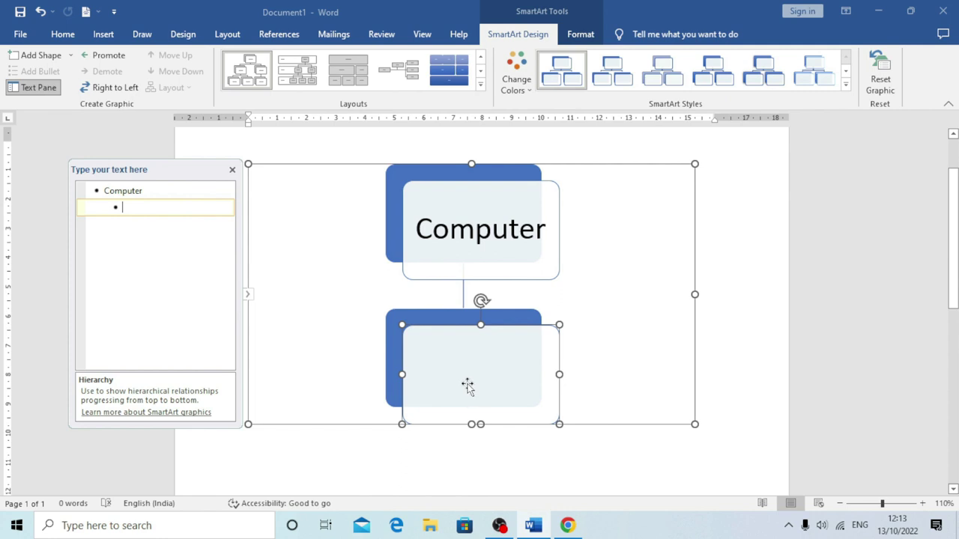
type("Hardware")
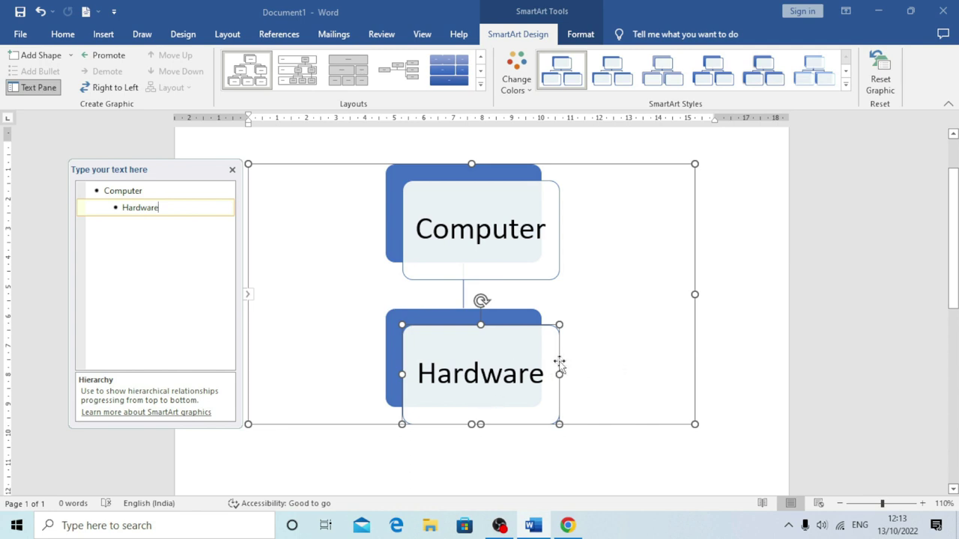
key("Return")
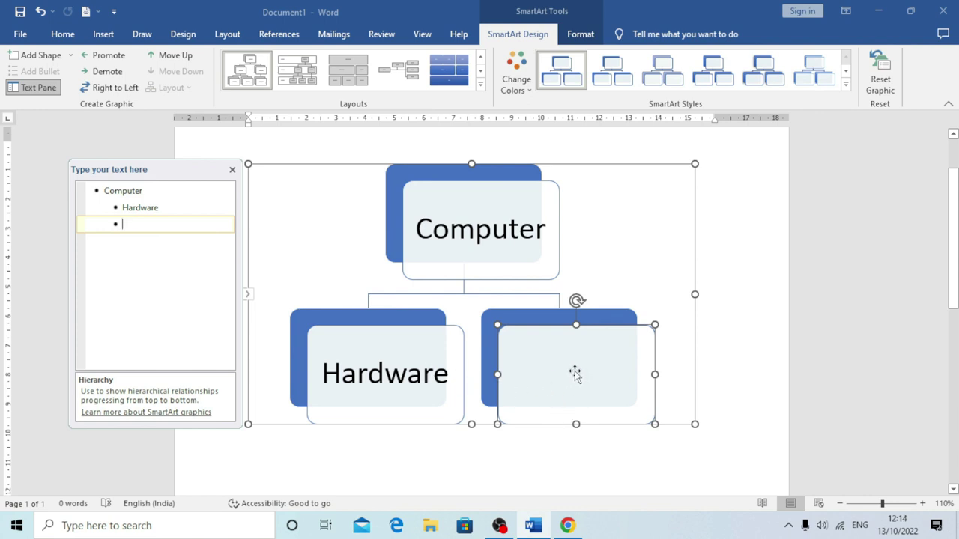
left_click(554, 373)
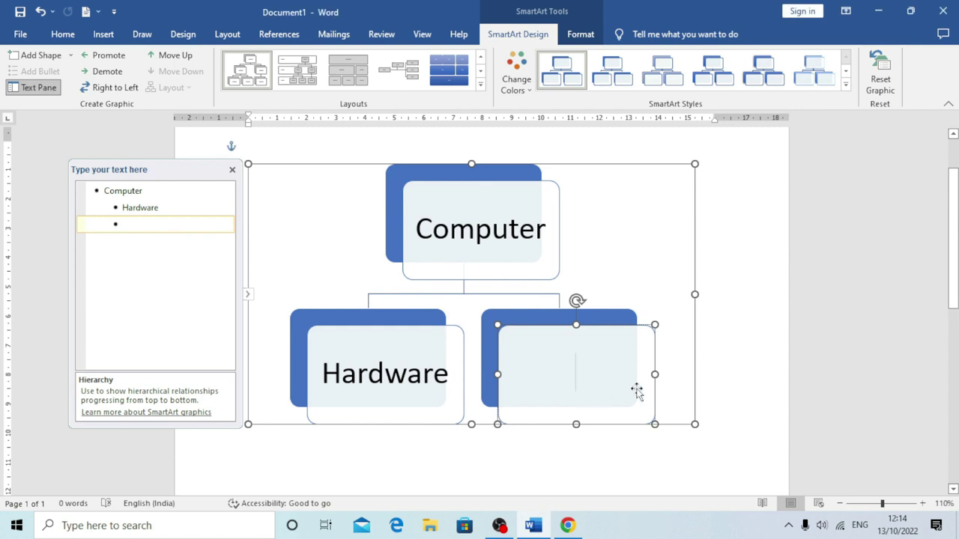
type("Software")
left_click(422, 361)
scroll(424, 364, "down", 1)
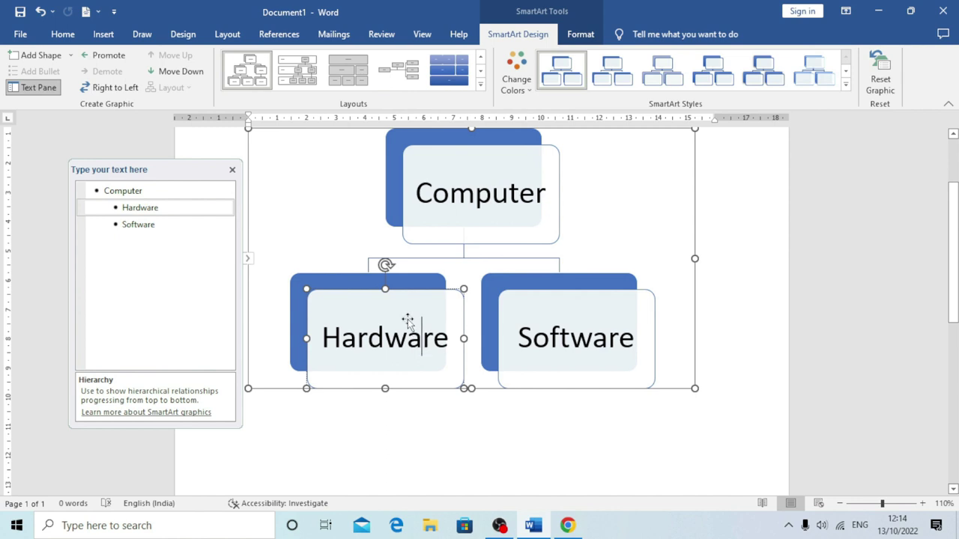
Add Keyboard and Mouse boxes under Hardware.
left_click(71, 56)
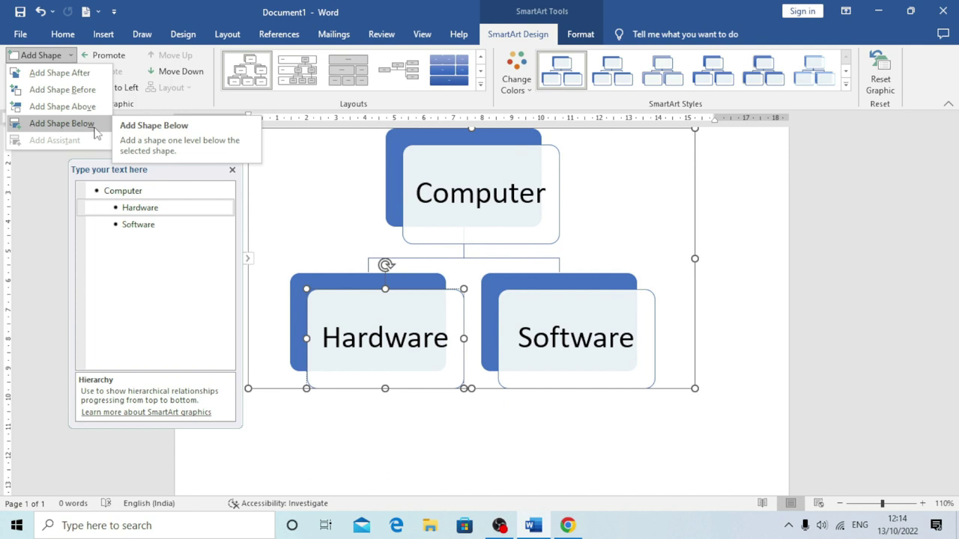
left_click(61, 124)
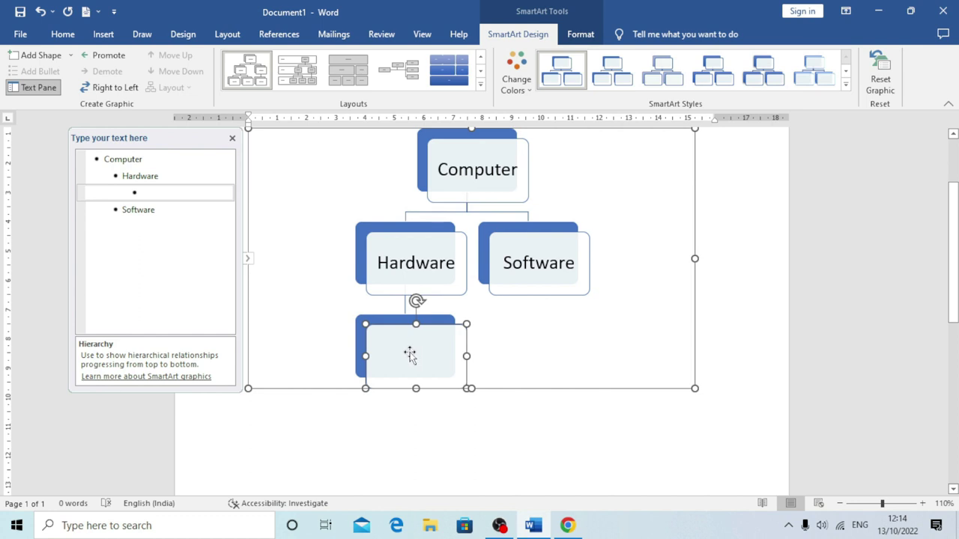
type("Keyboard")
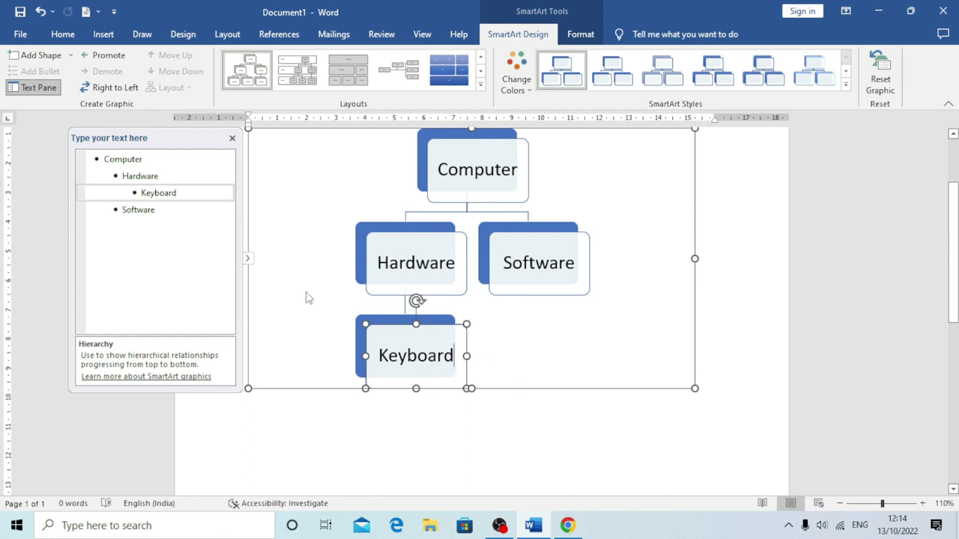
left_click(69, 55)
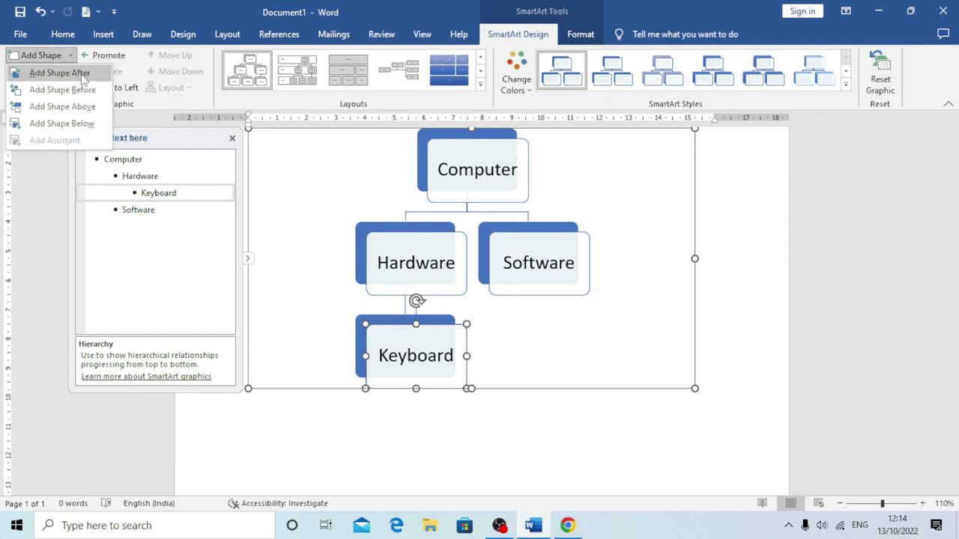
left_click(83, 73)
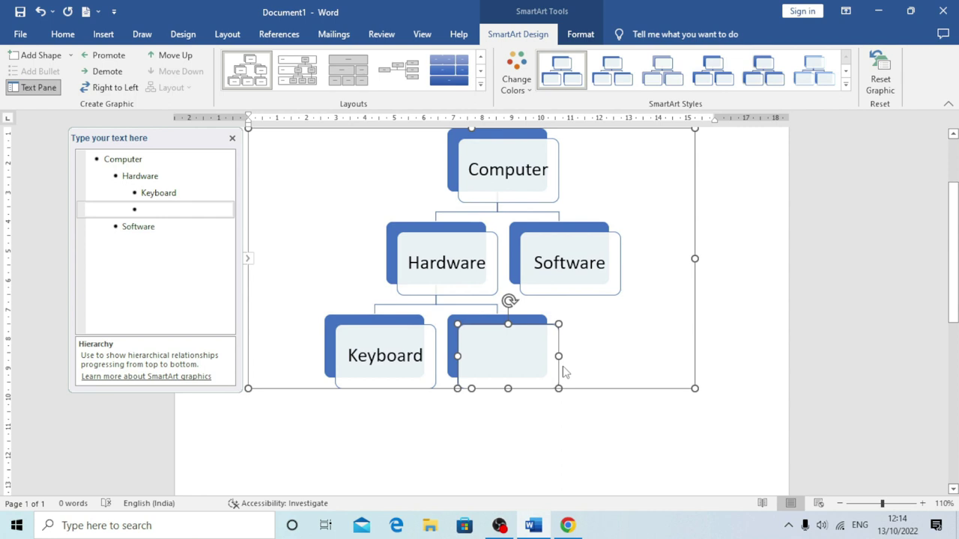
type("Mouse")
Add Ms Office and Tally boxes under Software.
left_click(572, 267)
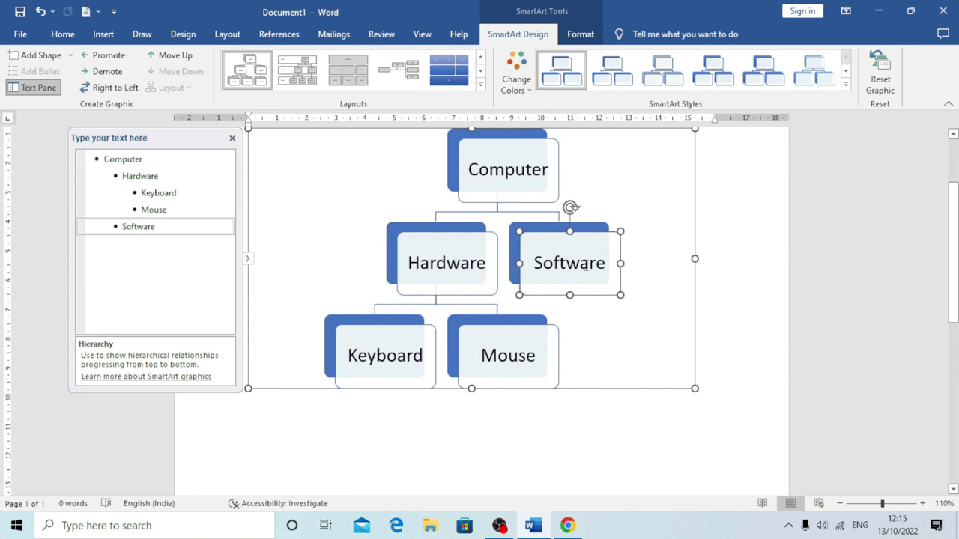
left_click(70, 55)
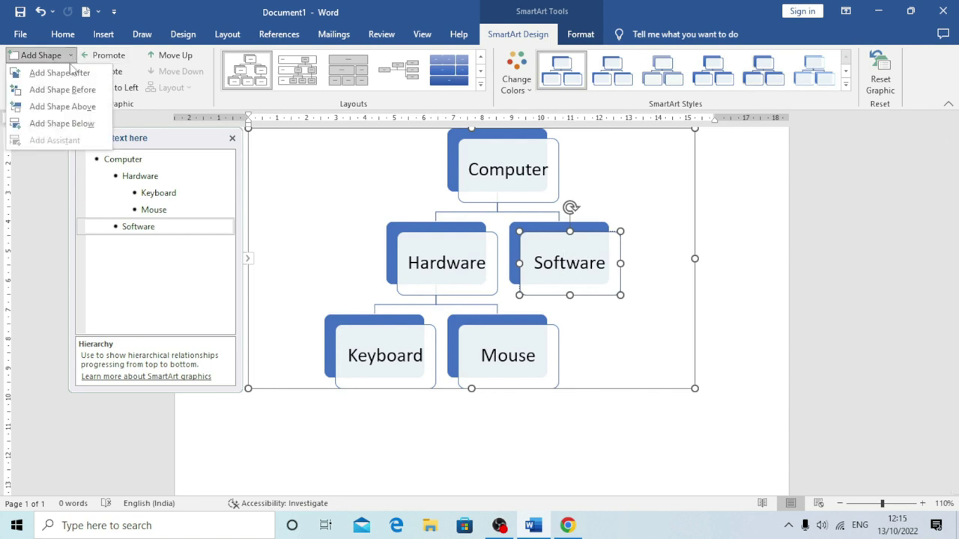
left_click(88, 129)
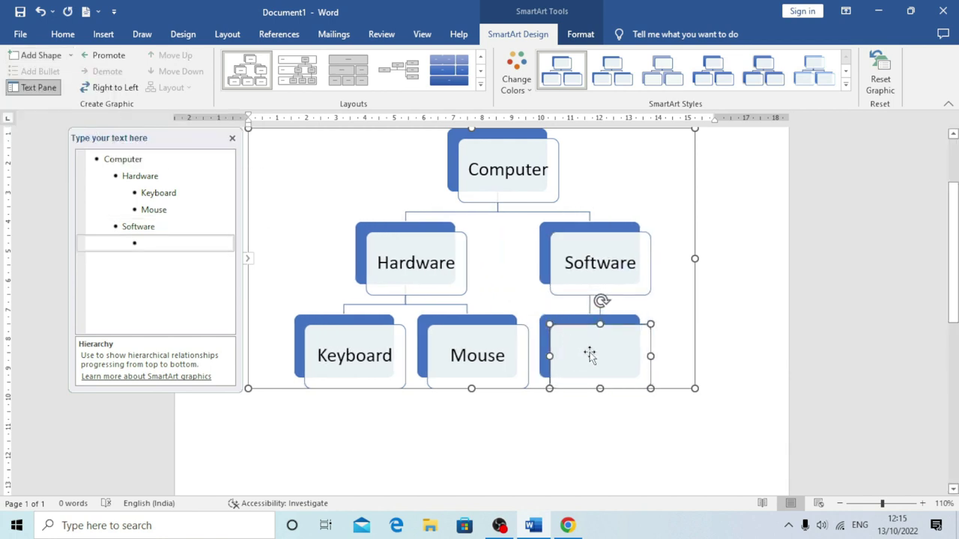
type("Ms Office")
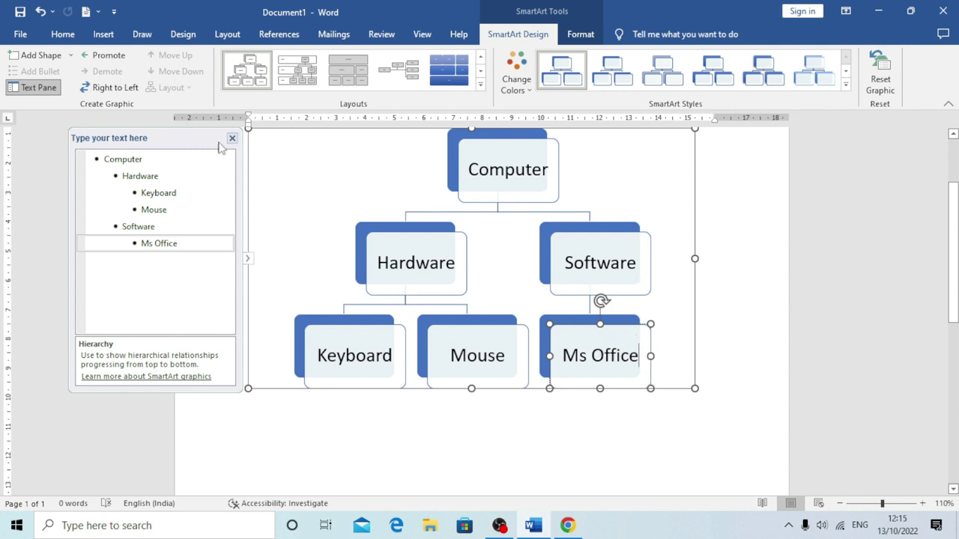
left_click(70, 54)
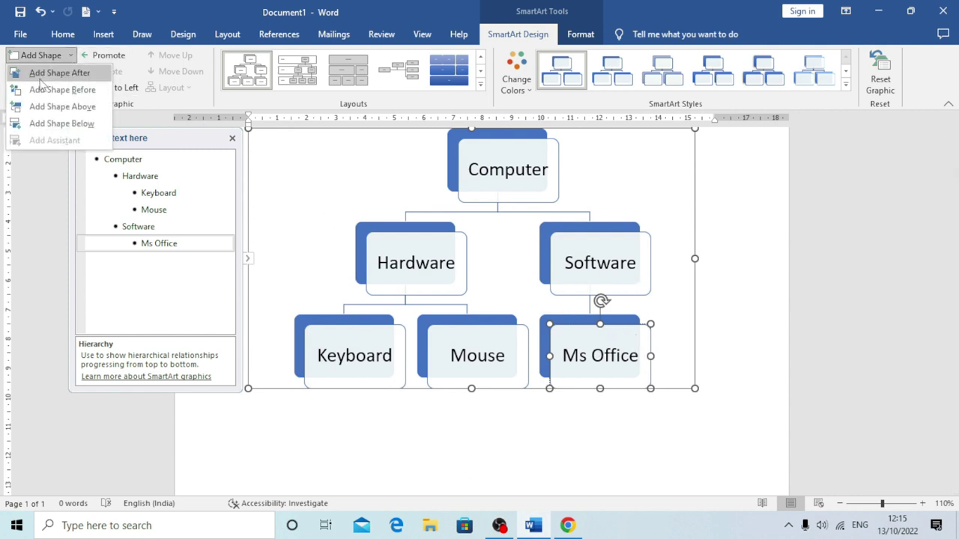
left_click(72, 75)
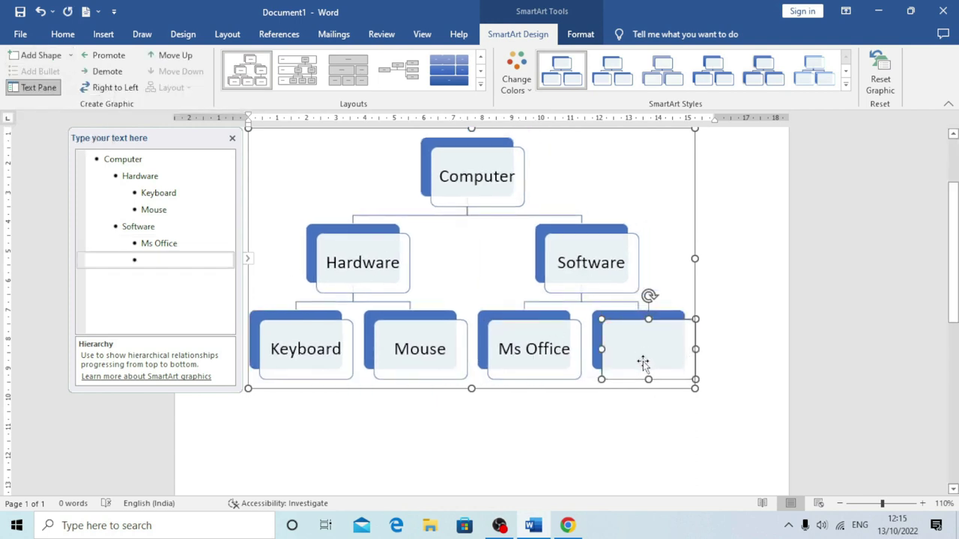
type("Tally")
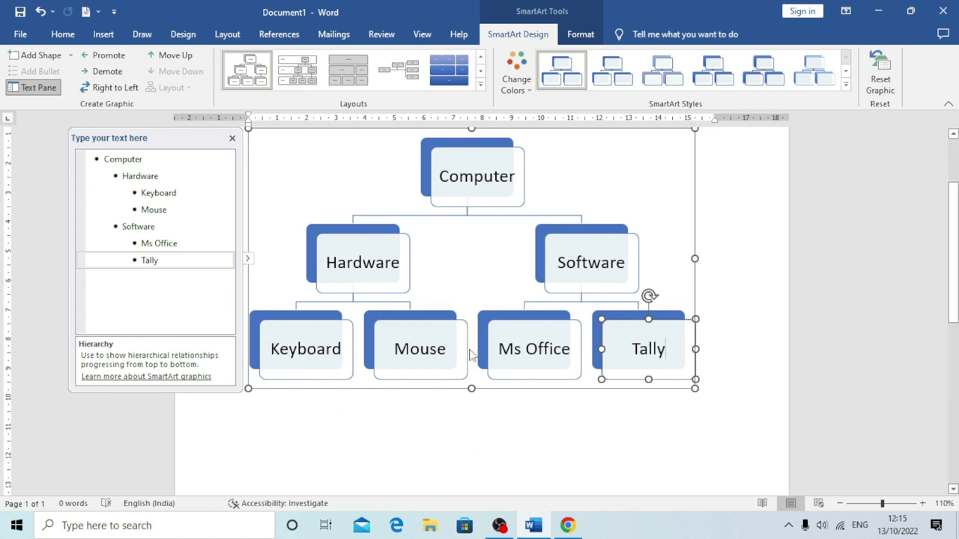
scroll(469, 355, "up", 1)
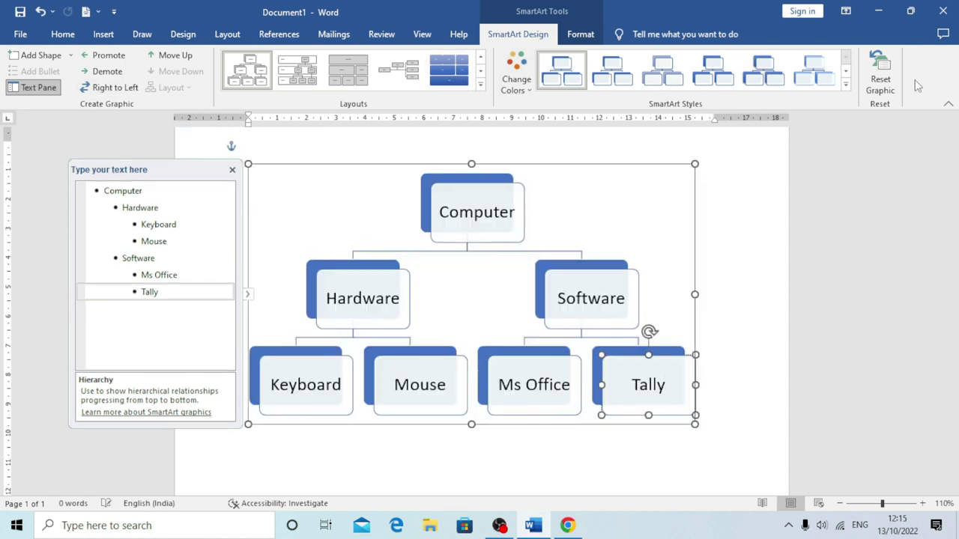
left_click(70, 55)
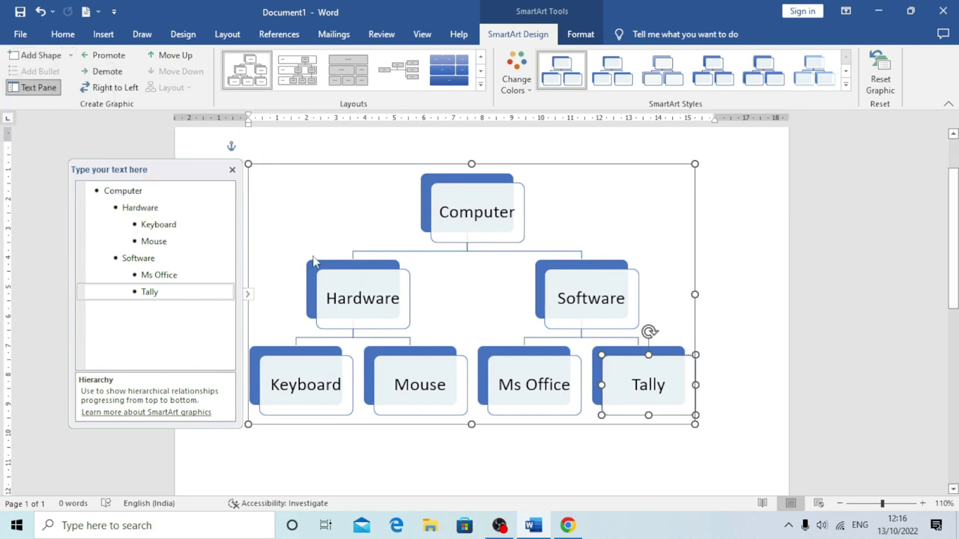
left_click(463, 215)
left_click(453, 208)
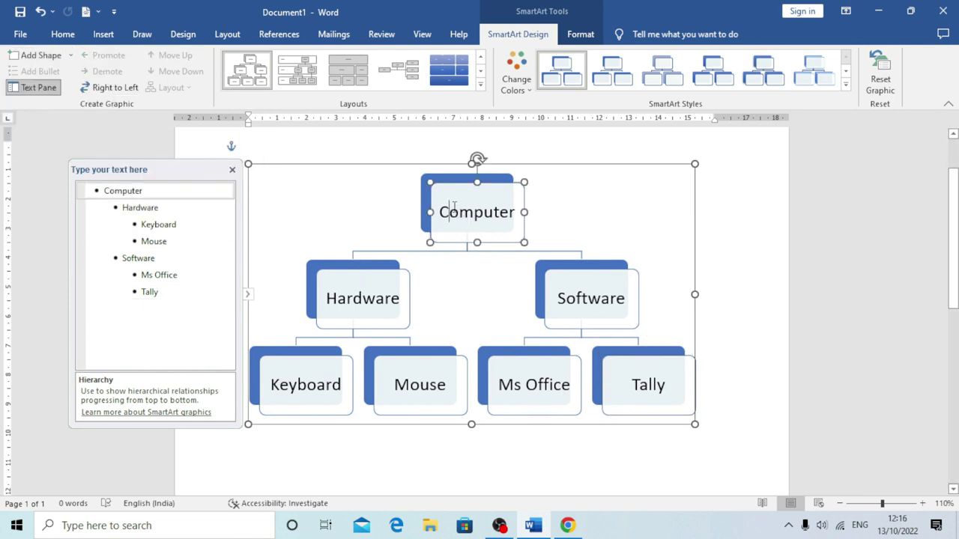
left_click(71, 56)
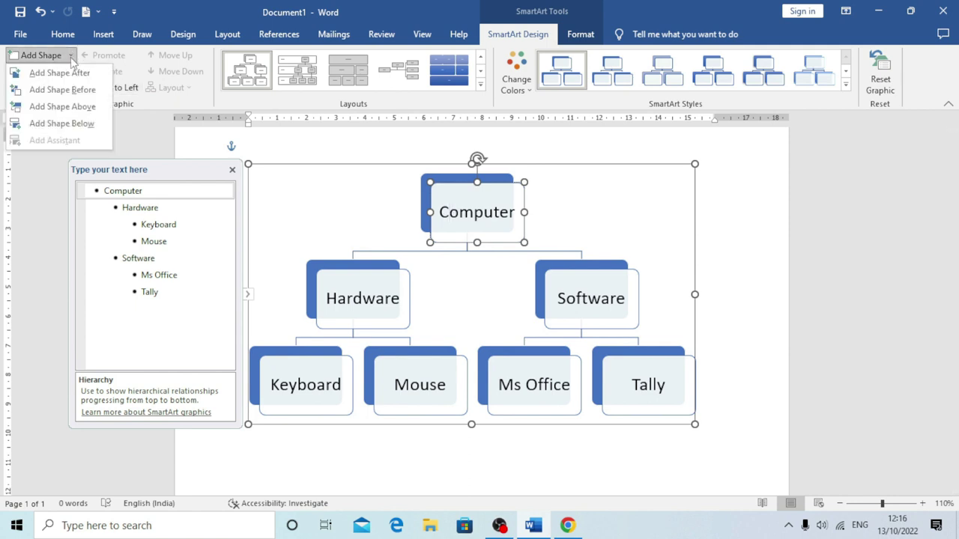
key("Escape")
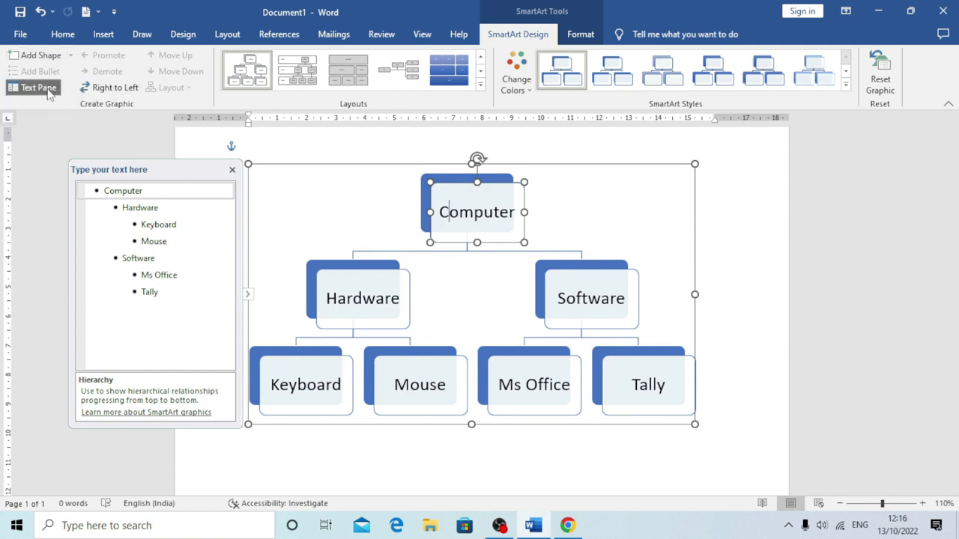
left_click(39, 90)
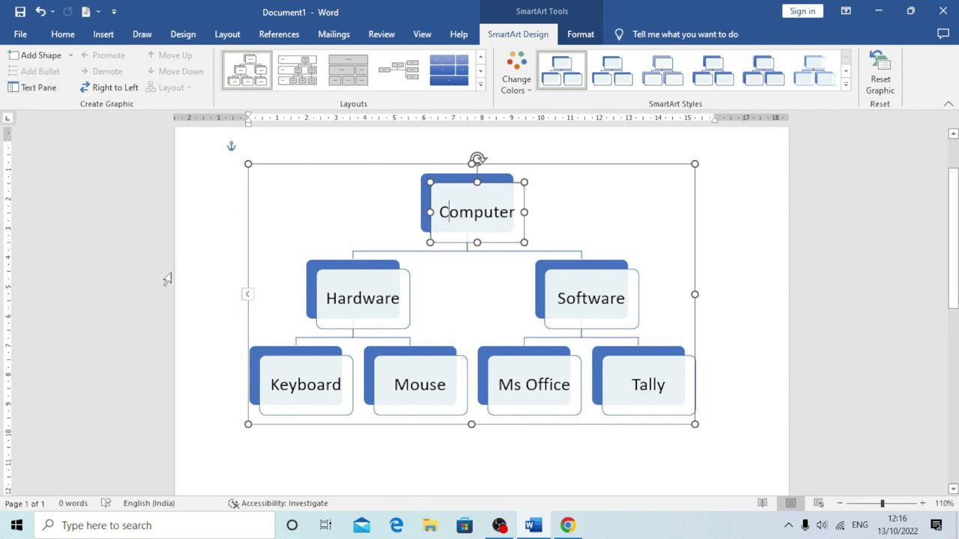
left_click(39, 89)
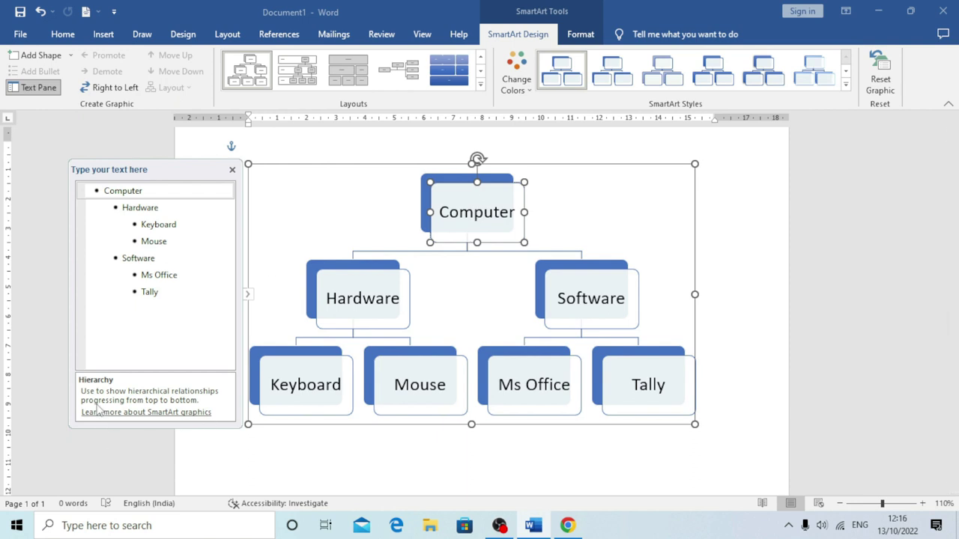
Try Promote/Demote, Right to Left and Move Down/Up on Hardware, then expand the Layouts gallery.
left_click(362, 298)
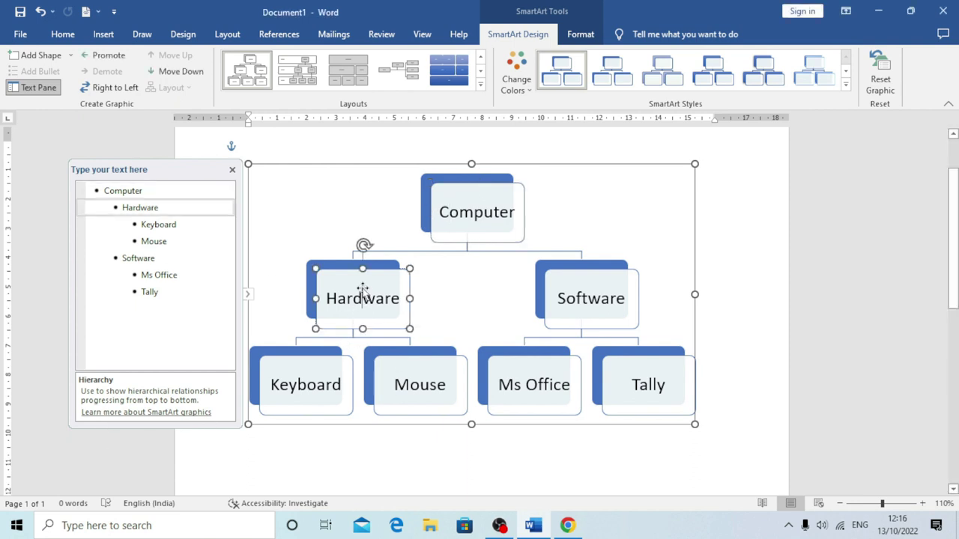
left_click(107, 57)
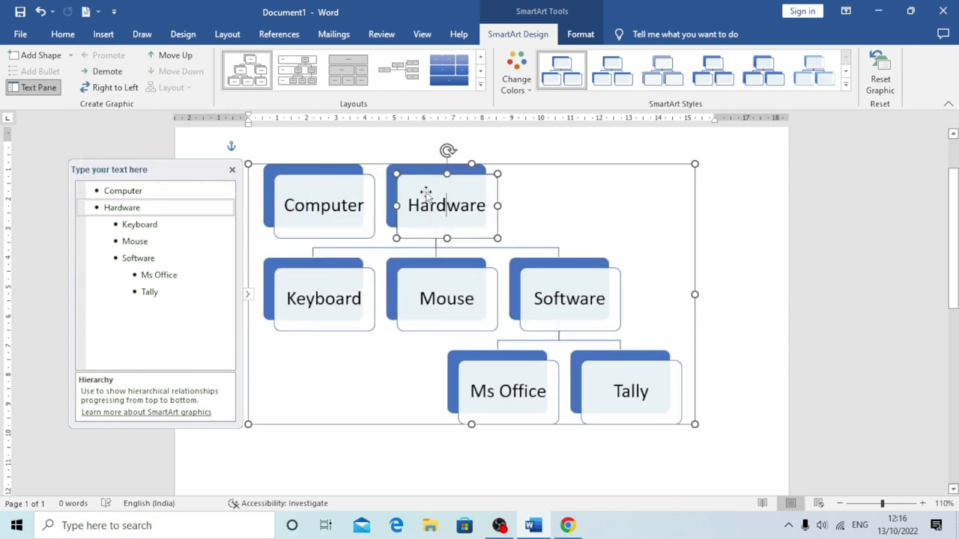
left_click(105, 72)
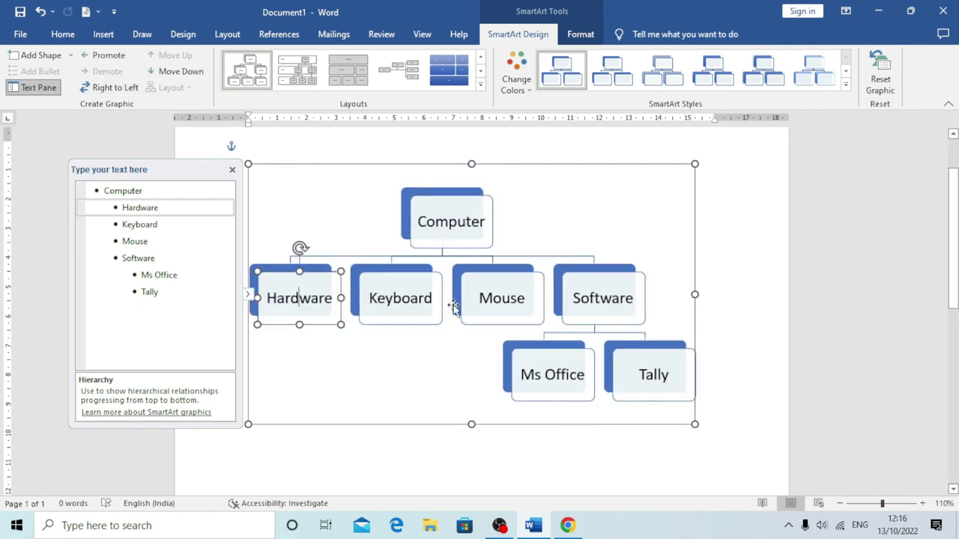
left_click(109, 89)
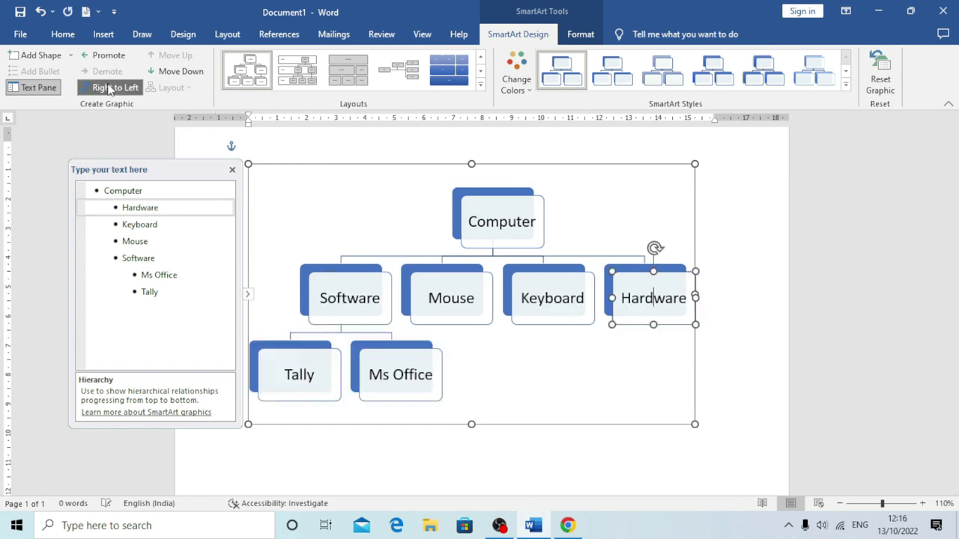
left_click(110, 90)
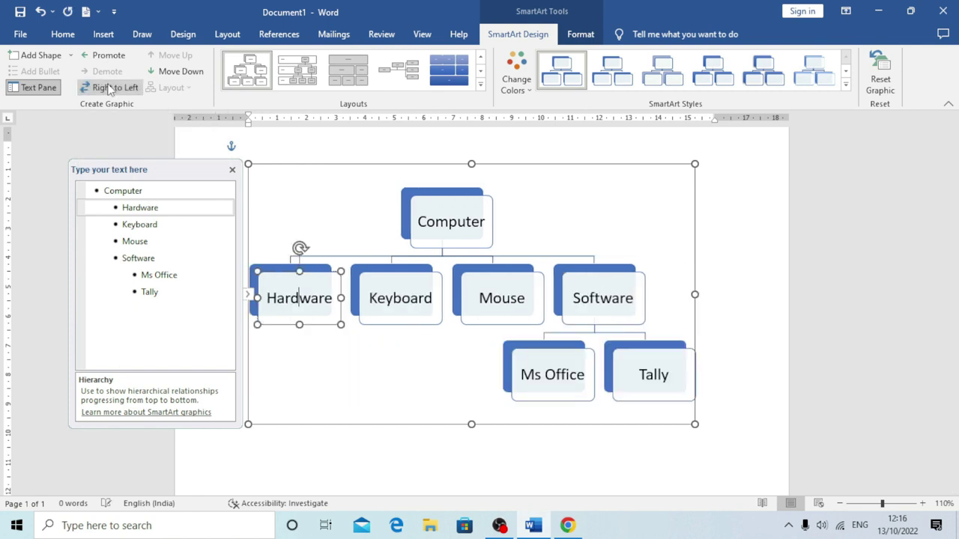
left_click(182, 73)
left_click(180, 56)
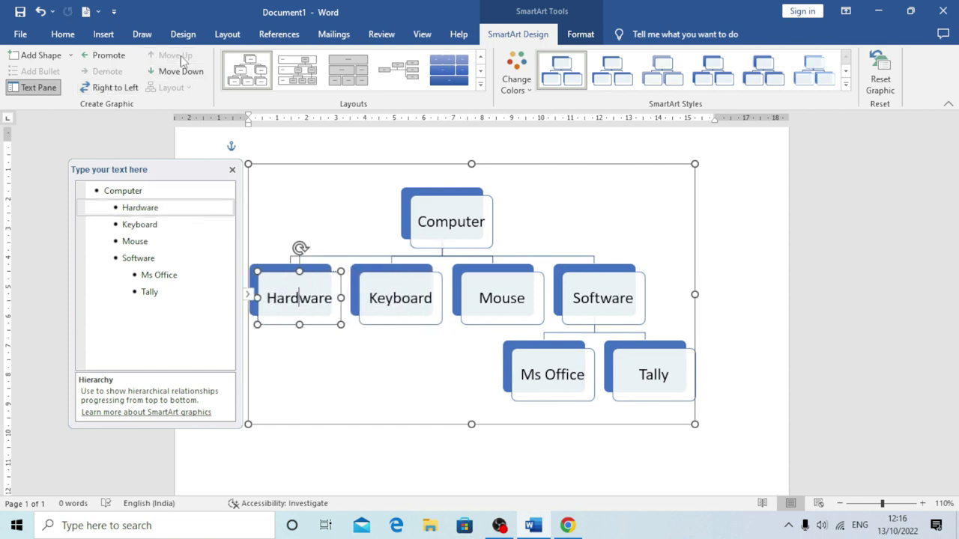
left_click(480, 84)
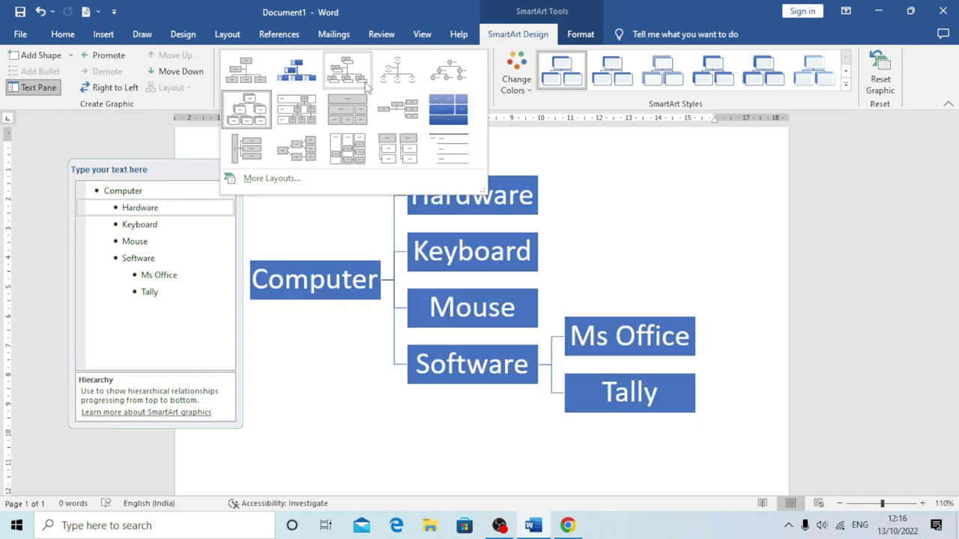
Apply the Labeled Hierarchy layout, orange Accent 2 colours and a 3-D block SmartArt style.
left_click(296, 124)
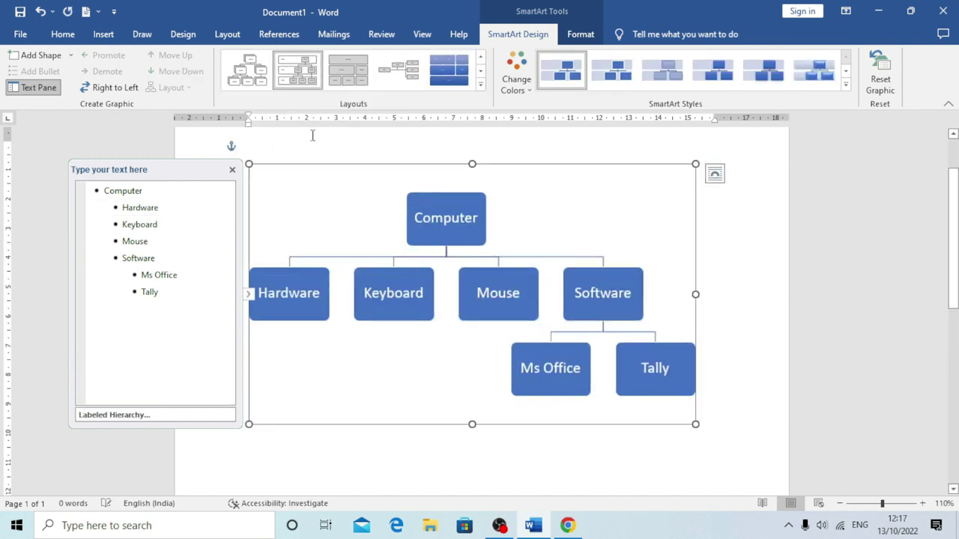
left_click(531, 89)
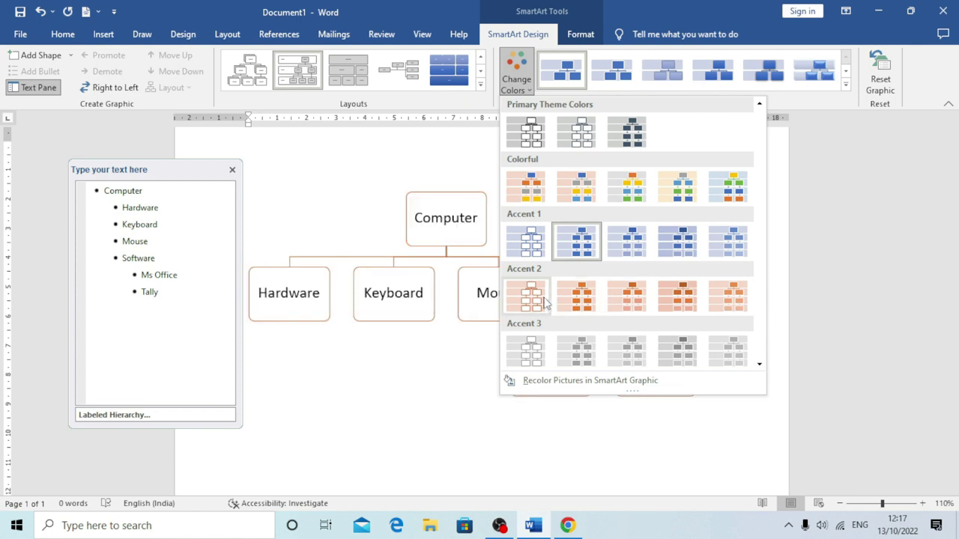
left_click(586, 302)
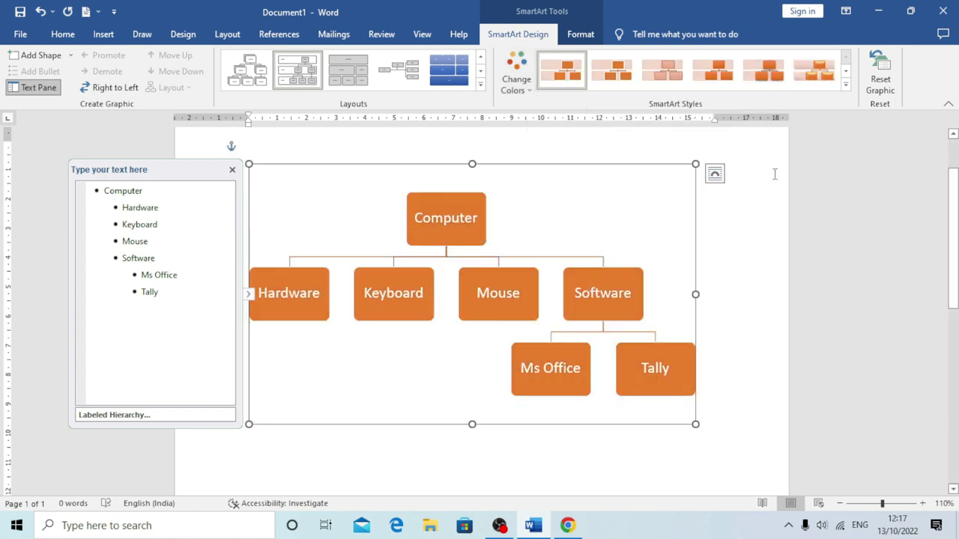
left_click(846, 86)
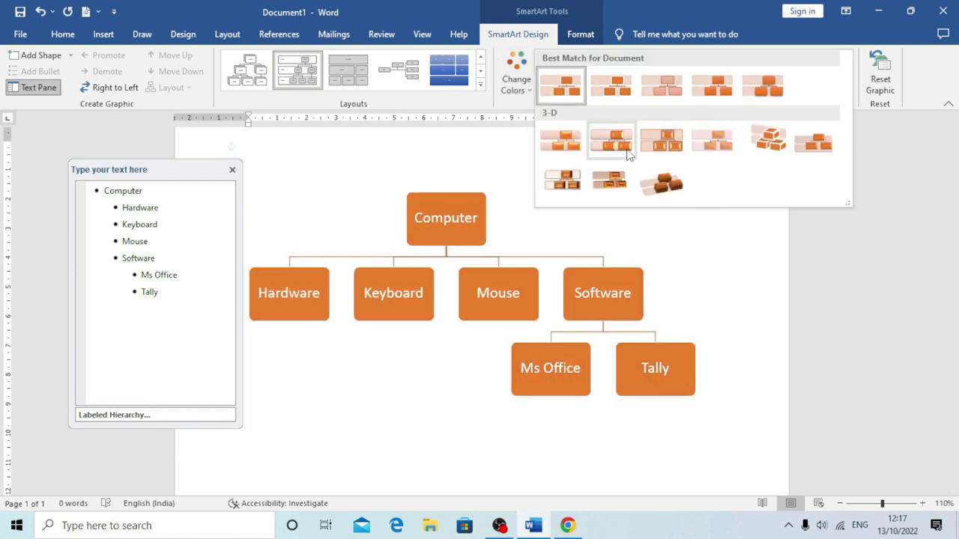
left_click(675, 182)
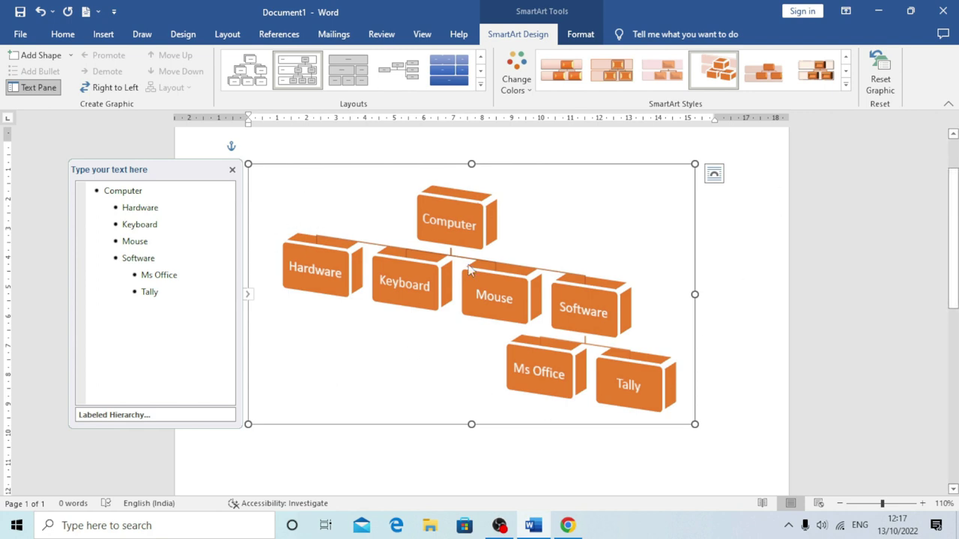
left_click(583, 36)
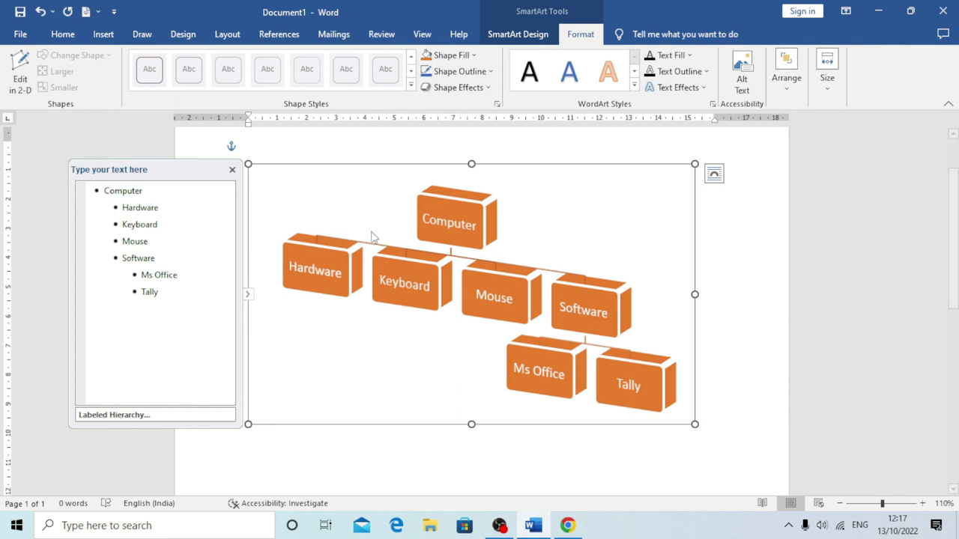
Change the Computer block's shape to a 3D trapezoid, after briefly trying a flat rectangle.
left_click(450, 210)
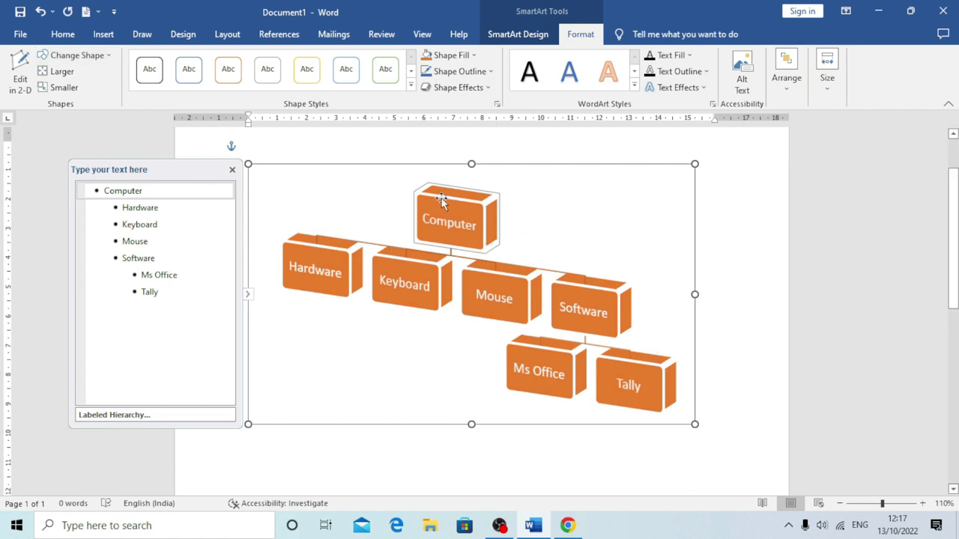
left_click(111, 56)
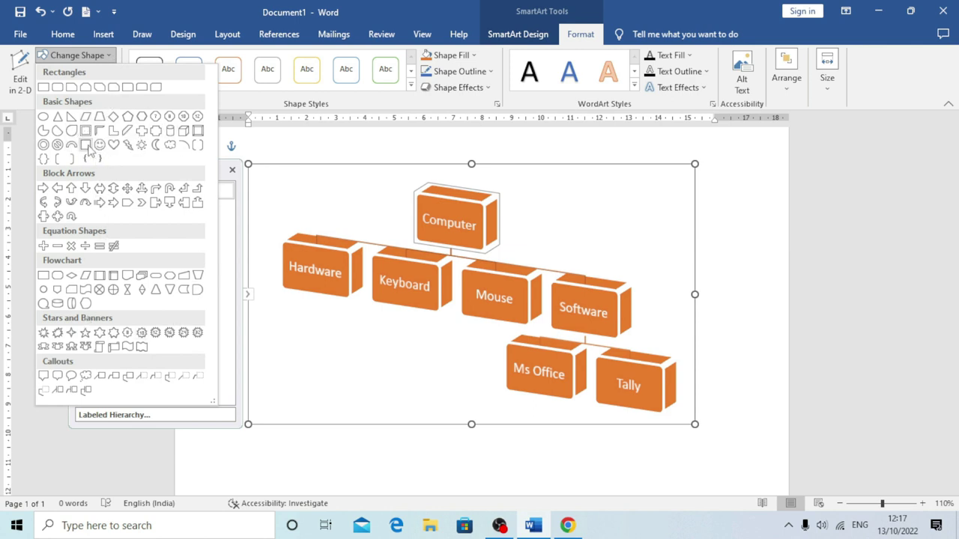
left_click(87, 146)
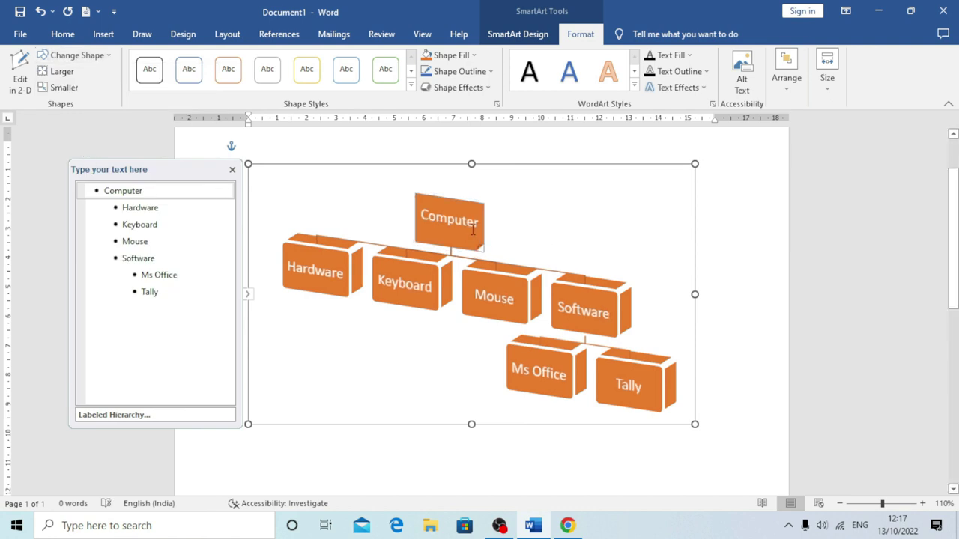
left_click(73, 55)
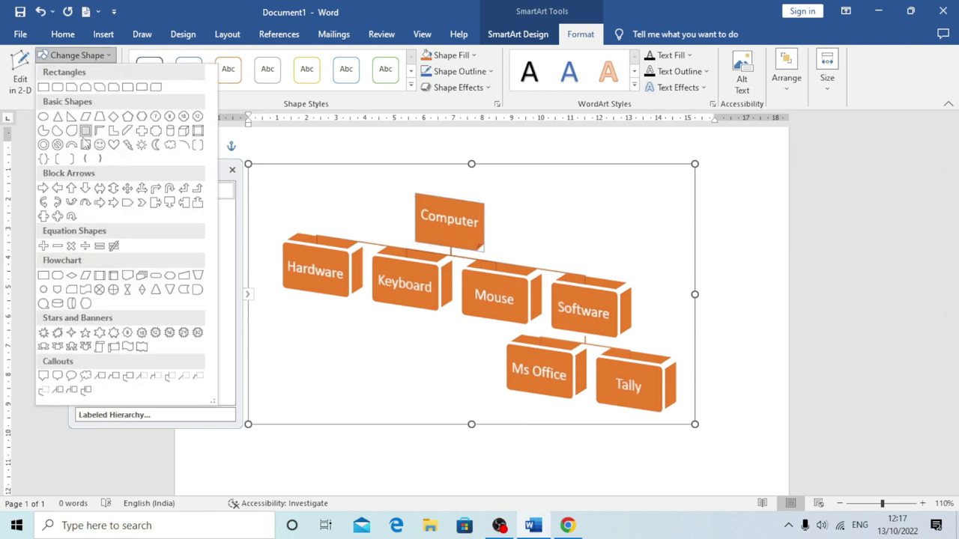
left_click(99, 117)
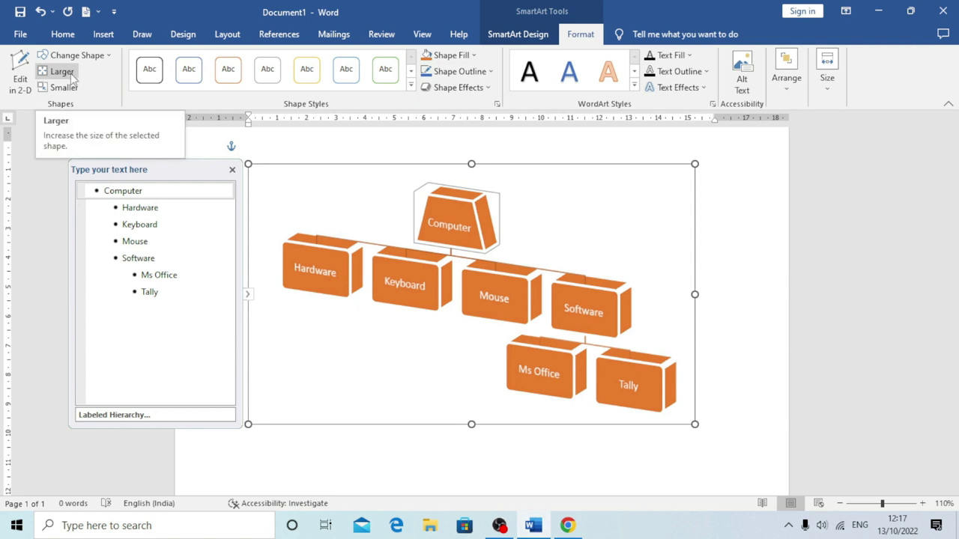
Enlarge the Computer block, shrink it back down, and browse shape styles without applying one.
left_click(68, 75)
left_click(69, 75)
left_click(69, 75)
left_click(69, 74)
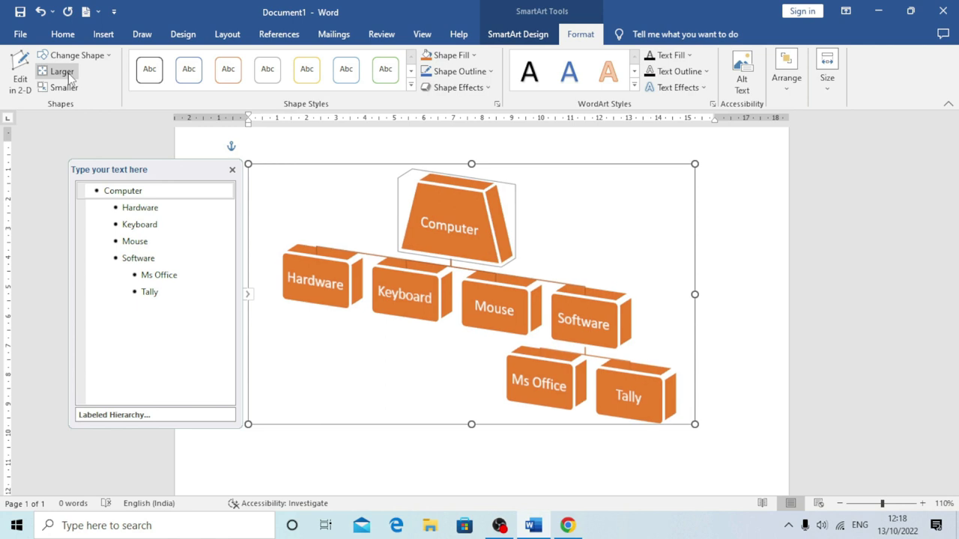
left_click(69, 90)
left_click(70, 90)
left_click(69, 90)
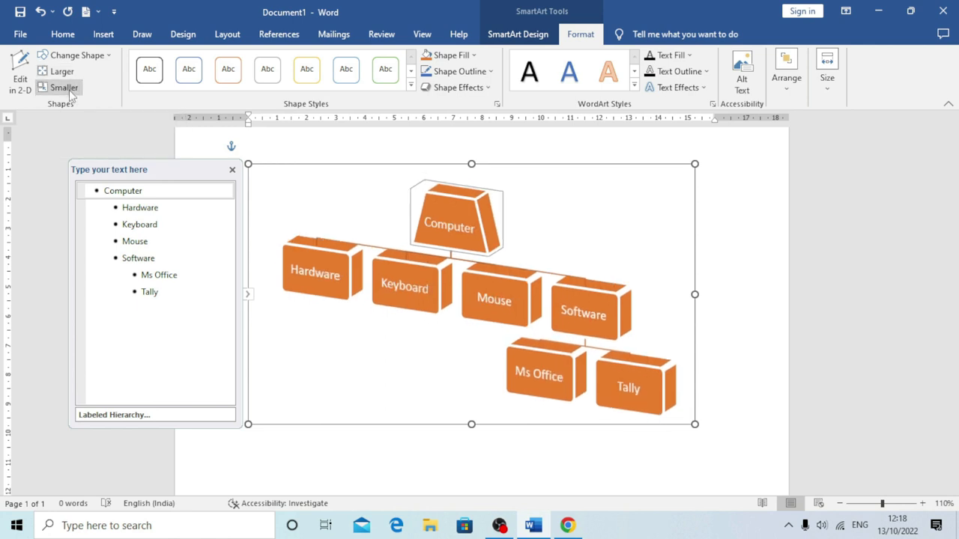
left_click(410, 84)
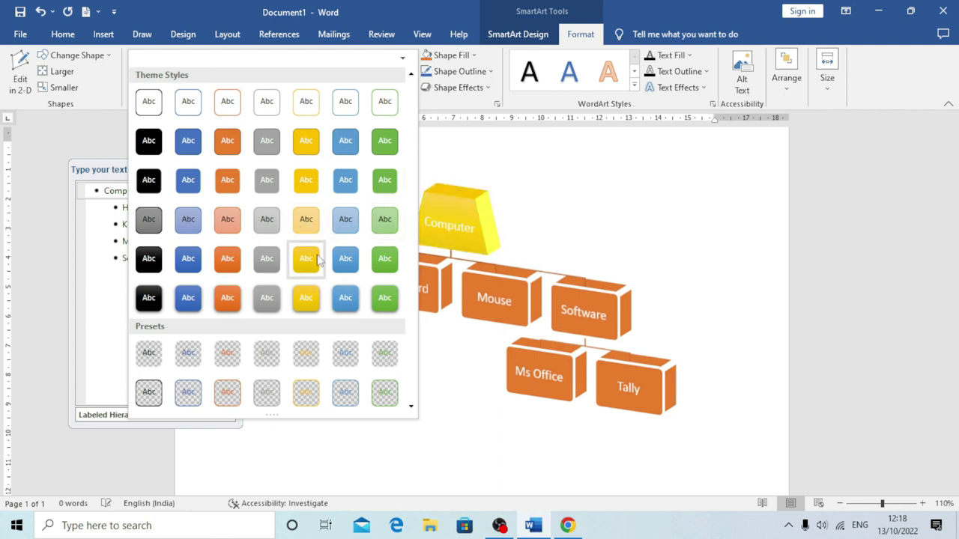
left_click(533, 172)
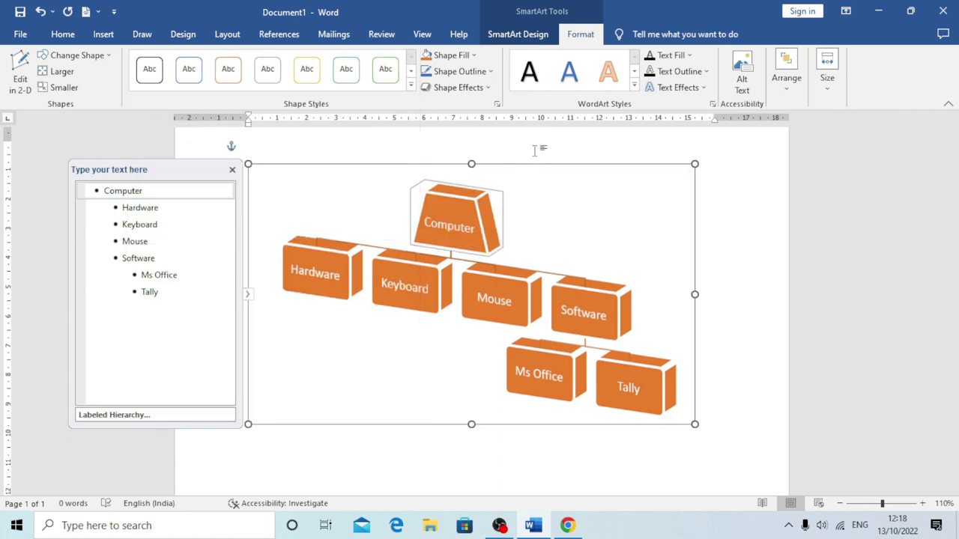
Fill the Computer block with a custom green from the colour picker instead of dark blue.
left_click(473, 55)
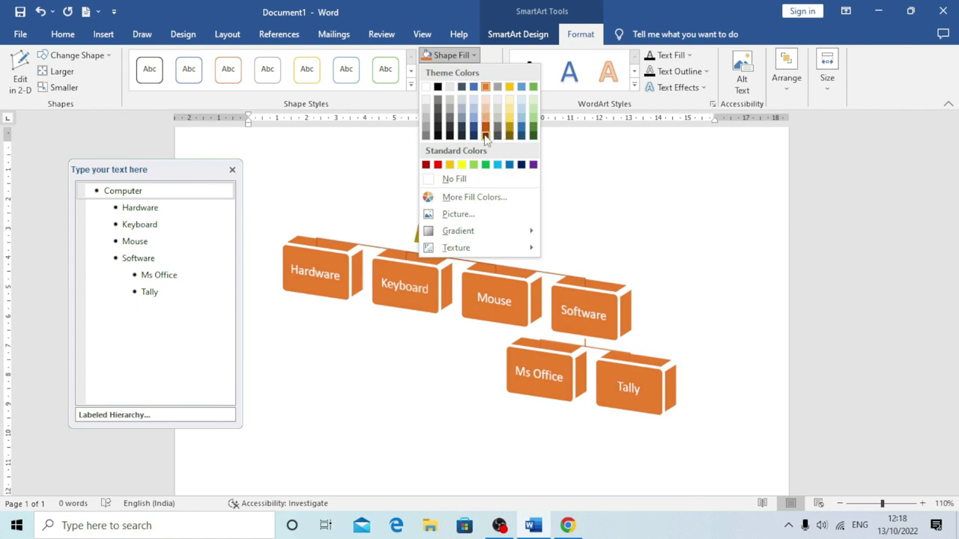
left_click(472, 126)
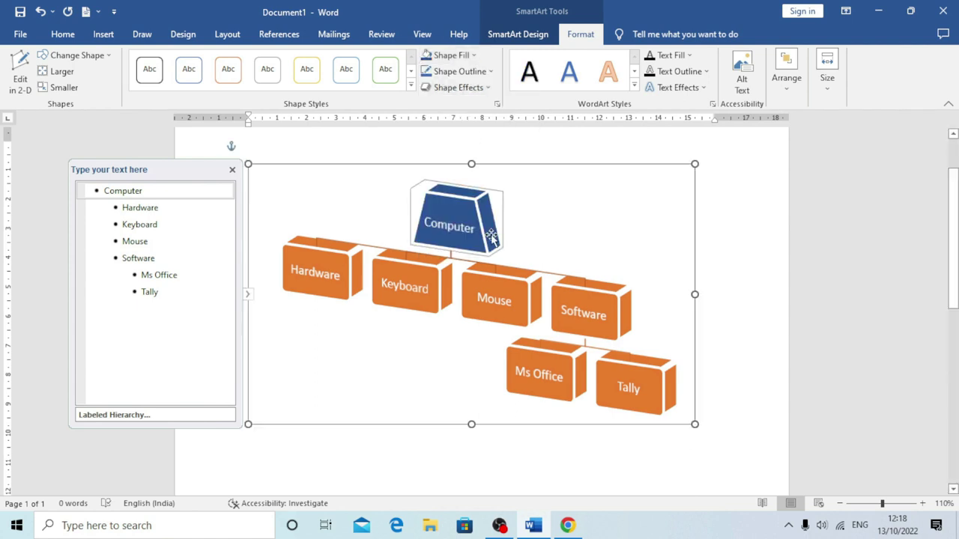
left_click(474, 55)
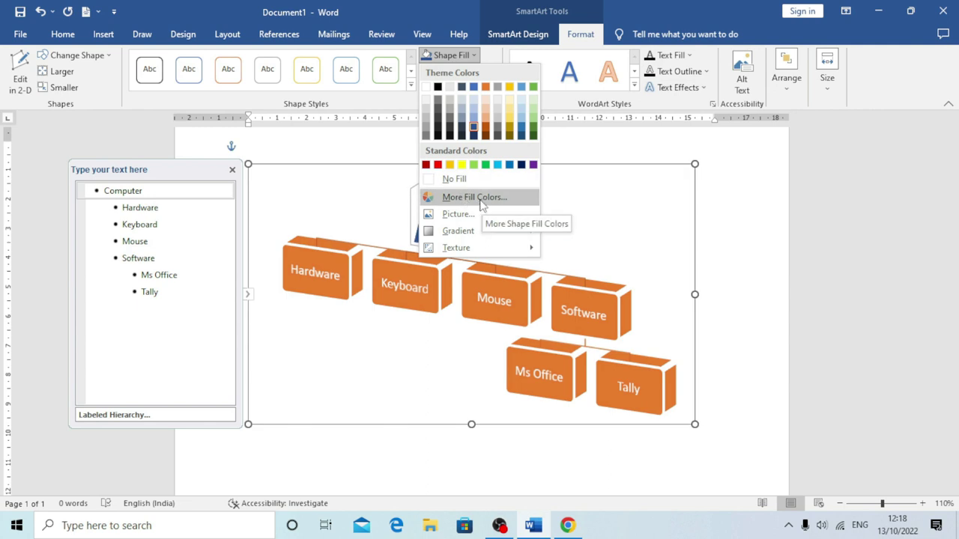
left_click(482, 203)
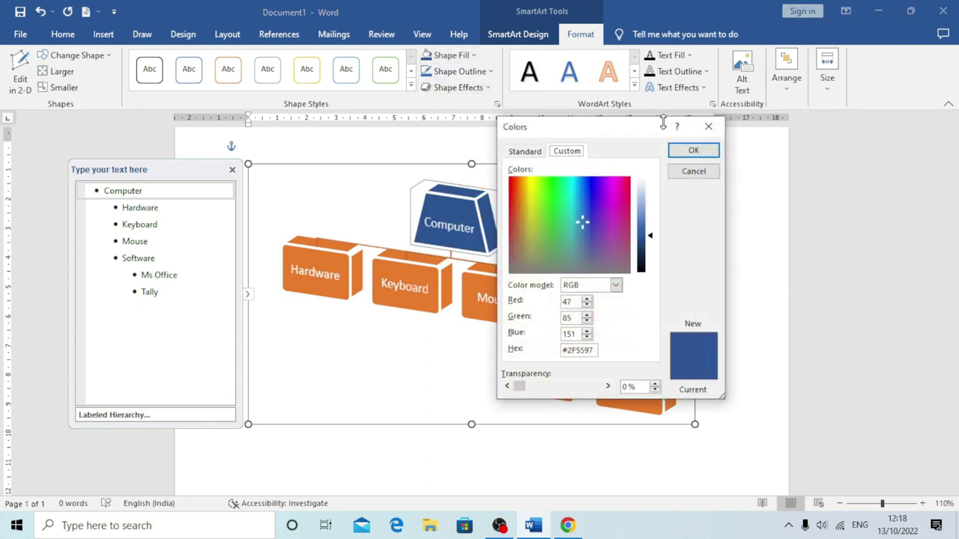
left_click_drag(635, 130, 794, 135)
left_click(706, 200)
mouse_move(706, 201)
left_mouse_down()
mouse_move(717, 195)
mouse_move(721, 213)
mouse_move(703, 209)
left_mouse_up()
left_click(852, 155)
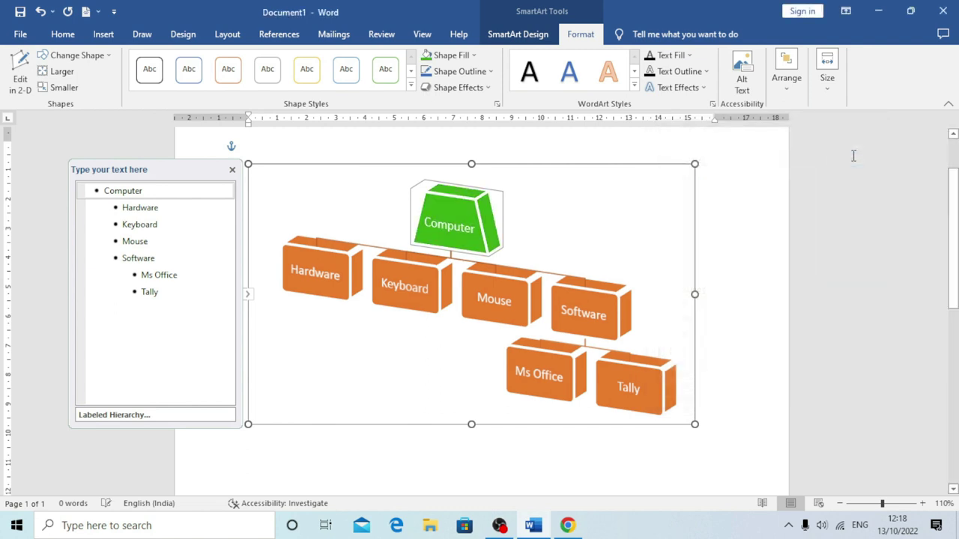
Try an online apple picture as the block's fill, then undo it.
left_click(474, 55)
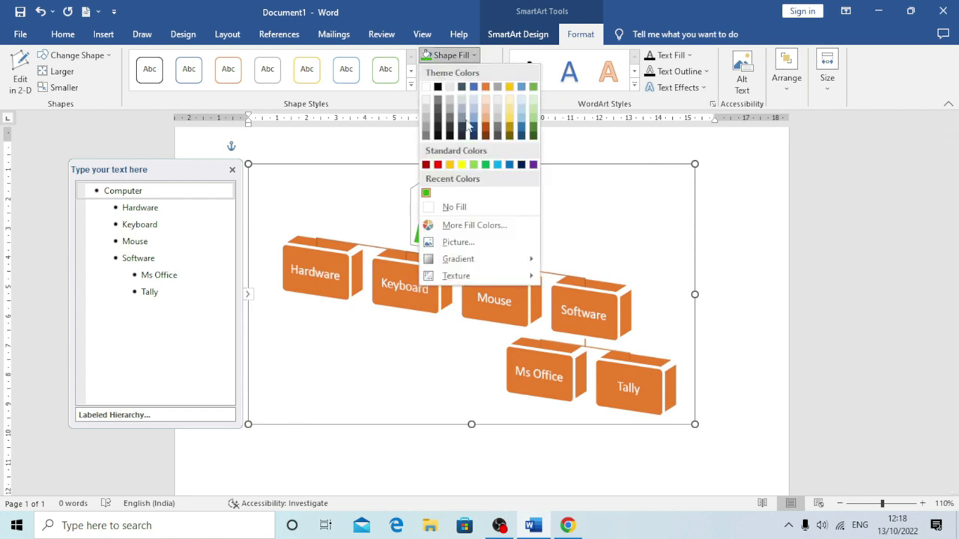
left_click(474, 243)
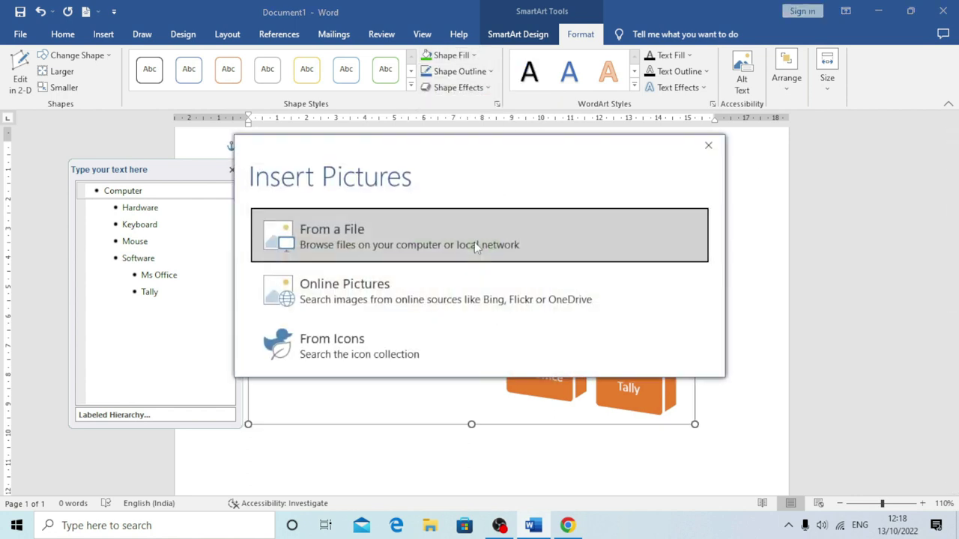
left_click_drag(366, 155, 434, 148)
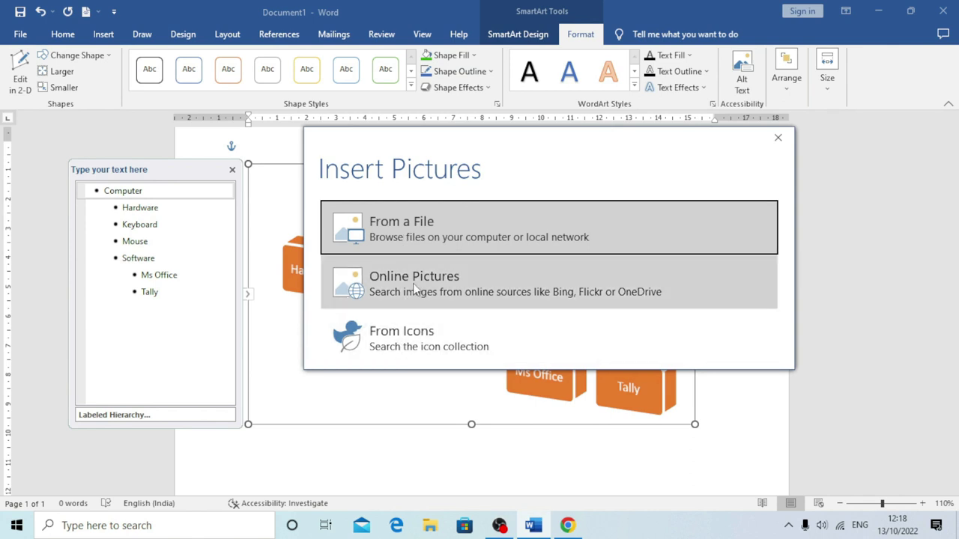
left_click(414, 289)
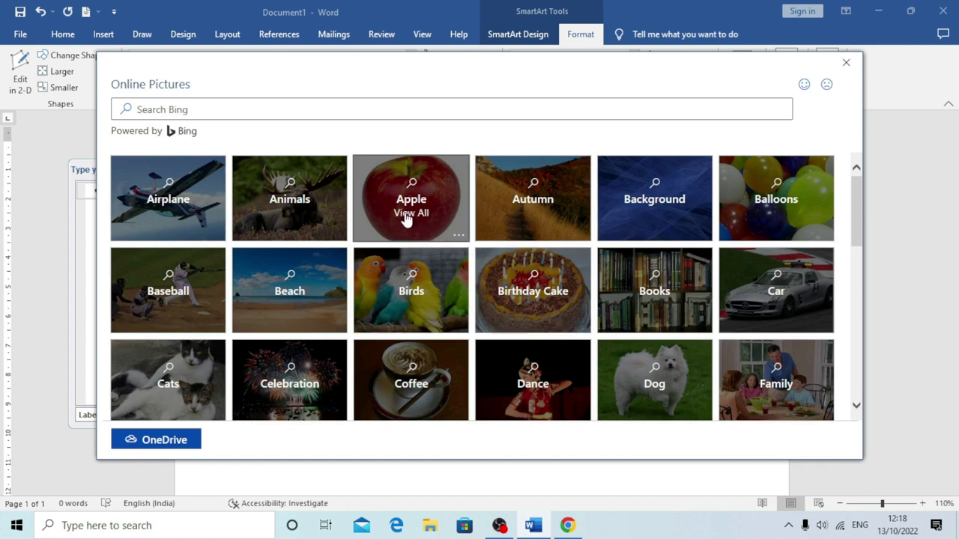
left_click(407, 215)
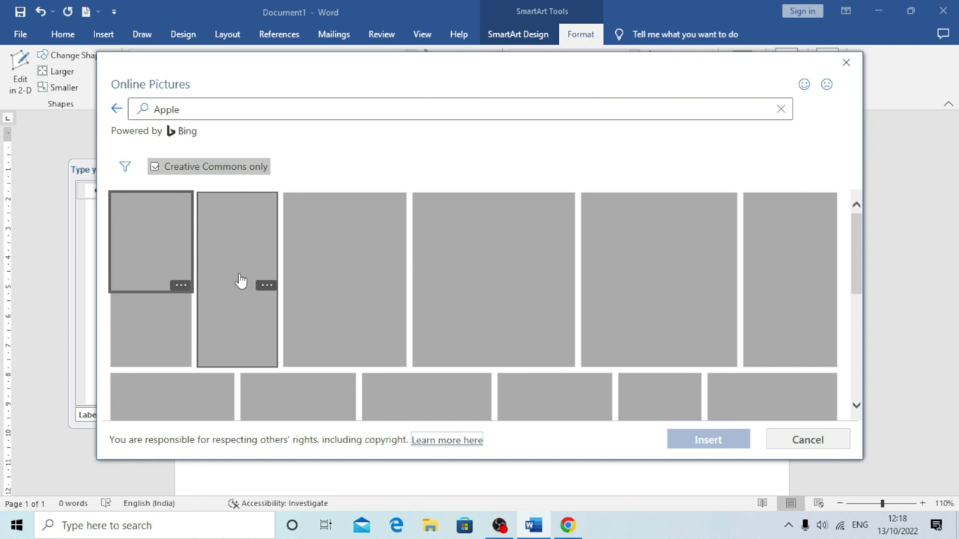
left_click(157, 241)
left_click(720, 441)
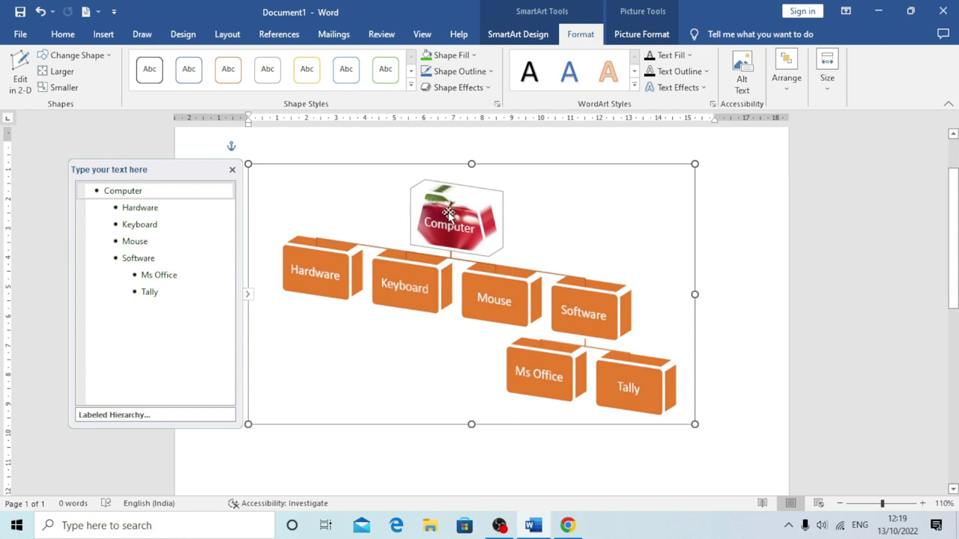
key("ctrl+z")
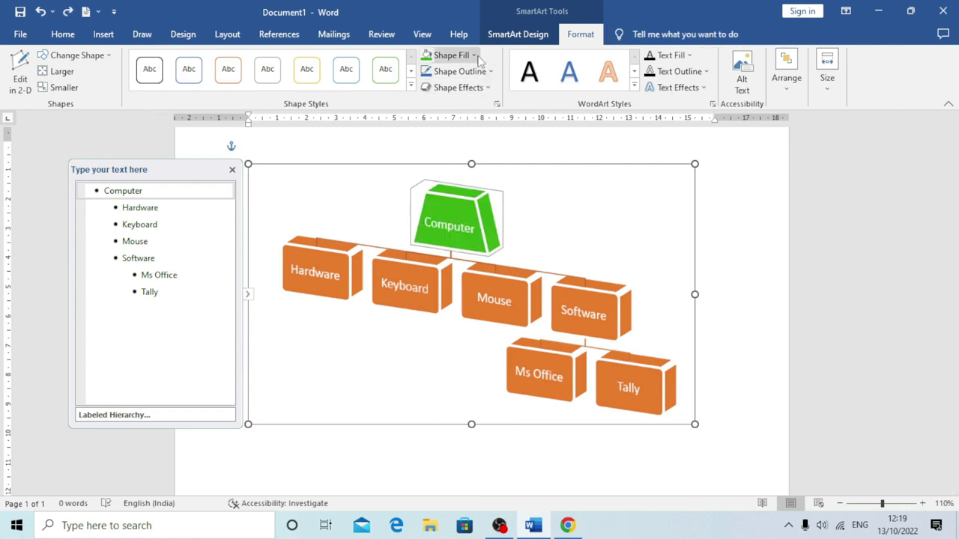
Apply a dark-variation green gradient fill to the Computer block.
left_click(457, 55)
mouse_move(473, 261)
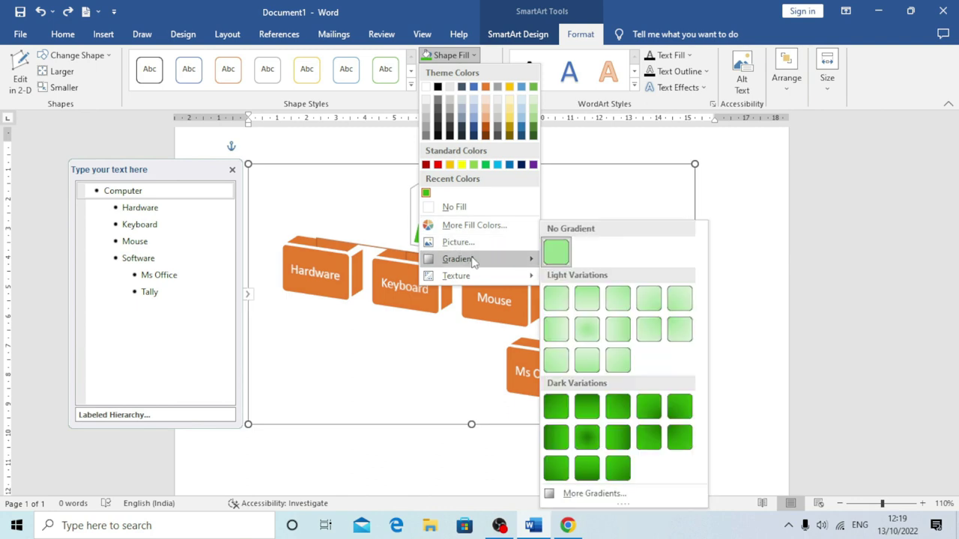
left_click(647, 410)
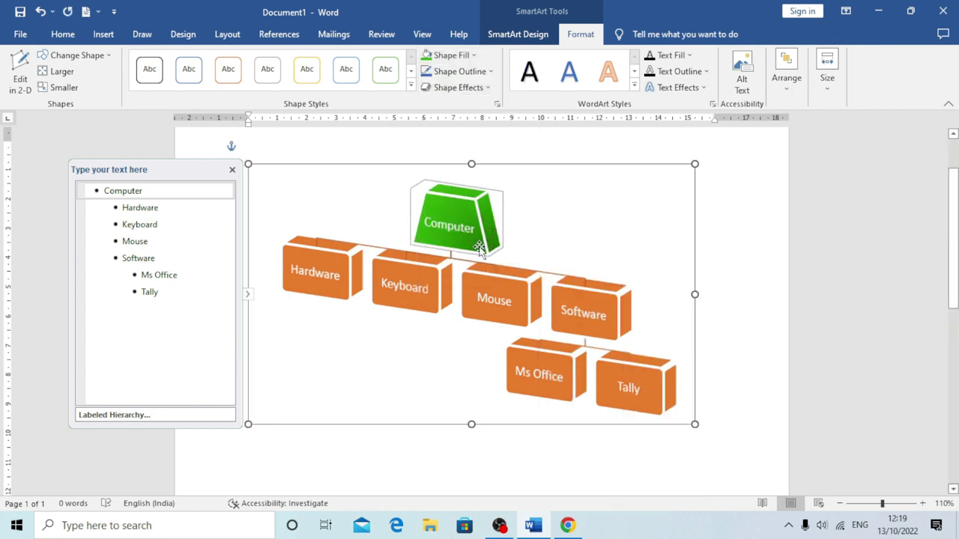
Try a speckled white texture fill on the block, then undo it.
left_click(474, 57)
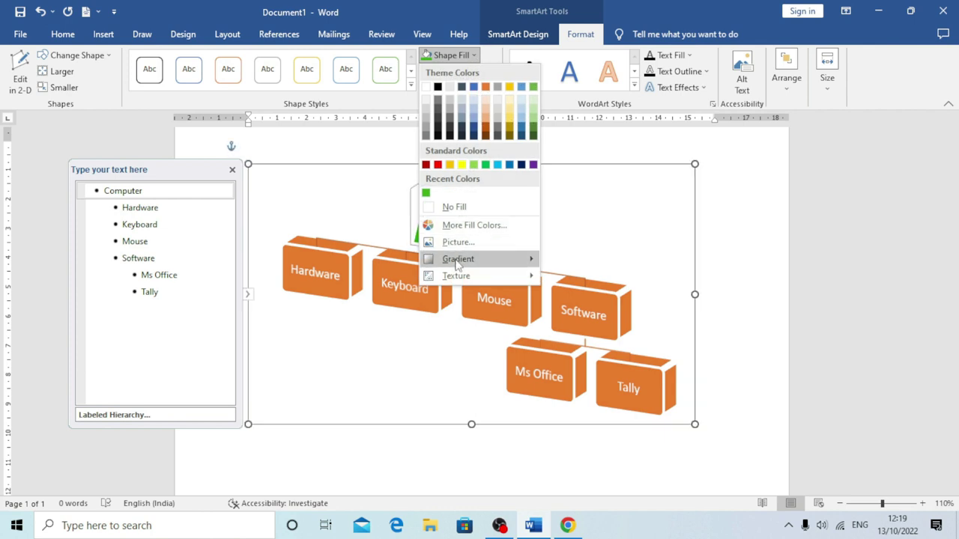
mouse_move(466, 275)
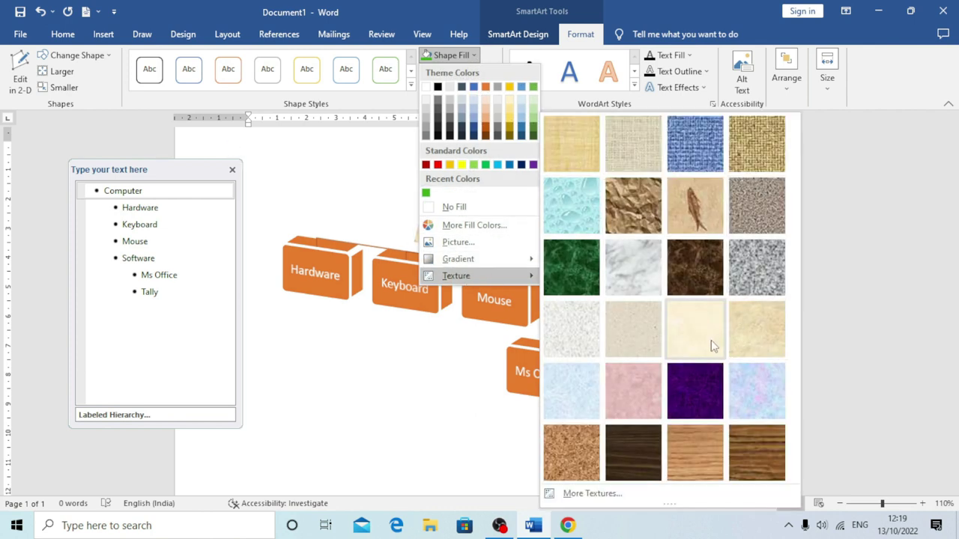
left_click(590, 328)
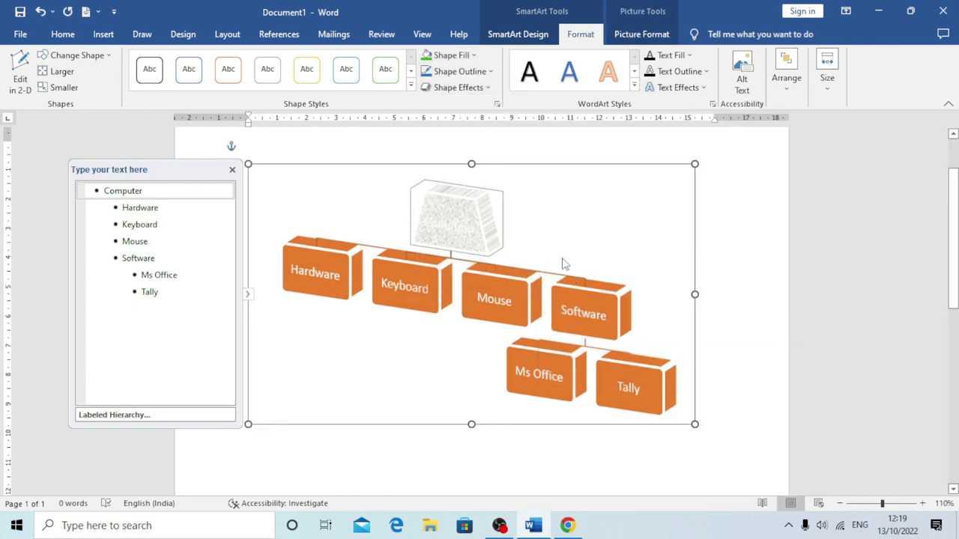
key("ctrl+z")
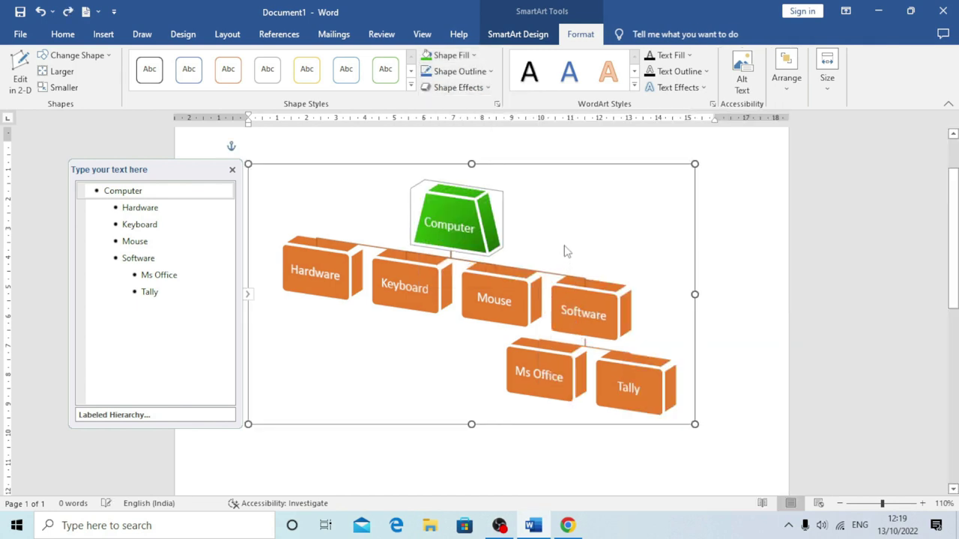
Try a dark blue outline on the Computer block, then remove the outline.
left_click(491, 72)
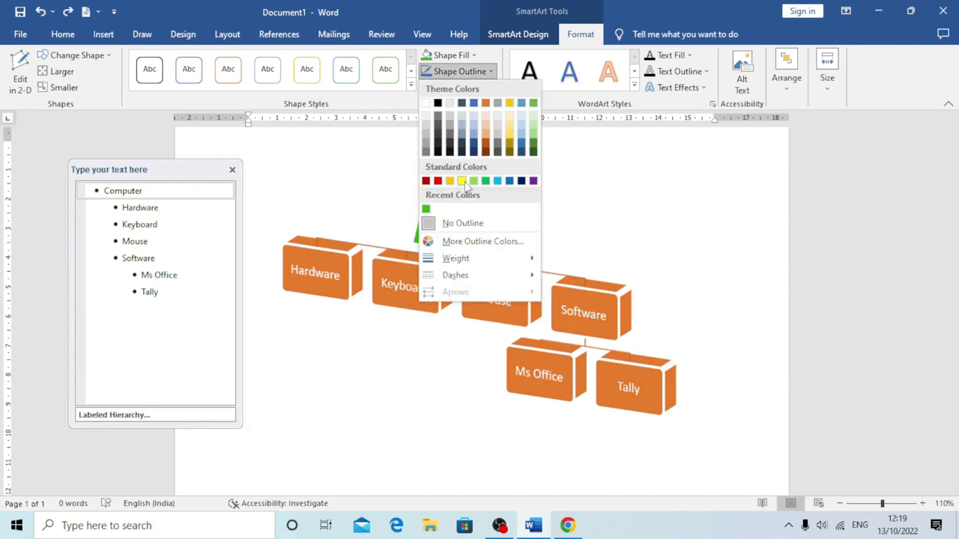
left_click(522, 181)
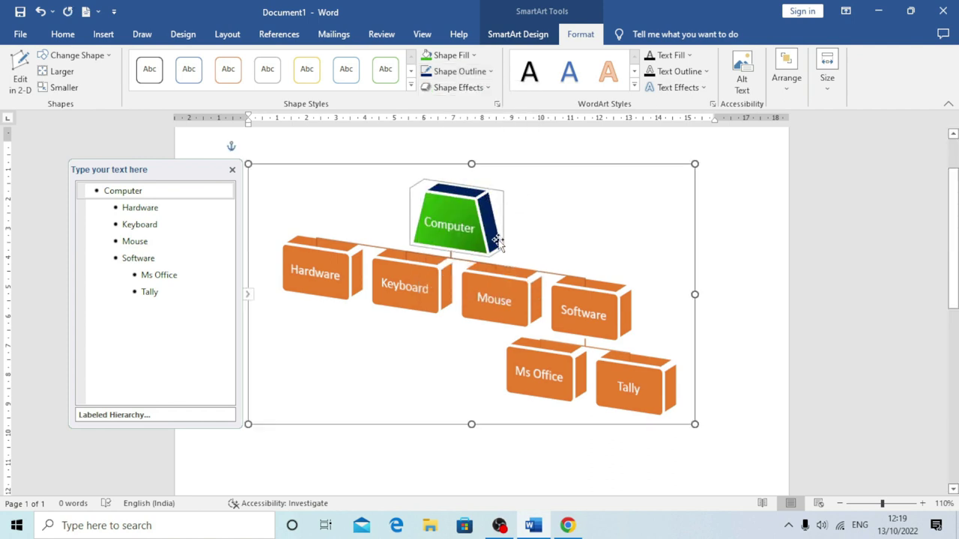
left_click(459, 72)
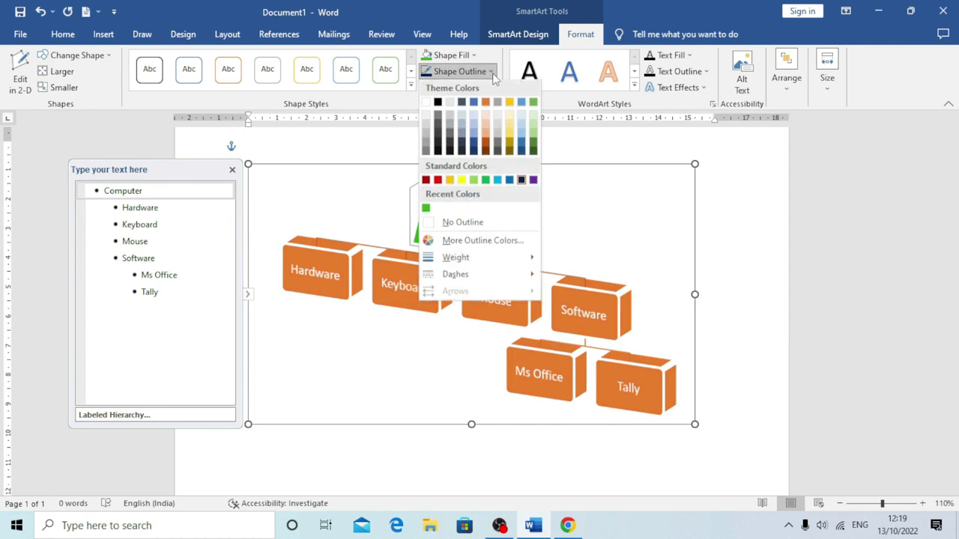
left_click(472, 229)
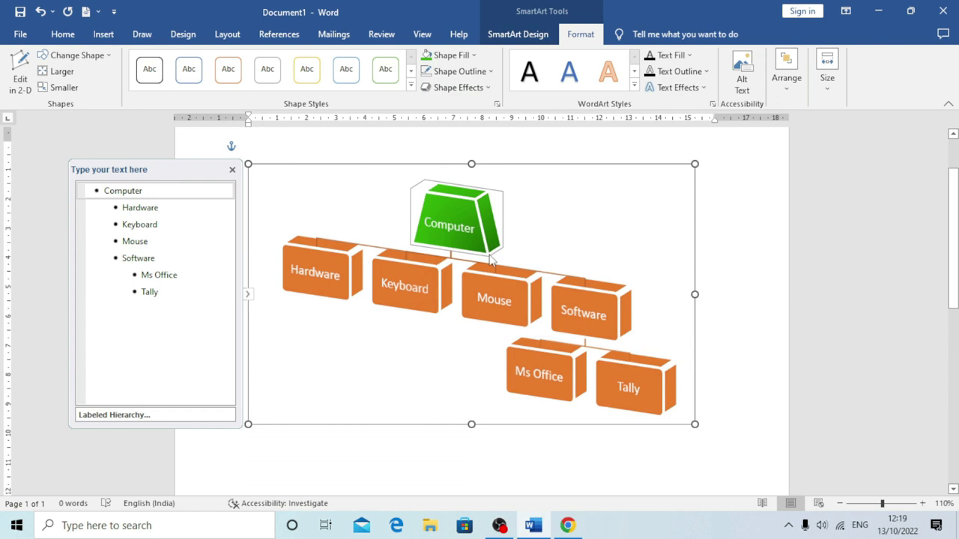
Give the Computer block a custom outline colour chosen from the spectrum colour picker.
left_click(493, 73)
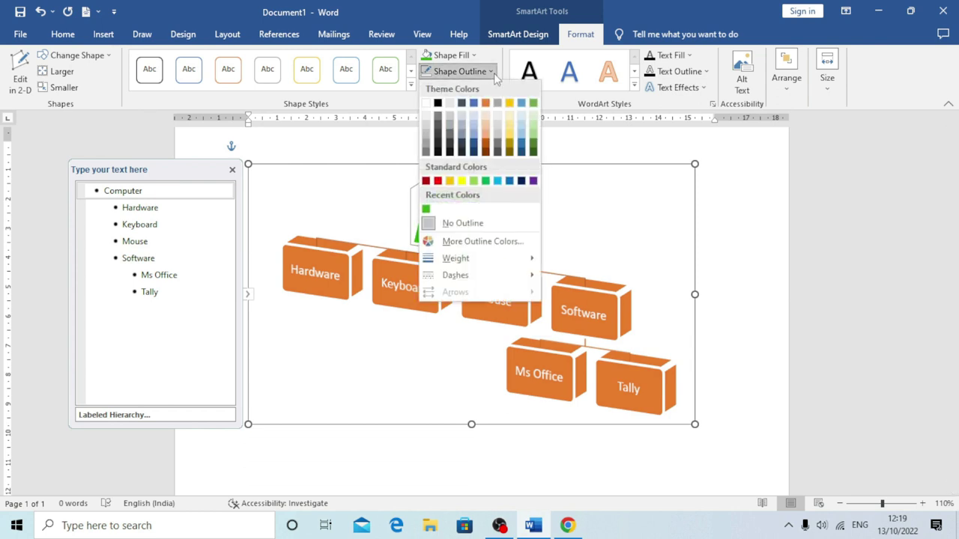
left_click(466, 245)
left_click(721, 206)
left_click(725, 156)
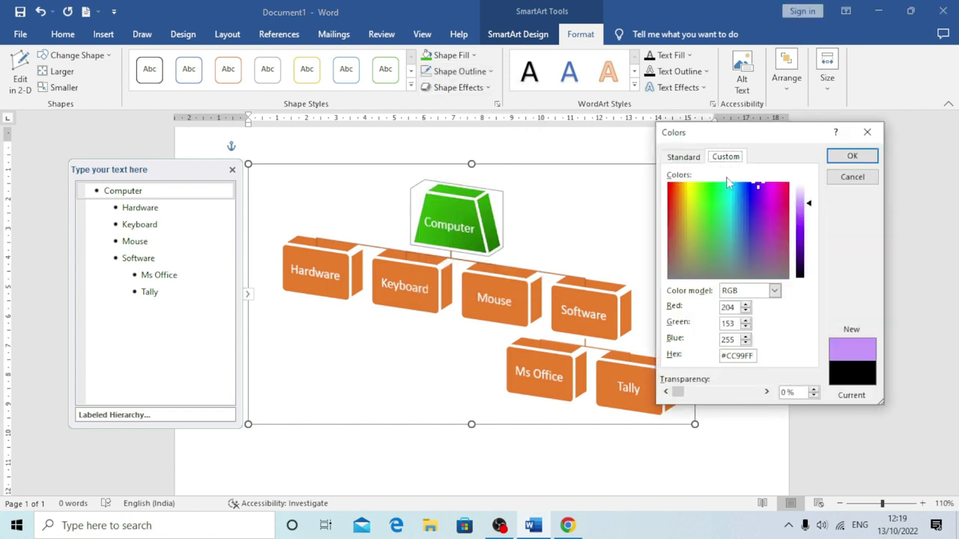
left_click(703, 215)
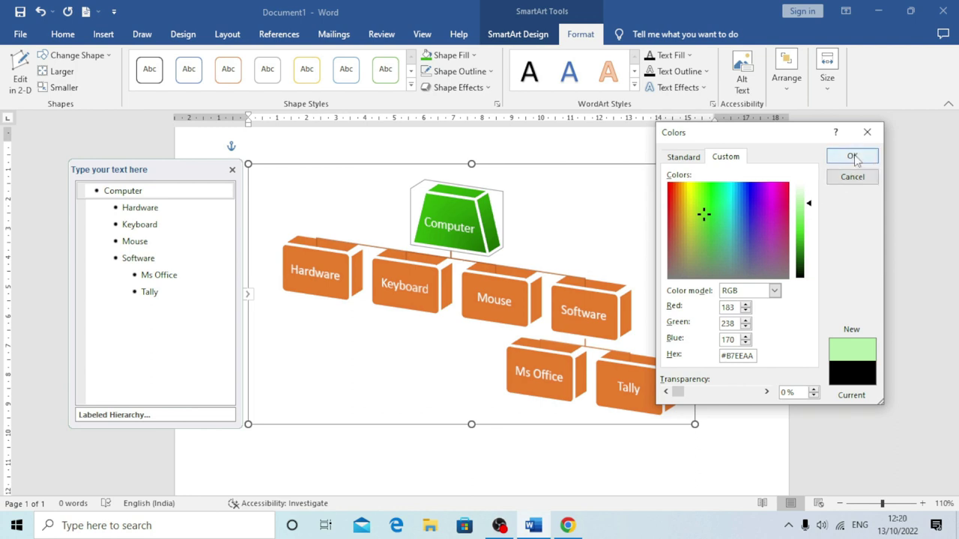
left_click(852, 156)
left_click(855, 158)
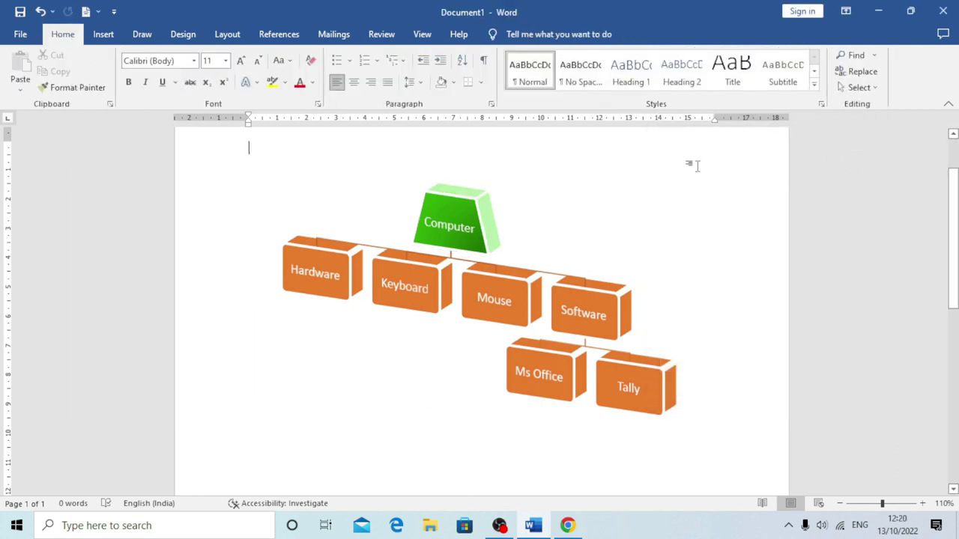
left_click(463, 221)
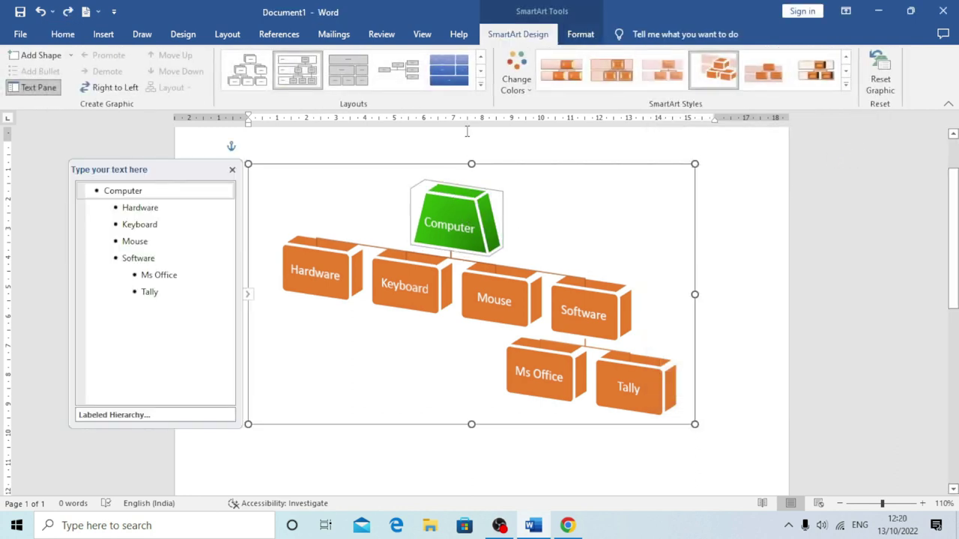
Set the Computer block's outline to 3 pt weight with Square Dot dashes.
left_click(581, 34)
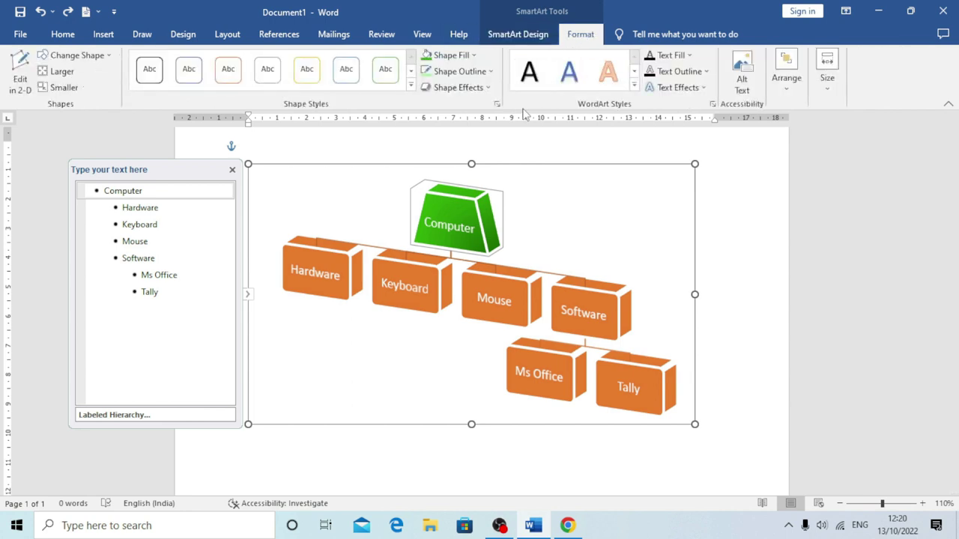
left_click(487, 72)
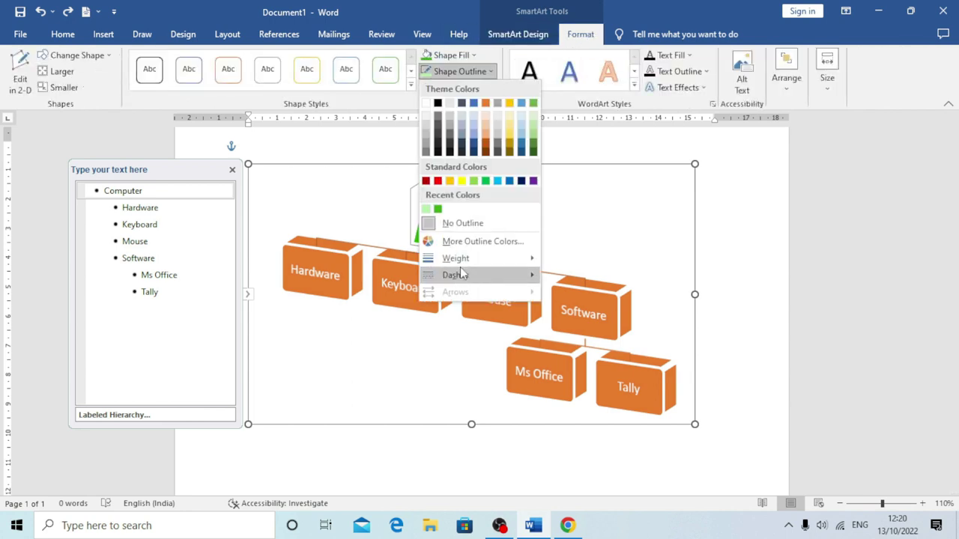
mouse_move(470, 264)
left_click(597, 358)
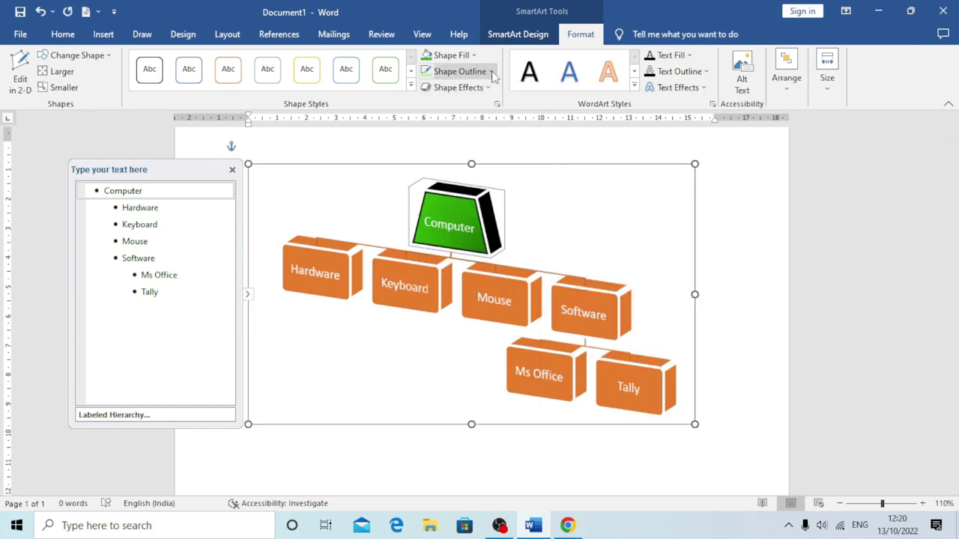
left_click(459, 72)
mouse_move(476, 267)
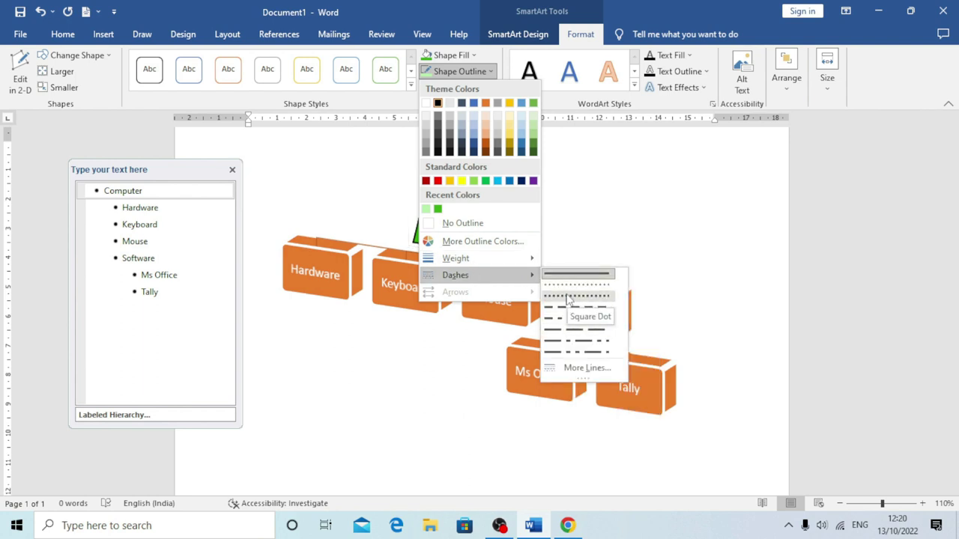
left_click(568, 296)
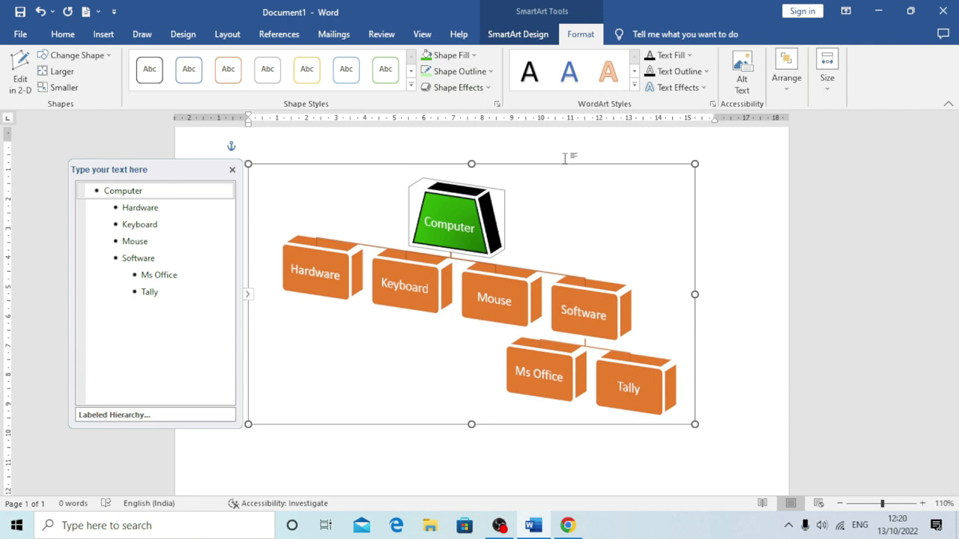
Apply the white, orange-outlined WordArt style to Computer and fill it with water-droplet texture.
left_click(635, 85)
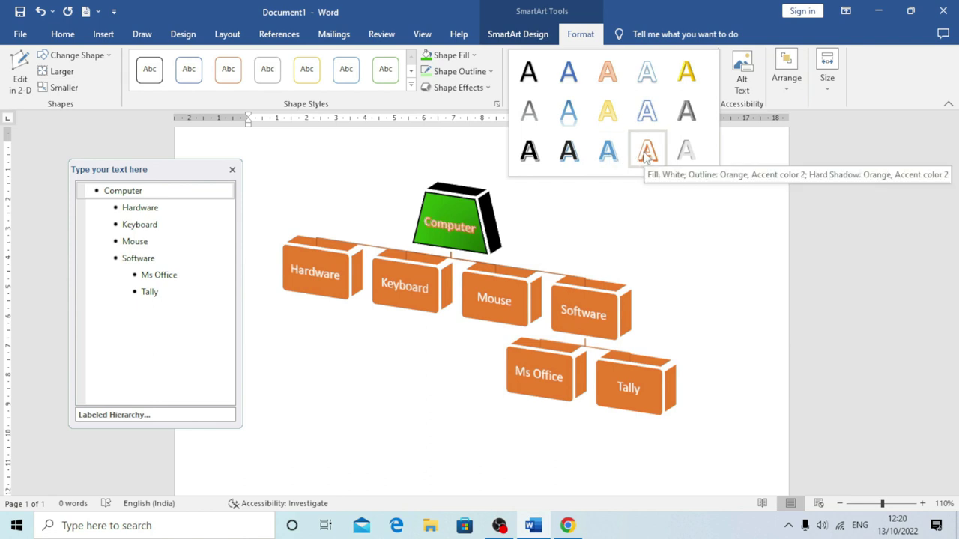
left_click(647, 152)
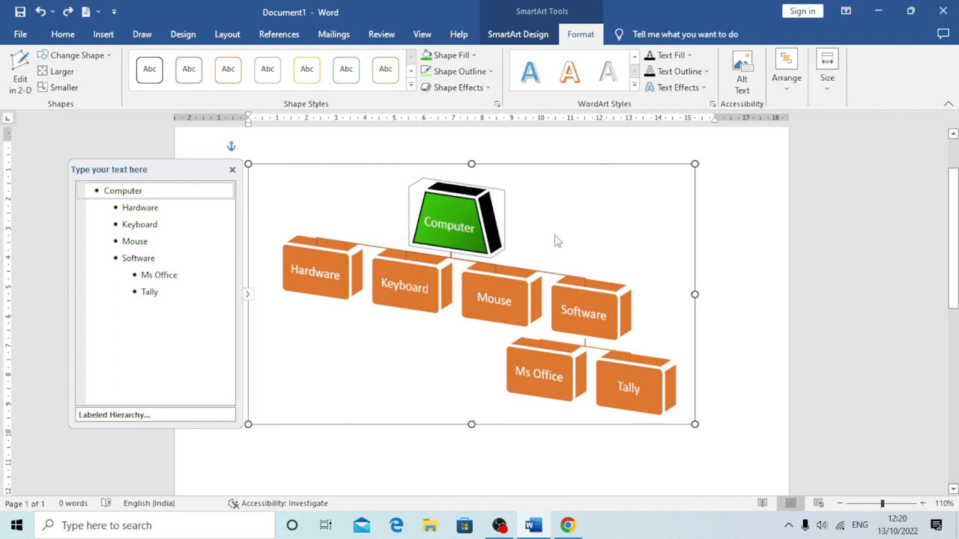
left_click(690, 56)
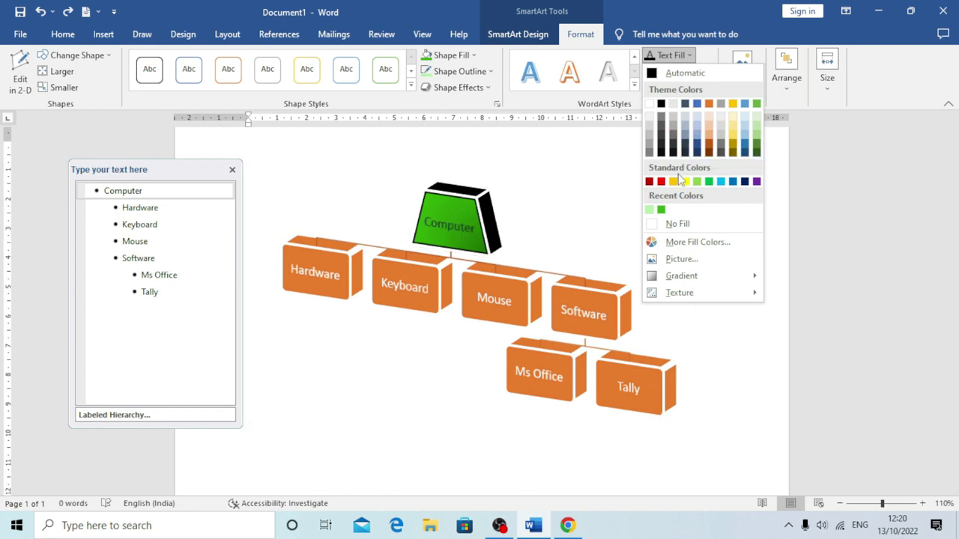
mouse_move(671, 296)
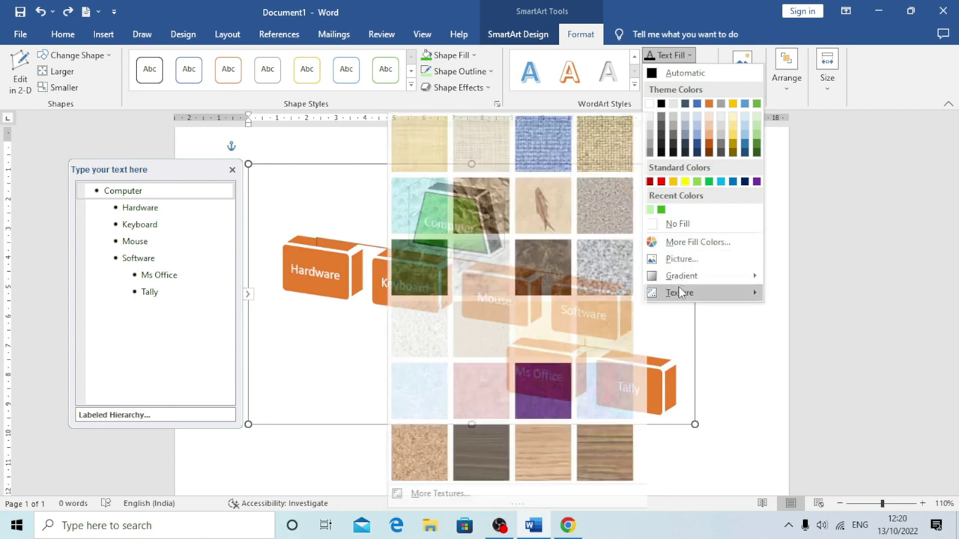
left_click(414, 195)
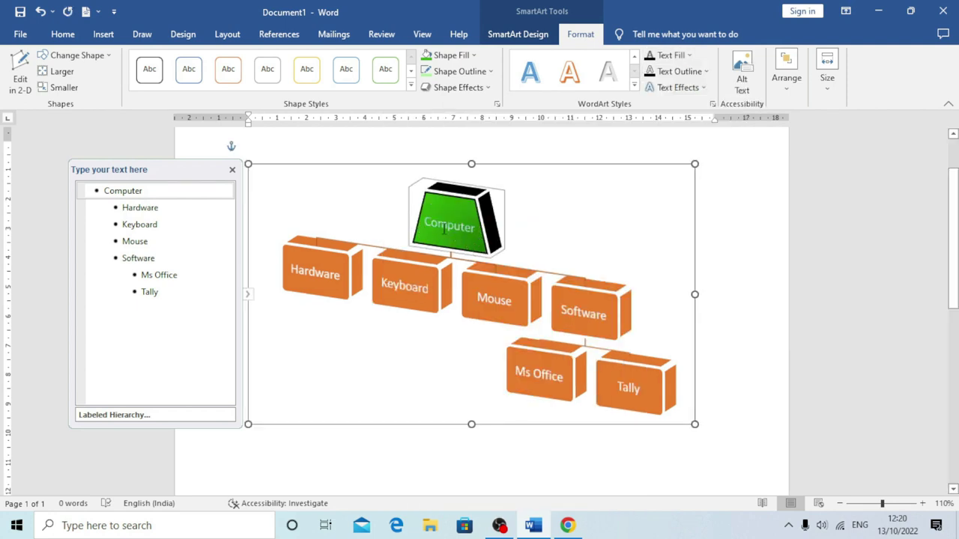
Add a Tight Reflection text effect beneath the Computer label.
left_click(707, 72)
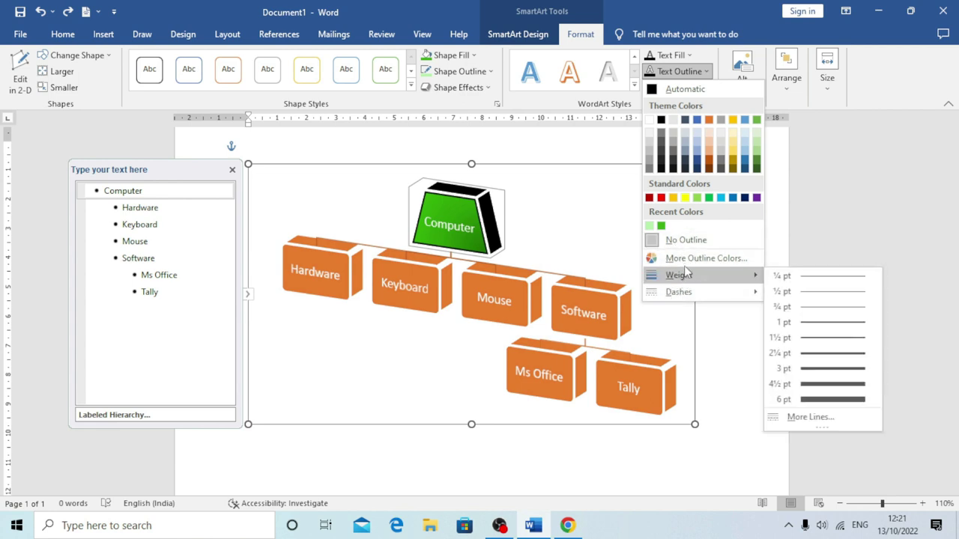
left_click(845, 178)
left_click(708, 87)
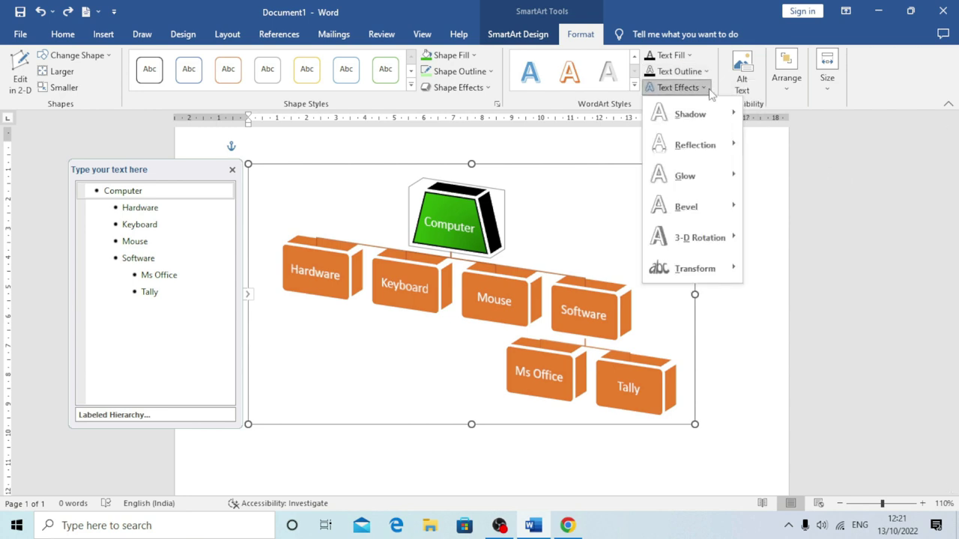
mouse_move(689, 113)
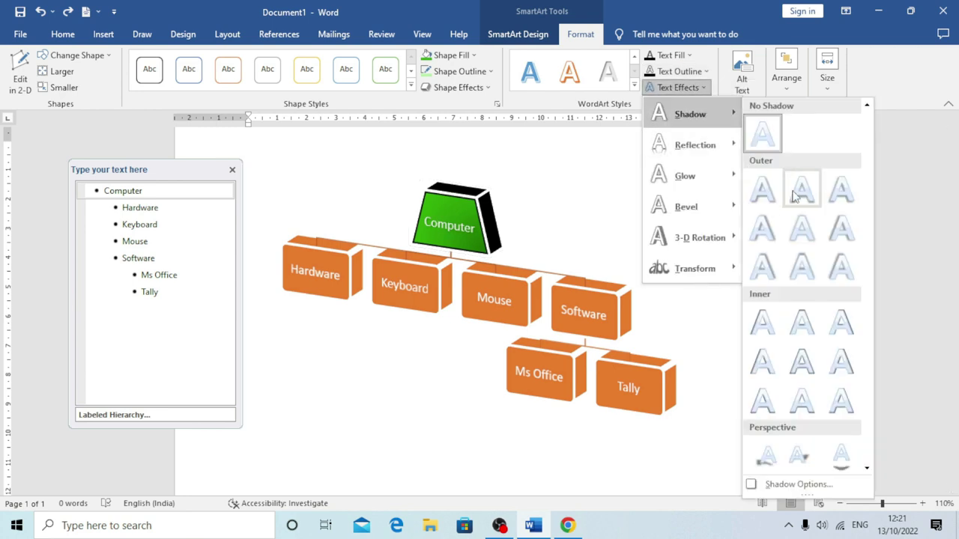
mouse_move(698, 147)
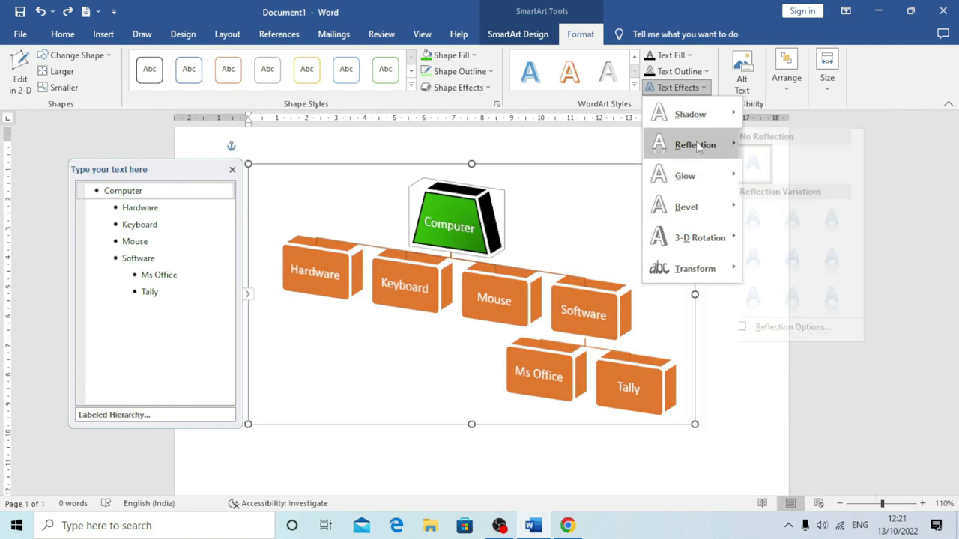
left_click(762, 254)
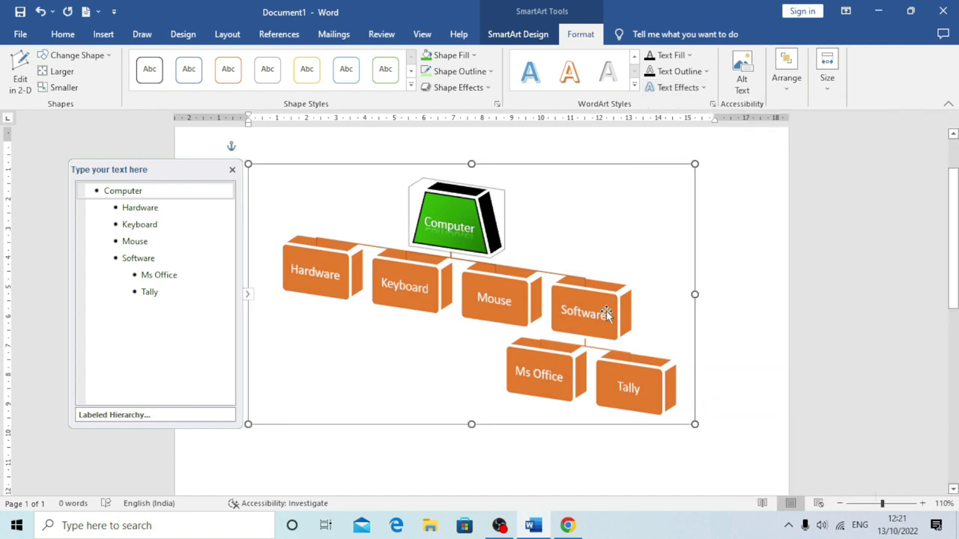
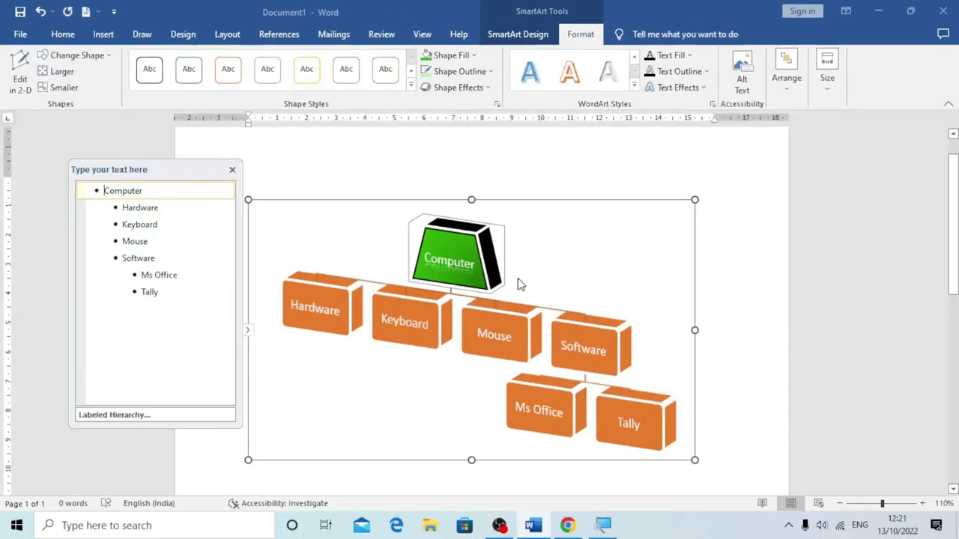
Preview the diagram's Bevel and 3-D Rotation text effects without applying any.
left_click(696, 87)
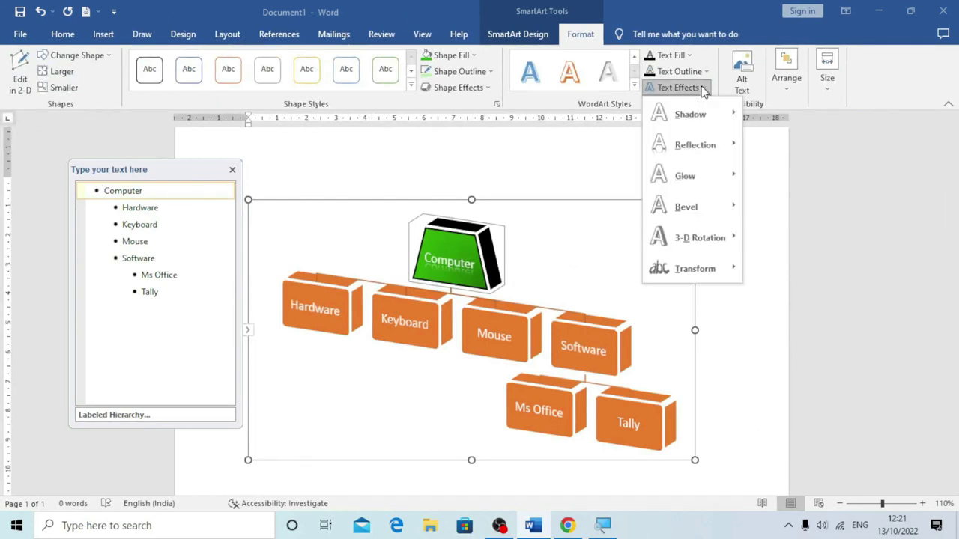
mouse_move(685, 207)
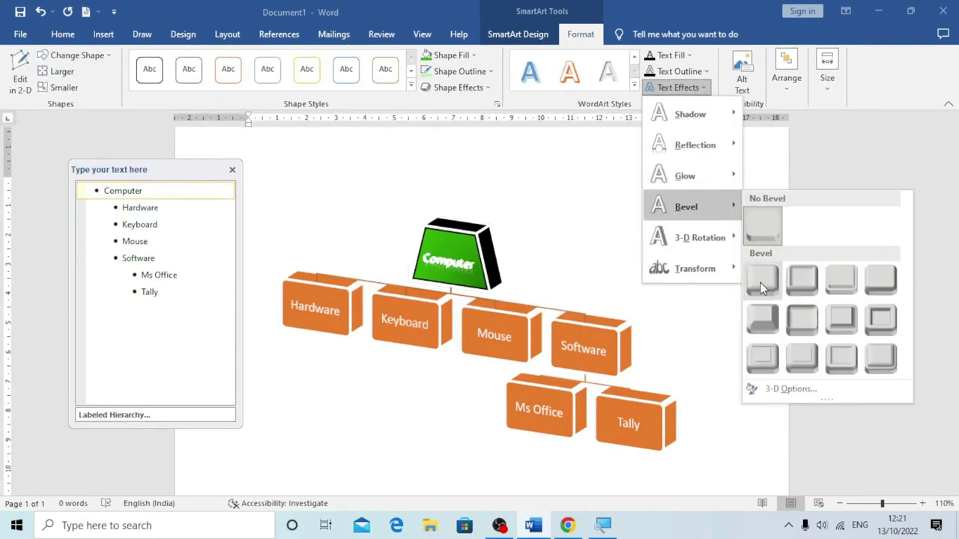
mouse_move(712, 237)
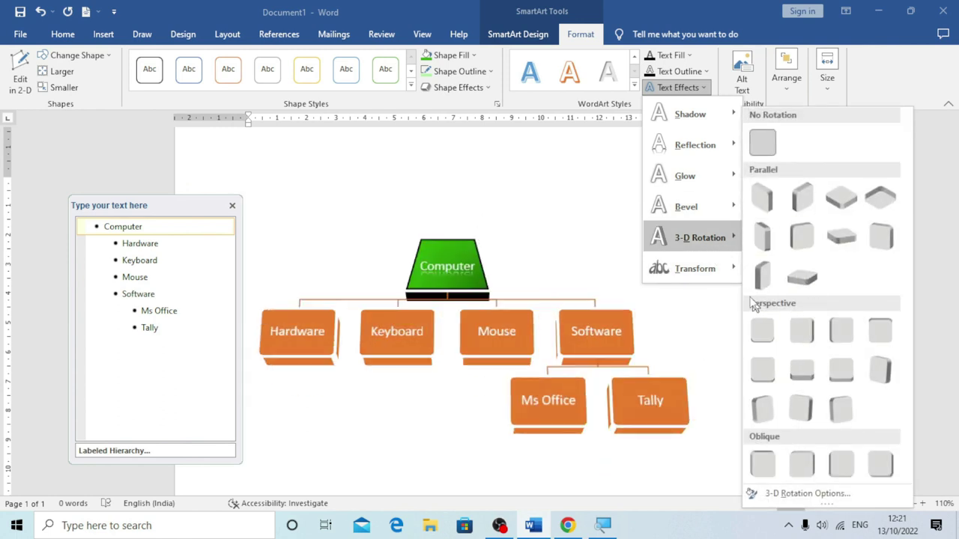
left_click(571, 170)
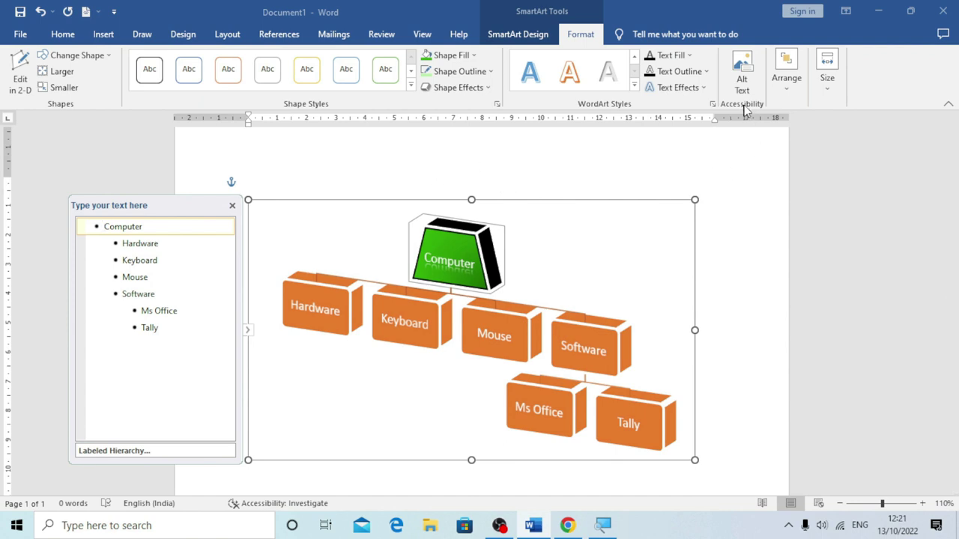
Check the diagram's Arrange options and its height and width, then switch to Insert.
left_click(785, 93)
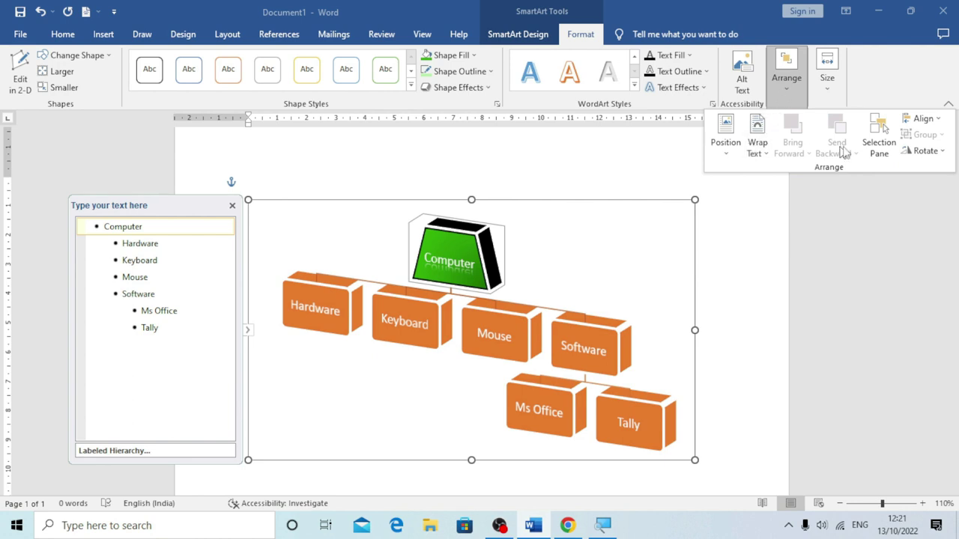
left_click(827, 81)
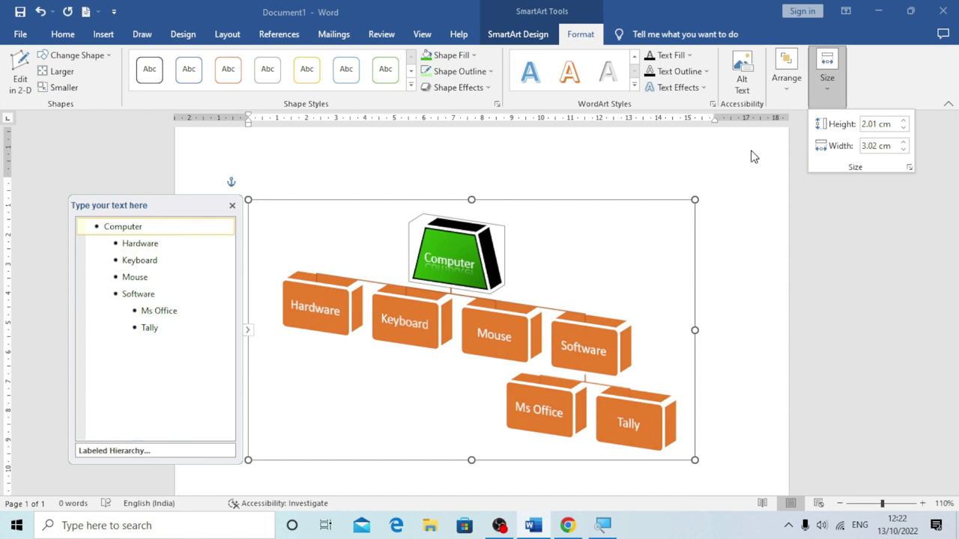
left_click(102, 35)
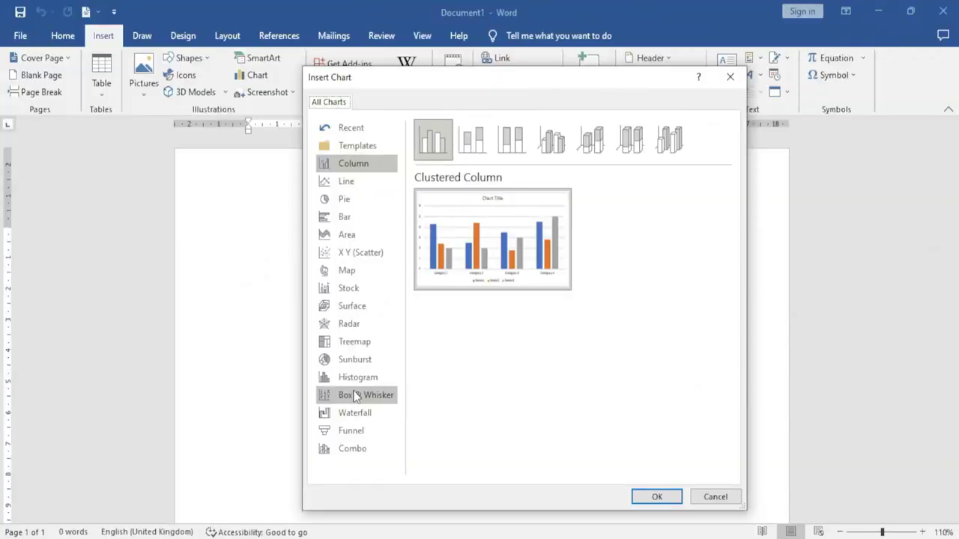
Quickly flip through the Line, Pie, Bar and Area chart types, returning to Column.
left_click(352, 183)
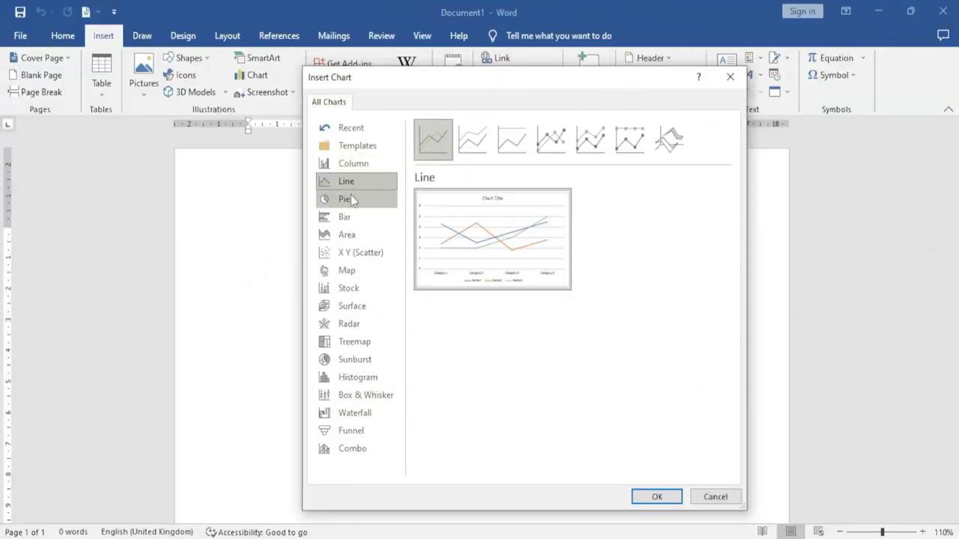
left_click(350, 197)
left_click(351, 218)
left_click(352, 234)
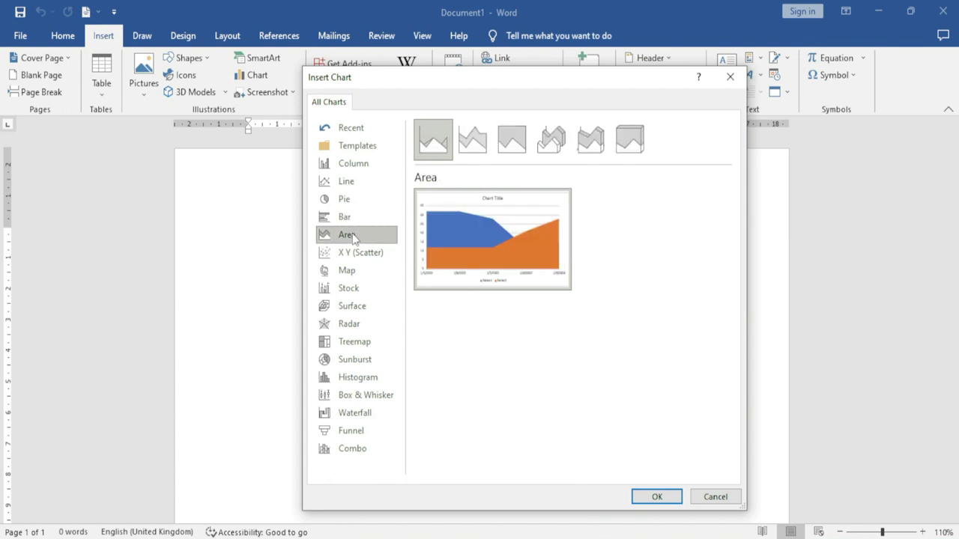
left_click(353, 170)
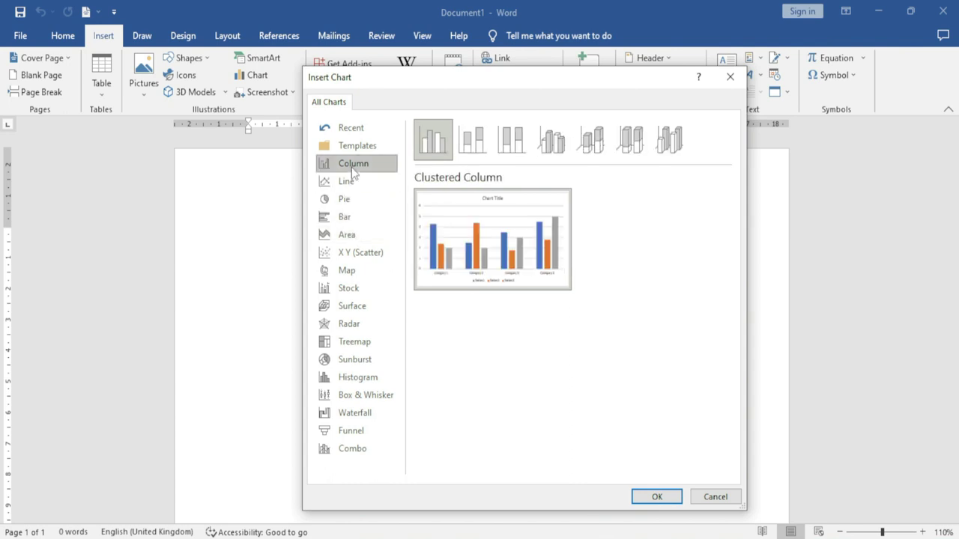
mouse_move(472, 245)
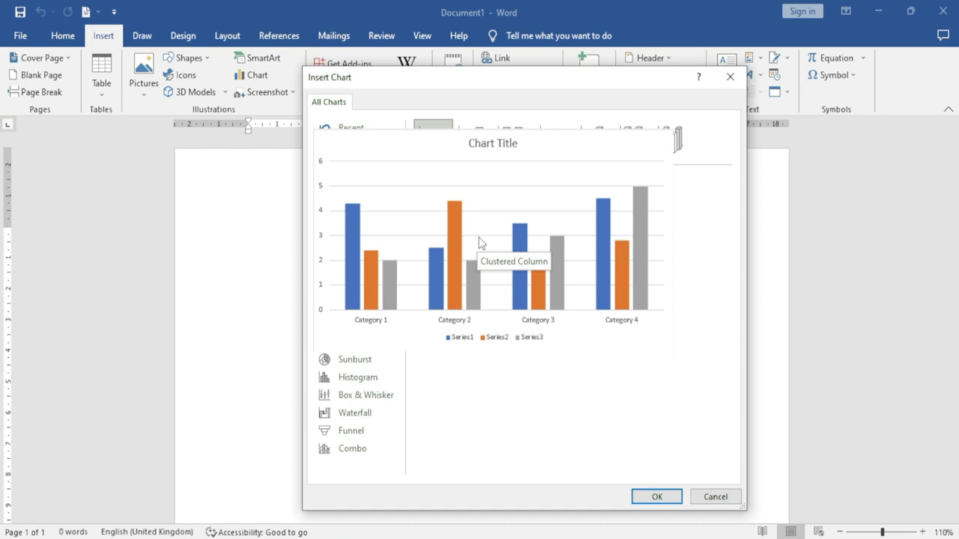
Inspect the Line, Pie, Bar, Area, Scatter, Map and Stock chart options in turn.
left_click(357, 187)
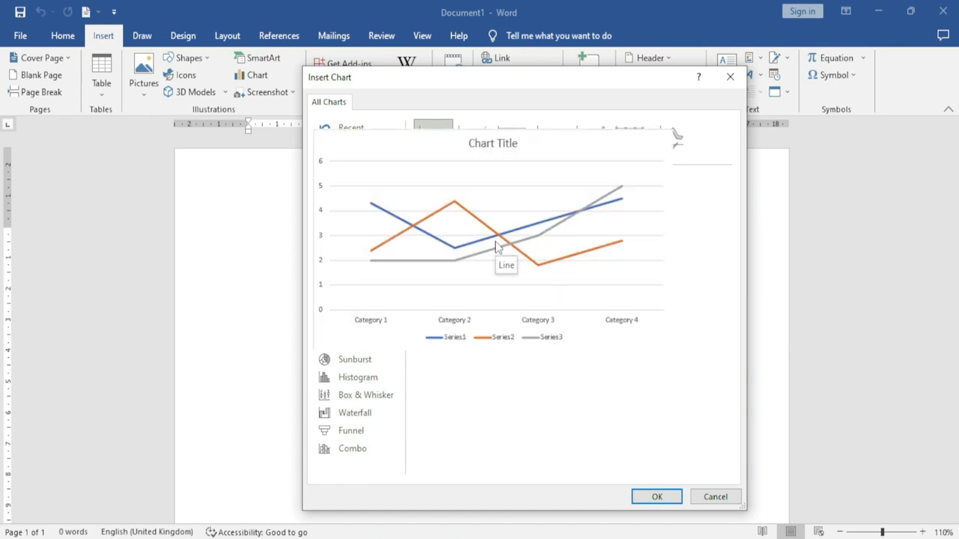
left_click(347, 201)
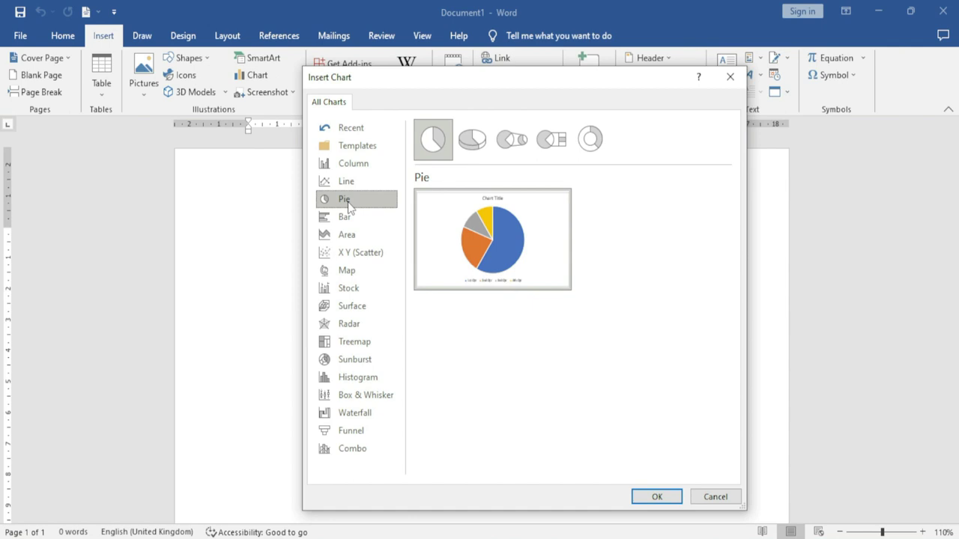
mouse_move(483, 245)
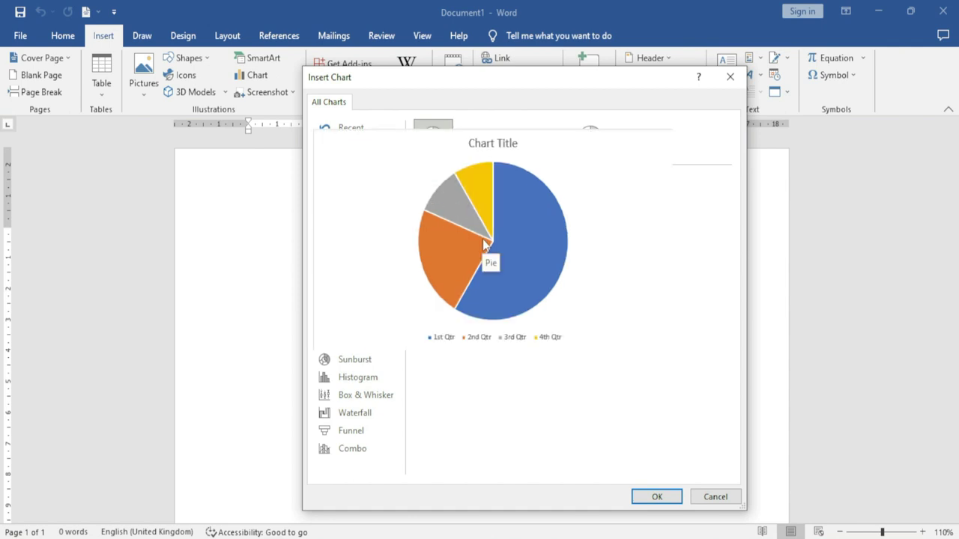
left_click(350, 218)
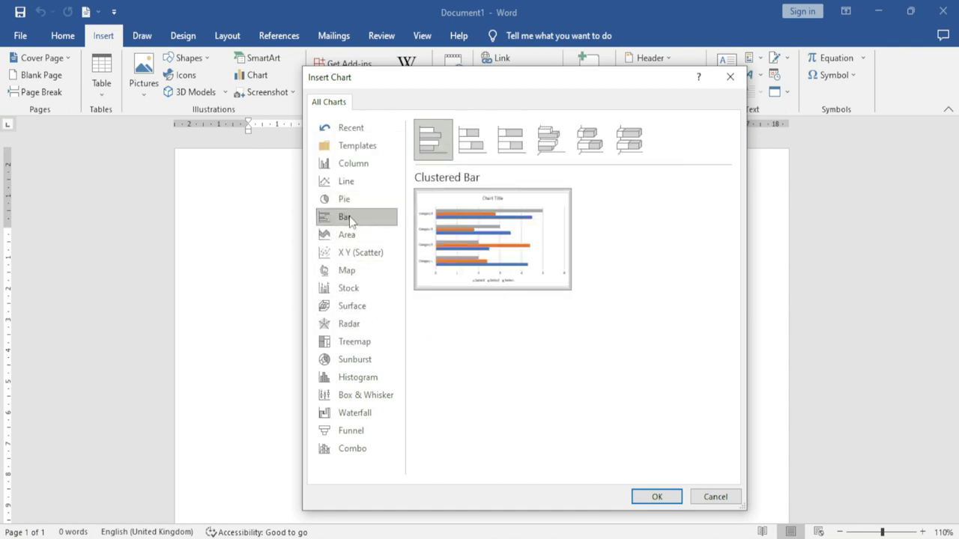
mouse_move(466, 271)
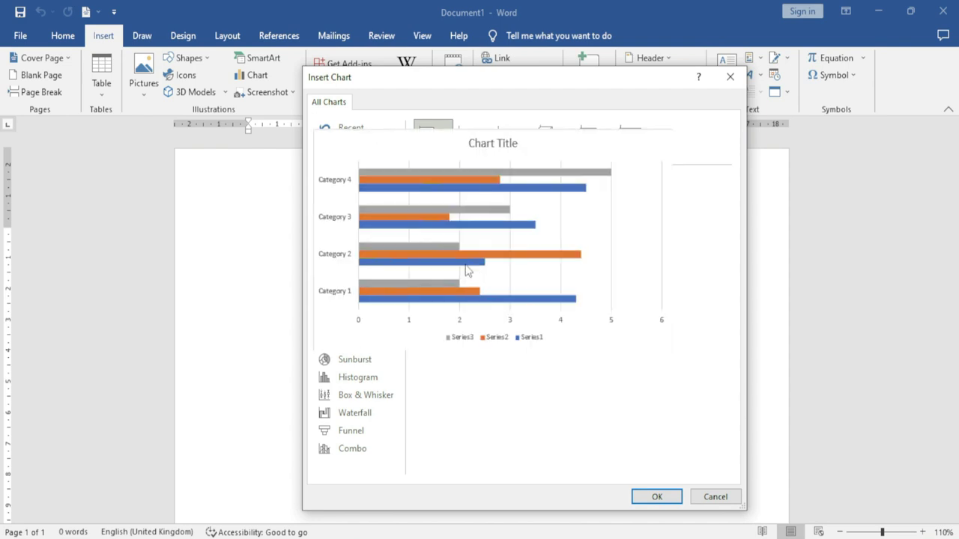
left_click(344, 236)
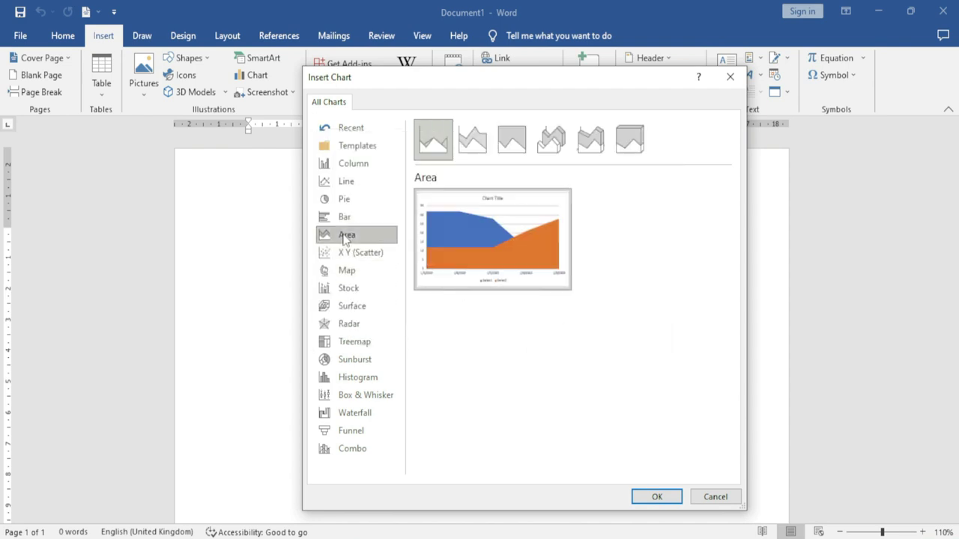
mouse_move(472, 255)
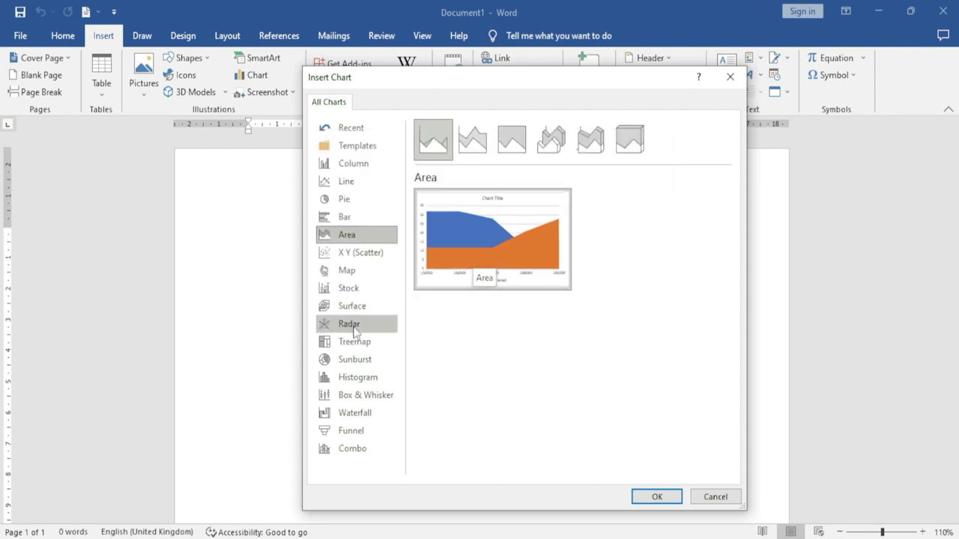
left_click(363, 256)
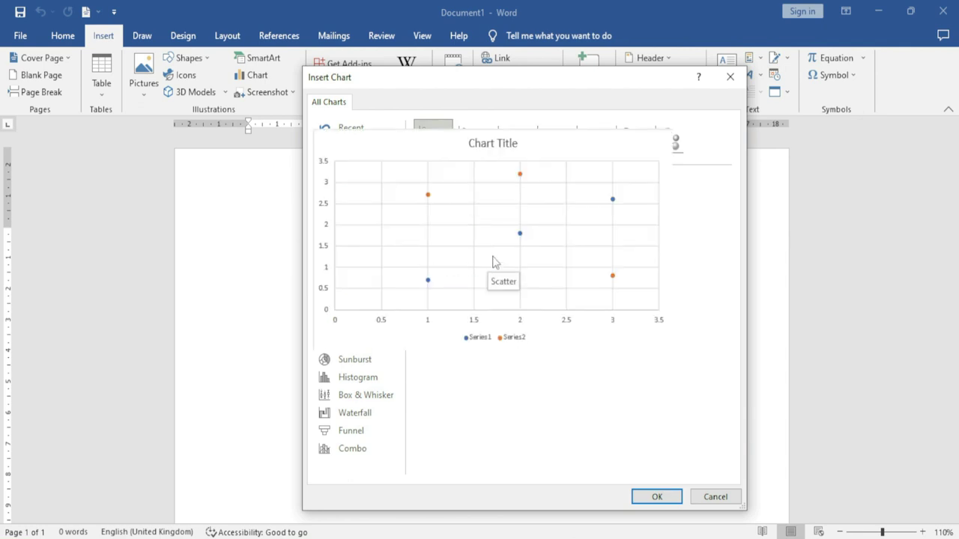
left_click(348, 270)
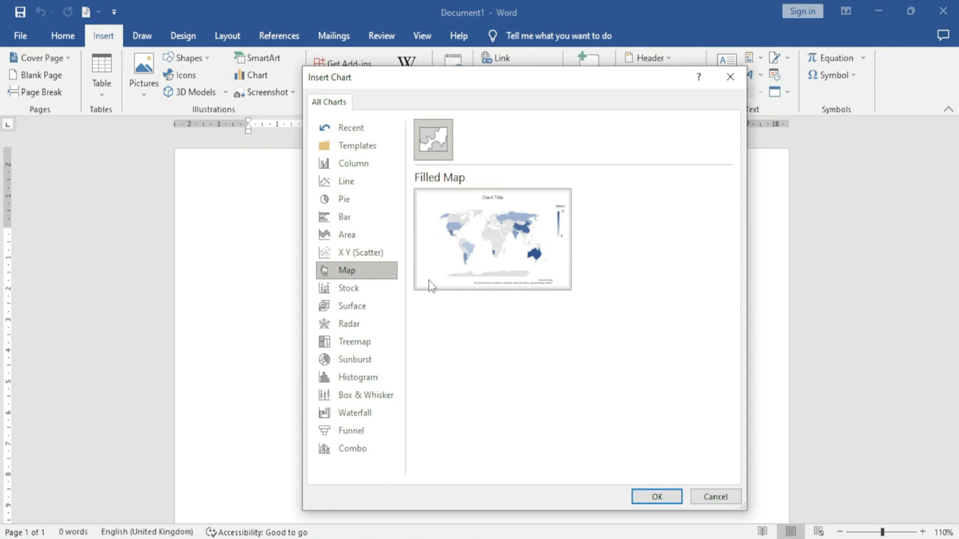
mouse_move(483, 268)
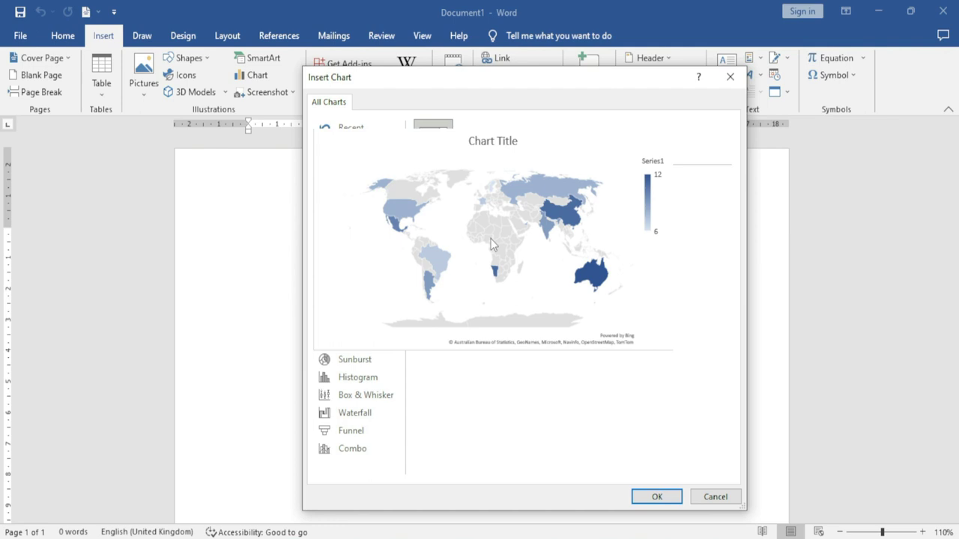
left_click(353, 289)
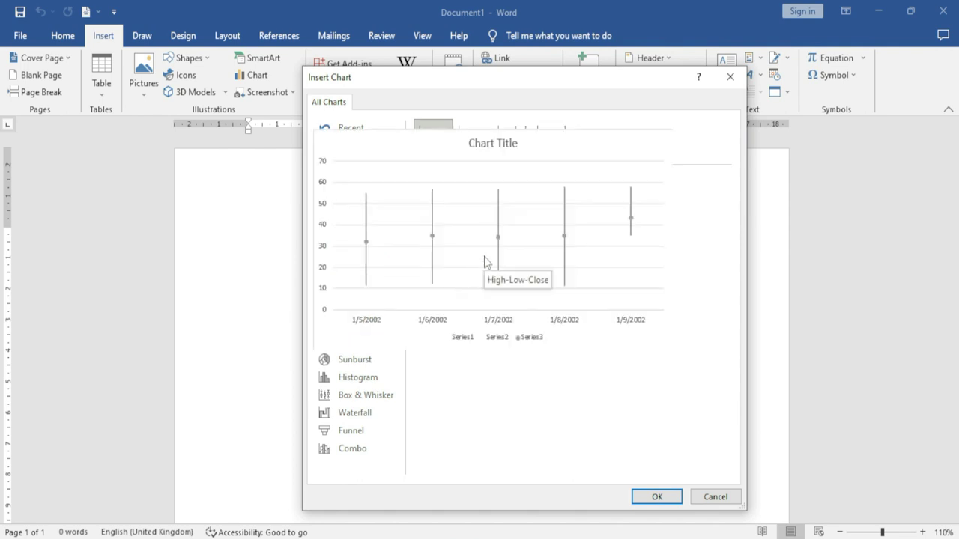
Look through the Surface, Radar, Treemap and Sunburst chart options.
left_click(367, 312)
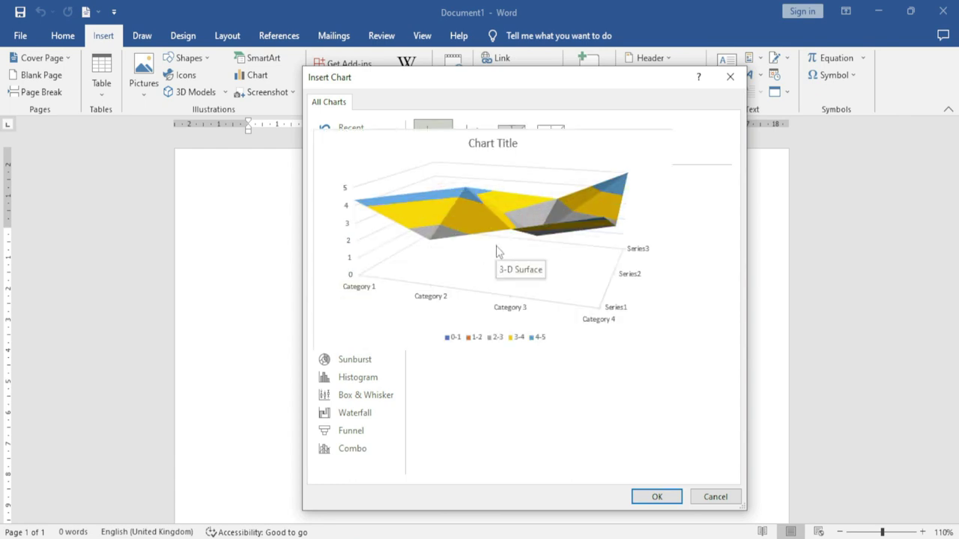
left_click(366, 326)
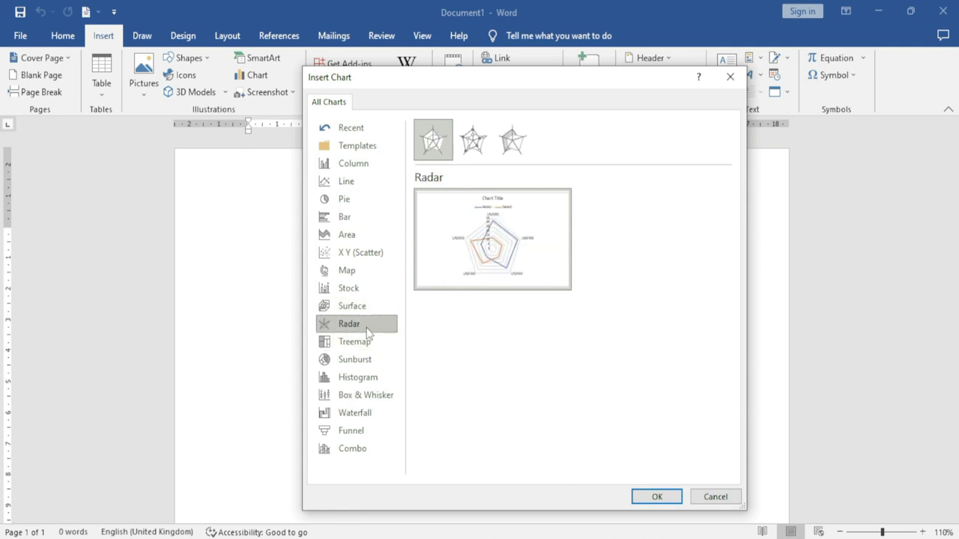
mouse_move(563, 255)
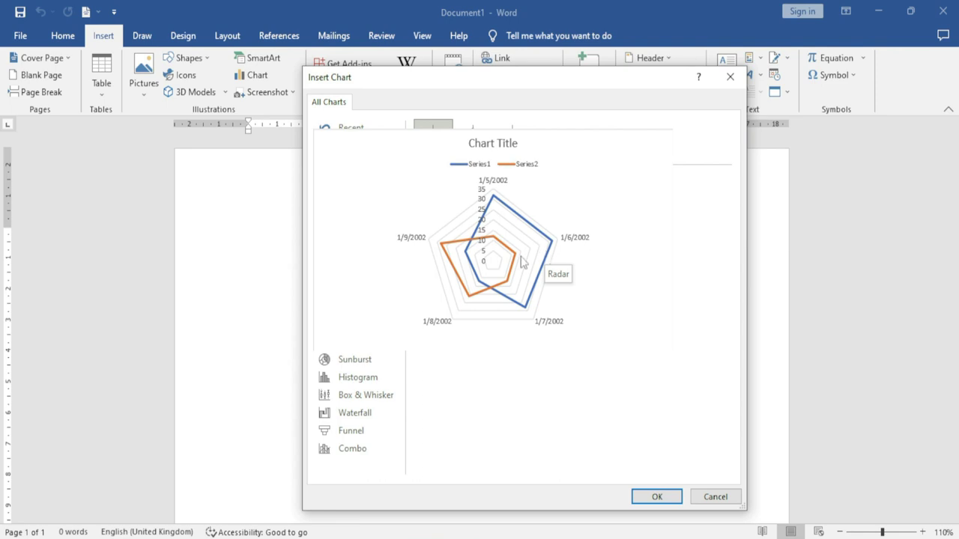
left_click(367, 344)
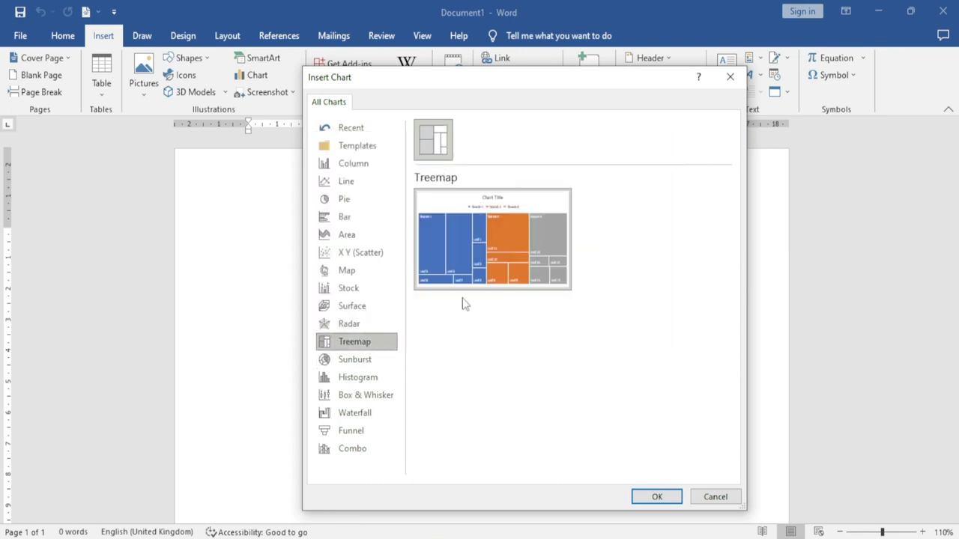
mouse_move(487, 278)
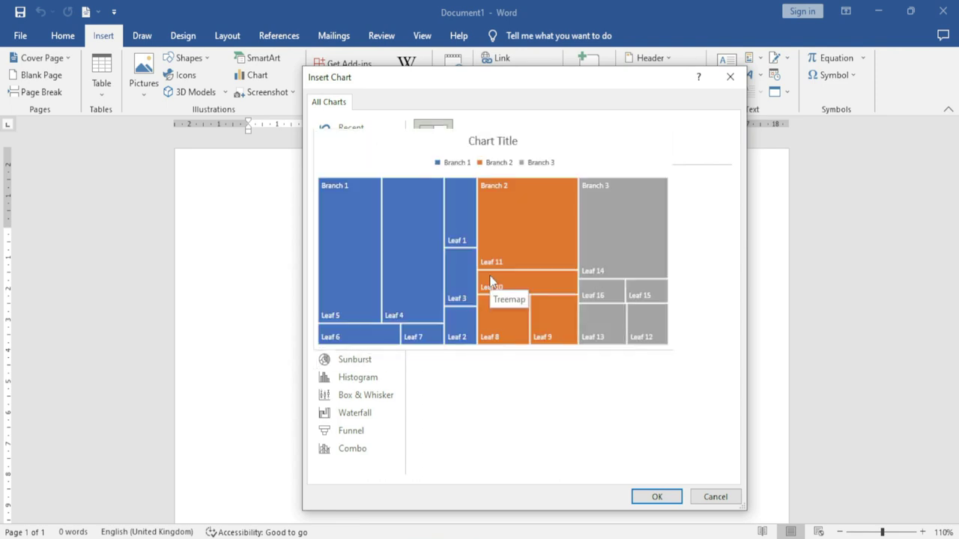
left_click(367, 360)
mouse_move(504, 275)
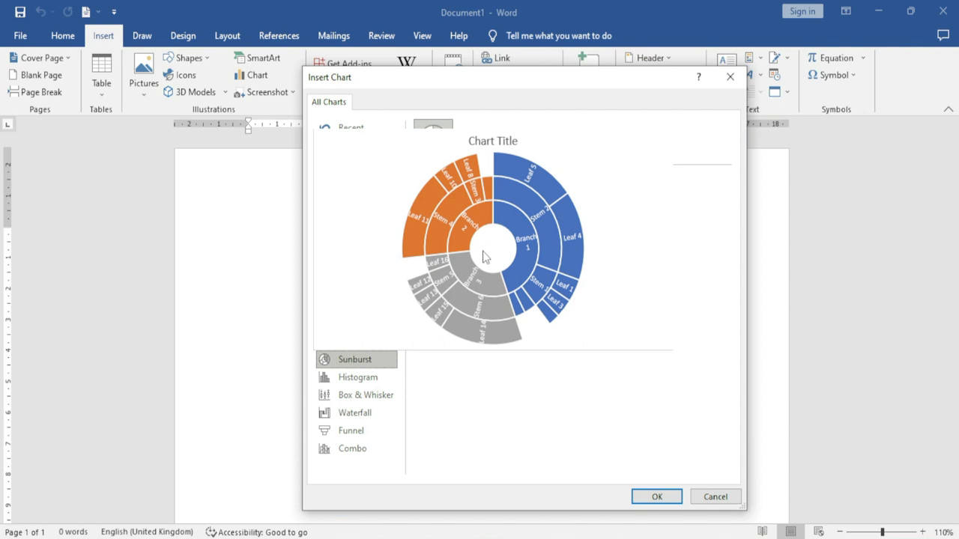
Preview Histogram, Box & Whisker, Waterfall and Funnel, ending on the Combo chart options.
left_click(374, 382)
mouse_move(518, 263)
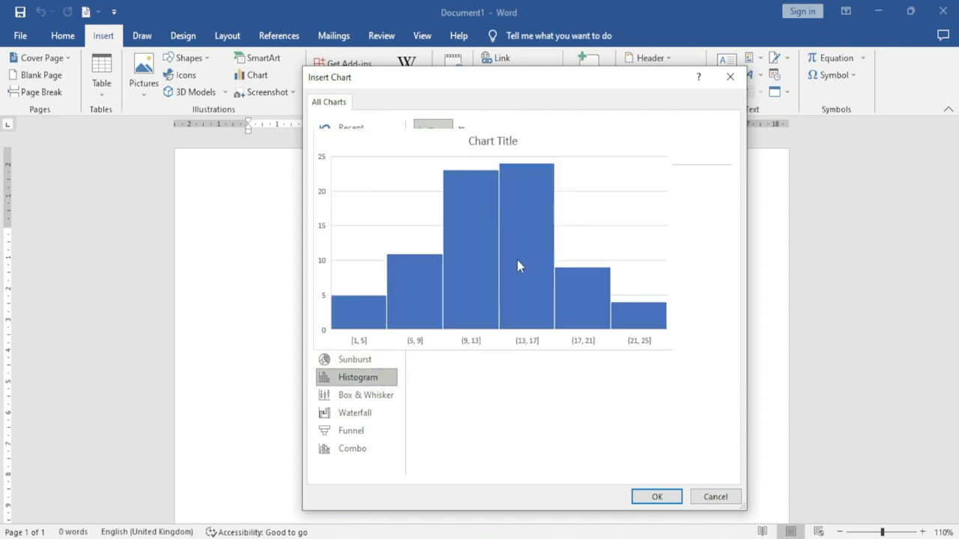
left_click(381, 399)
mouse_move(511, 268)
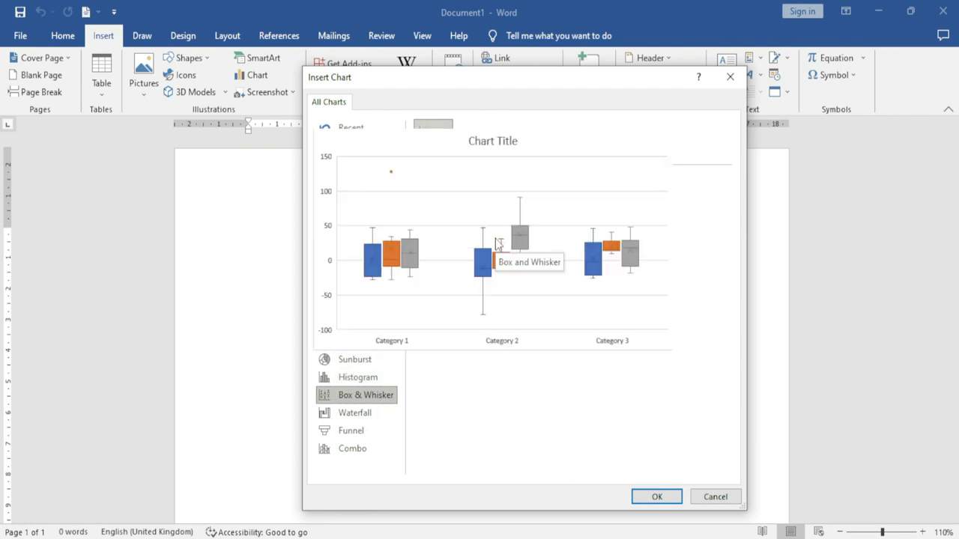
left_click(373, 410)
mouse_move(500, 248)
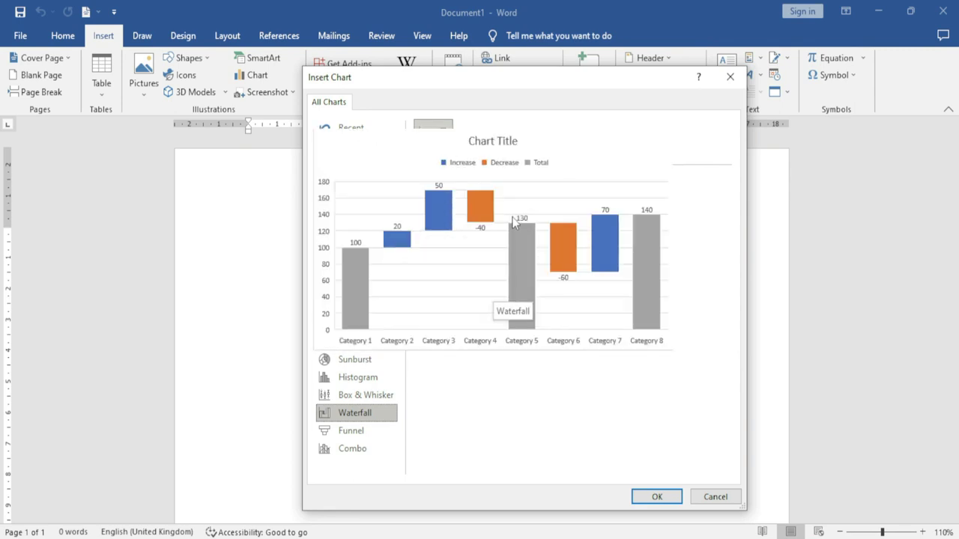
left_click(363, 432)
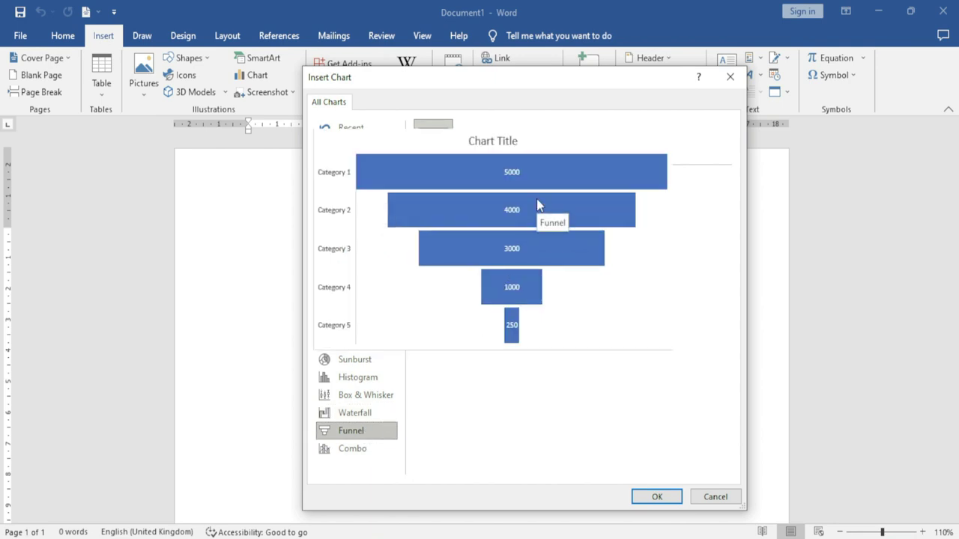
left_click(362, 451)
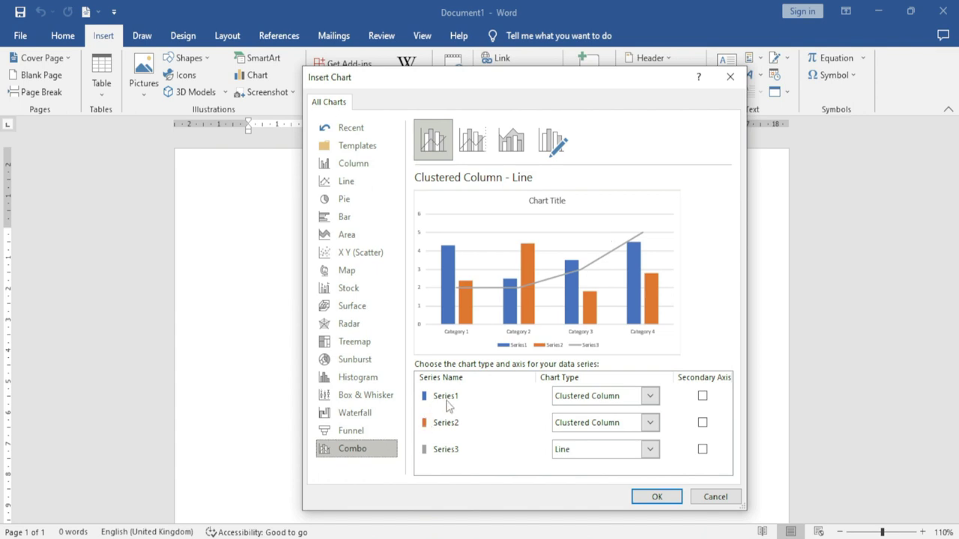
Make Series1 and Series3 Stacked Line and Series2 100% Stacked Column.
left_click(650, 396)
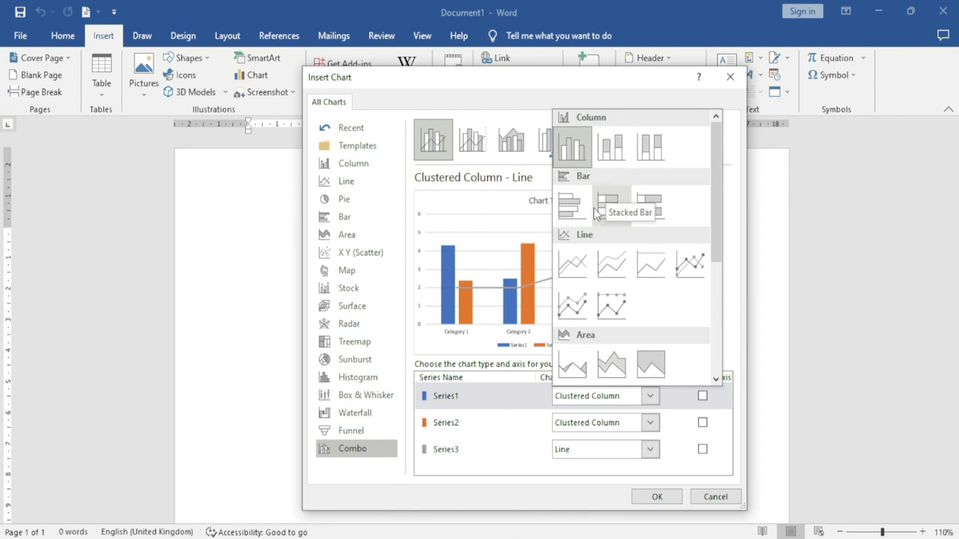
mouse_move(717, 225)
left_mouse_down()
mouse_move(714, 290)
mouse_move(717, 224)
left_mouse_up()
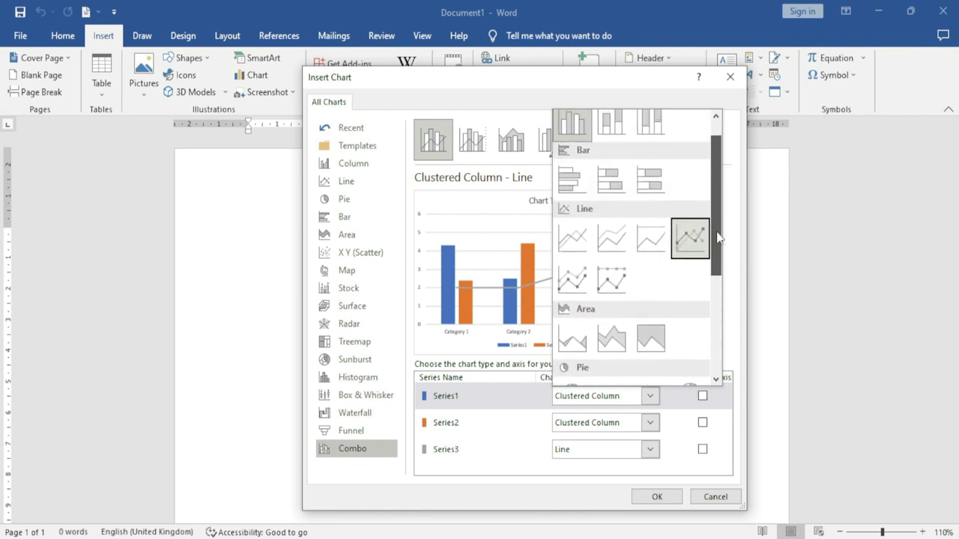
left_click(615, 238)
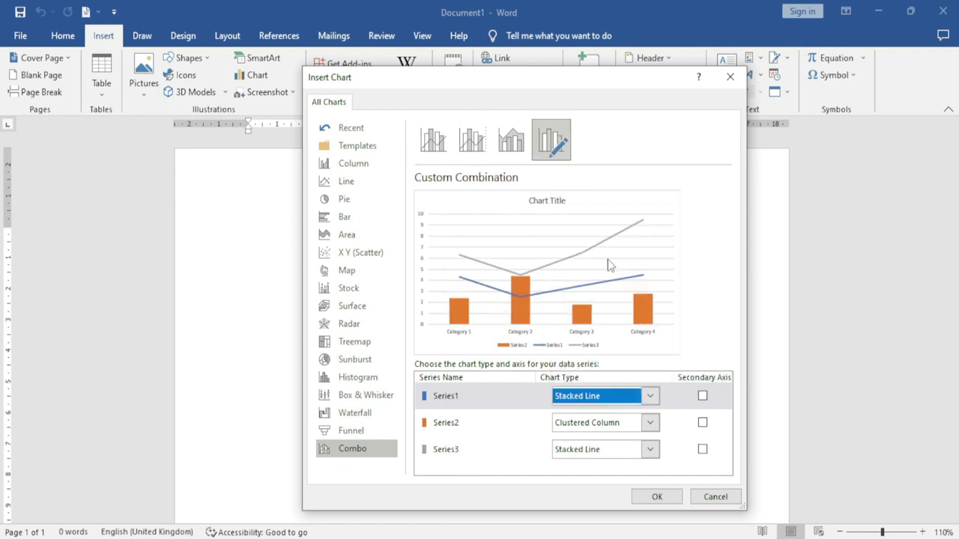
left_click(650, 423)
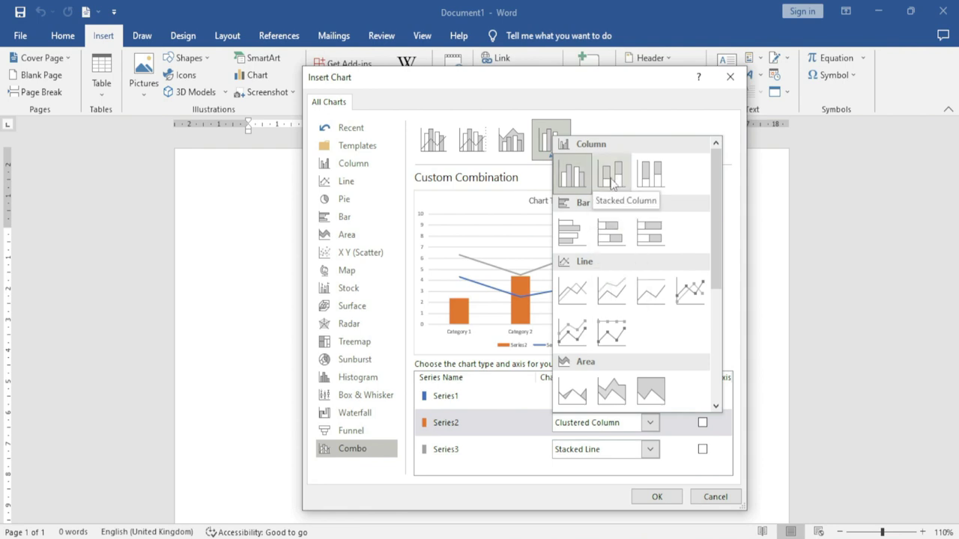
left_click(647, 175)
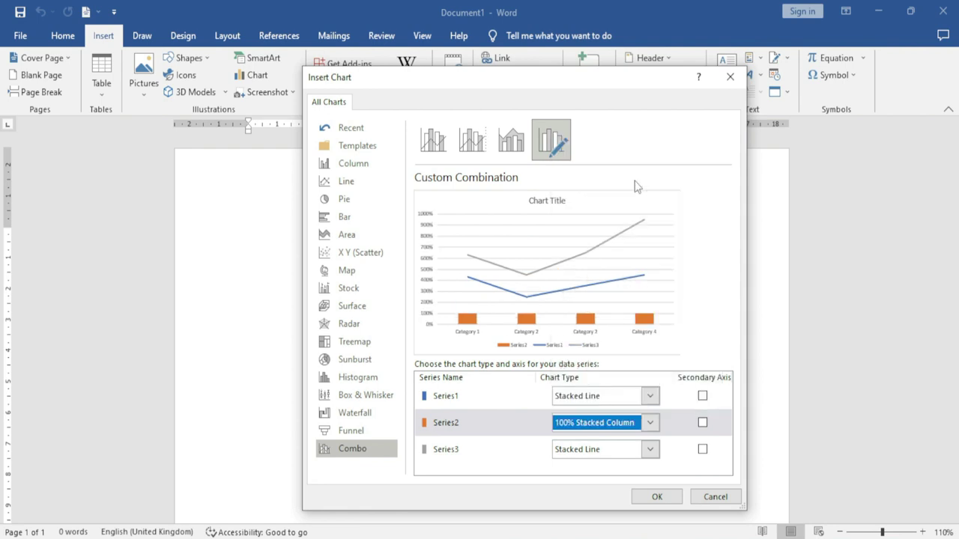
left_click_drag(712, 360, 721, 296)
left_click(611, 222)
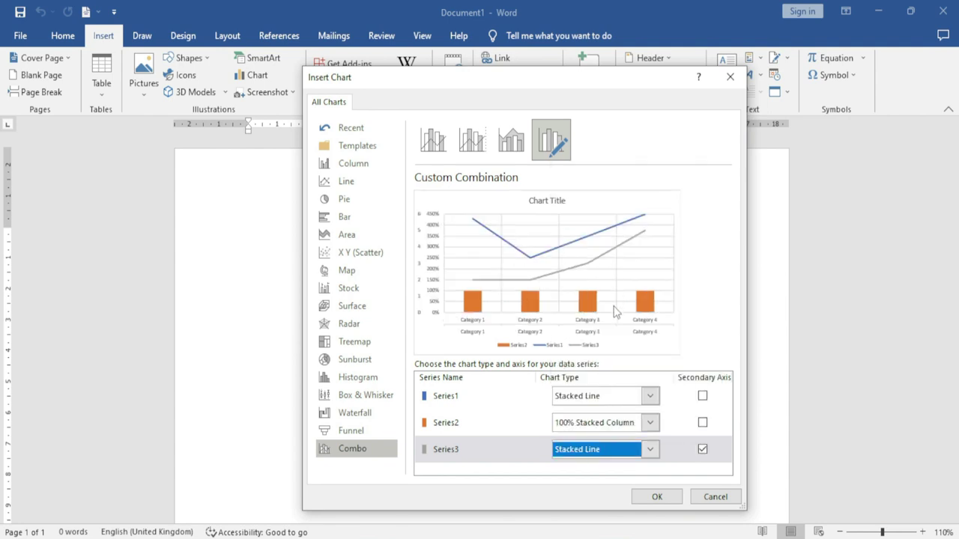
Put Series1 on the secondary axis.
left_click(703, 397)
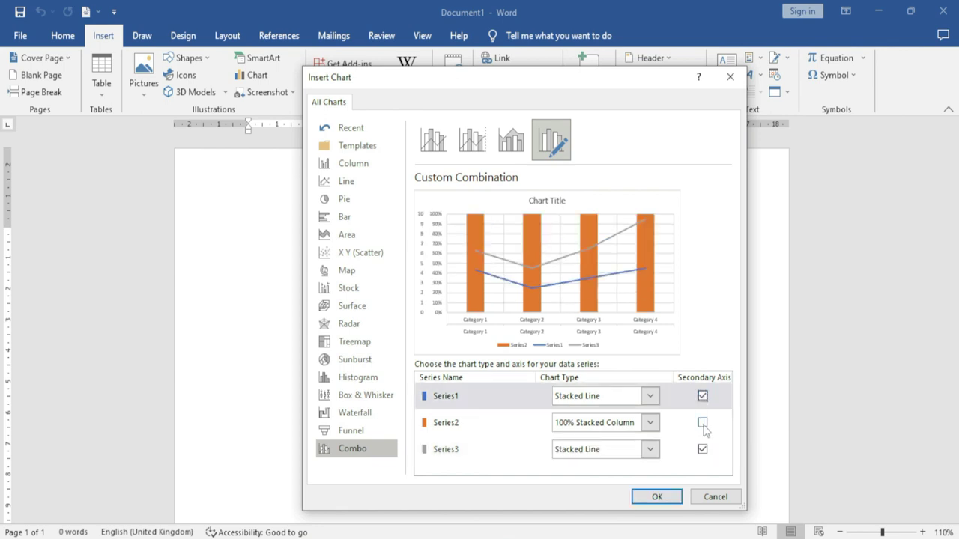
left_click(703, 422)
left_click(702, 396)
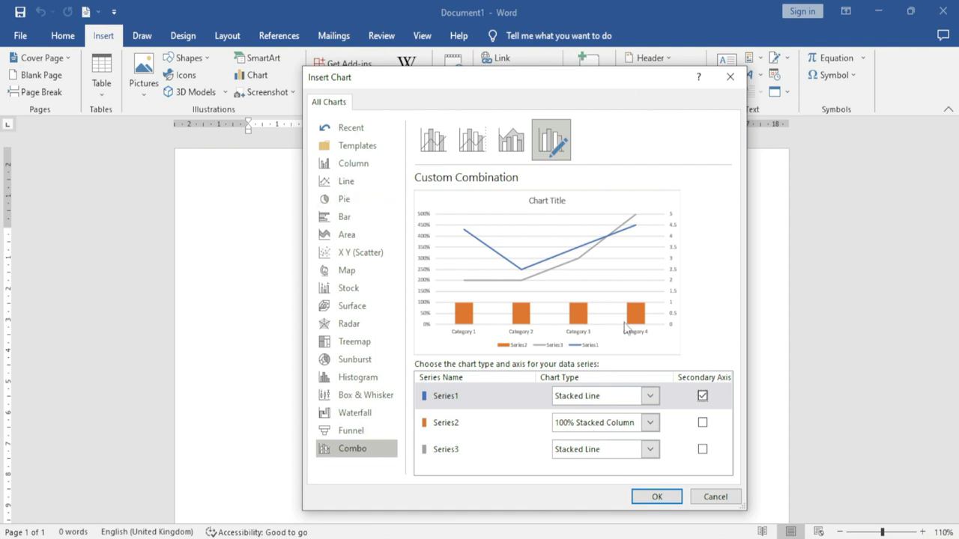
left_click_drag(502, 83, 485, 74)
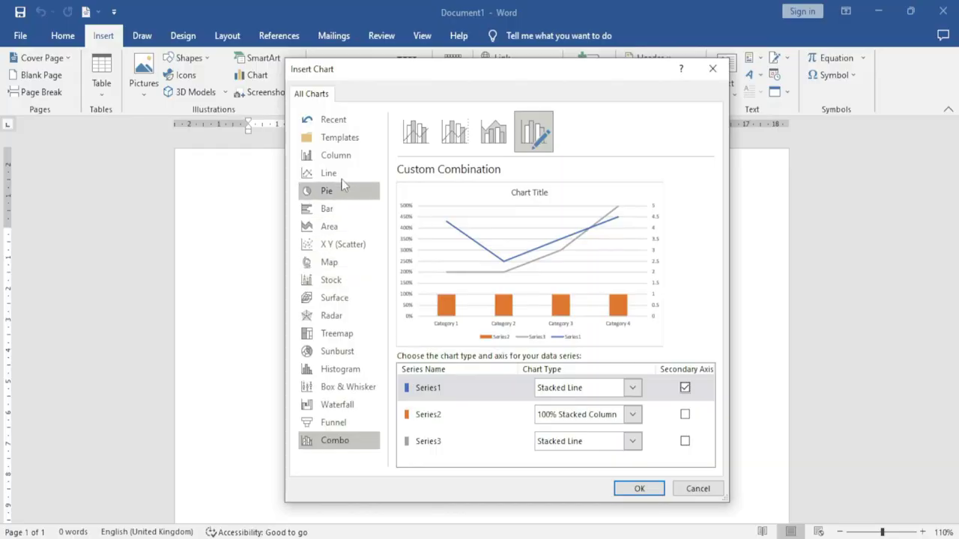
Insert a Clustered Column chart after briefly previewing 3-D Clustered Column.
left_click(337, 157)
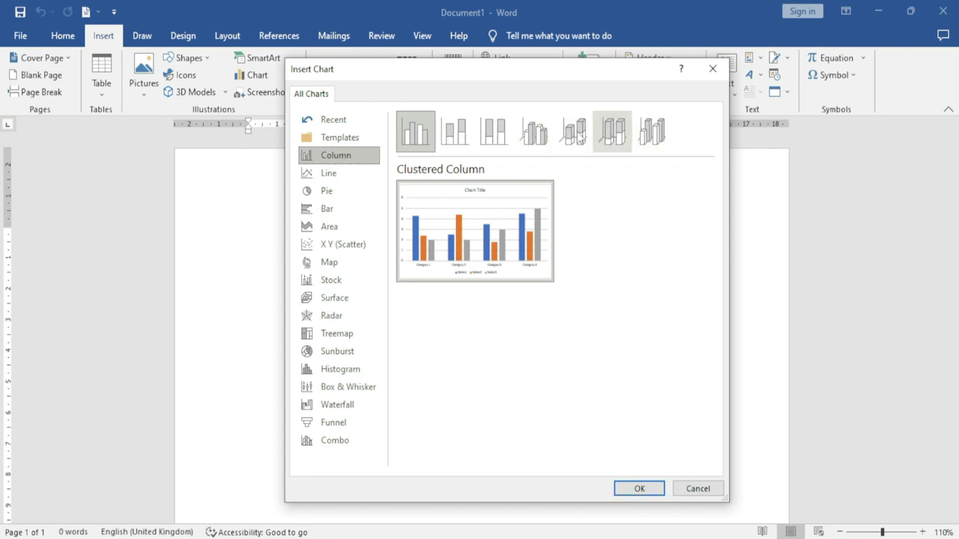
left_click(532, 135)
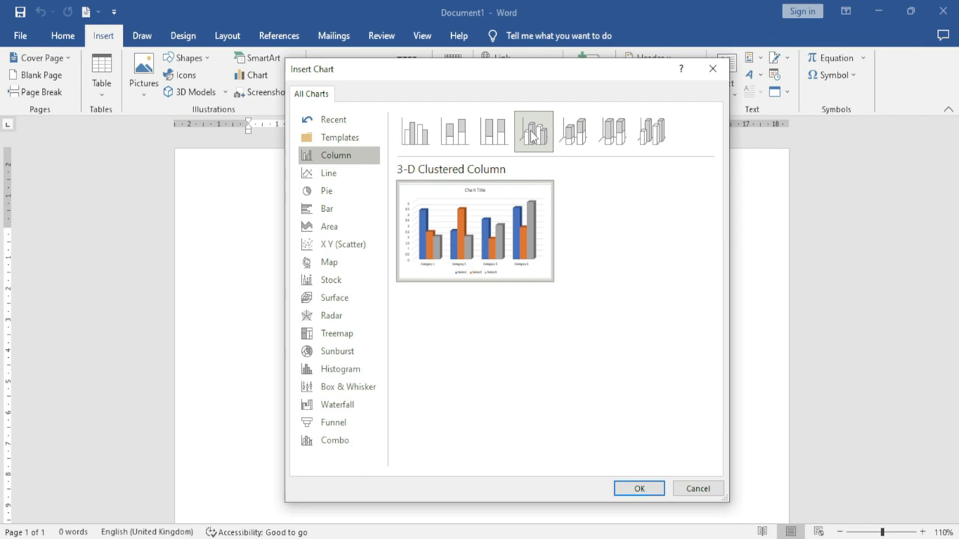
left_click(412, 136)
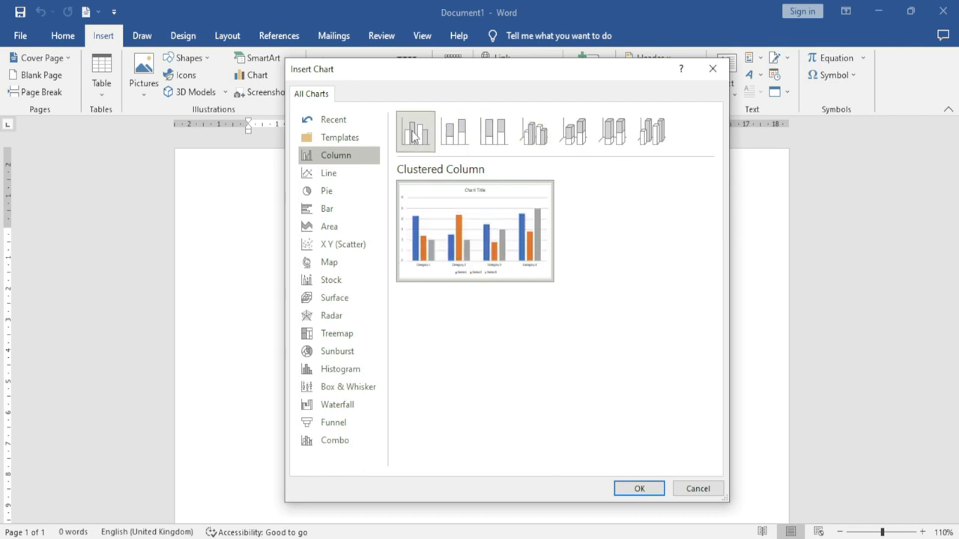
left_click(636, 490)
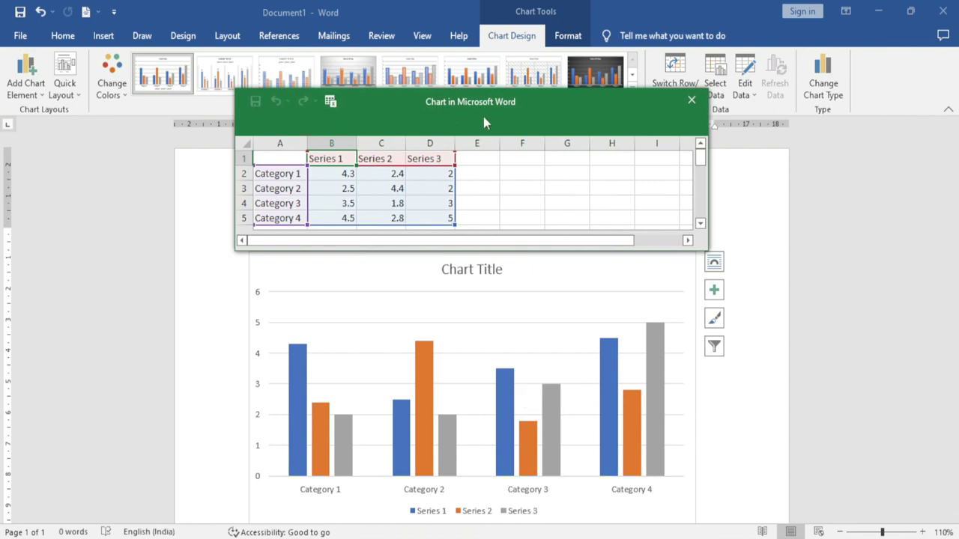
Enter Hindi, Eng and Pol as the three series headers in the chart data sheet.
left_click_drag(477, 111, 491, 113)
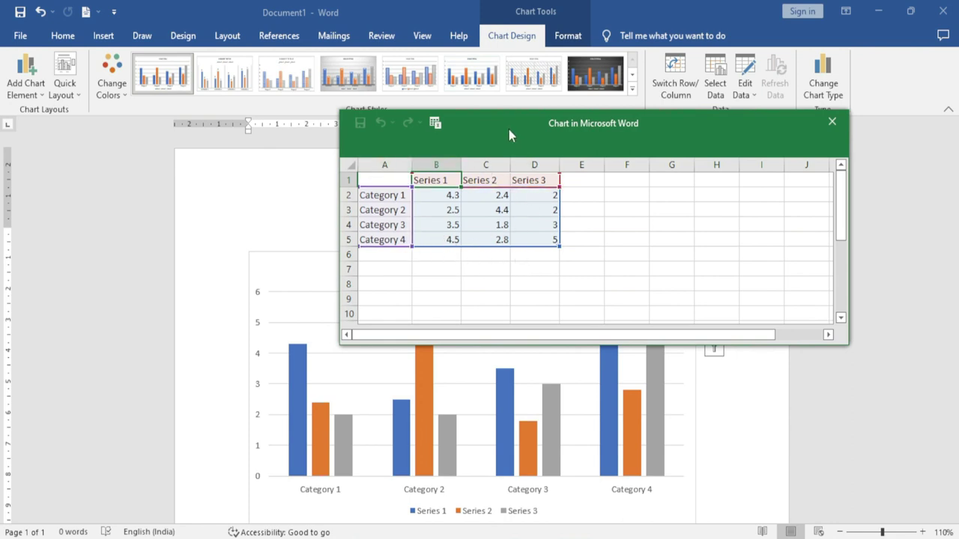
left_click_drag(509, 127, 461, 94)
left_click(471, 377)
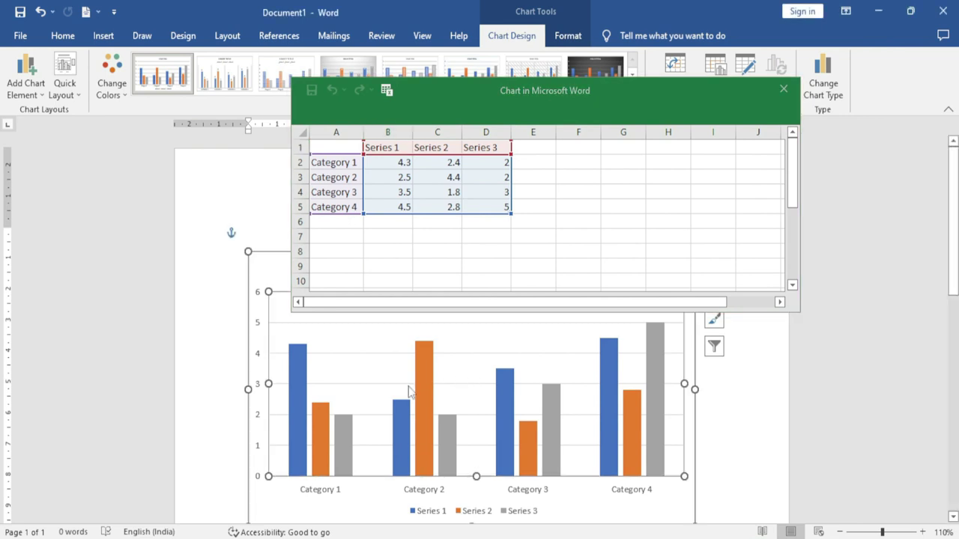
left_click_drag(440, 109, 502, 118)
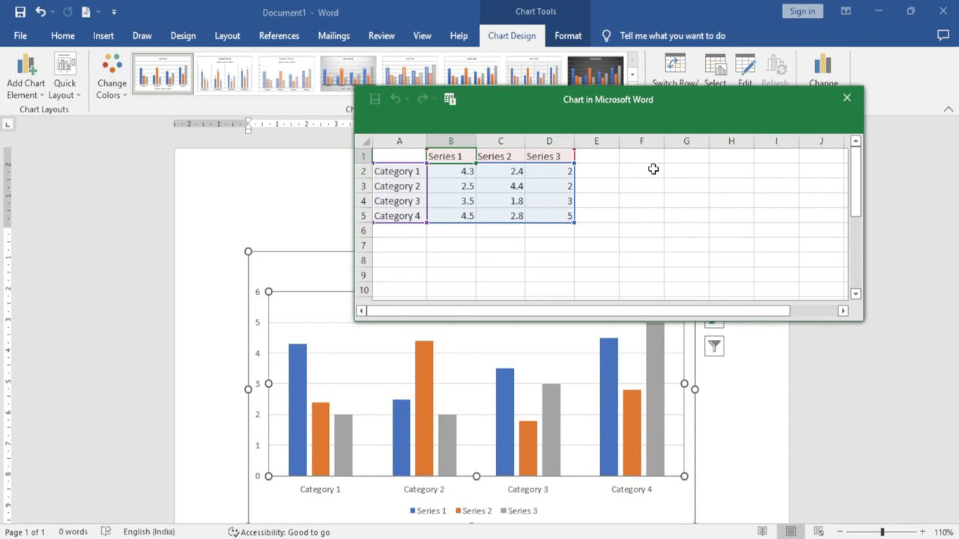
type("Hindi")
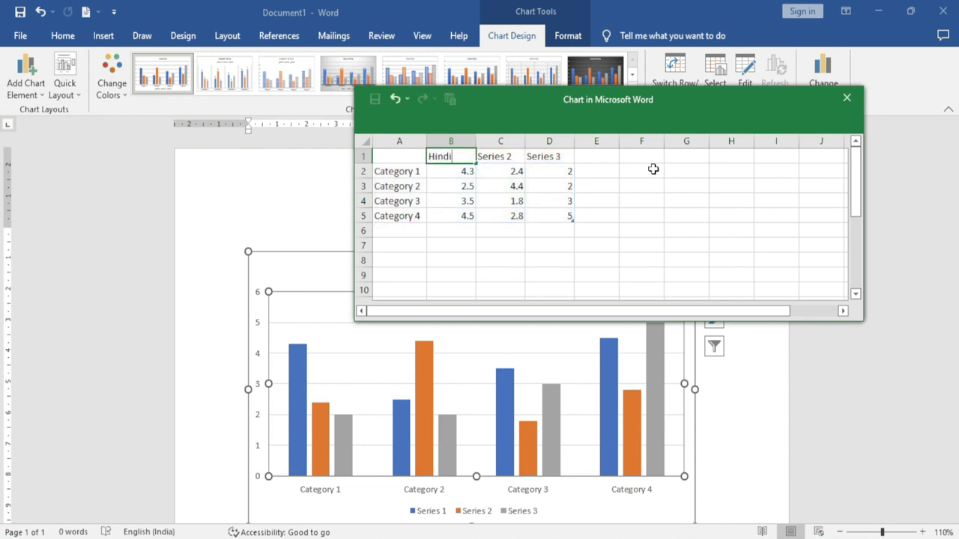
key("Tab")
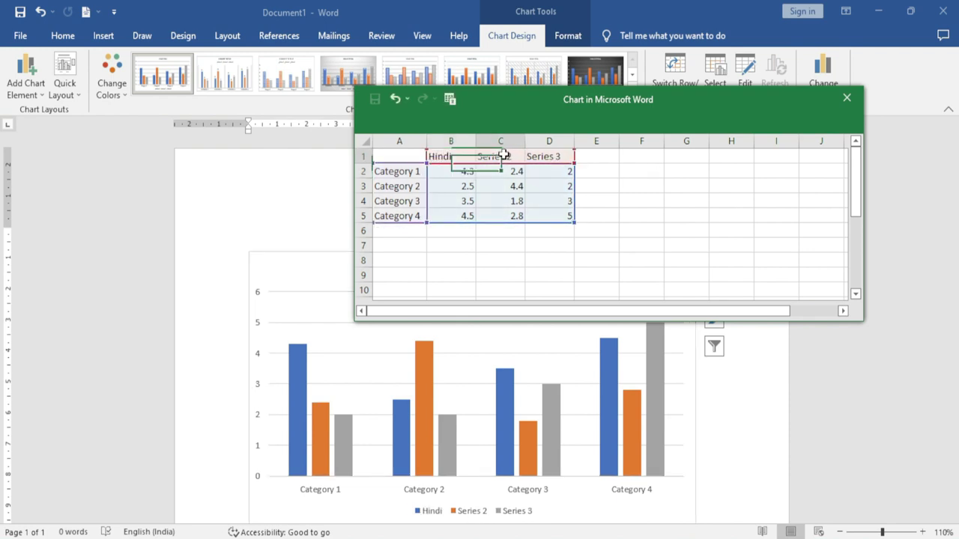
type("Eng")
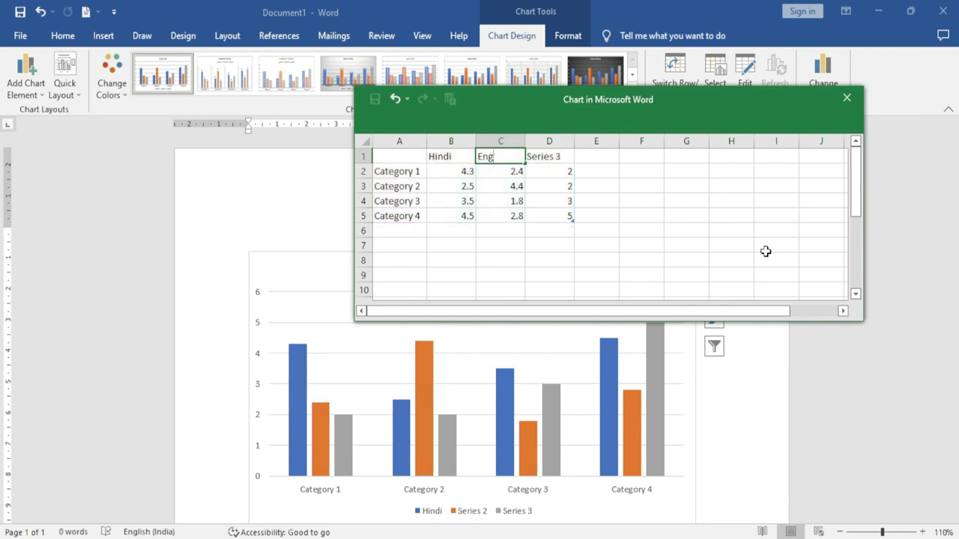
key("Tab")
type("Po")
left_click(595, 224)
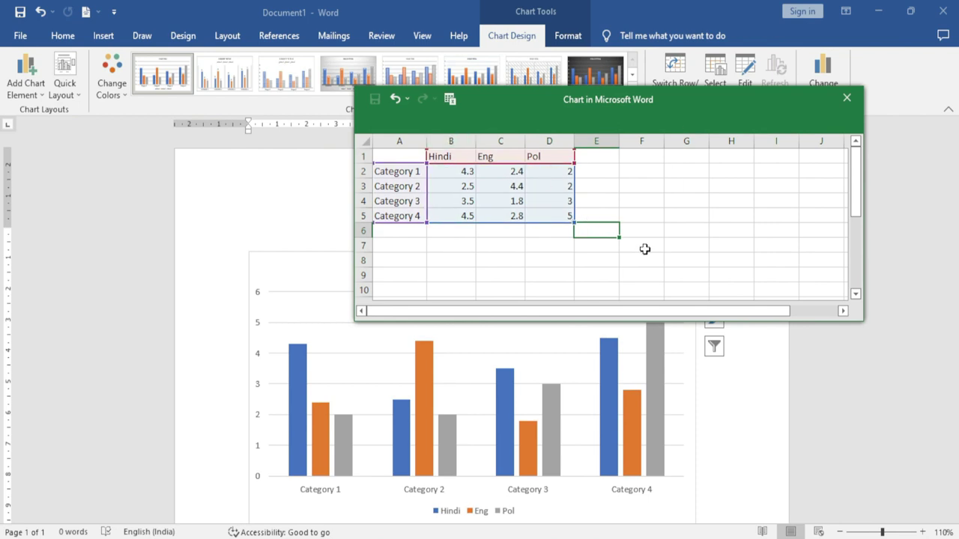
mouse_move(662, 106)
left_mouse_down()
mouse_move(375, 97)
mouse_move(514, 115)
left_mouse_up()
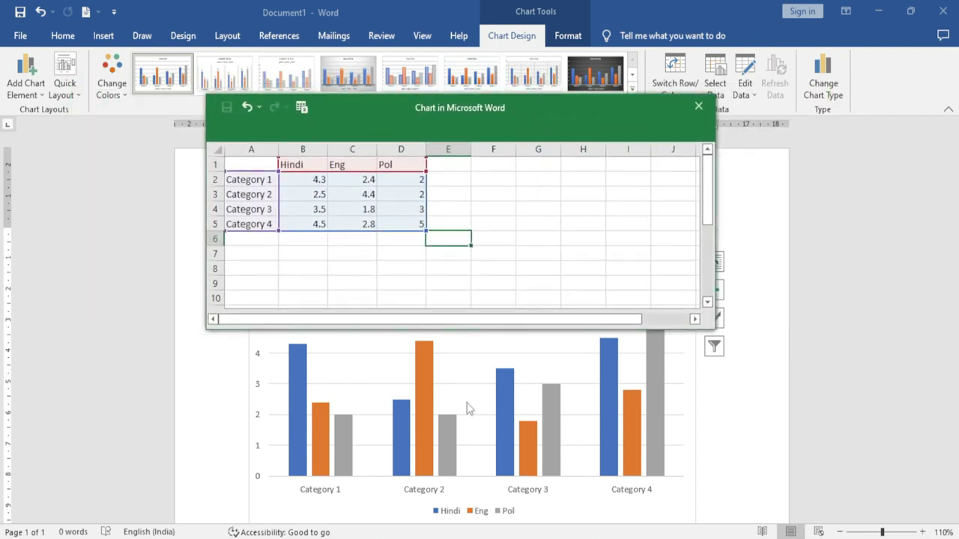
scroll(463, 416, "down", 3)
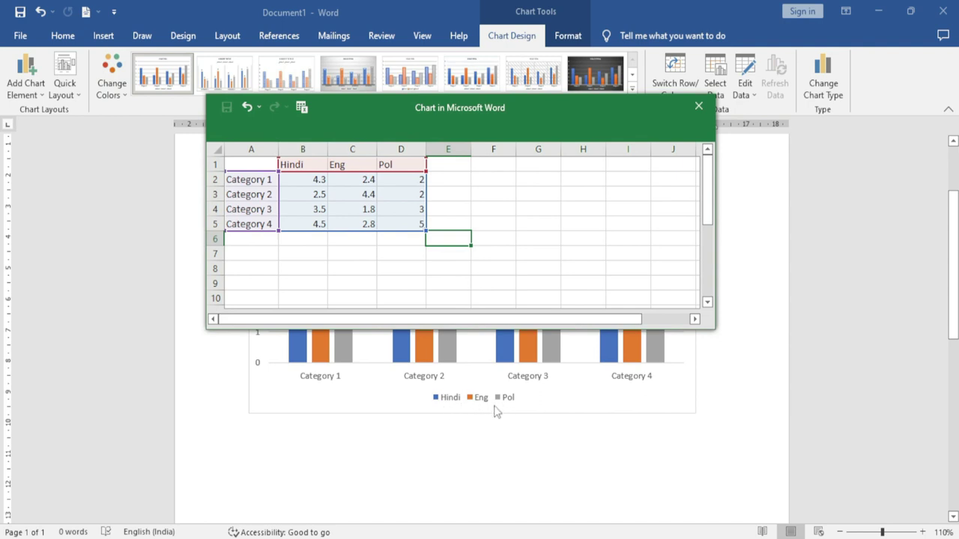
left_click_drag(449, 107, 581, 107)
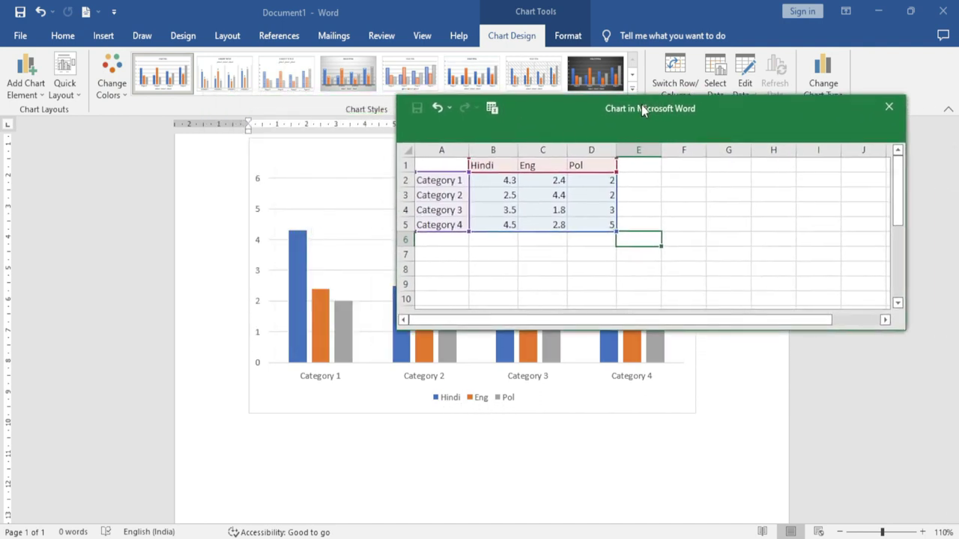
Enter Aman, Kamal, Deepak and Aditya as the category names in A2:A5.
left_click(442, 183)
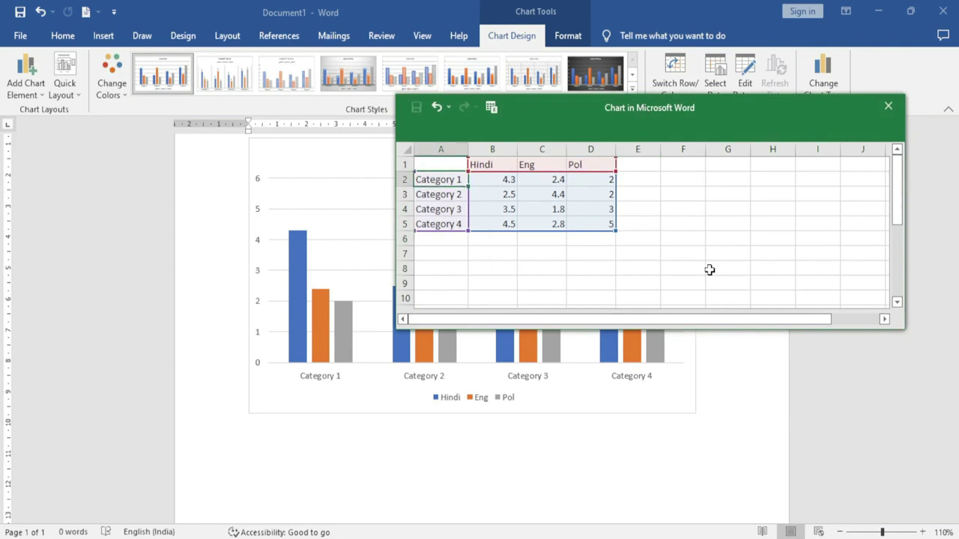
type("Aman")
key("Return")
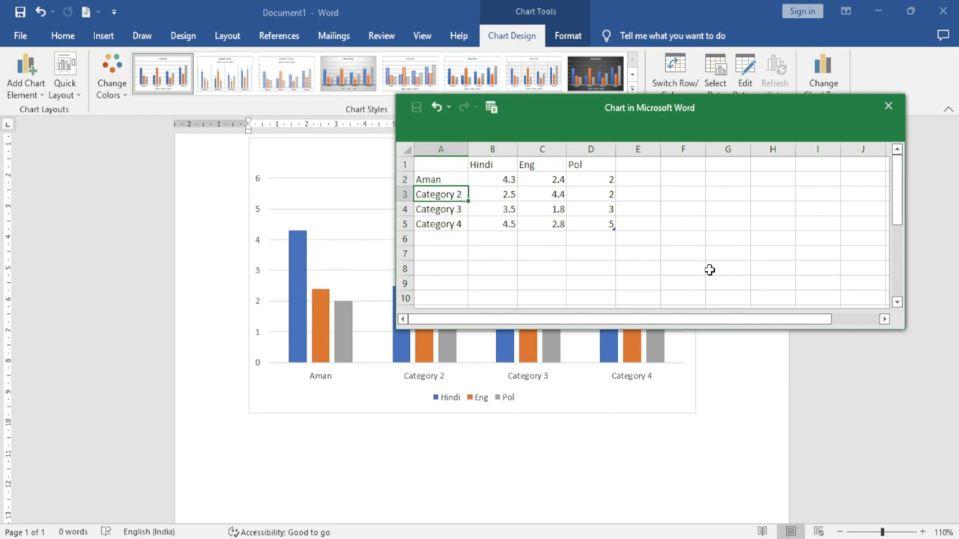
type("Kamal")
key("Return")
type("D")
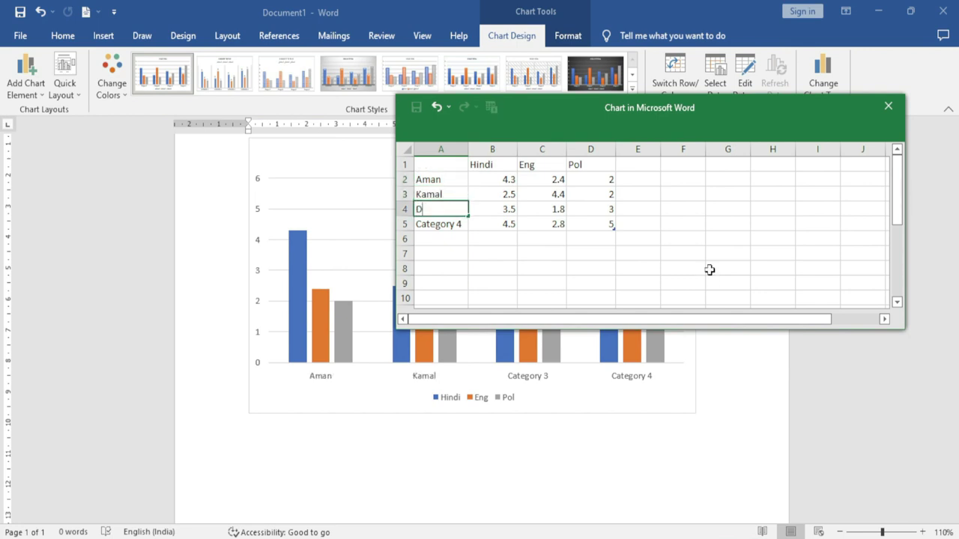
key("Return")
type("Aditya")
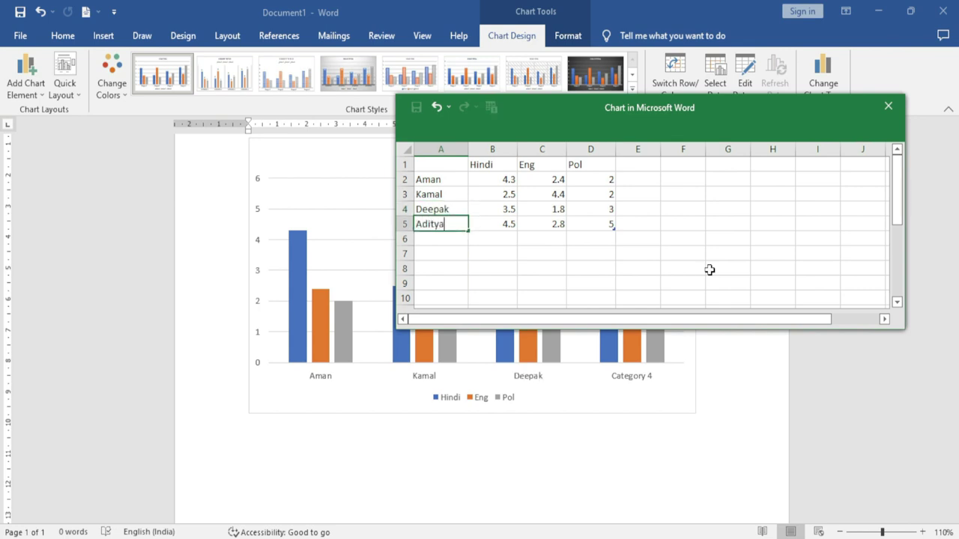
key("Return")
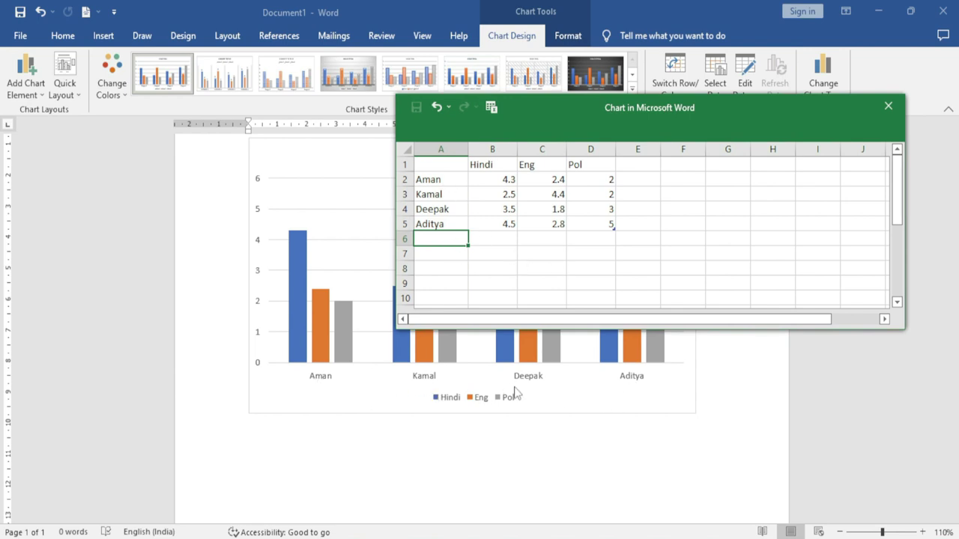
left_click_drag(540, 116, 621, 58)
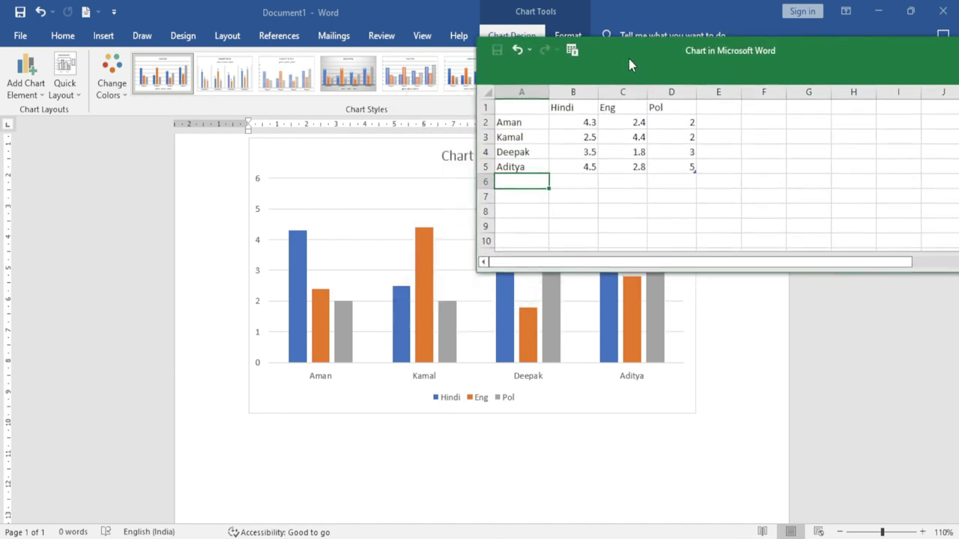
left_click(582, 123)
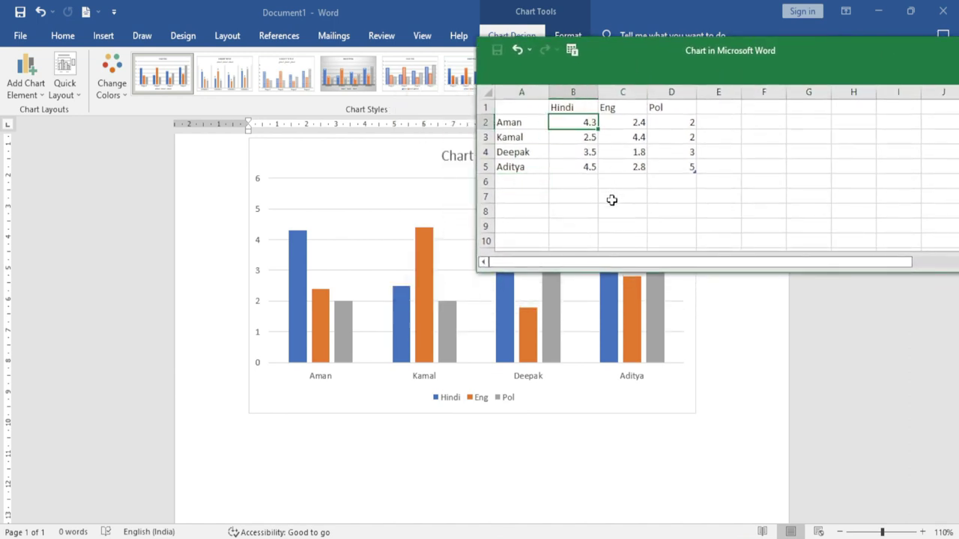
scroll(322, 323, "up", 3)
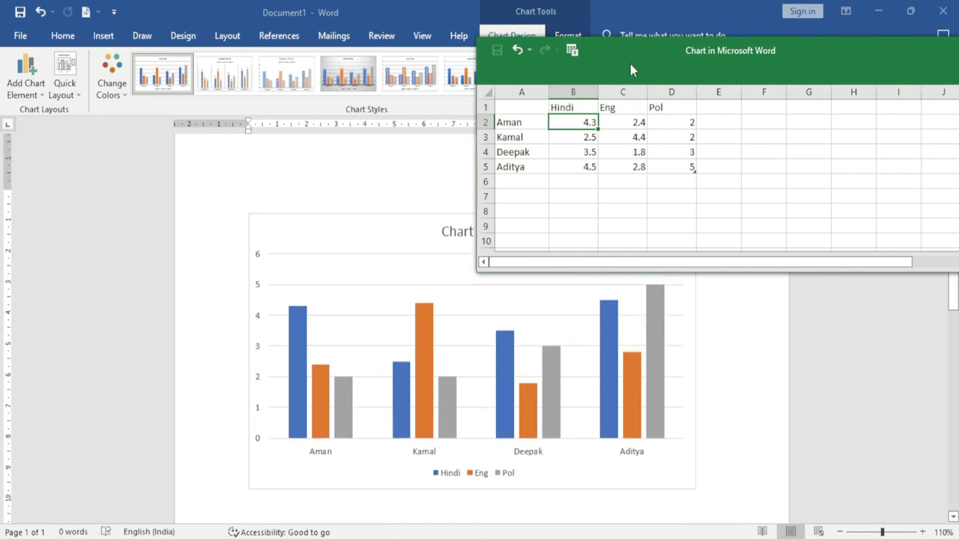
left_click_drag(630, 64, 536, 31)
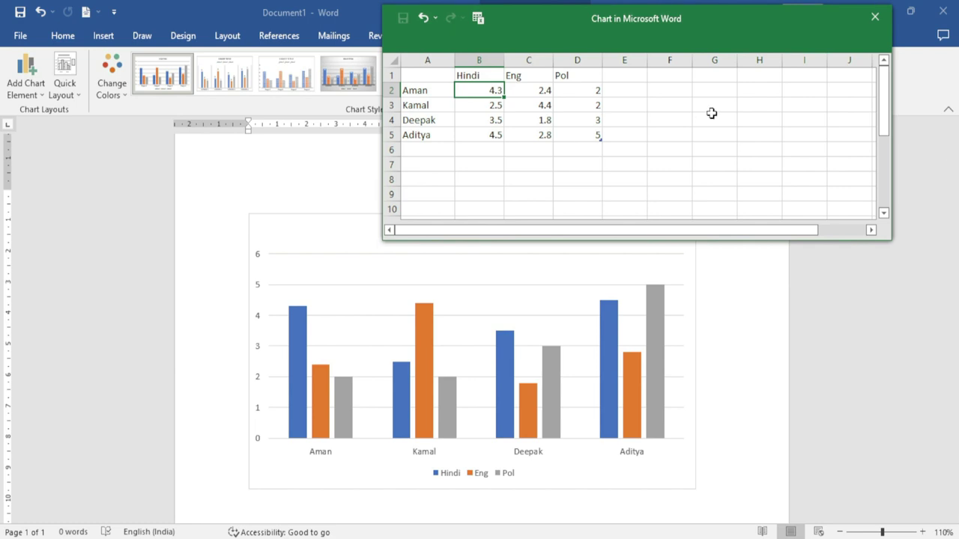
Enter Aman's marks: Hindi 69, Eng 98 and Pol 25.
type("69")
key("Return")
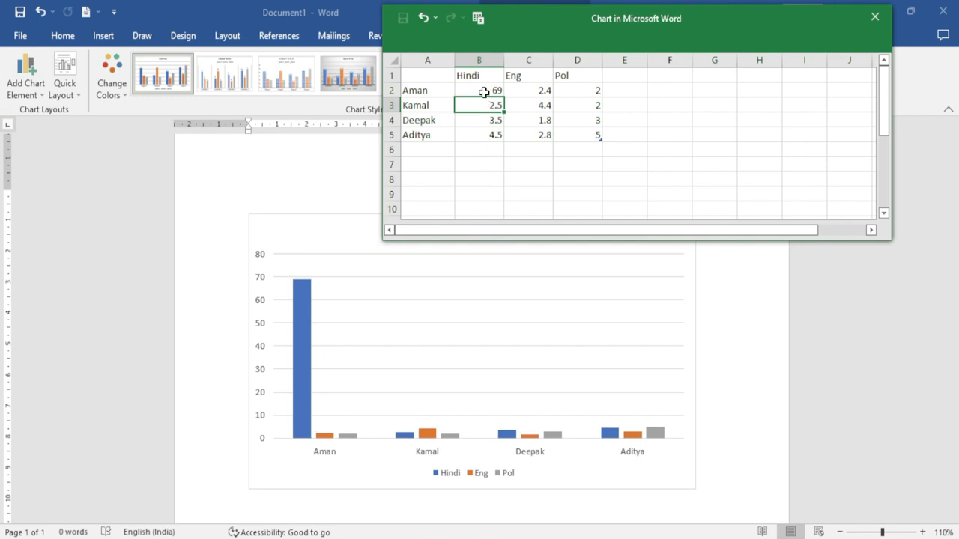
left_click(531, 91)
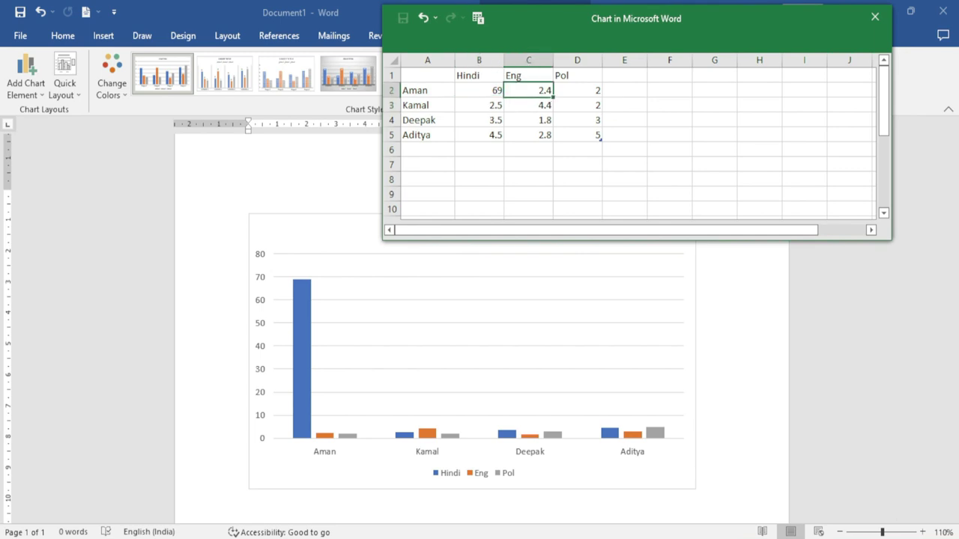
type("98")
key("Return")
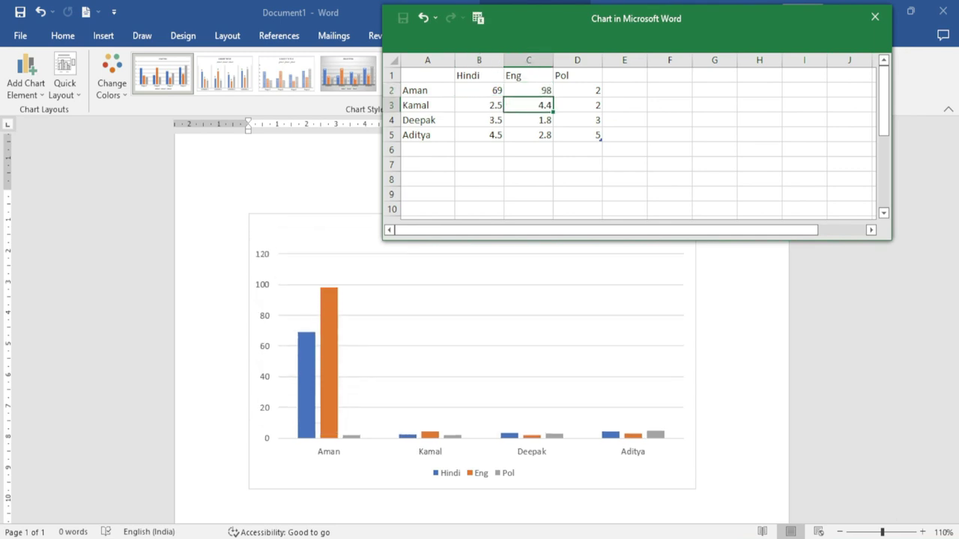
left_click(597, 90)
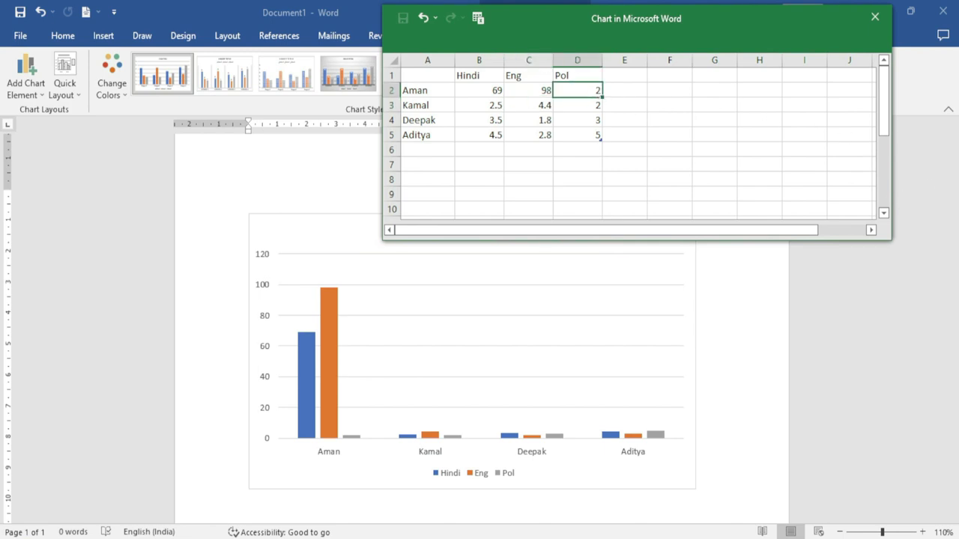
type("2")
type("5")
key("Return")
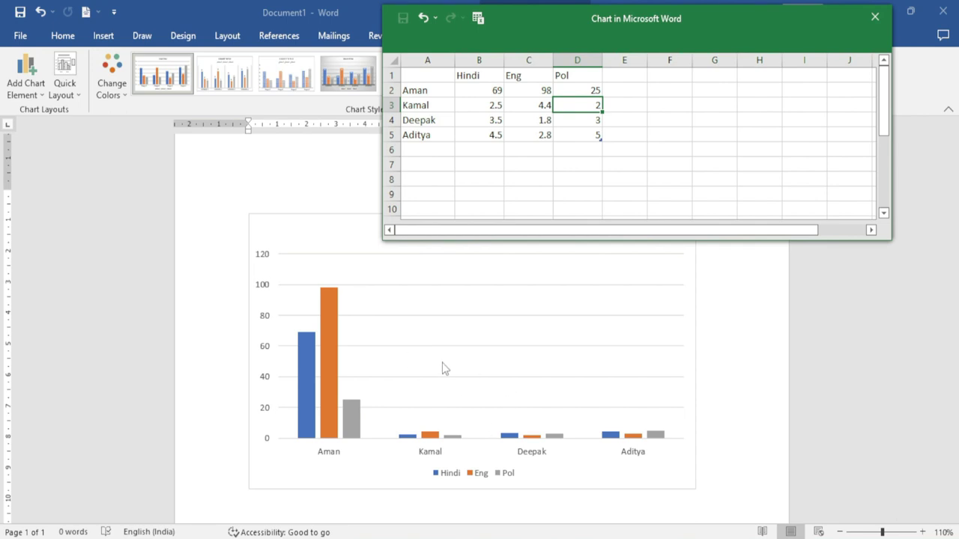
left_click(491, 107)
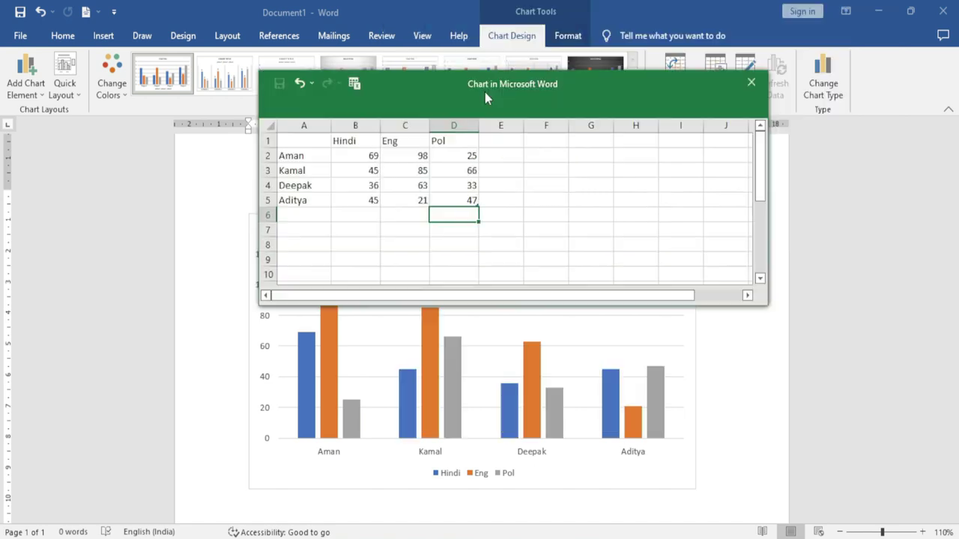
Close the chart data sheet to view the updated marks chart.
mouse_move(478, 88)
left_mouse_down()
mouse_move(549, 135)
mouse_move(447, 131)
left_mouse_up()
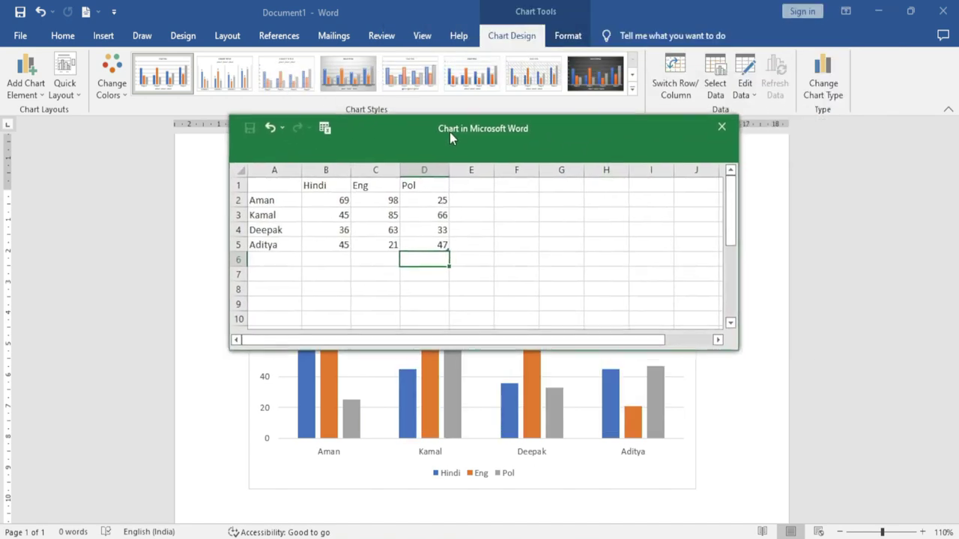
left_click(719, 126)
scroll(599, 406, "down", 2)
scroll(596, 404, "up", 2)
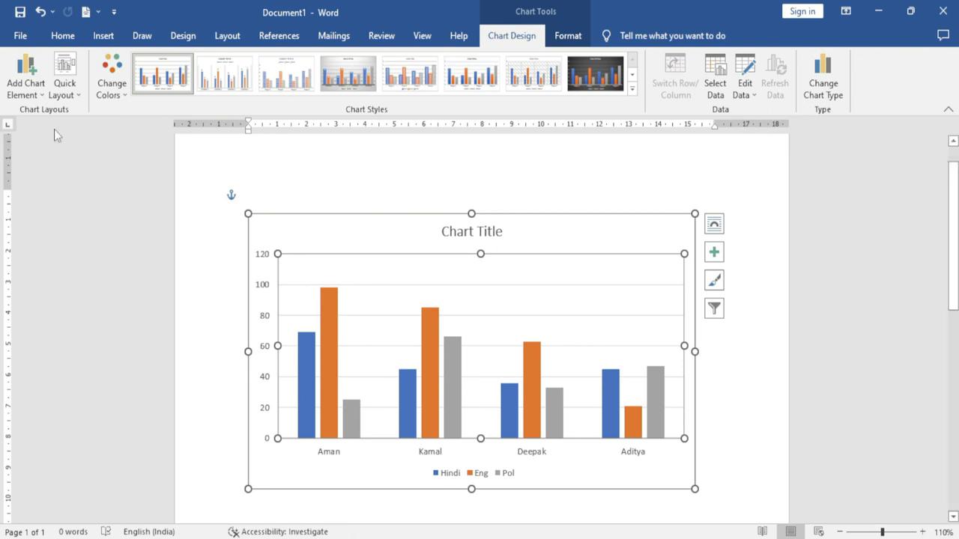
left_click(43, 99)
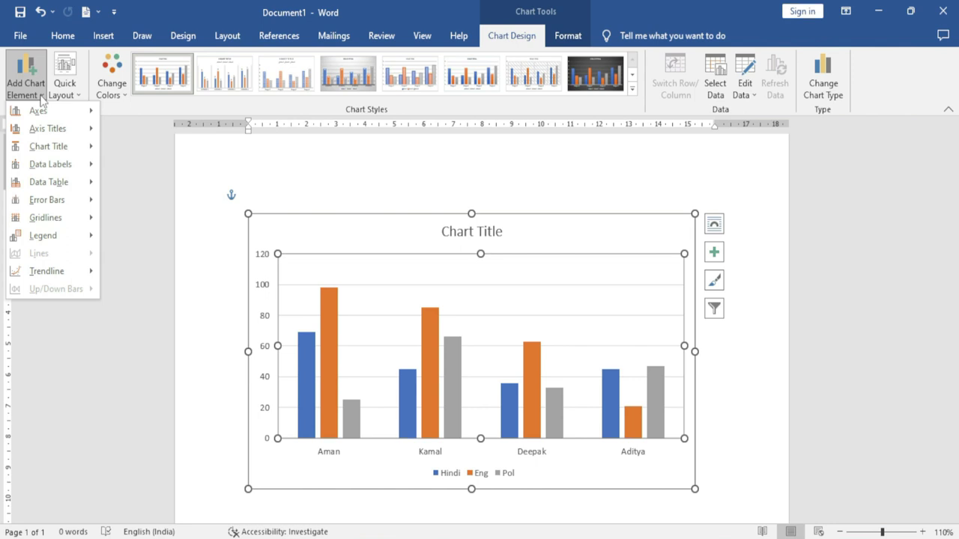
mouse_move(45, 111)
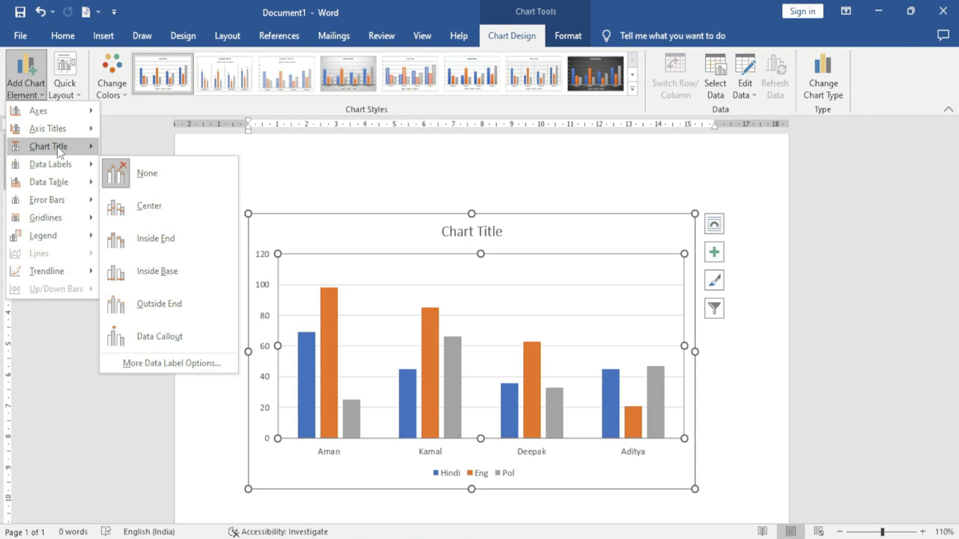
mouse_move(54, 130)
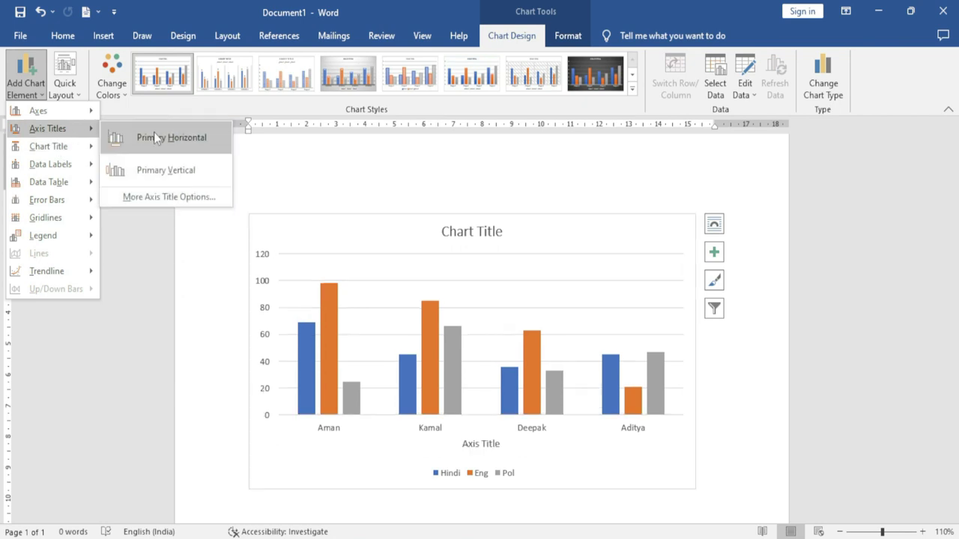
mouse_move(64, 165)
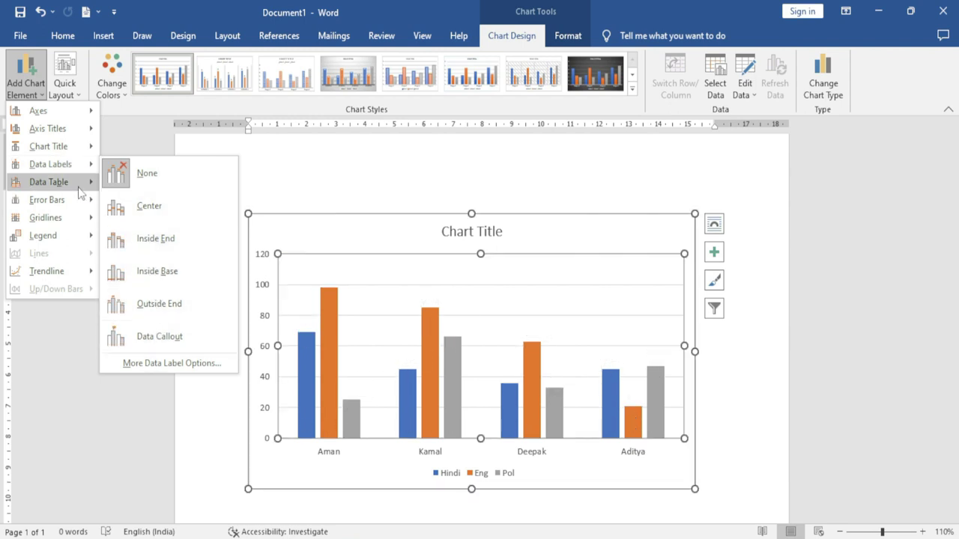
mouse_move(49, 182)
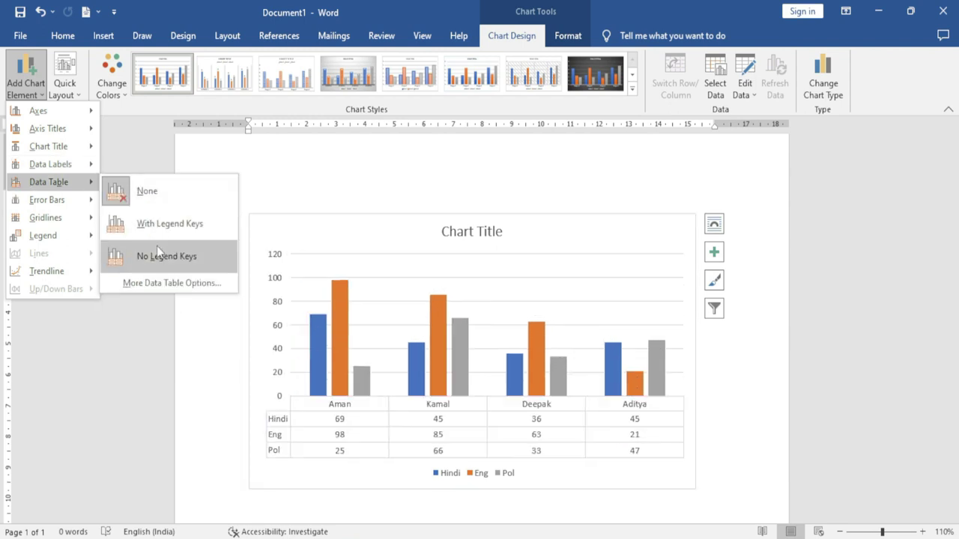
mouse_move(57, 222)
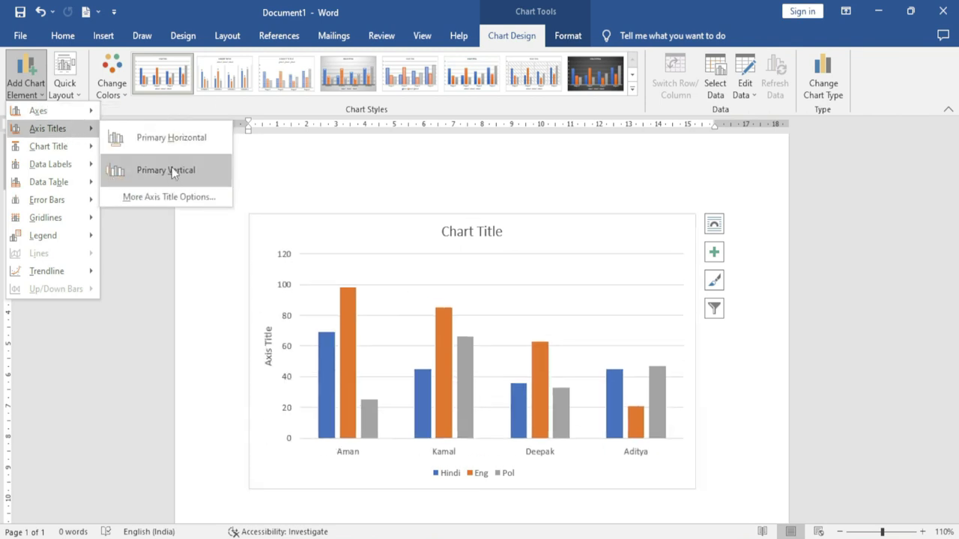
mouse_move(52, 146)
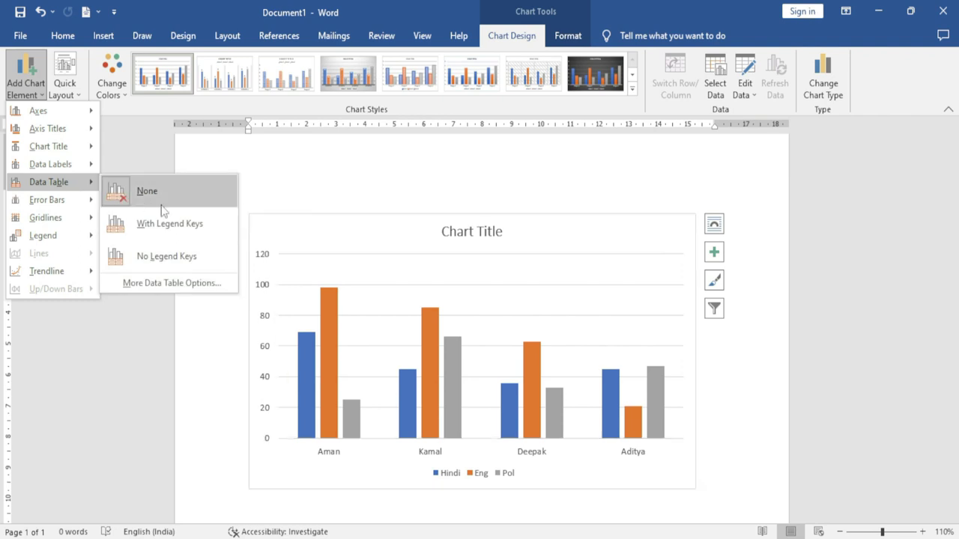
key("Escape")
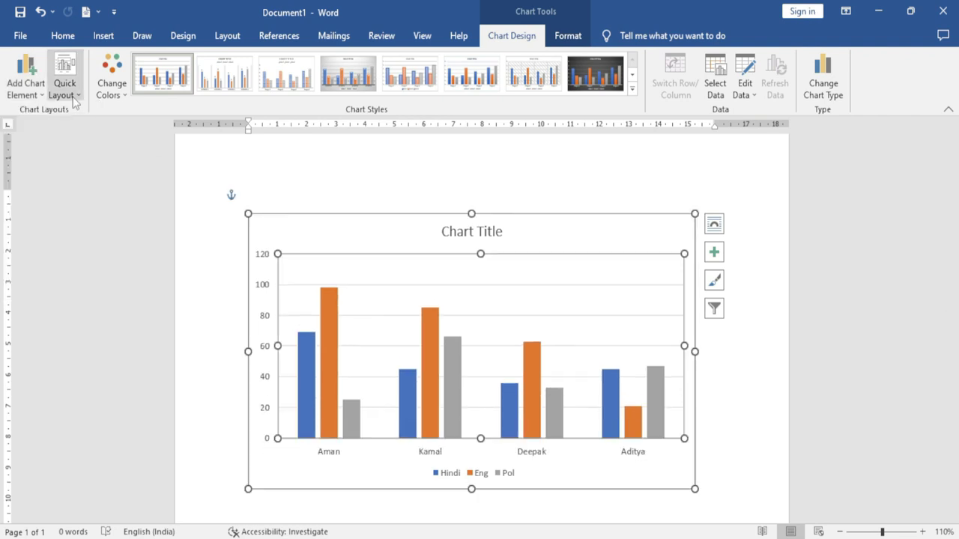
Glance at Quick Layout presets without applying one, then bring up Change Colors.
left_click(74, 100)
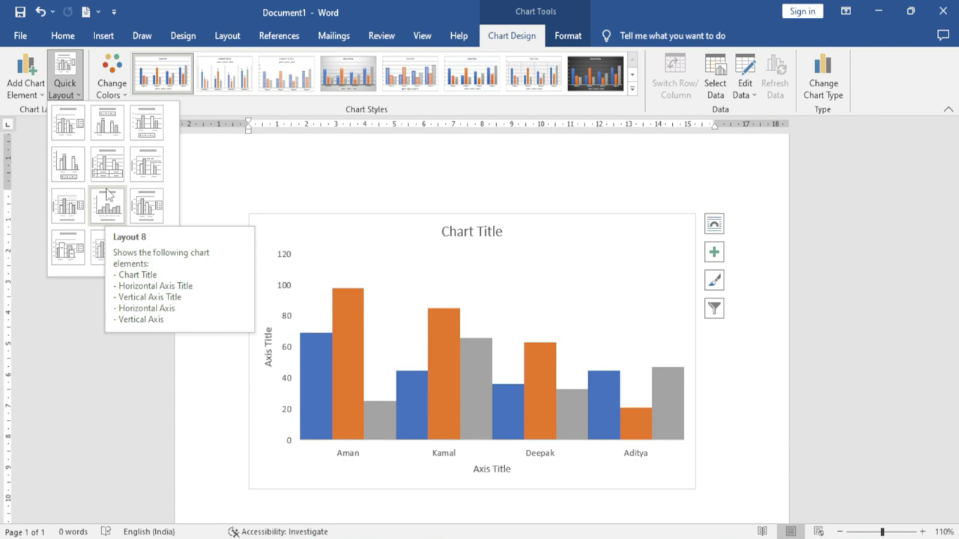
left_click(204, 145)
left_click(123, 96)
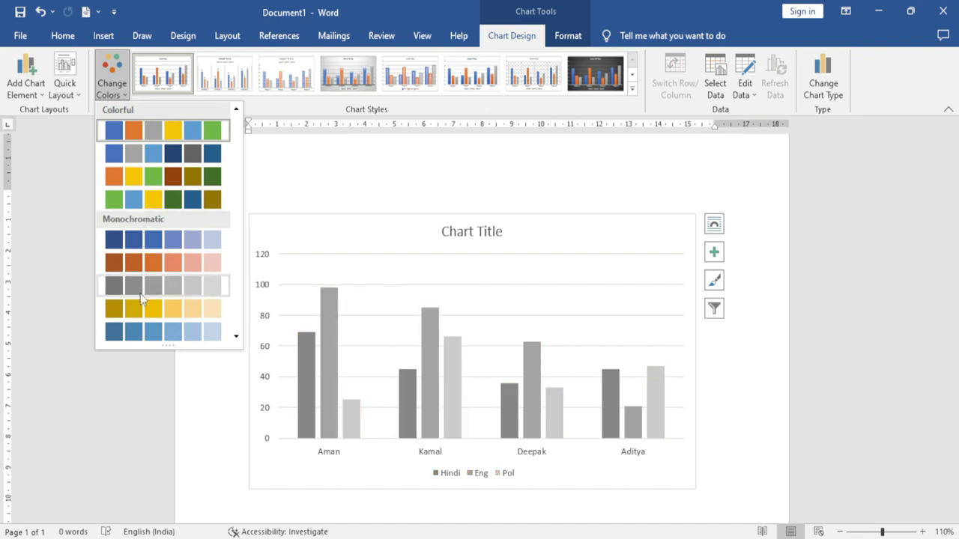
Recolour the bars orange, yellow and green, then apply the dark glowing-outline chart style.
left_click(159, 180)
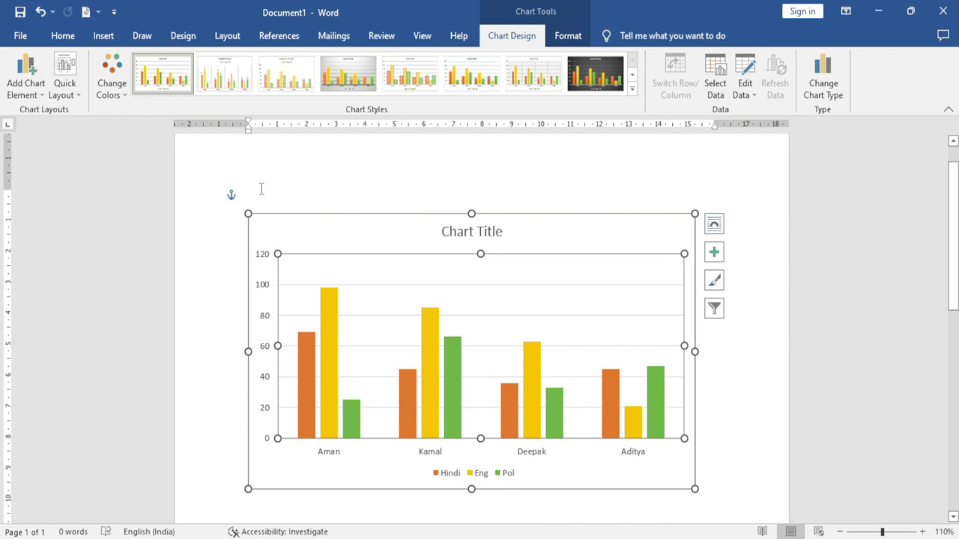
left_click(633, 89)
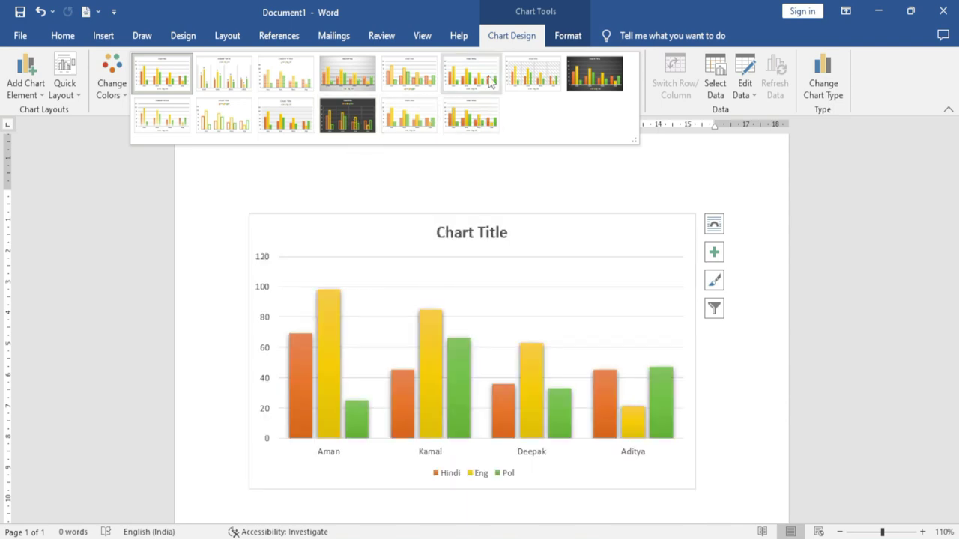
left_click(352, 124)
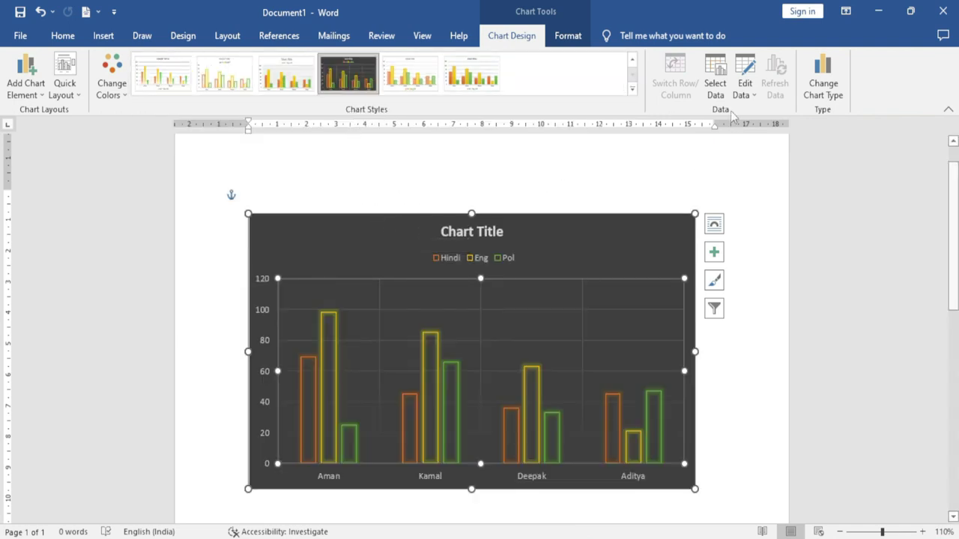
Discard an A1:F6 range change, then switch row/column so Hindi, Eng and Pol become categories.
left_click(723, 84)
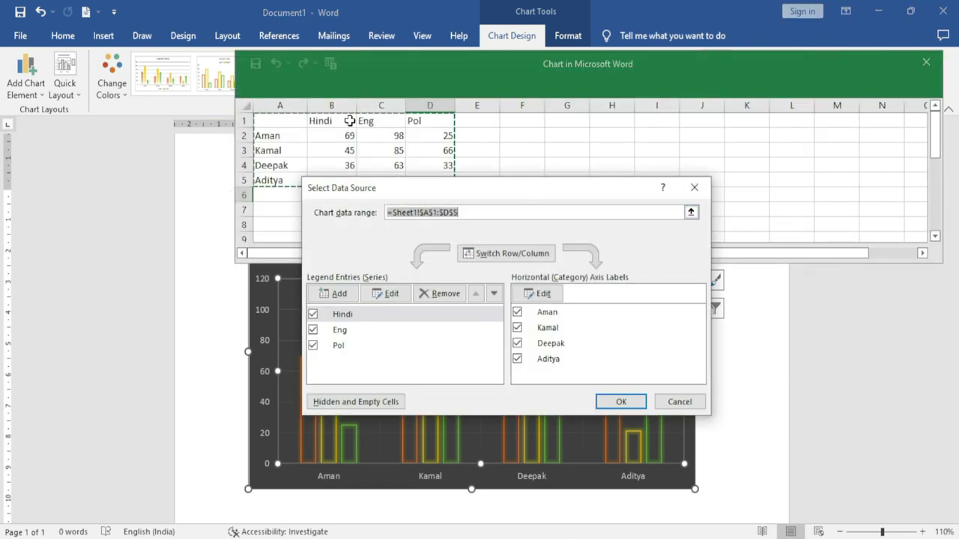
mouse_move(517, 188)
left_mouse_down()
mouse_move(612, 181)
mouse_move(694, 144)
left_mouse_up()
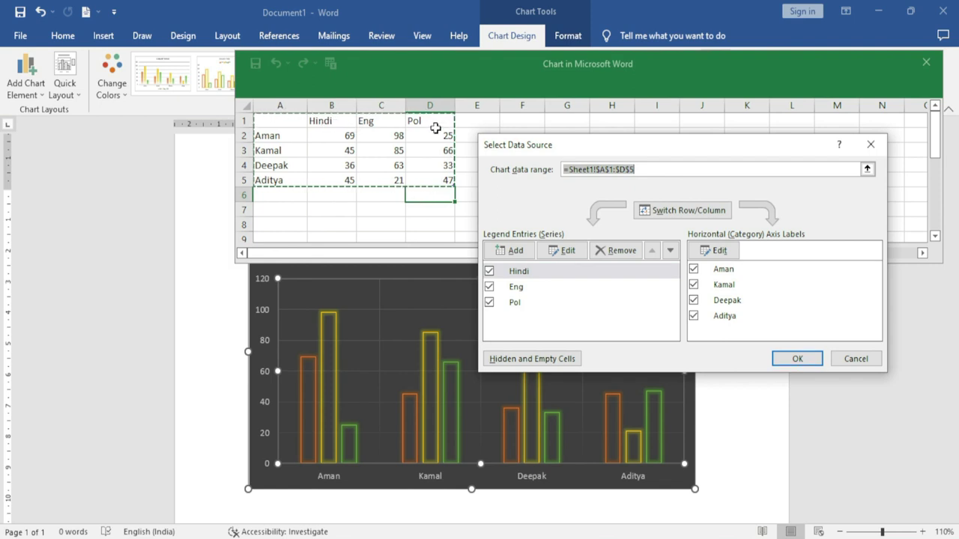
left_click_drag(554, 145, 528, 260)
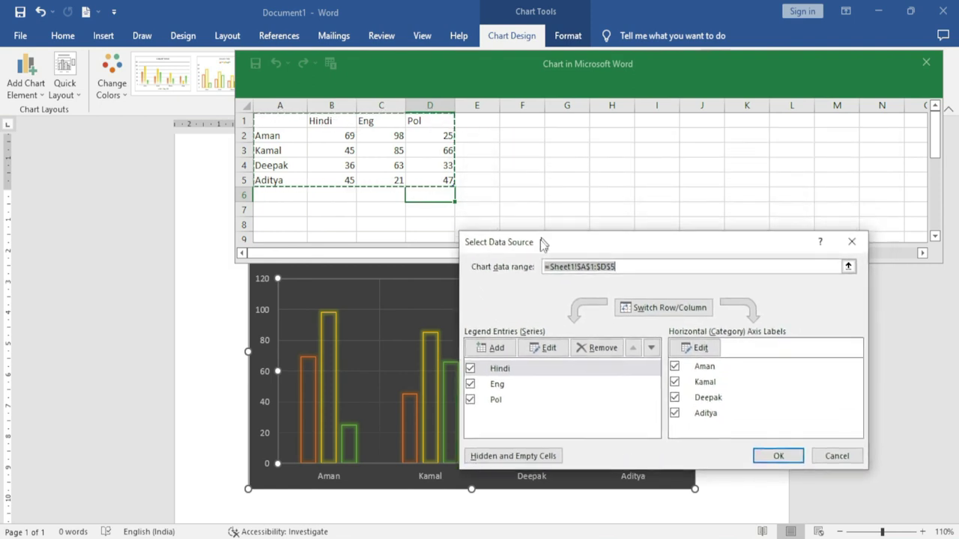
left_click_drag(268, 124, 521, 193)
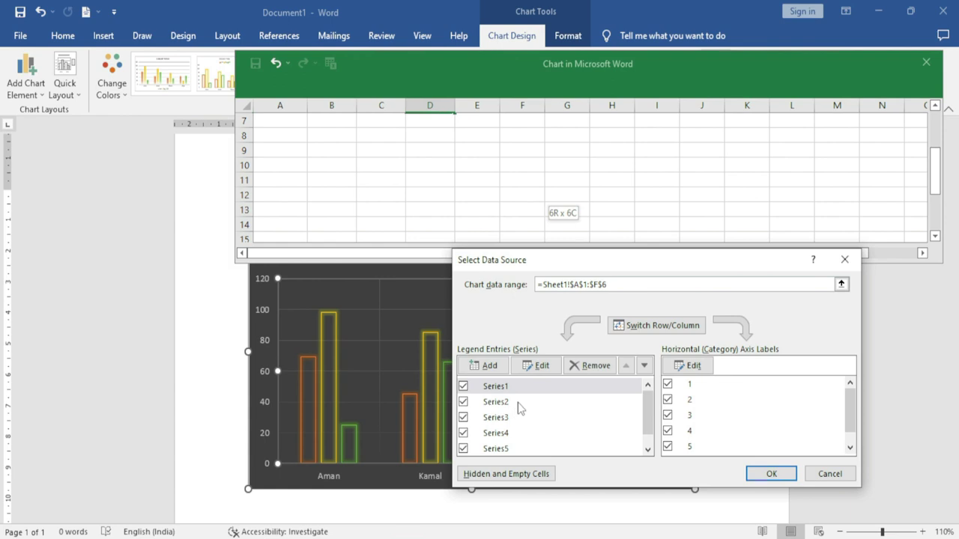
left_click(829, 474)
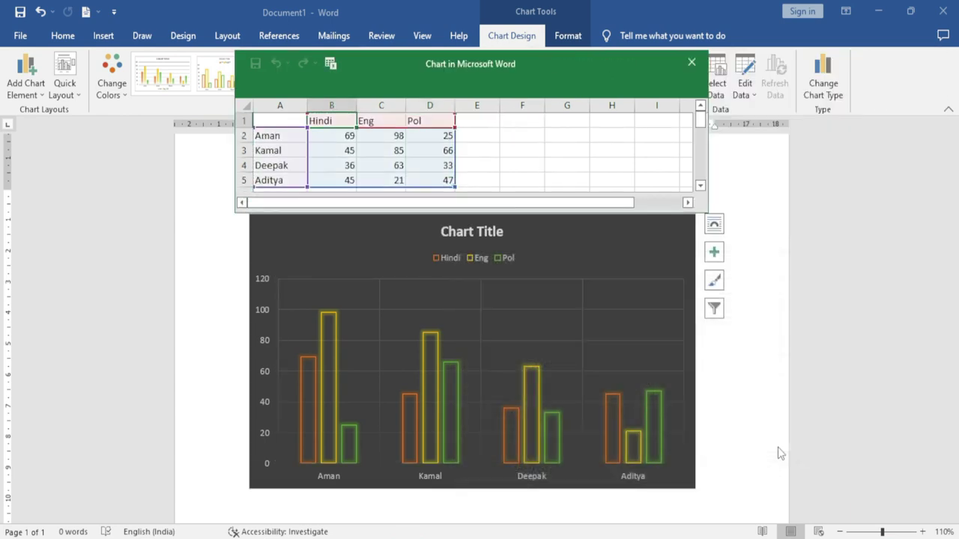
left_click(716, 78)
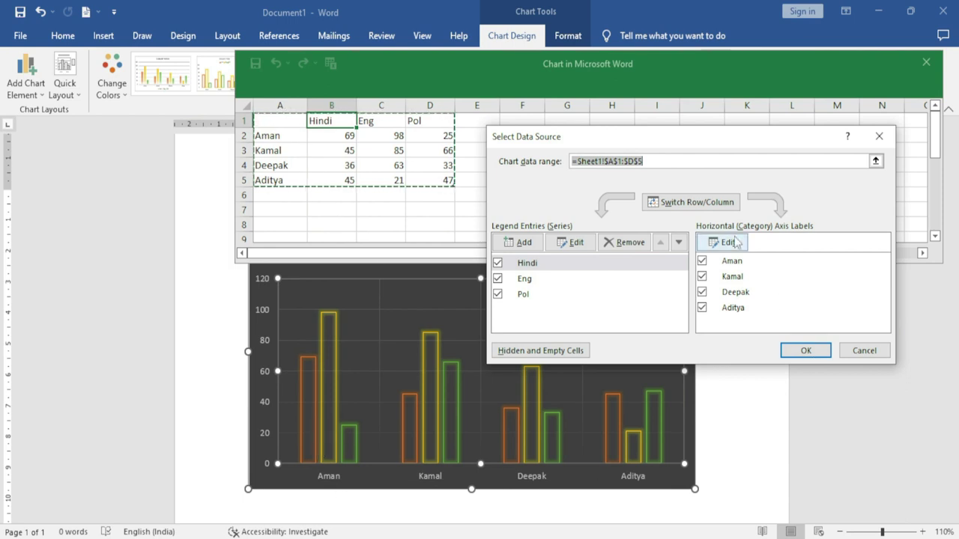
left_click(693, 207)
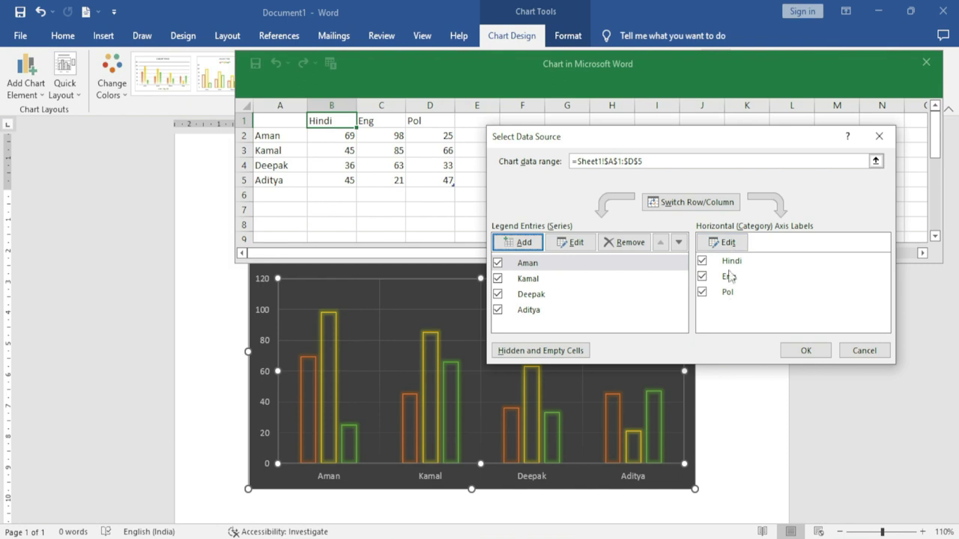
Confirm the swap, then switch row/column back so the students run along the axis.
left_click(808, 350)
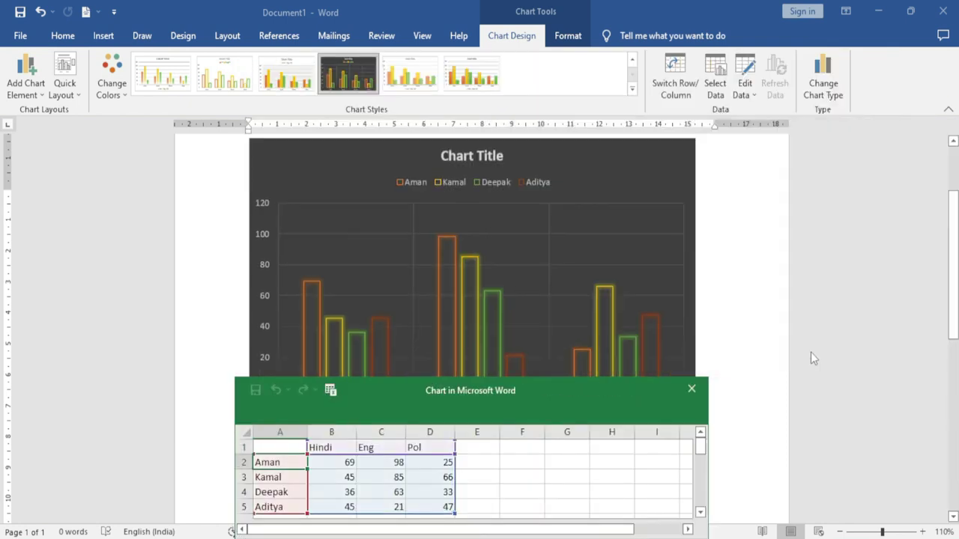
left_click_drag(515, 393, 561, 453)
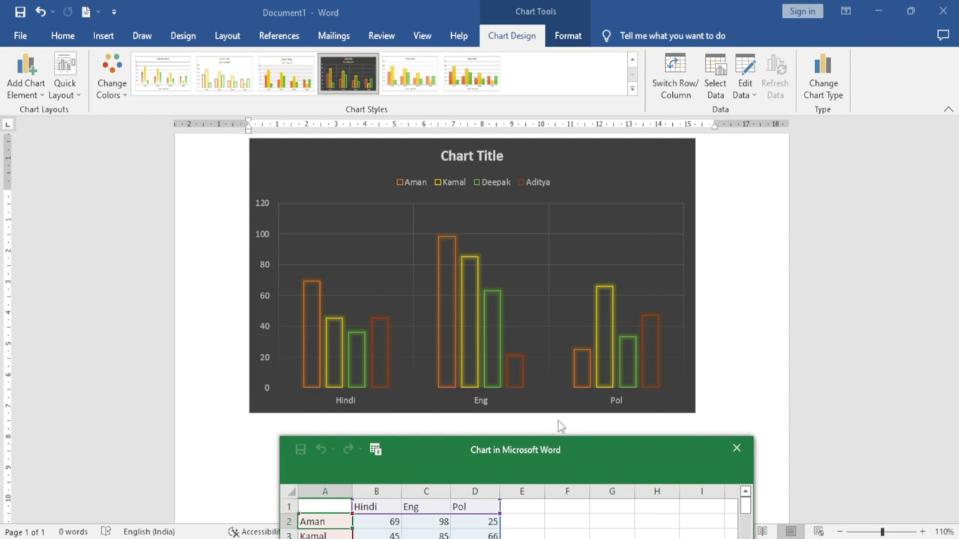
mouse_move(538, 459)
left_mouse_down()
mouse_move(458, 337)
mouse_move(469, 417)
left_mouse_up()
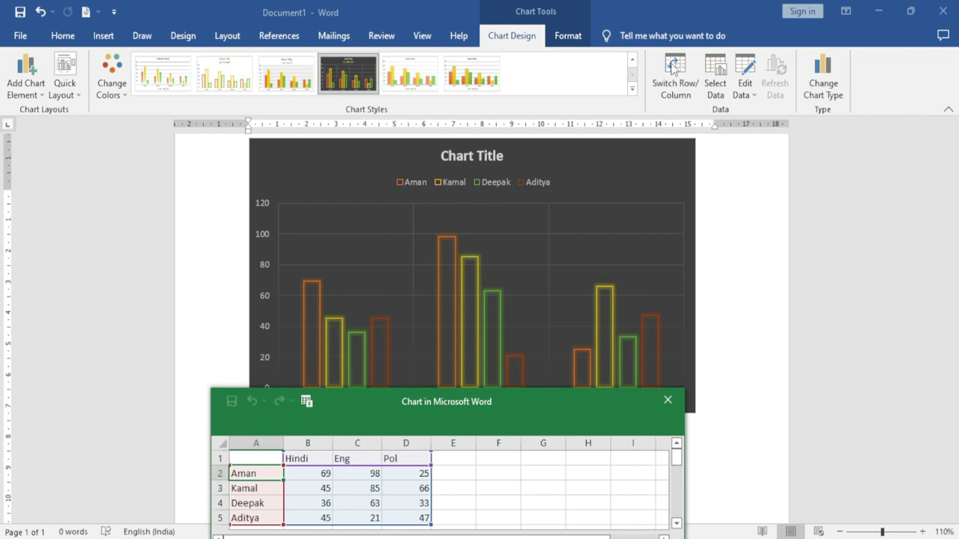
left_click(675, 84)
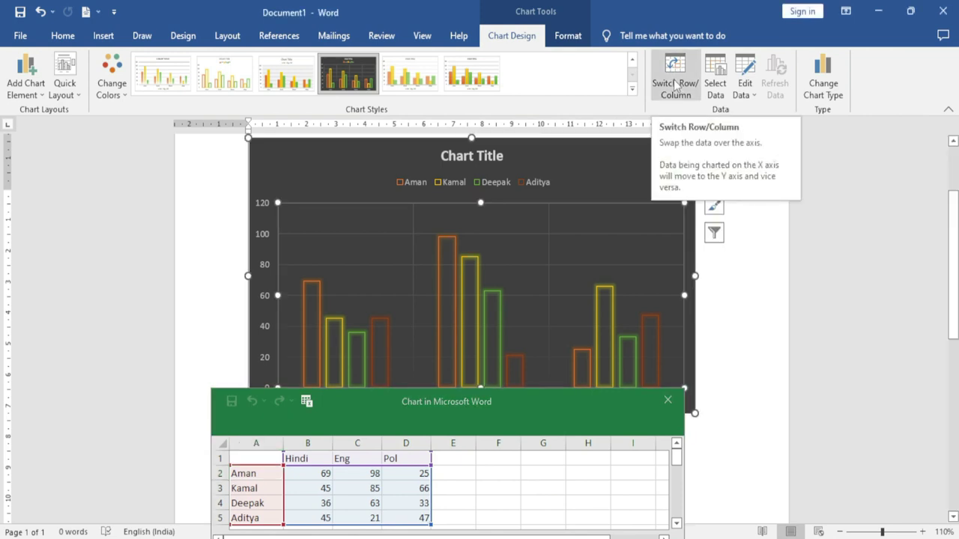
left_click(673, 84)
left_click_drag(514, 409, 574, 485)
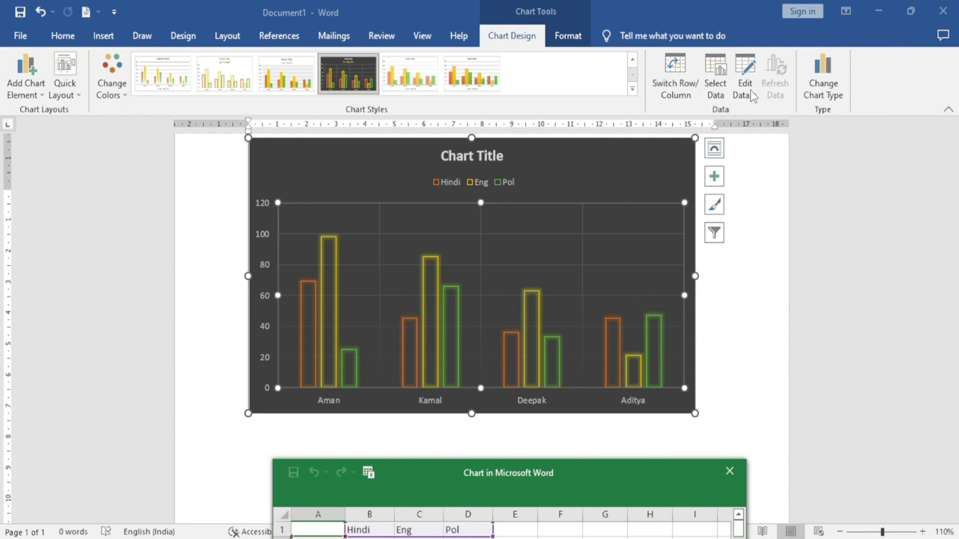
left_click_drag(611, 480, 547, 378)
Change Kamal's Hindi mark in cell B3 from 45 to 99 in the chart's data sheet.
left_click(675, 364)
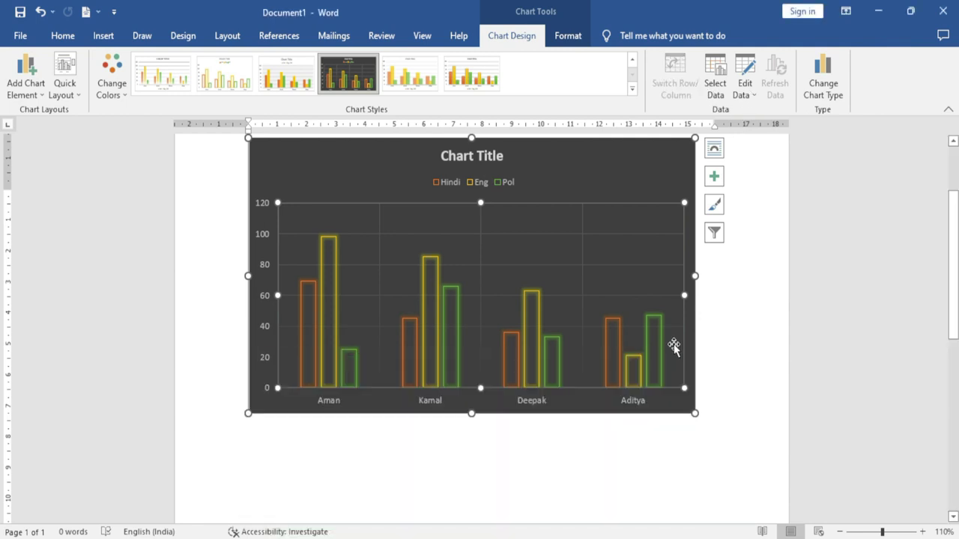
left_click(745, 88)
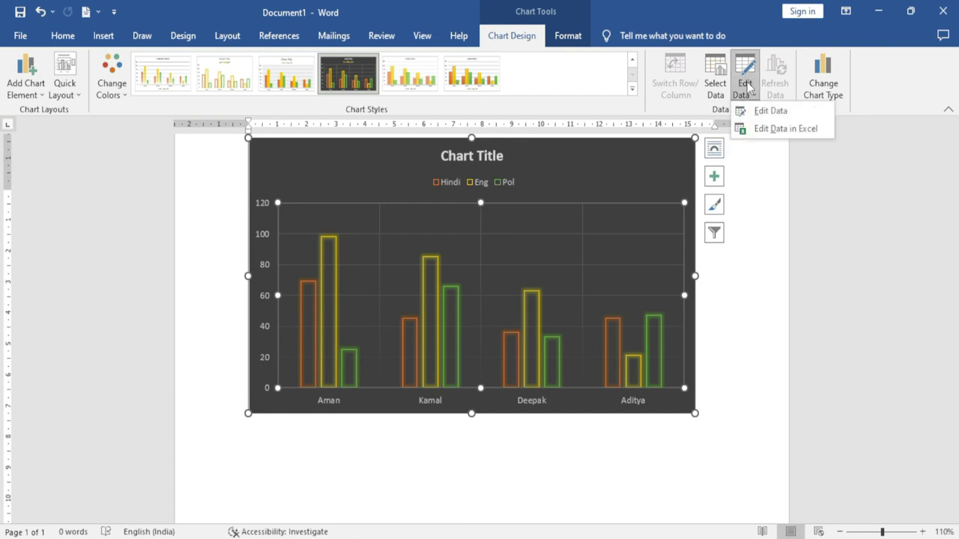
left_click(766, 113)
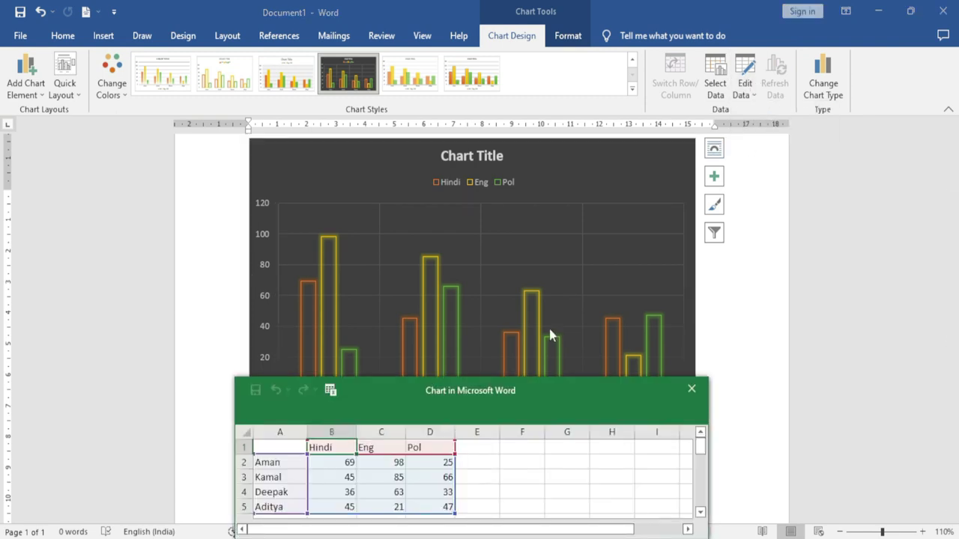
left_click_drag(527, 398, 599, 245)
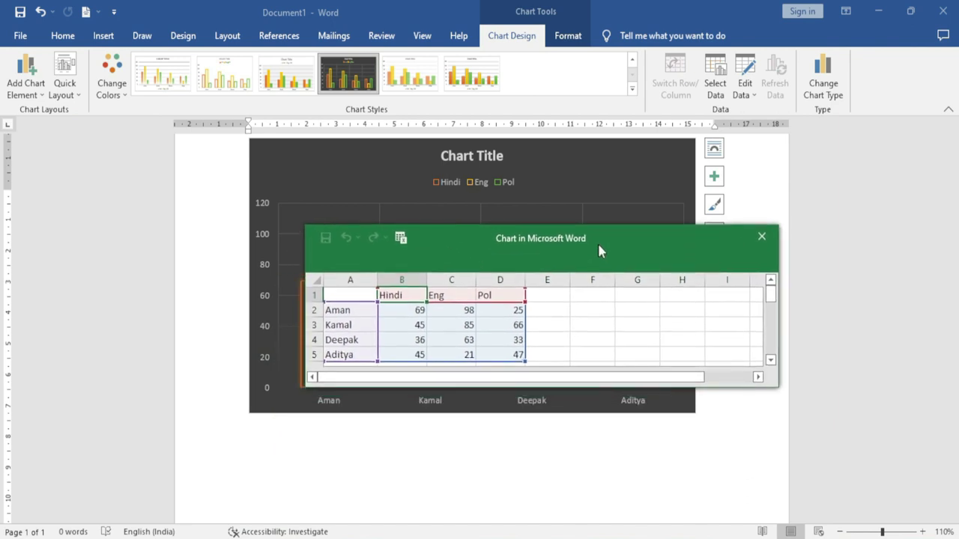
left_click(402, 319)
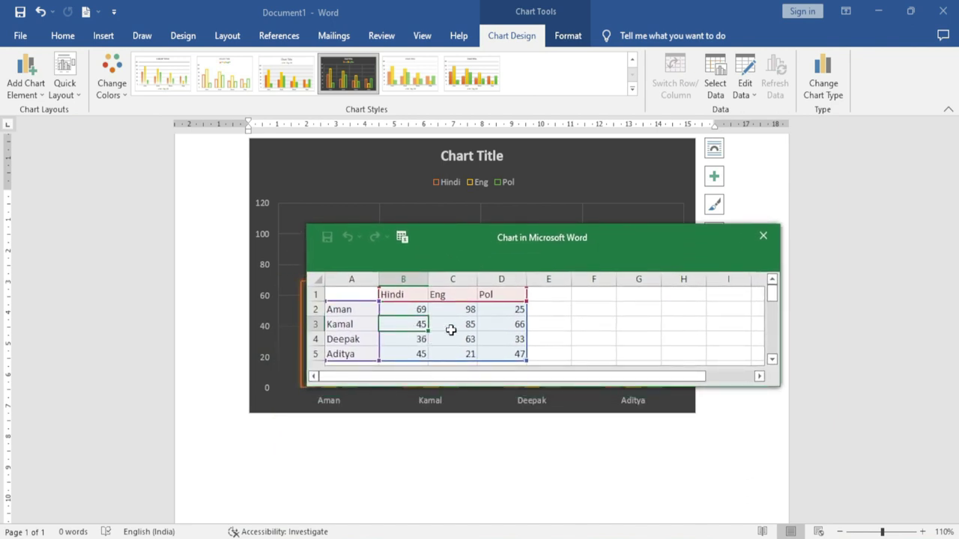
left_click_drag(528, 252, 570, 358)
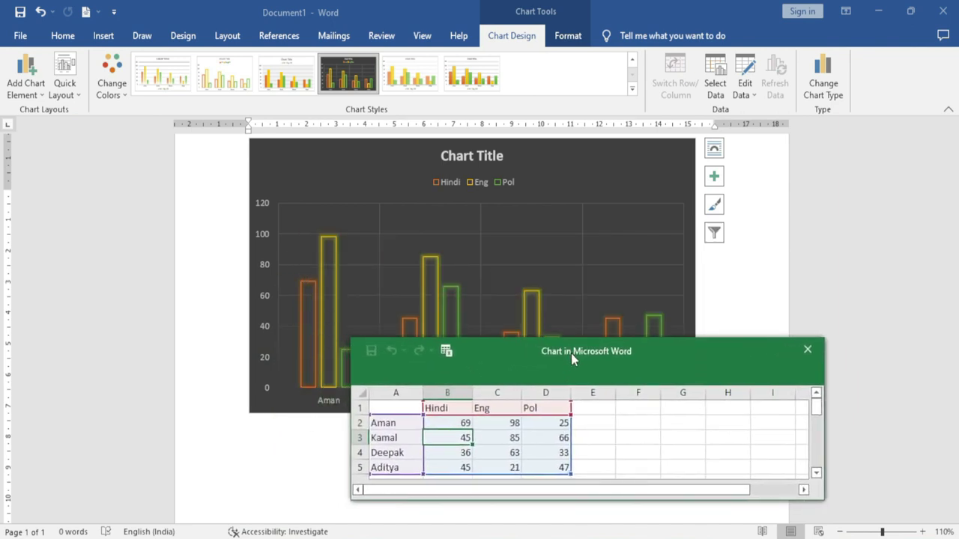
type("99")
key("Return")
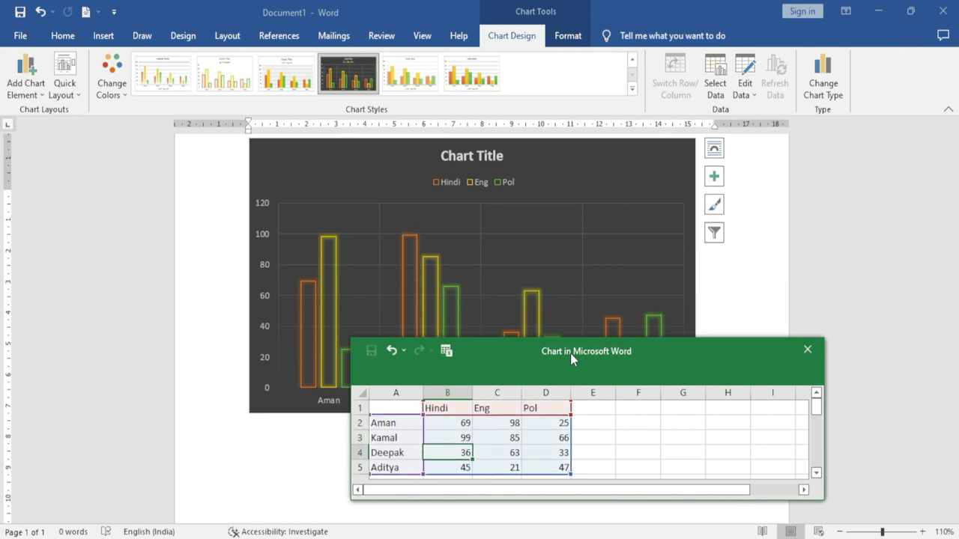
left_click_drag(467, 350, 489, 405)
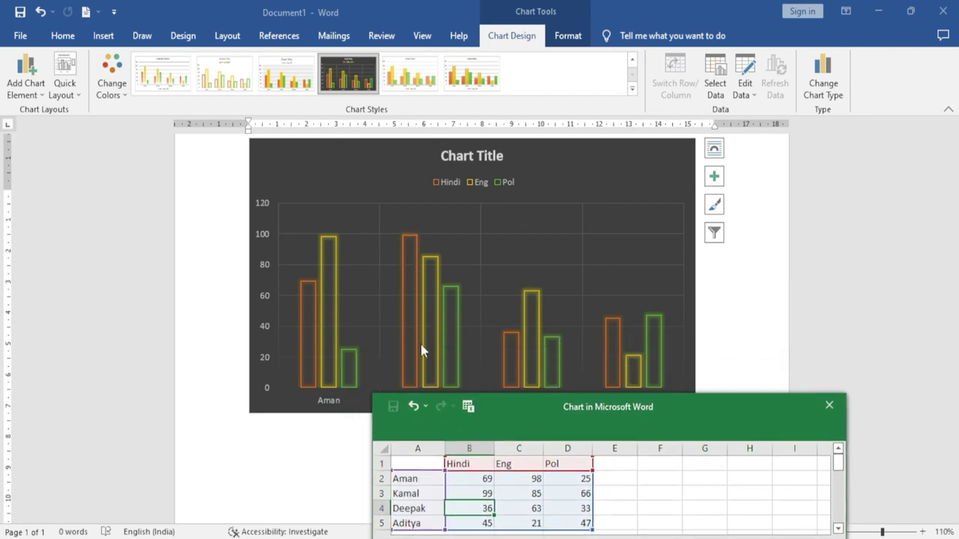
left_click(829, 405)
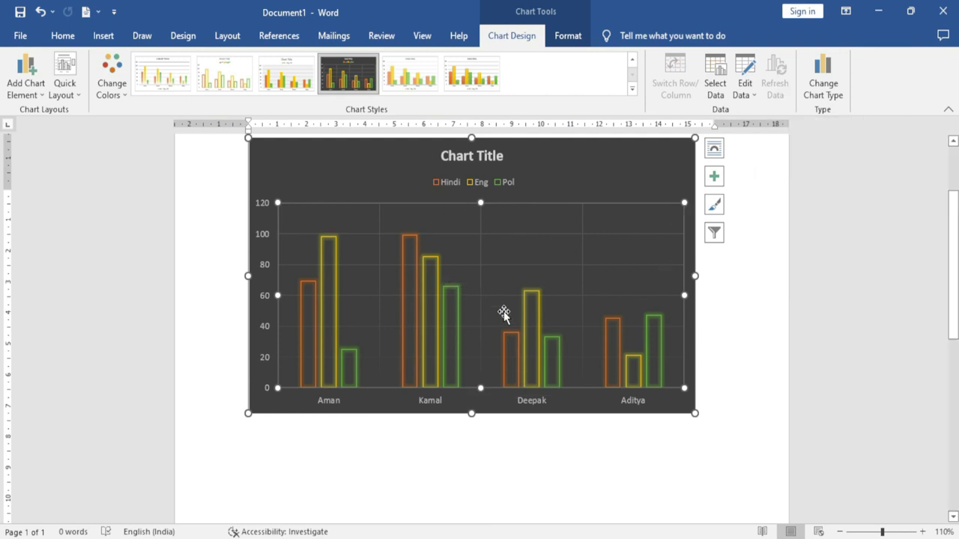
Add a Geo series to the chart through the Select Data Source dialog.
left_click(719, 90)
mouse_move(587, 313)
left_mouse_down()
mouse_move(777, 195)
mouse_move(738, 141)
mouse_move(668, 126)
left_mouse_up()
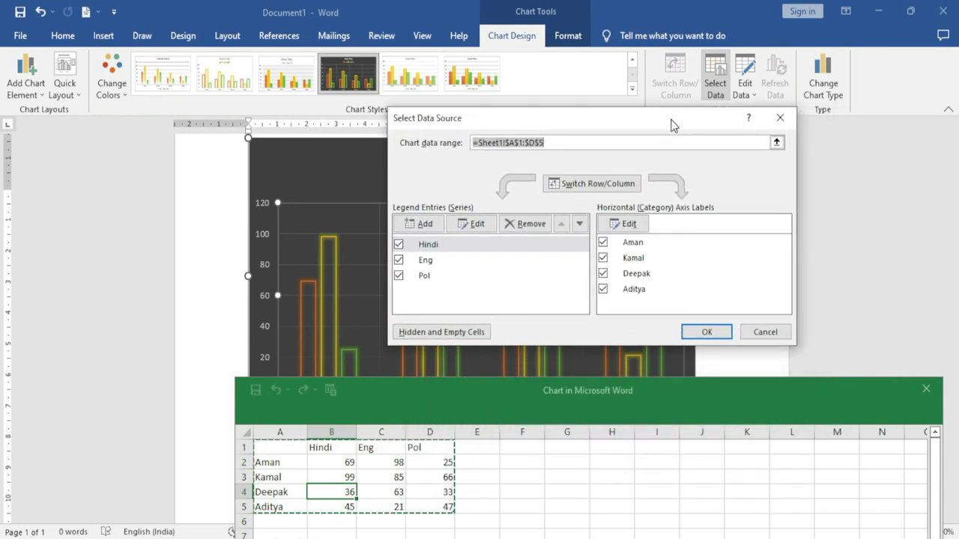
left_click(421, 224)
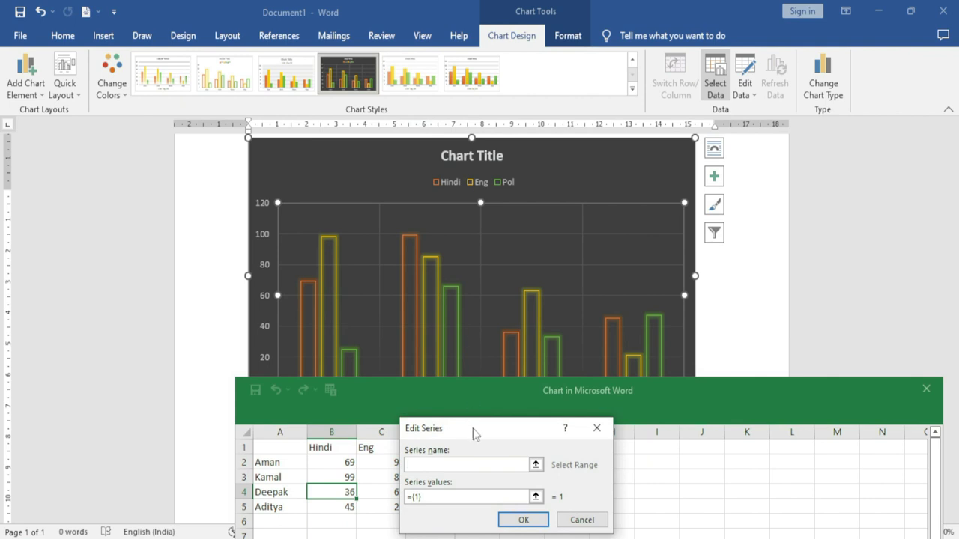
left_click_drag(473, 428, 610, 236)
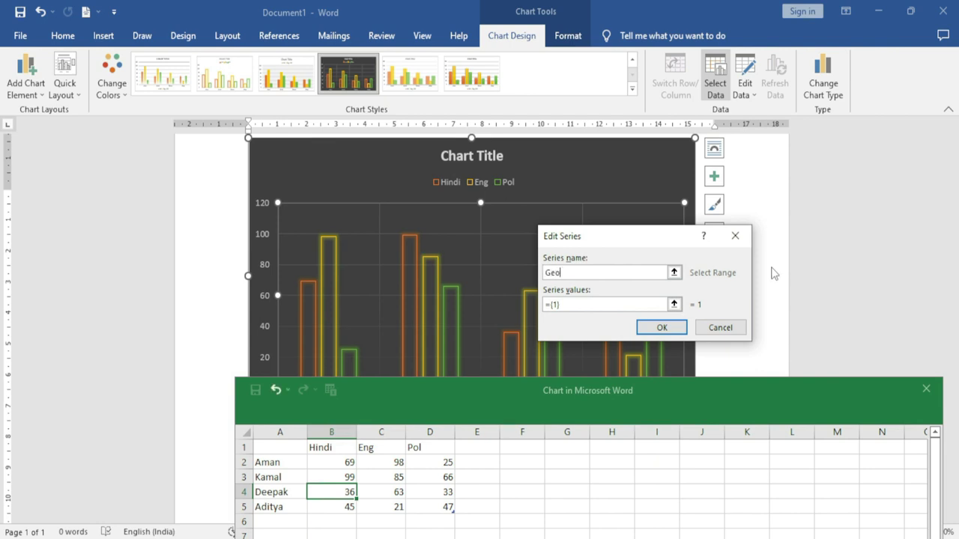
left_click(660, 328)
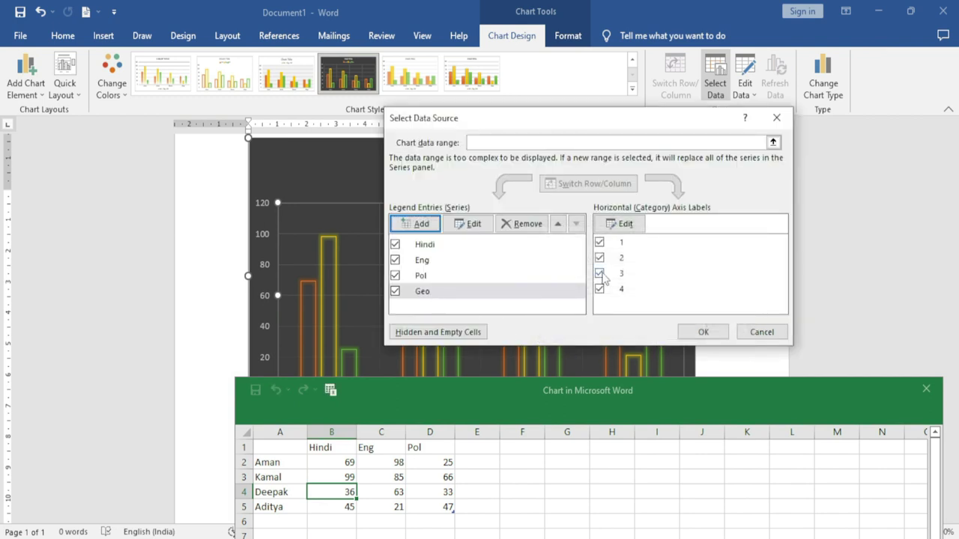
left_click(469, 223)
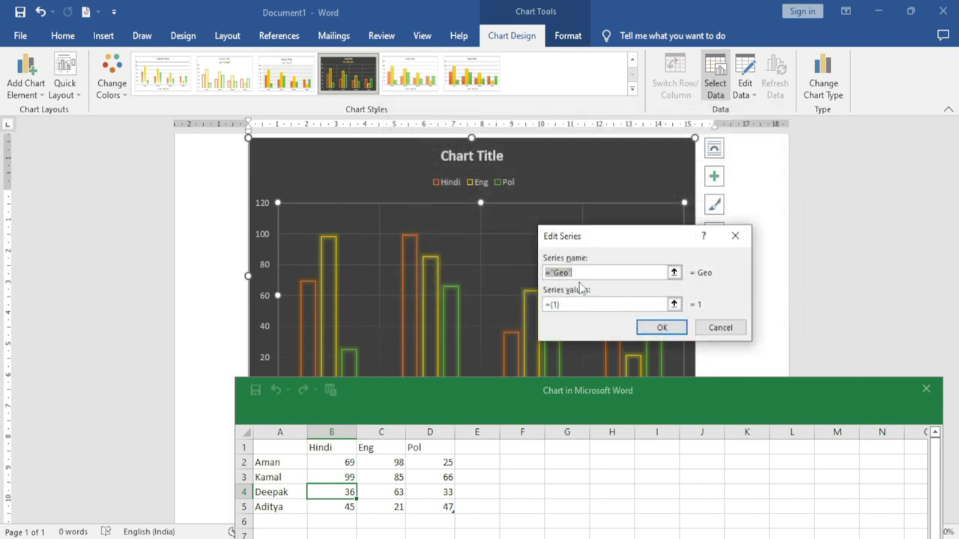
left_click(733, 334)
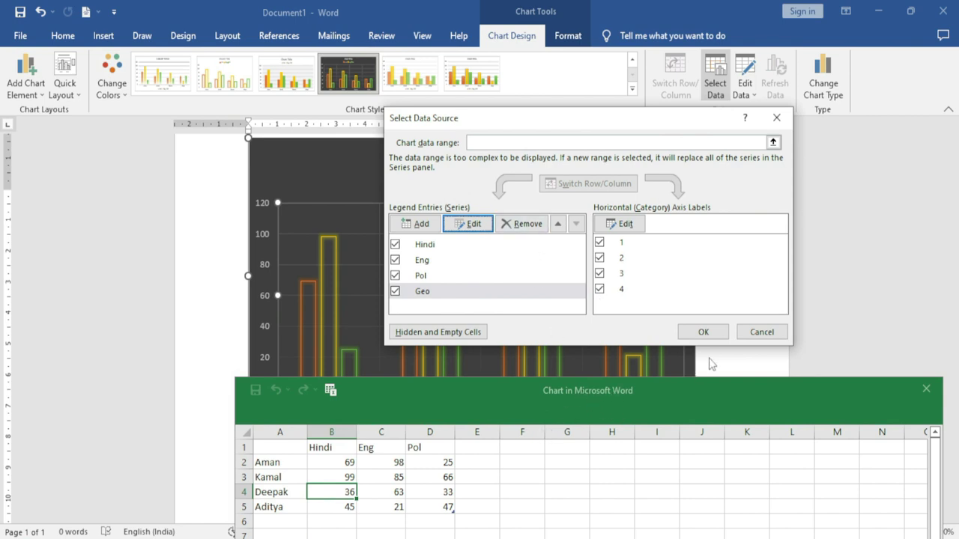
left_click_drag(664, 122, 454, 74)
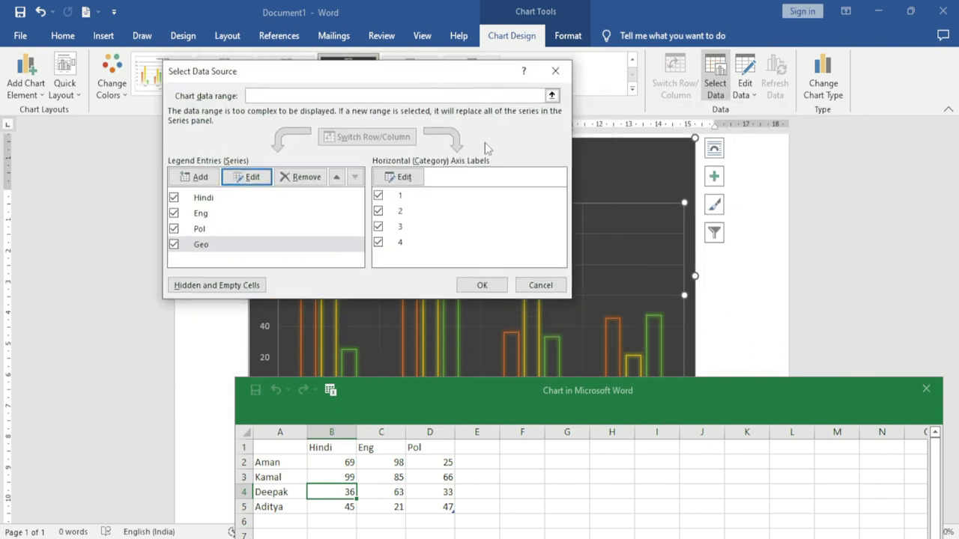
left_click(481, 286)
Enter the header geo in cell E1 of the chart's data sheet.
mouse_move(651, 404)
left_mouse_down()
mouse_move(497, 449)
mouse_move(470, 432)
left_mouse_up()
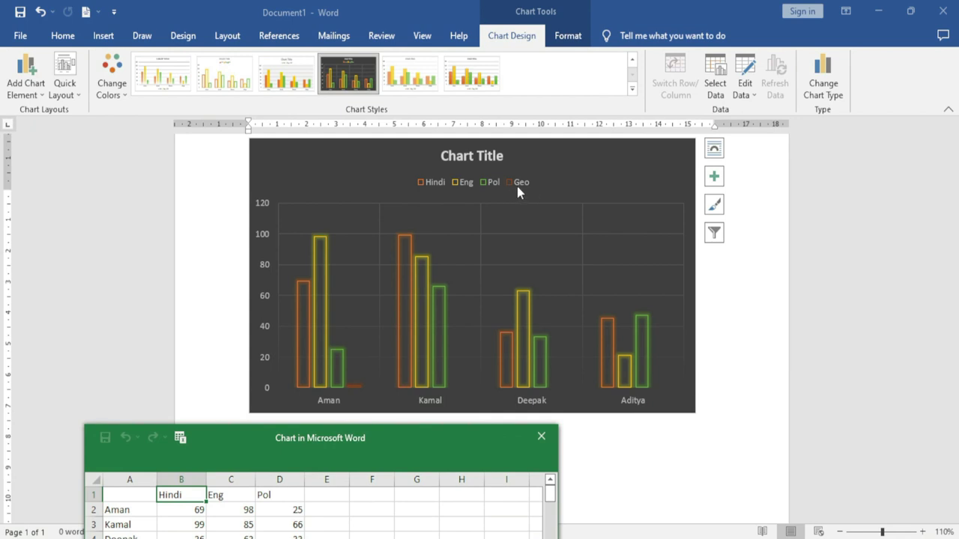
left_click_drag(442, 433, 599, 305)
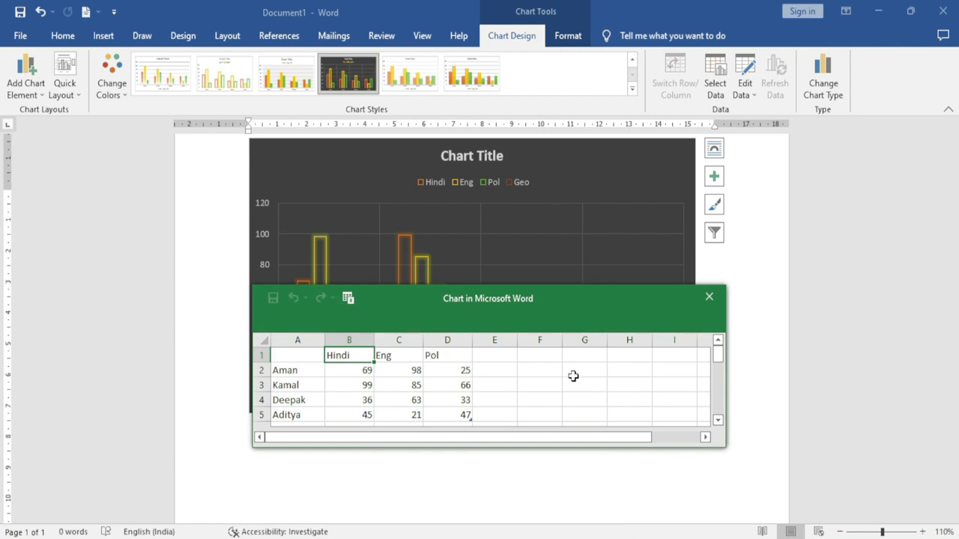
left_click(505, 357)
type("geo")
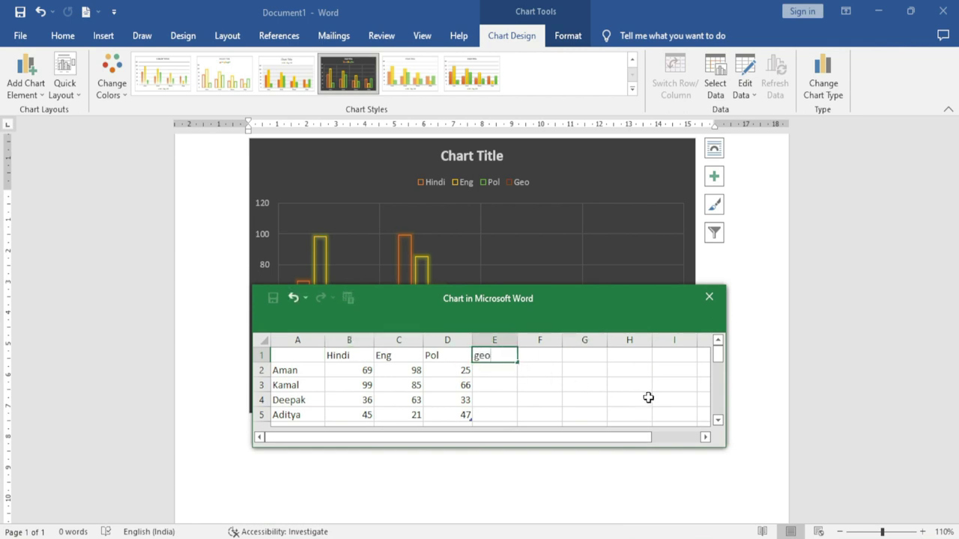
key("Return")
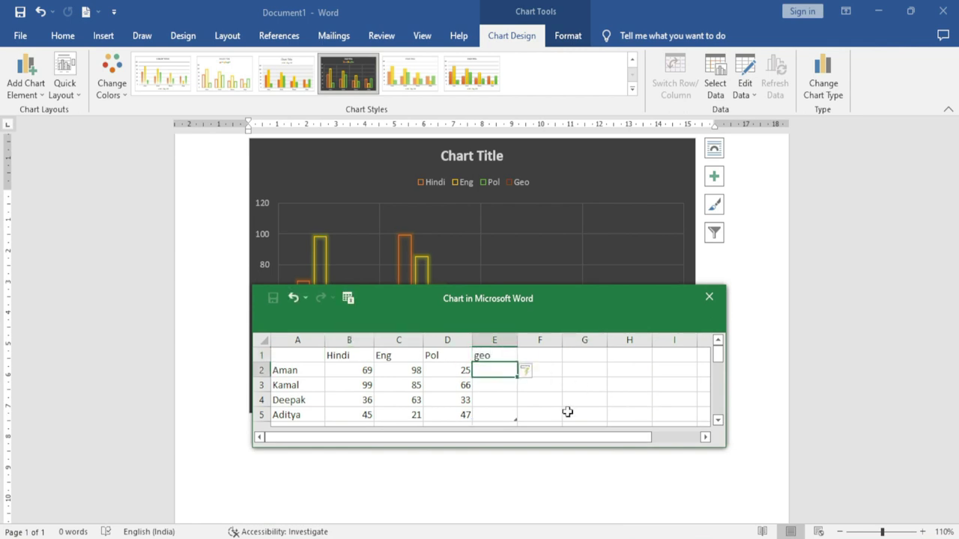
left_click_drag(512, 298, 393, 465)
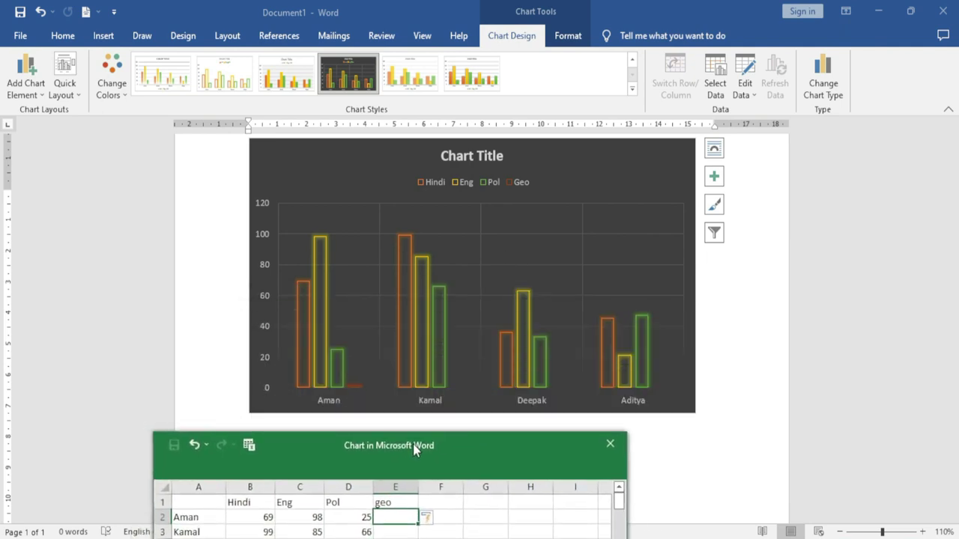
left_click_drag(394, 464, 494, 389)
left_click(716, 79)
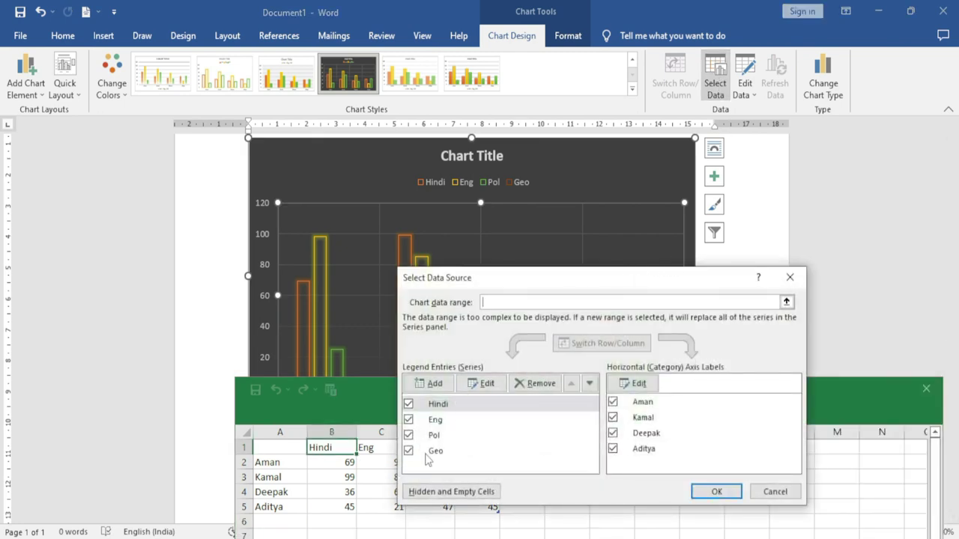
Remove the Geo series from the chart's data source.
left_click(427, 453)
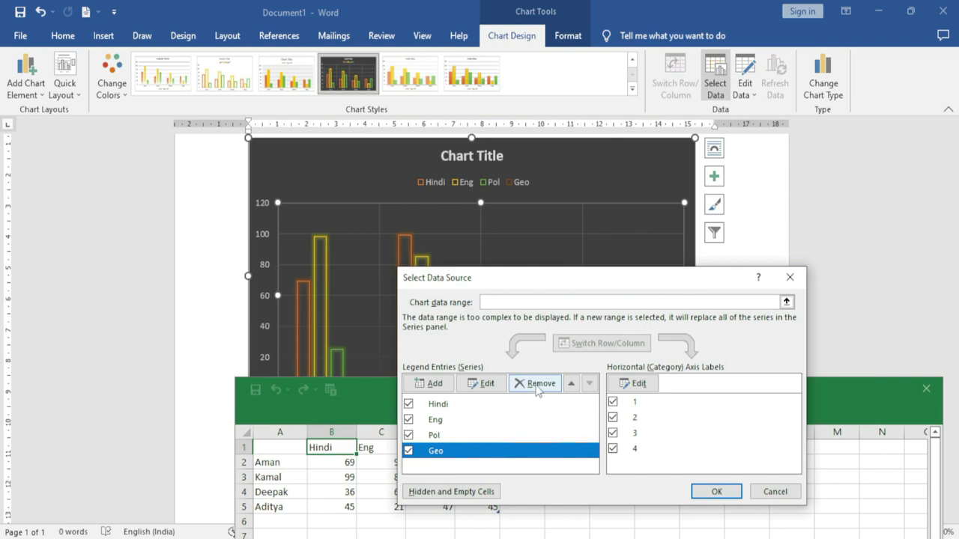
left_click(485, 385)
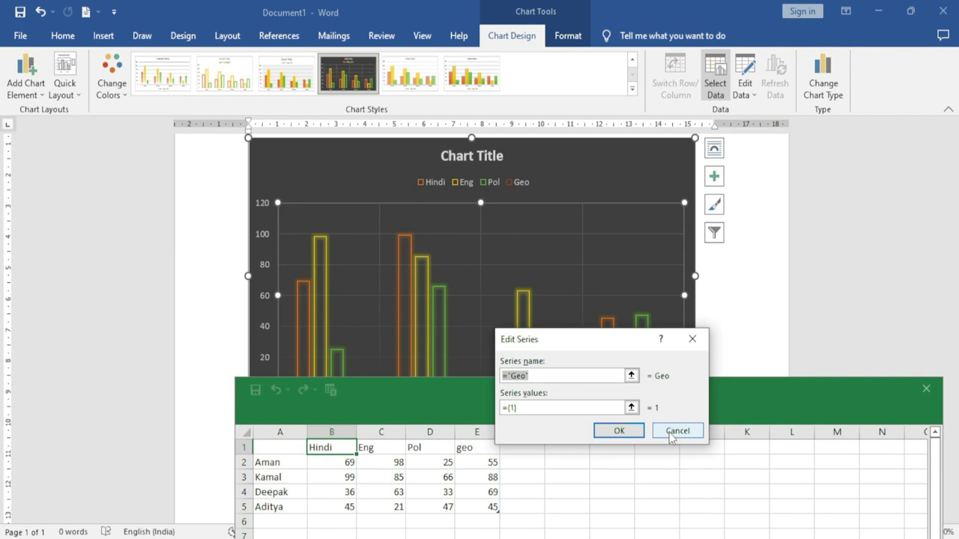
left_click(670, 434)
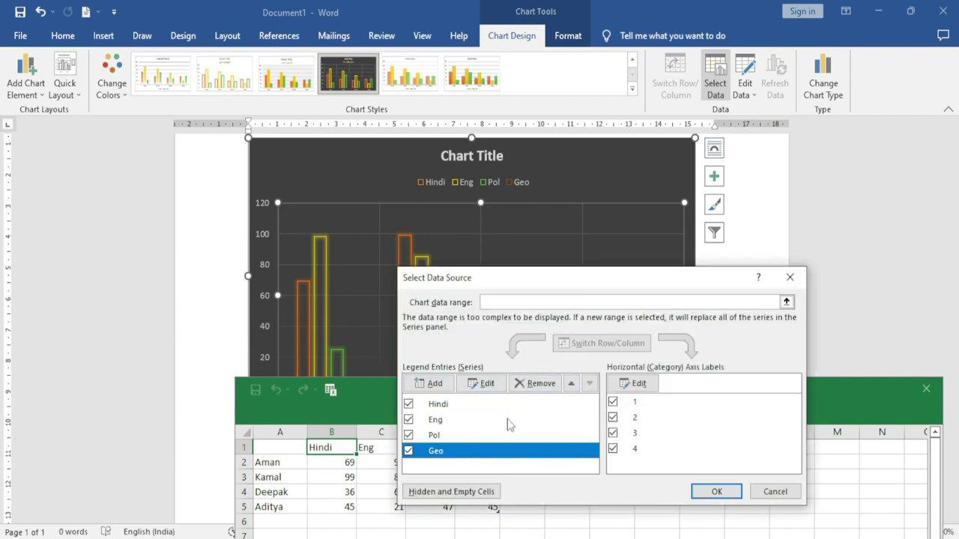
left_click(535, 383)
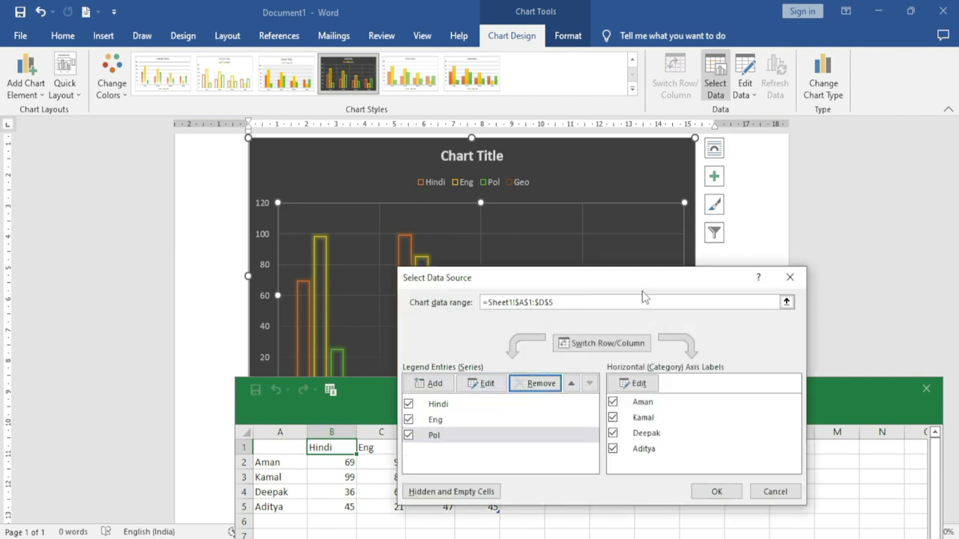
left_click_drag(659, 278, 739, 156)
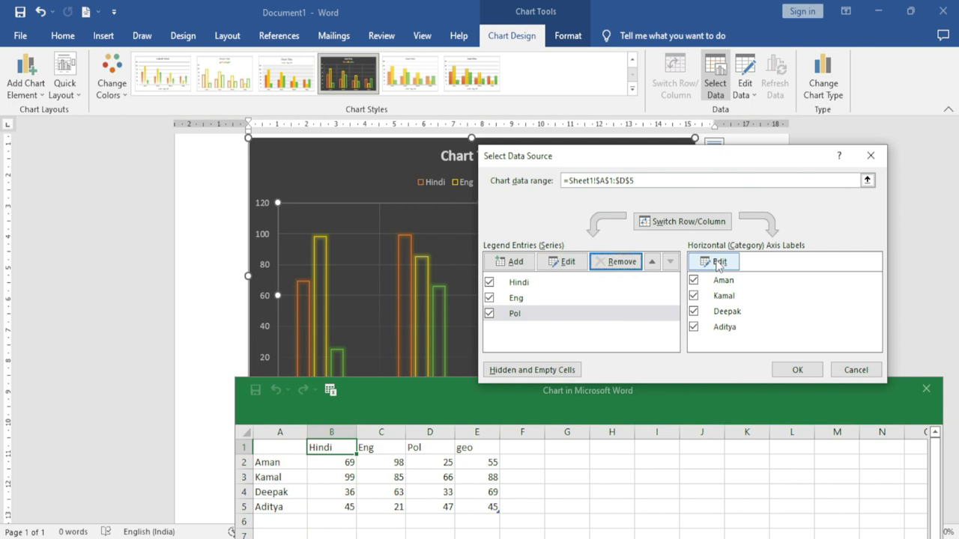
Set the horizontal axis labels to the student names in column A and confirm.
left_click(717, 262)
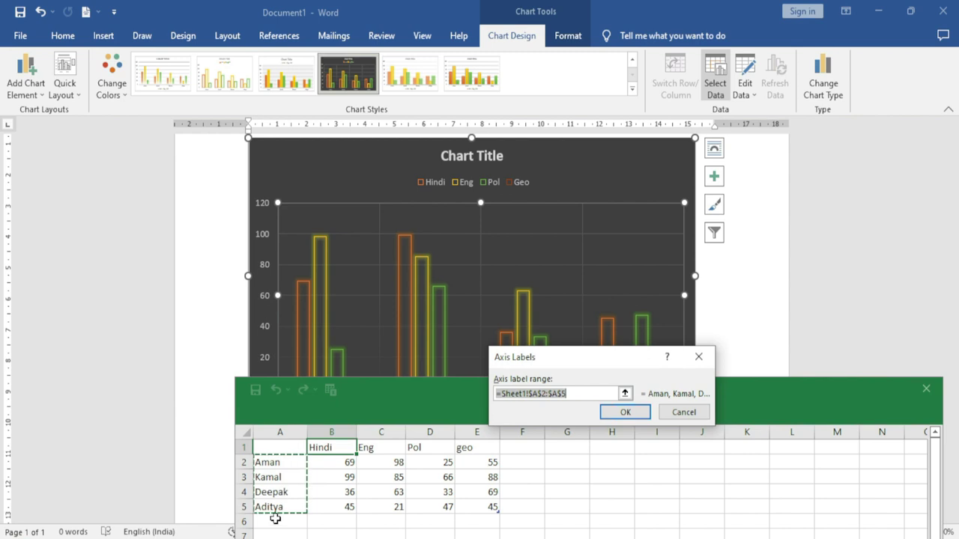
left_click_drag(279, 461, 278, 519)
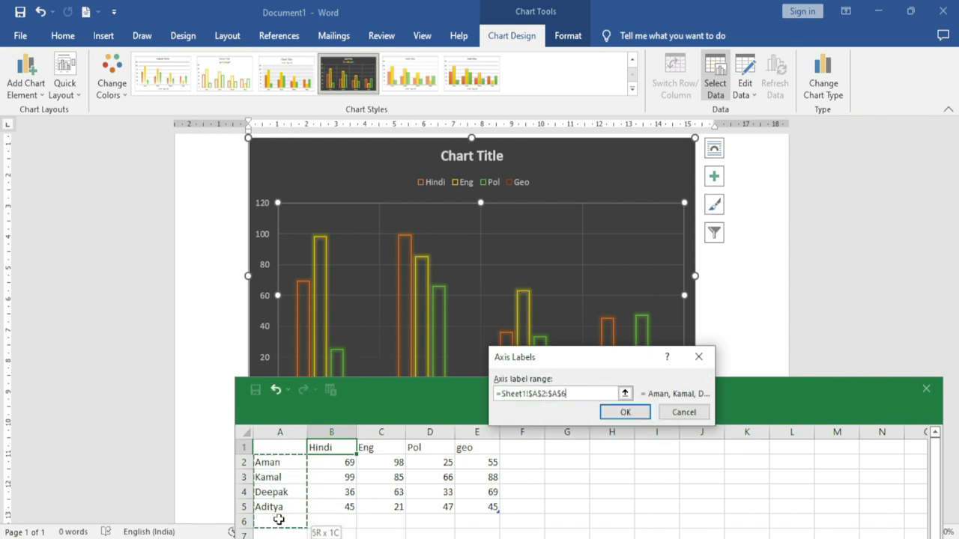
left_click(625, 412)
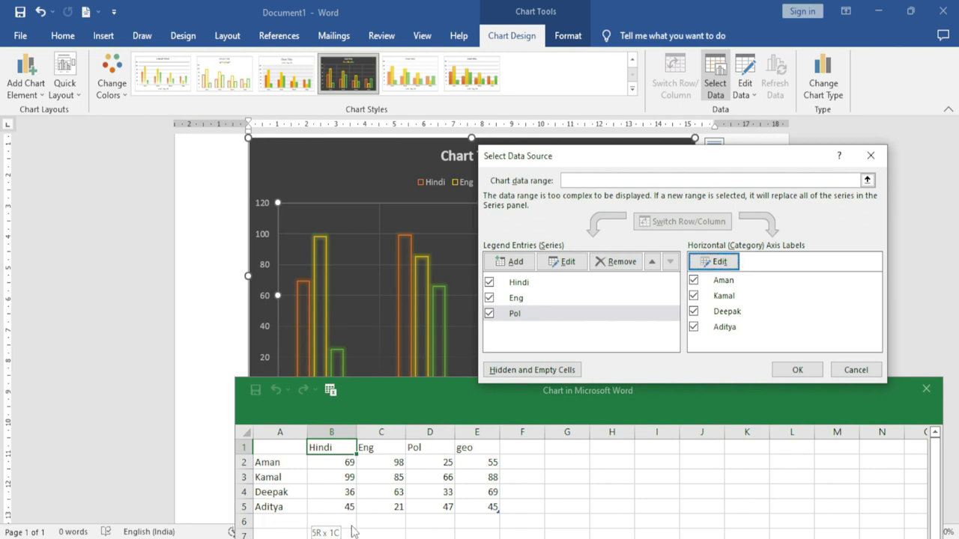
mouse_move(652, 159)
left_mouse_down()
mouse_move(600, 264)
mouse_move(563, 208)
left_mouse_up()
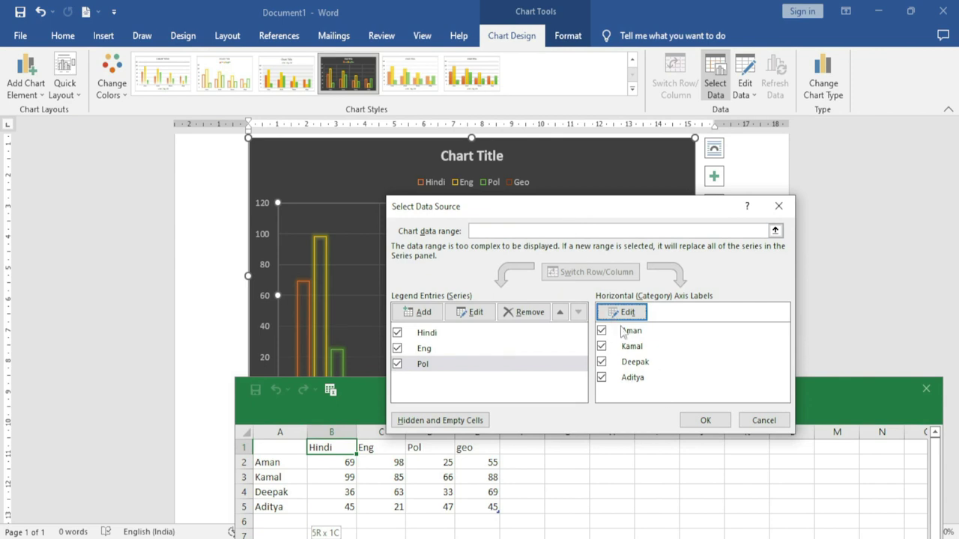
left_click(704, 420)
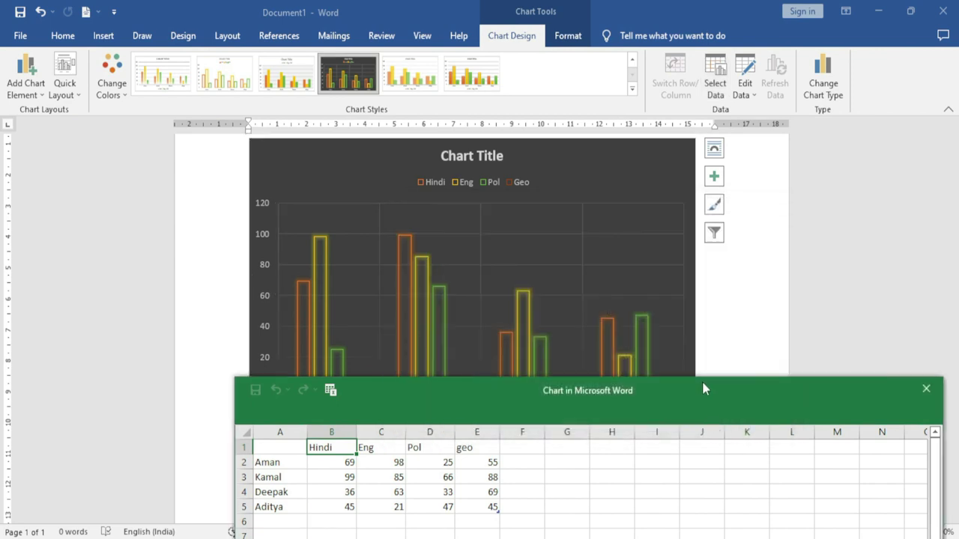
left_click_drag(701, 383, 554, 302)
Change the chart to Line with Markers after previewing the stacked line variants.
left_click(777, 297)
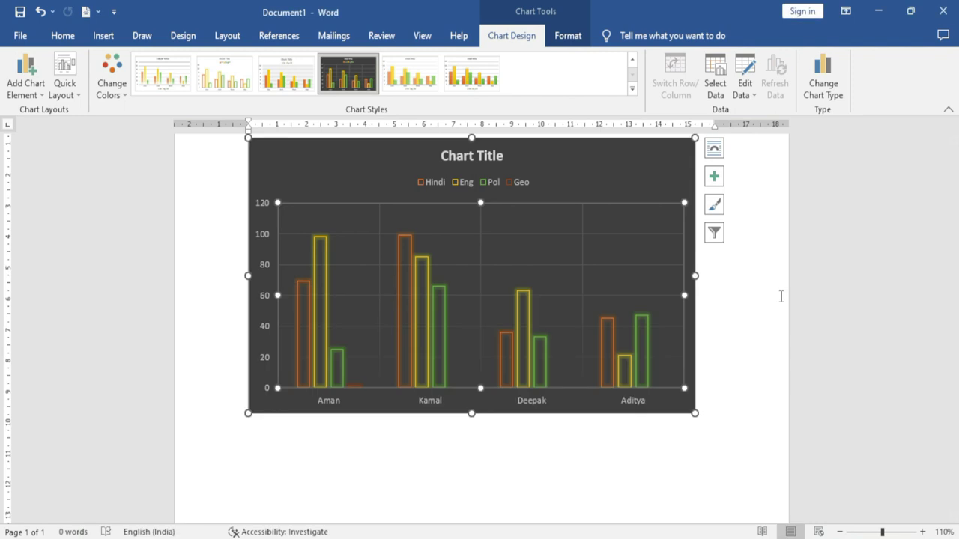
left_click(833, 100)
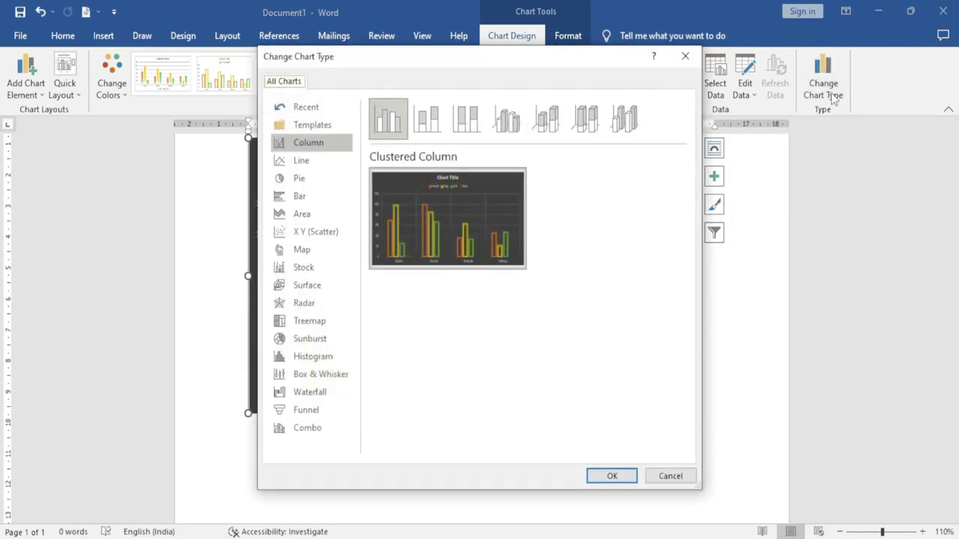
left_click_drag(552, 66, 793, 58)
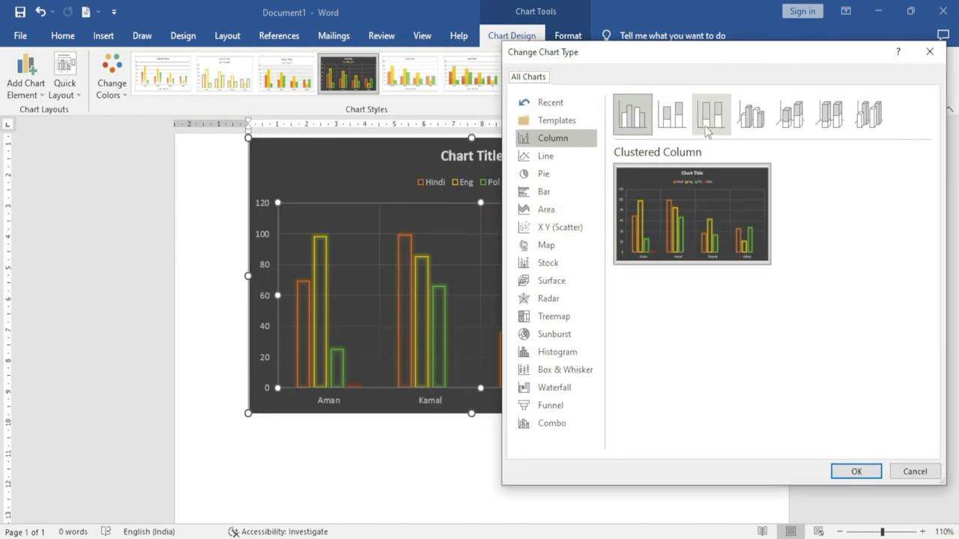
left_click(552, 155)
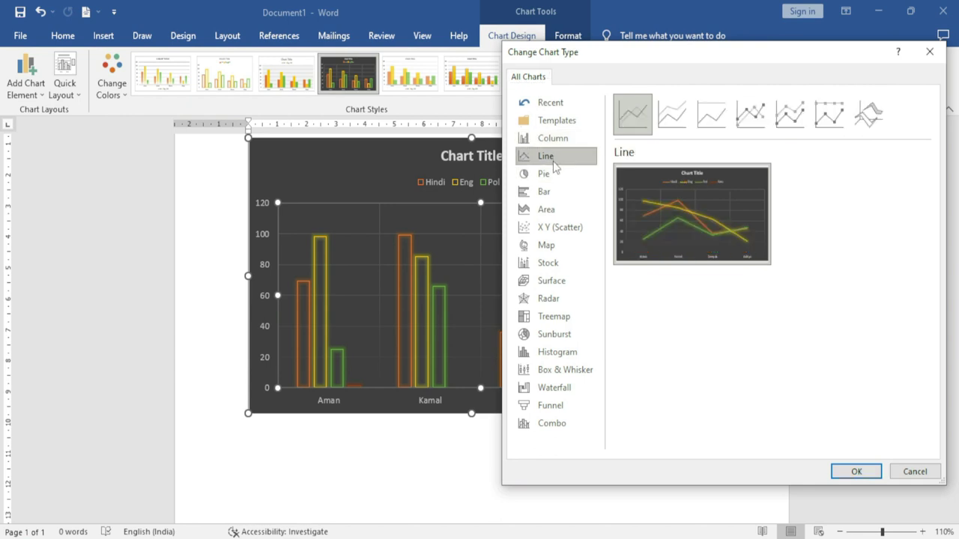
left_click(759, 122)
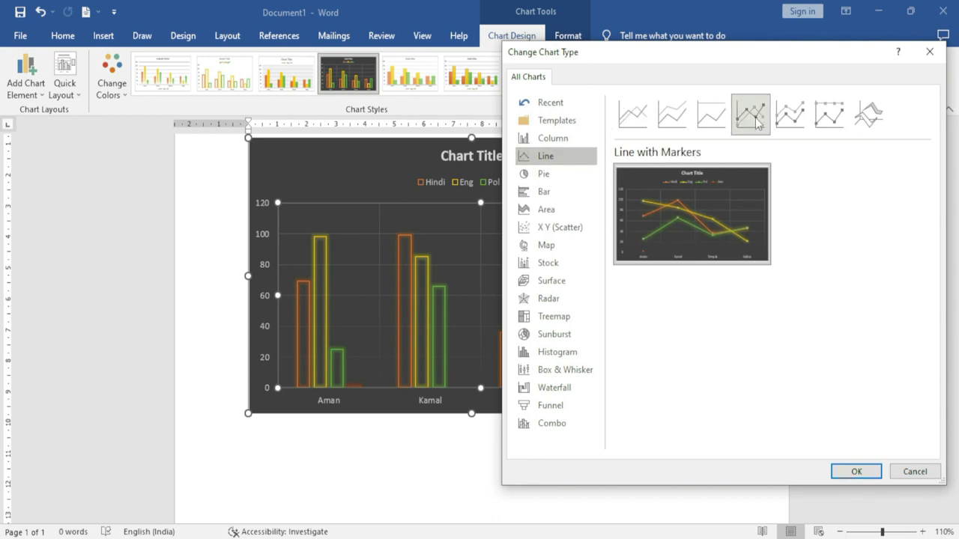
left_click(790, 120)
left_click(826, 119)
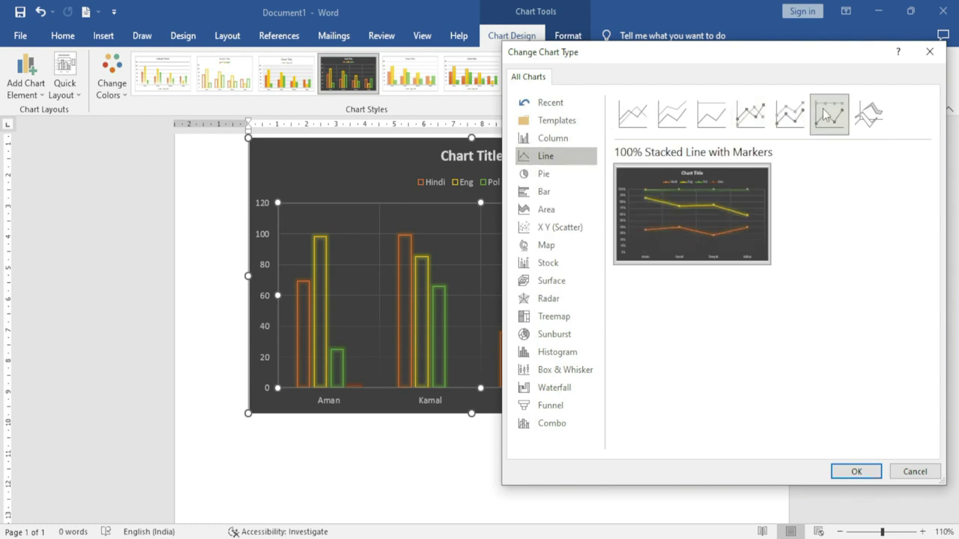
left_click(788, 121)
left_click(750, 115)
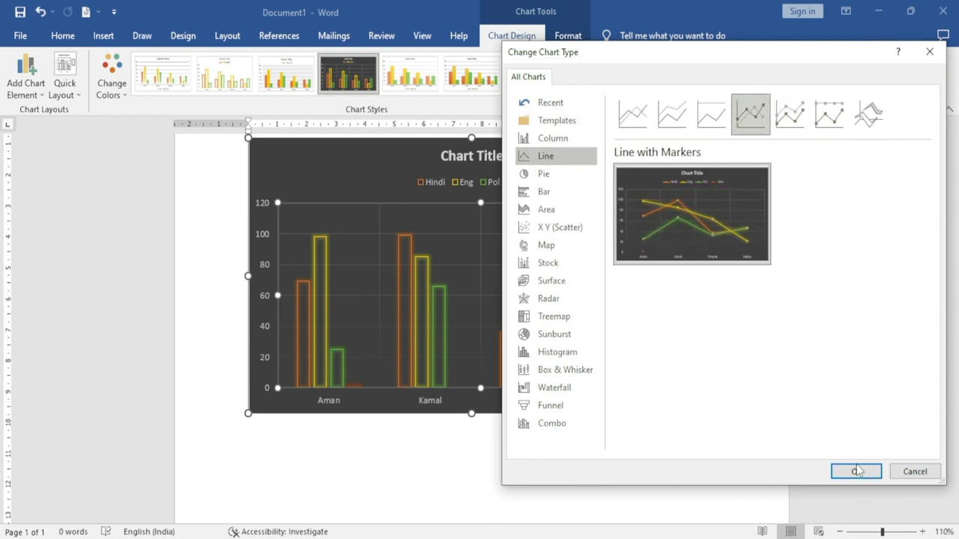
left_click(856, 471)
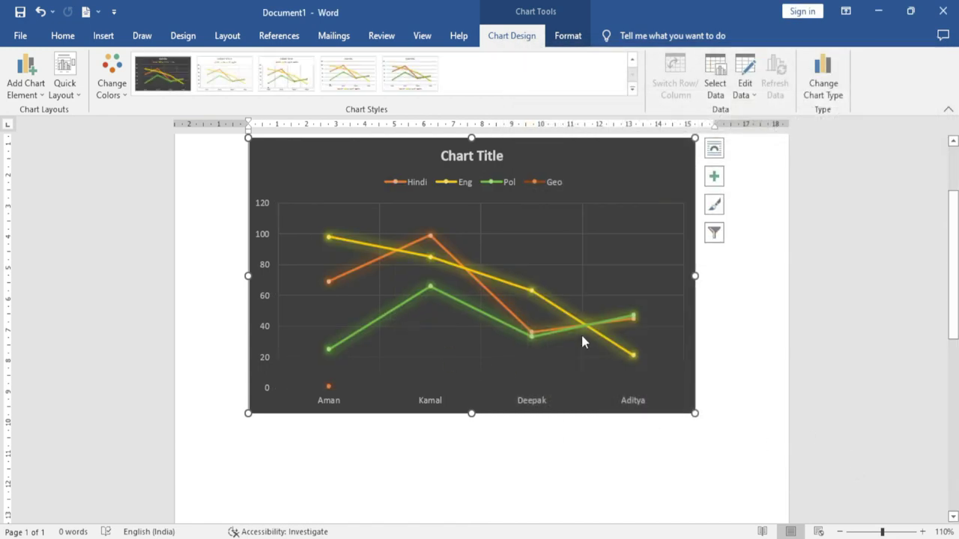
scroll(485, 346, "up", 1)
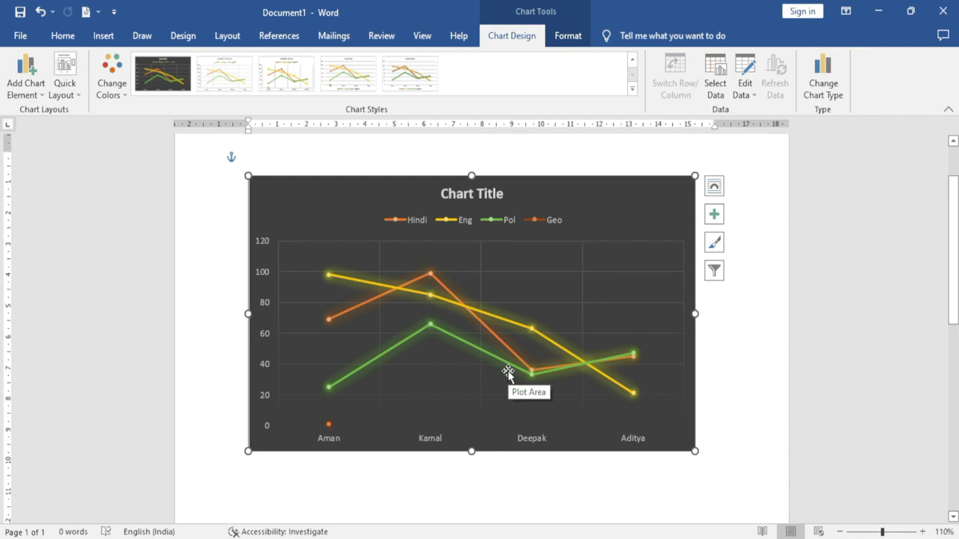
left_click(40, 95)
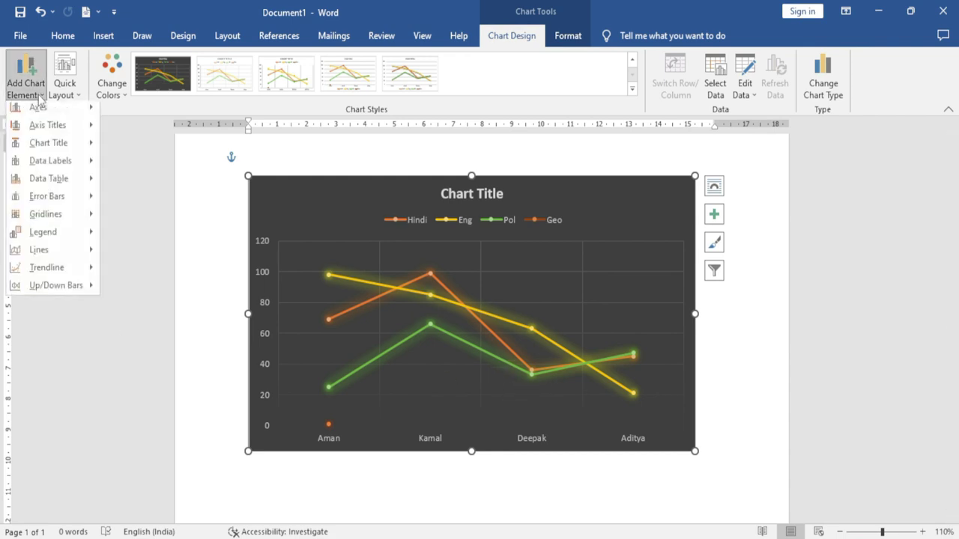
mouse_move(48, 129)
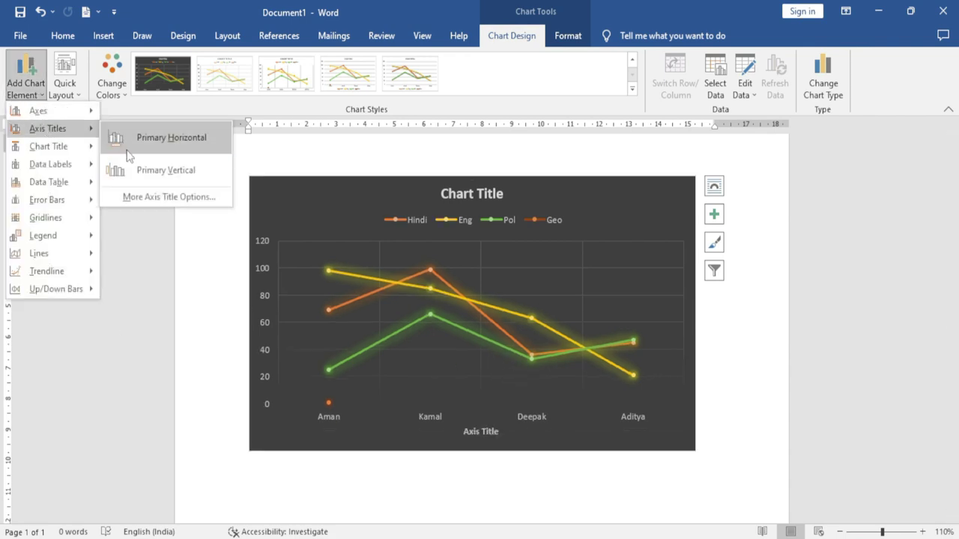
mouse_move(48, 182)
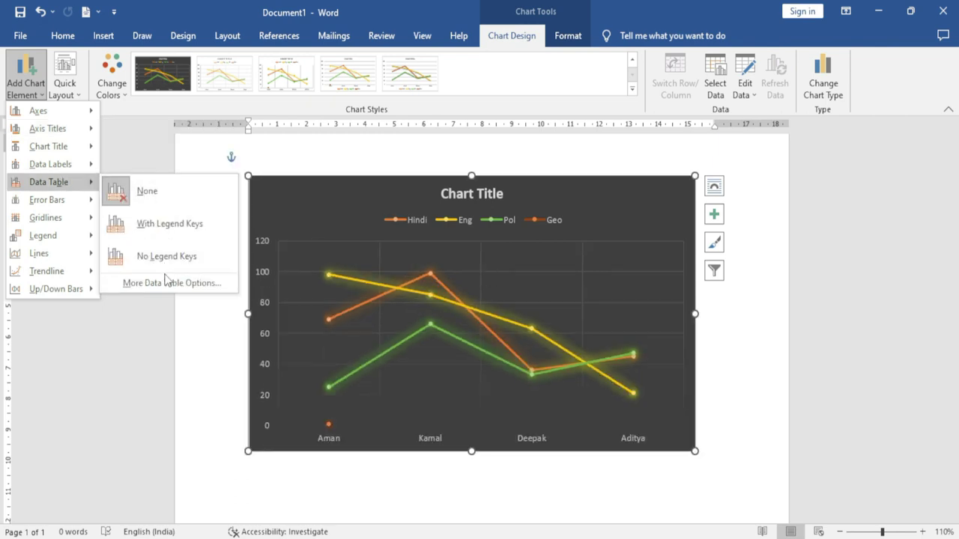
mouse_move(68, 238)
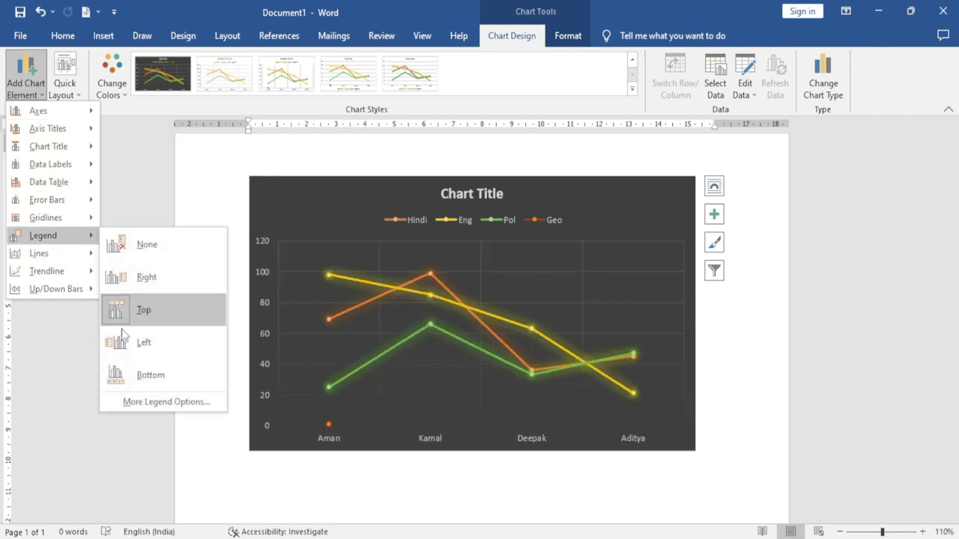
left_click(471, 488)
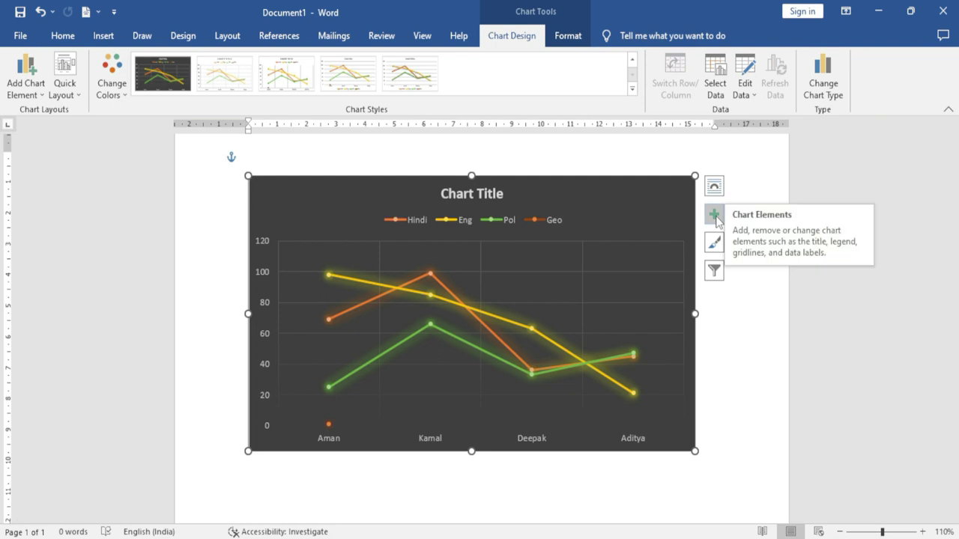
Add a data table, data labels, axis titles, error bars and a Hindi linear trendline, leaving up/down bars off.
left_click(714, 216)
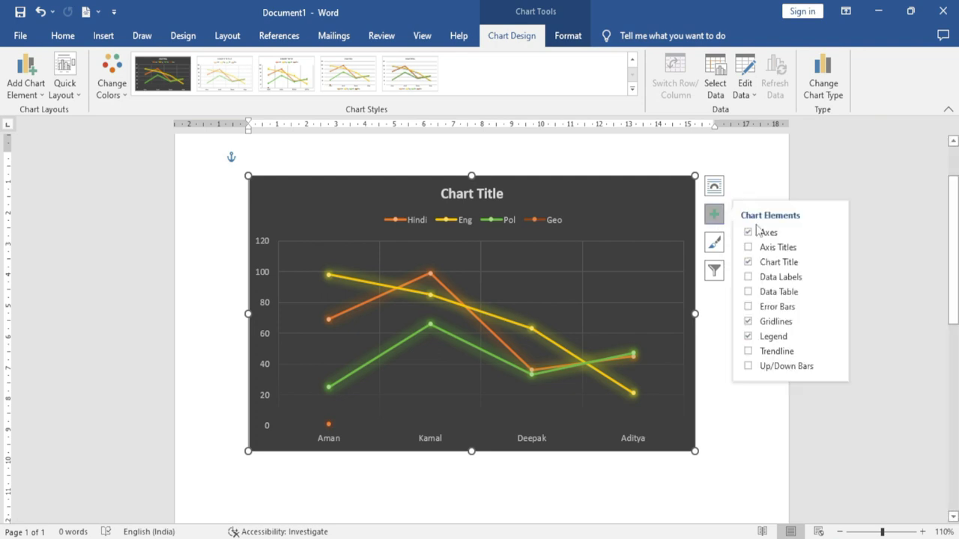
left_click(752, 294)
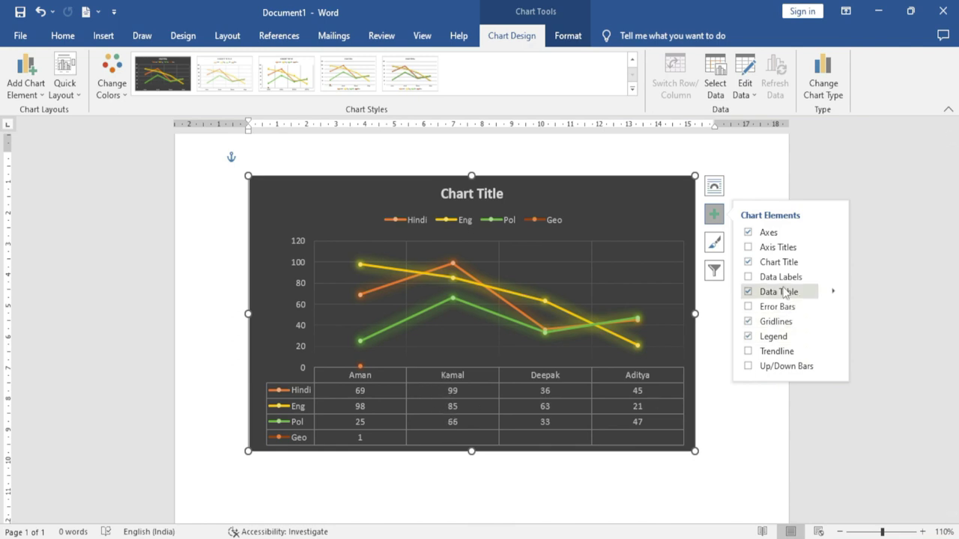
left_click(748, 277)
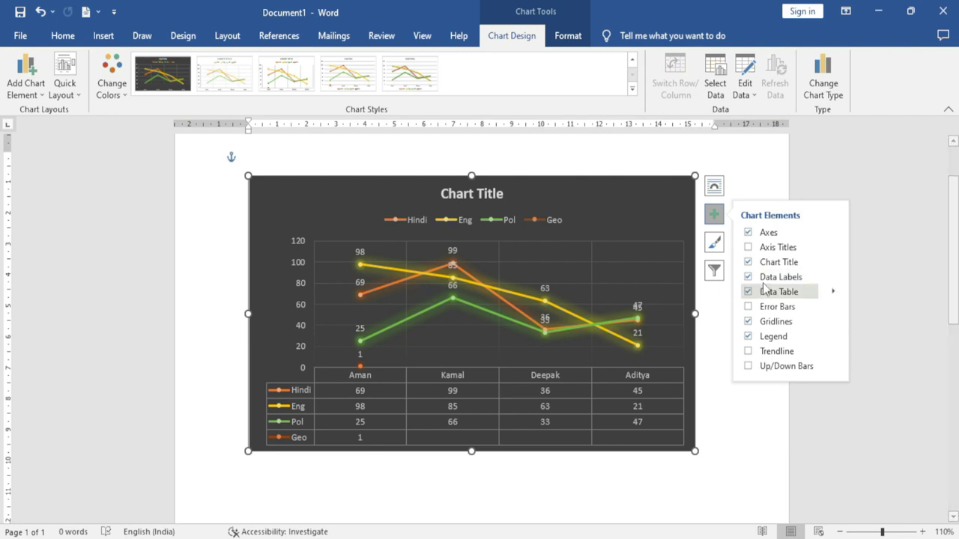
left_click(748, 248)
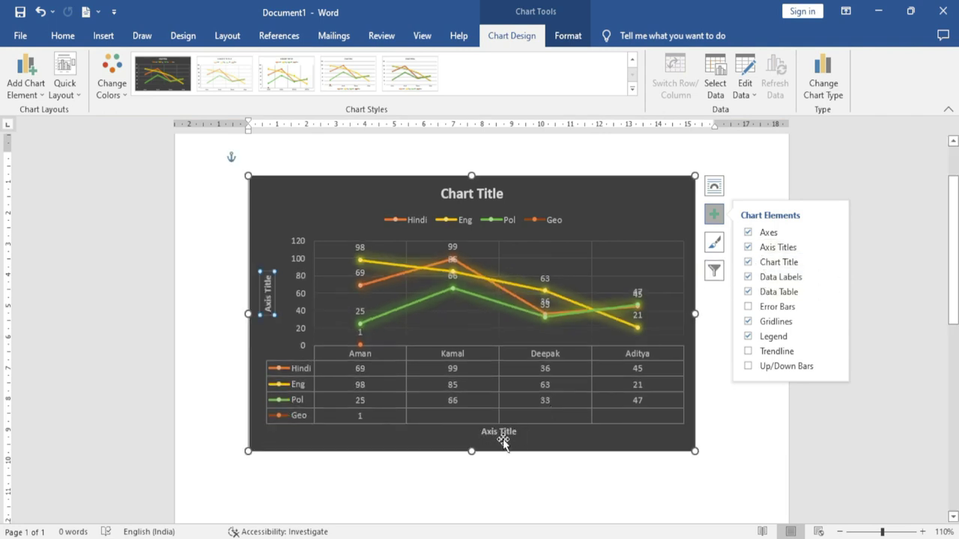
left_click(748, 307)
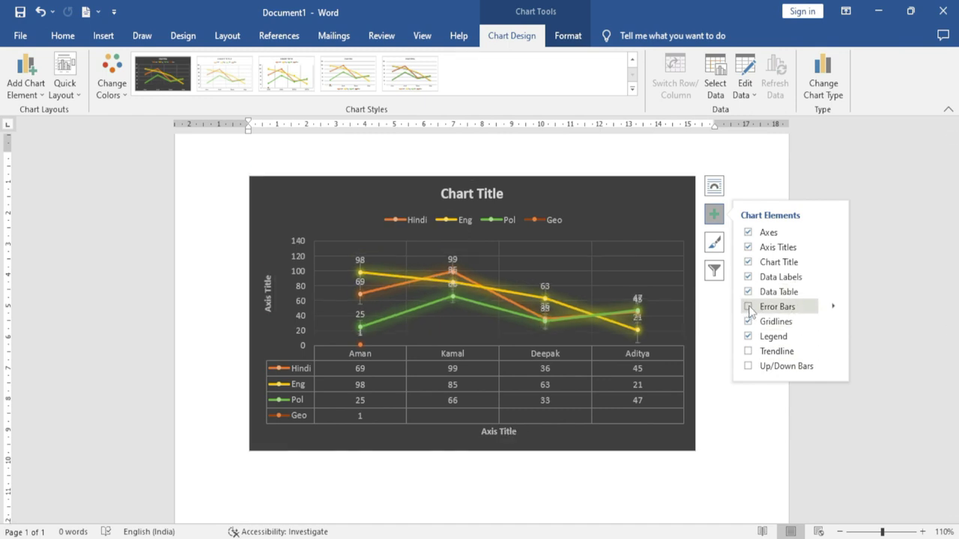
left_click(748, 352)
left_click(748, 368)
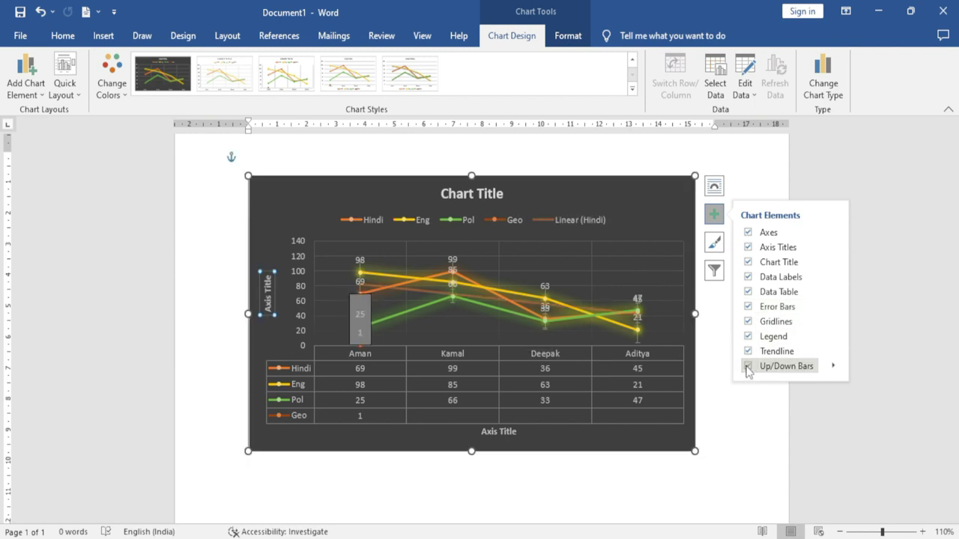
left_click(748, 367)
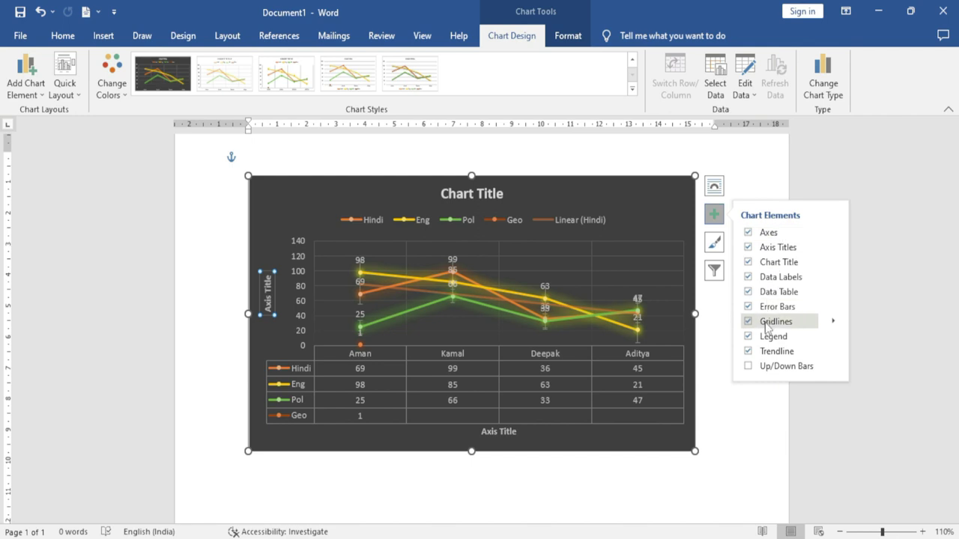
left_click(715, 243)
Apply a light style with bottom legend and recolour the chart with Colorful Palette 4.
left_click_drag(882, 296, 881, 338)
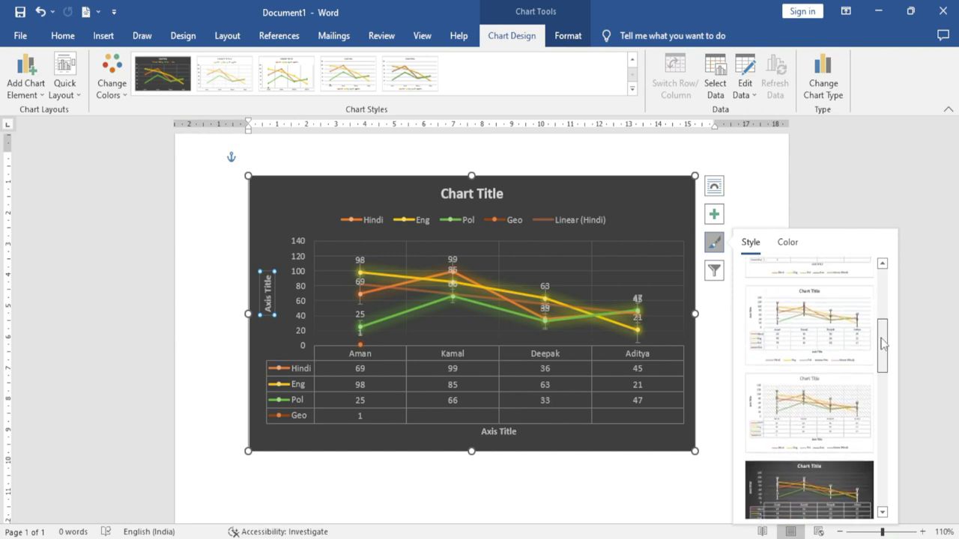
left_click(824, 344)
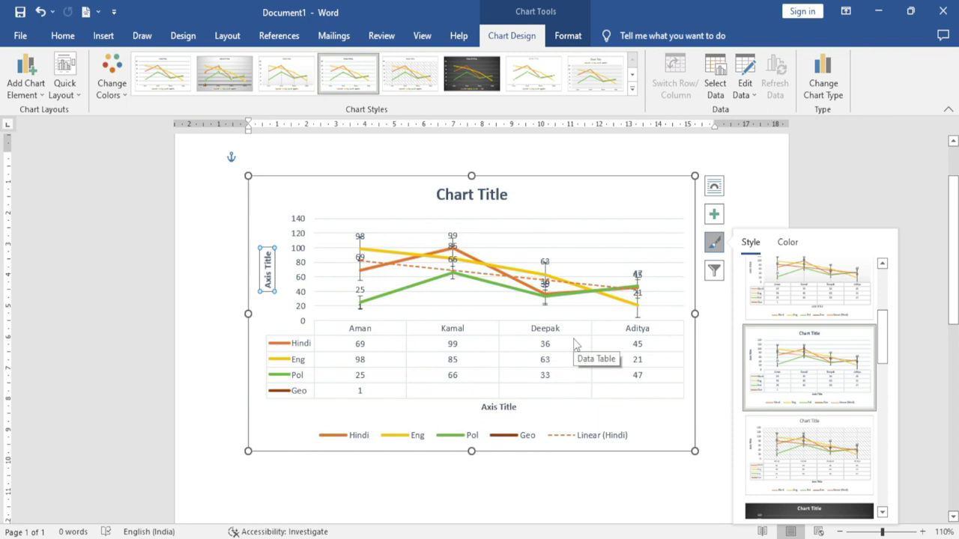
left_click(786, 243)
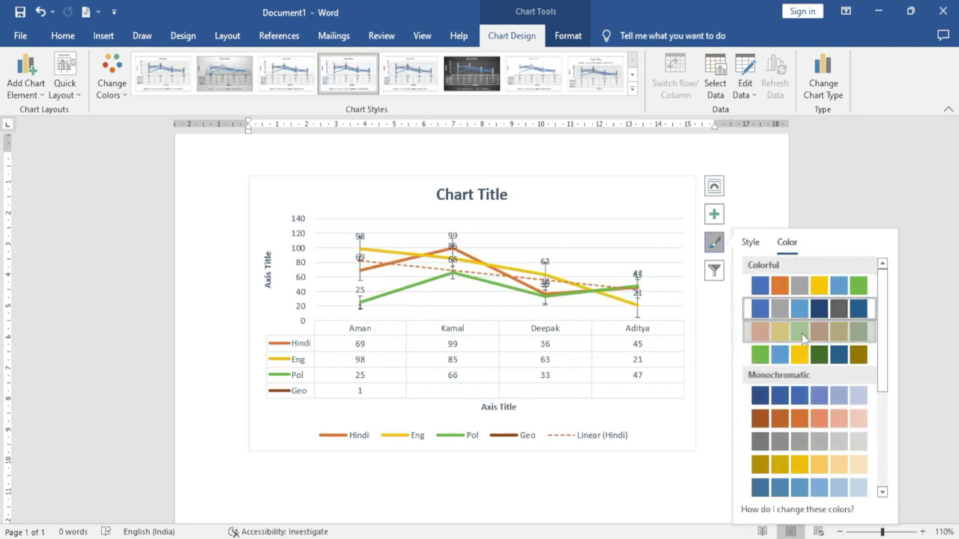
left_click(798, 396)
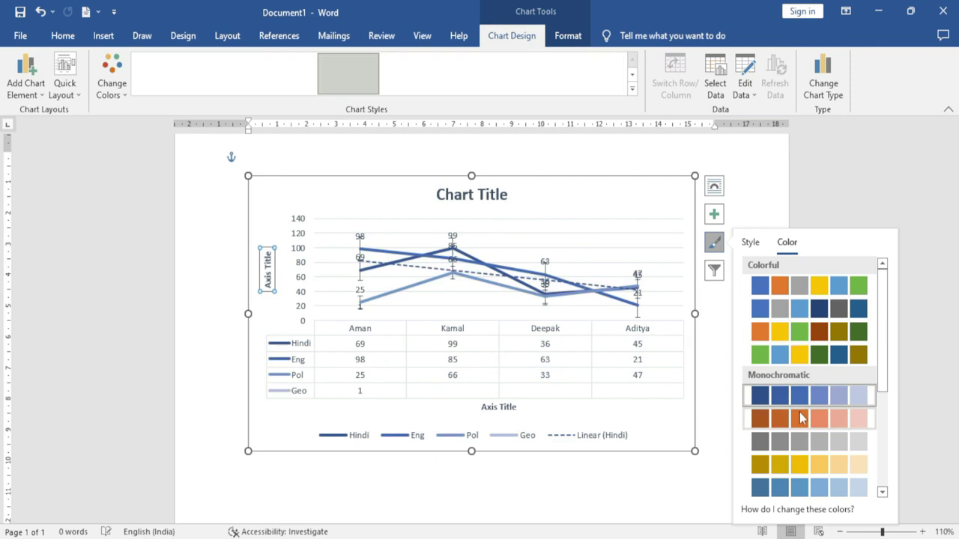
left_click(800, 311)
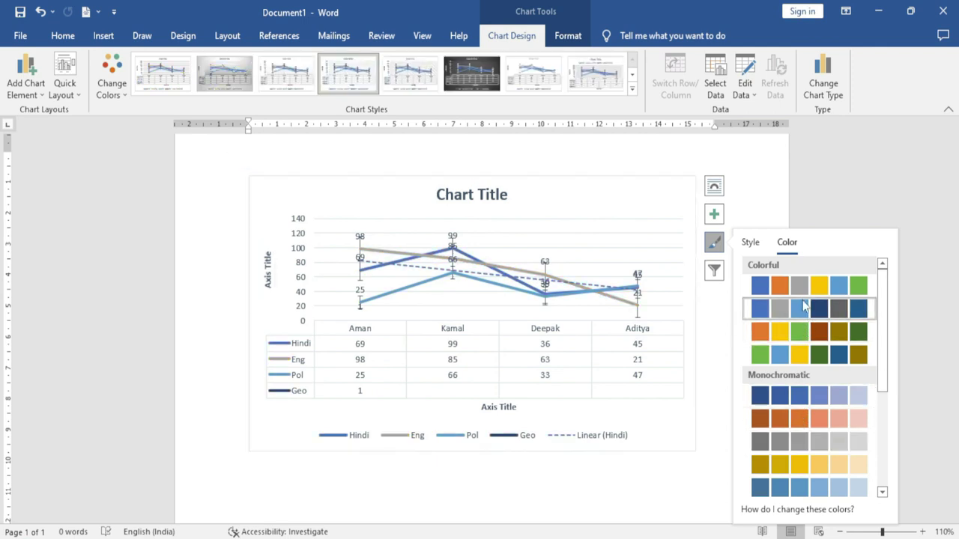
left_click(808, 355)
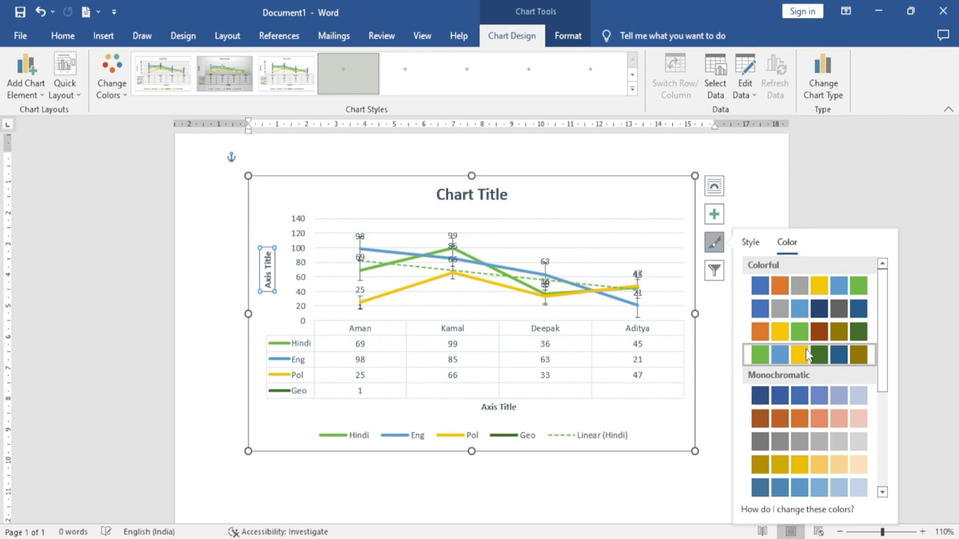
Open Chart Filters and toggle the Hindi, Eng, Pol and Geo series checkboxes without applying.
left_click(715, 273)
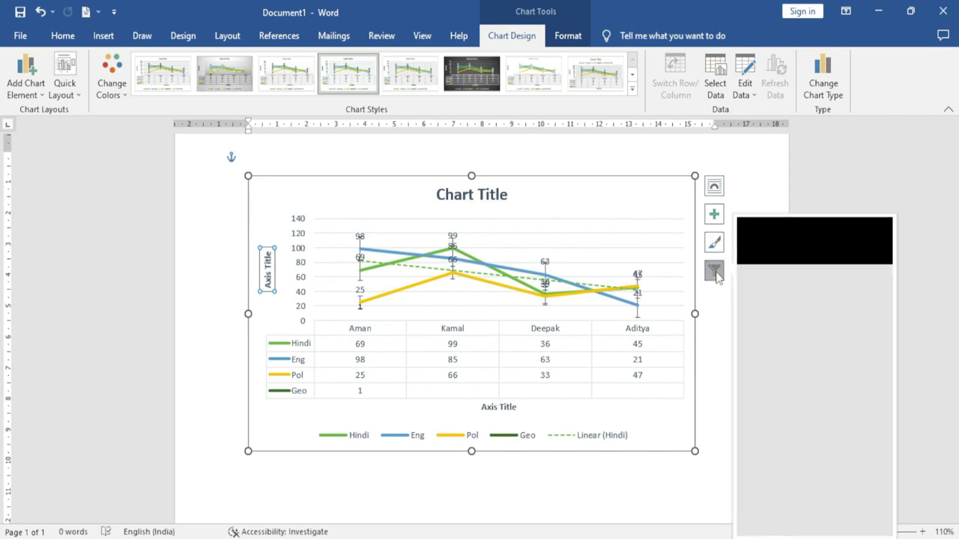
left_click(716, 272)
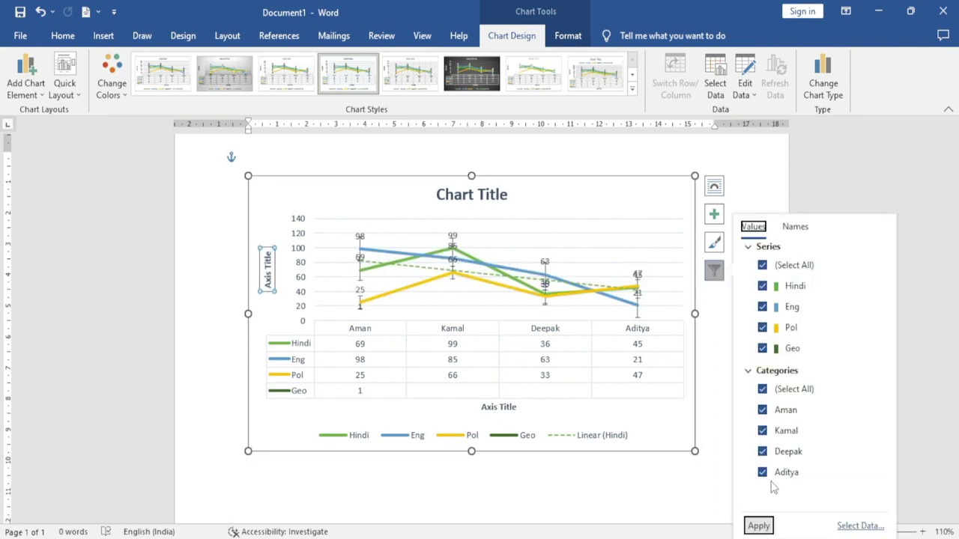
left_click(763, 288)
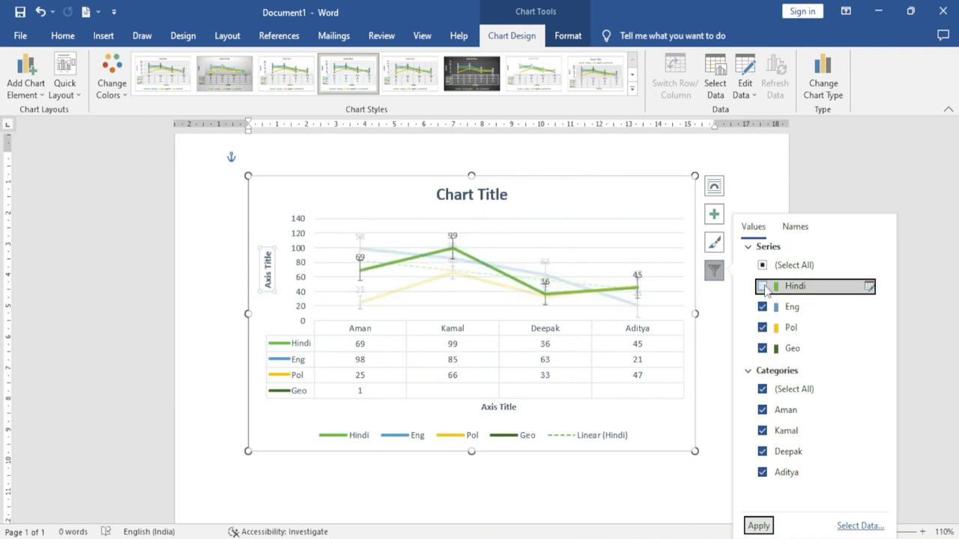
left_click(762, 307)
left_click(763, 328)
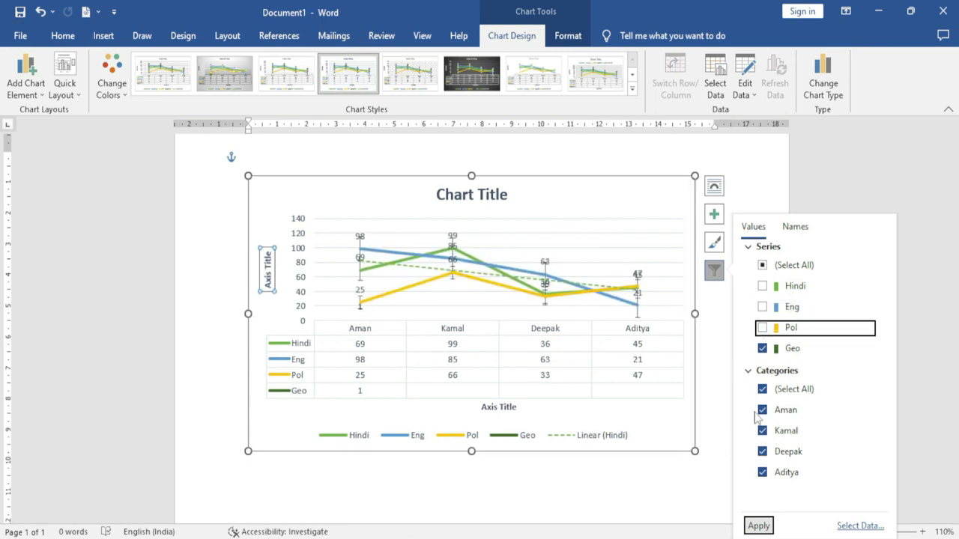
left_click(763, 349)
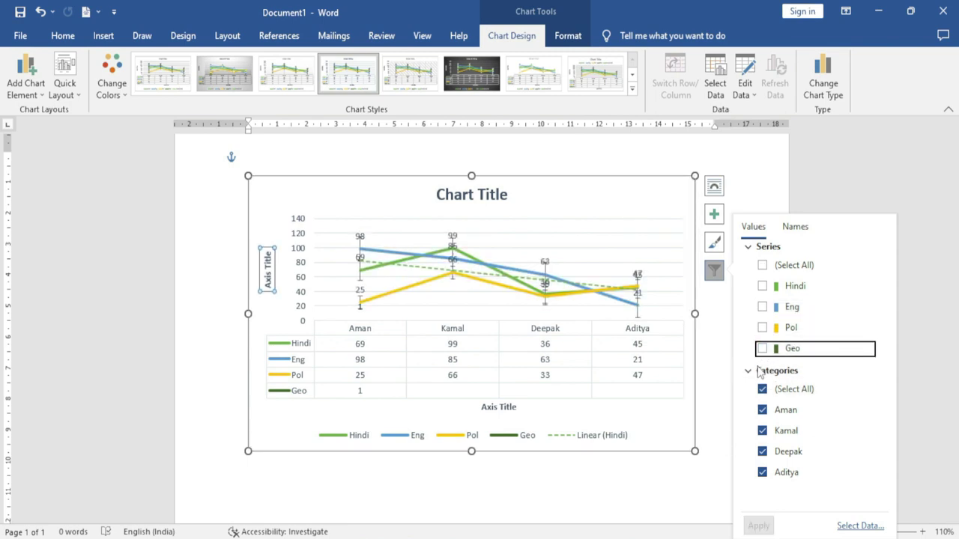
left_click(762, 286)
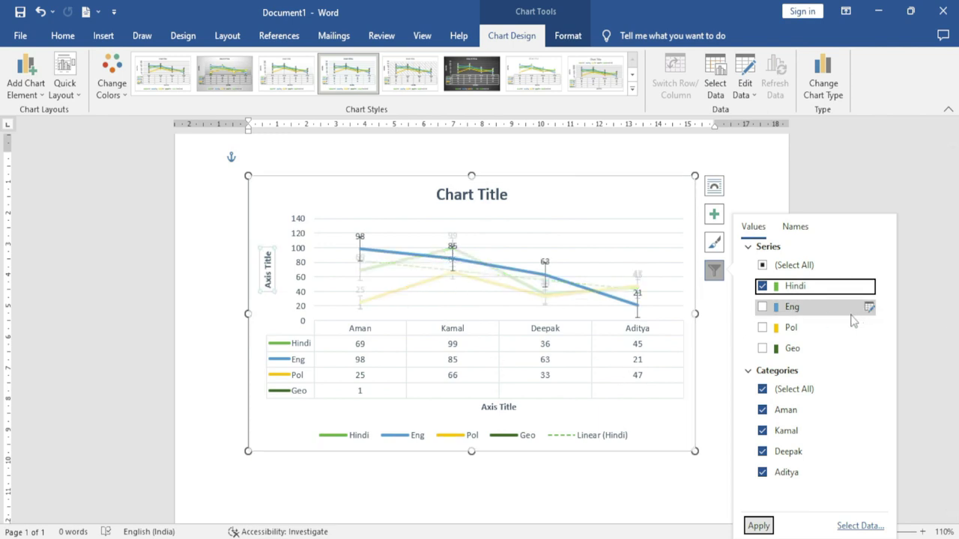
left_click(762, 287)
left_click(763, 307)
left_click(763, 307)
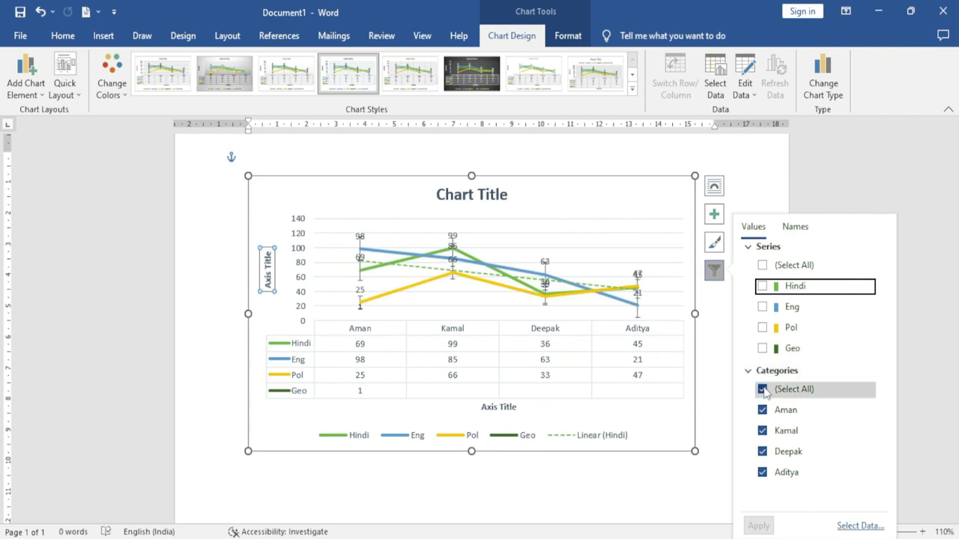
Filter the chart to show only Kamal's marks for all subjects.
left_click(763, 265)
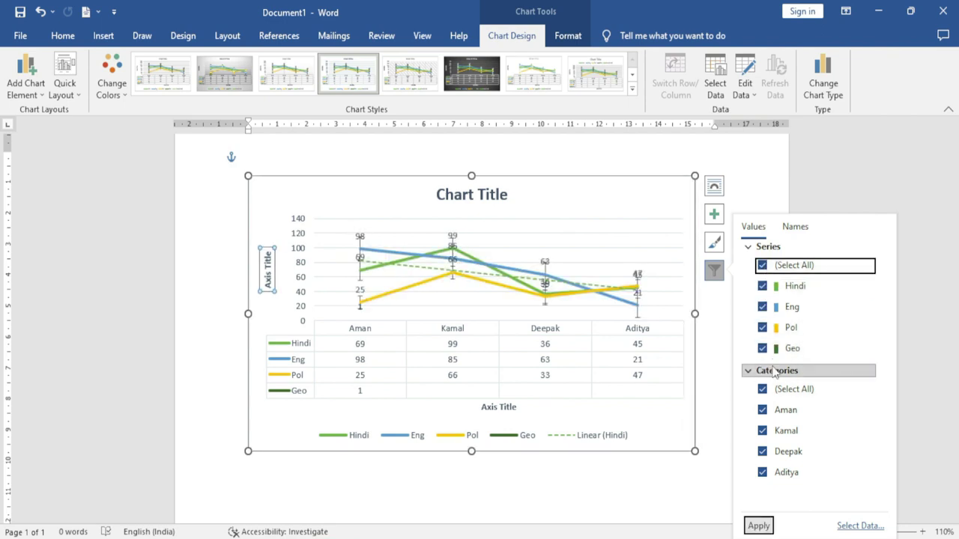
left_click(762, 389)
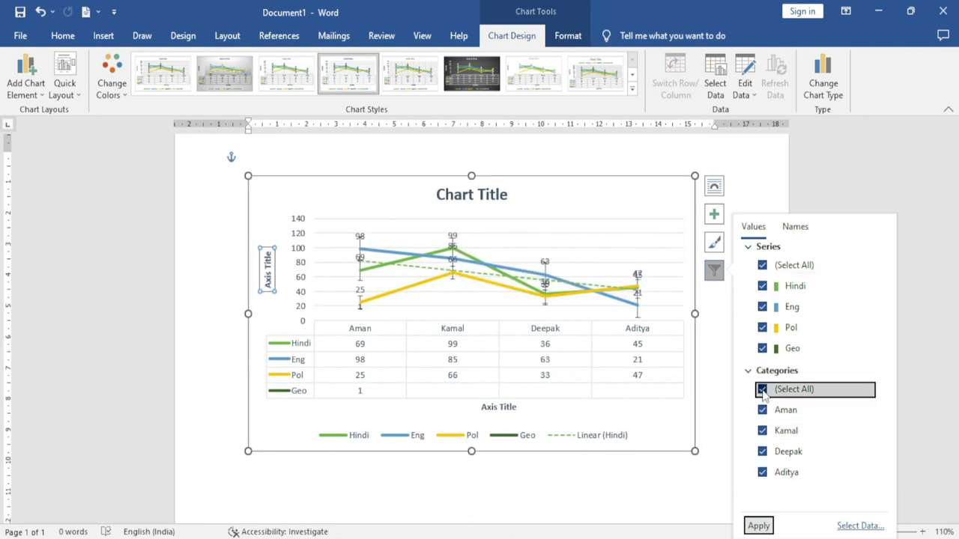
left_click(763, 389)
left_click(763, 410)
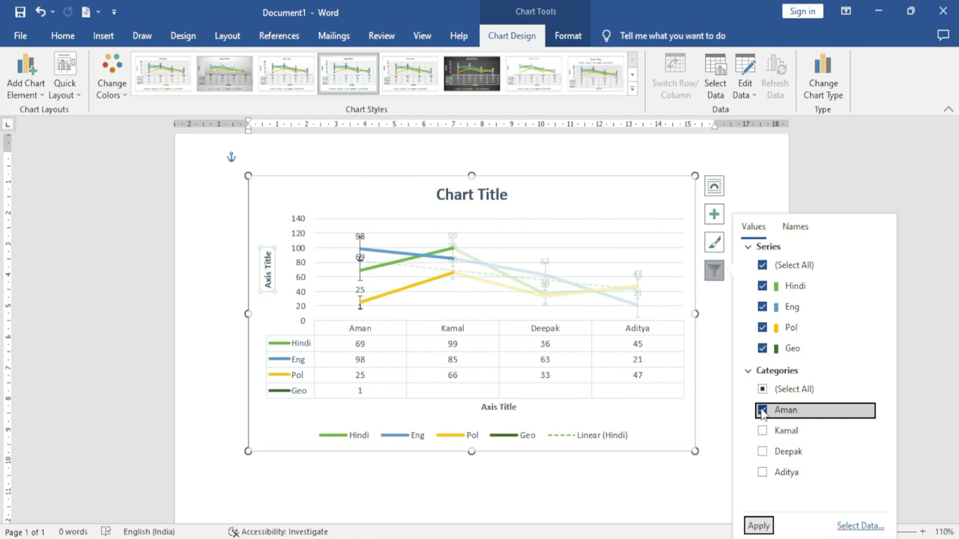
left_click(763, 410)
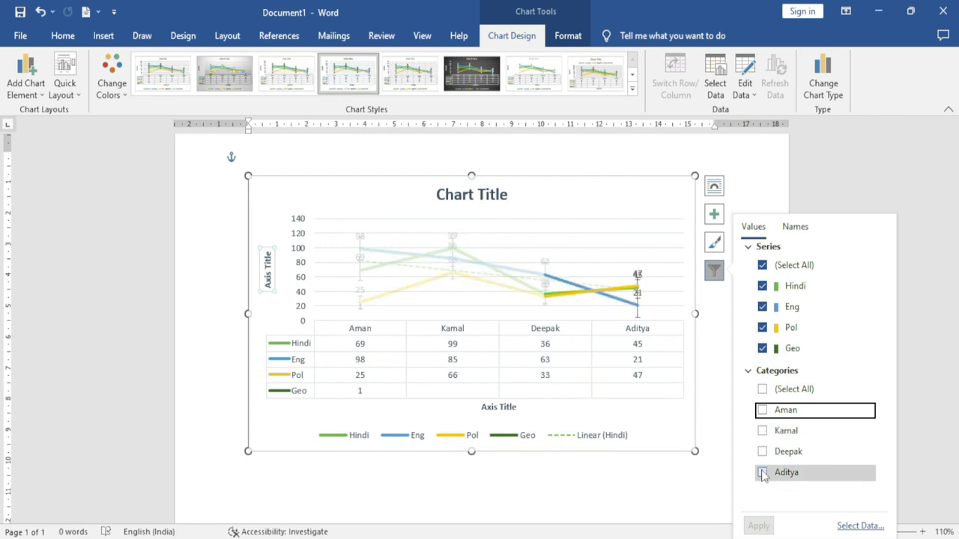
left_click(762, 432)
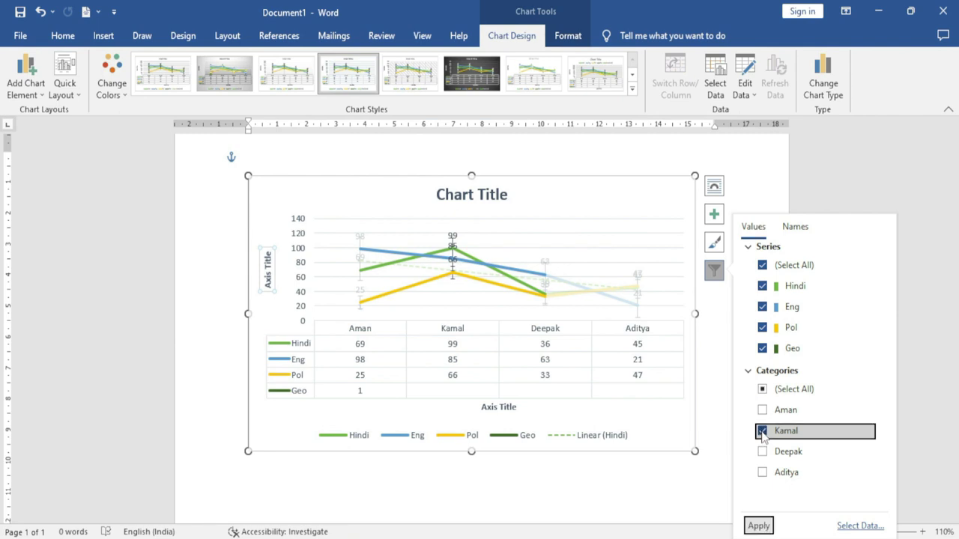
left_click(758, 526)
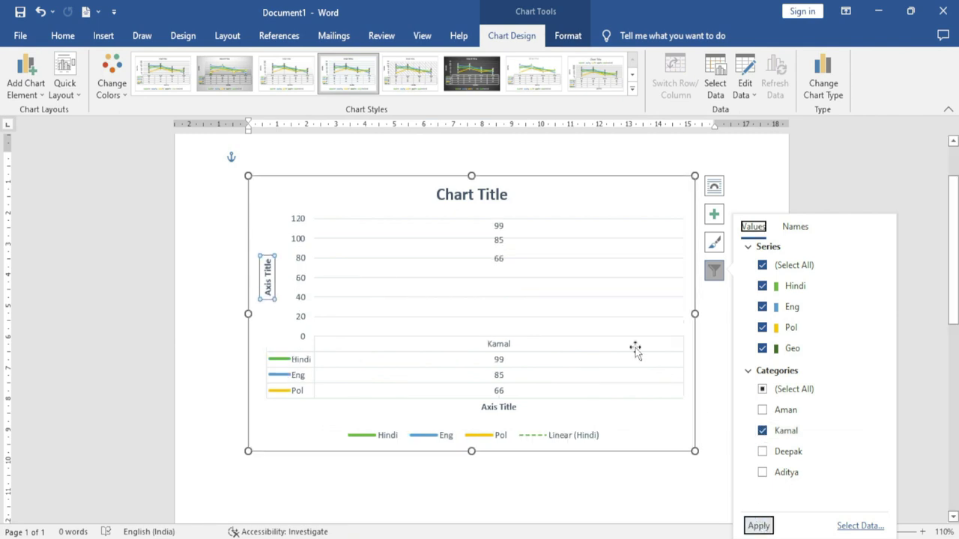
Restore all four students, then hide Hindi and Eng, leaving only Pol and Geo.
left_click(763, 431)
left_click(762, 389)
left_click(756, 526)
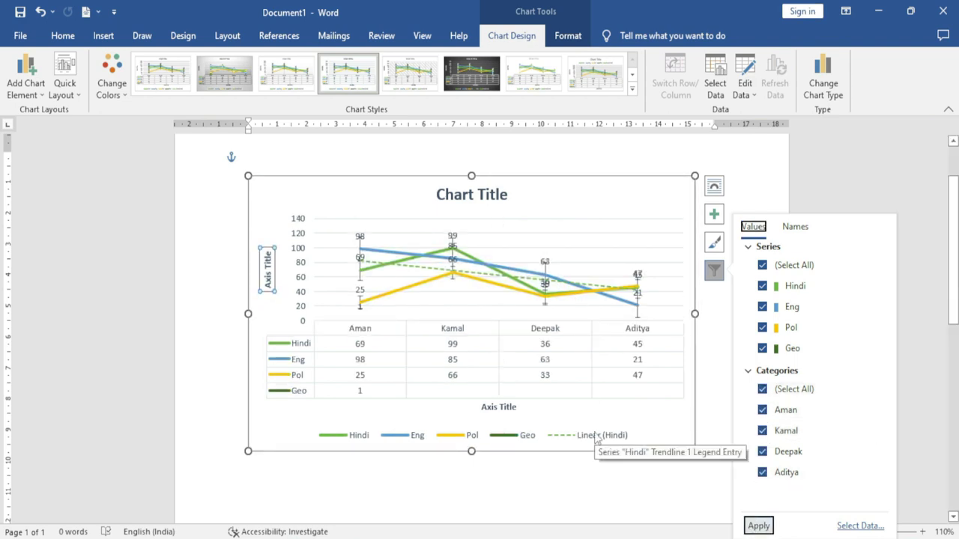
left_click(763, 285)
left_click(763, 307)
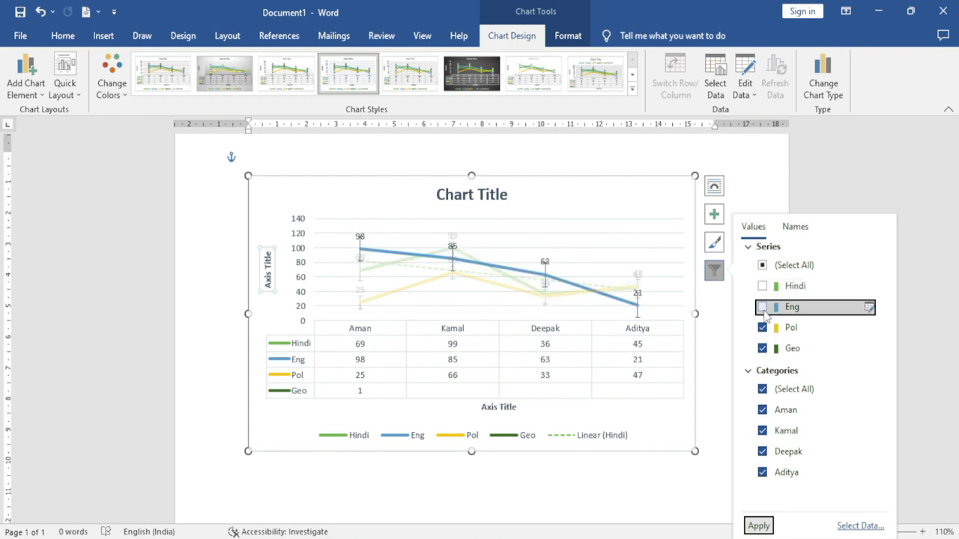
left_click(758, 525)
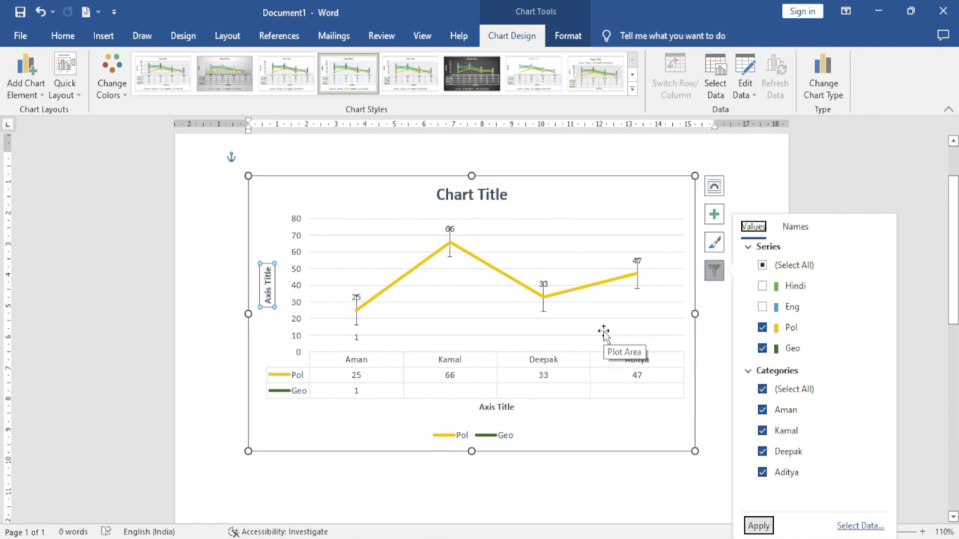
Bring back Hindi and Eng and filter the chart to only Aman's marks.
left_click(762, 285)
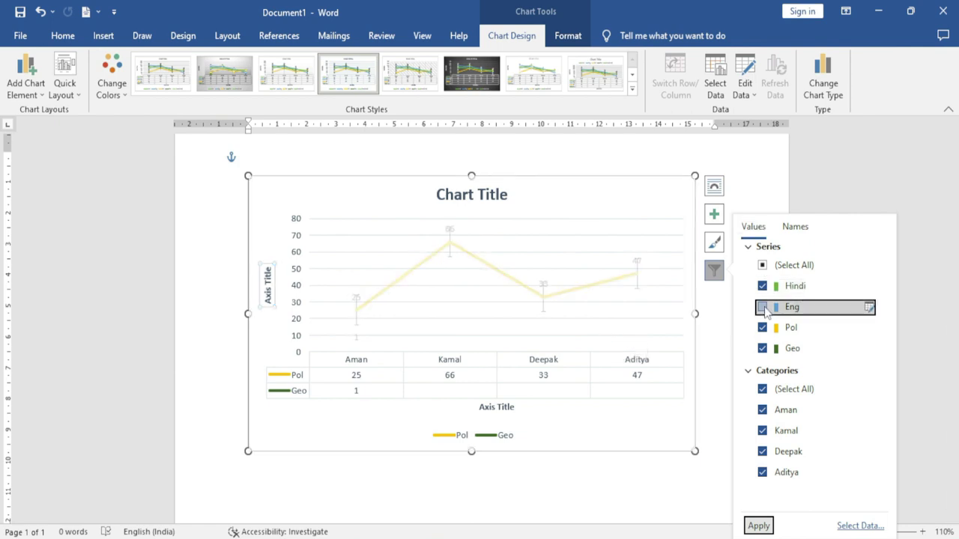
left_click(763, 306)
left_click(762, 388)
left_click(762, 410)
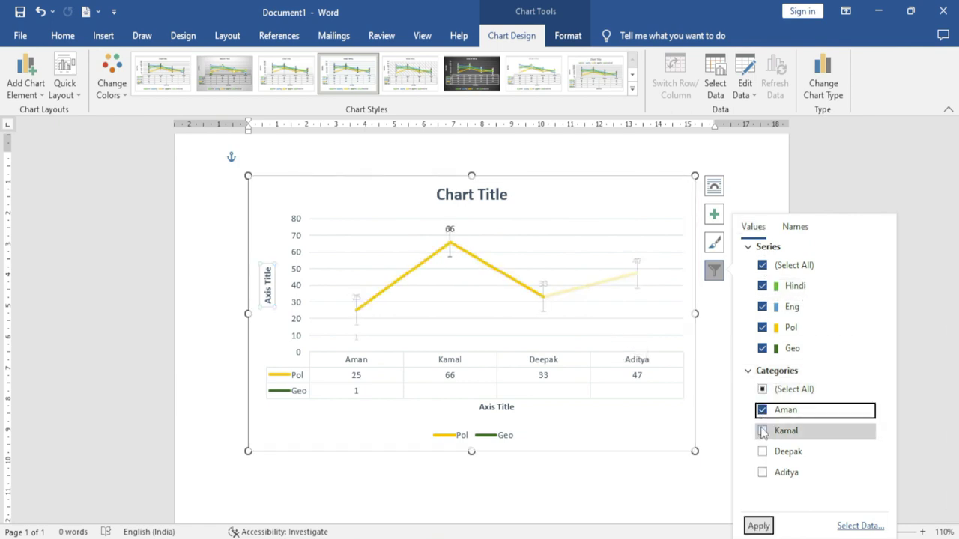
left_click(761, 528)
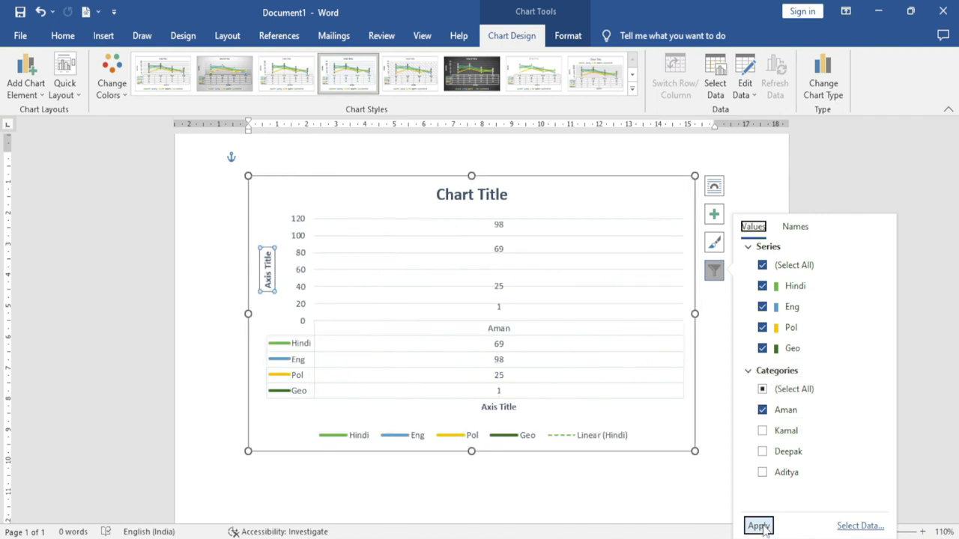
left_click(721, 365)
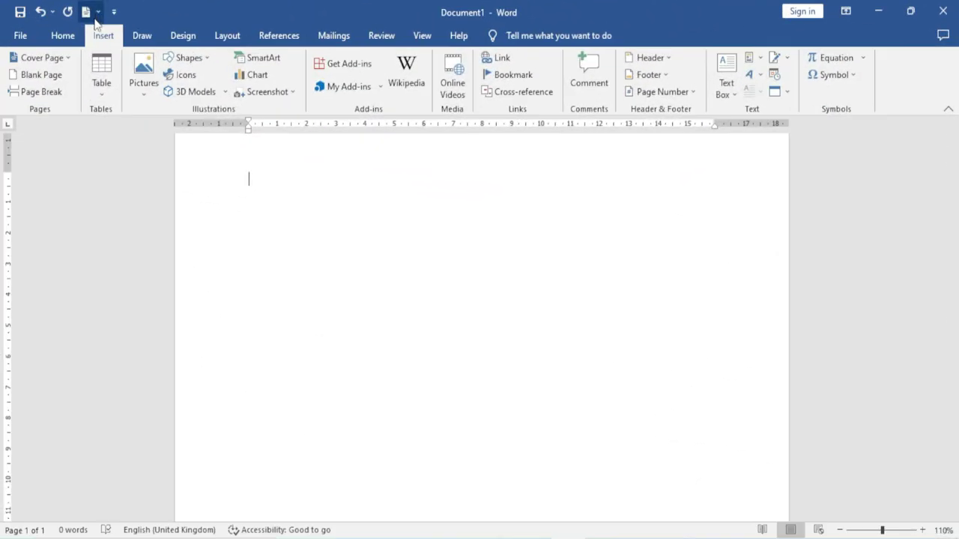
Show the Screenshot list of available windows: the Excel workbook and the Chrome page.
left_click(296, 93)
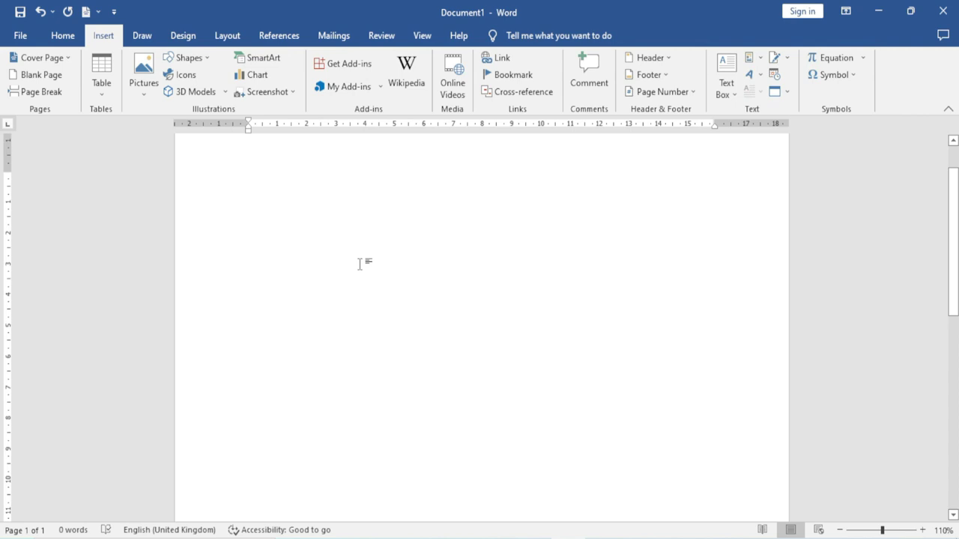
left_click(295, 92)
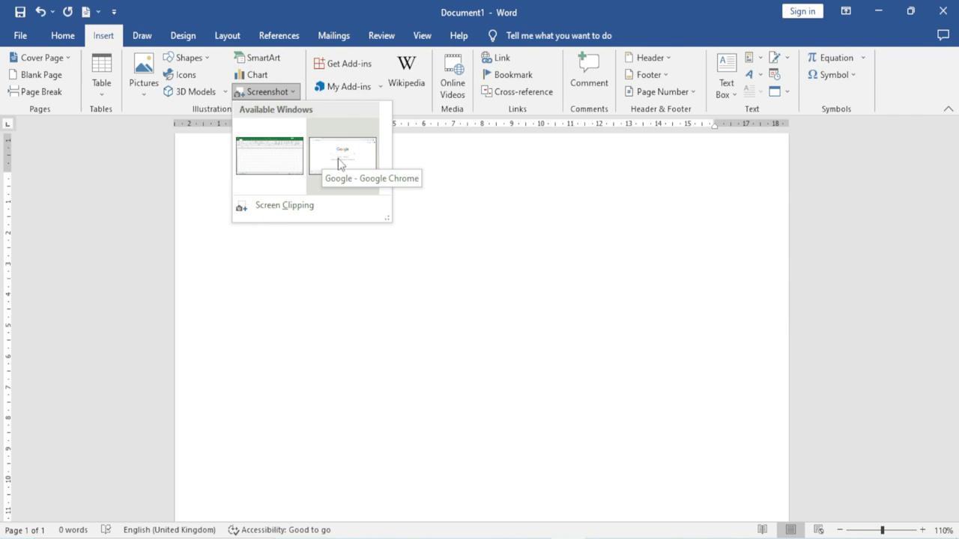
Insert and delete a Chrome window screenshot, then an Excel window screenshot, leaving the page blank.
left_click(338, 158)
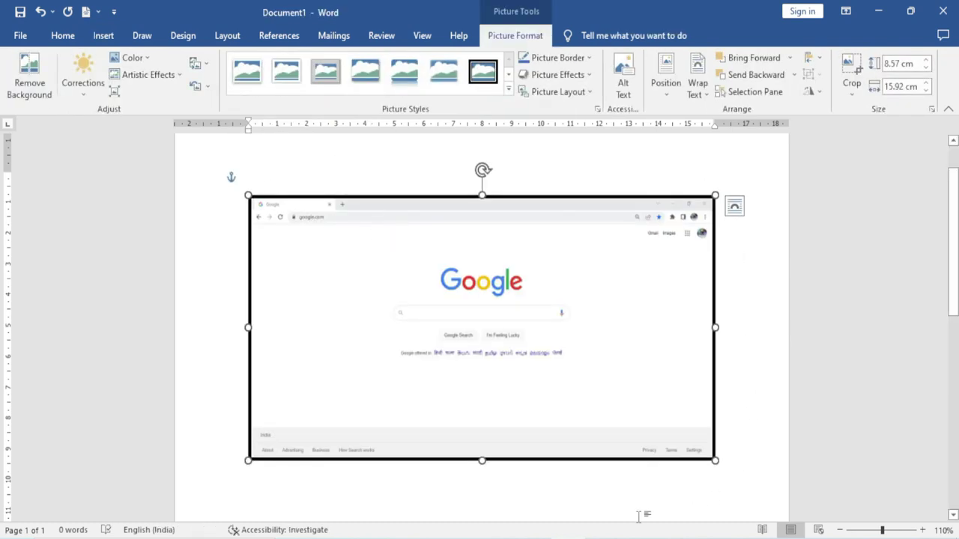
key("Delete")
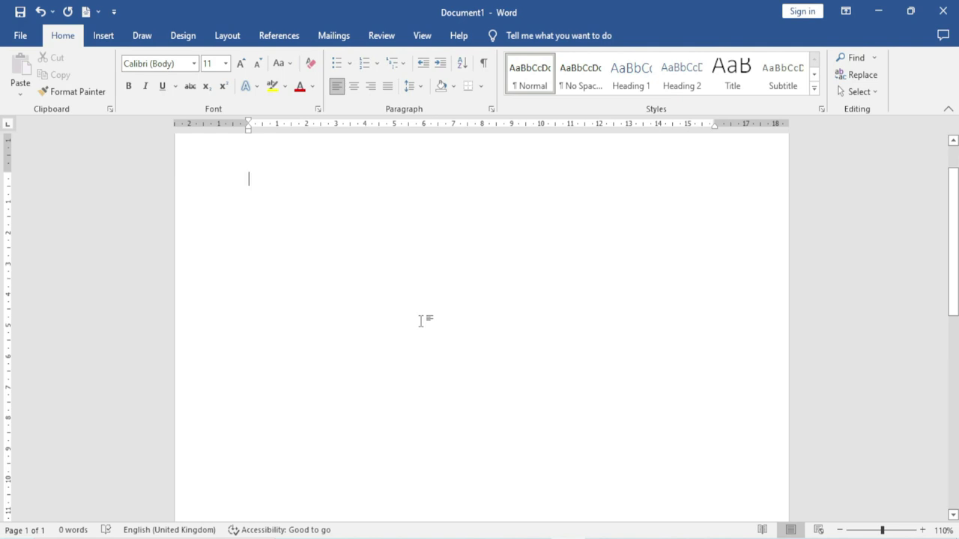
left_click(103, 36)
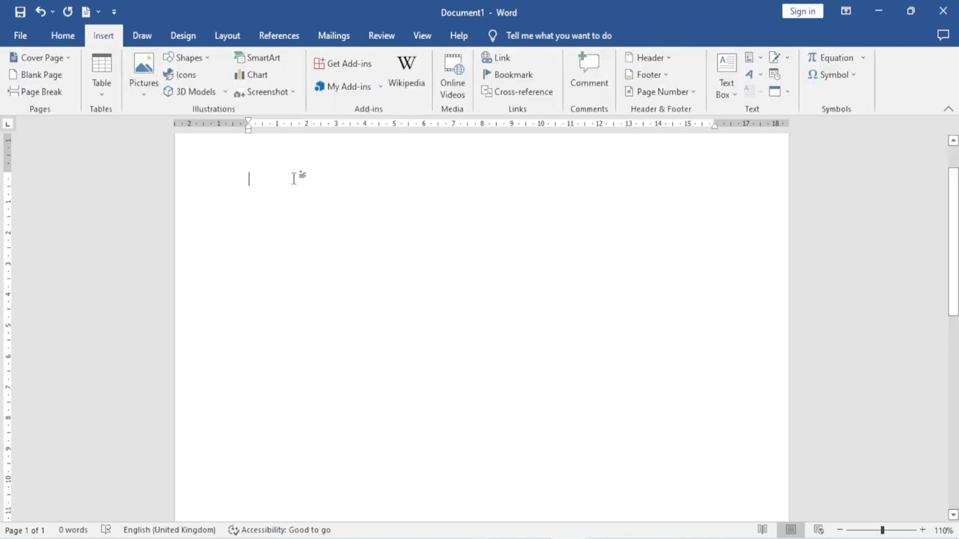
left_click(297, 96)
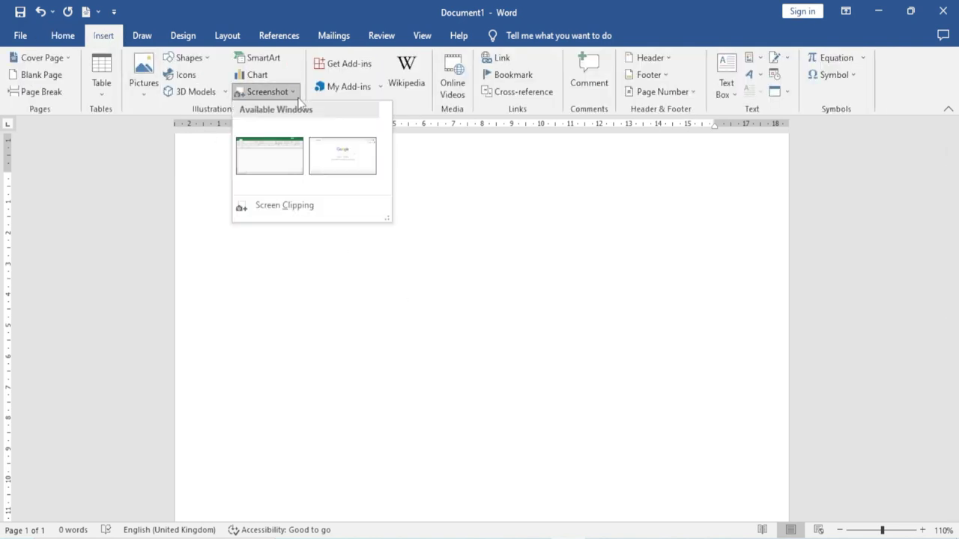
left_click(273, 161)
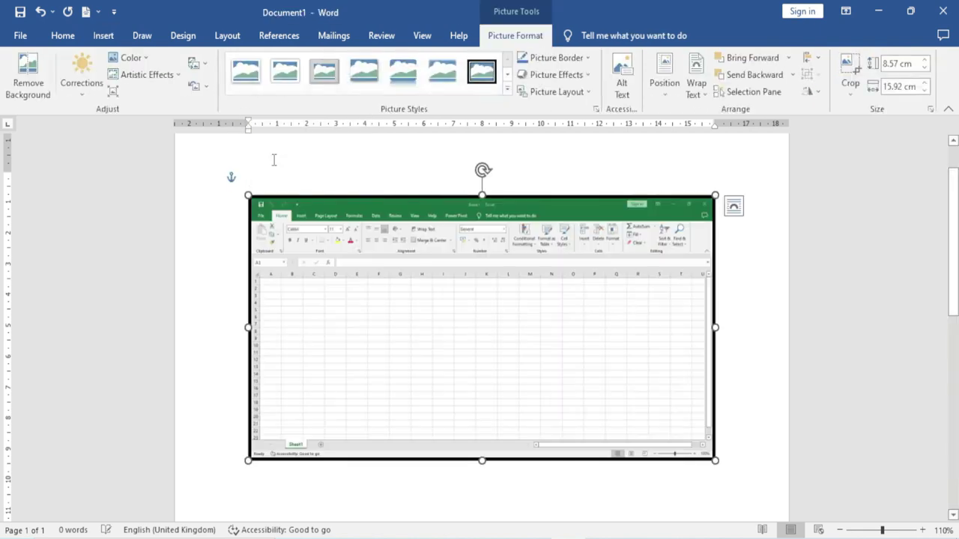
left_click(227, 248)
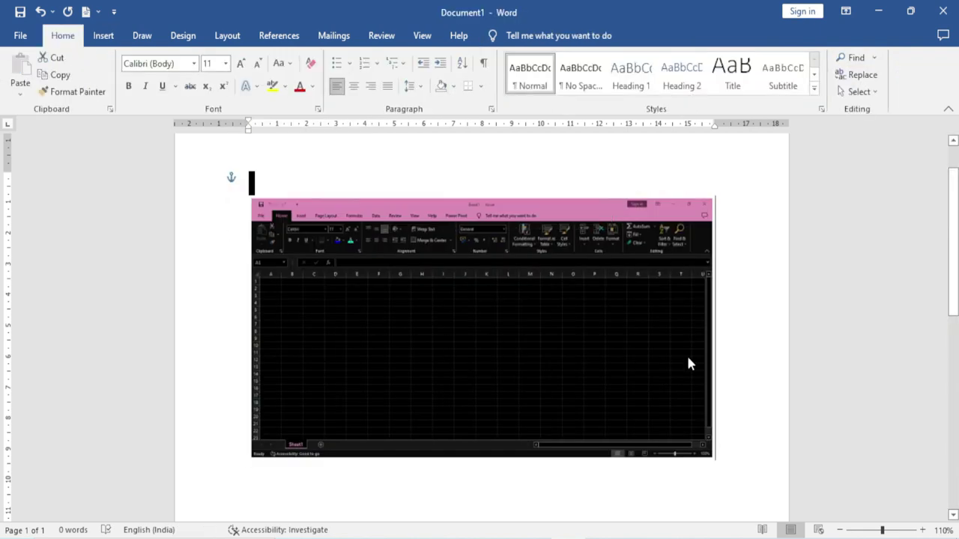
left_click(744, 370)
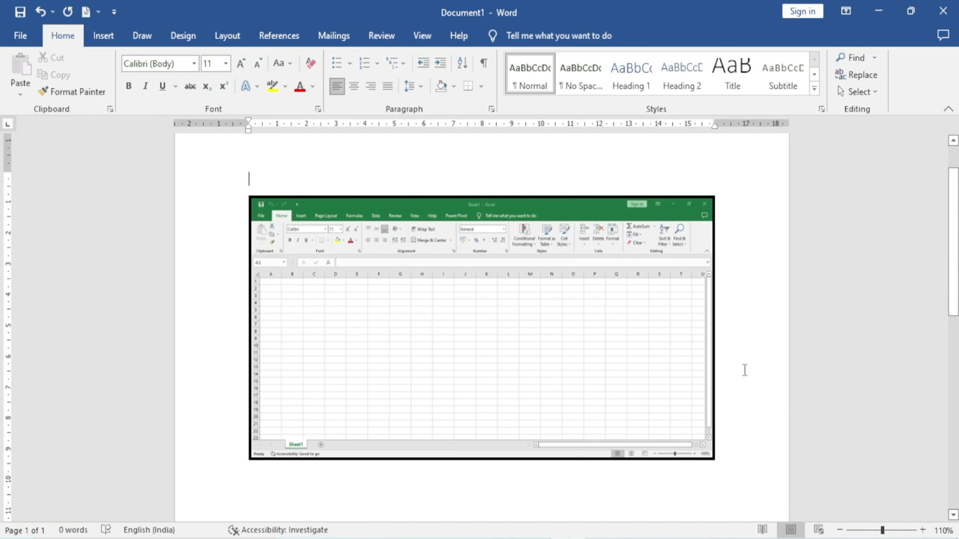
key("ctrl+a")
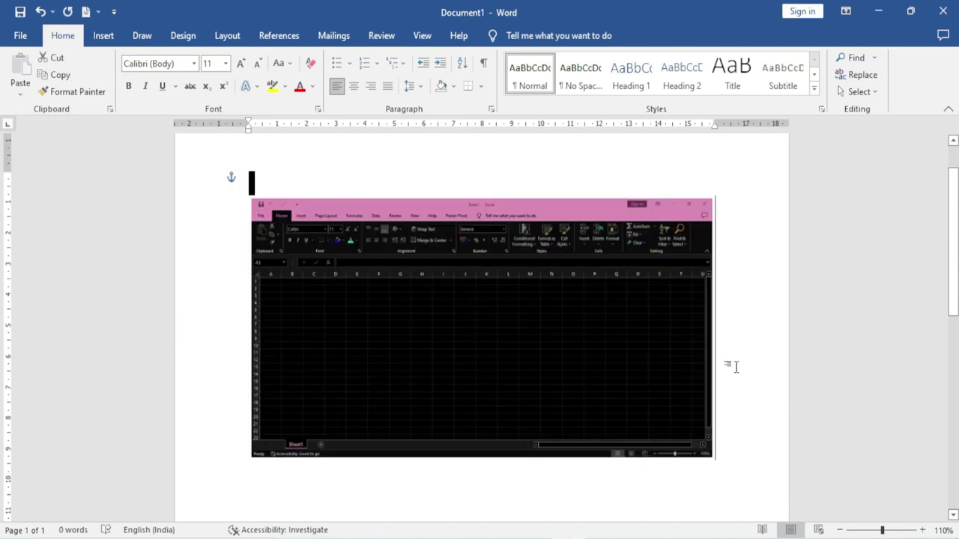
key("Delete")
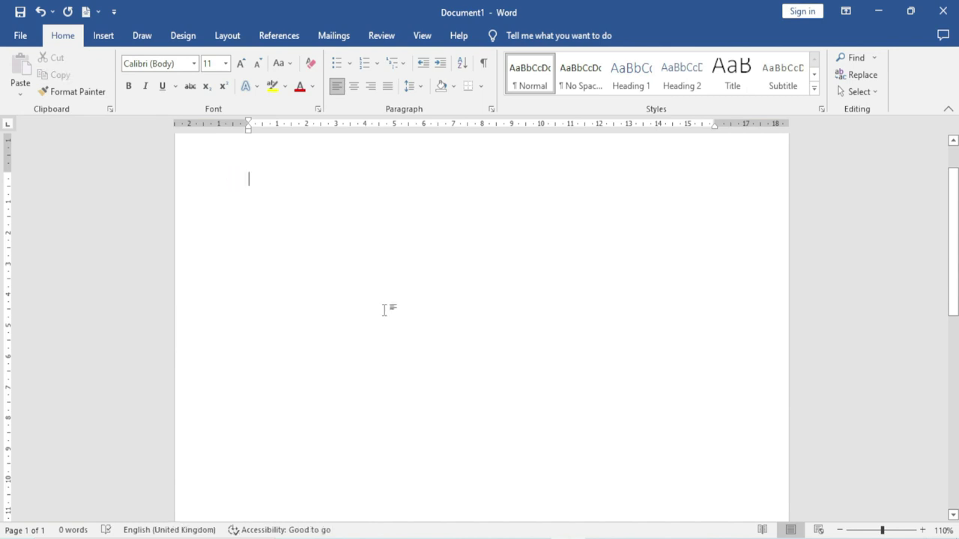
Clip the Excel window's top-left area into the document as a 15.07 × 15.92 cm picture.
left_click(102, 41)
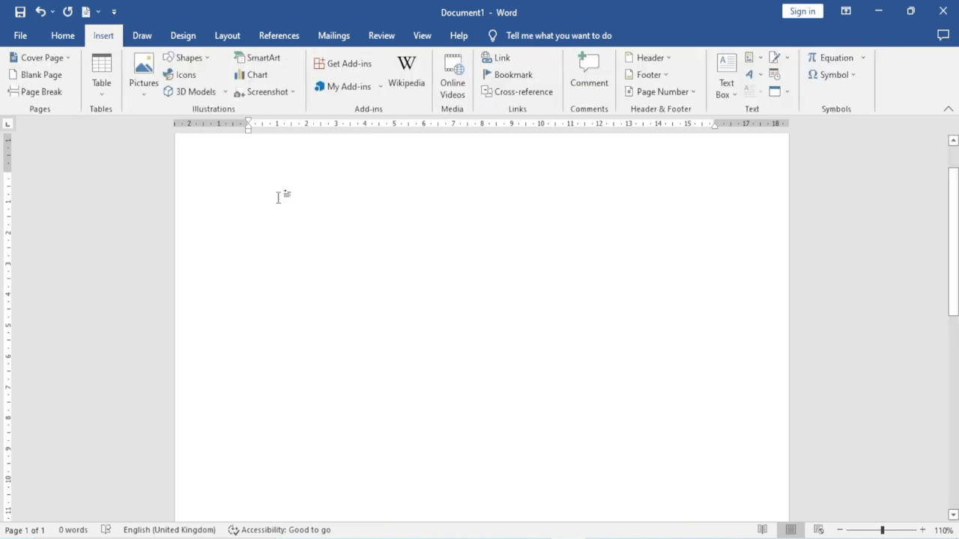
left_click(283, 95)
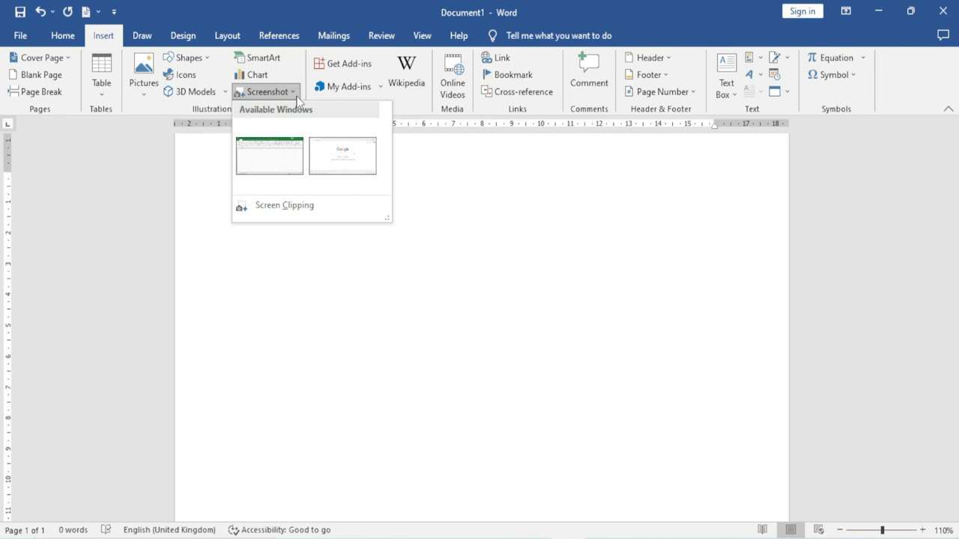
left_click(301, 205)
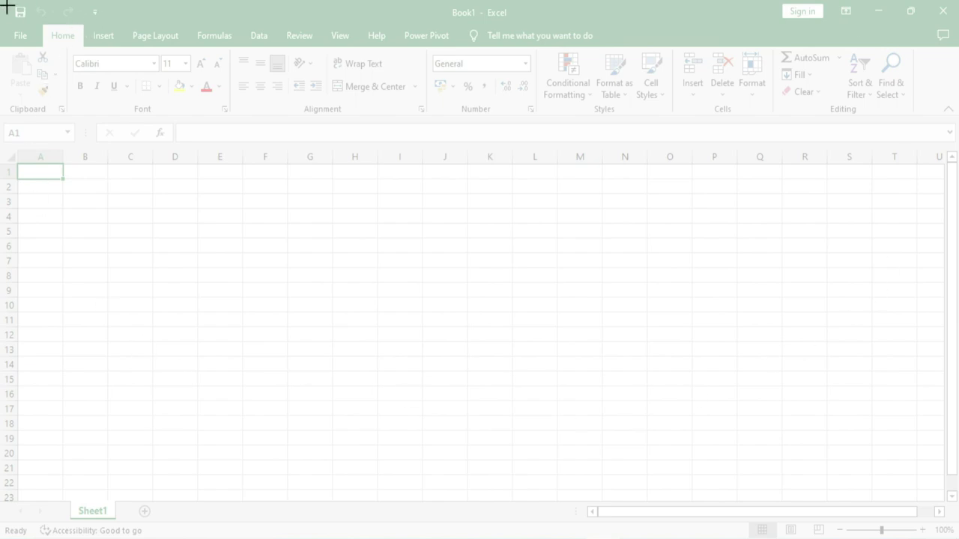
mouse_move(0, 0)
left_mouse_down()
mouse_move(537, 401)
mouse_move(444, 443)
left_mouse_up()
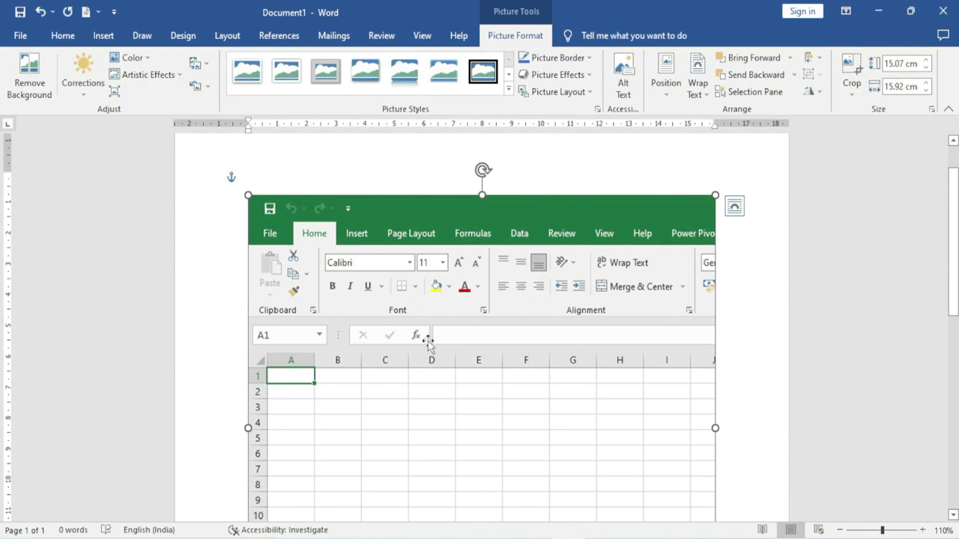
scroll(428, 345, "down", 2)
scroll(428, 347, "down", 3)
scroll(431, 350, "up", 4)
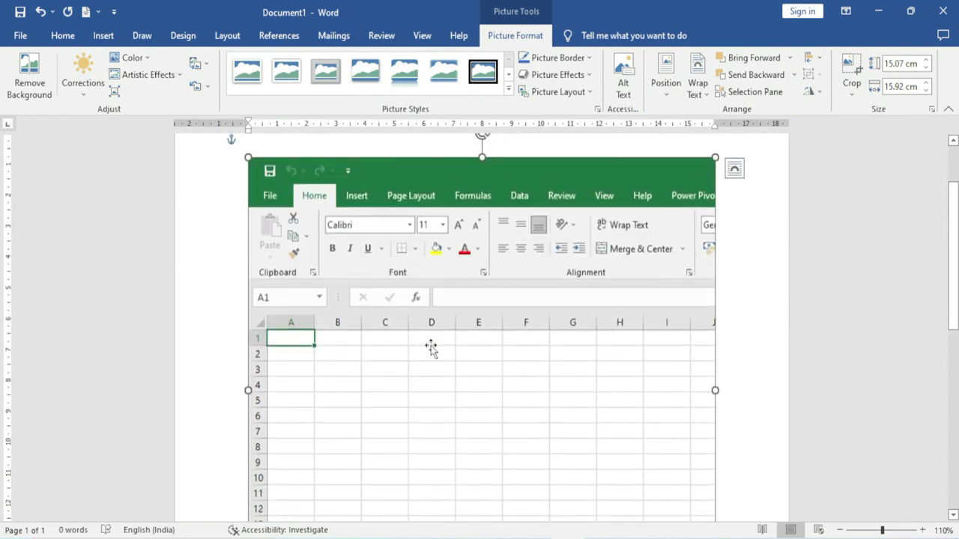